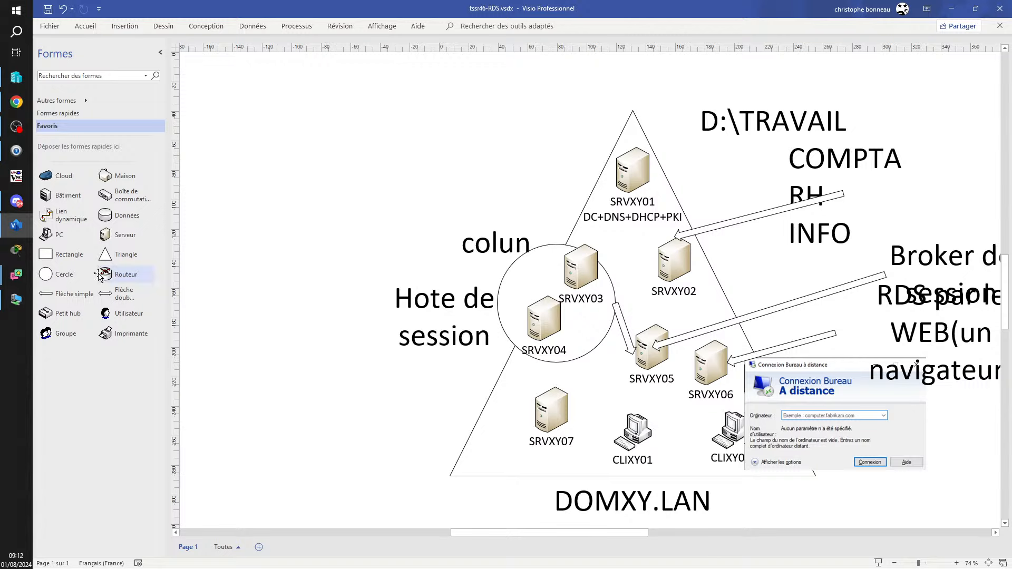
- Place a router at the triangle's lower left, label it NAT in 30 pt, and nudge it into place
left_click_drag(106, 275, 487, 401)
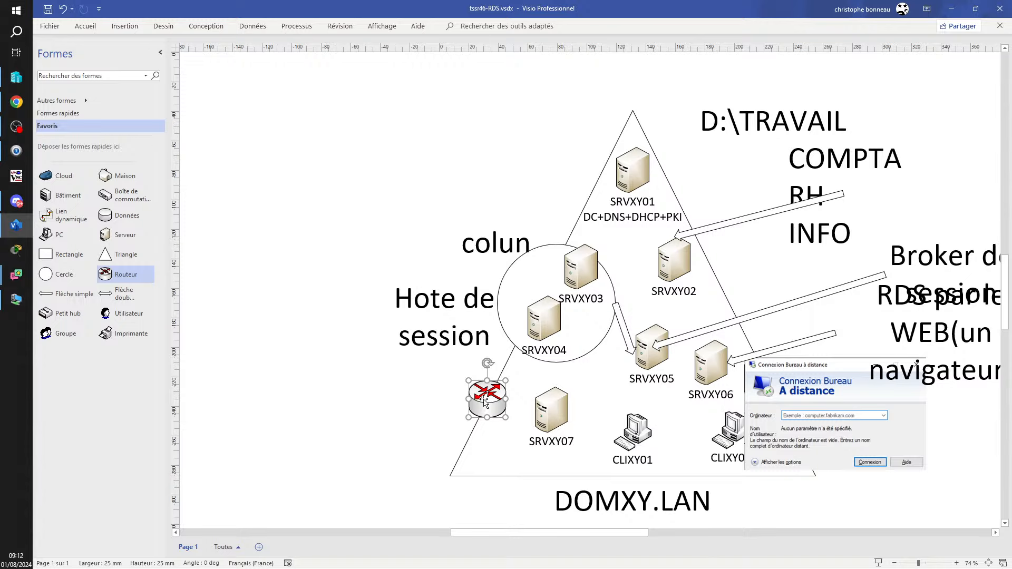
double_click(485, 396)
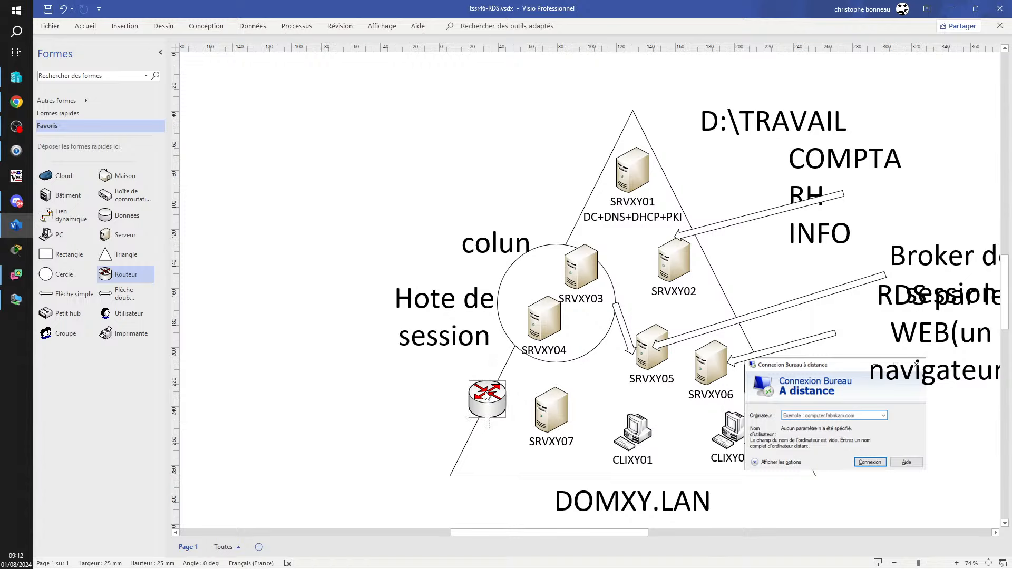
type("NAT")
right_click(490, 425)
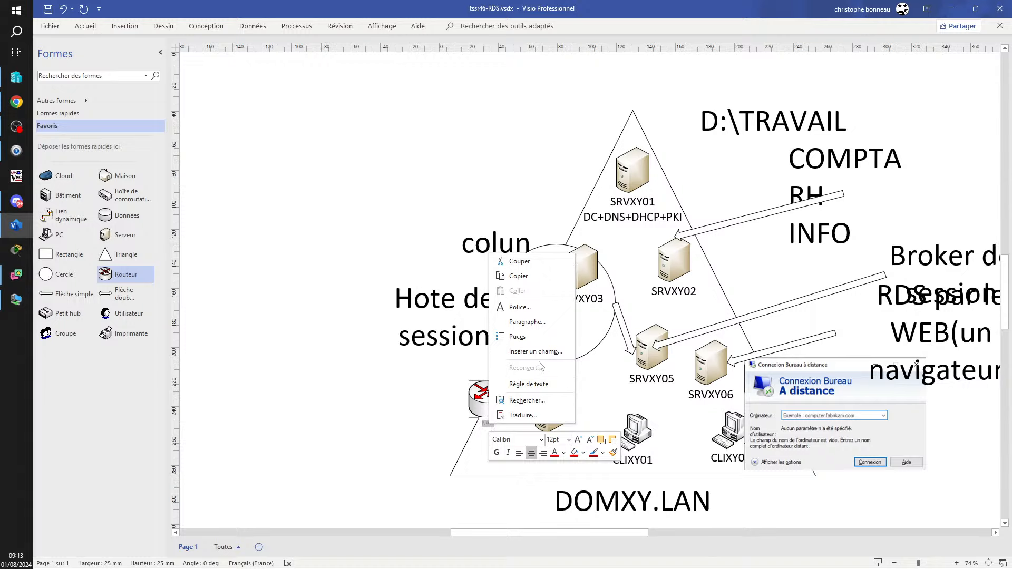
left_click(569, 441)
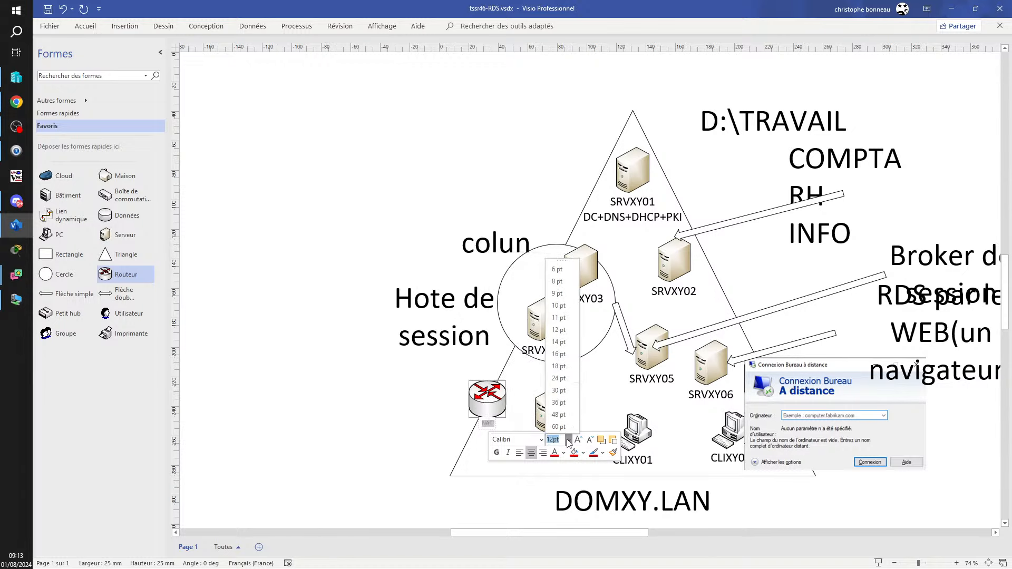
left_click(564, 388)
left_click(281, 462)
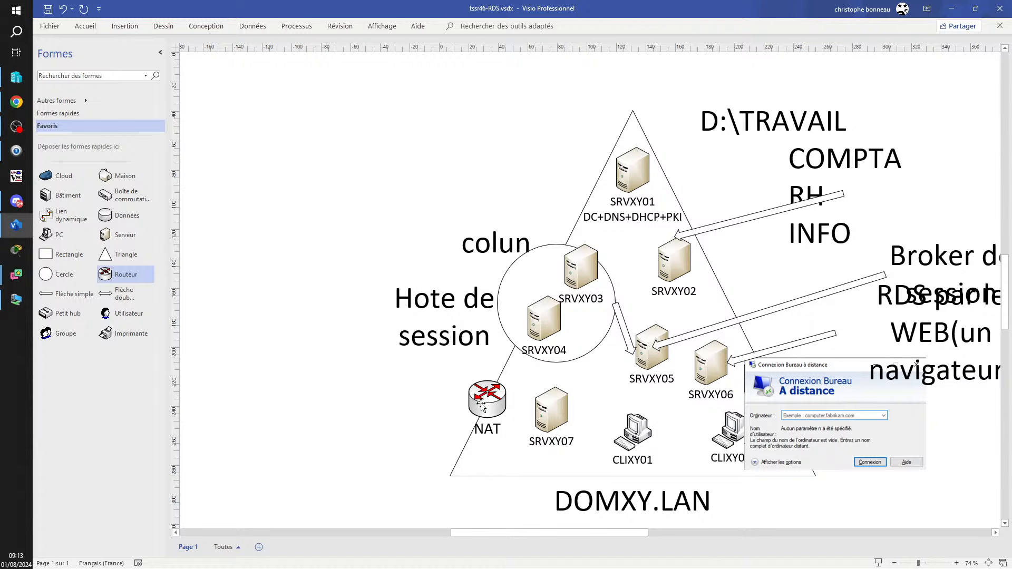
left_click_drag(481, 397, 488, 392)
left_click(437, 411)
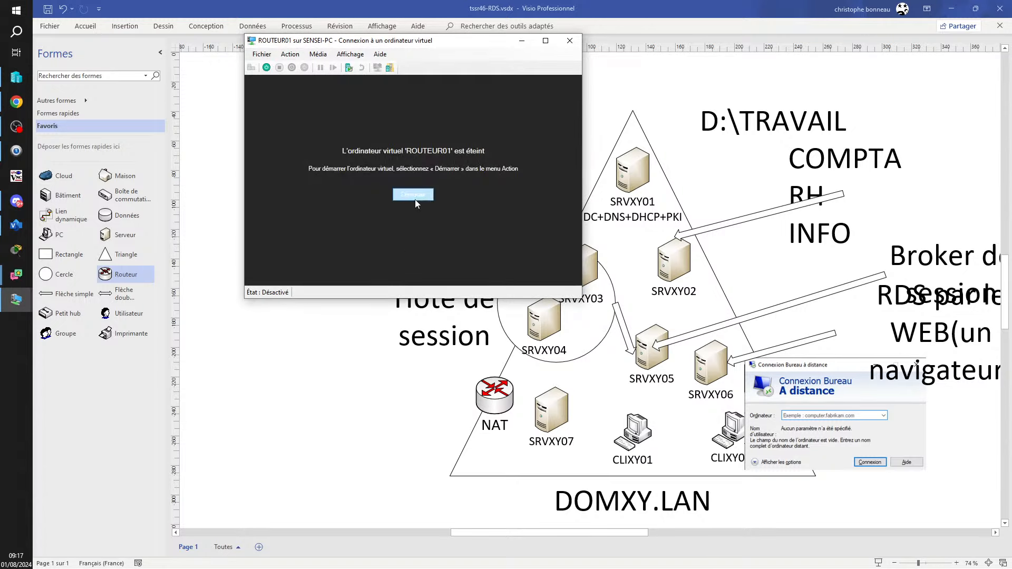
- Start the ROUTEUR01 virtual machine and wait for the MikroTik package list with system checked
left_click(415, 200)
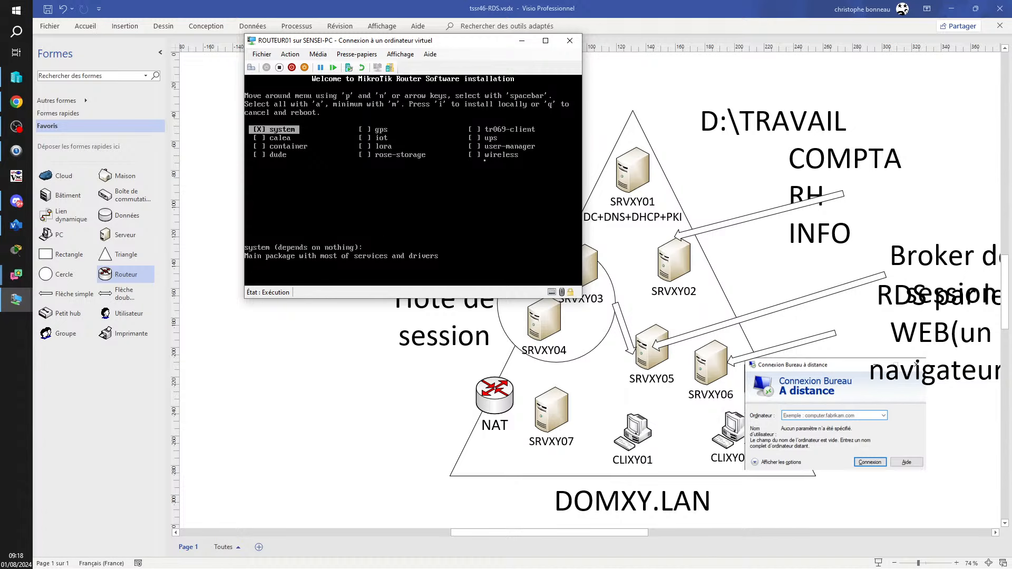
- Start the RouterOS install, answer y to erase the disk, and move the timer window to the bottom centre
key("i")
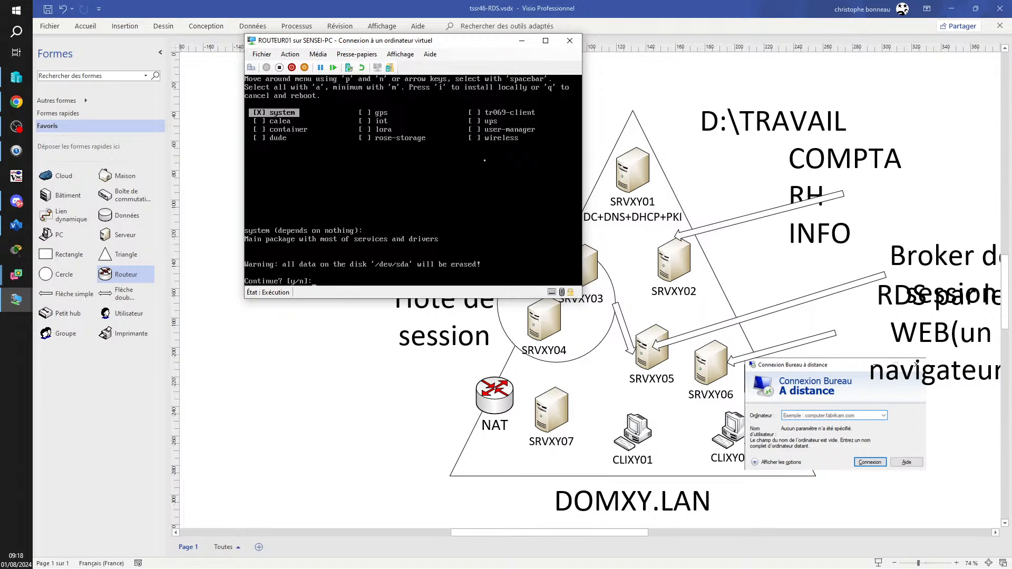
type("y")
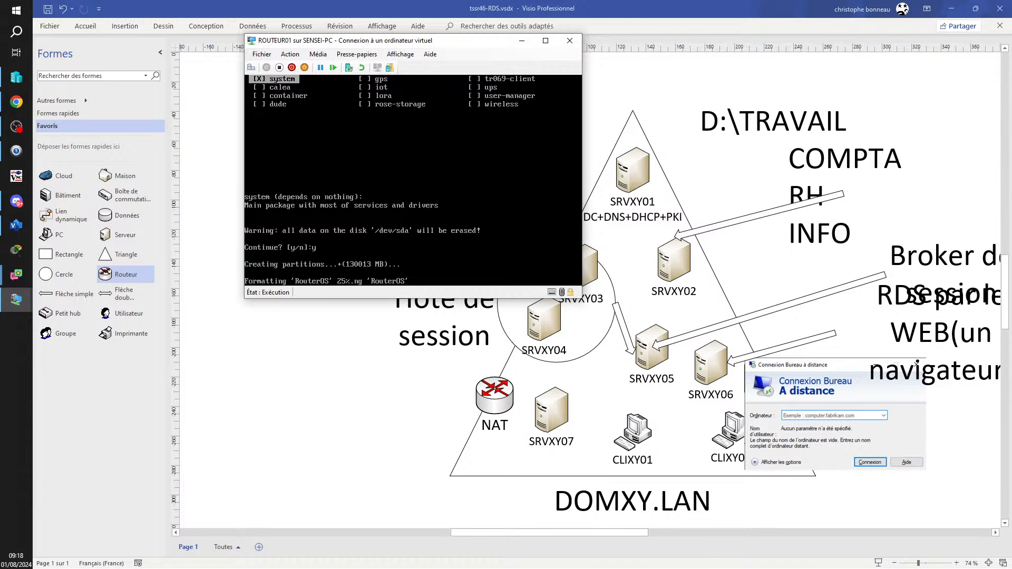
key("alt+Tab")
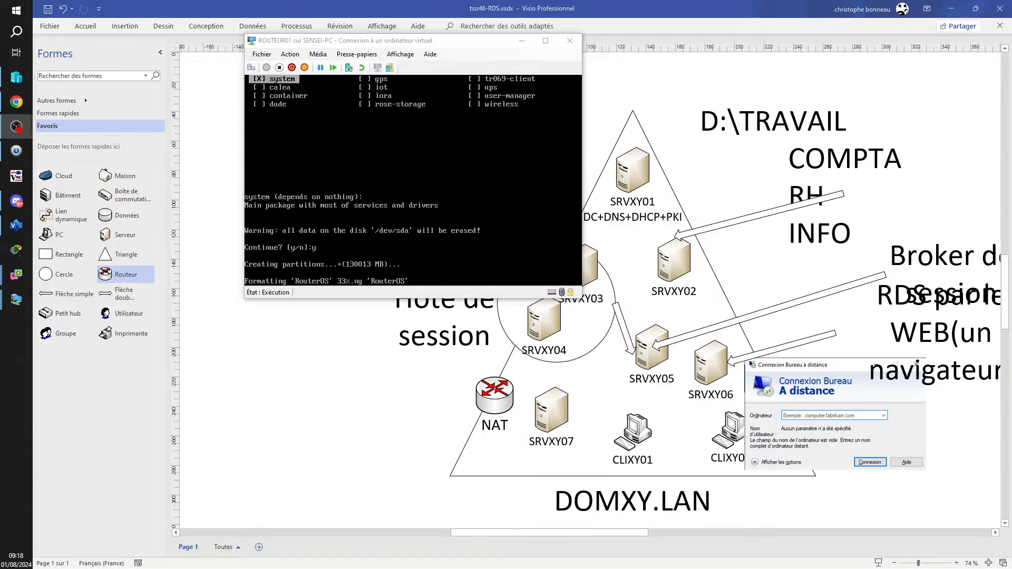
left_click_drag(253, 372, 134, 362)
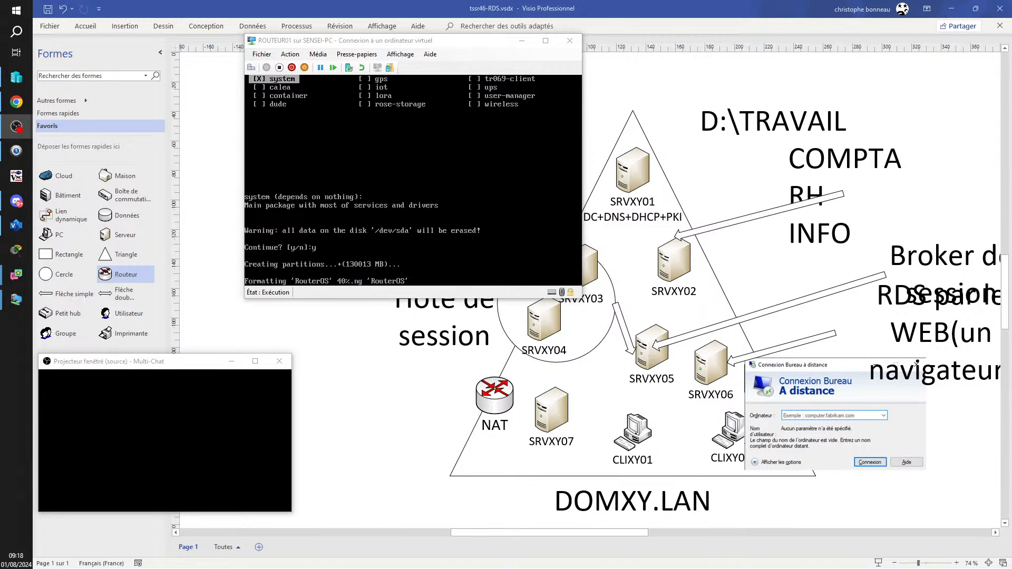
left_click_drag(1011, 291, 291, 405)
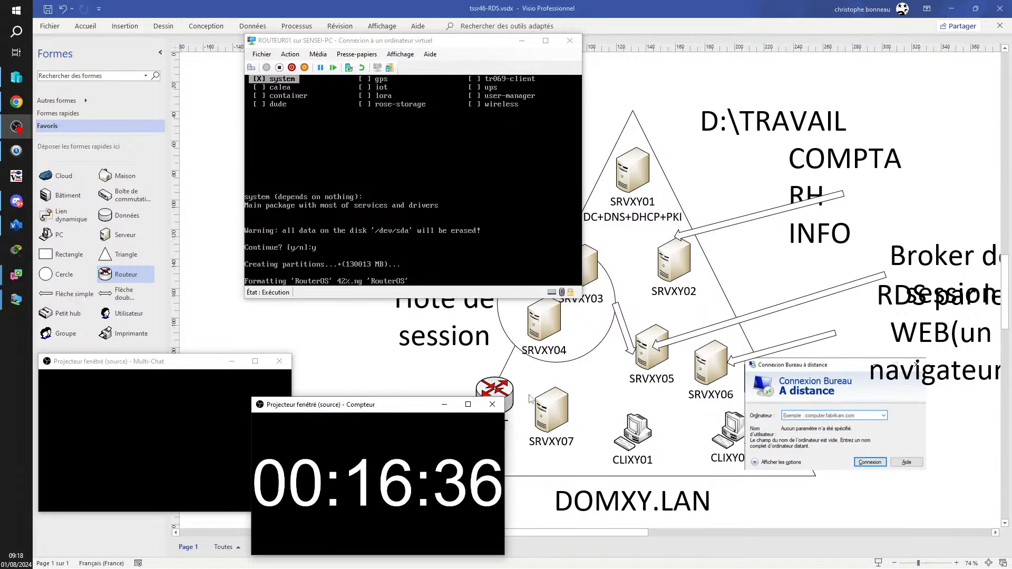
- Shrink the timer window, keep it always on top, fit it to the counter, and move it lower left
left_click_drag(504, 397, 424, 493)
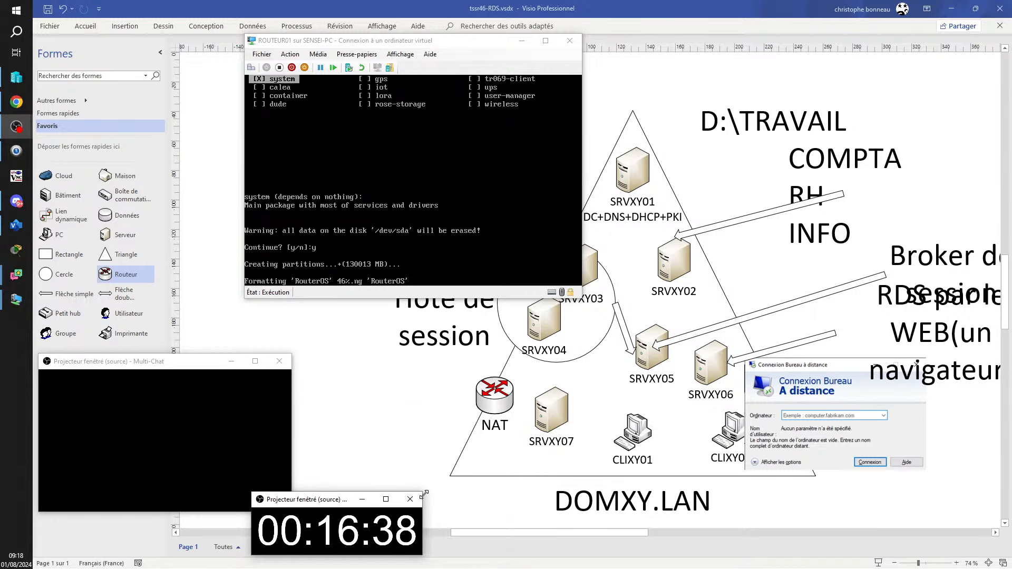
right_click(319, 540)
left_click(357, 520)
right_click(334, 529)
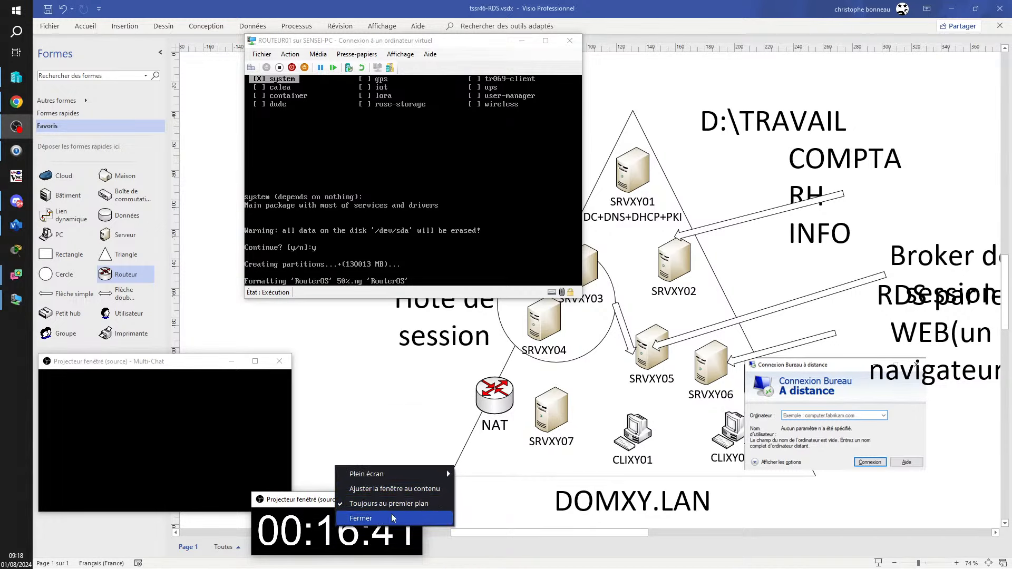
left_click(347, 489)
left_click_drag(318, 501, 98, 505)
- Make the Multi-Chat projector window always on top and nudge it into place
right_click(119, 438)
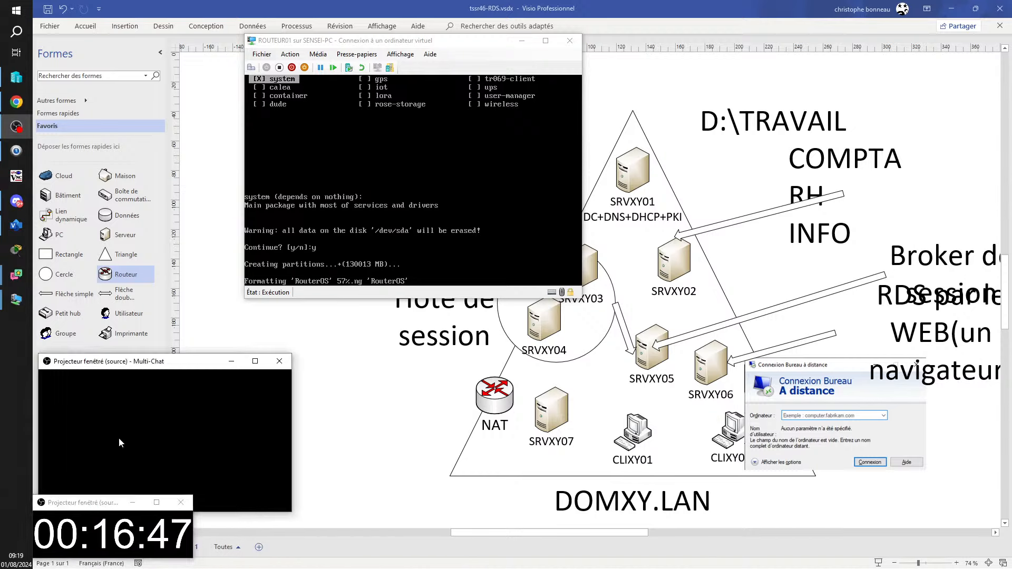
left_click(166, 481)
right_click(116, 430)
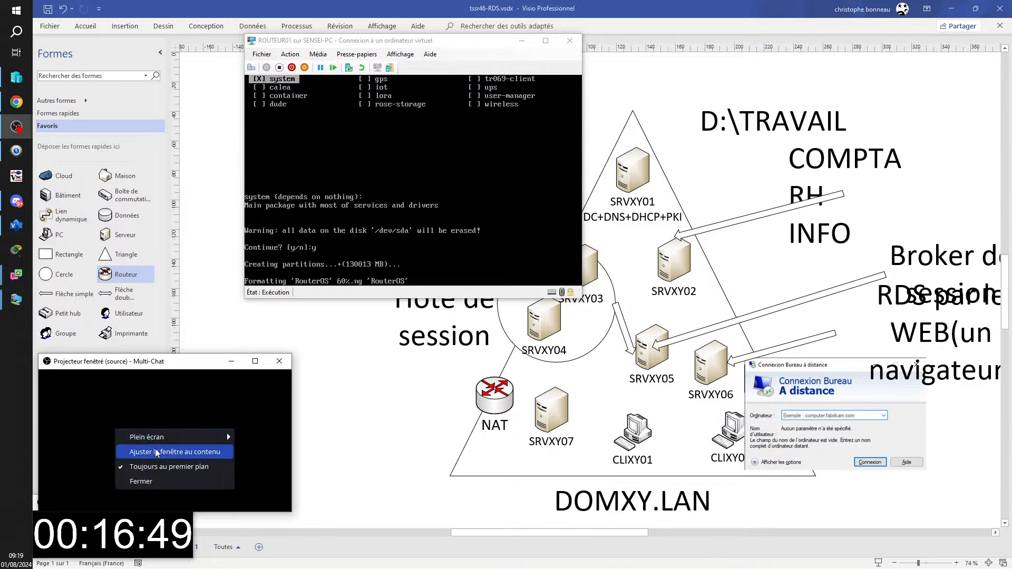
left_click(155, 451)
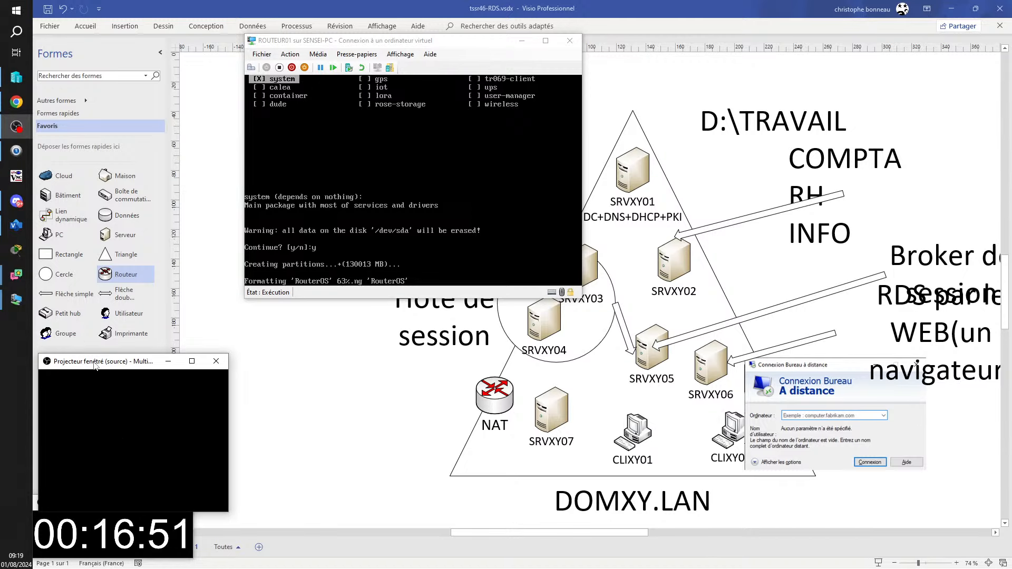
left_click_drag(95, 366, 90, 365)
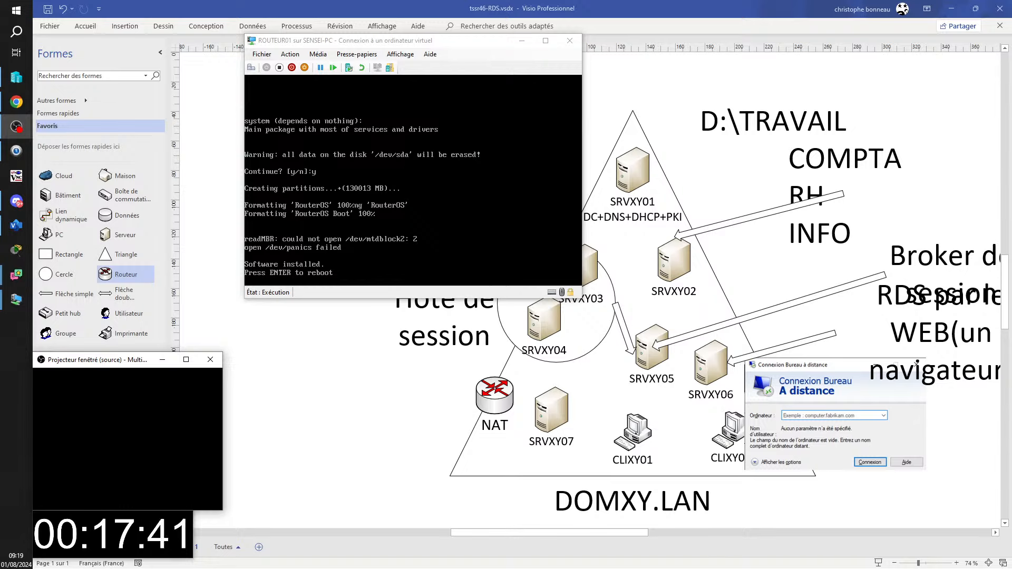
- Move the router console left, reboot after installation, and cancel the repeated installer with a then q
left_click_drag(385, 40, 332, 49)
key("Return")
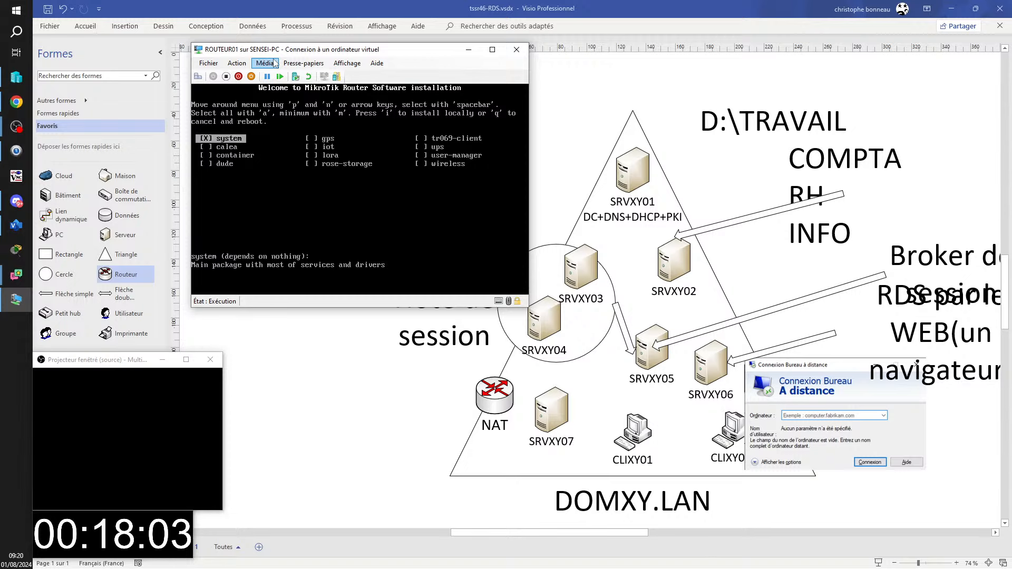
key("a")
key("q")
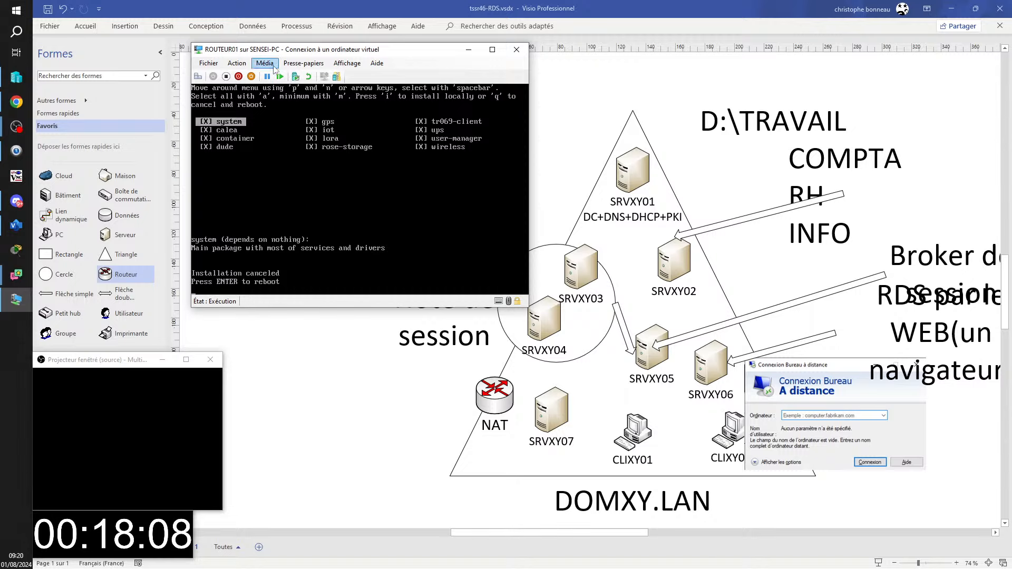
- Eject the RouterOS installation disc from the DVD drive and restart the router
left_click(273, 65)
mouse_move(319, 77)
left_click(406, 76)
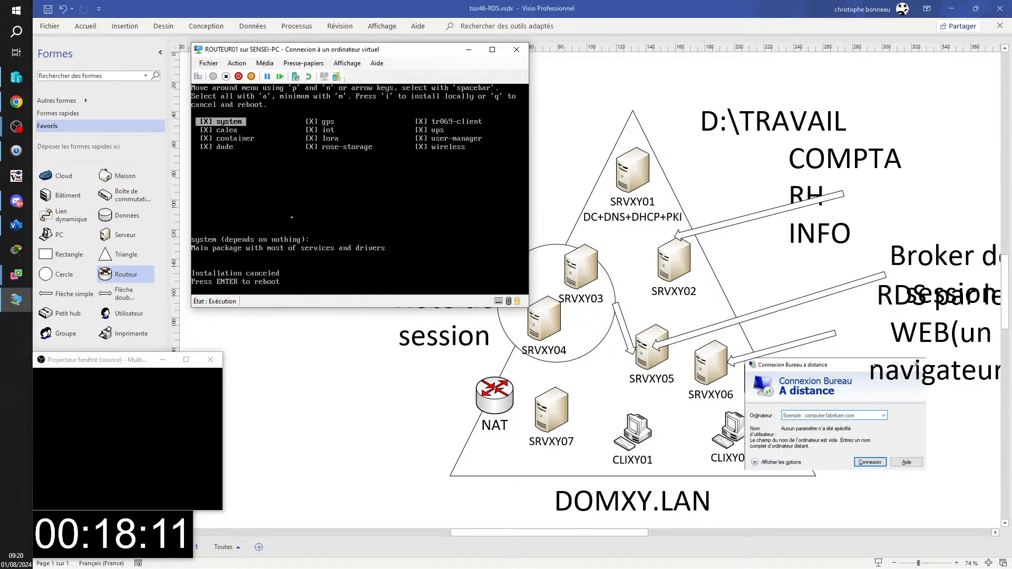
key("Return")
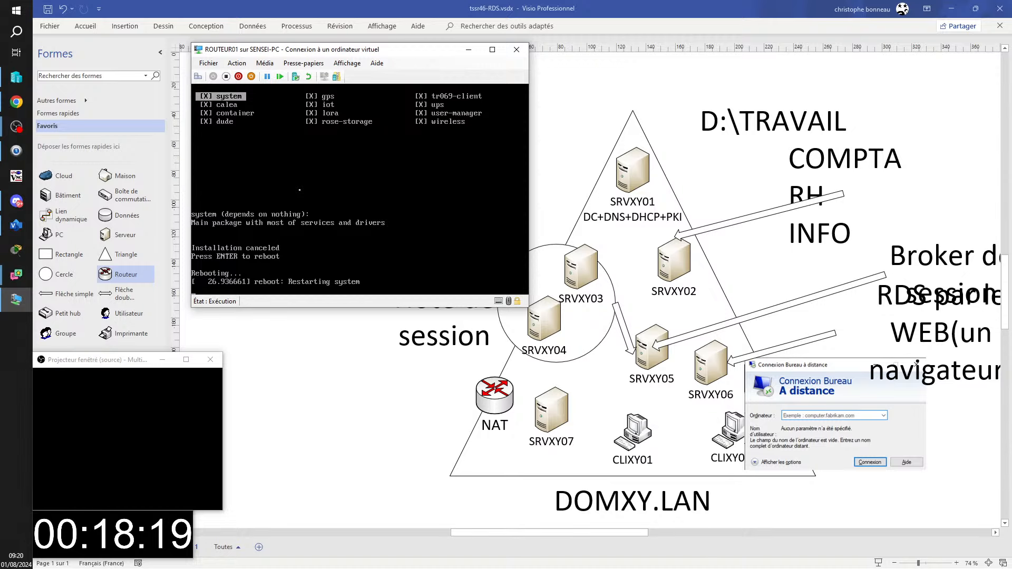
- Try to reset ROUTEUR01 via Action > Réinitialiser and dismiss the state-change error
left_click(237, 63)
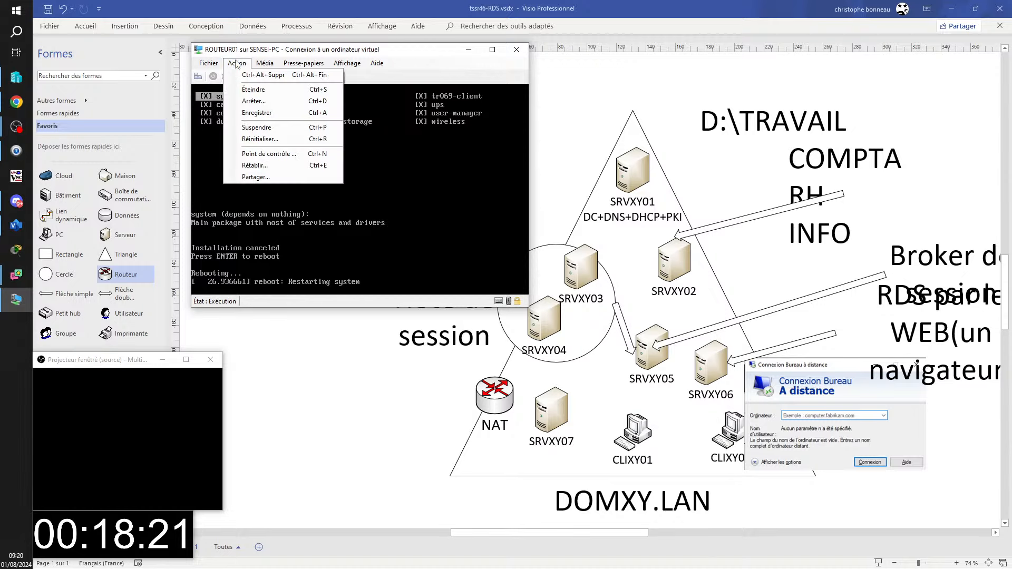
left_click(267, 140)
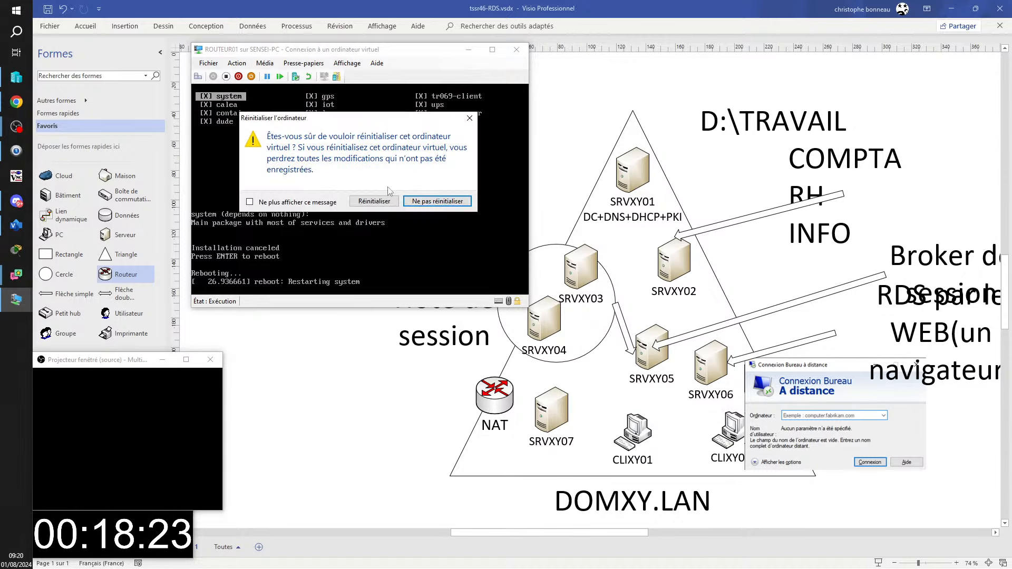
left_click(382, 202)
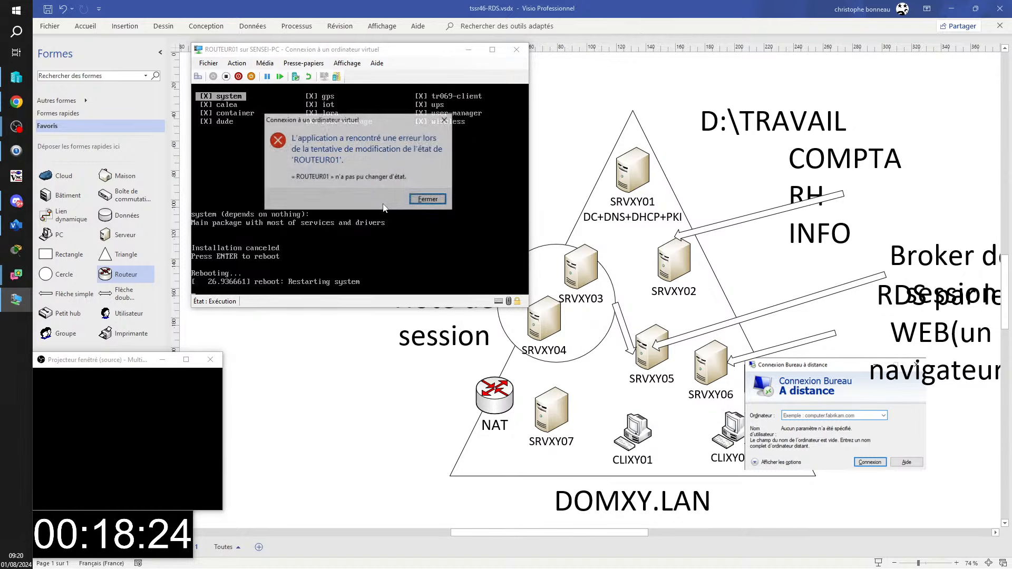
left_click(427, 199)
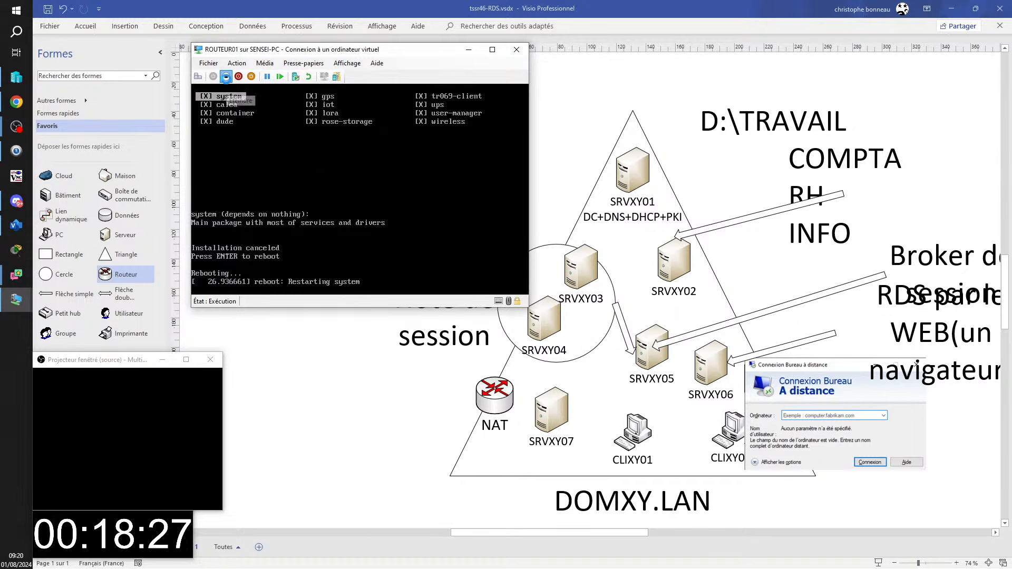
left_click(424, 201)
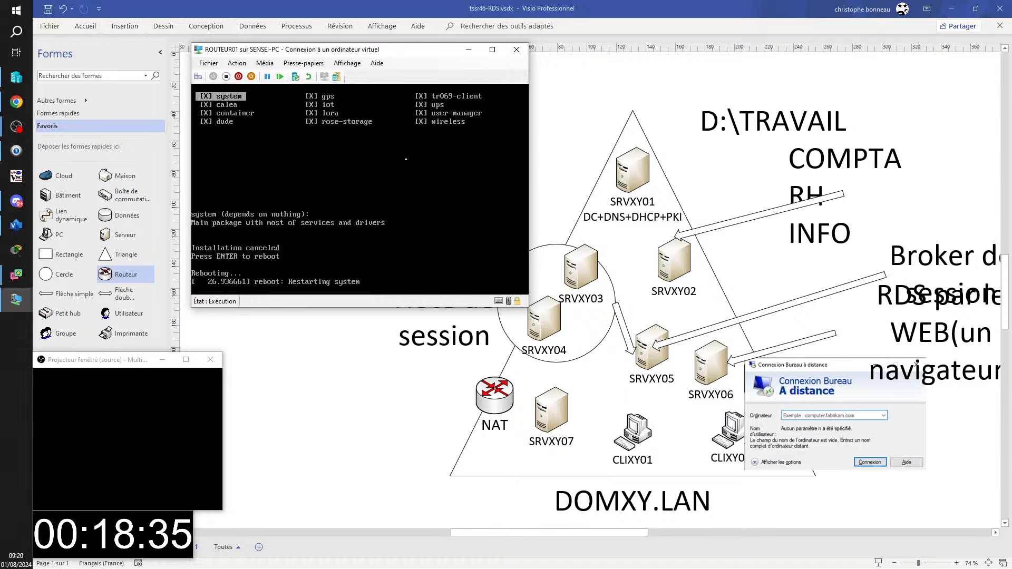
- Try shutting down ROUTEUR01 with Arrêter, confirm, and dismiss the shutdown failure error
left_click(239, 76)
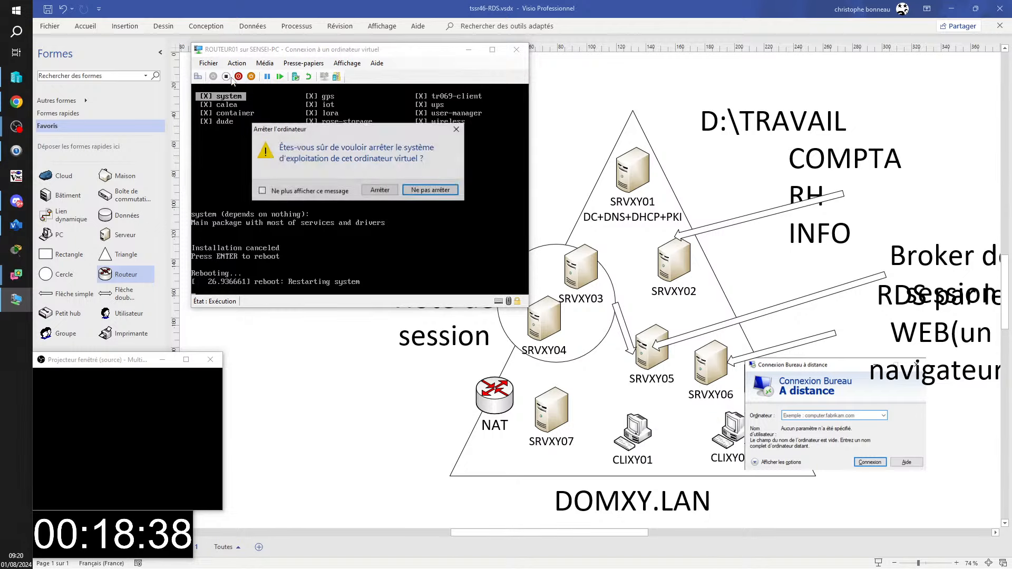
left_click(381, 190)
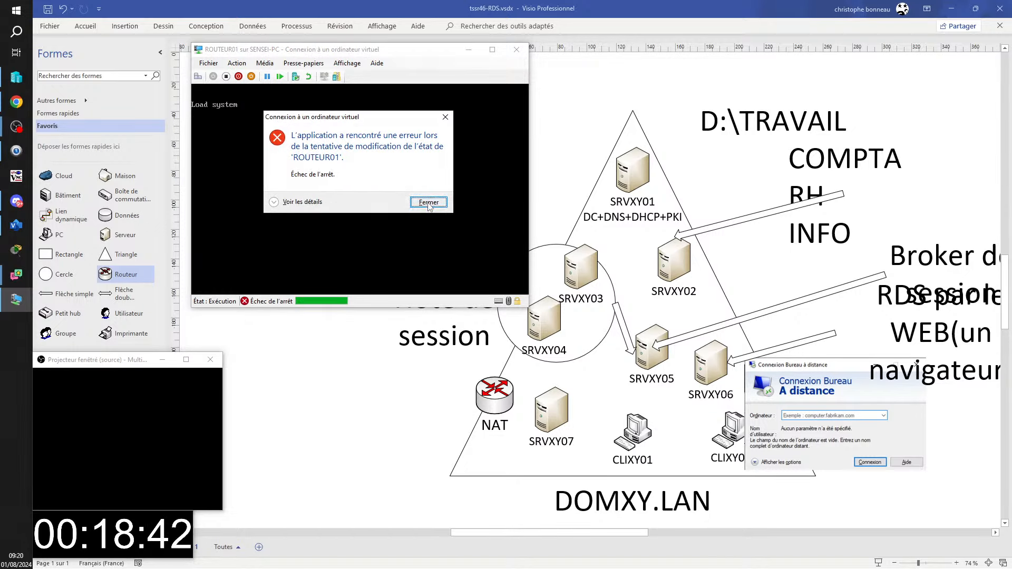
left_click(428, 202)
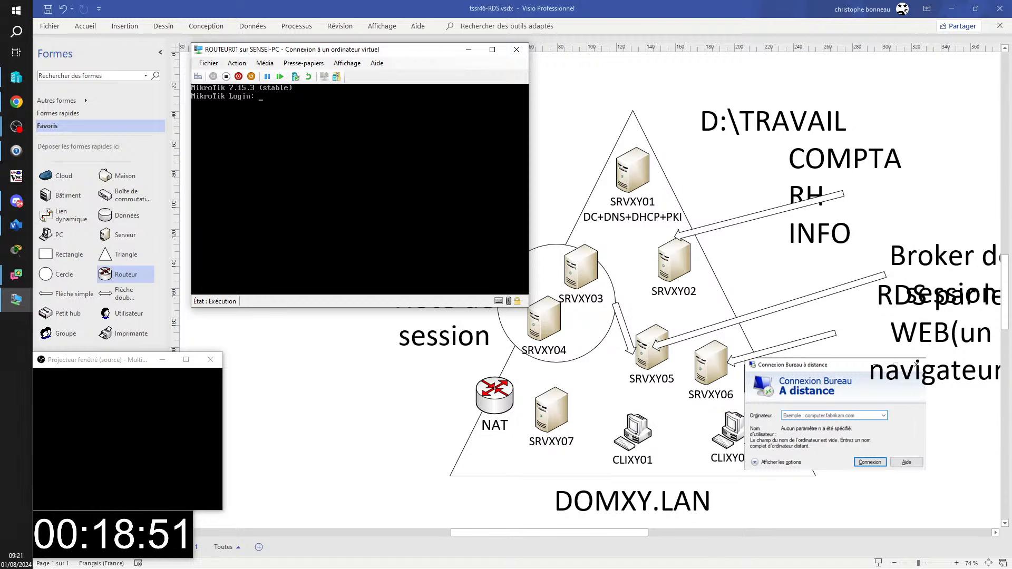
- Log in as admin with an empty password and answer n to decline viewing the licence
type("qd")
key("BackSpace")
type("d;in")
key("BackSpace")
key("BackSpace")
key("BackSpace")
type("min")
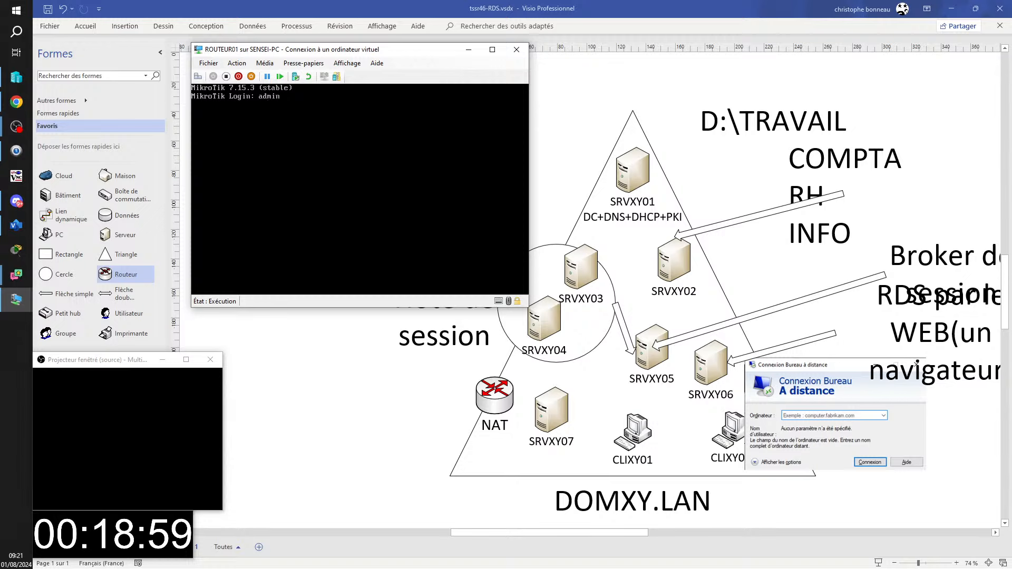
key("Return")
key("Return")
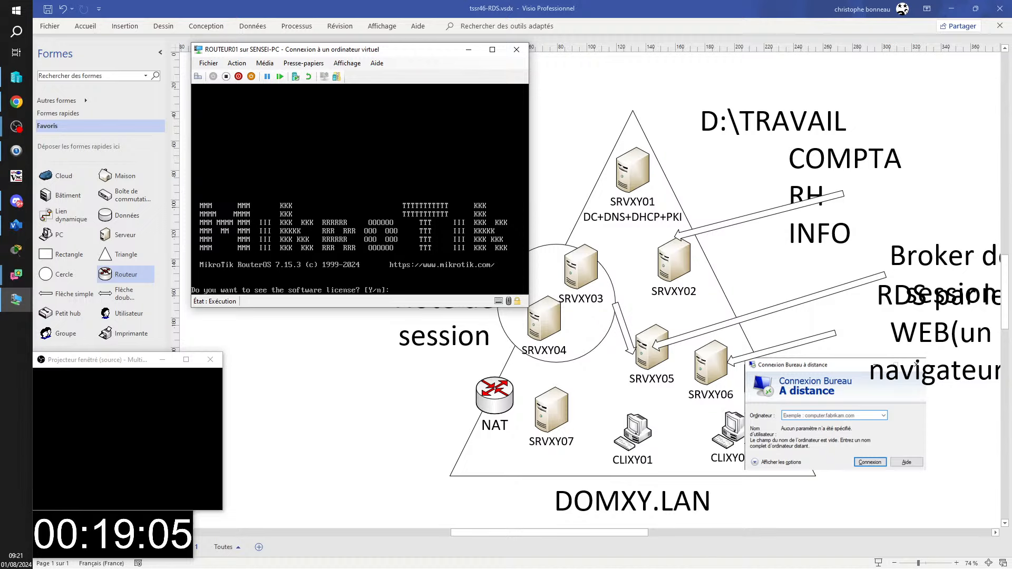
type("n")
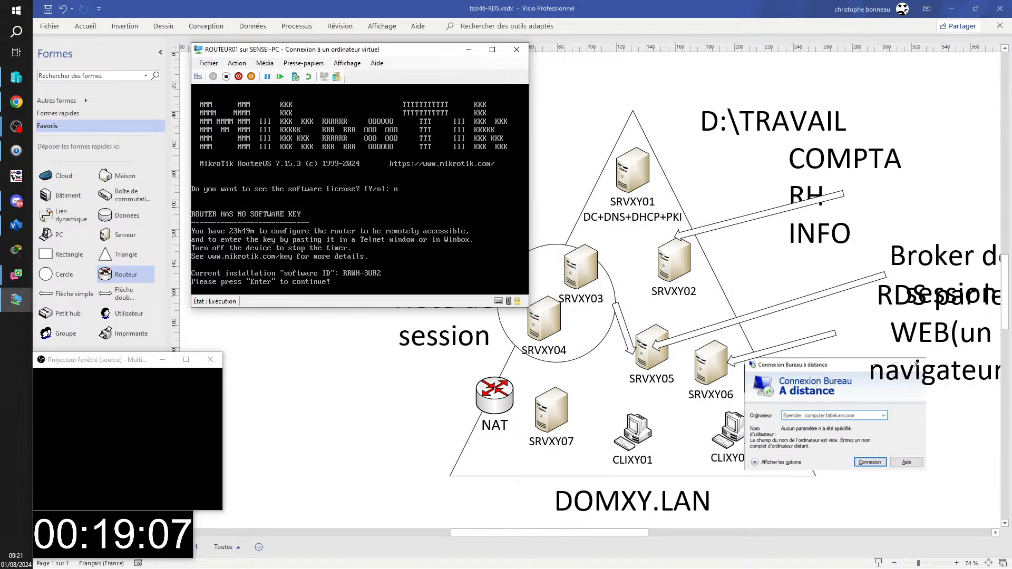
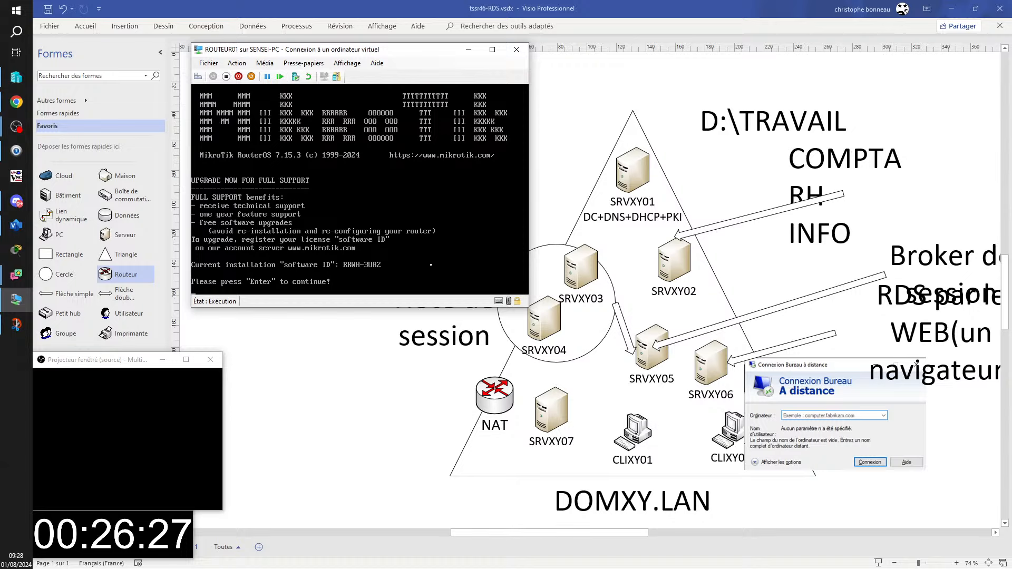
- Continue past the RouterOS upgrade notice to the [admin@MikroTik] prompt in ROUTEUR01's console
key("Return")
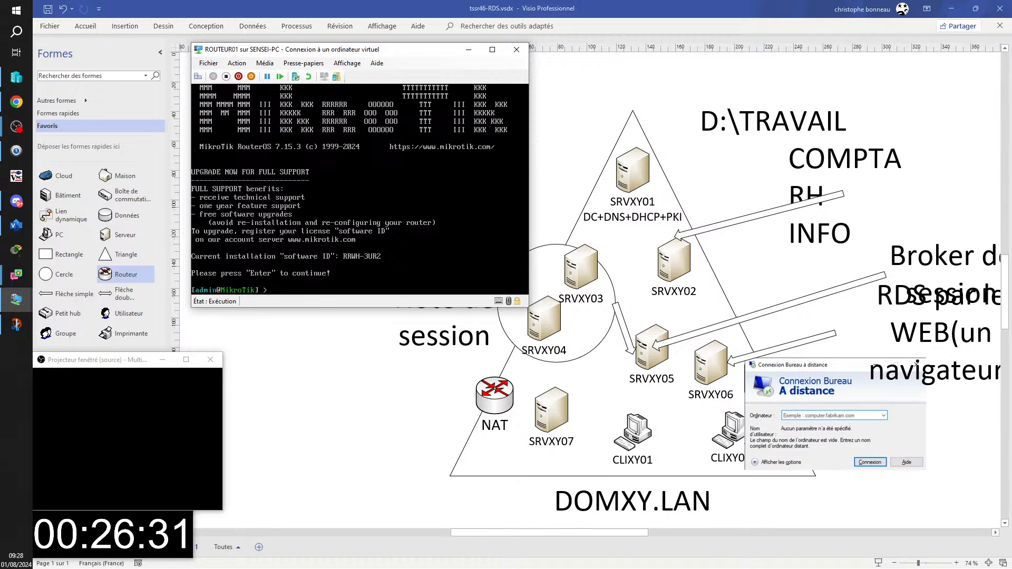
key("alt+Tab")
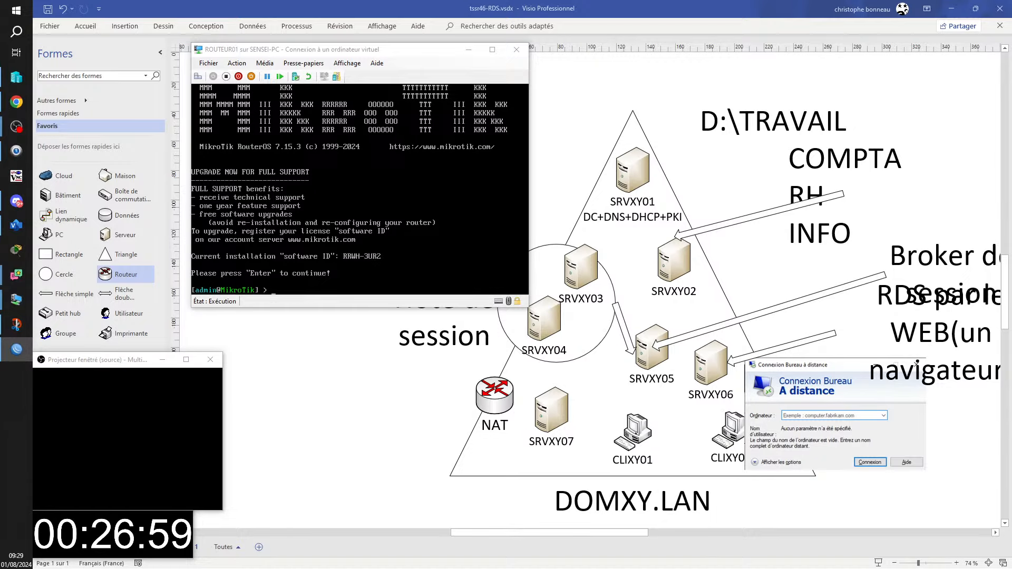
- Bring WinBox's Interface List into view, check the addable interface types, and open ether1's properties
left_click_drag(1011, 142, 493, 105)
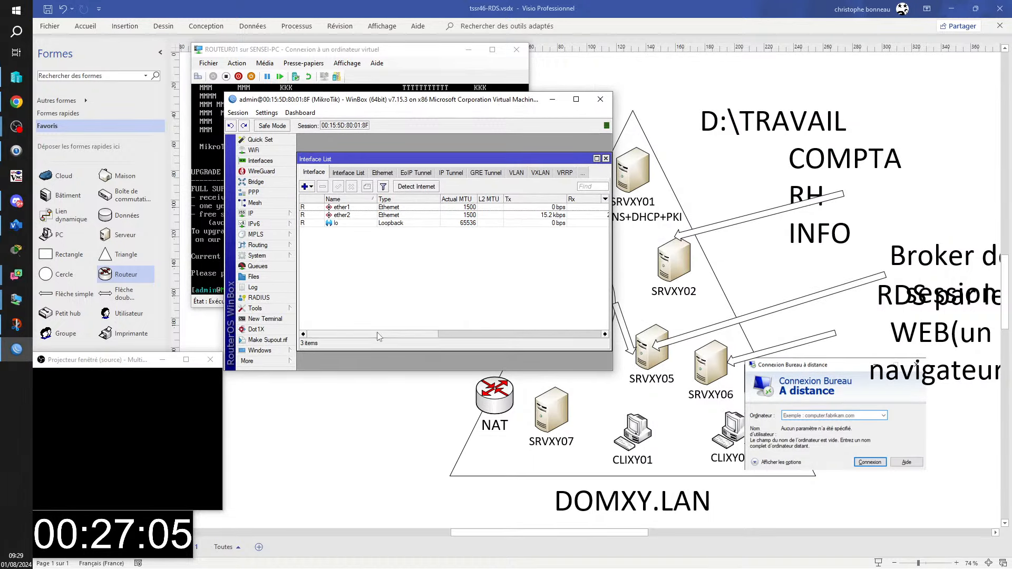
left_click_drag(377, 336, 291, 347)
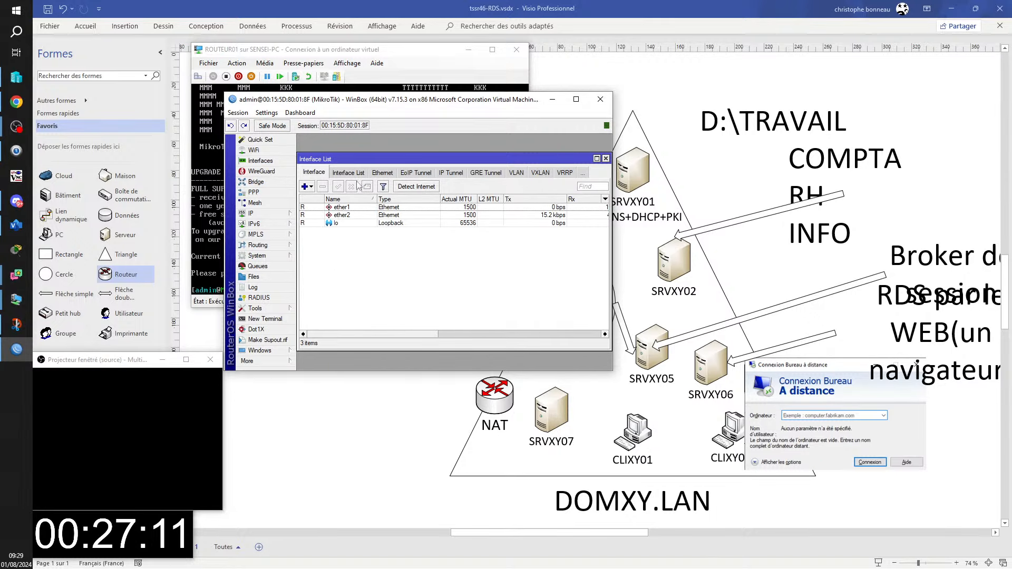
left_click(311, 188)
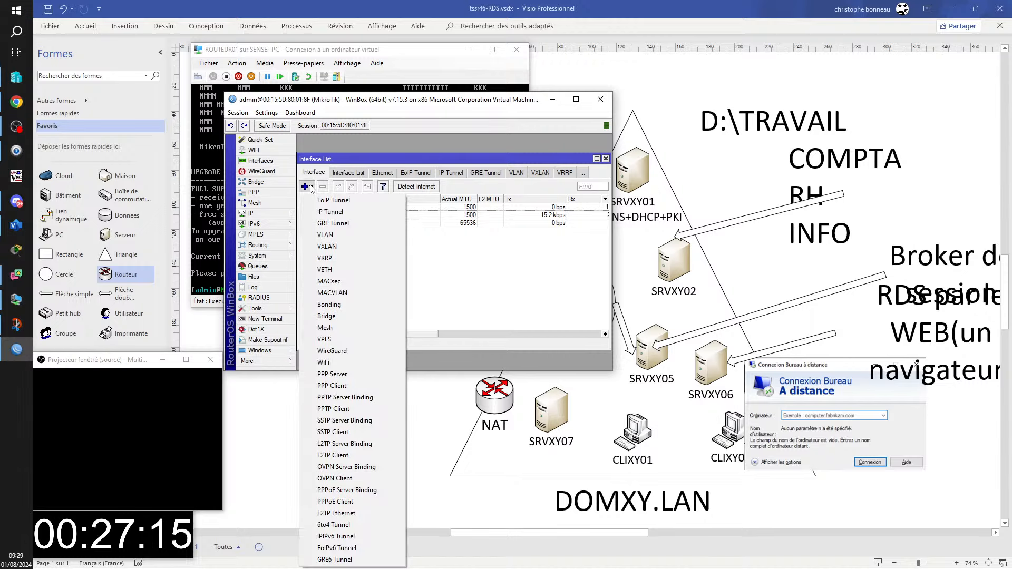
left_click(490, 276)
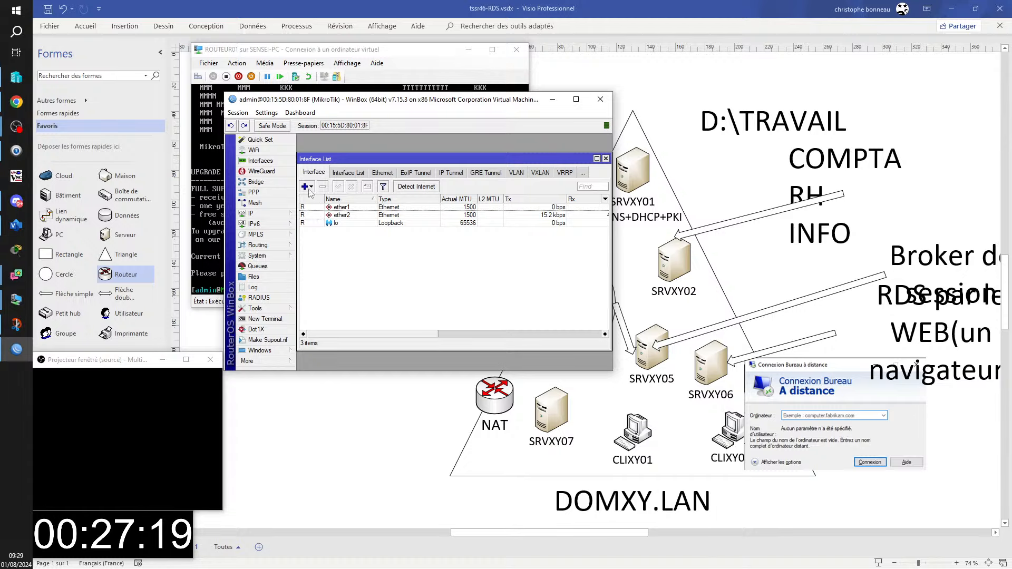
left_click(312, 188)
left_click(480, 269)
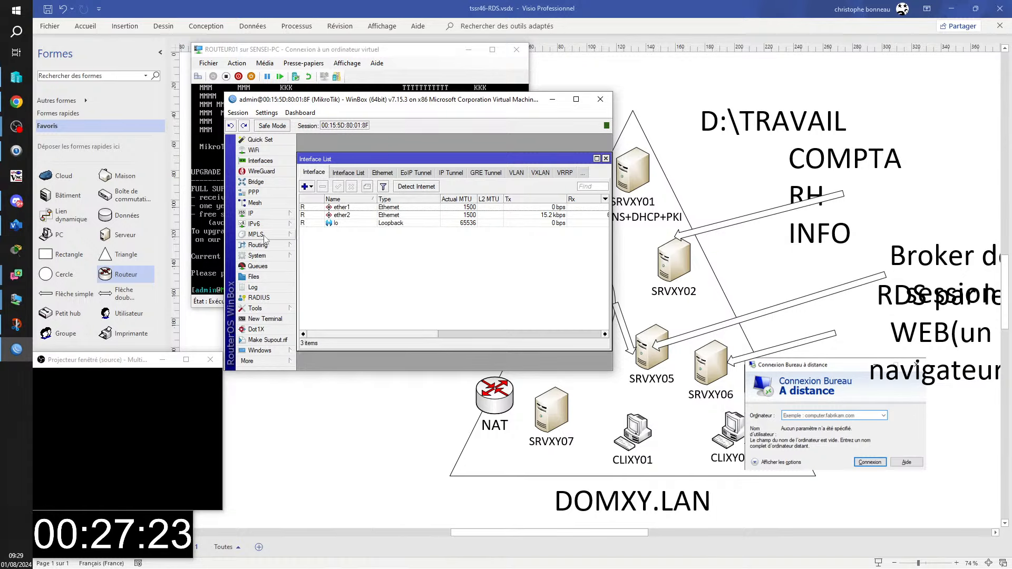
left_click(343, 209)
double_click(343, 208)
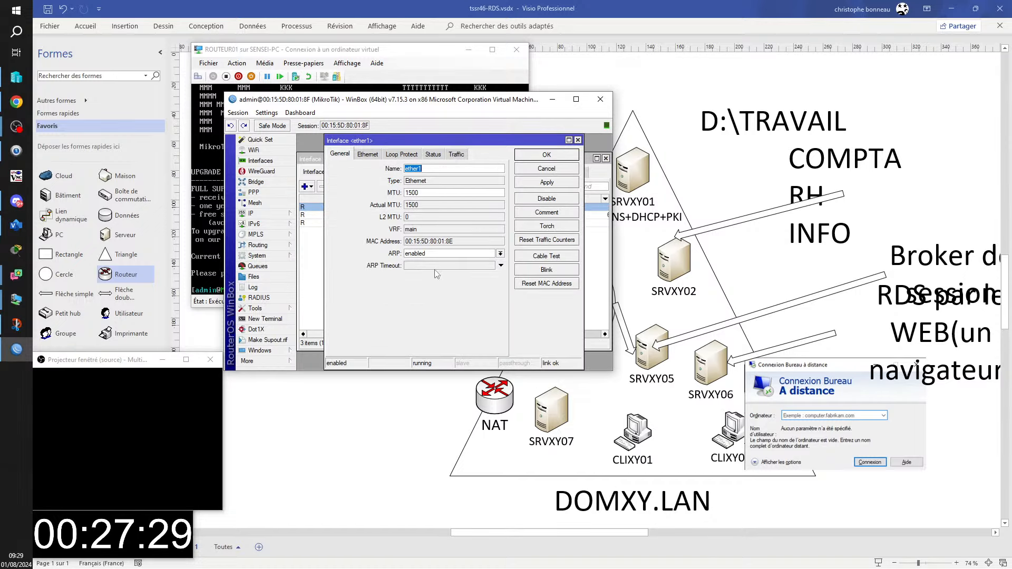
left_click(369, 156)
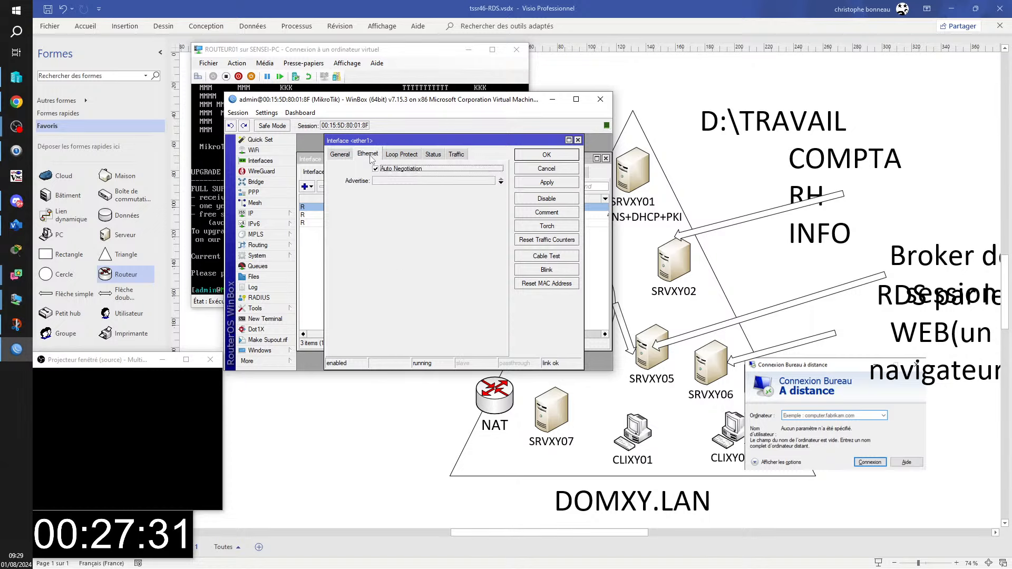
left_click(402, 155)
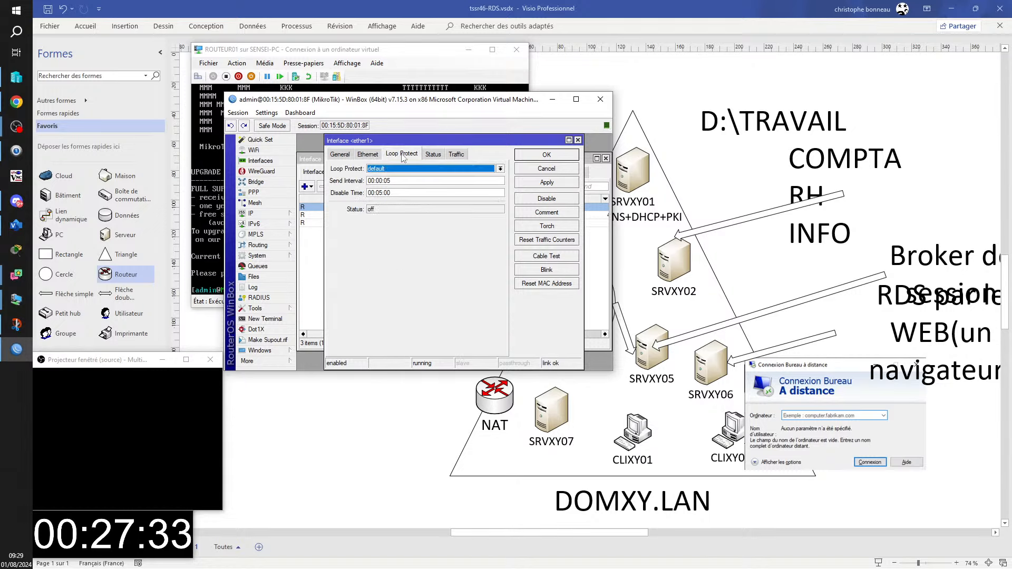
left_click(438, 156)
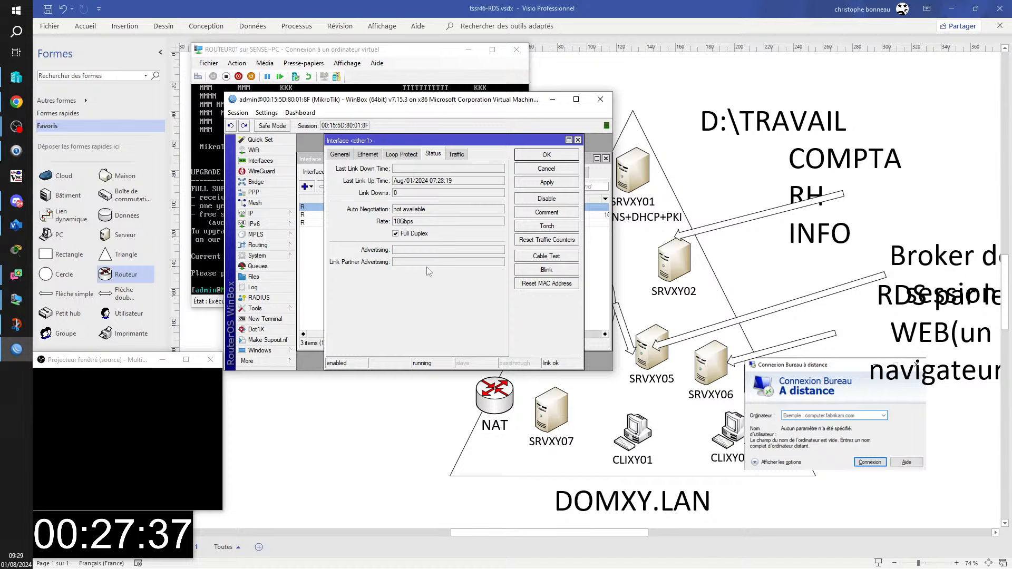
left_click(457, 155)
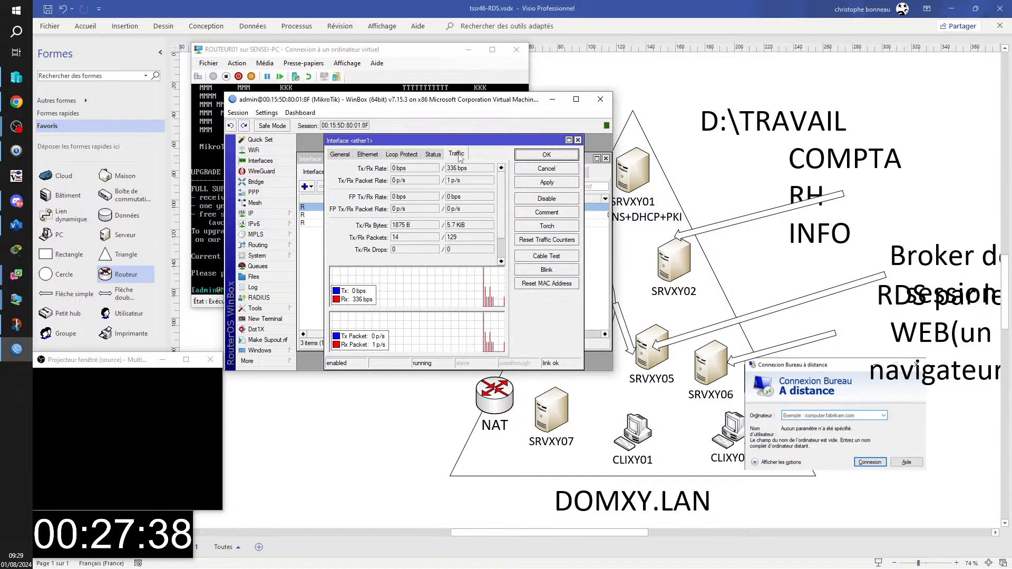
left_click(339, 155)
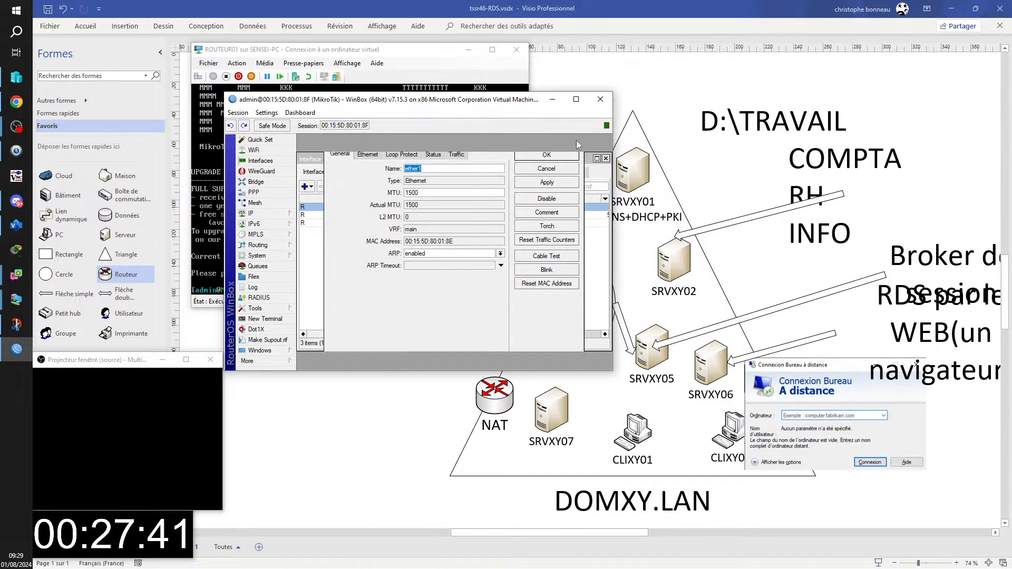
left_click(577, 140)
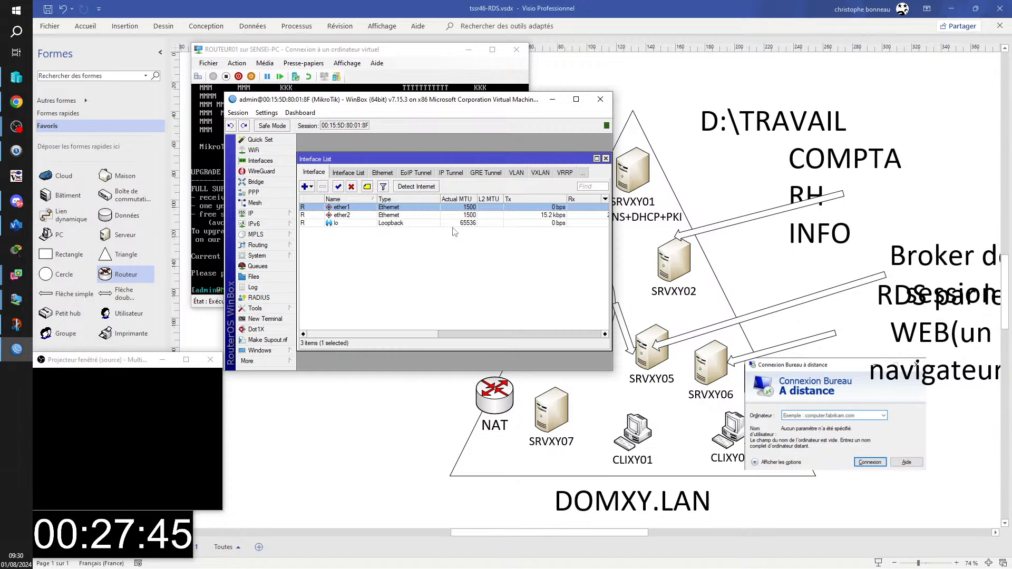
left_click(261, 140)
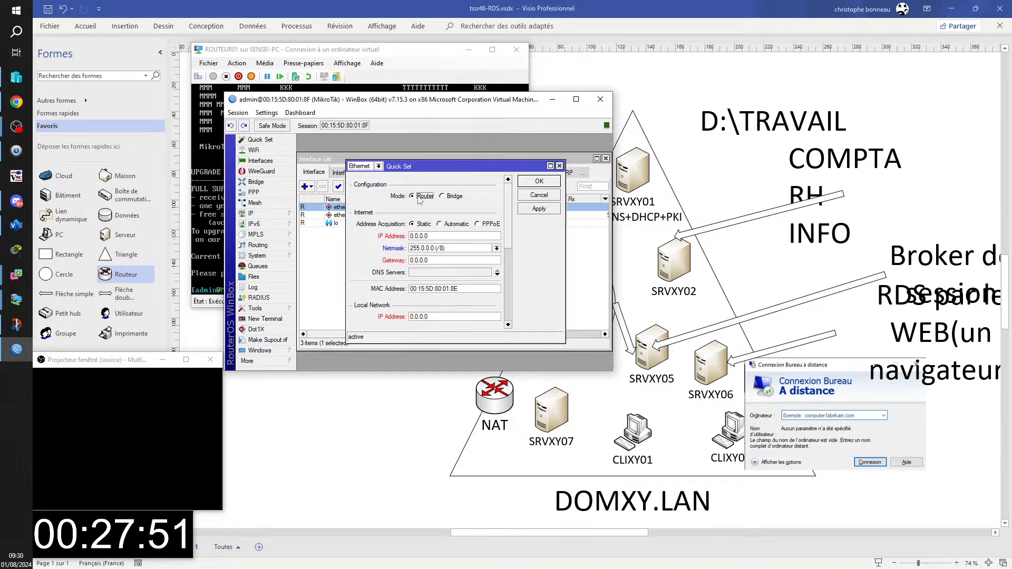
left_click(449, 197)
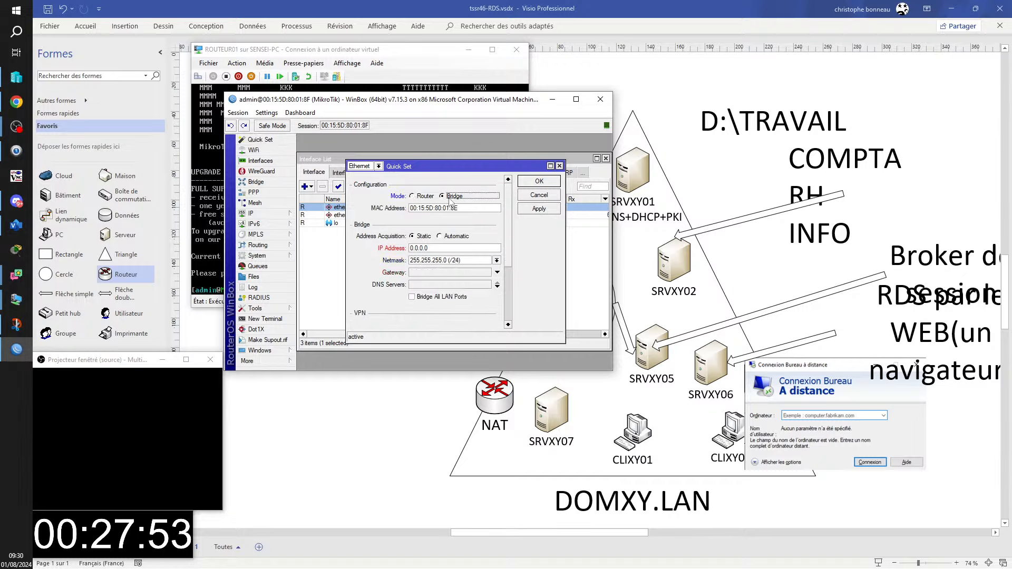
left_click(425, 196)
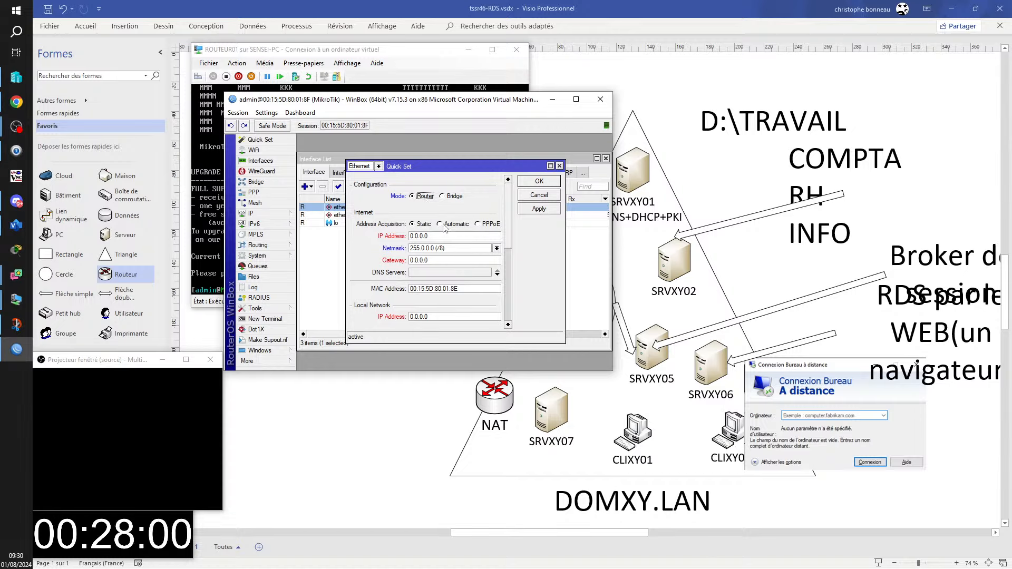
scroll(426, 278, "down", 3)
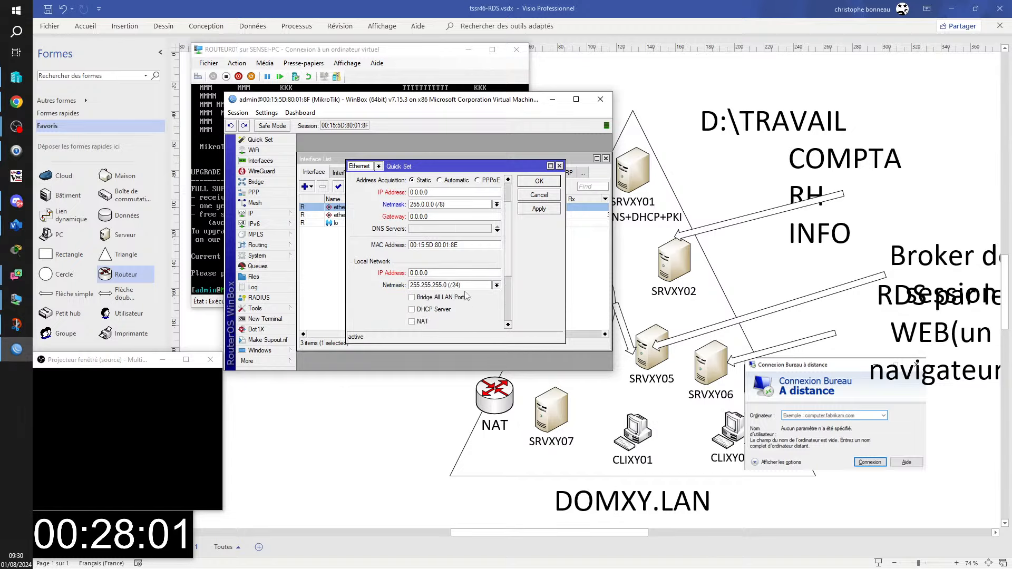
scroll(450, 246, "down", 4)
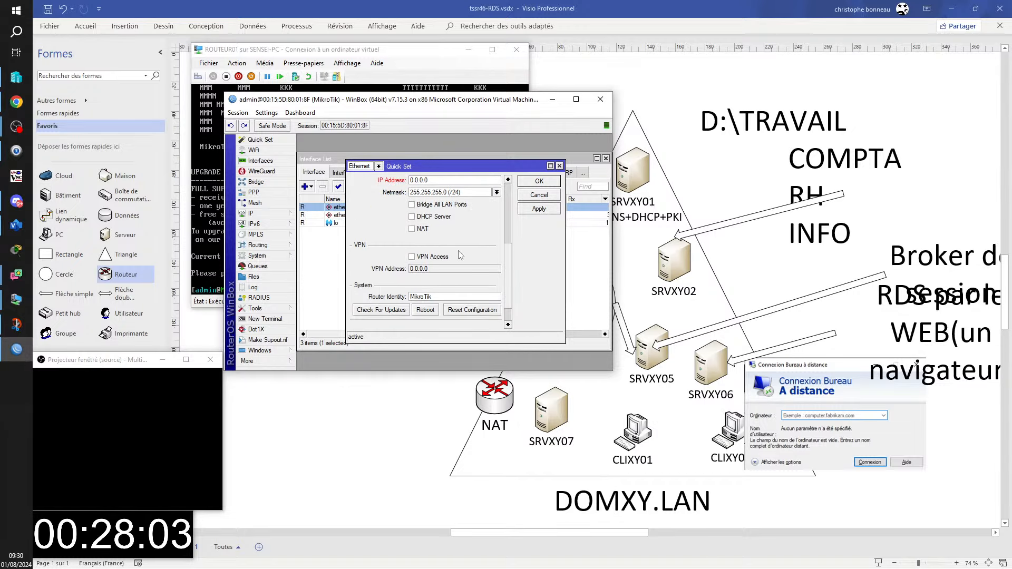
scroll(489, 291, "up", 3)
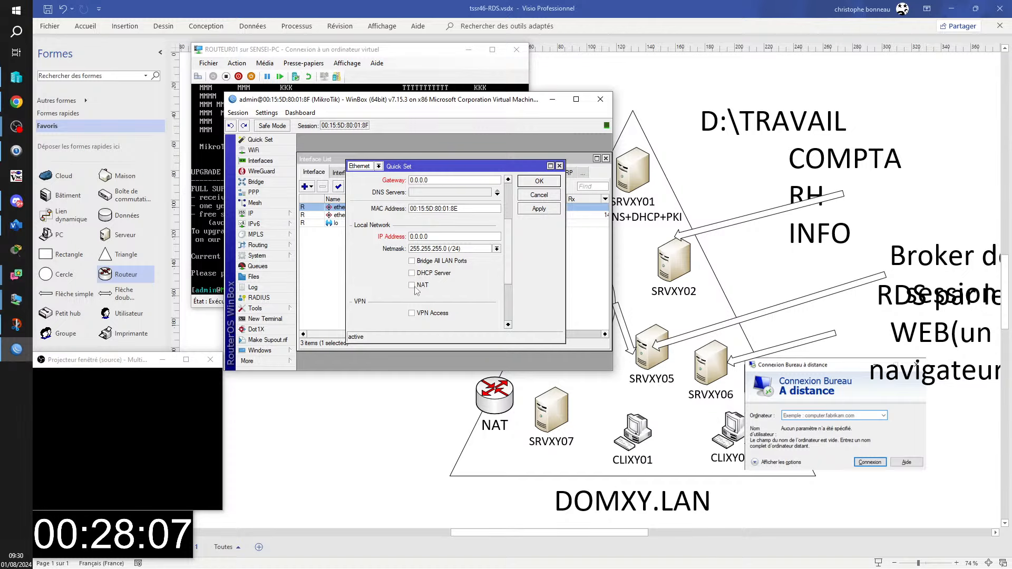
scroll(439, 273, "up", 2)
scroll(448, 276, "up", 2)
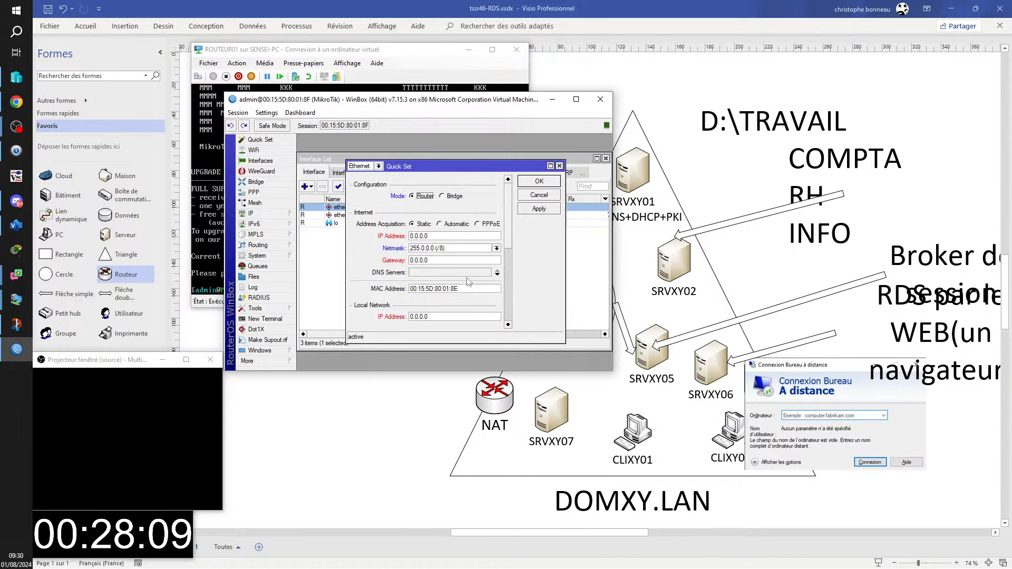
scroll(451, 274, "down", 1)
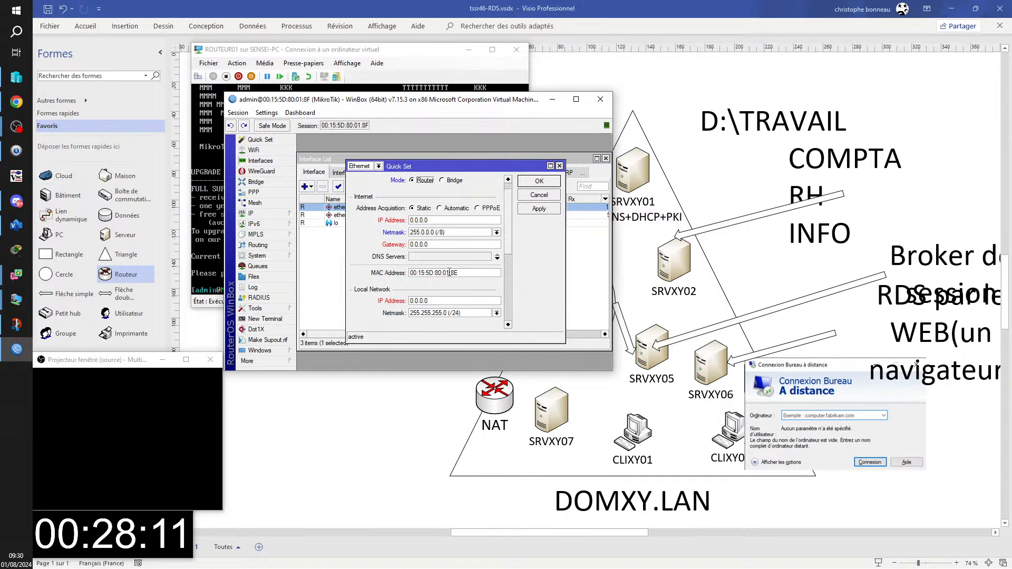
scroll(452, 274, "up", 1)
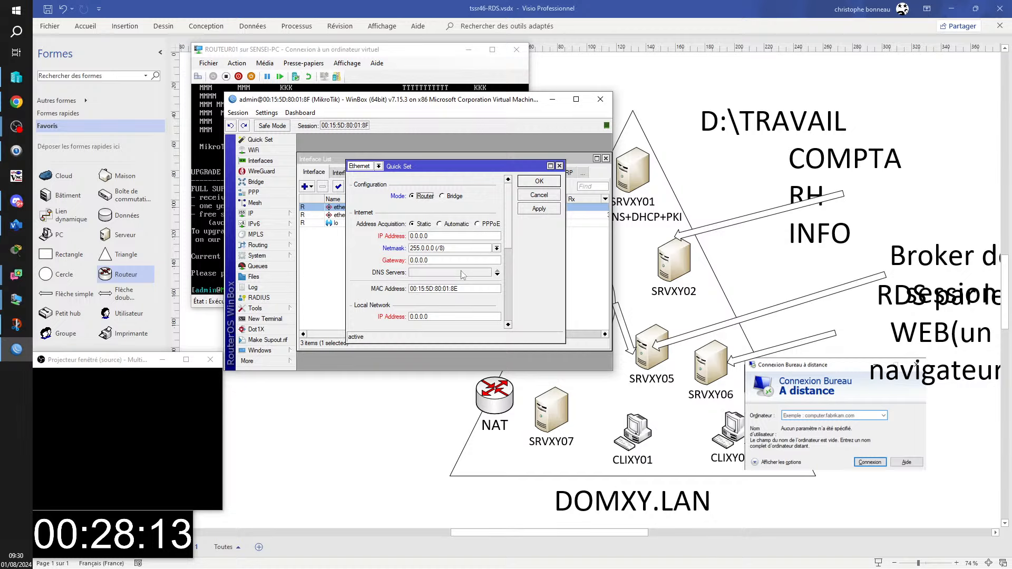
scroll(502, 262, "down", 2)
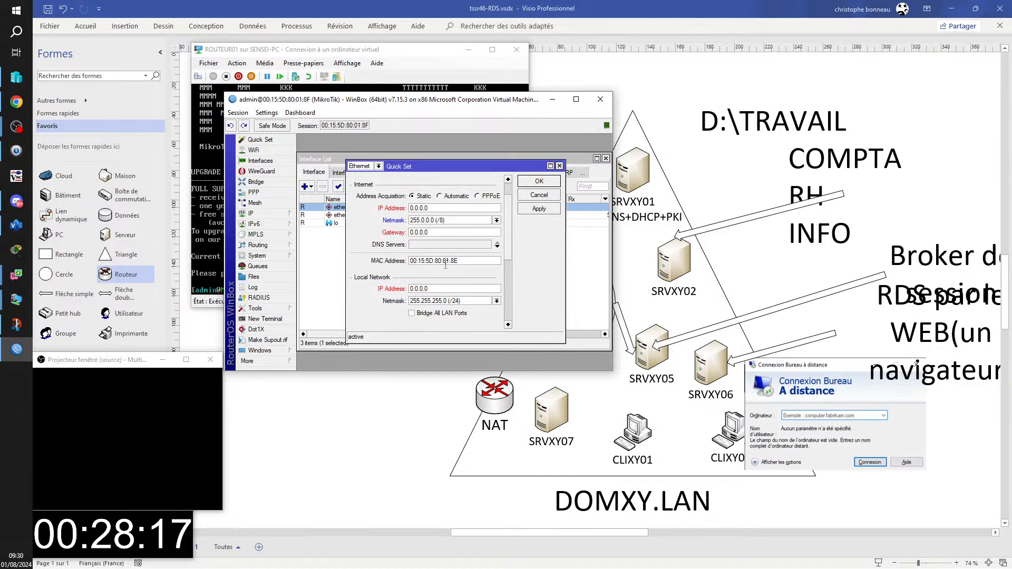
scroll(467, 266, "down", 2)
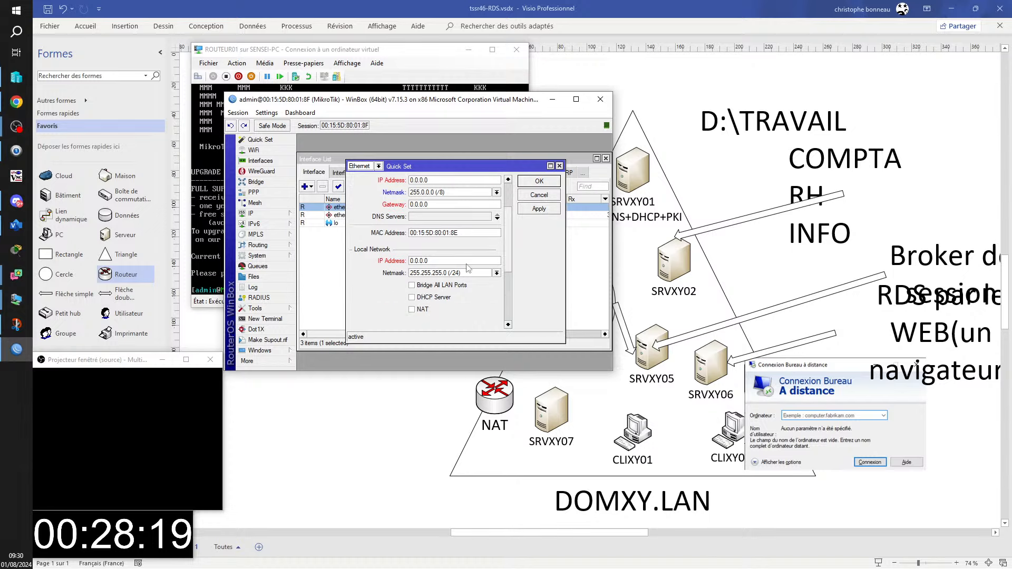
scroll(467, 263, "down", 1)
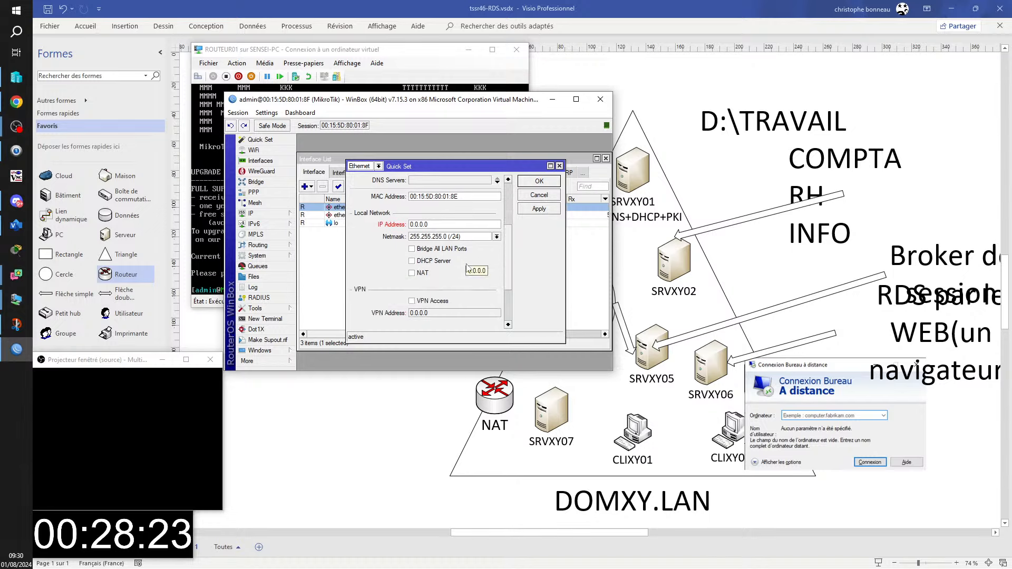
scroll(453, 262, "up", 3)
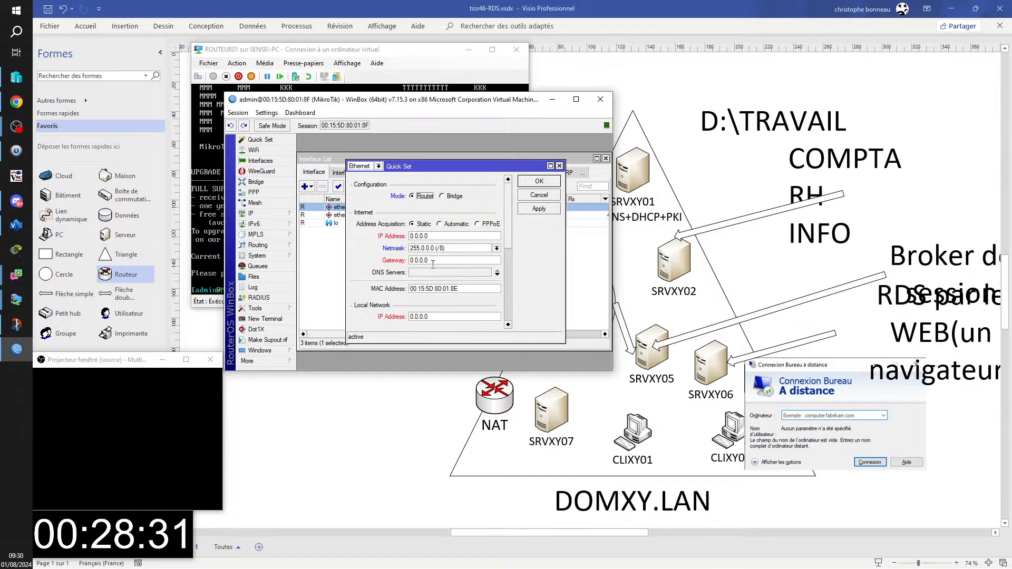
left_click(378, 166)
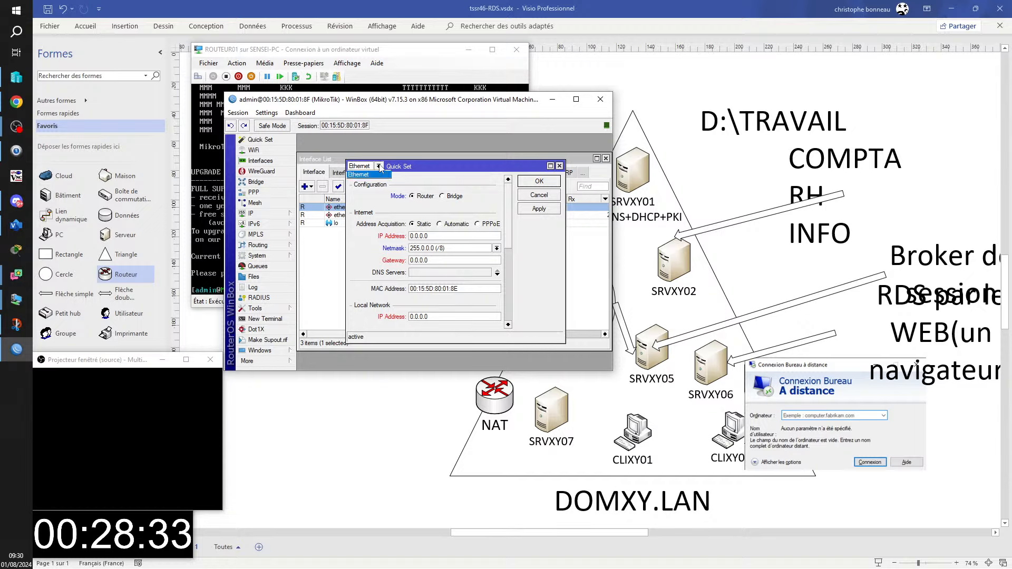
left_click(380, 174)
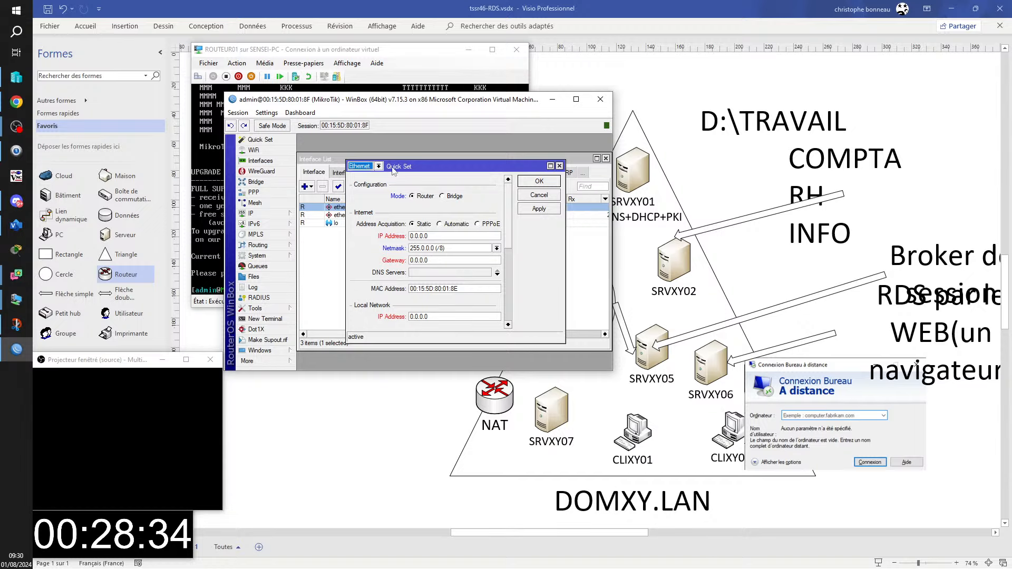
left_click(539, 195)
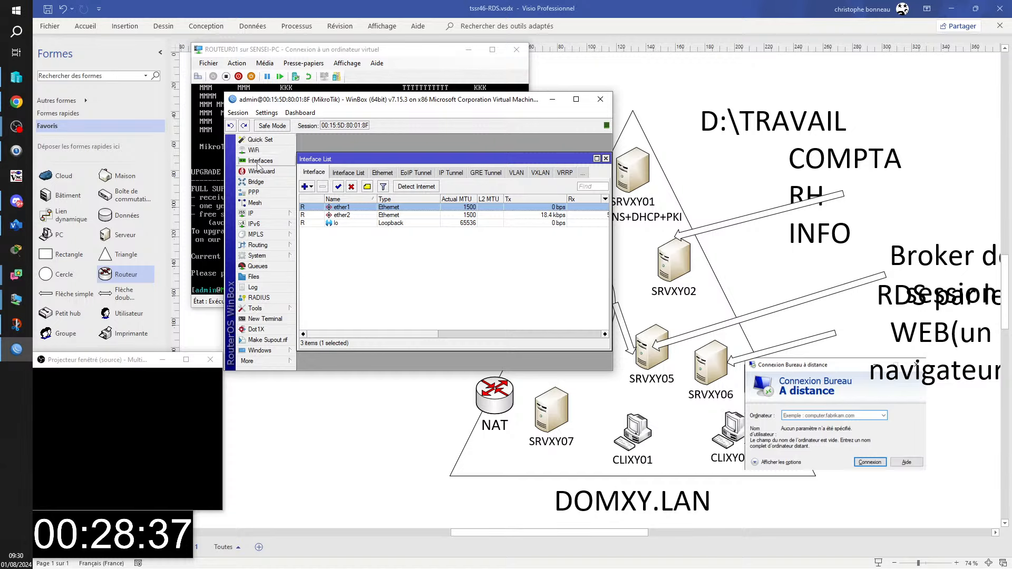
left_click(261, 214)
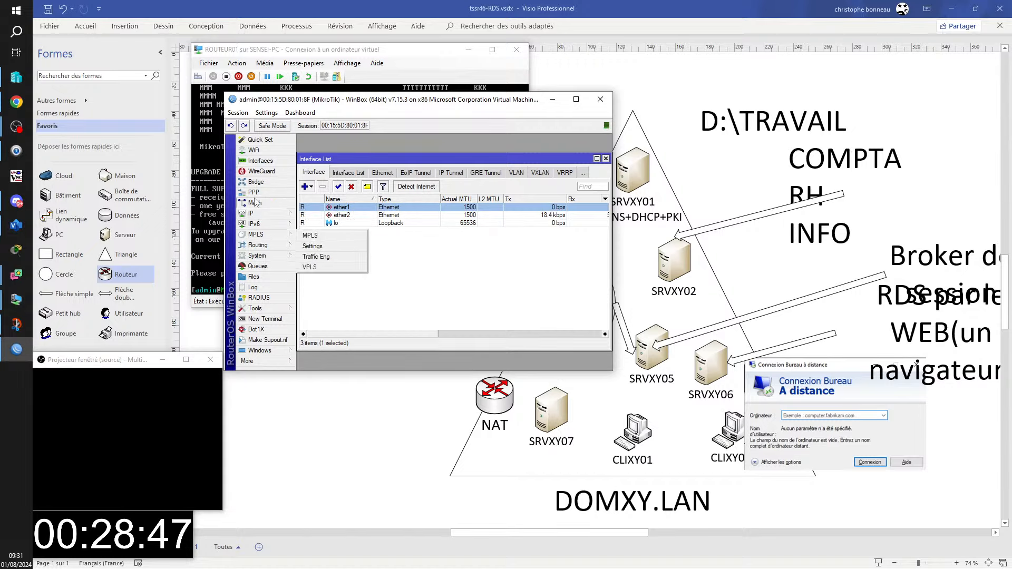
- Open IP > Addresses and start a new address entry assigned to interface ether1
mouse_move(260, 215)
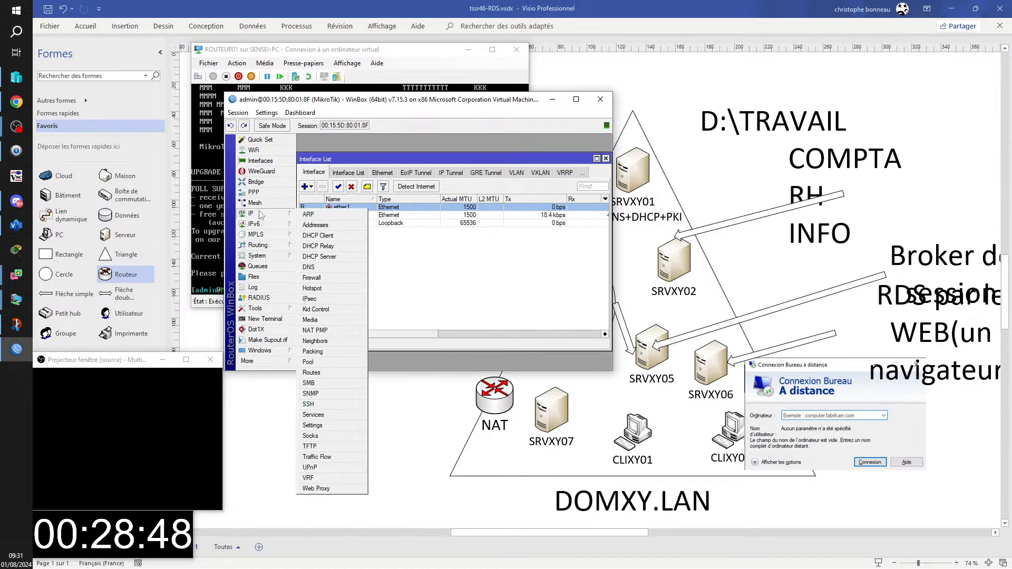
left_click(315, 225)
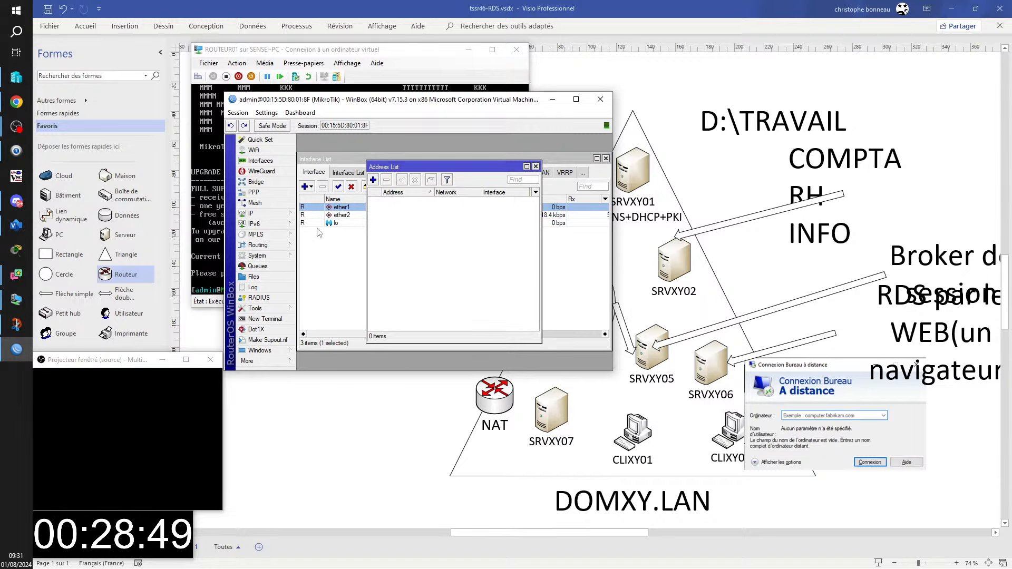
left_click(373, 180)
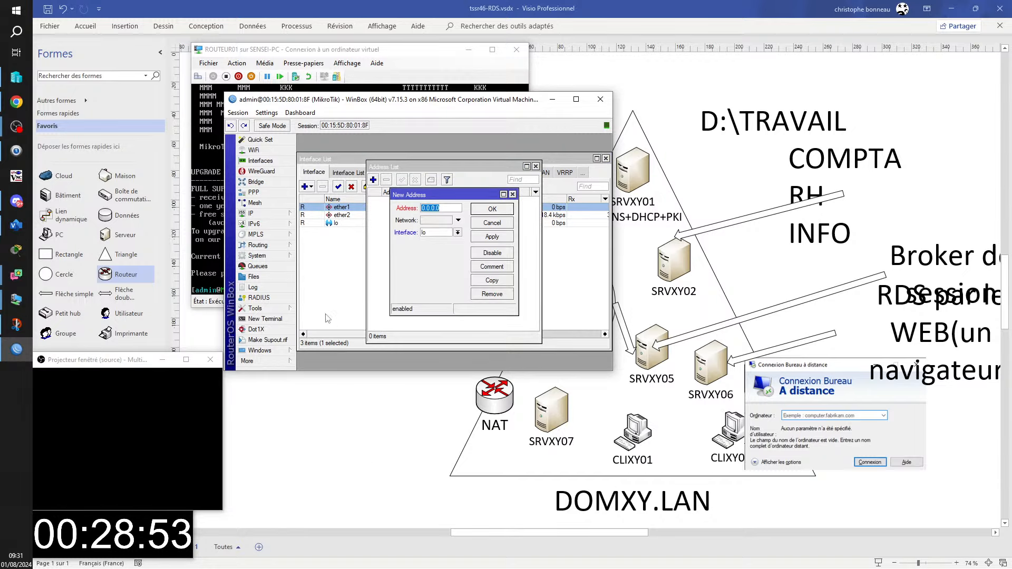
left_click(458, 232)
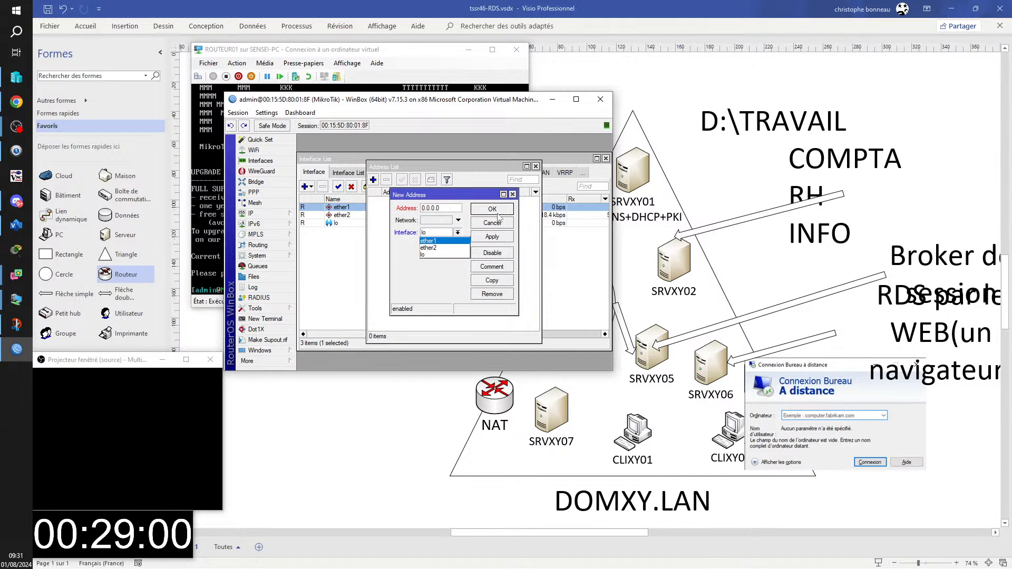
left_click(511, 196)
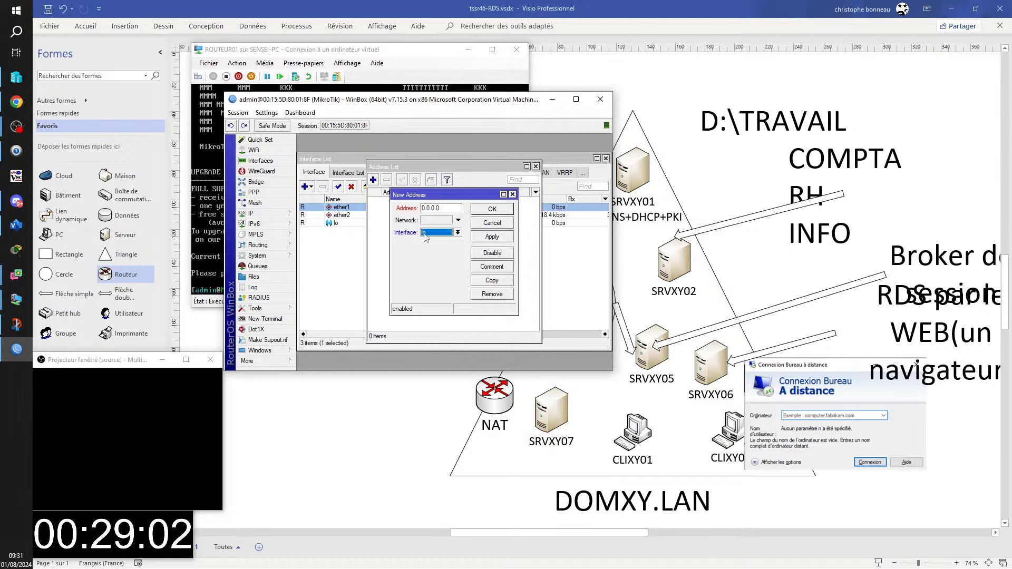
left_click(458, 221)
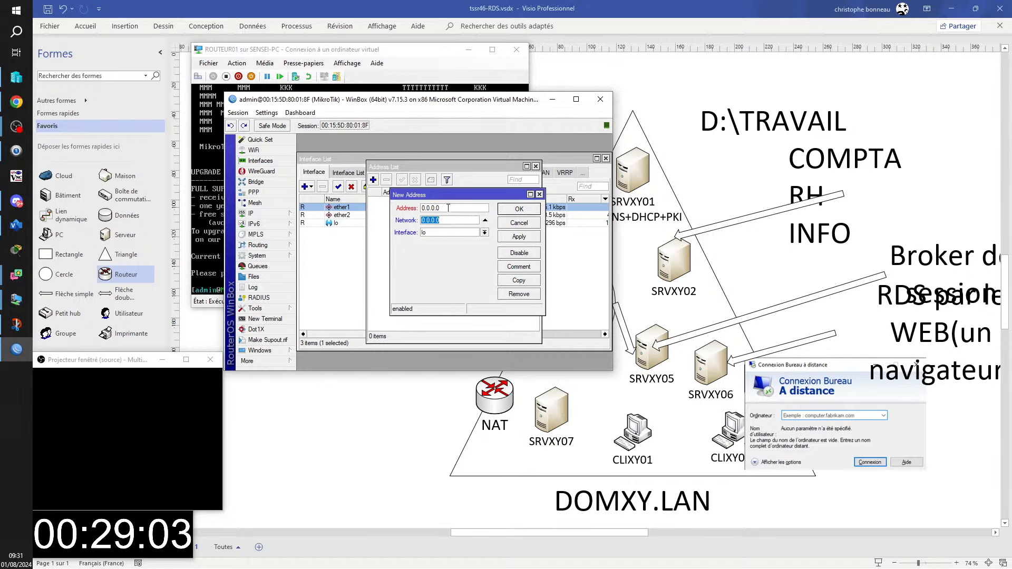
left_click(451, 221)
left_click(484, 233)
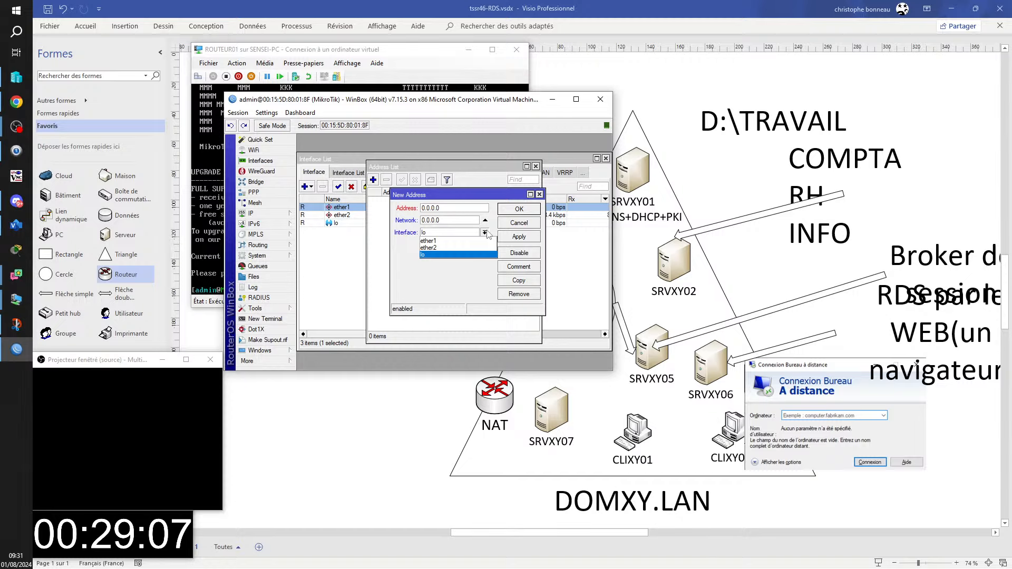
left_click(428, 241)
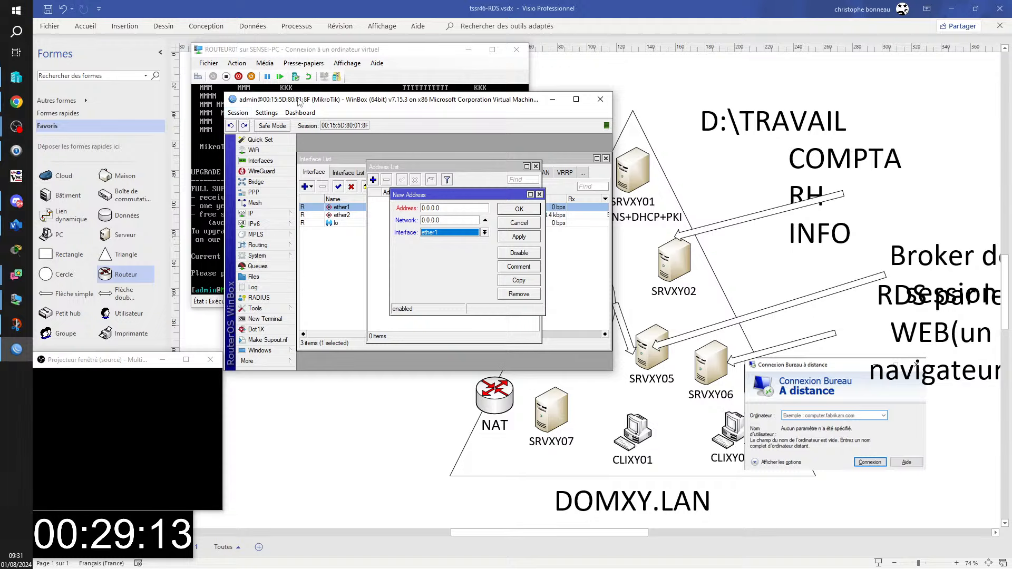
- Enter address 192.168.29.254 with network 192.168.29.0, then apply and close the entry
left_click_drag(299, 102, 578, 122)
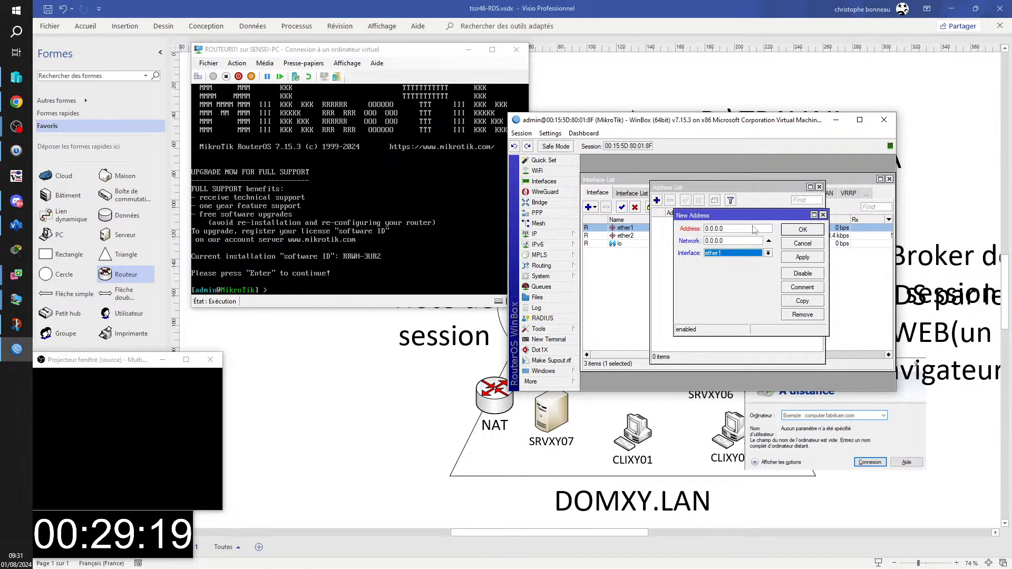
left_click(745, 231)
double_click(745, 231)
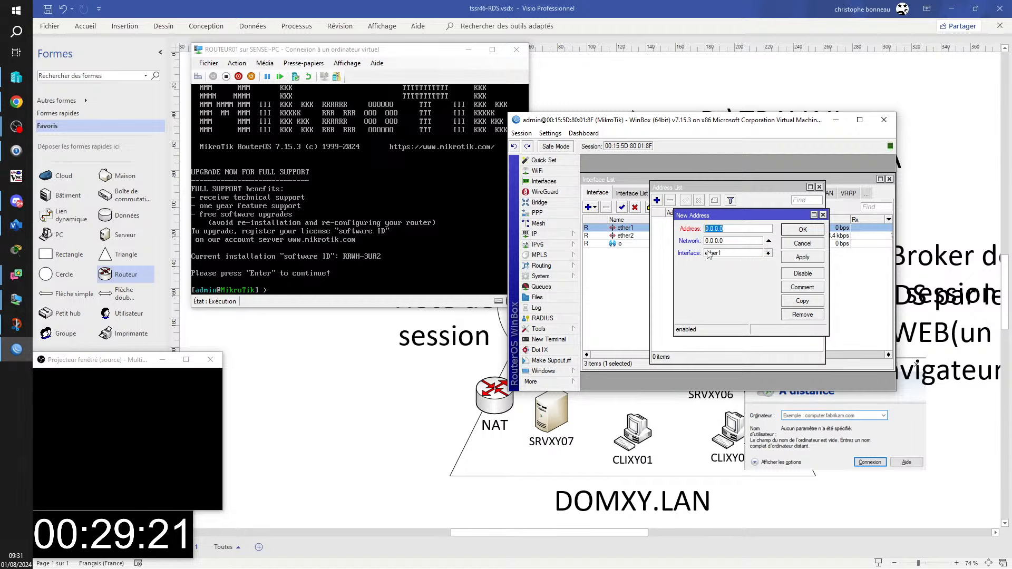
key("Right")
key("BackSpace")
key("BackSpace")
key("BackSpace")
key("BackSpace")
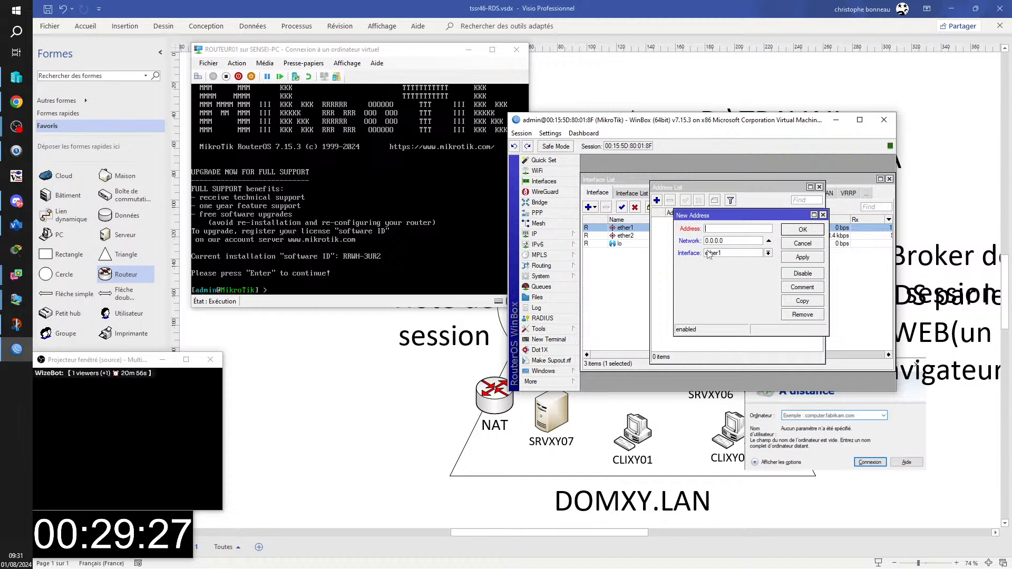
type("192.16")
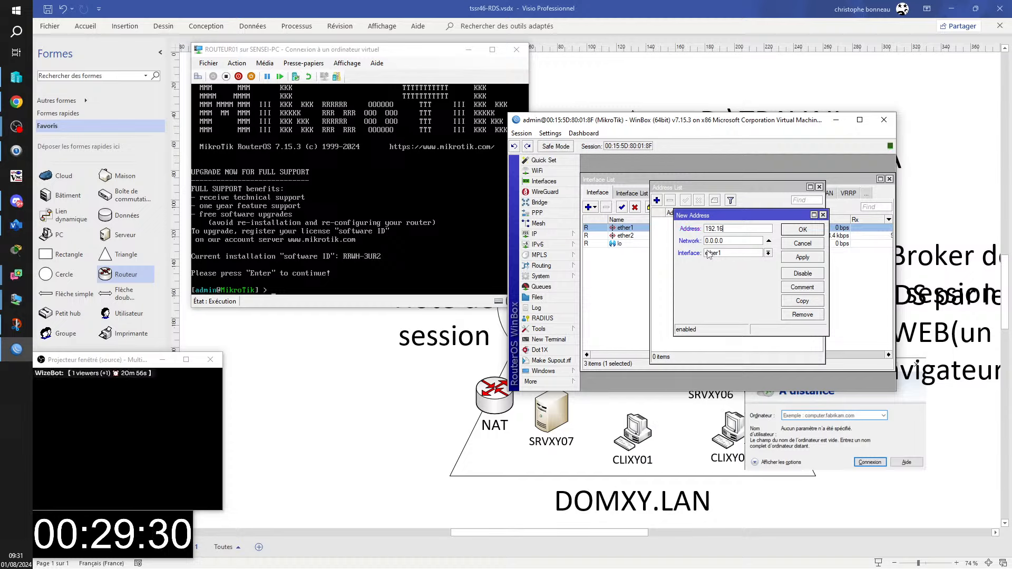
type("8.29.254")
key("Tab")
type("192.168.29.")
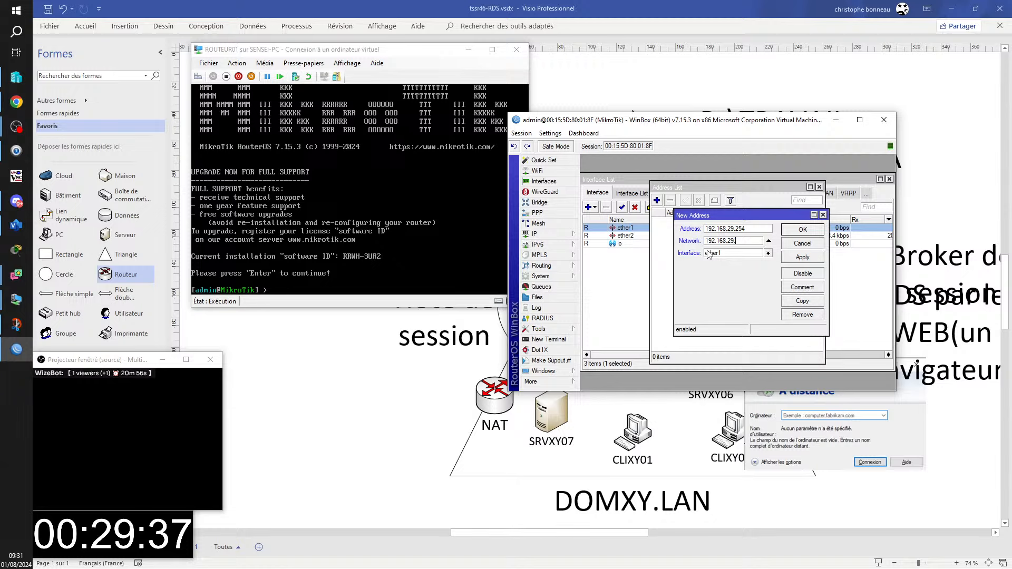
type("0")
left_click(818, 258)
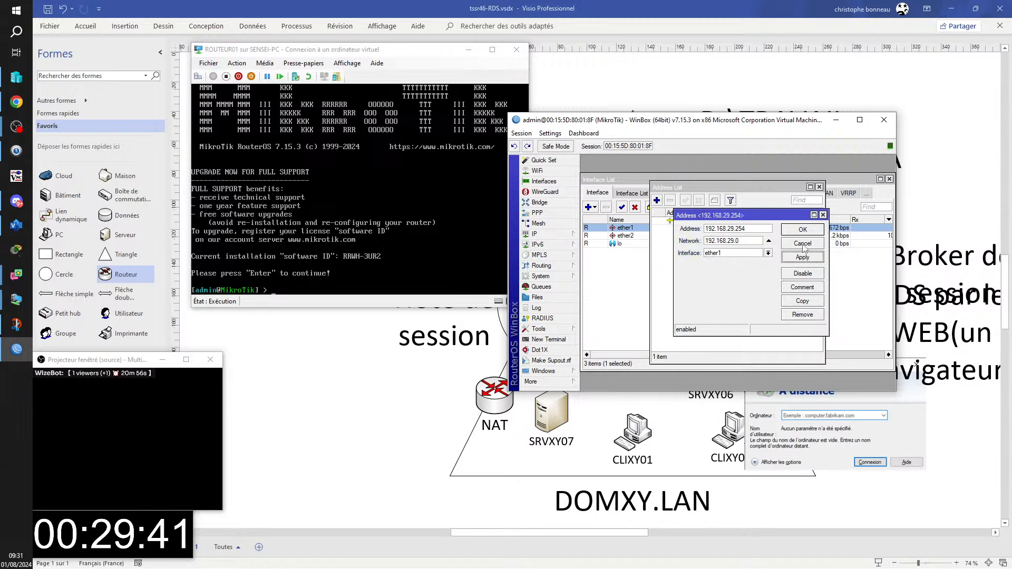
left_click(808, 230)
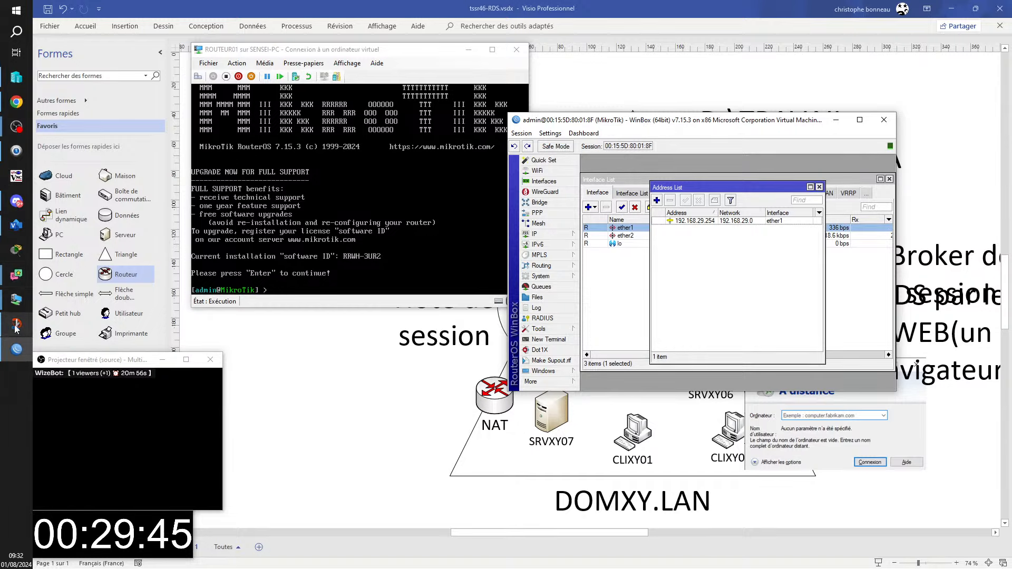
- On the CLICB01 client, open cmd and ping 192.168.29.254
mouse_move(16, 299)
left_click(81, 269)
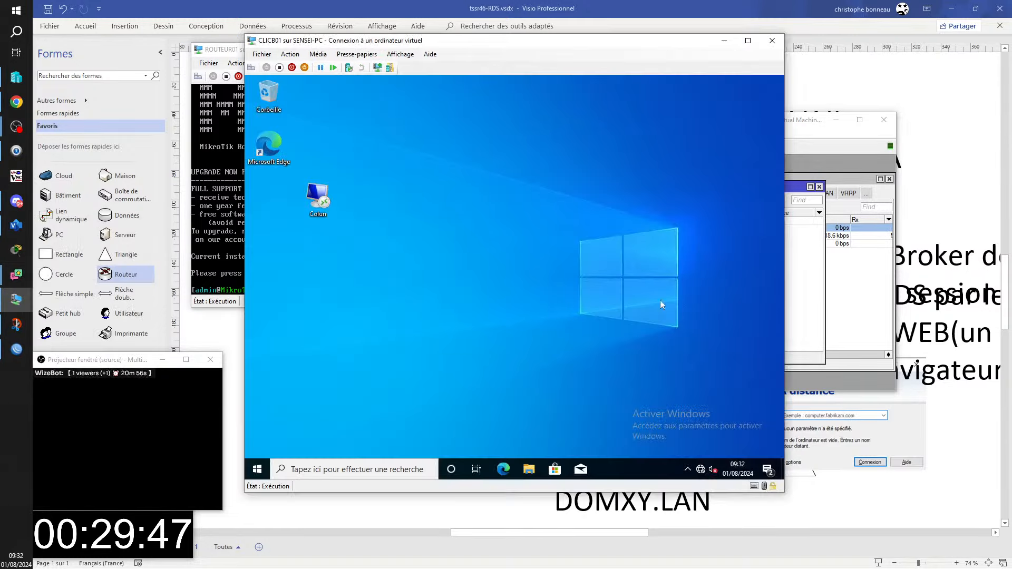
key("super+r")
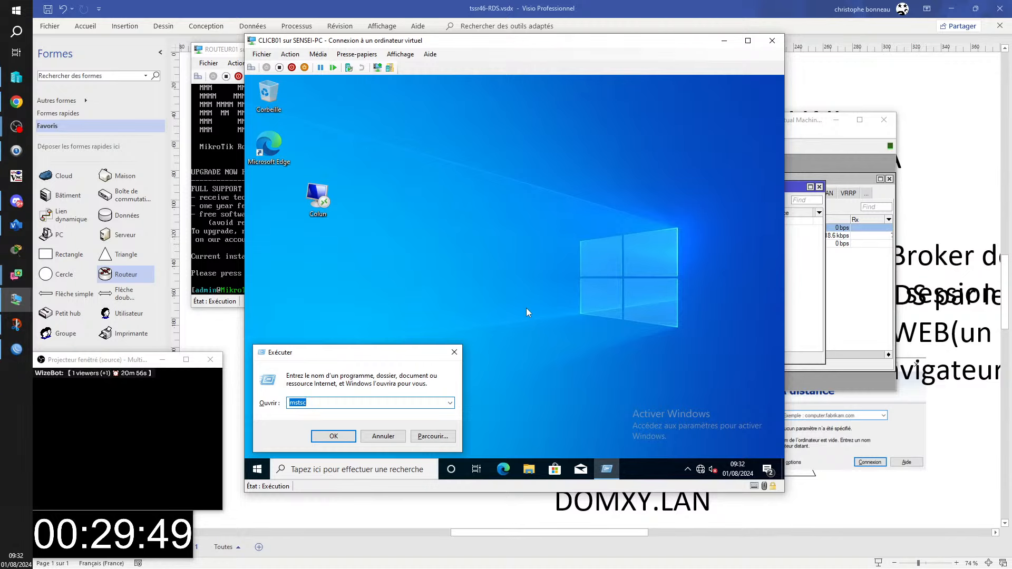
type("cmd")
key("Return")
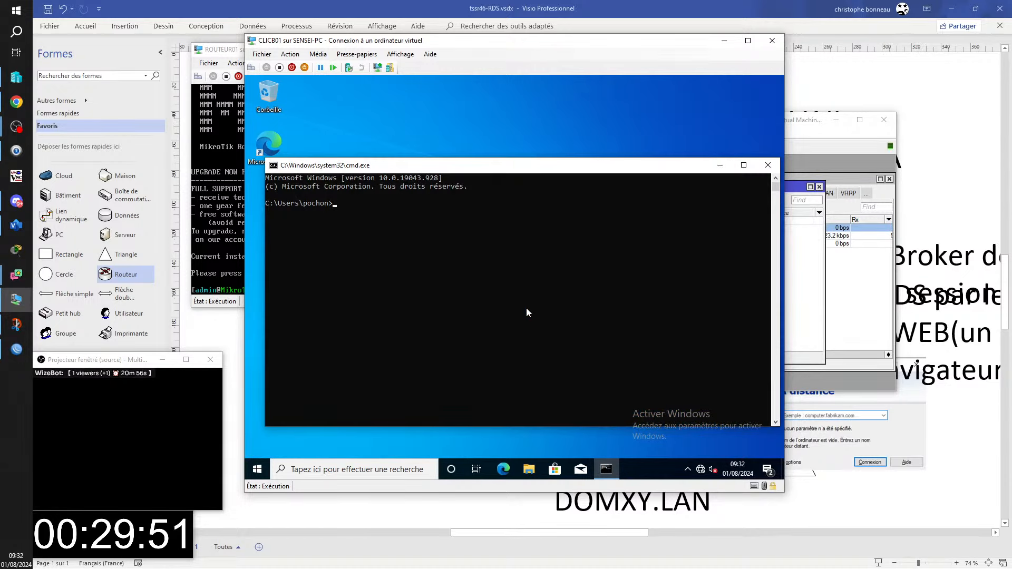
type("ping 192.168.29.254")
key("Return")
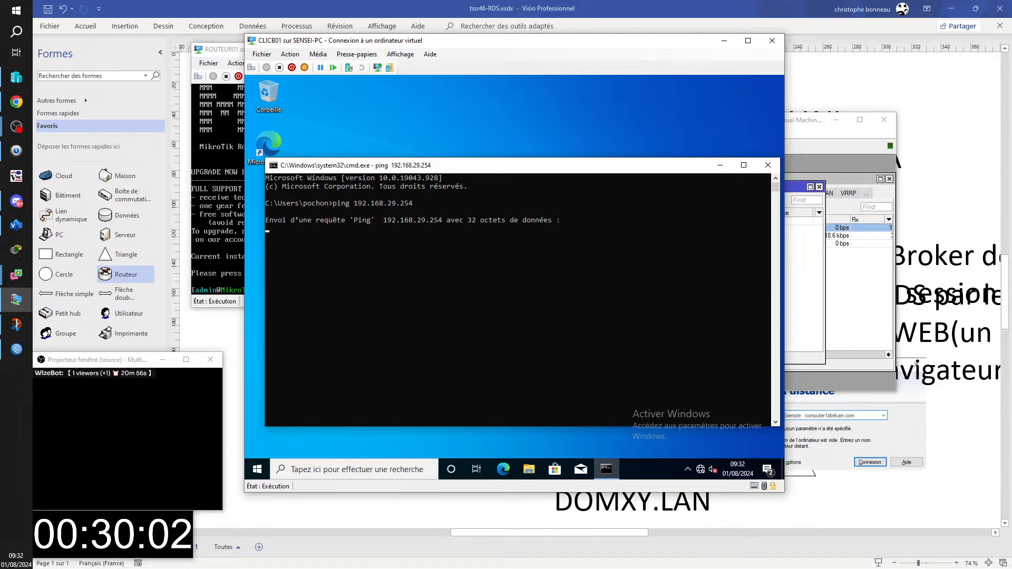
left_click(807, 284)
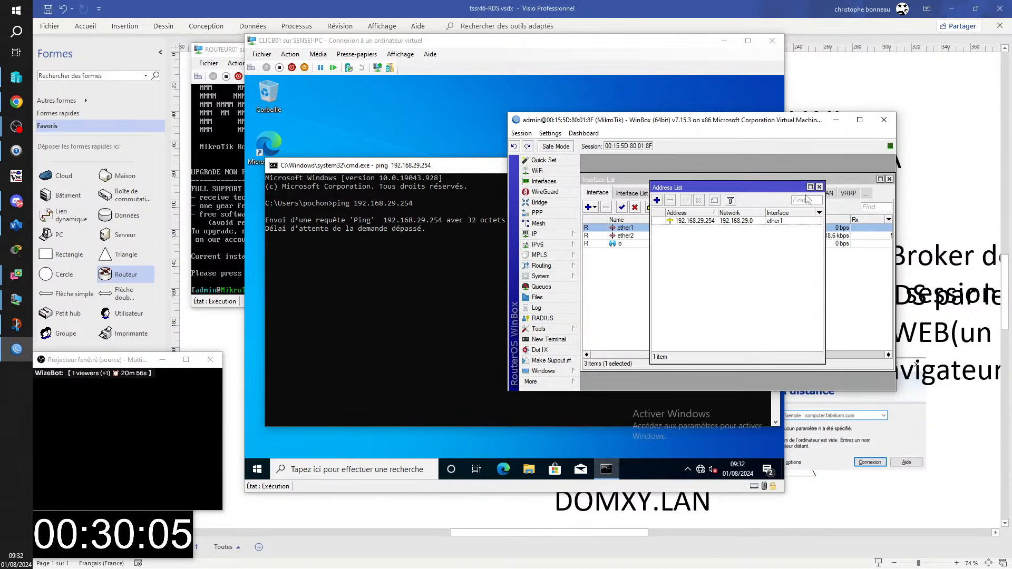
- Close the Address List, preview and discard a new WireGuard interface, then move WinBox aside
left_click(819, 187)
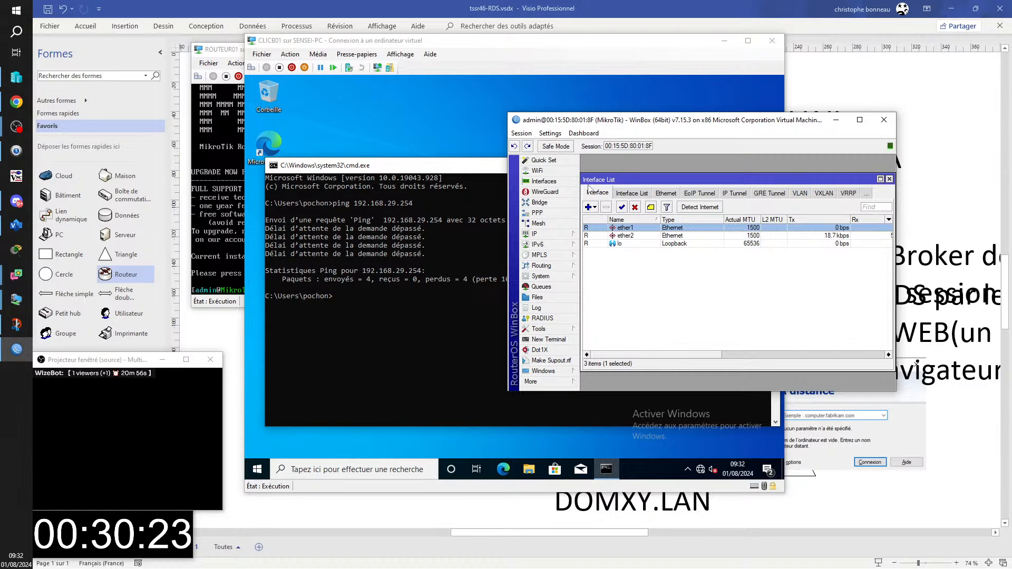
left_click(545, 192)
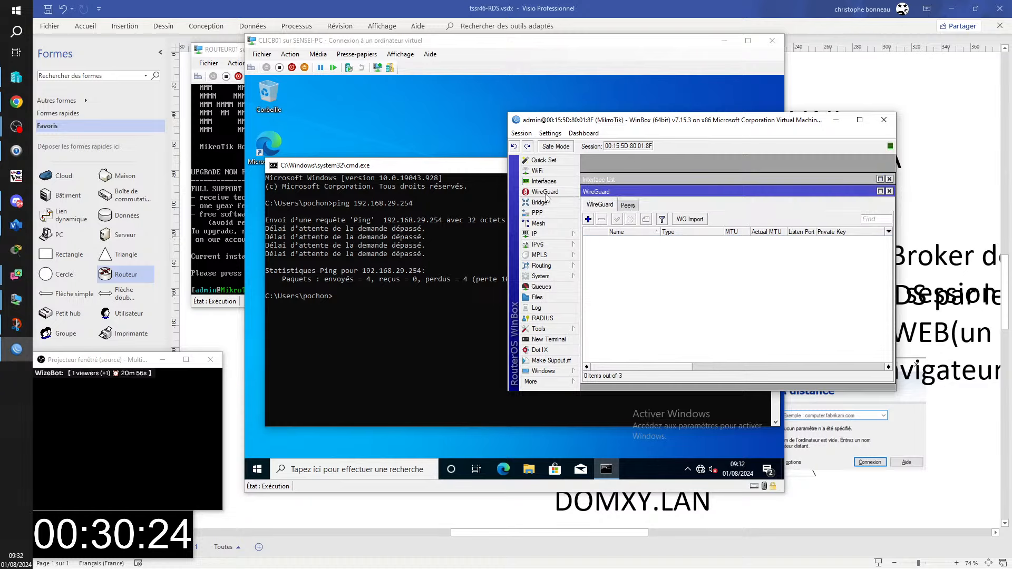
left_click(588, 219)
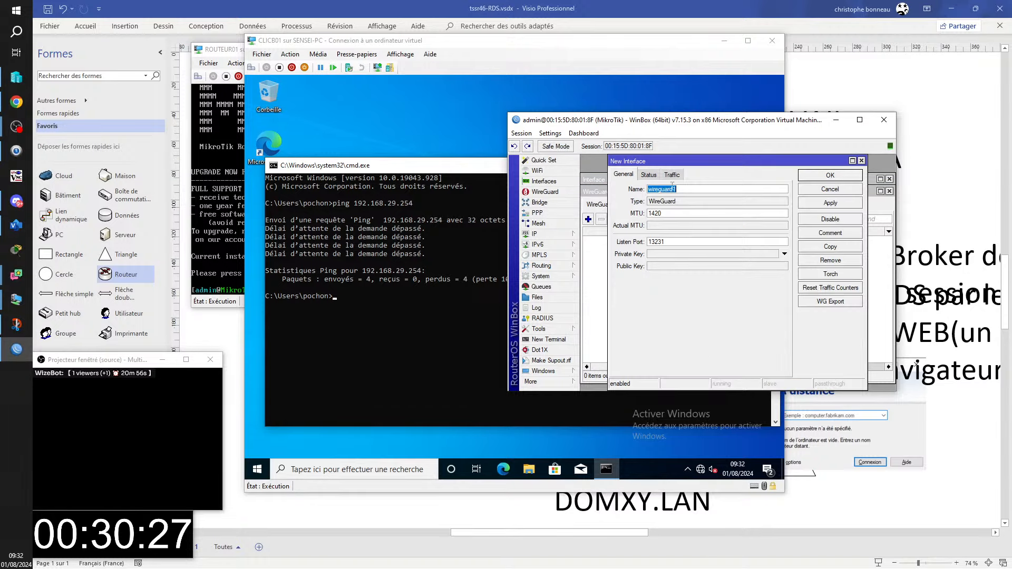
left_click(649, 174)
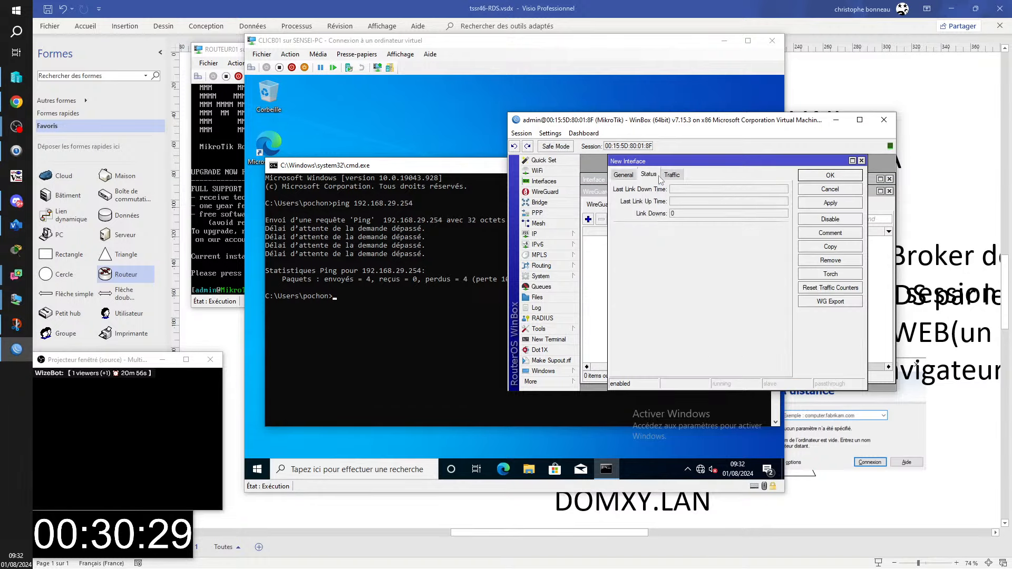
left_click(672, 176)
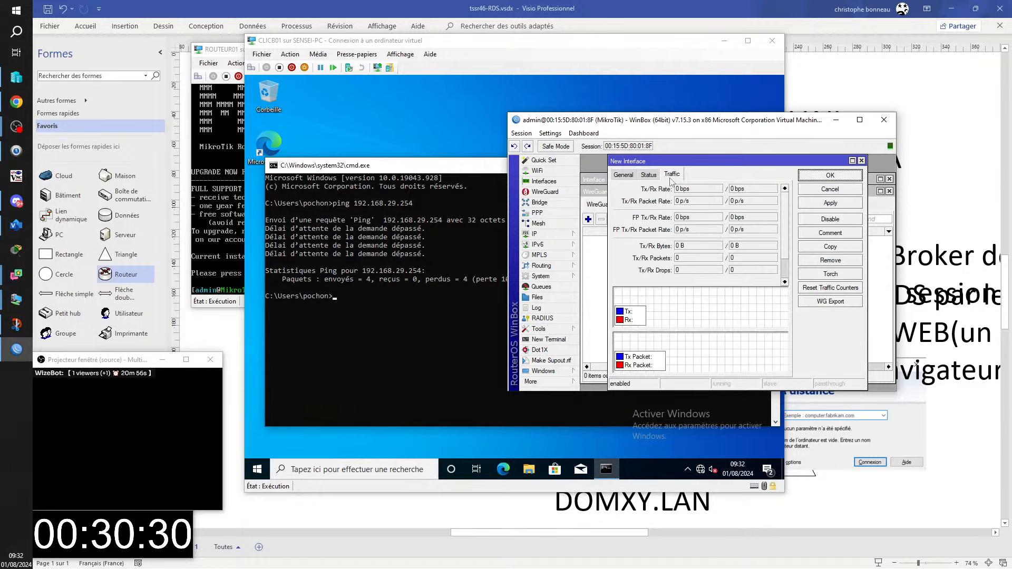
left_click(861, 161)
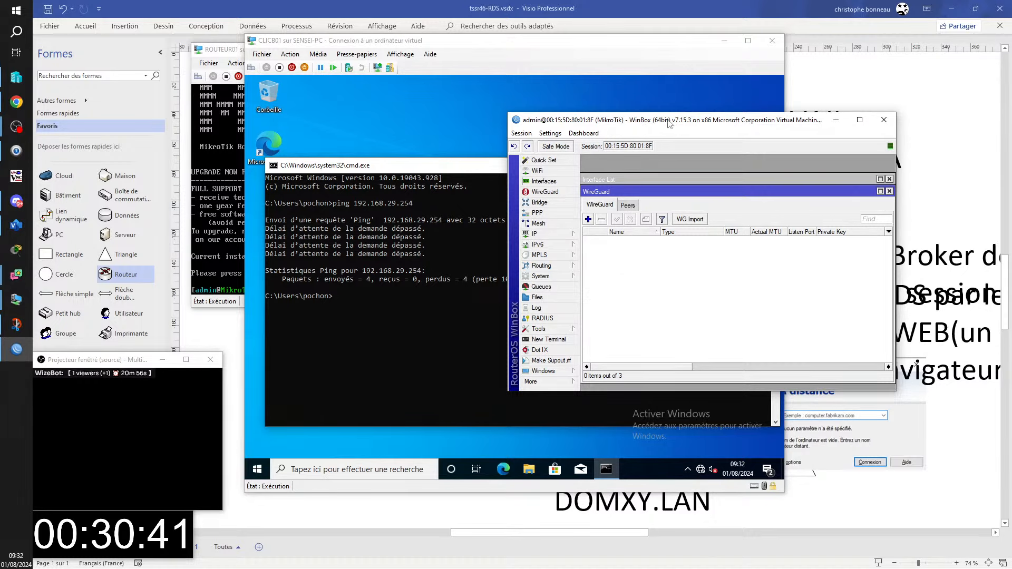
left_click_drag(670, 124, 1011, 253)
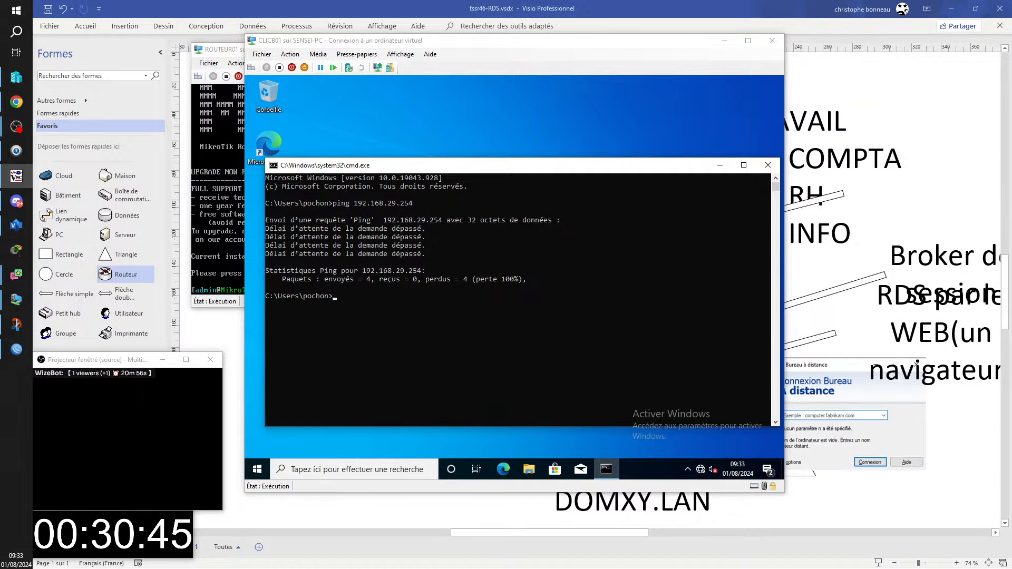
left_click(16, 176)
- On srvlg06, hide the browser and ping 192.168.1.254 from a command prompt
left_click(610, 181)
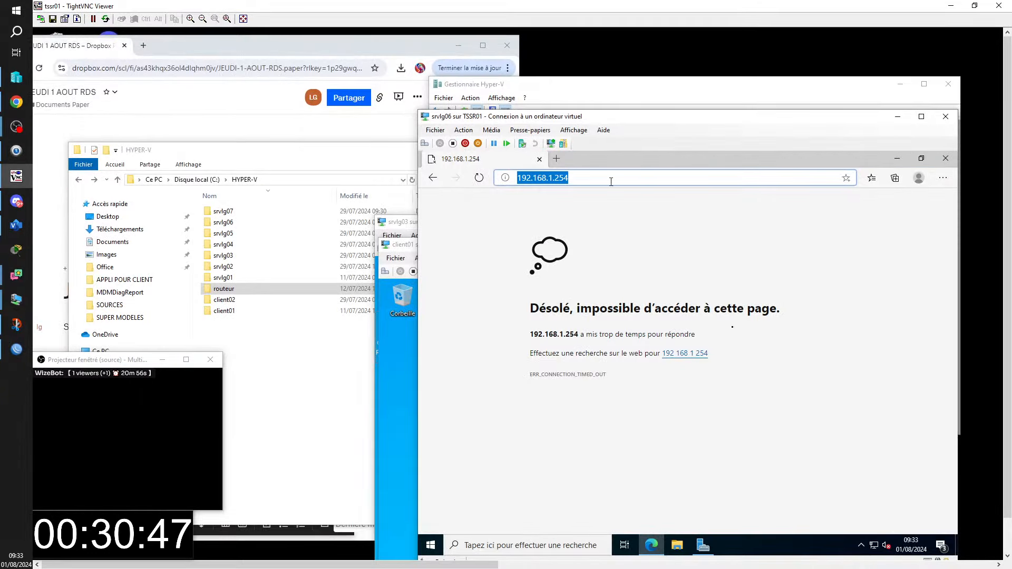
left_click(586, 179)
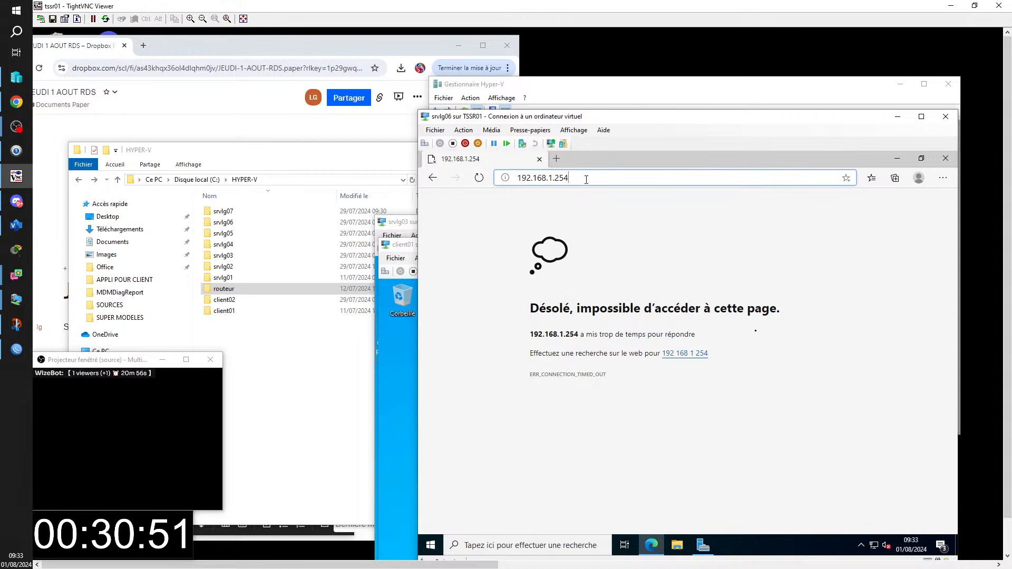
left_click(897, 158)
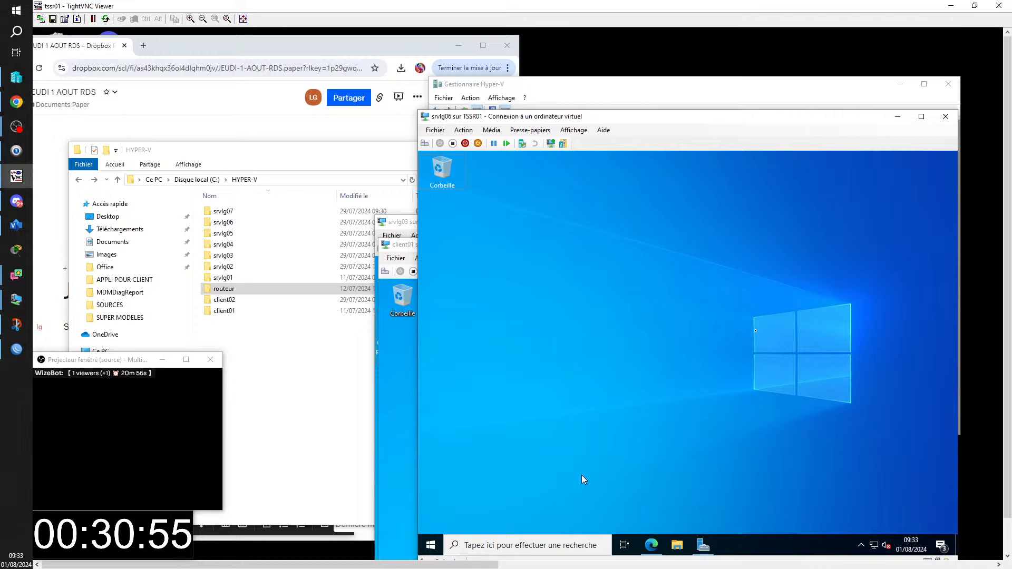
key("super+r")
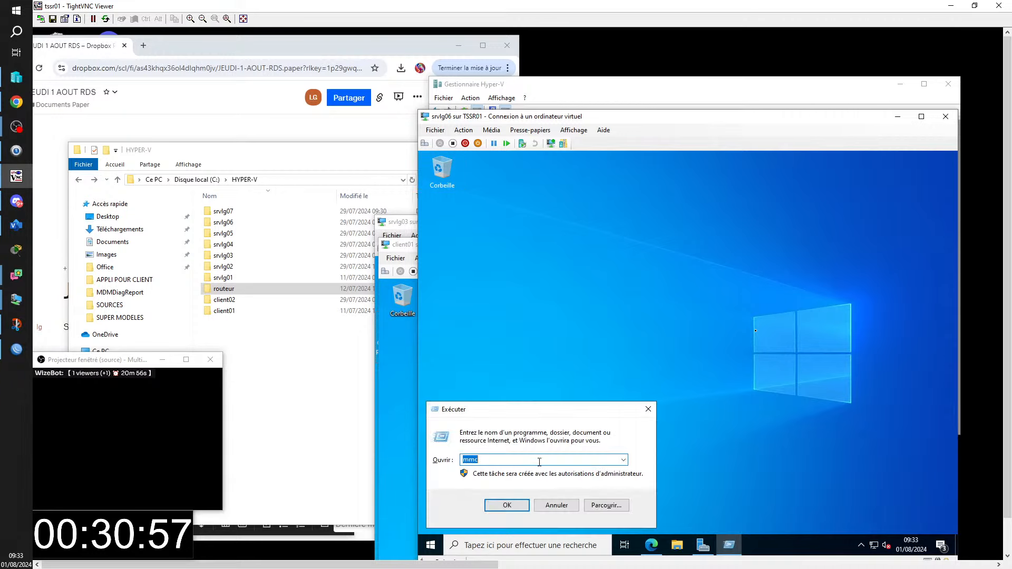
type("cmd")
key("Return")
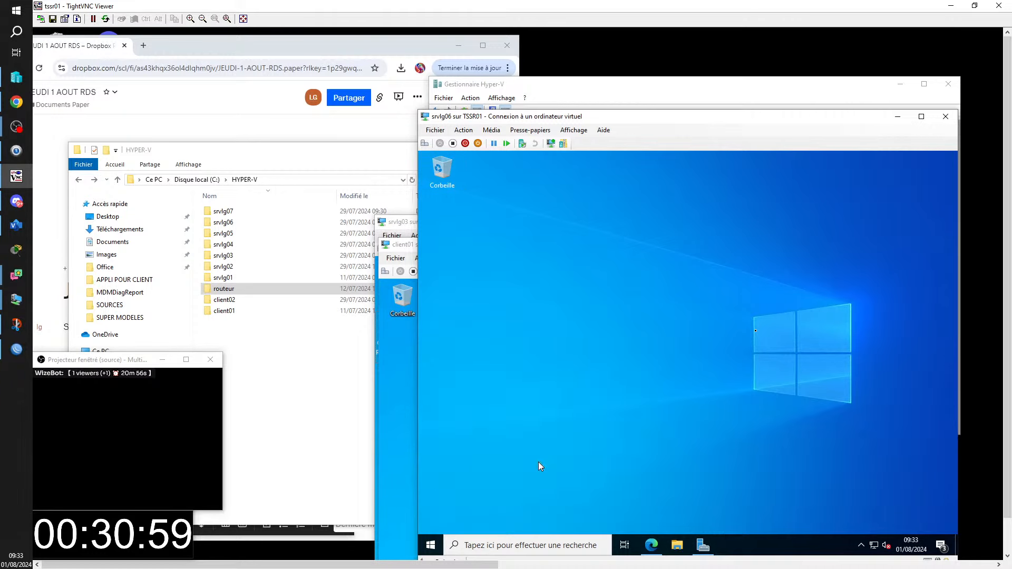
type("pi")
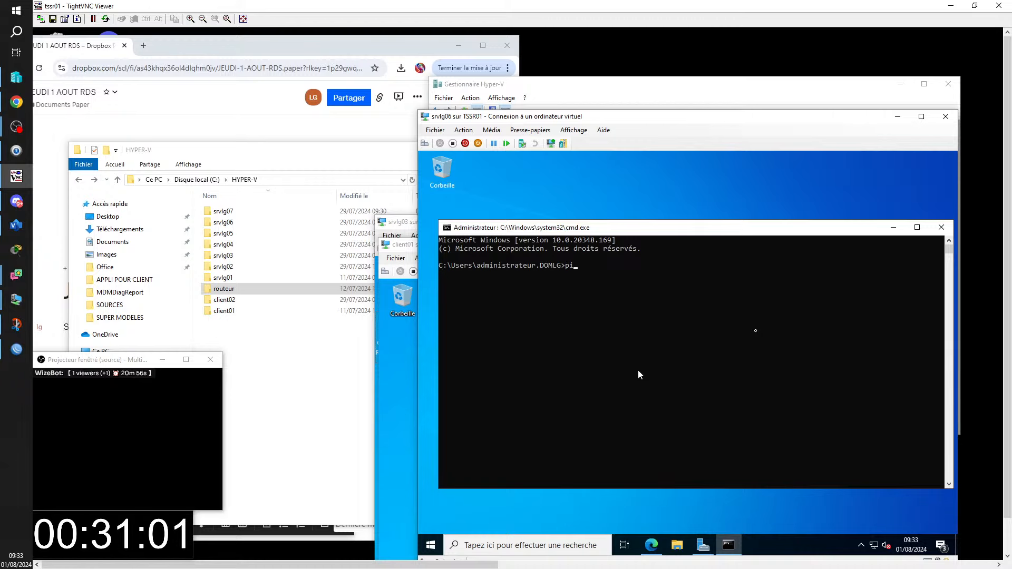
type("ng 192.168.1.254")
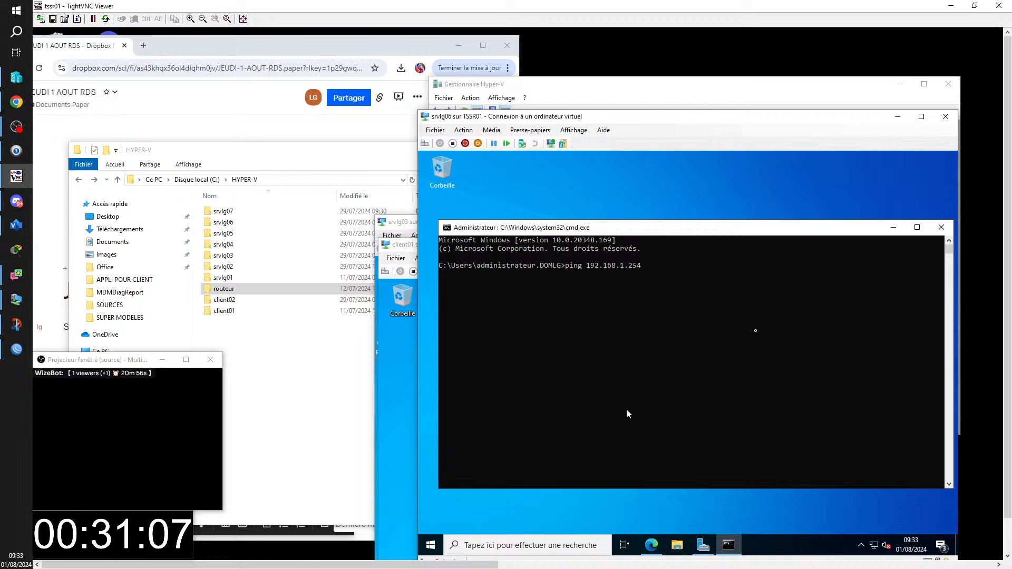
key("Return")
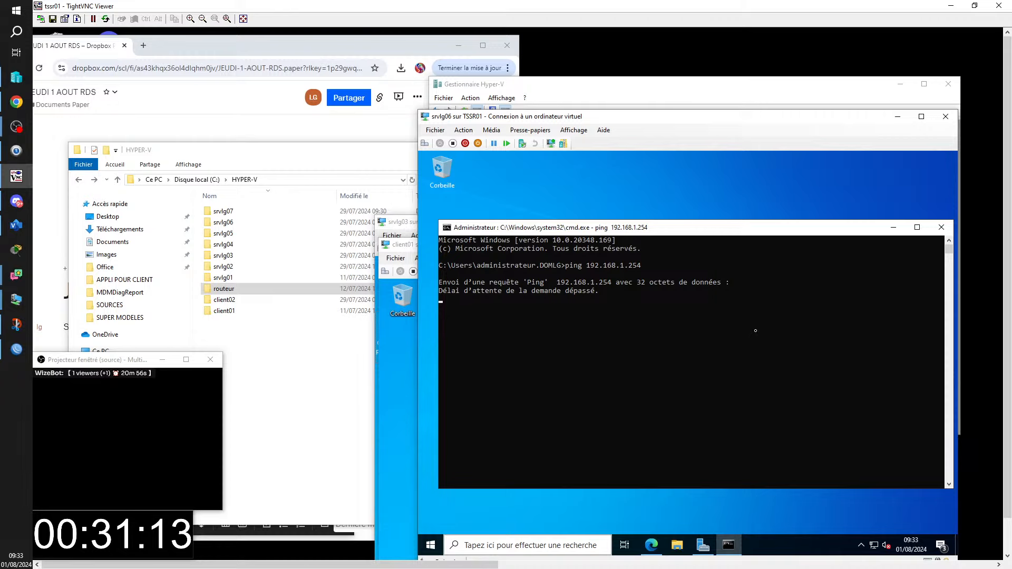
- Bring Hyper-V Manager to the front from the taskbar
left_click(457, 560)
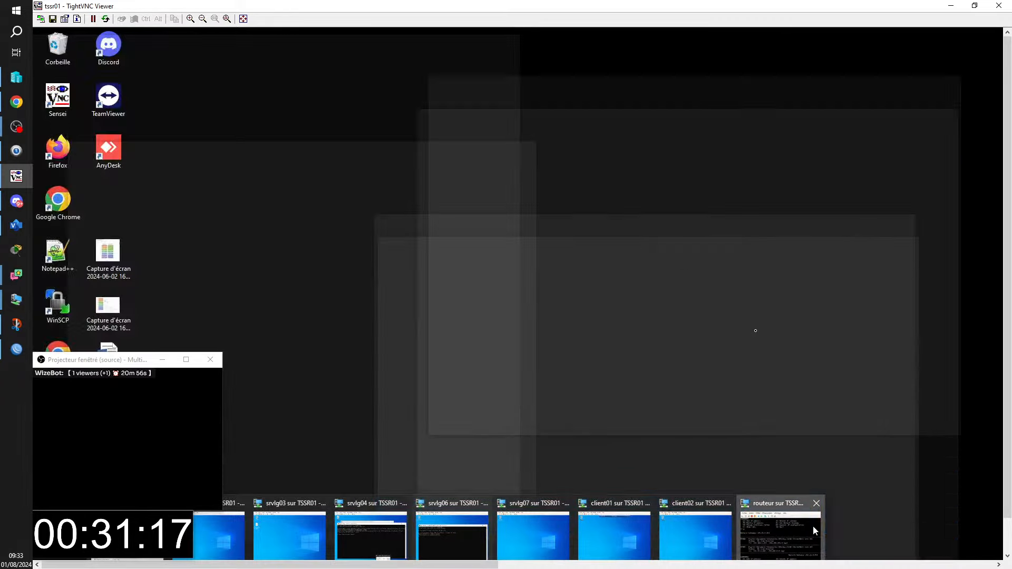
left_click(812, 528)
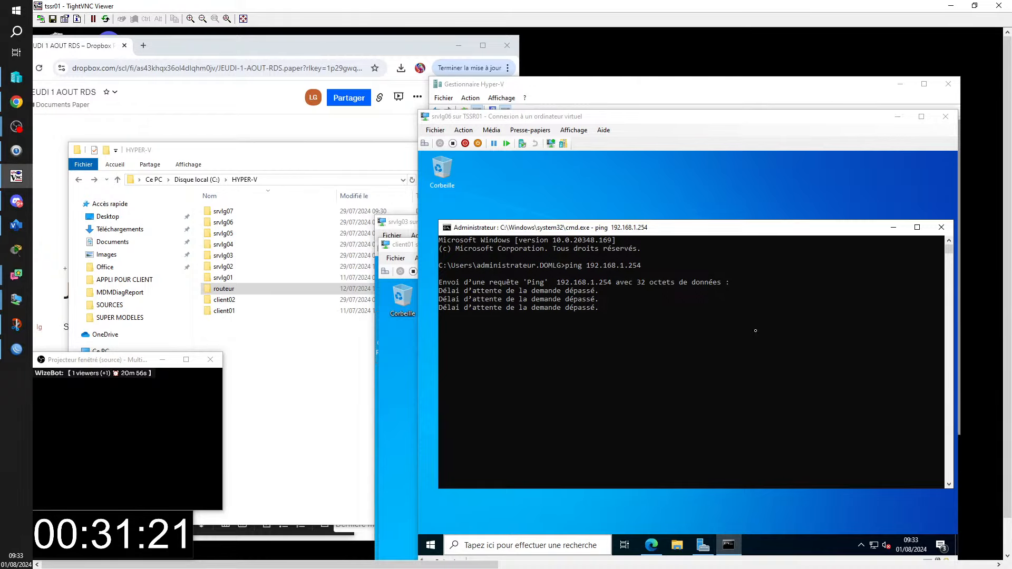
mouse_move(458, 566)
mouse_move(800, 527)
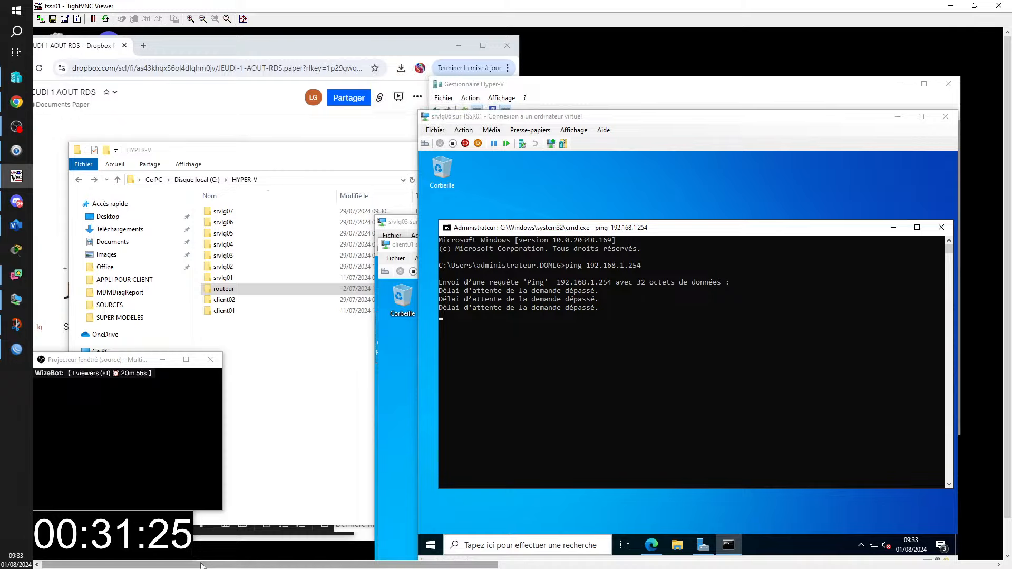
left_click_drag(201, 566, 61, 568)
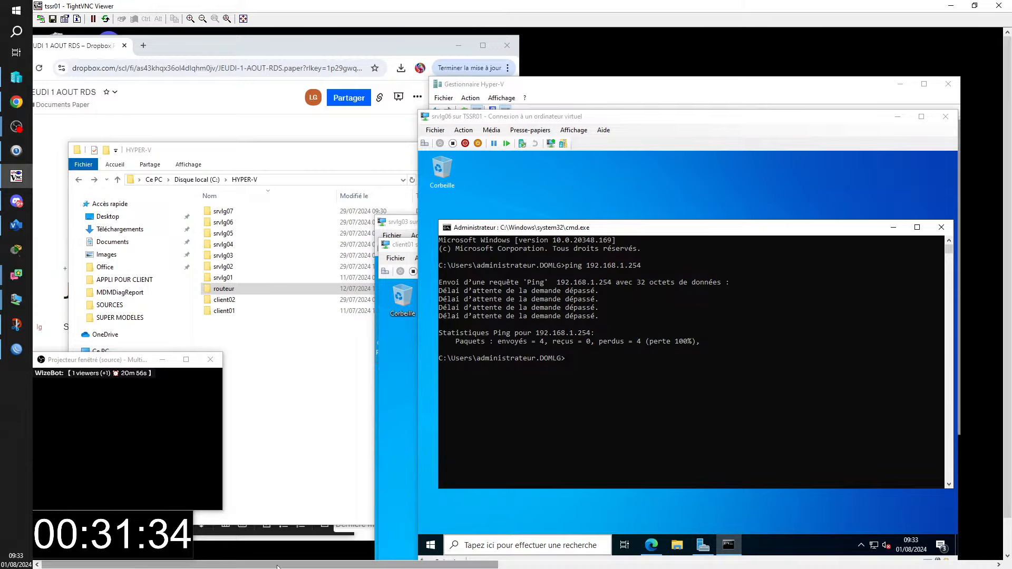
left_click_drag(275, 564, 117, 539)
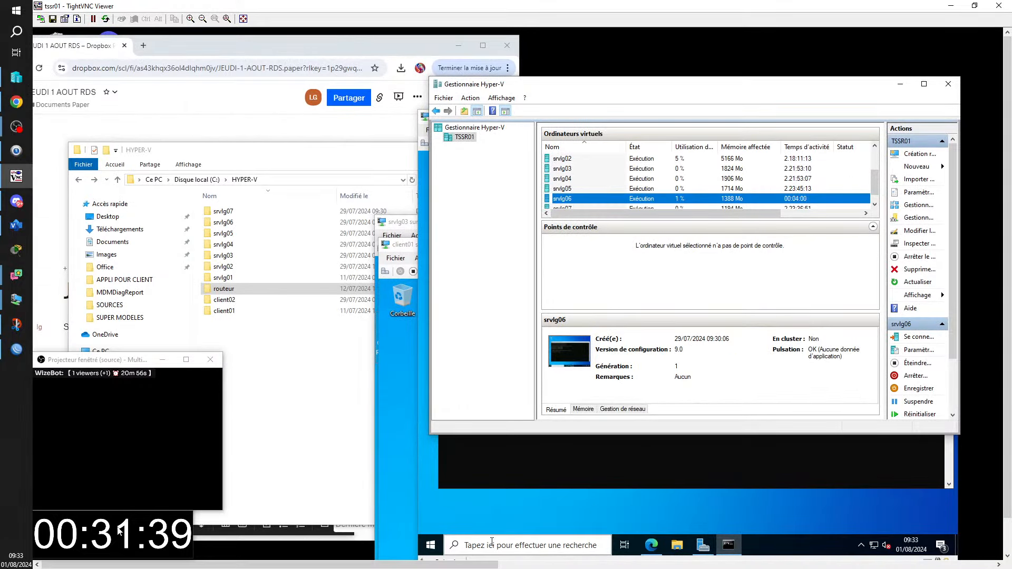
- Check srvlg06's ping results, then select the routeur VM in Hyper-V Manager
left_click(456, 514)
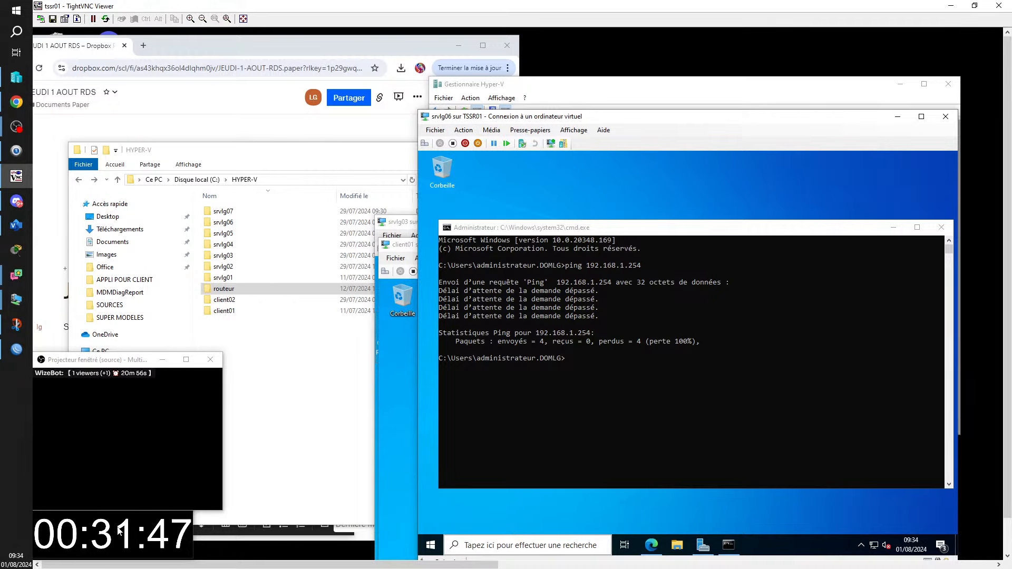
left_click(458, 559)
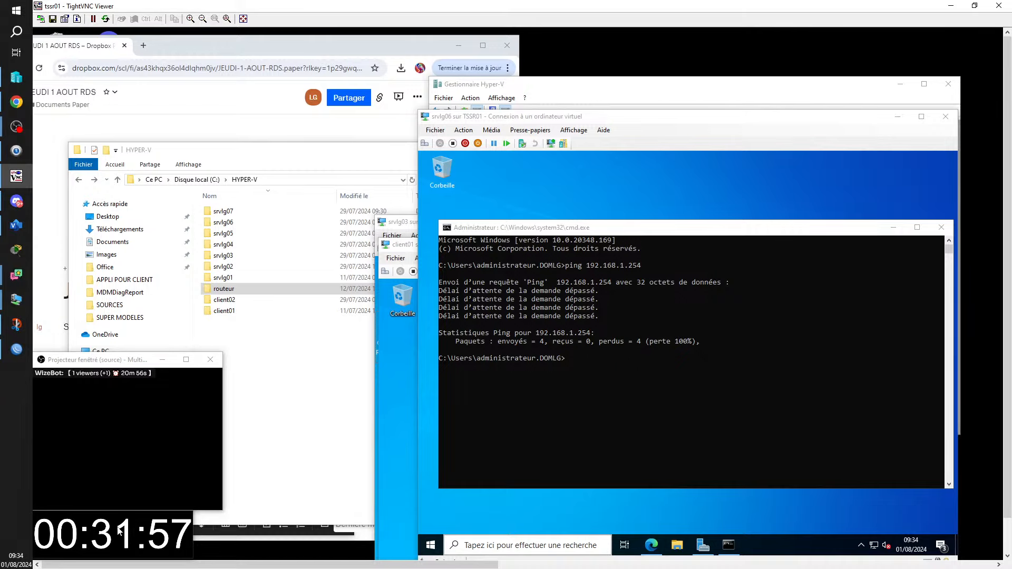
left_click(730, 85)
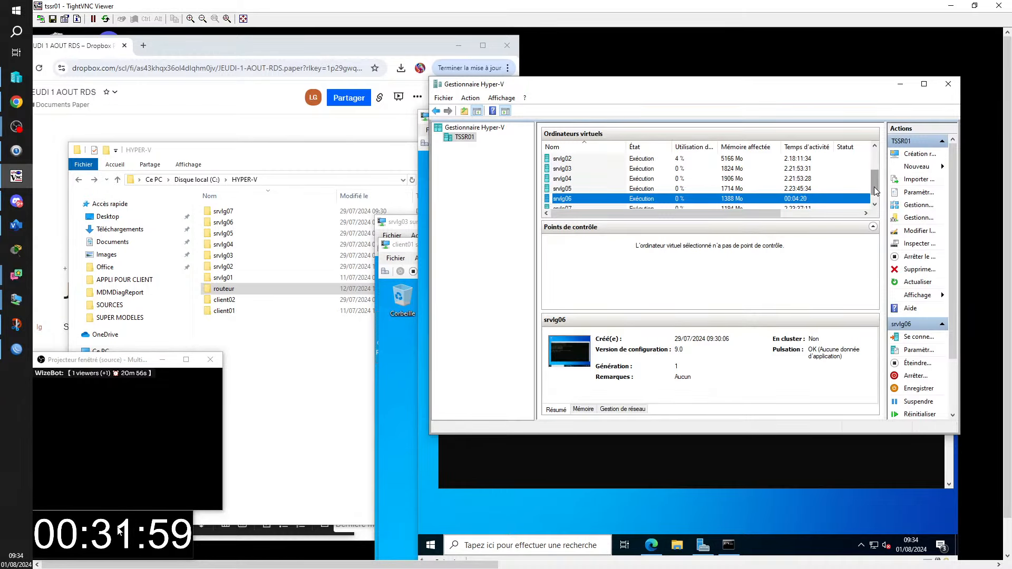
left_click_drag(877, 190, 876, 171)
left_click(572, 180)
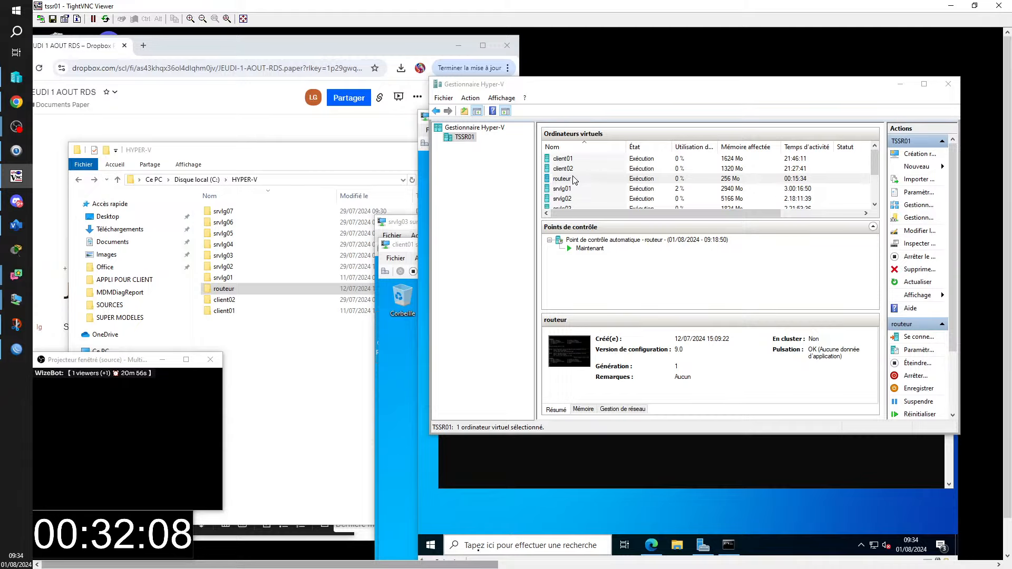
- Close the routeur VM's console window from its taskbar preview
mouse_move(366, 565)
left_mouse_down()
mouse_move(714, 561)
mouse_move(366, 563)
left_mouse_up()
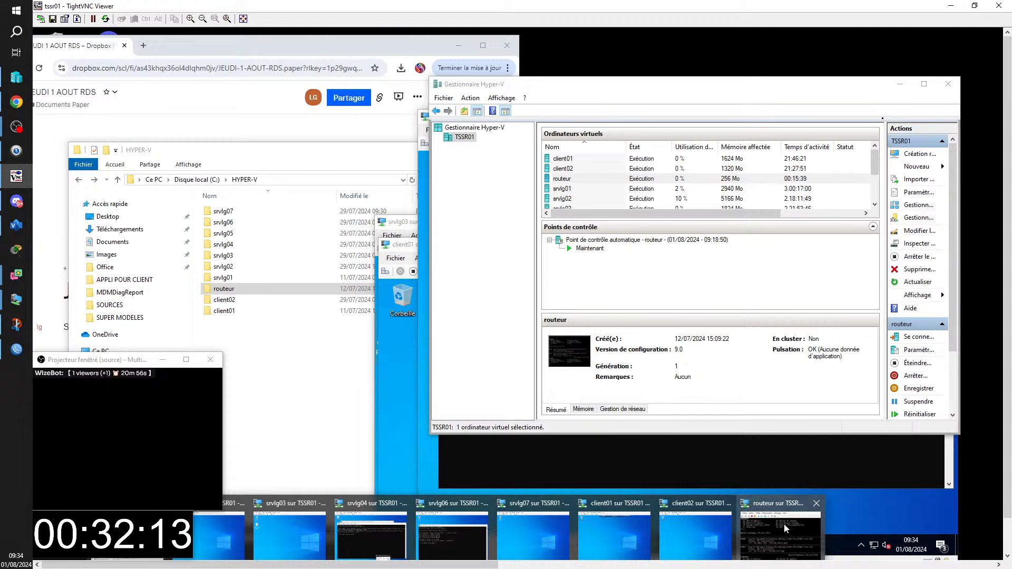
mouse_move(777, 503)
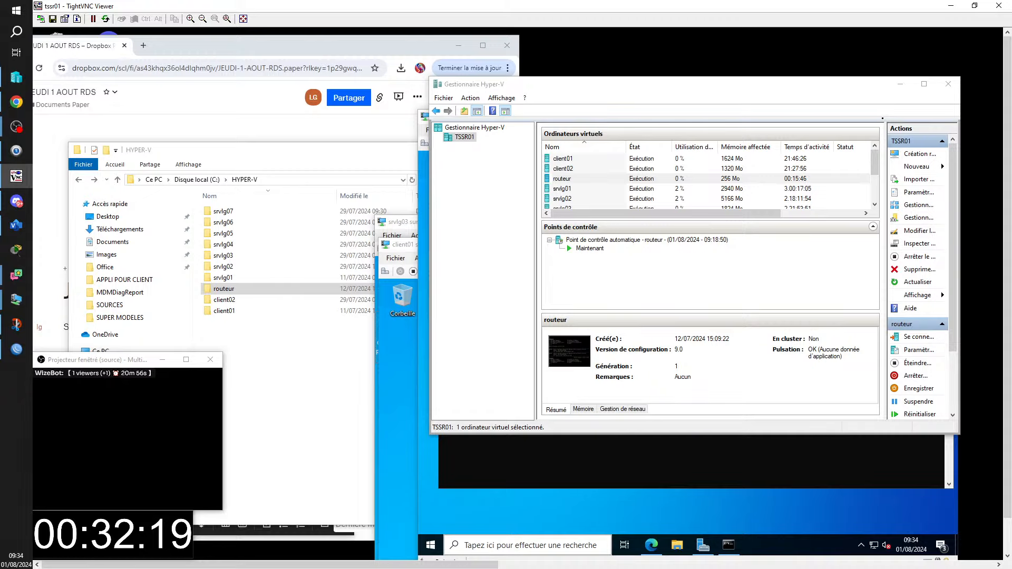
mouse_move(458, 567)
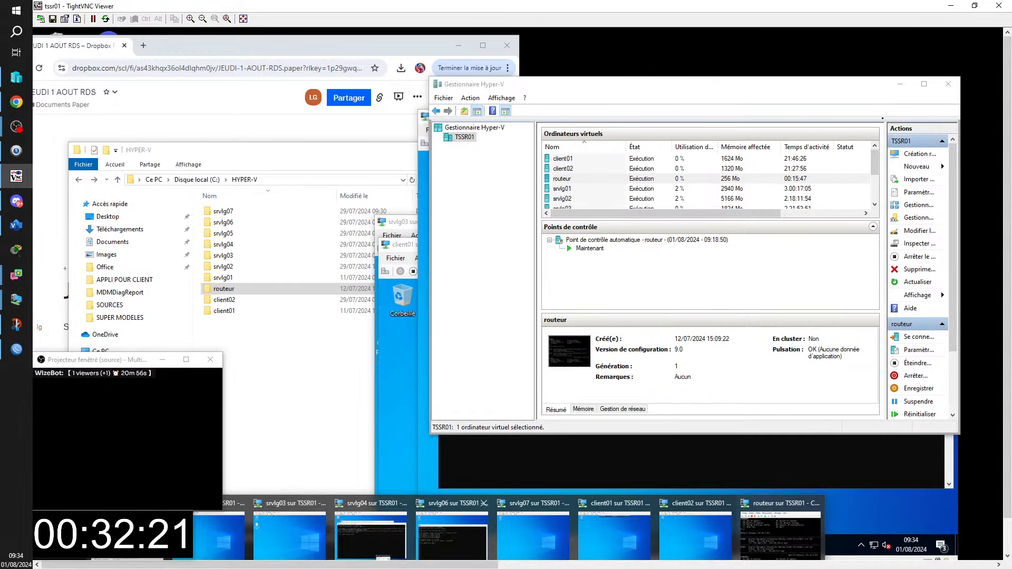
mouse_move(816, 502)
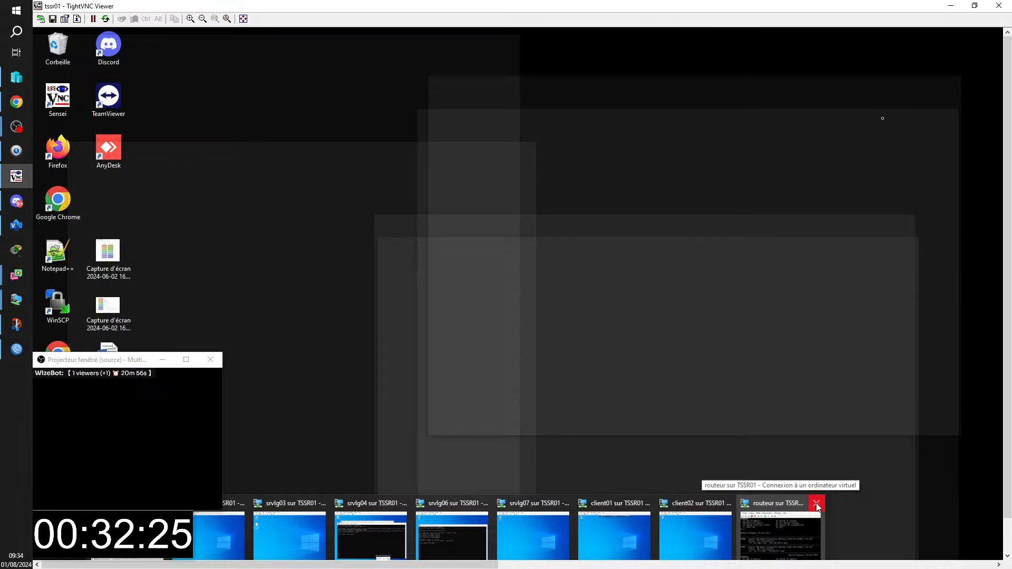
left_click(815, 503)
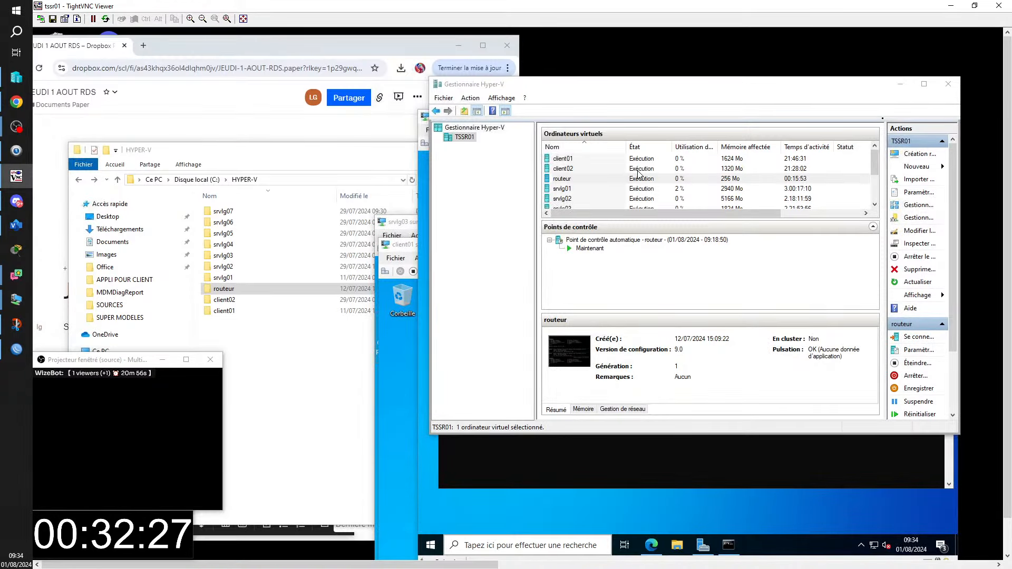
- Open the routeur VM's console and its Settings
double_click(642, 178)
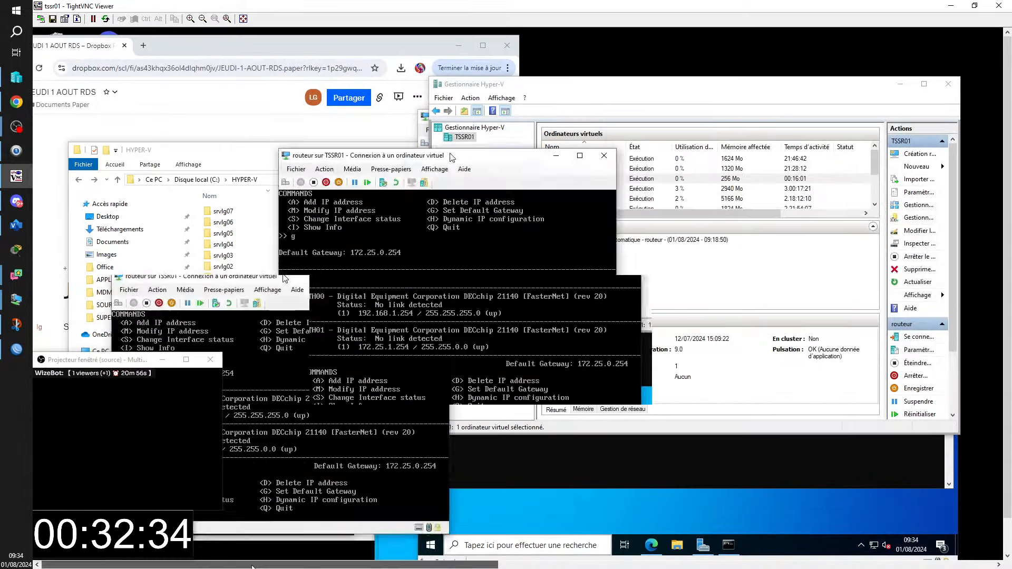
left_click_drag(452, 158, 694, 140)
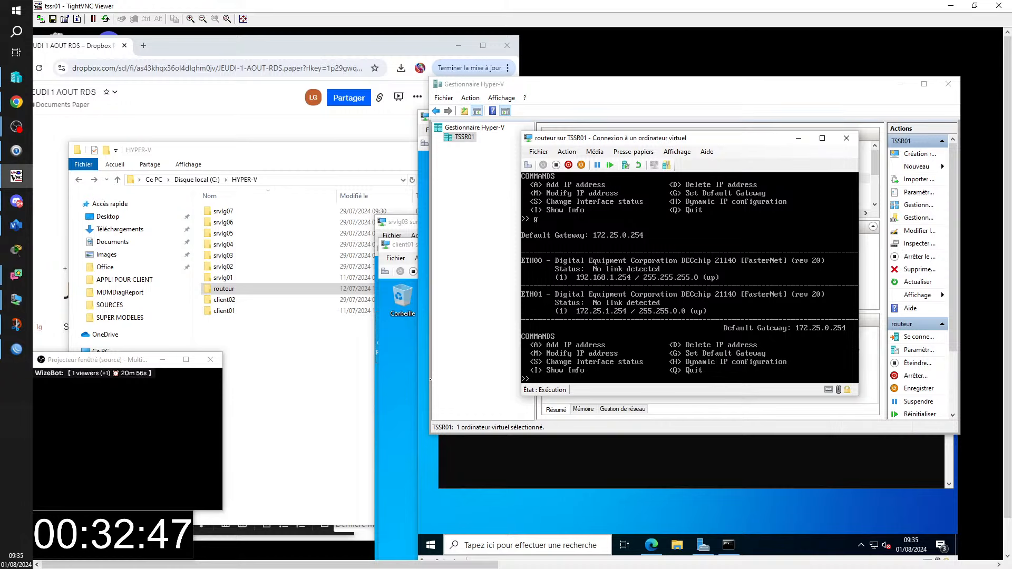
left_click(538, 151)
left_click(552, 160)
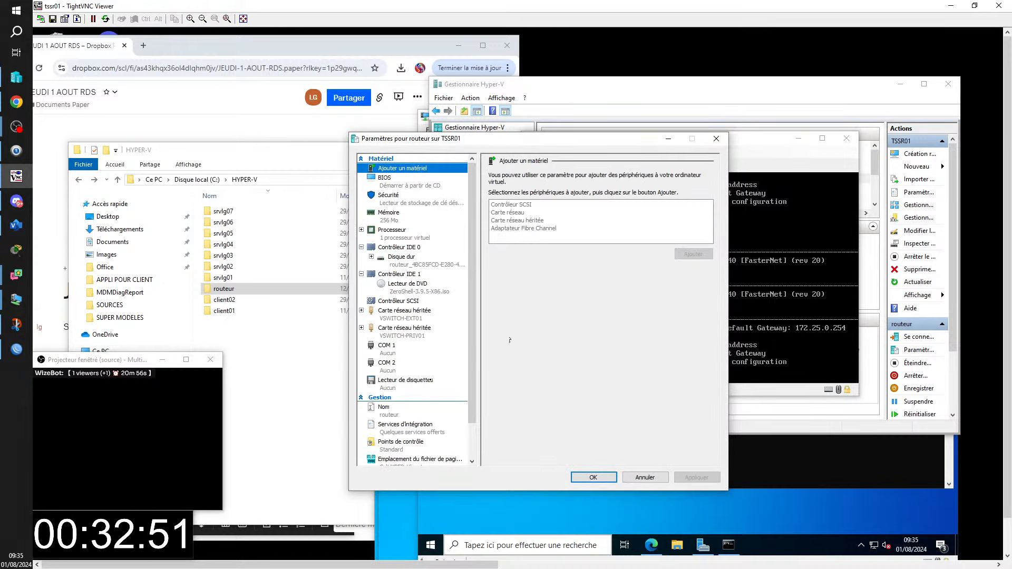
- Connect the first legacy adapter to VSWITCH-PRIV01 and the second to VSWITCH-EXT01, then save
left_click(404, 316)
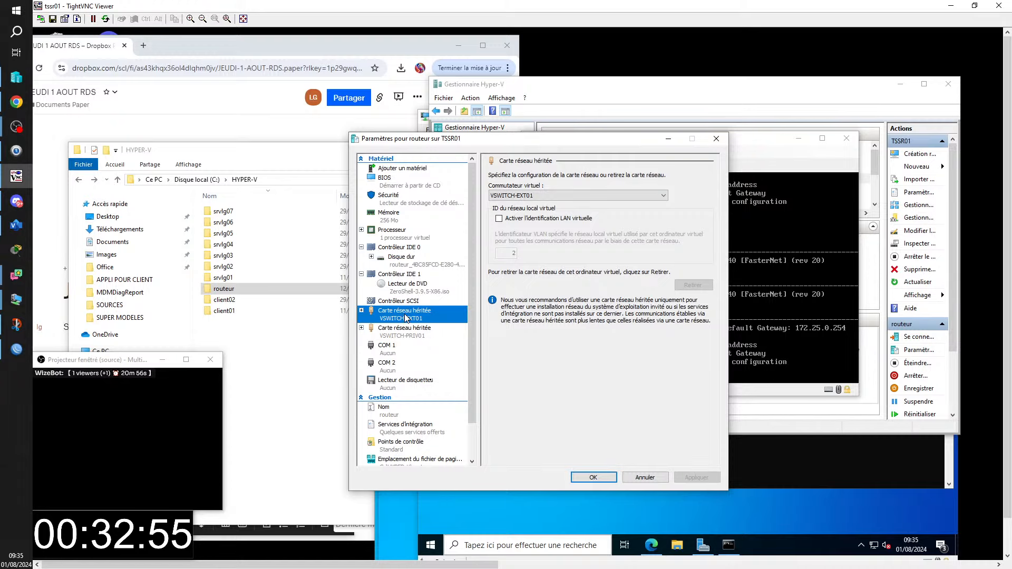
left_click(661, 196)
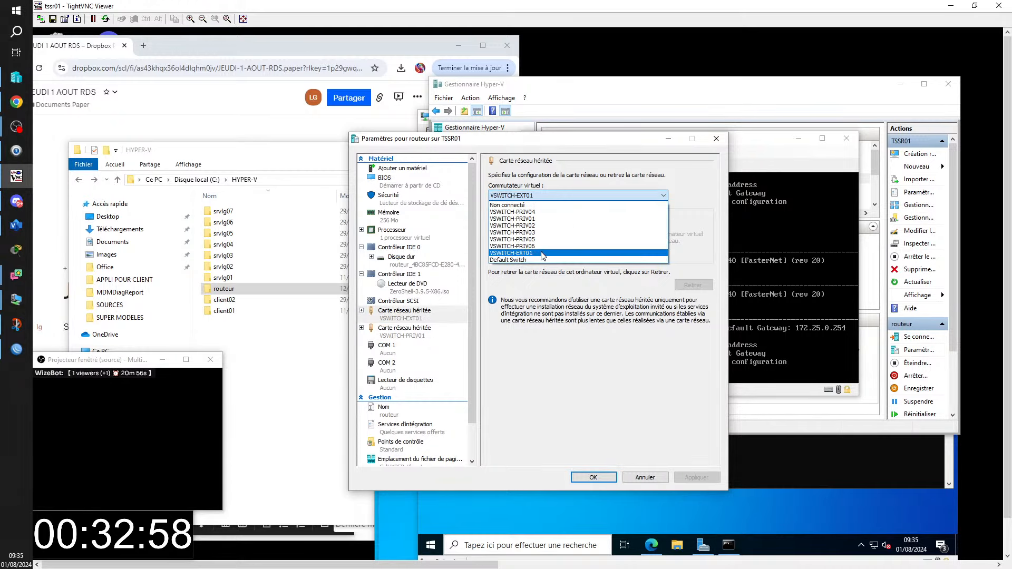
left_click(543, 219)
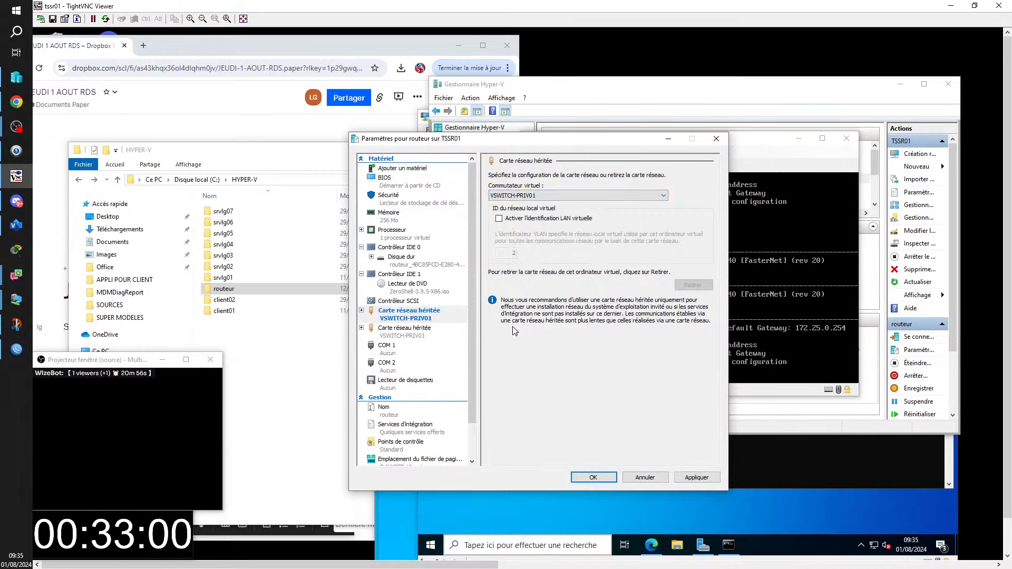
left_click(409, 333)
left_click(665, 196)
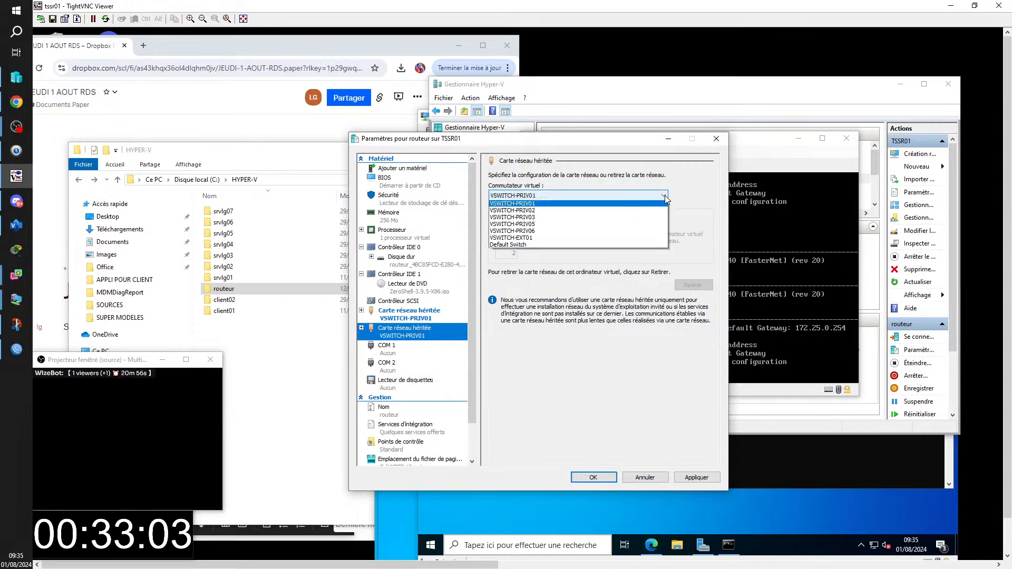
left_click(551, 253)
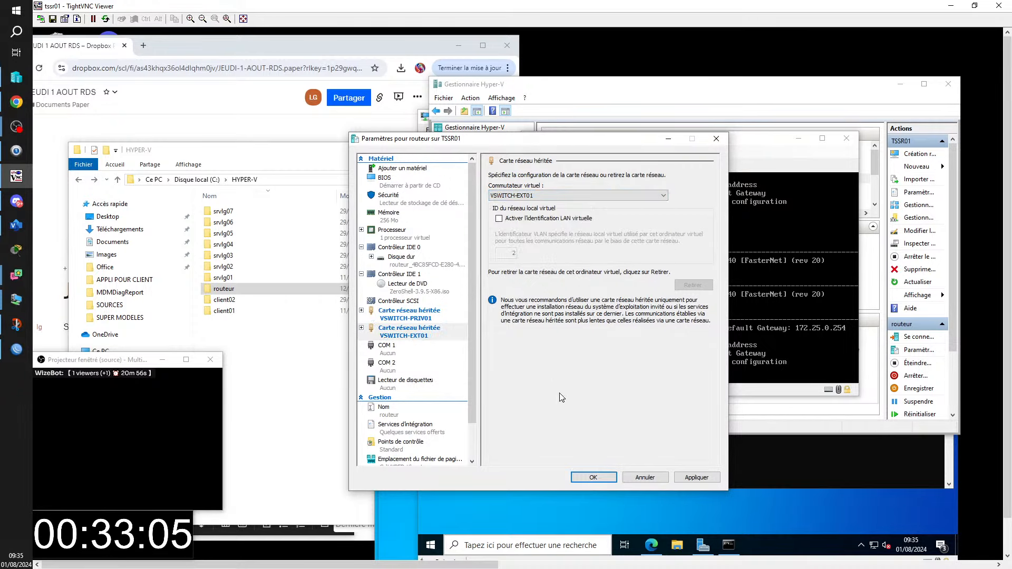
left_click(593, 478)
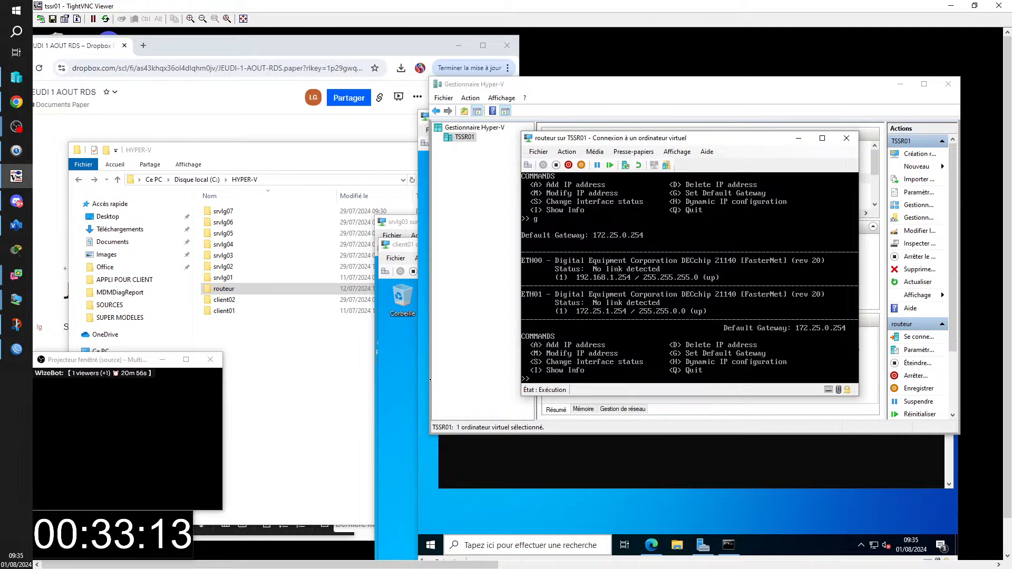
- Rerun the ping to 192.168.1.254 in srvlg06's command prompt
left_click(901, 84)
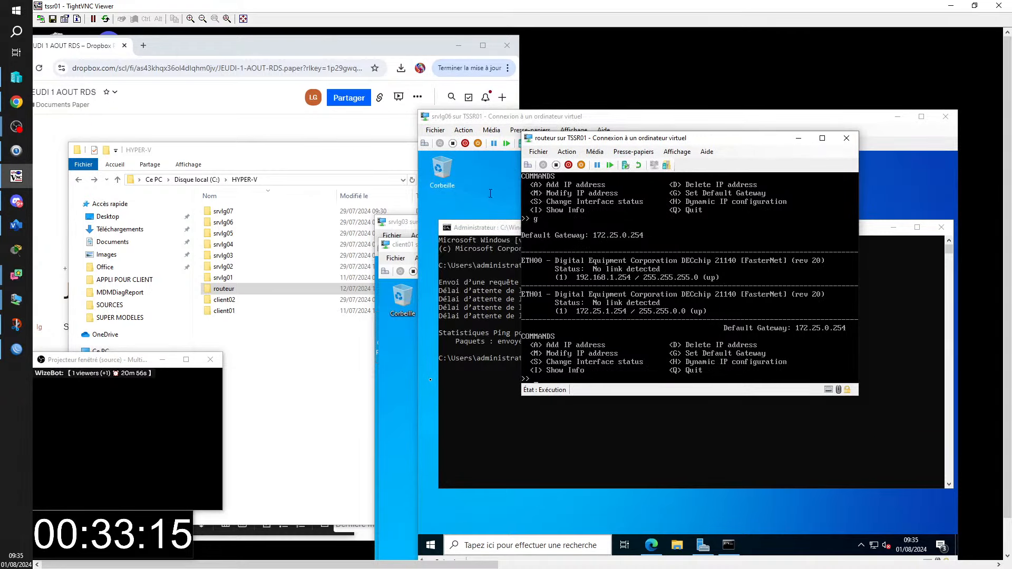
left_click(485, 200)
left_click(567, 357)
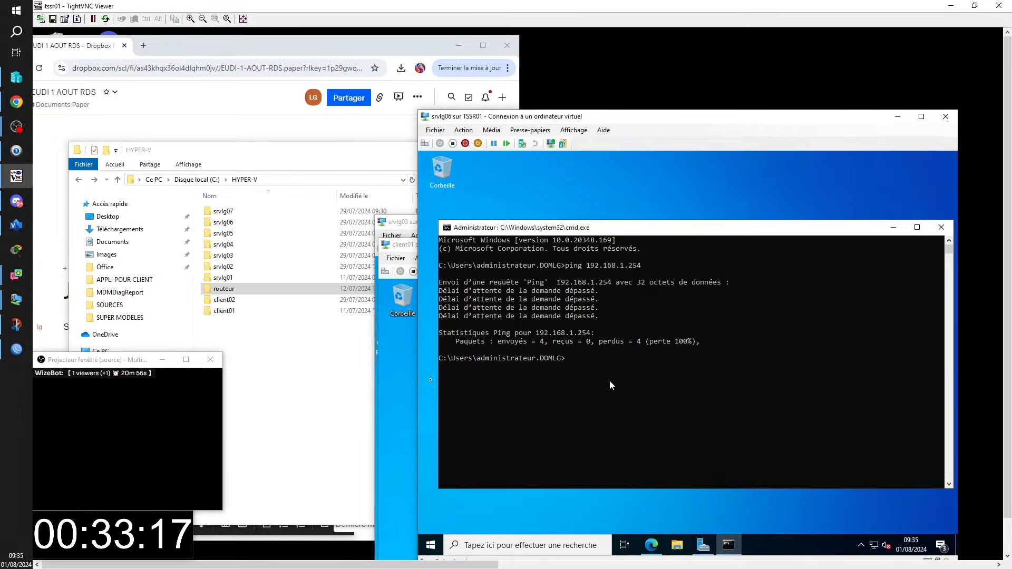
key("Up")
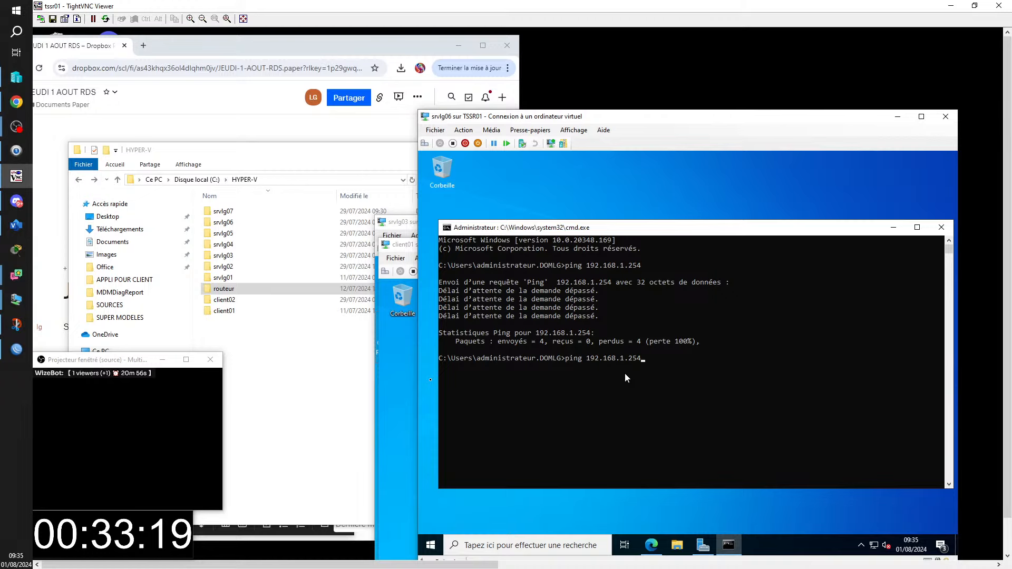
key("Return")
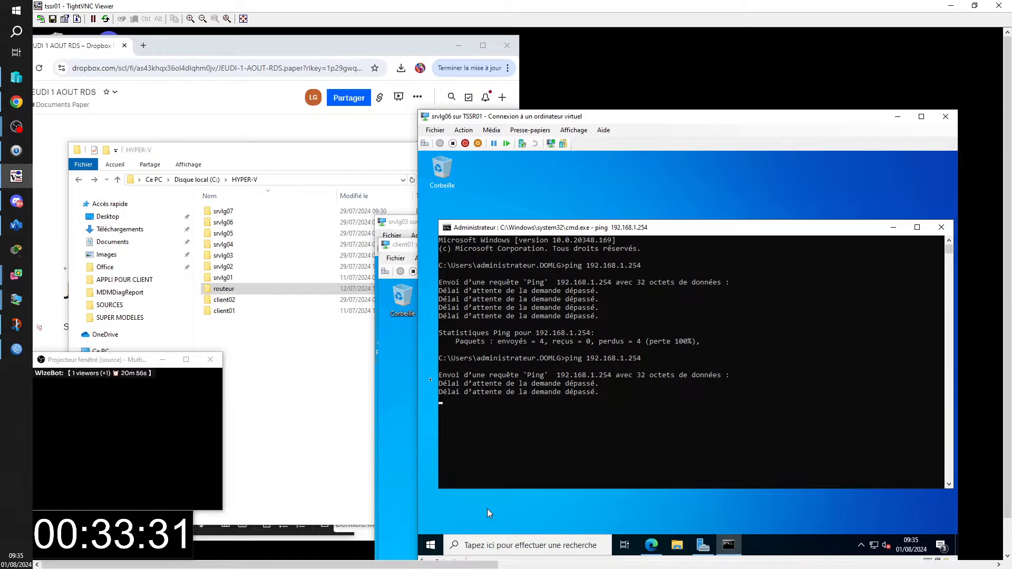
left_click(560, 510)
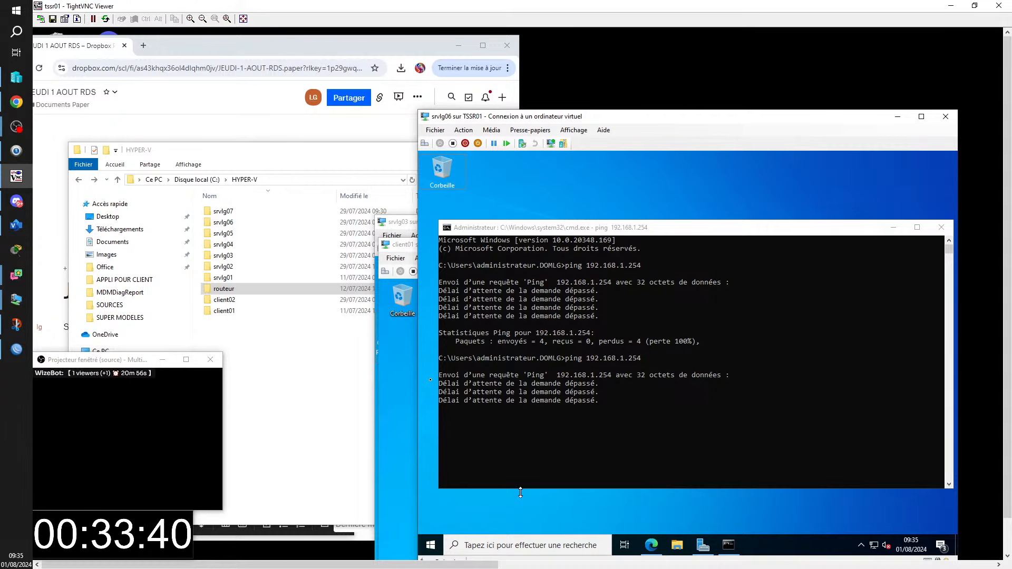
- Run ipconfig to show address 172.25.0.4 with gateway 172.25.0.254
left_click(569, 450)
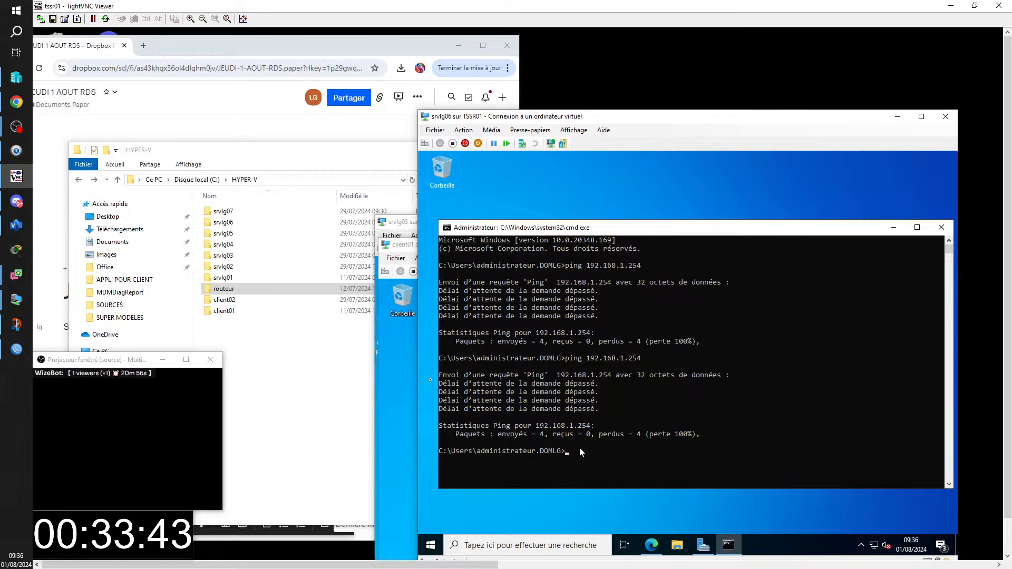
type("ipconfig")
key("Return")
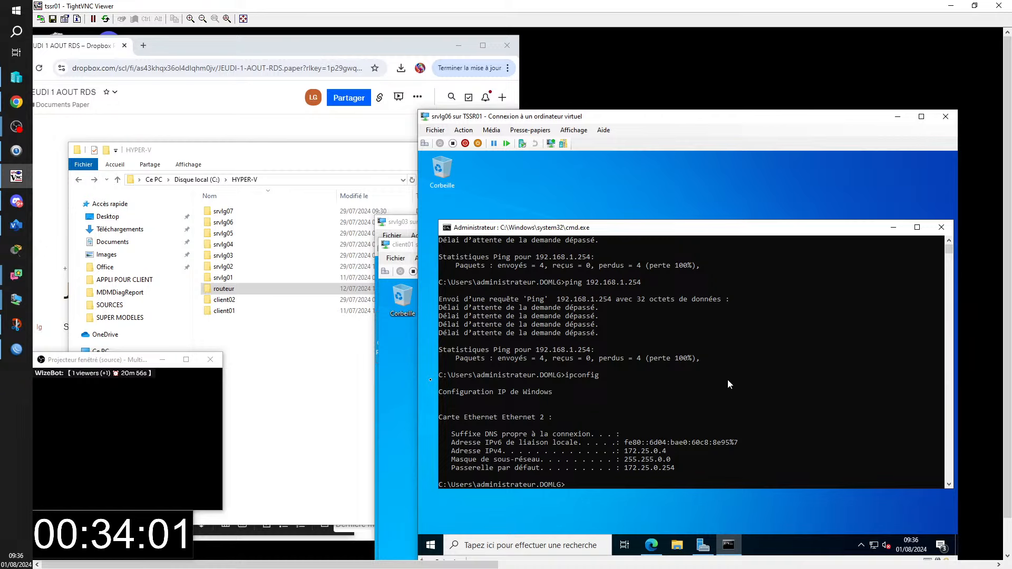
- In srvlg06's Paramètres, set the Carte réseau's Commutateur virtuel to VSWITCH-PRIV01 and confirm
left_click(435, 131)
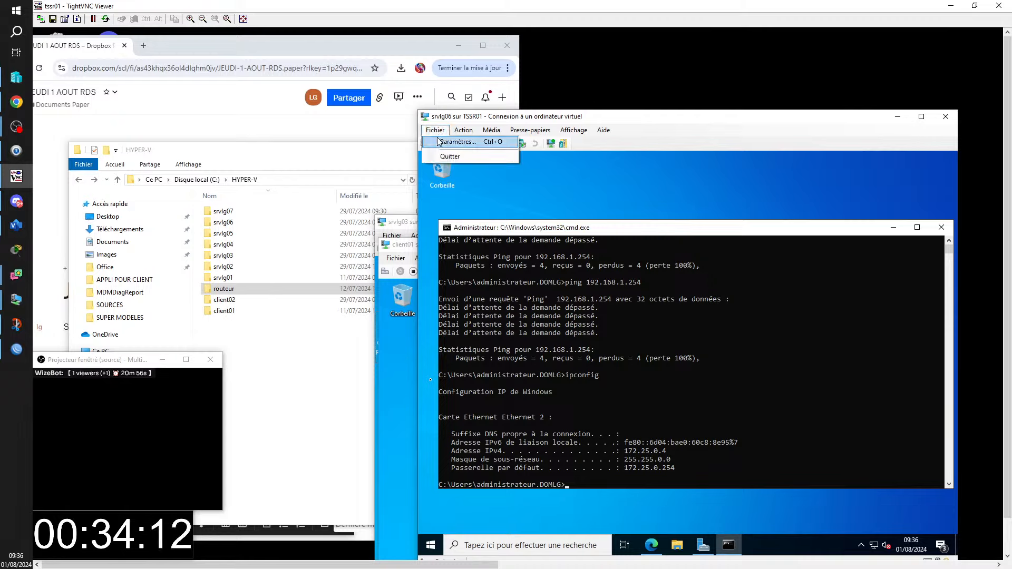
left_click(441, 141)
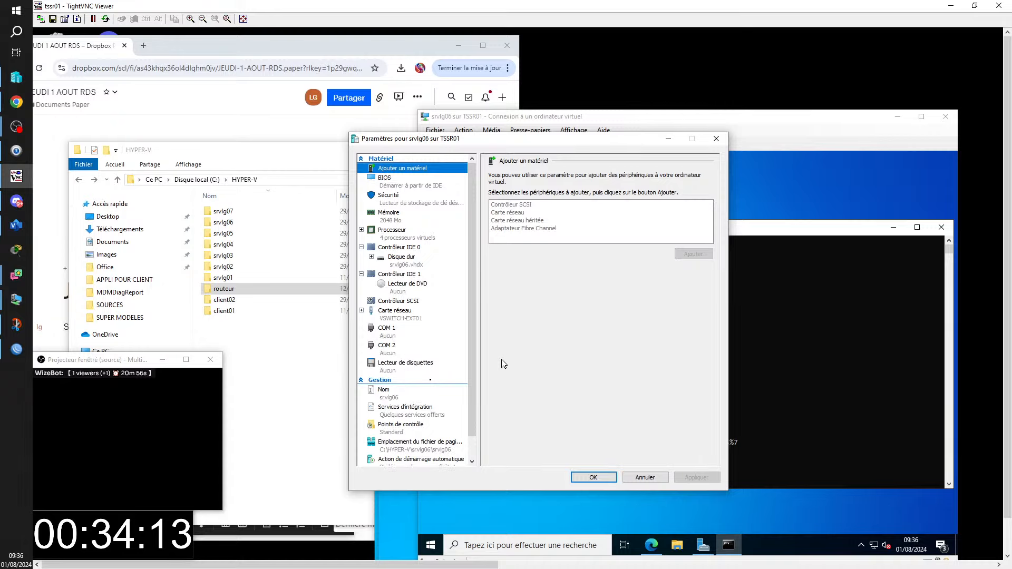
left_click(405, 312)
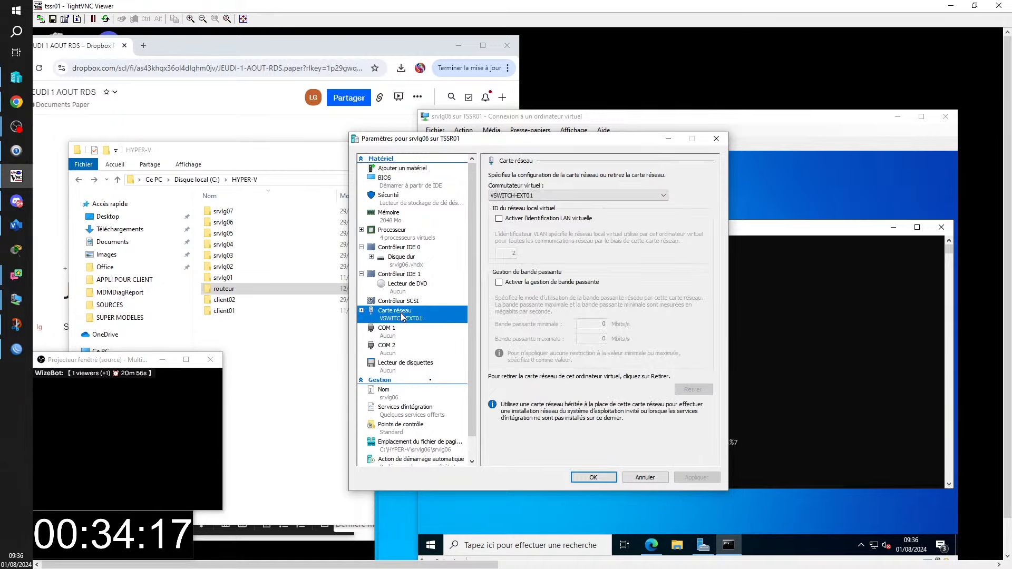
left_click(664, 197)
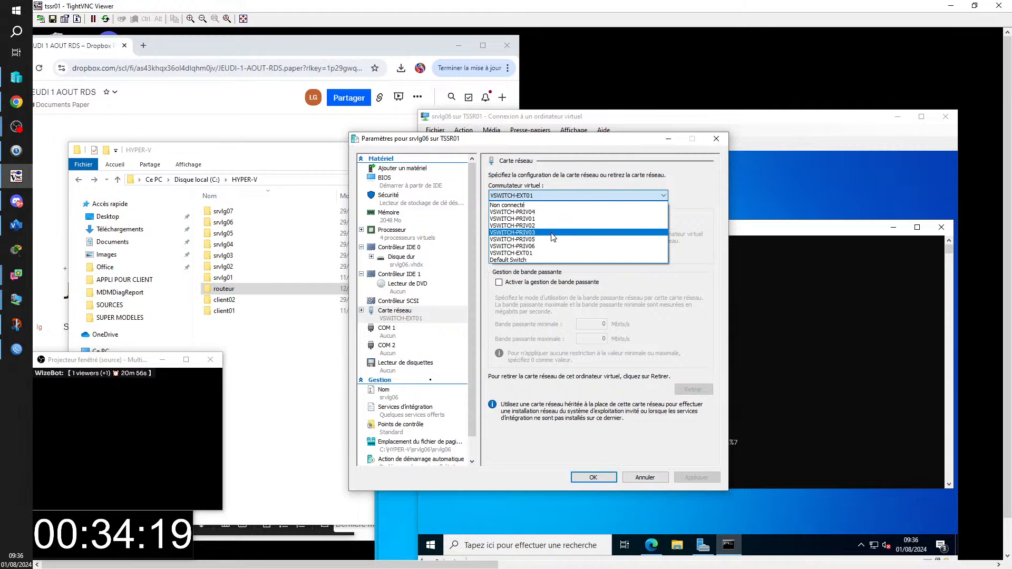
left_click(536, 219)
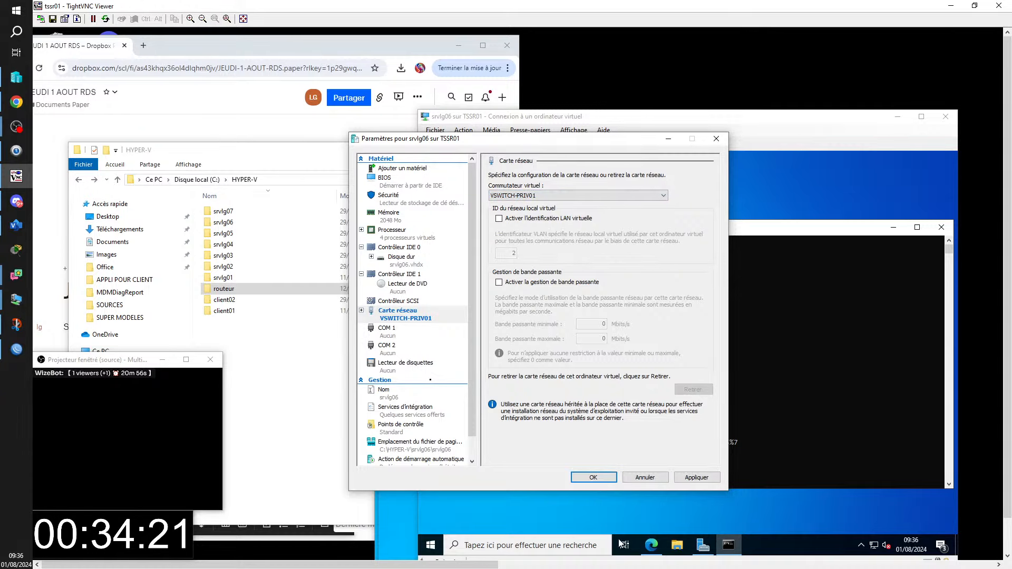
left_click(590, 477)
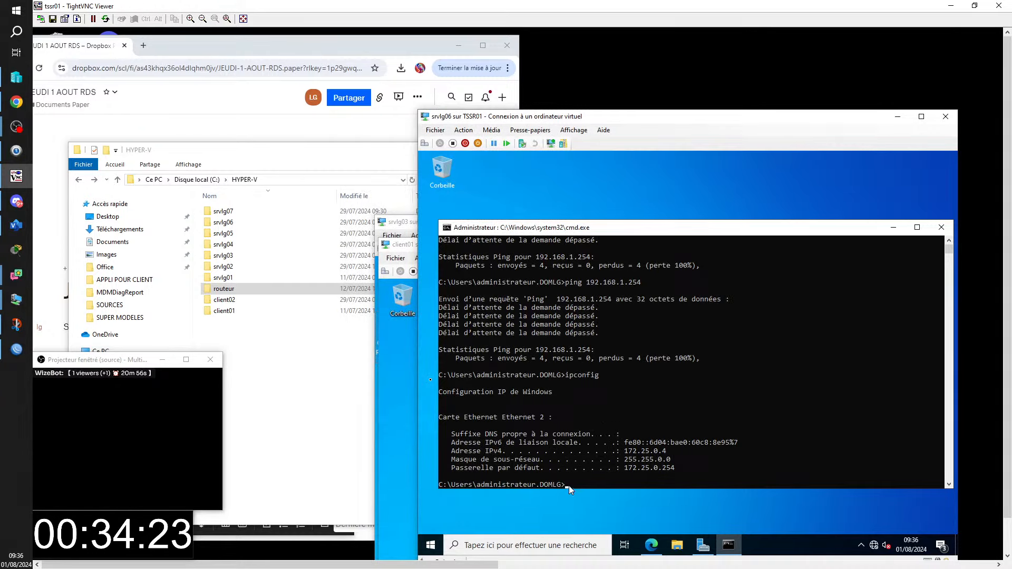
left_click(584, 511)
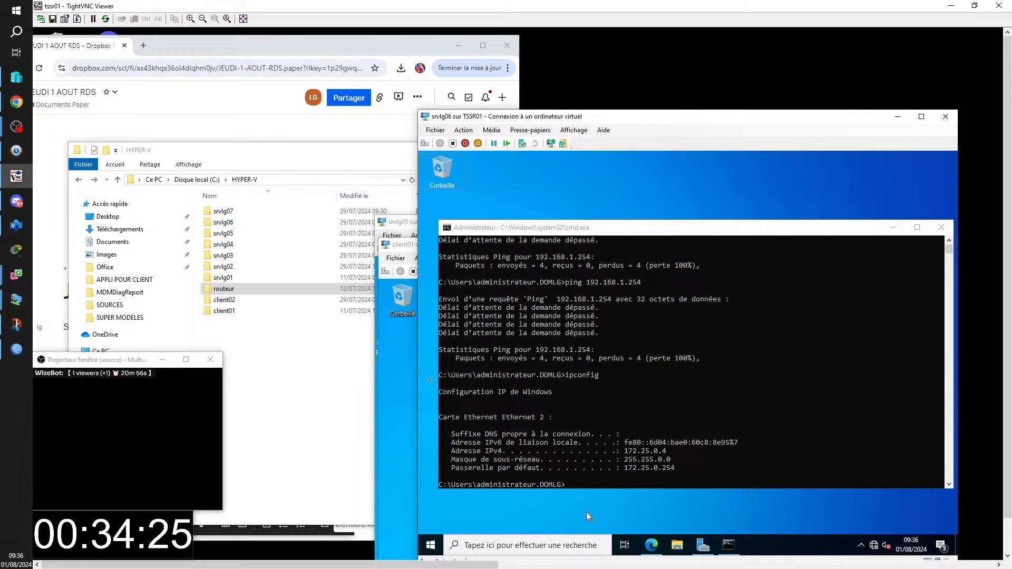
- Open Ethernet 2's IPv4 properties from Network Connections via ncpa.cpl
key("super+r")
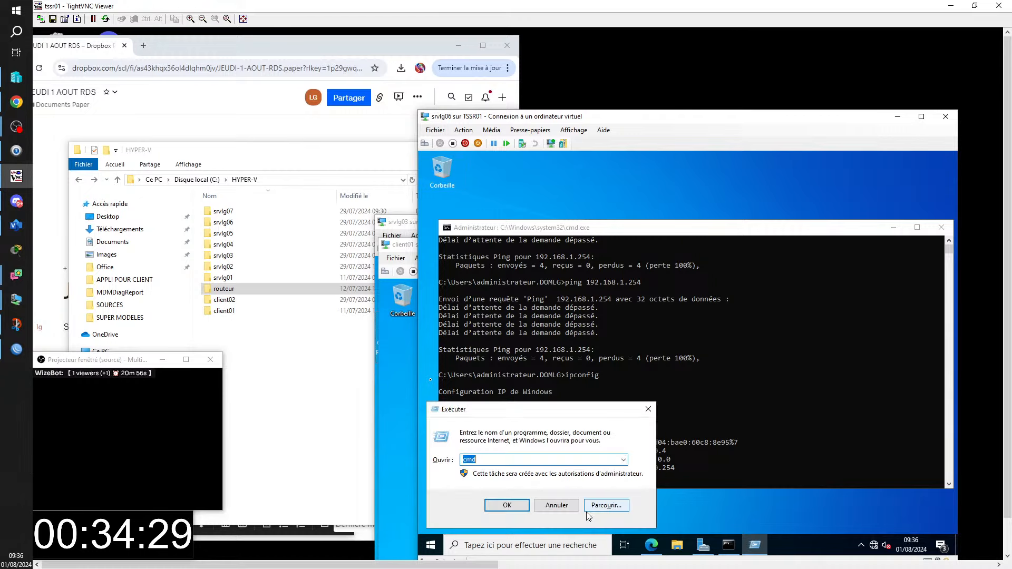
type("ncpa")
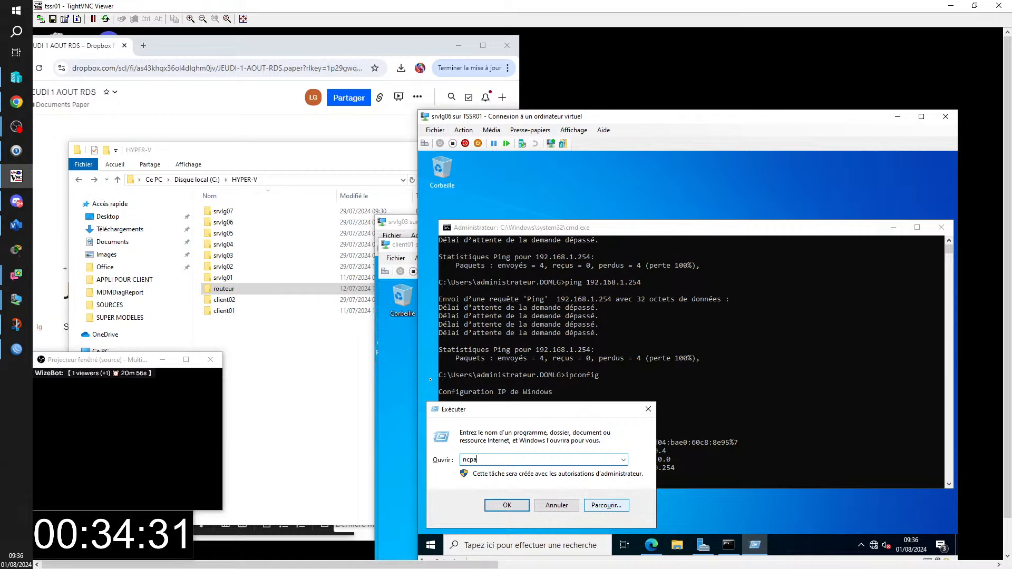
type(".cpl")
key("Return")
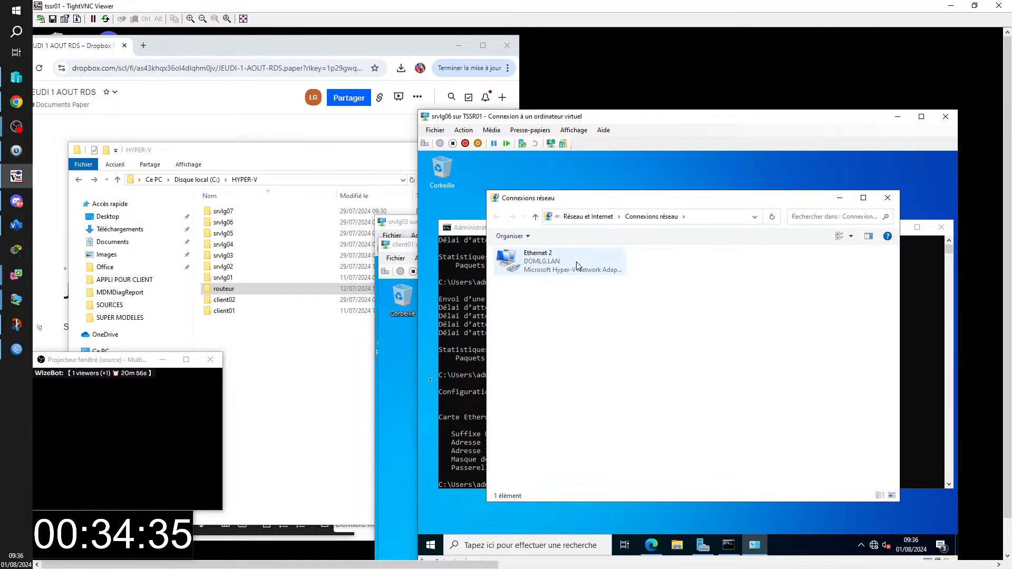
right_click(549, 264)
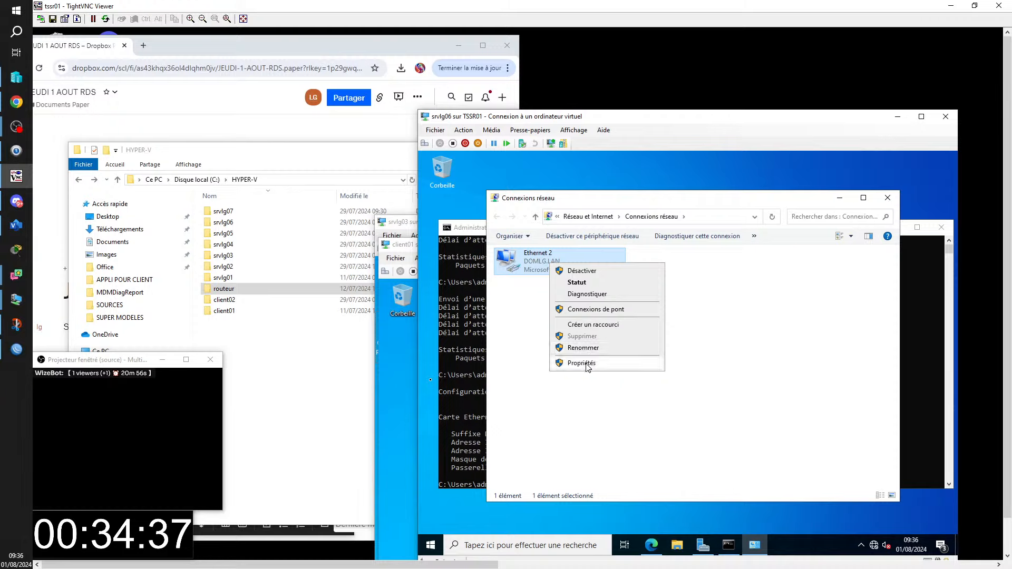
left_click(587, 364)
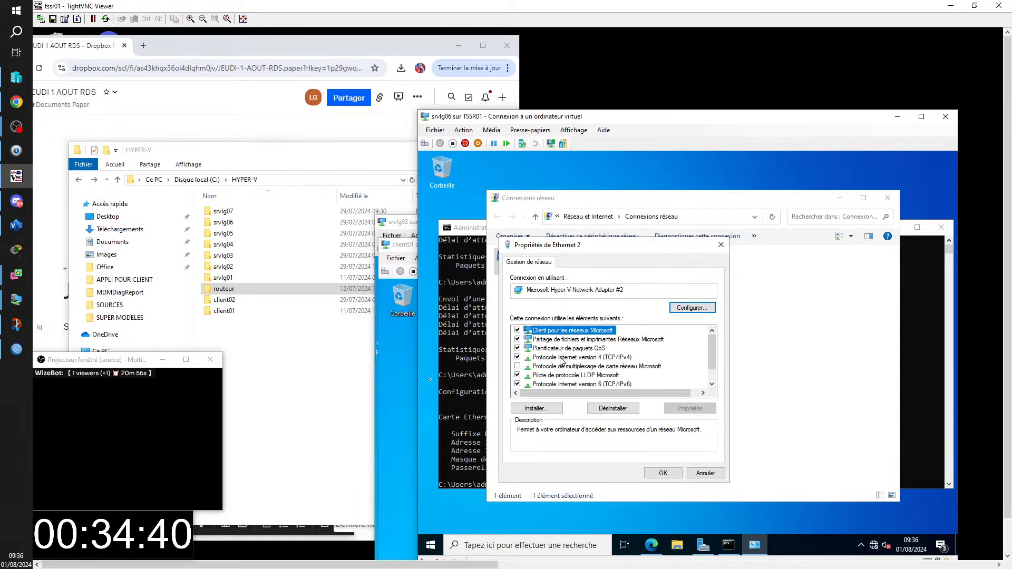
double_click(561, 357)
- Set static IP 192.168.1.6, mask 255.255.255.0, DNS 192.168.1.1, accept the warning, and close
left_click(536, 362)
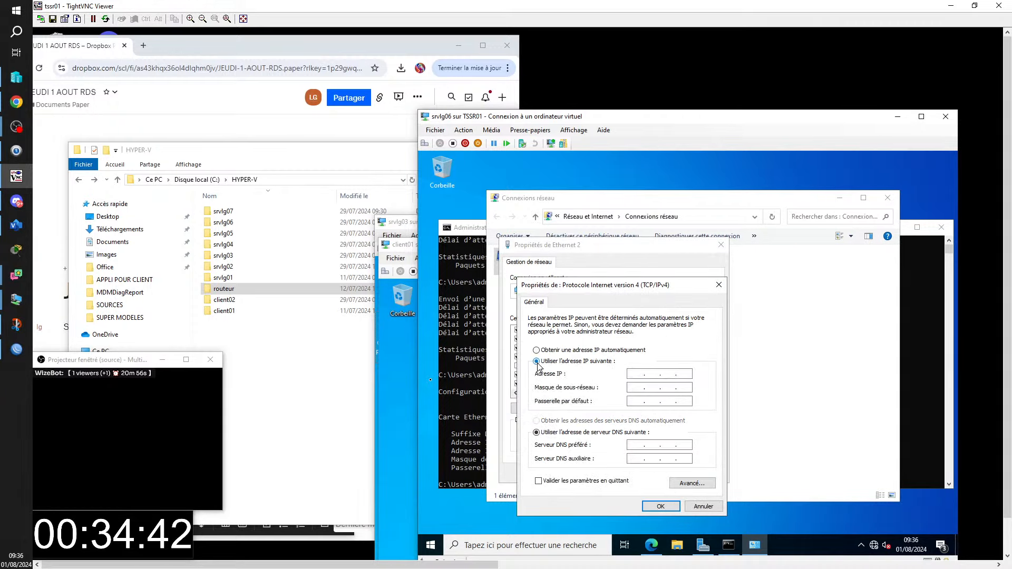
left_click(636, 374)
type("1921681.6")
key("Tab")
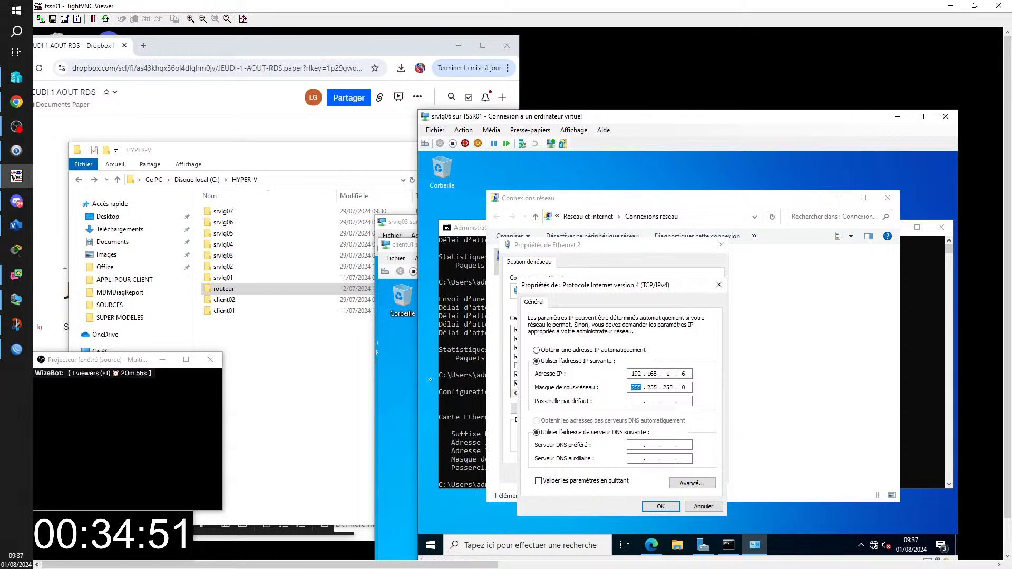
key("Tab")
key("Tab")
key("Tab")
type("192.1")
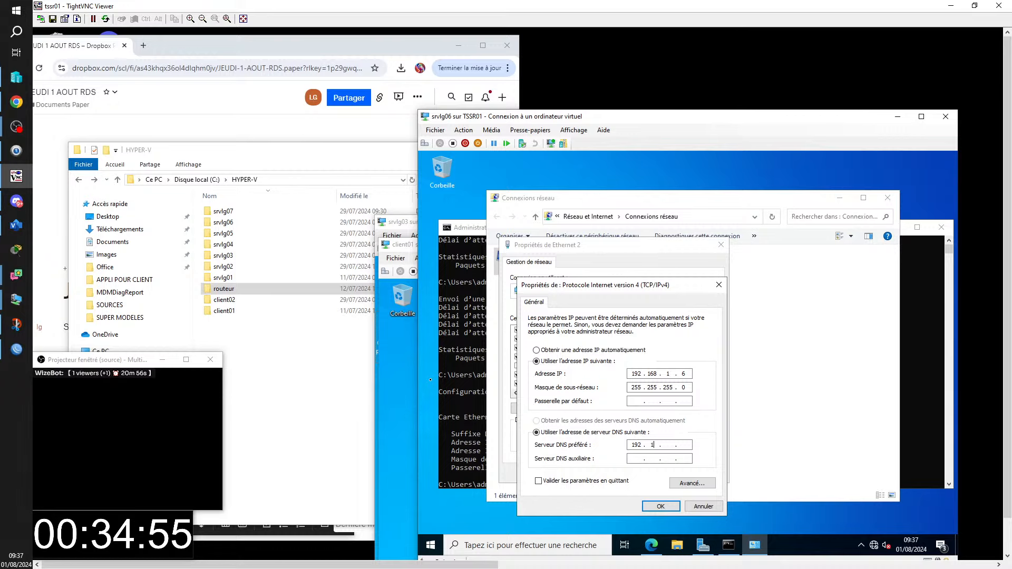
type("68.1.1")
left_click(669, 508)
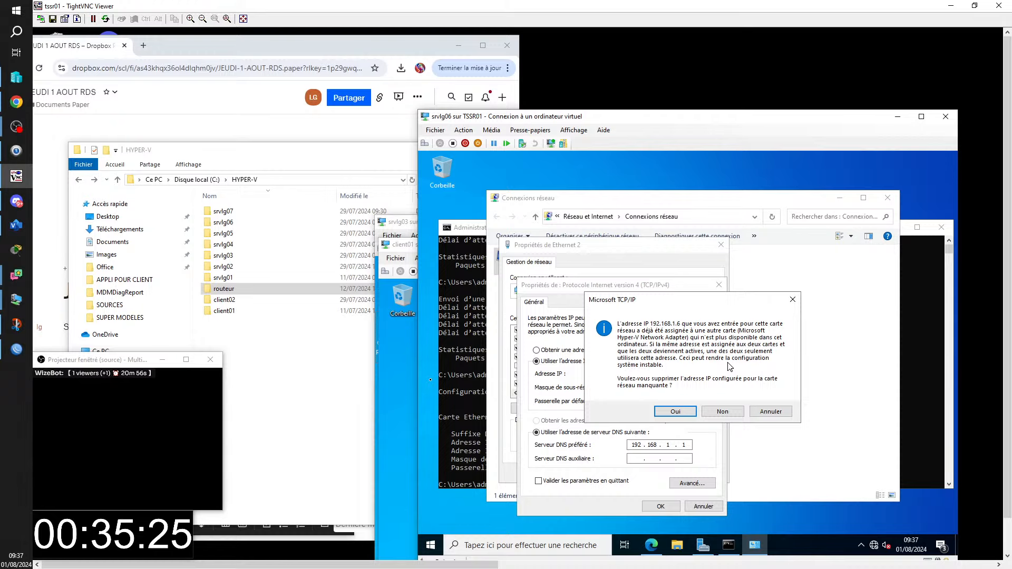
left_click(674, 412)
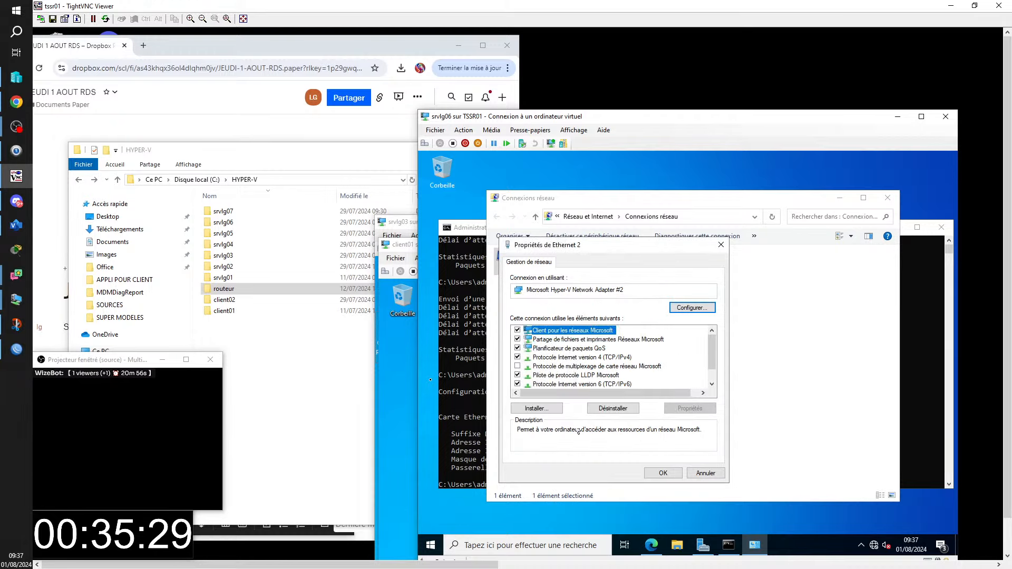
left_click(652, 473)
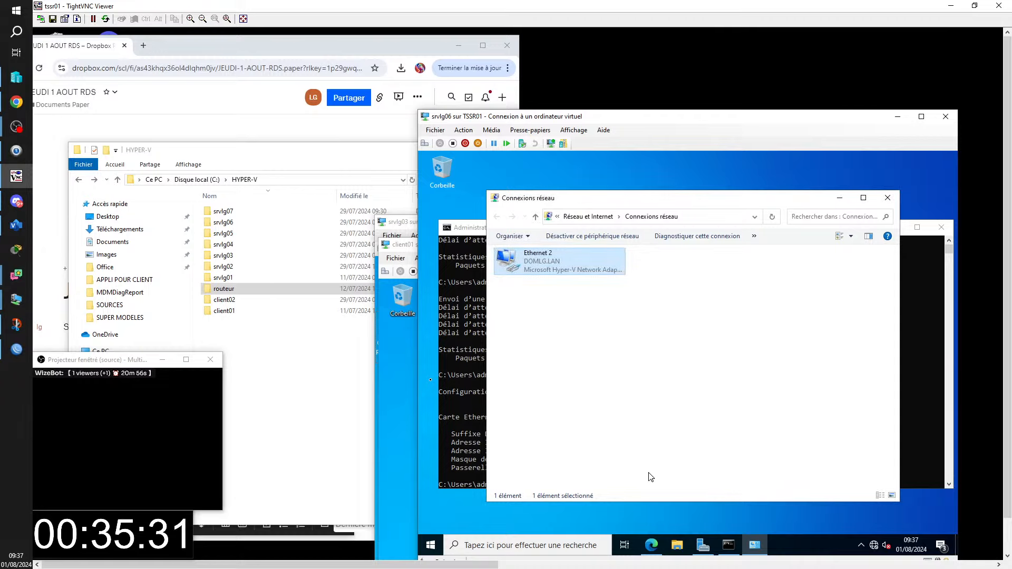
left_click(887, 197)
- Re-run ping 192.168.1.254 from the command prompt and launch Edge toward that address
left_click(569, 484)
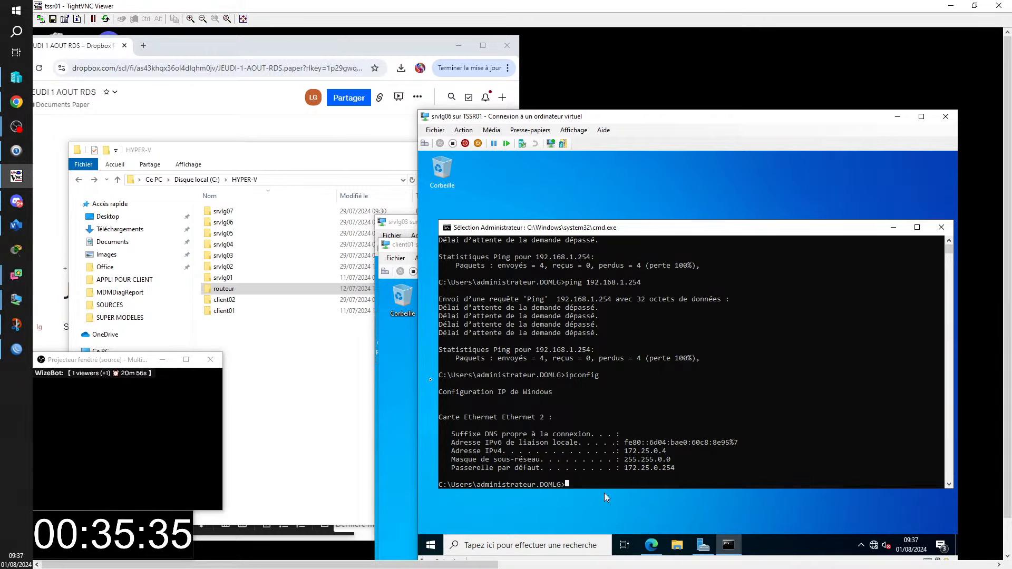
key("Up")
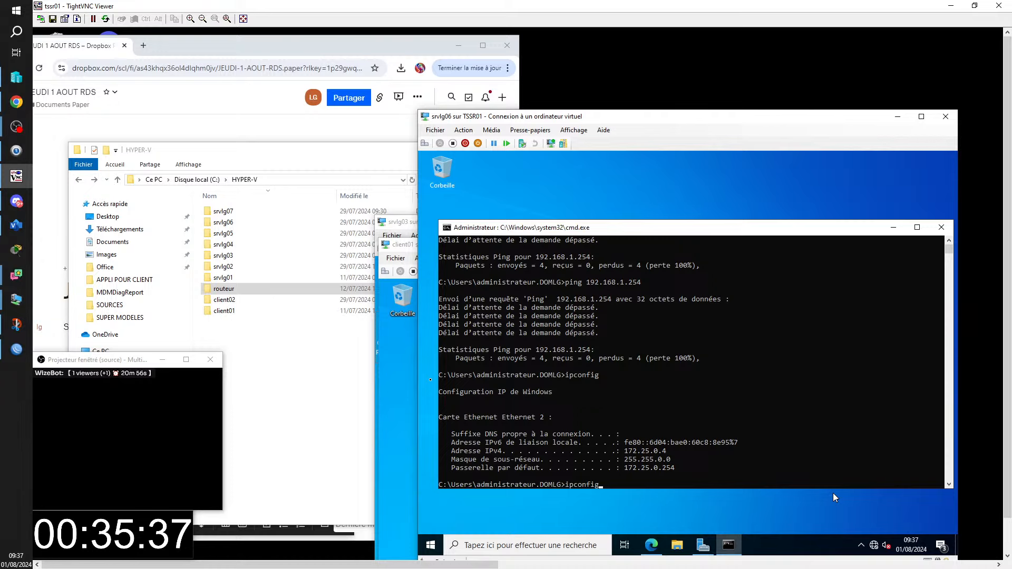
key("Up")
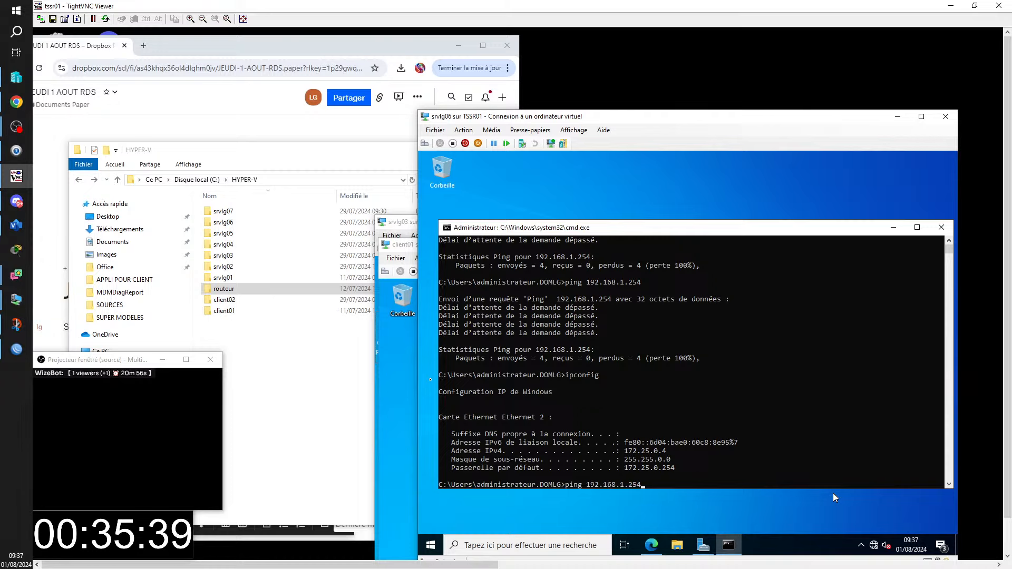
key("Return")
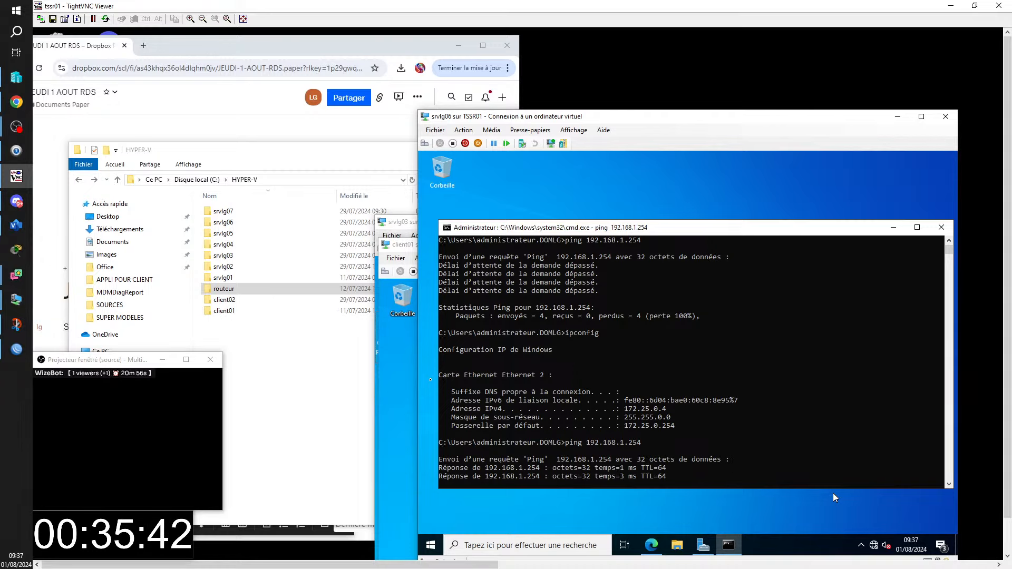
left_click(649, 546)
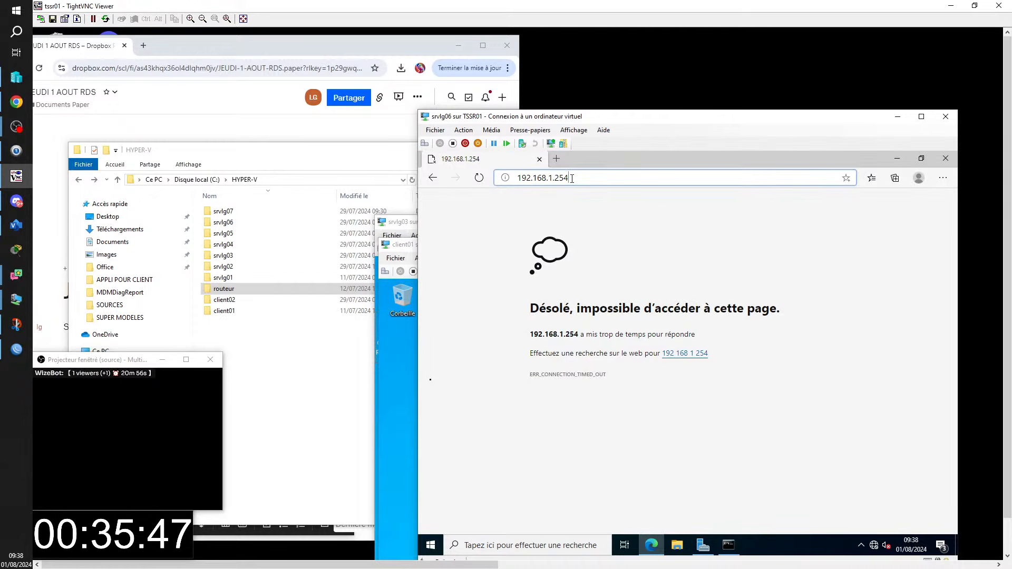
- Reload 192.168.1.254, log into ZeroShell as admin with its password, and save the password in Edge
key("Return")
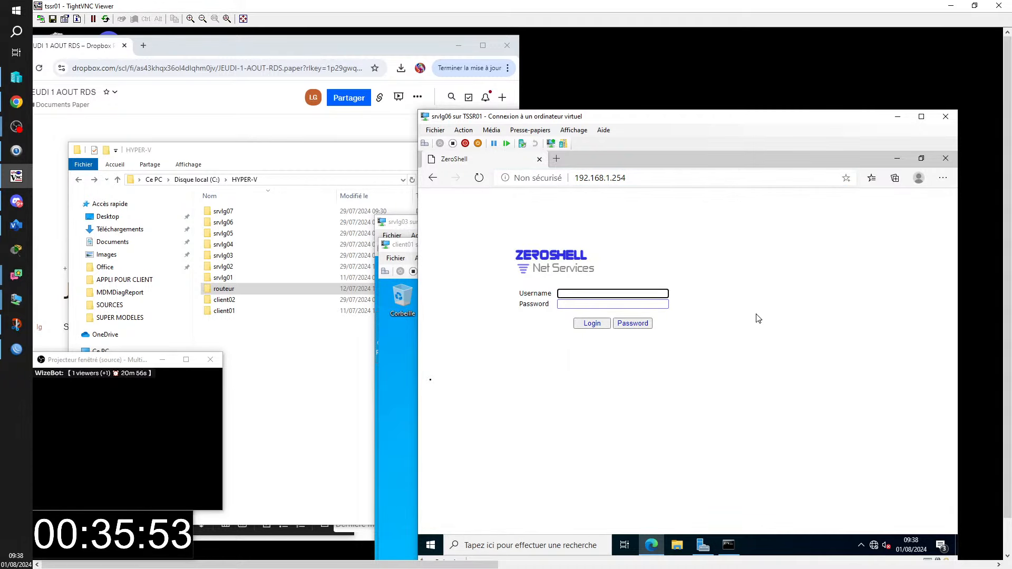
type("admin")
key("Tab")
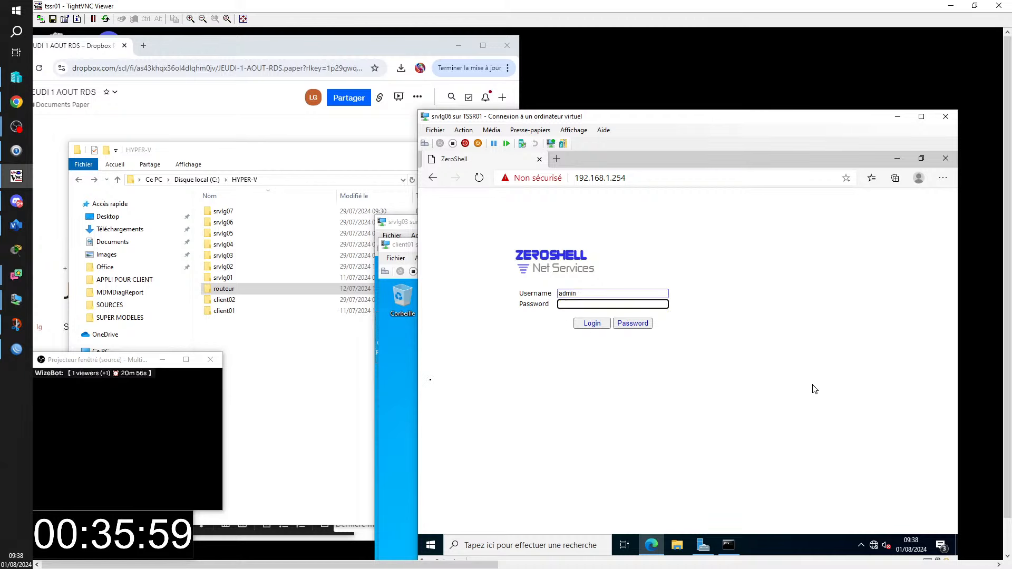
type("zero")
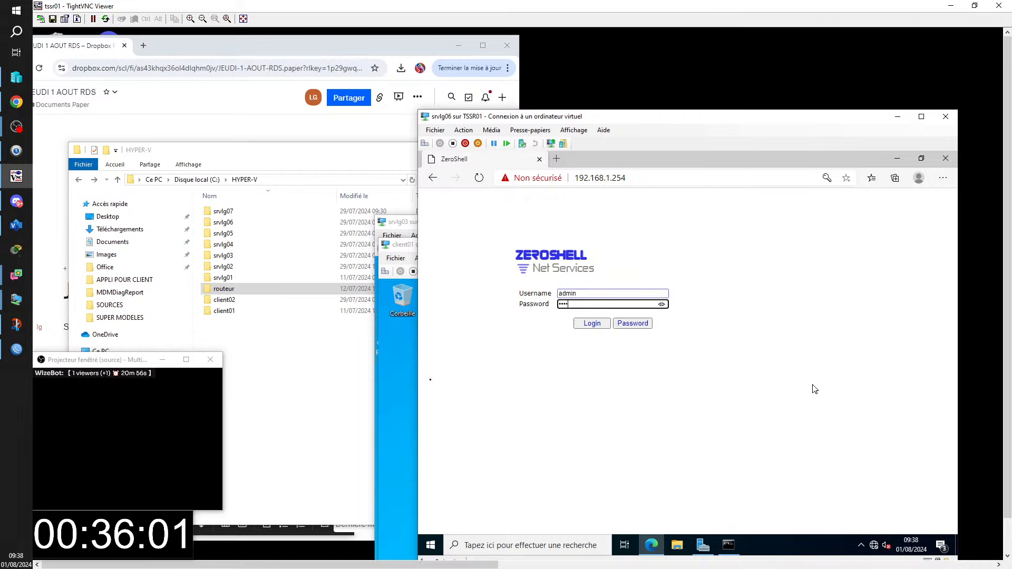
type("sl")
left_click(591, 323)
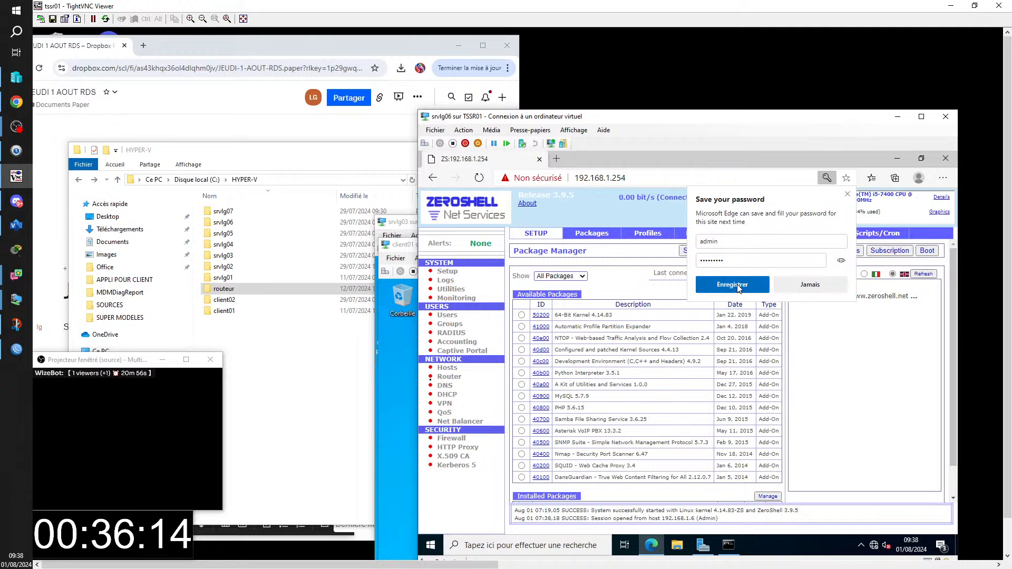
left_click(740, 288)
- Confirm ZeroShell's default gateway 172.25.0.254 on the network setup page
left_click(701, 233)
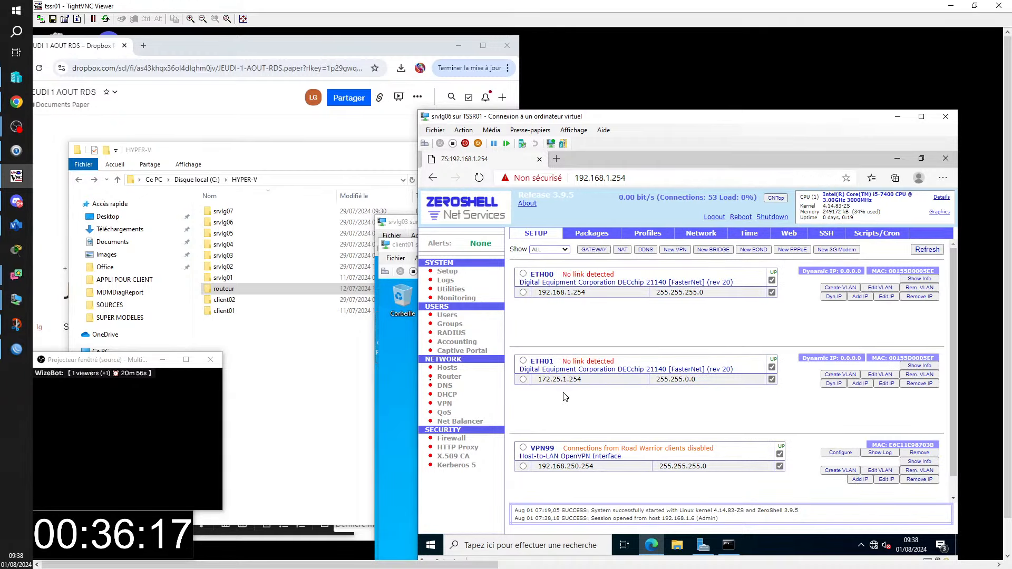
left_click(595, 250)
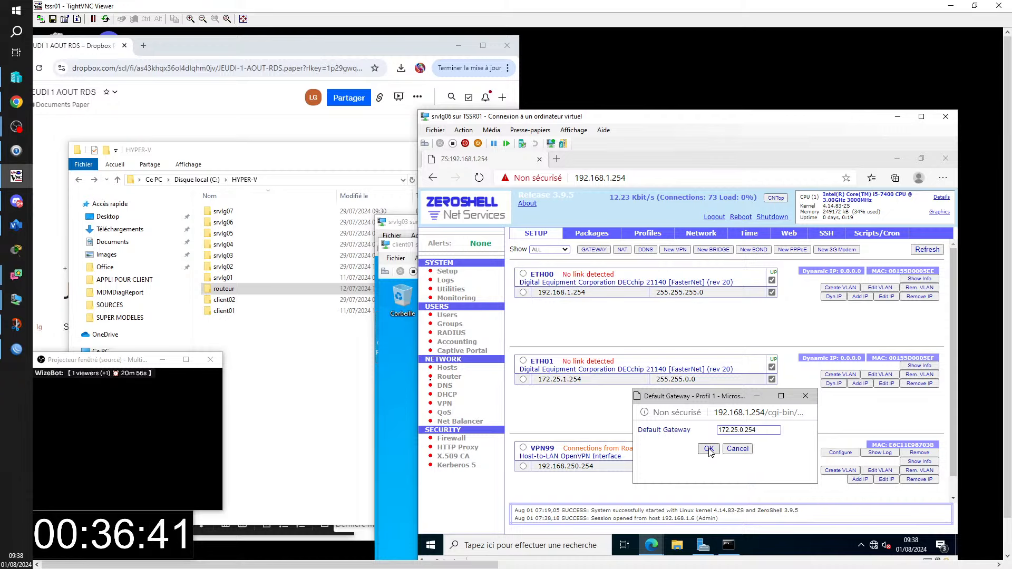
left_click(708, 449)
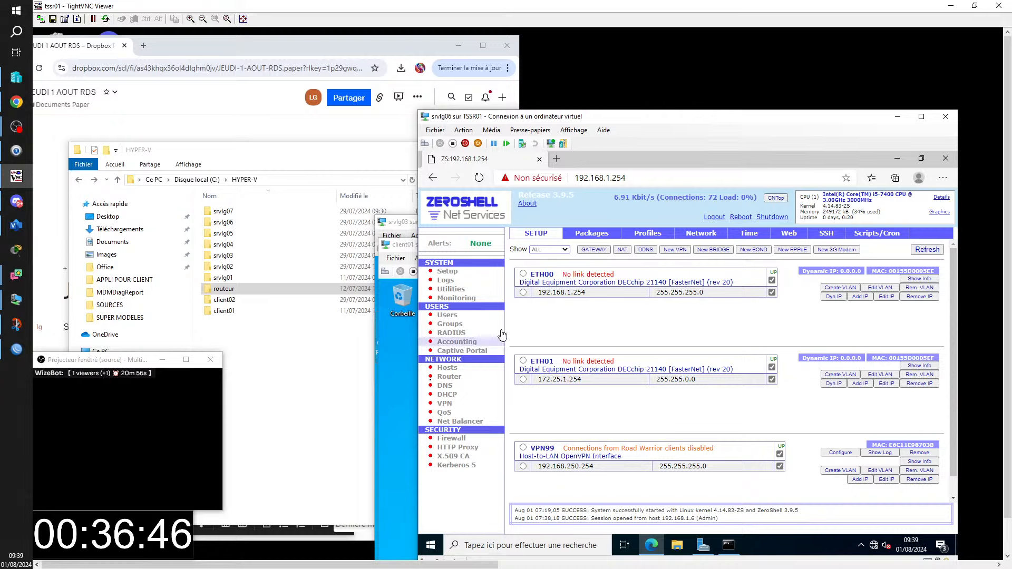
- Add ETH01 to the NAT enabled interfaces, save, and minimize the browser
left_click(623, 251)
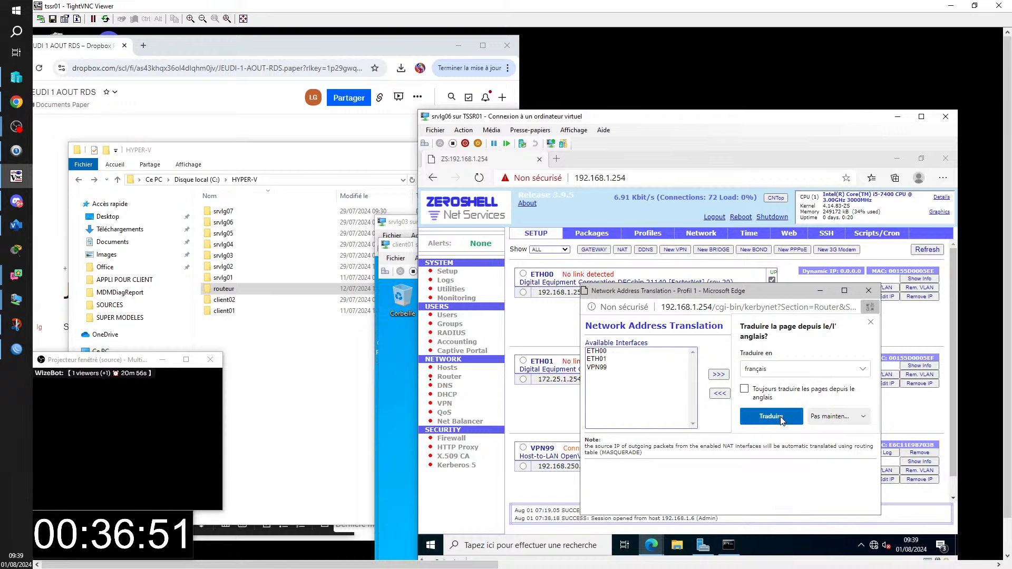
left_click(871, 323)
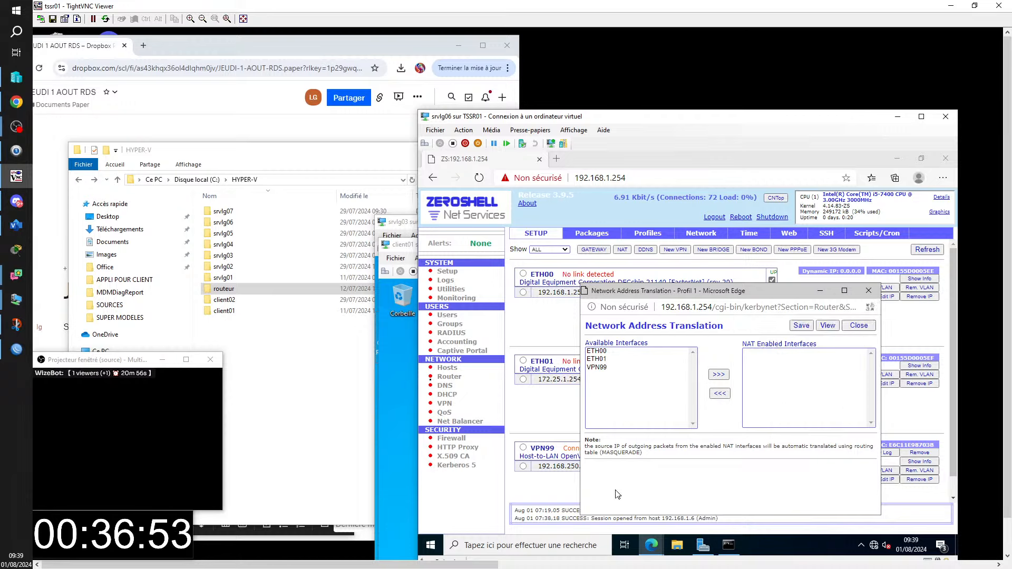
left_click(601, 359)
left_click(720, 375)
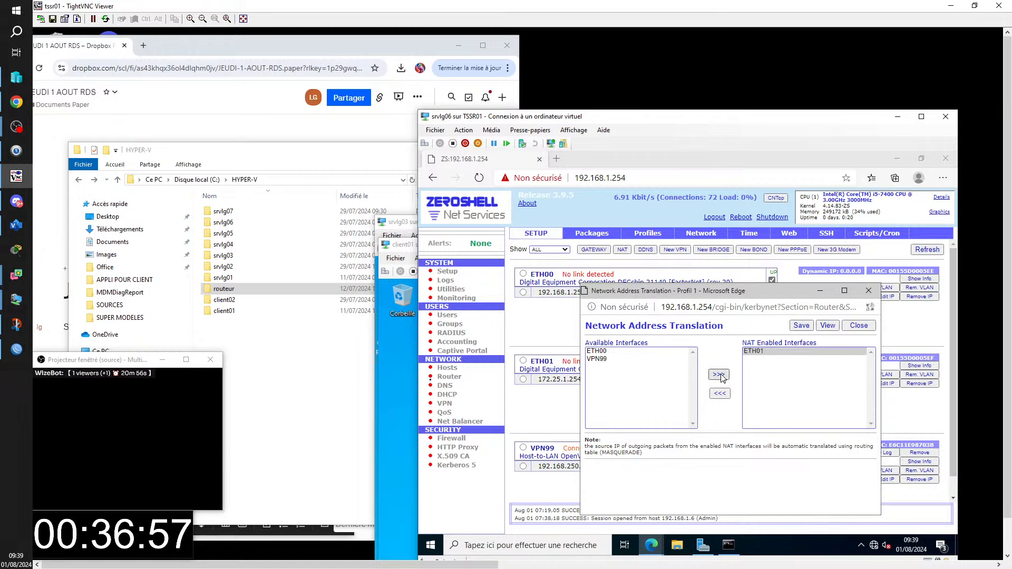
left_click(801, 325)
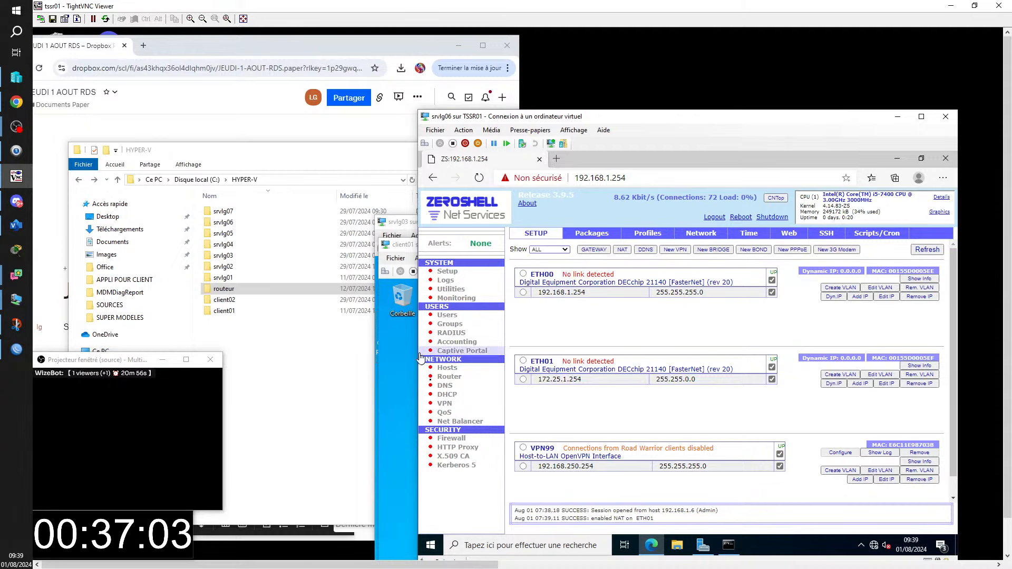
left_click(897, 158)
- Set Ethernet 2's default gateway to 192.168.1.254 via ncpa.cpl and close Network Connections
left_click(622, 502)
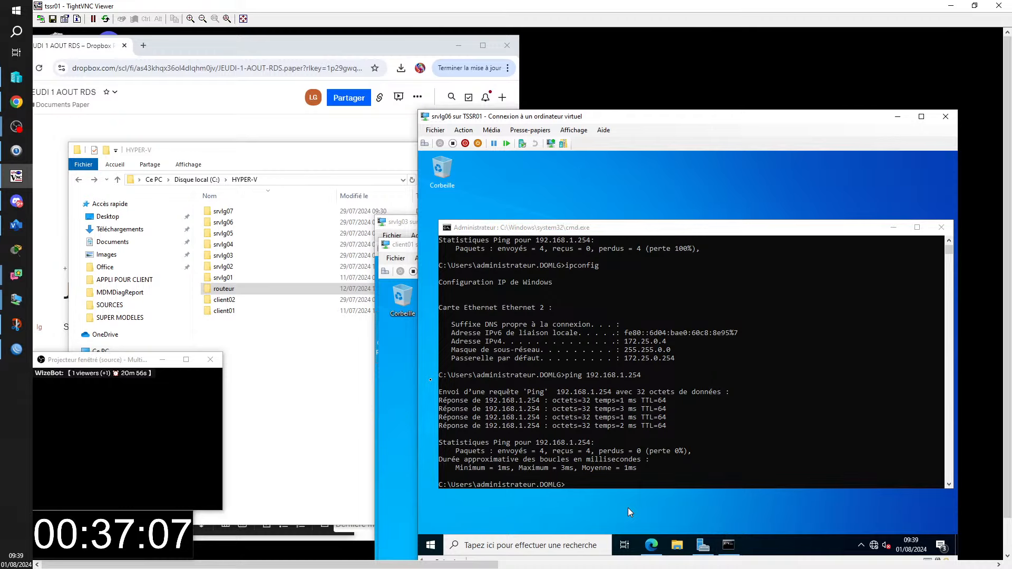
key("super+r")
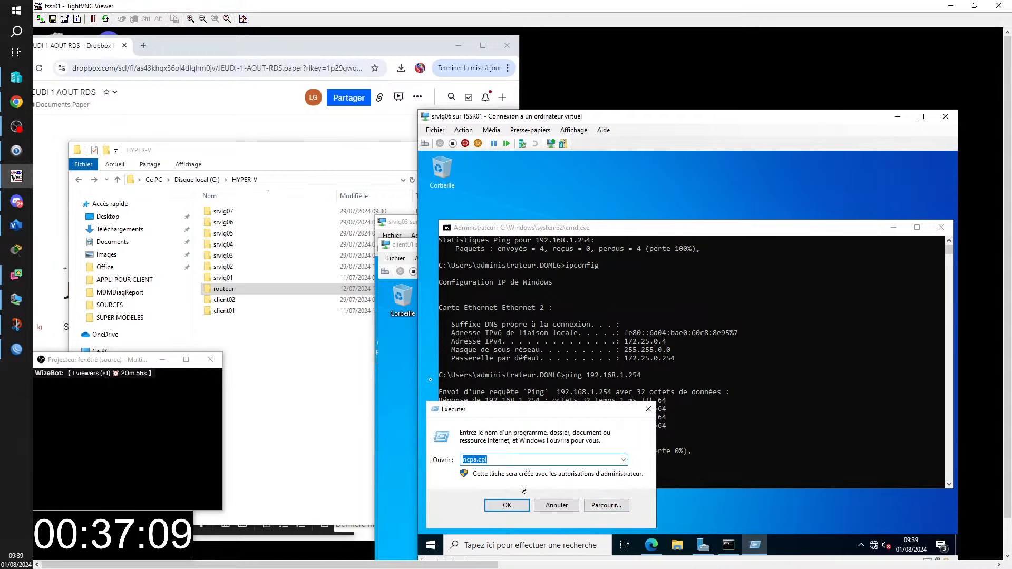
left_click(506, 505)
left_click(548, 267)
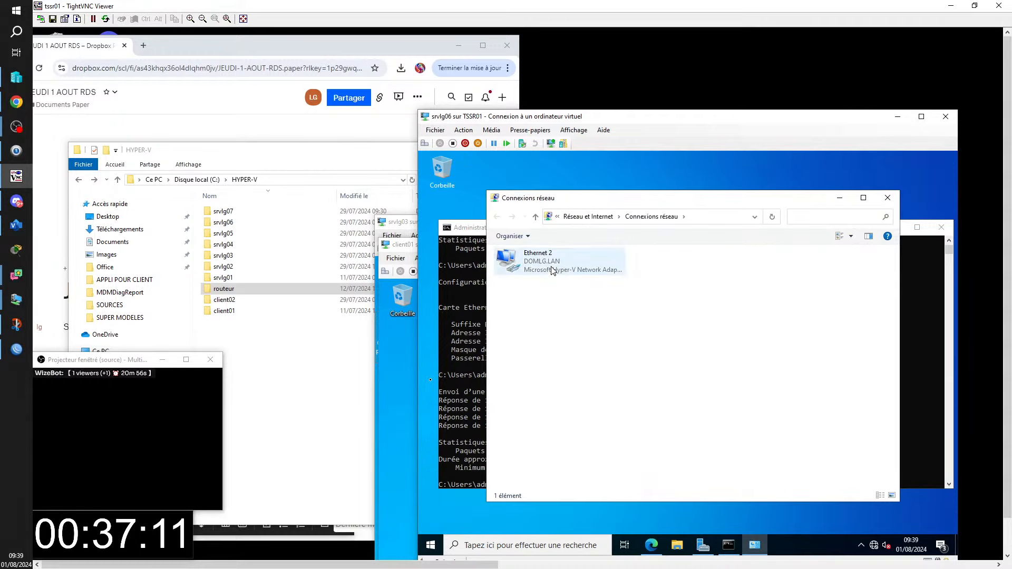
right_click(548, 266)
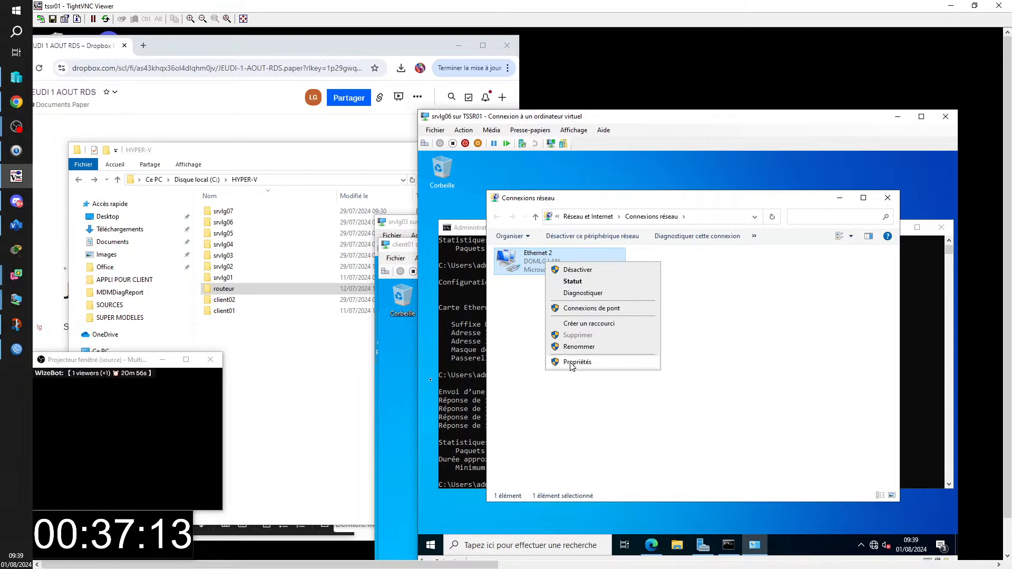
left_click(570, 364)
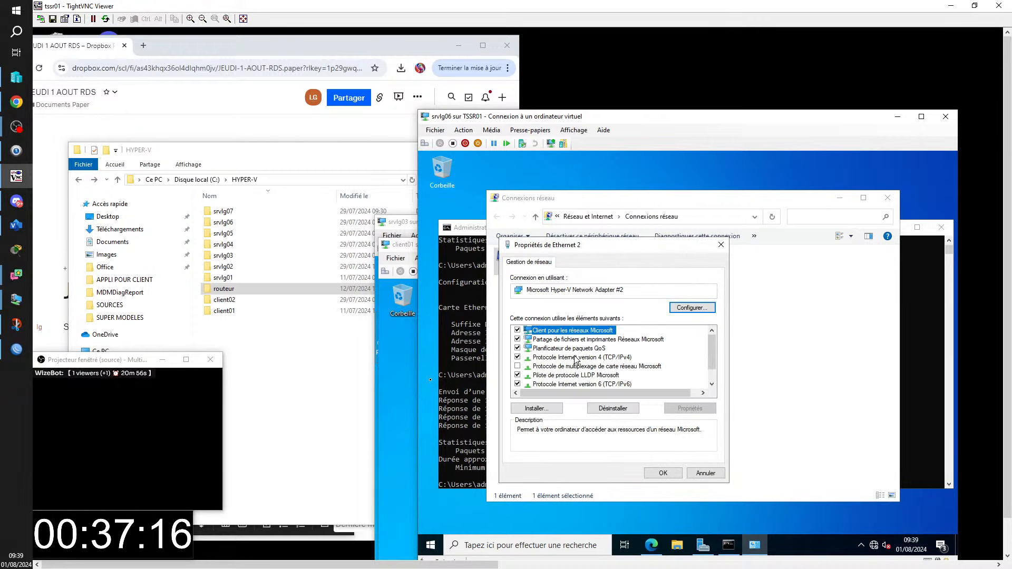
double_click(576, 360)
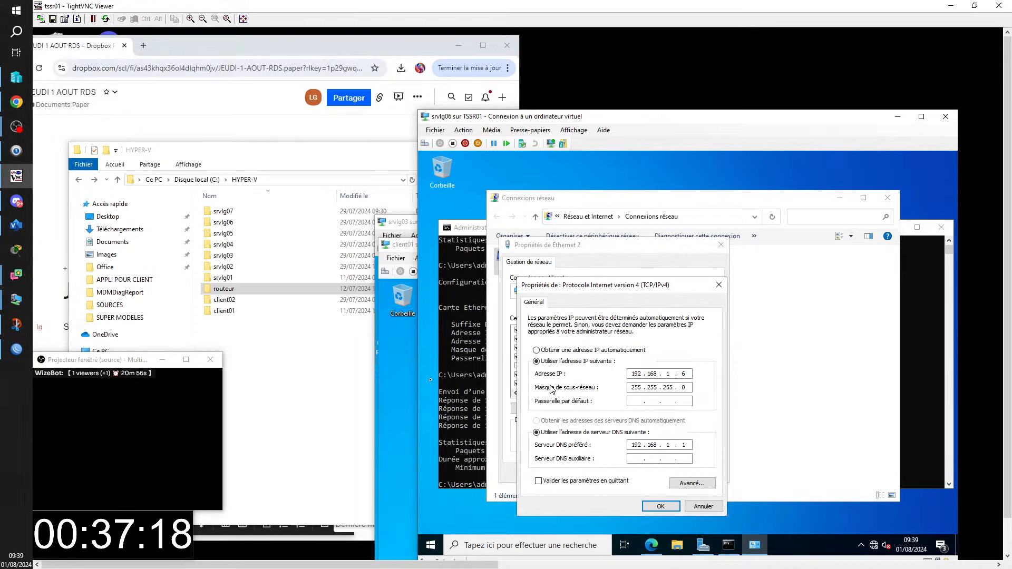
left_click(635, 401)
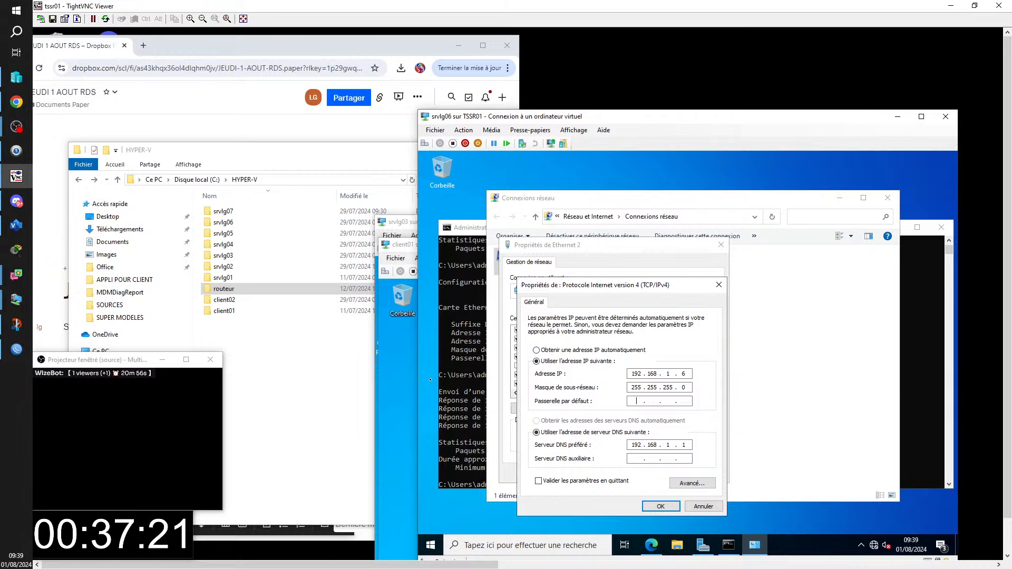
type("192 . 168 . 1 . 254")
left_click(665, 507)
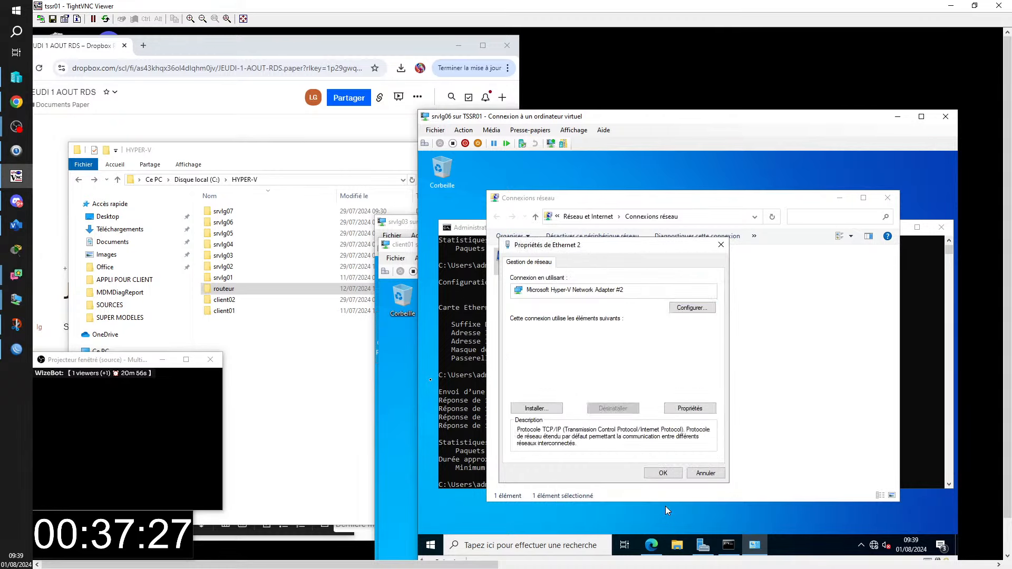
left_click(661, 473)
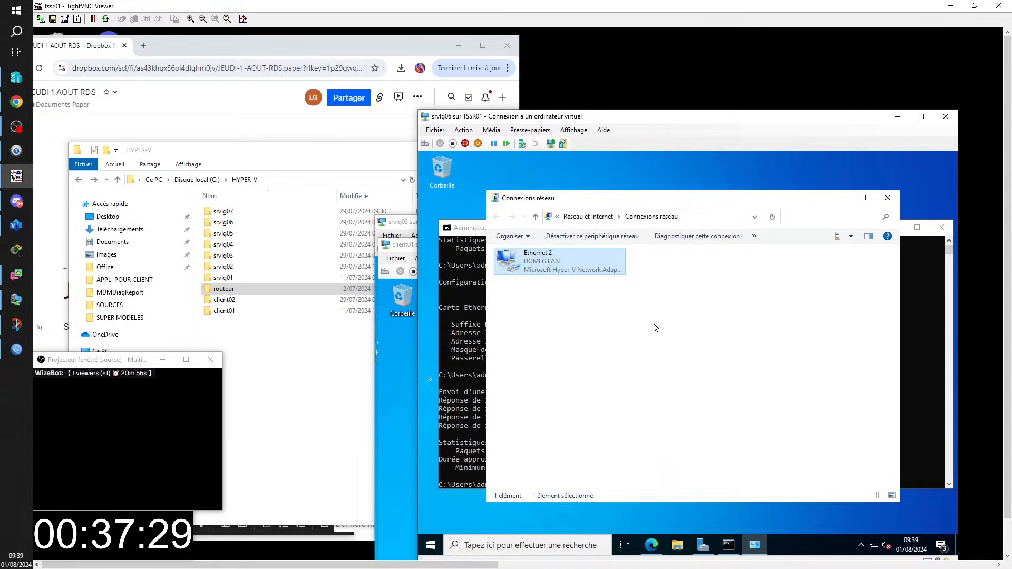
left_click(888, 199)
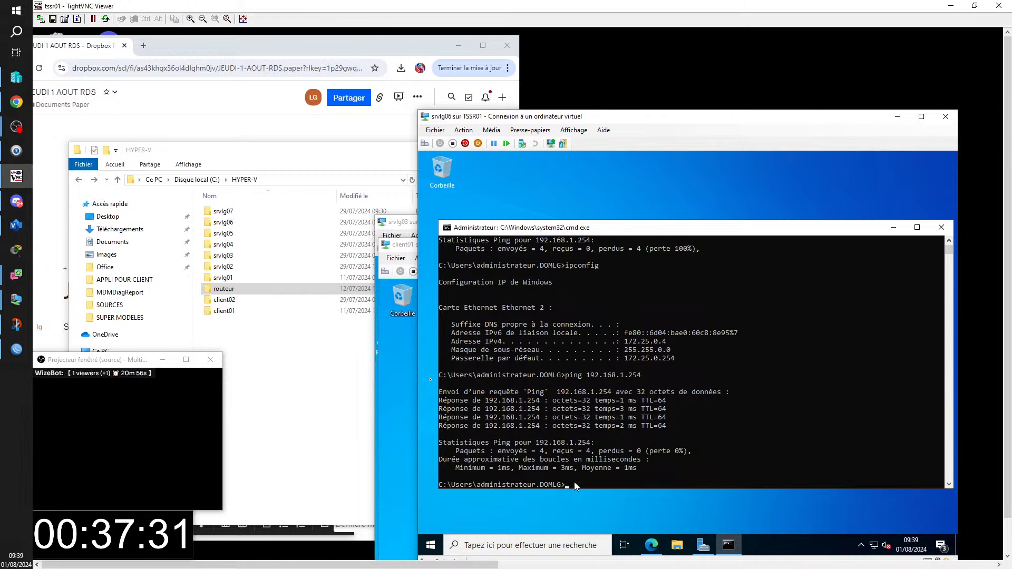
- Ping 8.8.8.8 from the command prompt, then bring the srvlg01 VM window forward
left_click(571, 484)
type("ping 8.8.8.8")
key("Return")
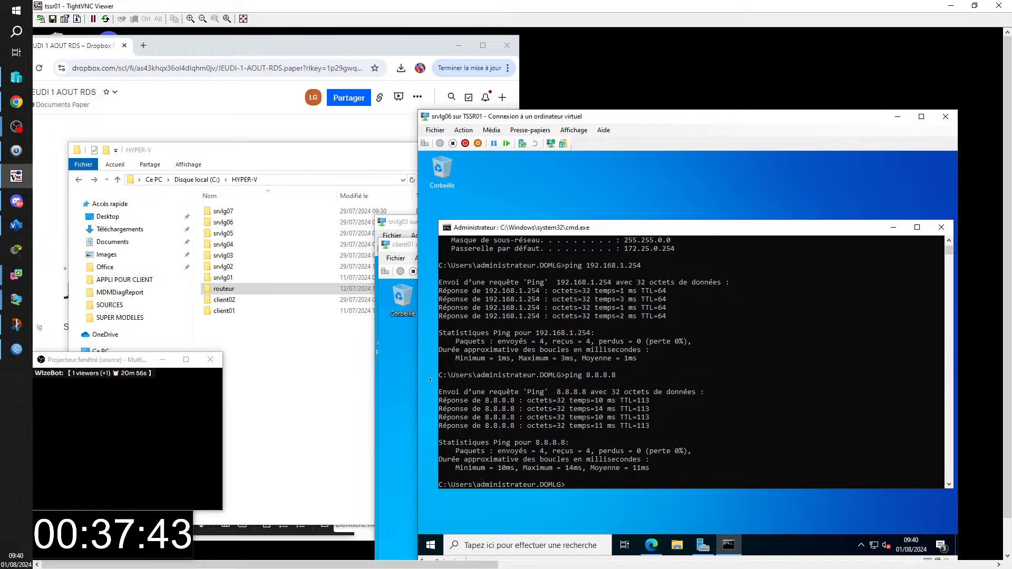
left_click(459, 566)
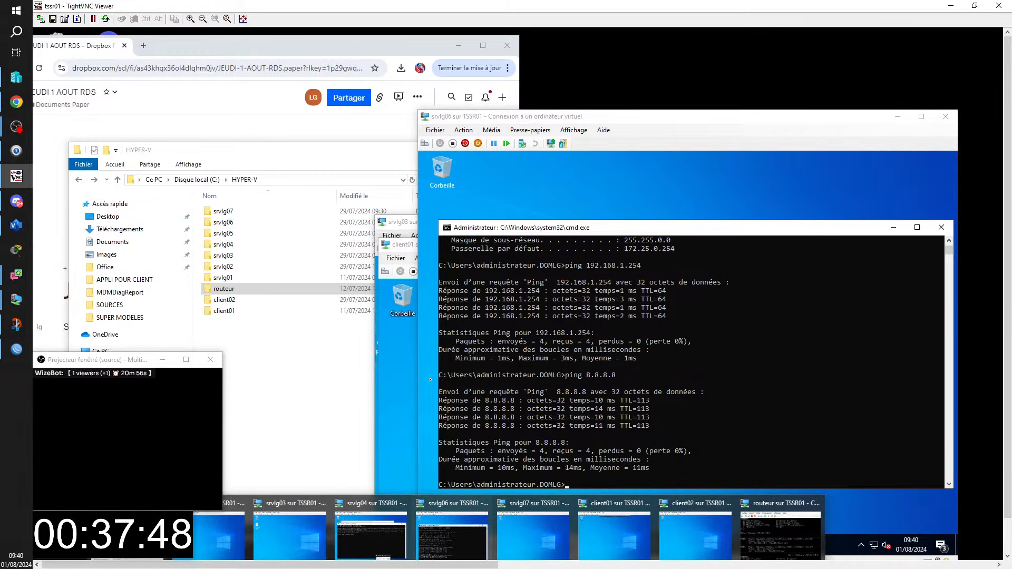
left_click(222, 533)
- Reposition srvlg01's window and minimize Group Policy Management, AD Users, Server Manager and DNS Manager
left_click_drag(742, 70, 645, 124)
left_click(837, 159)
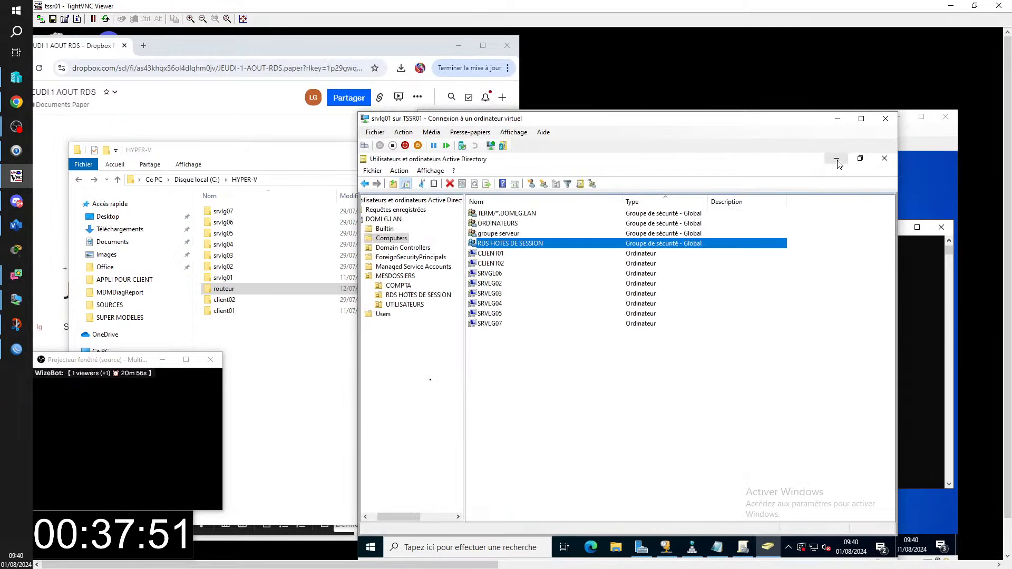
left_click(837, 159)
left_click(836, 159)
left_click(837, 159)
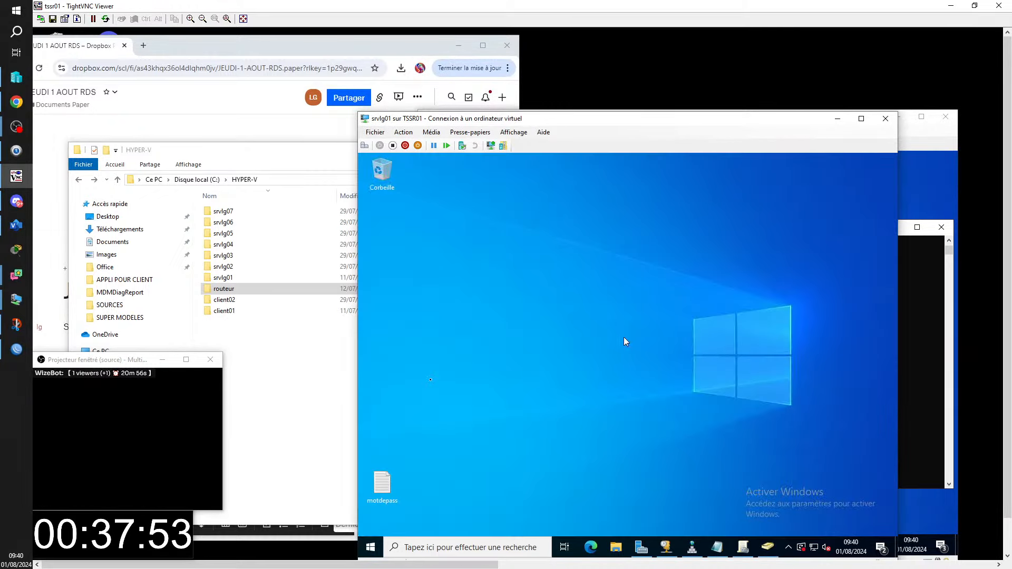
- Check Ethernet's IPv4 settings (192.168.1.1, gateway 192.168.1.254) via ncpa.cpl, then switch to srvlg02
key("super+r")
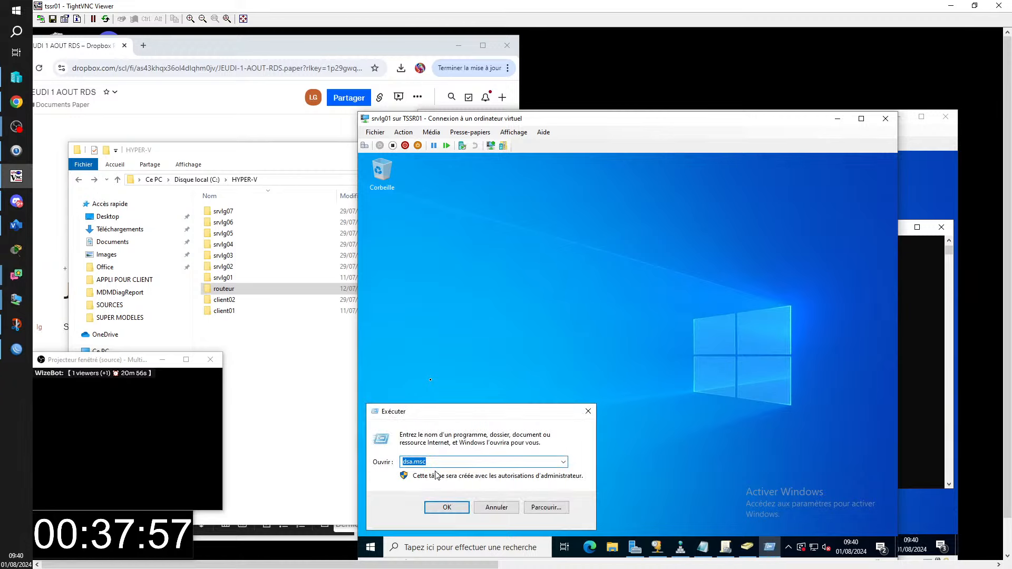
type("ncpa")
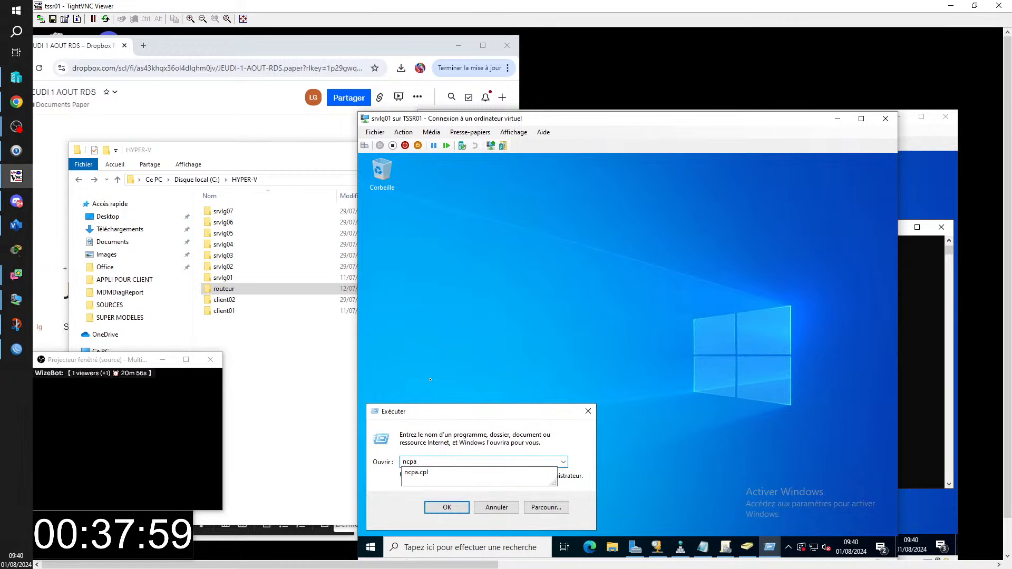
type(".cpl")
key("Return")
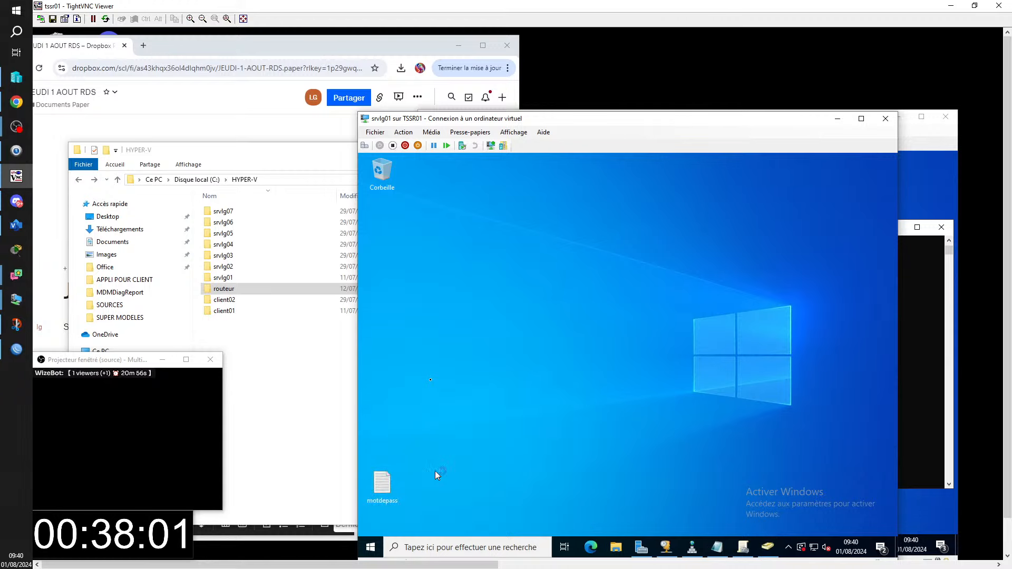
right_click(480, 267)
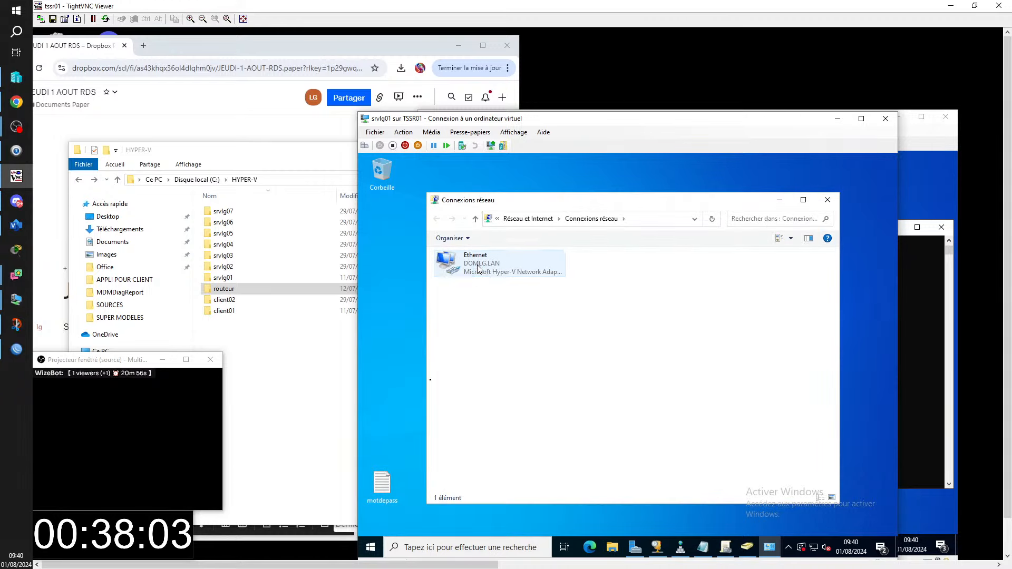
left_click(499, 365)
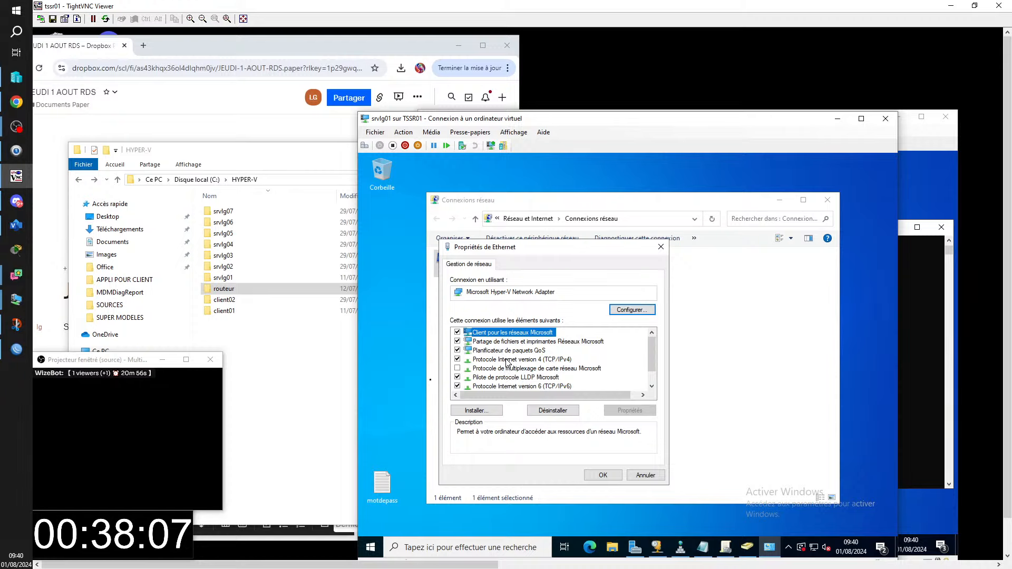
double_click(506, 360)
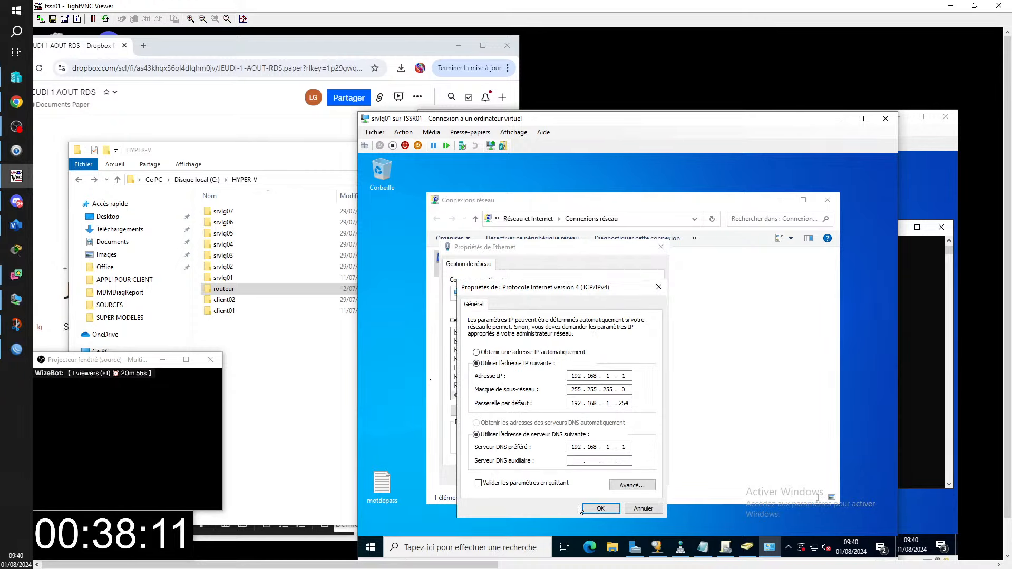
left_click(595, 508)
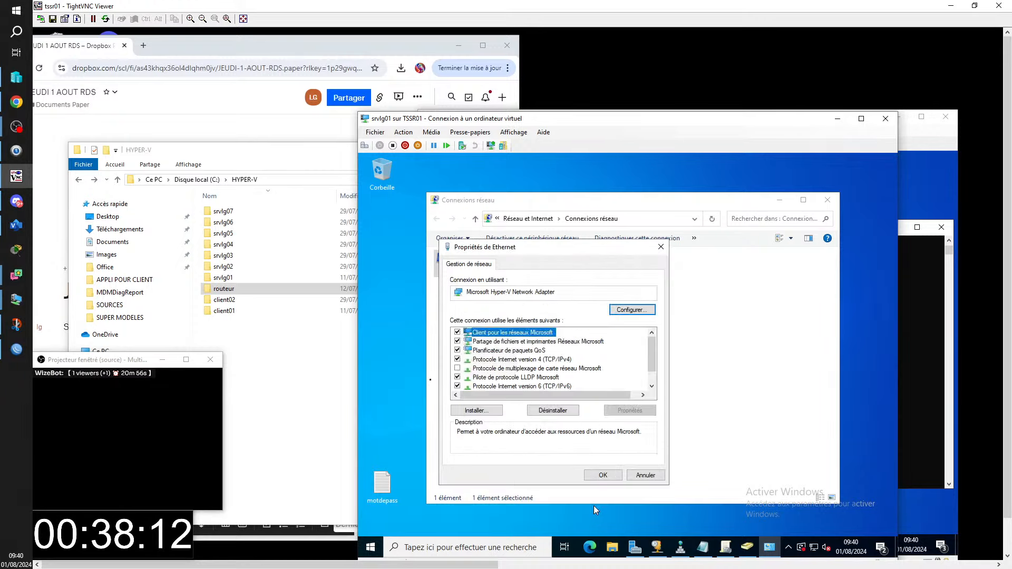
left_click(605, 477)
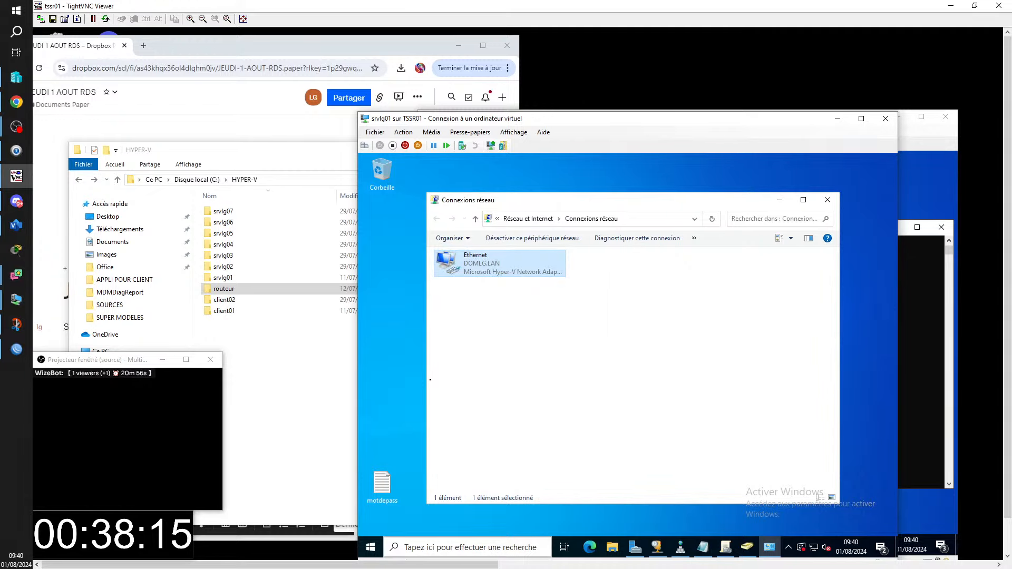
left_click(459, 560)
left_click(246, 534)
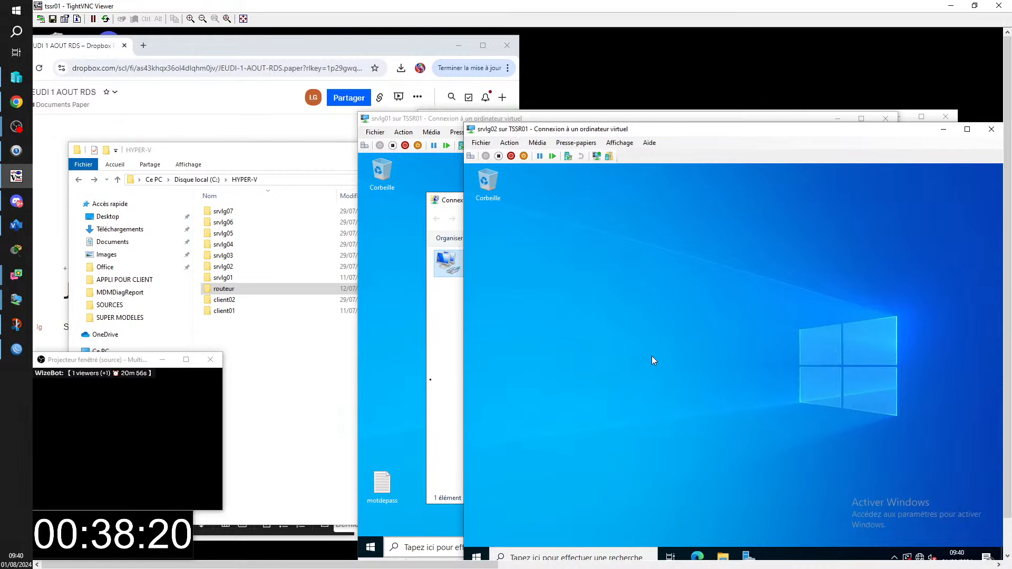
- Verify srvlg02's Ethernet IPv4 (192.168.1.2, gateway 192.168.1.254, DNS 192.168.1.1), then bring srvlg03 forward
key("super+r")
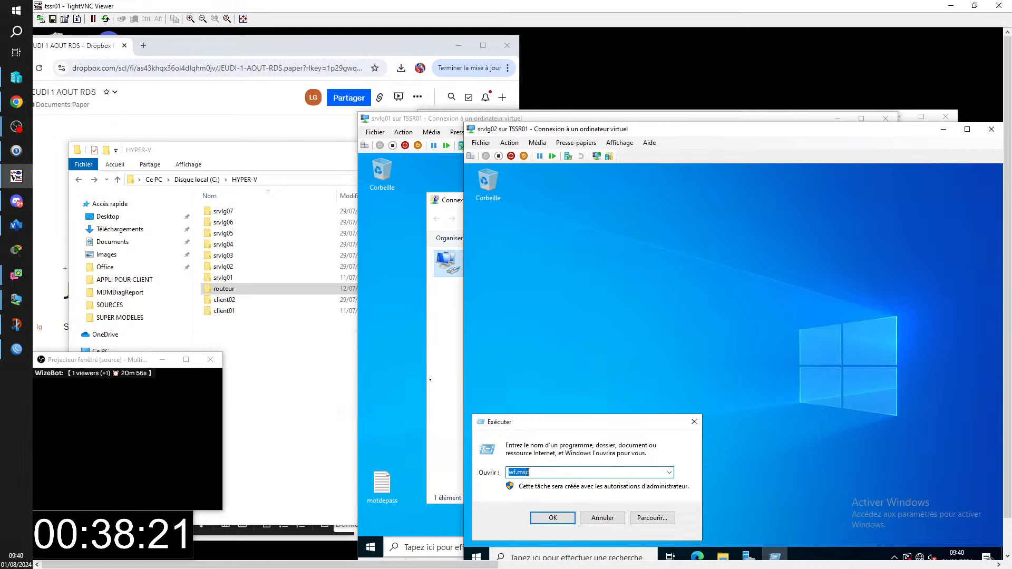
type("ncpa")
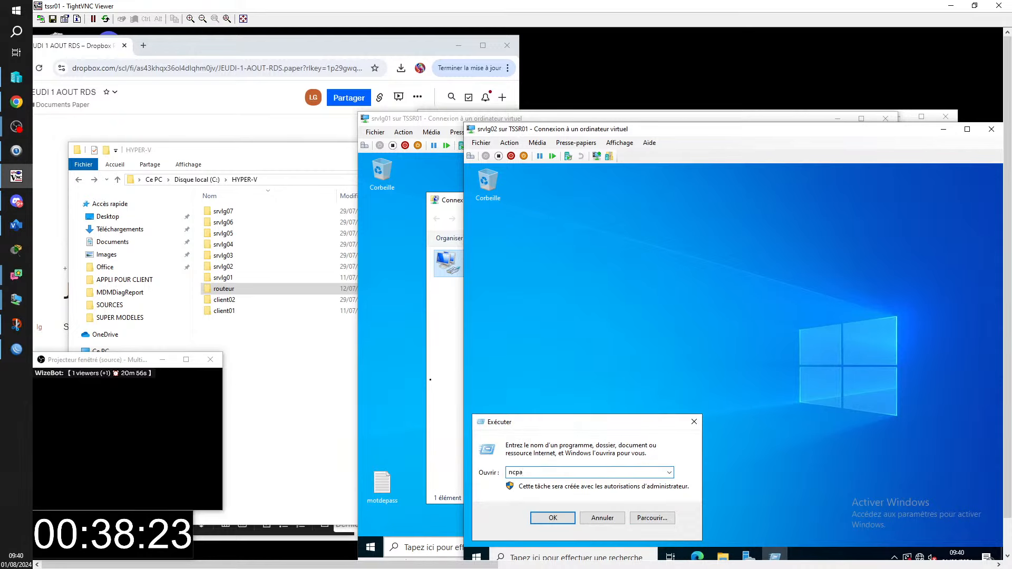
type(".cpl")
key("Return")
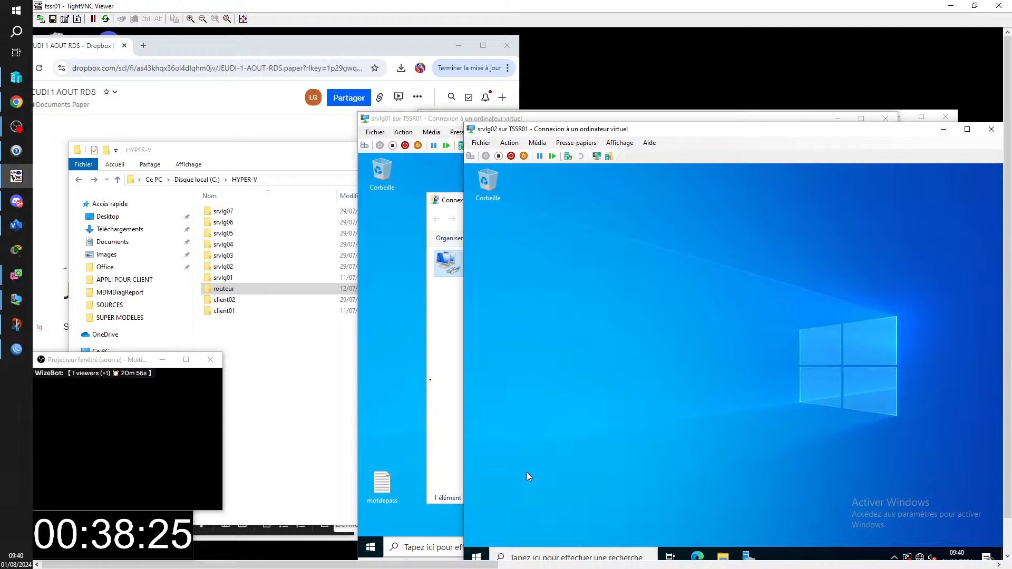
left_click(585, 272)
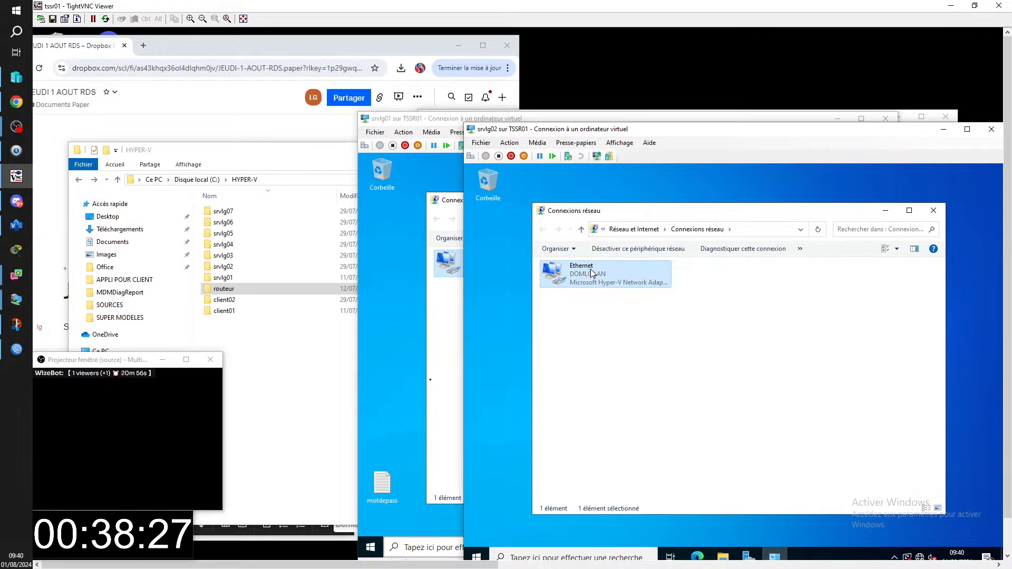
right_click(589, 270)
left_click(632, 370)
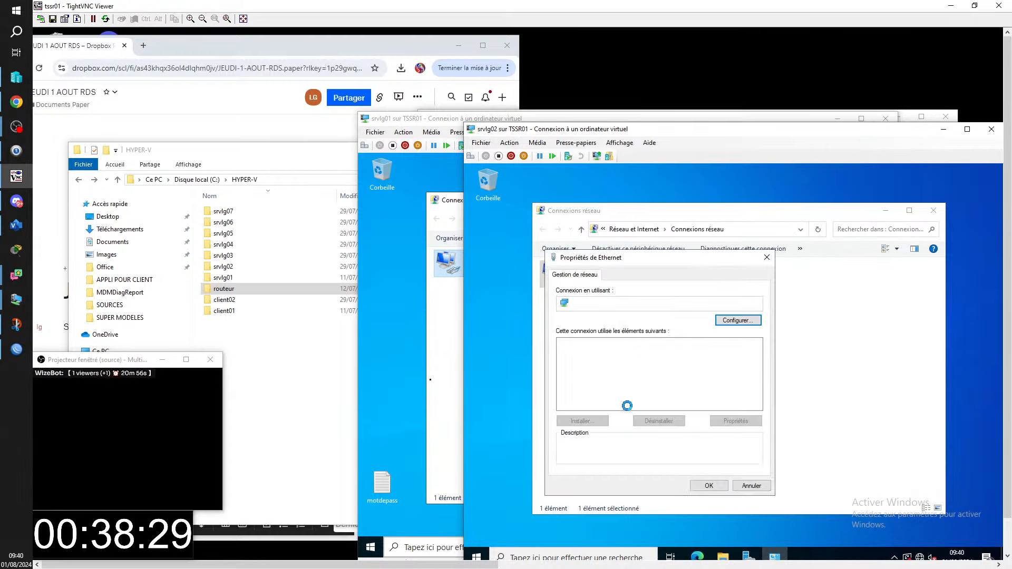
double_click(616, 370)
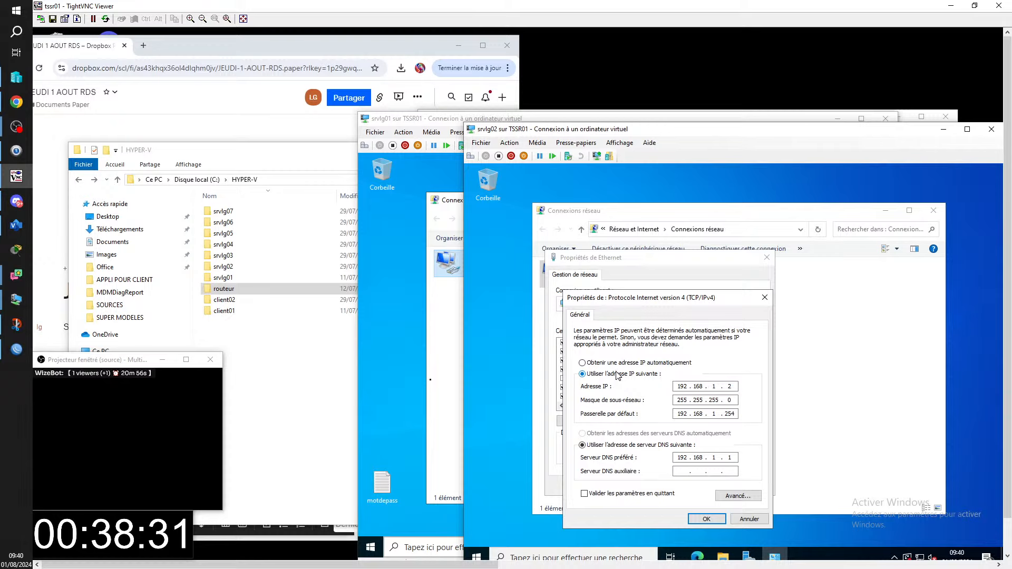
left_click(700, 520)
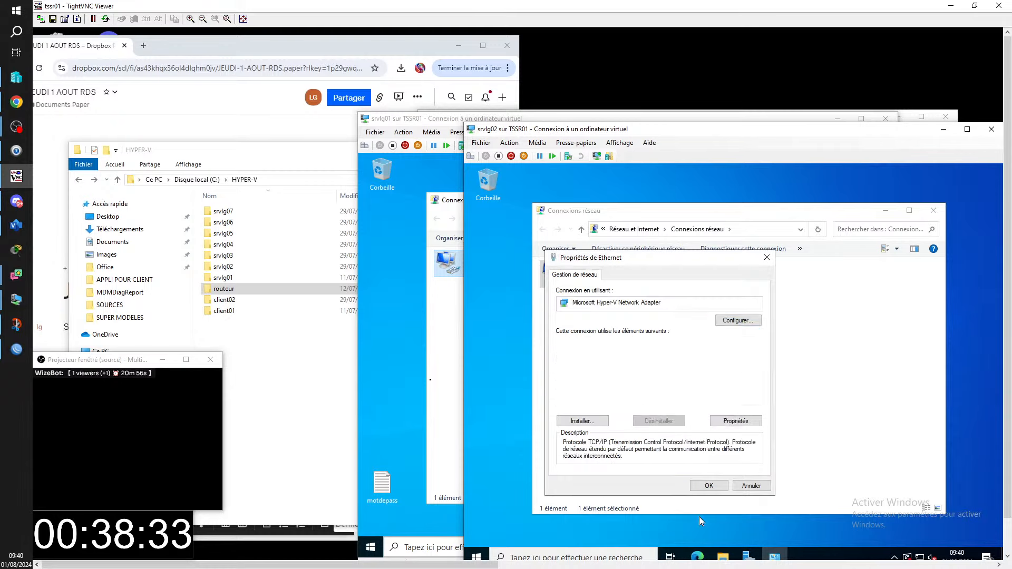
left_click(701, 487)
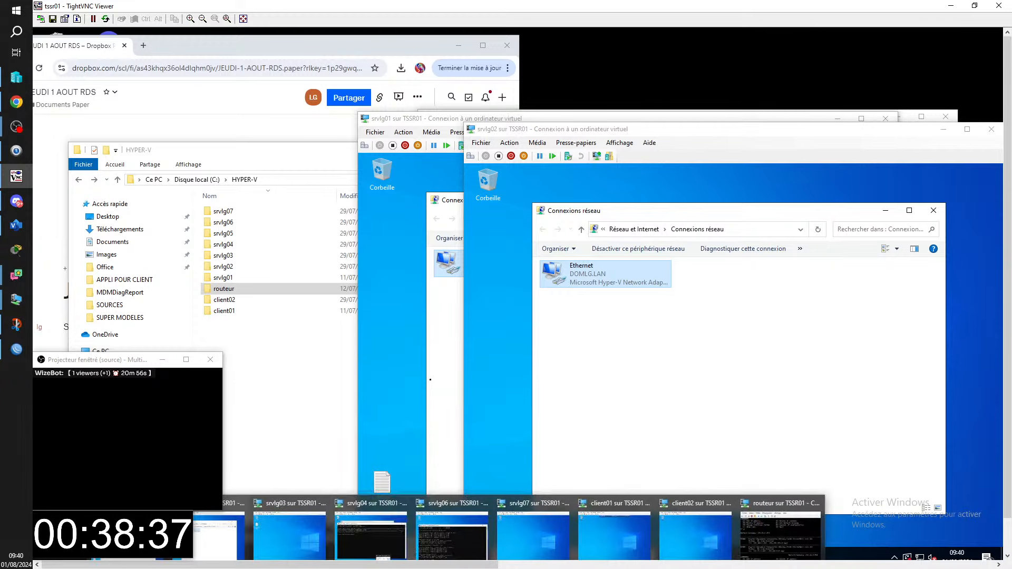
left_click(282, 535)
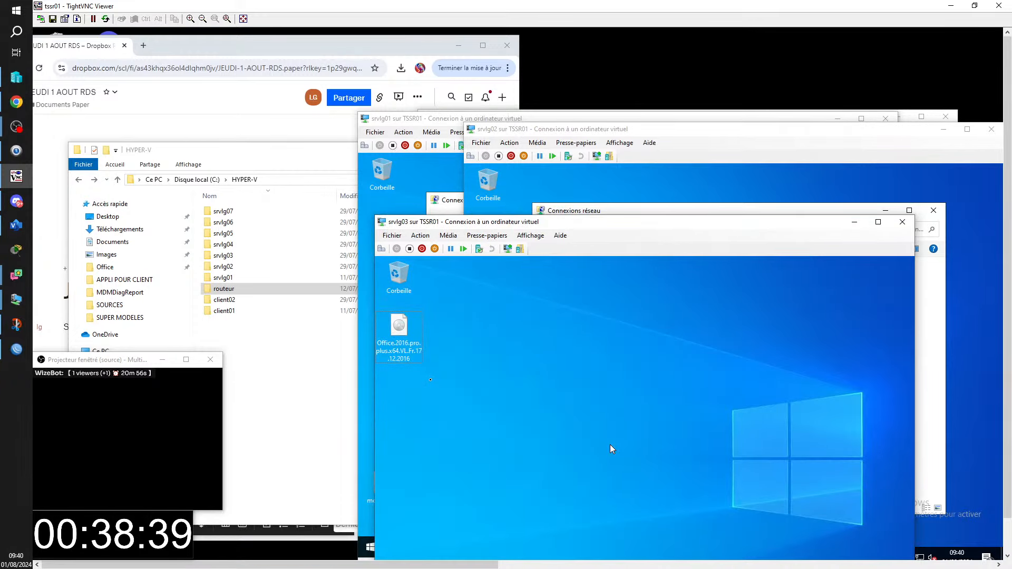
- Open srvlg03's Ethernet IPv4 properties from Network Connections
key("super+r")
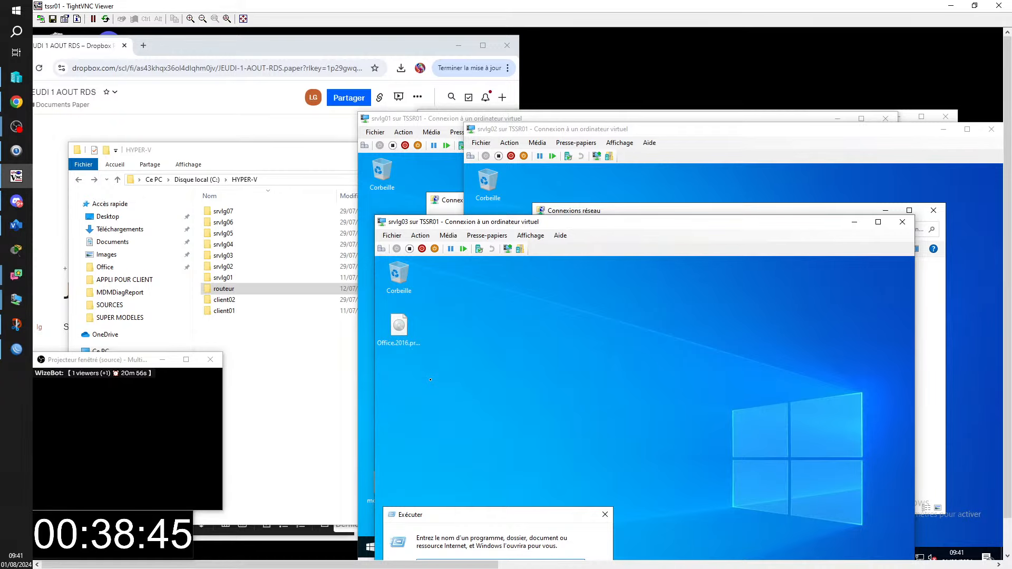
key("Return")
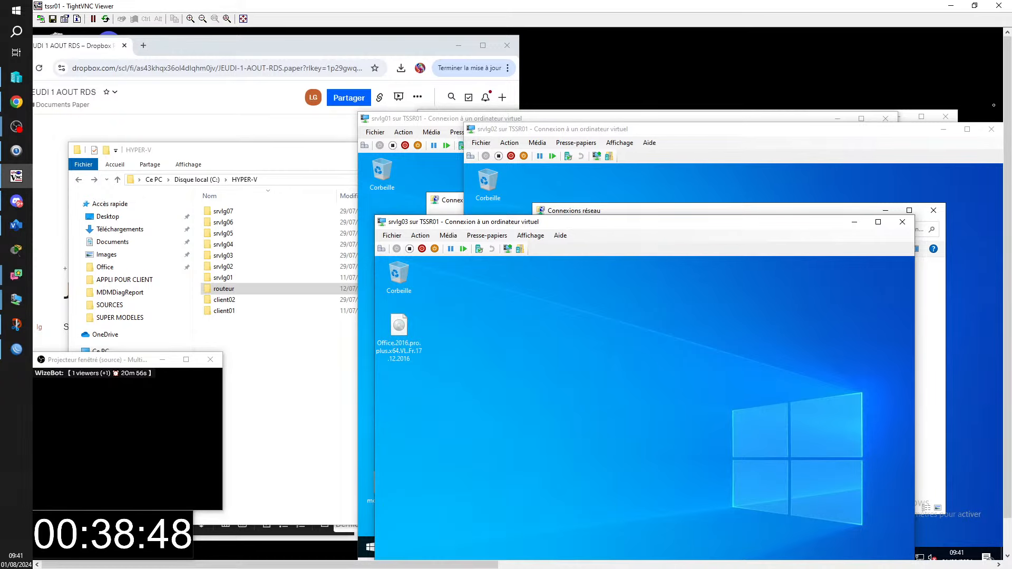
left_click_drag(1006, 137, 1006, 211)
left_click_drag(658, 182, 644, 114)
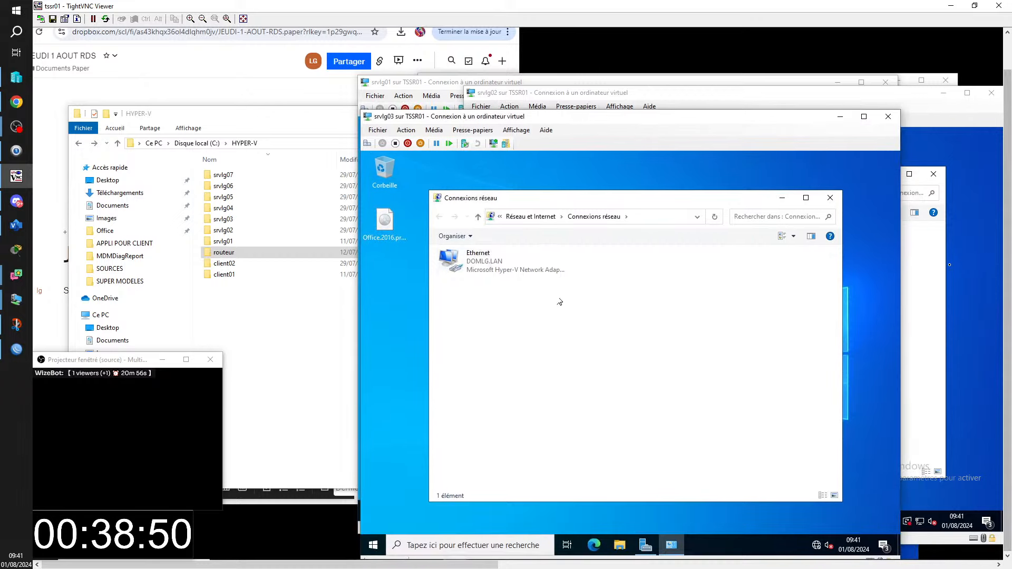
left_click(484, 268)
right_click(484, 270)
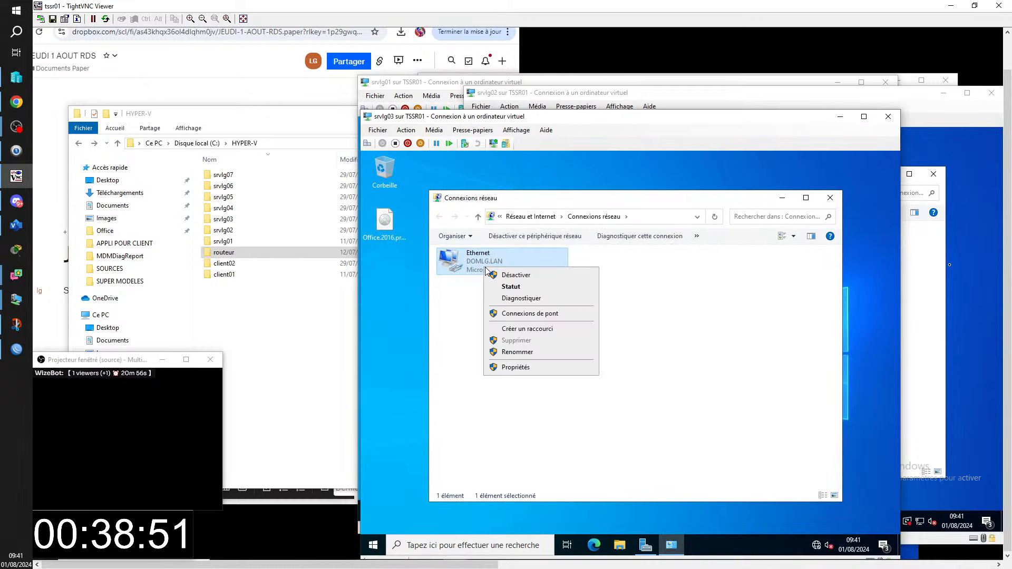
left_click(520, 368)
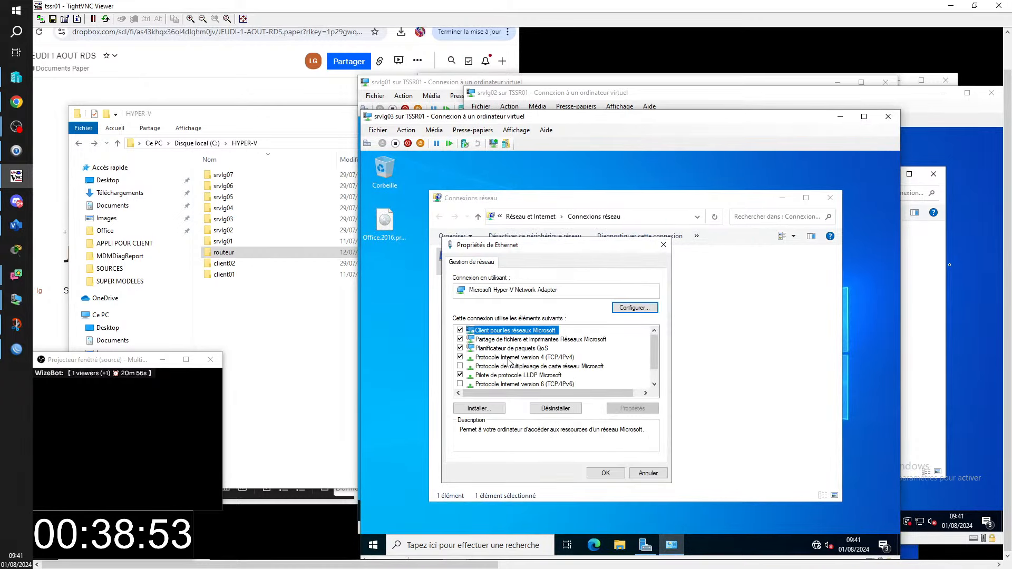
double_click(509, 357)
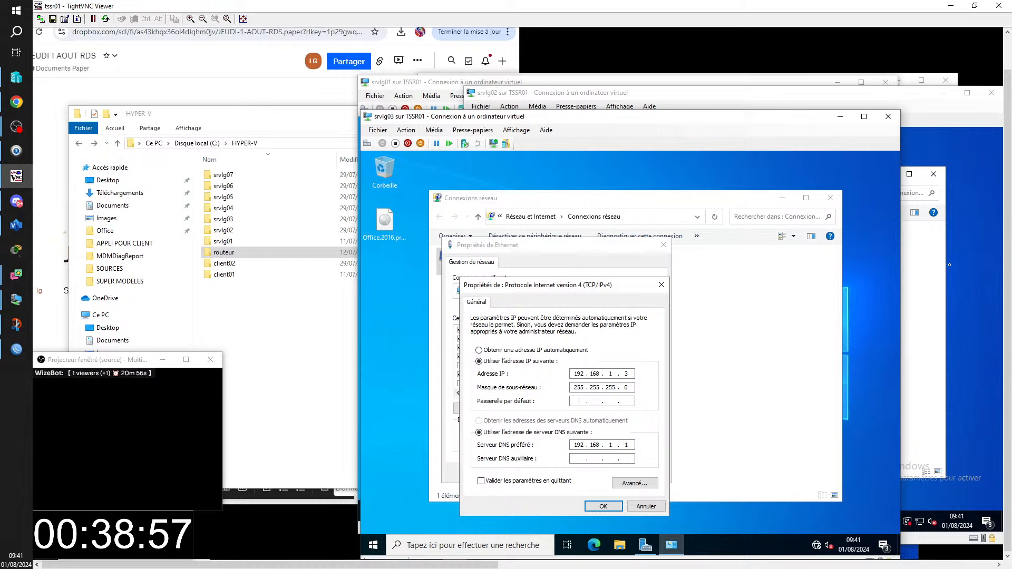
- Enter default gateway 192.168.1.254, fixing a mistyped octet, and apply both dialogs
type("92 . 216 . 8")
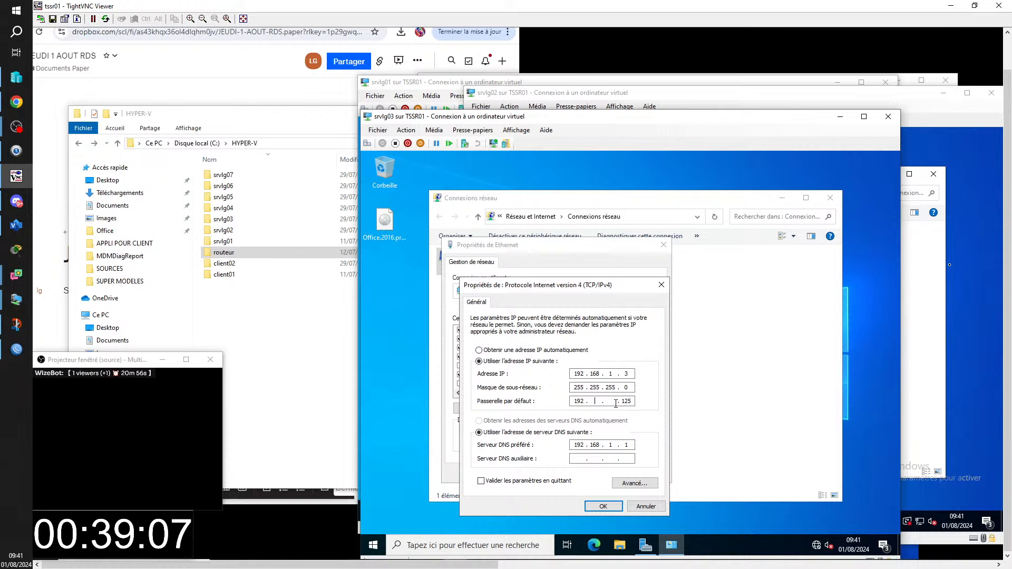
type("68")
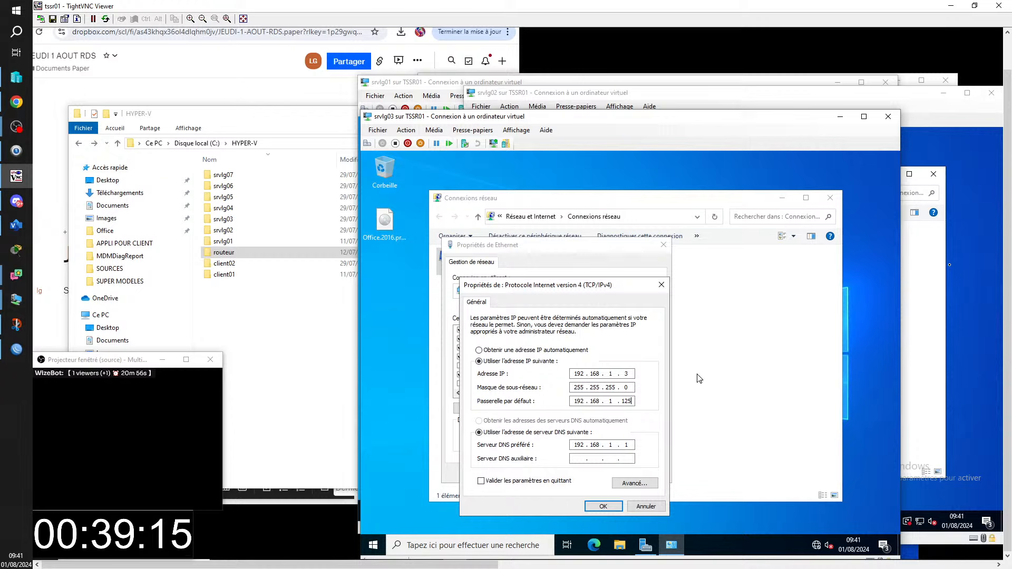
key("BackSpace")
key("BackSpace")
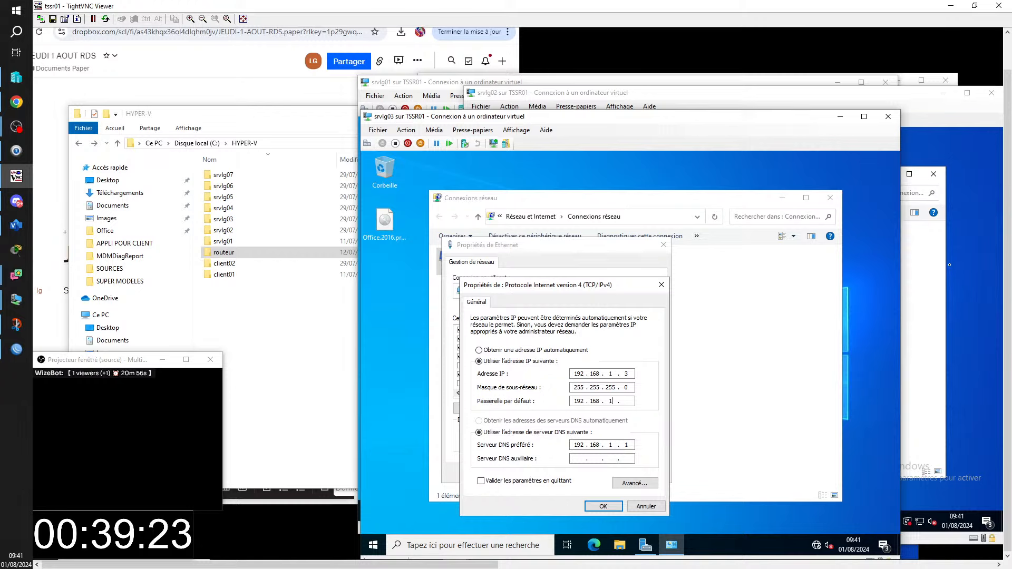
type(". 254")
left_click(608, 507)
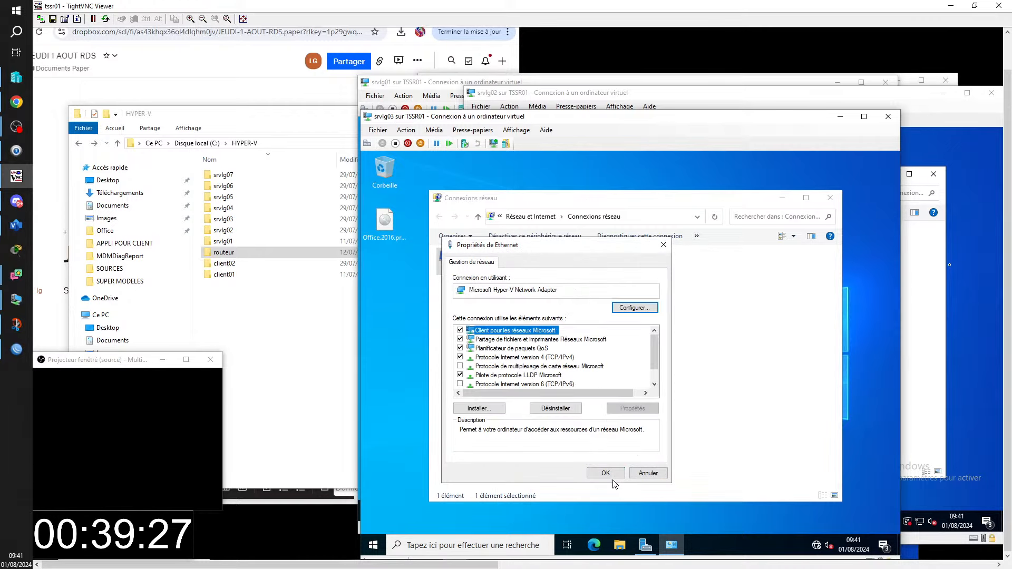
left_click(611, 476)
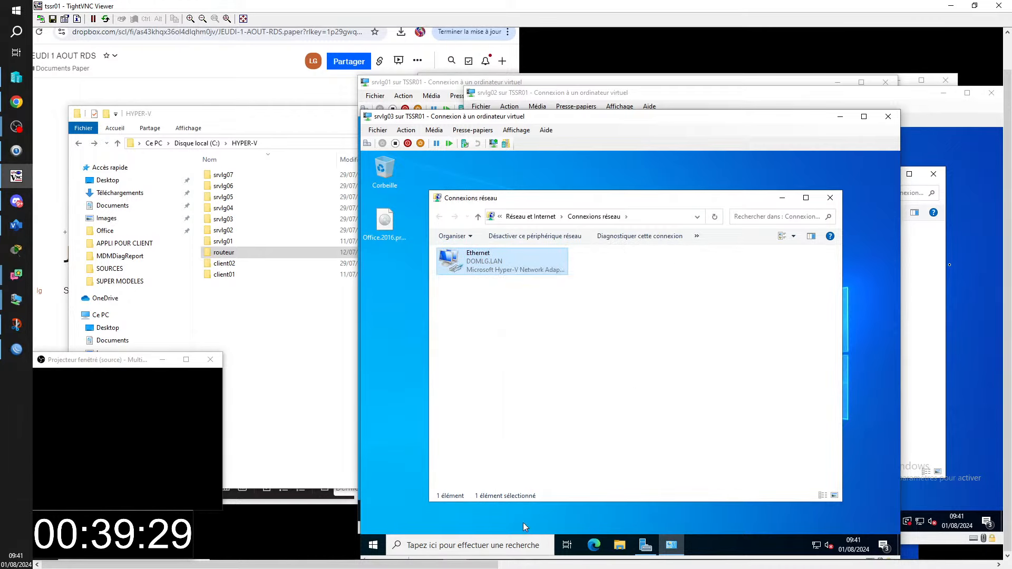
left_click(454, 550)
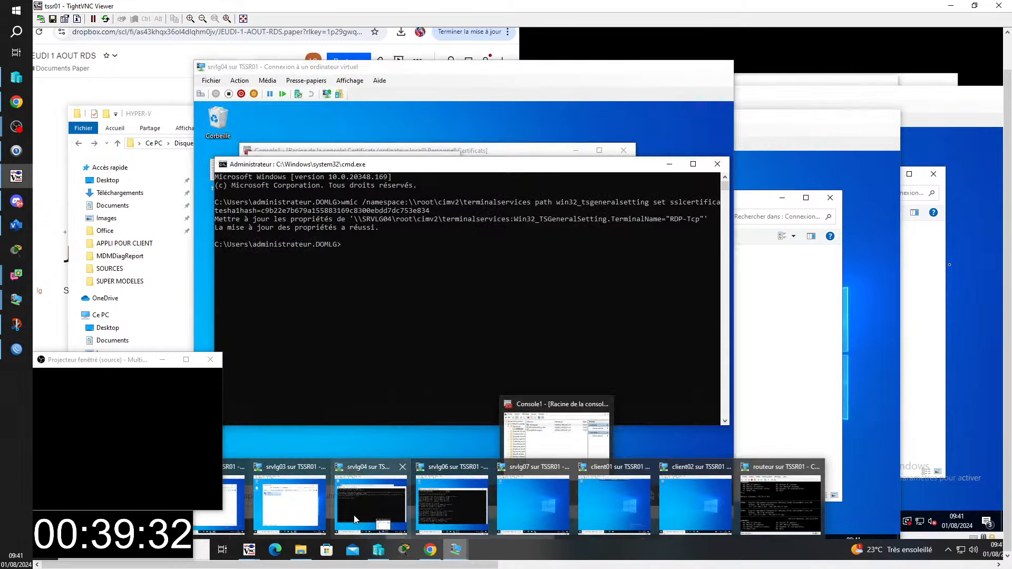
- On srvlg04, open the Ethernet adapter's IPv4 properties via ncpa.cpl
left_click(370, 503)
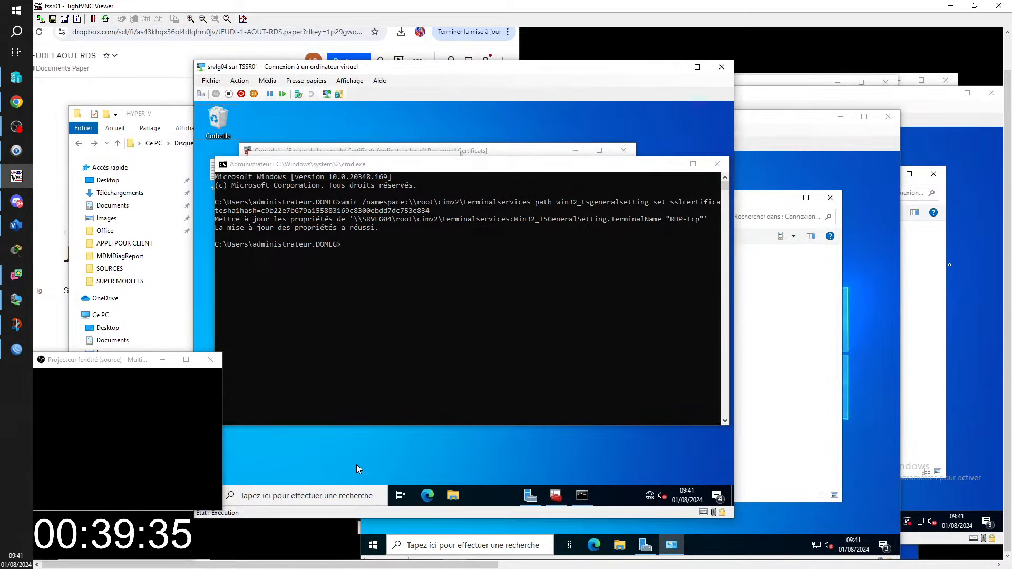
key("super+r")
type("n")
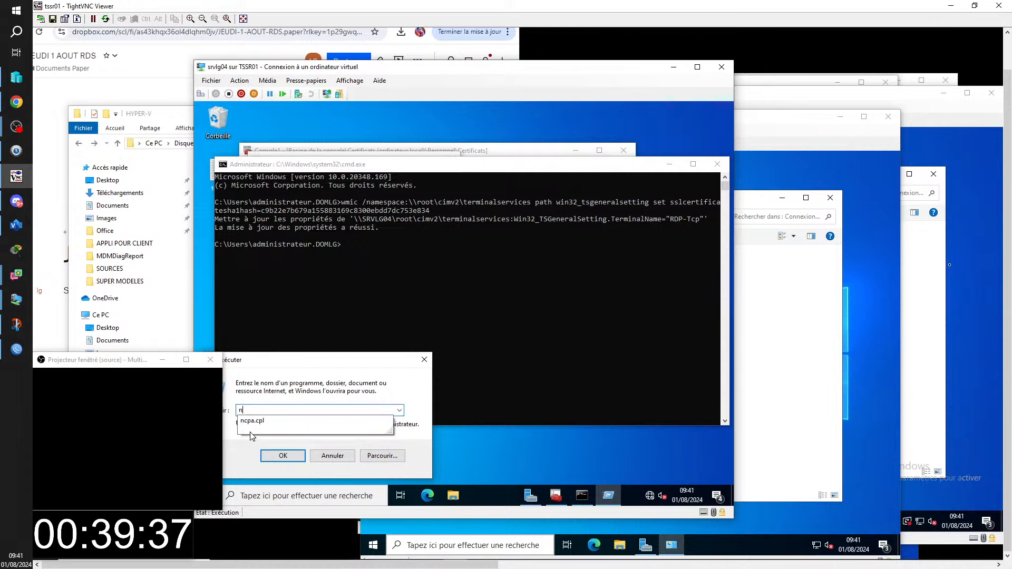
type("cp")
type(".cpl")
key("Return")
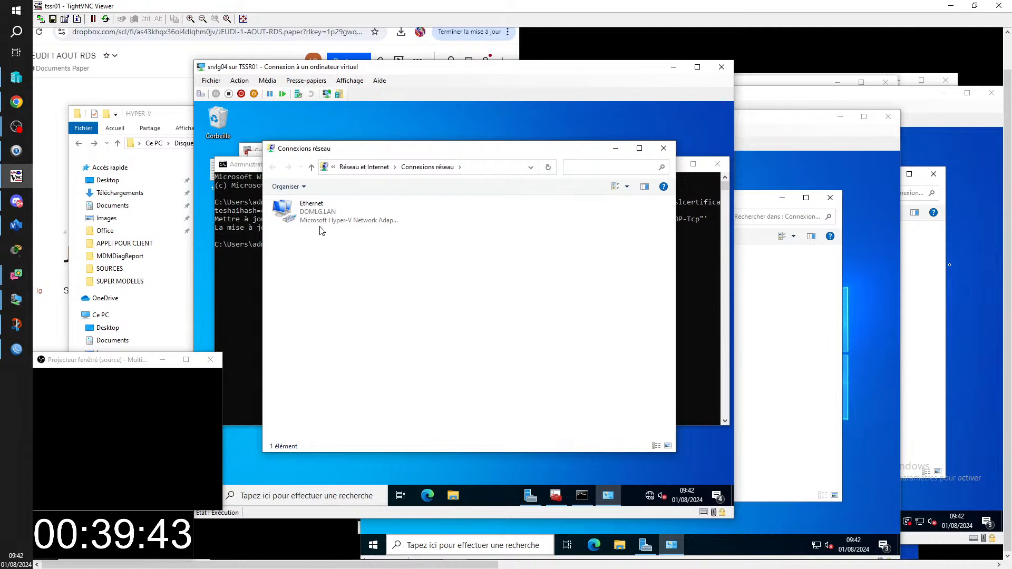
right_click(321, 221)
left_click(356, 316)
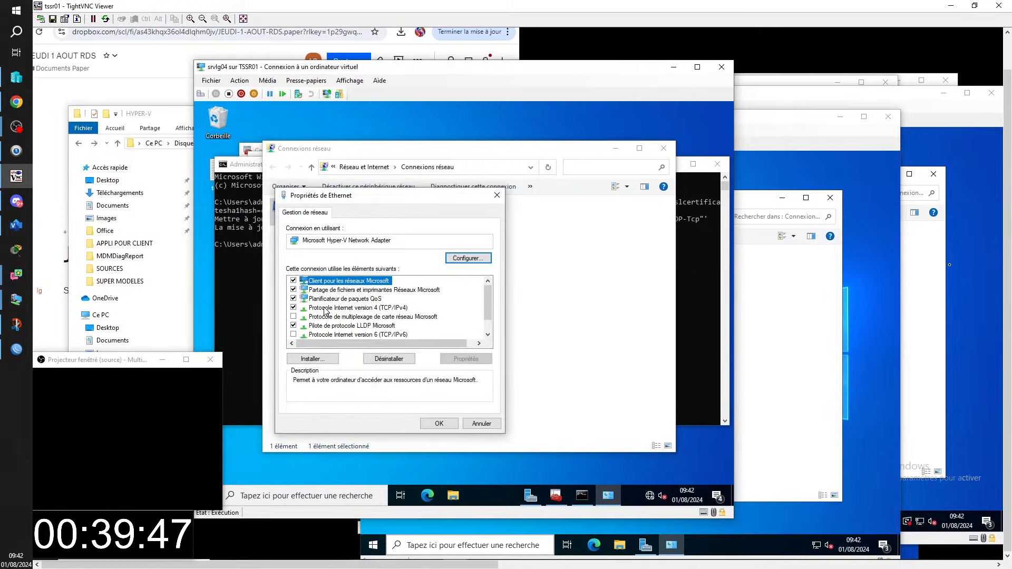
double_click(324, 308)
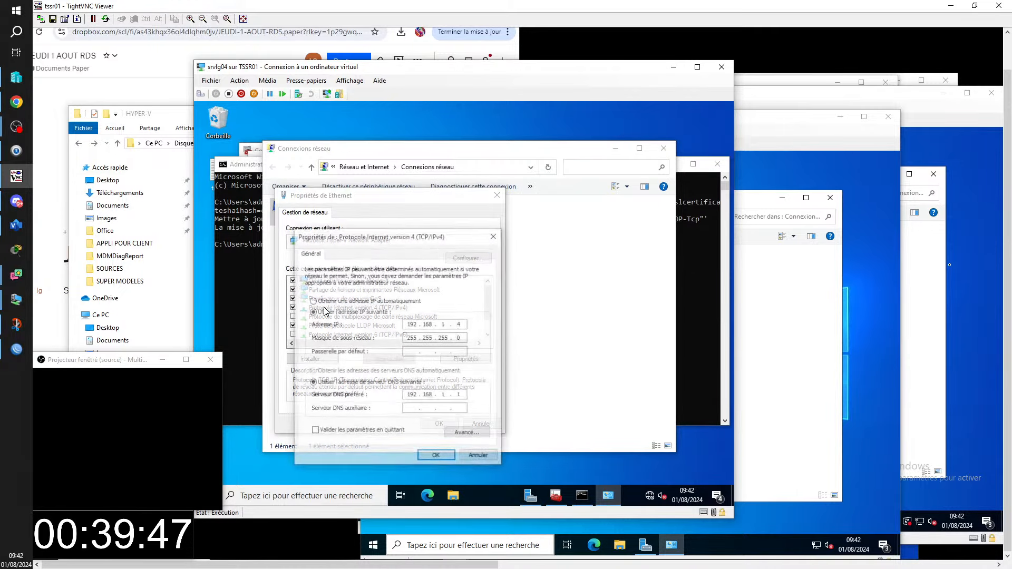
- Set default gateway 192.168.1.254, apply both dialogs, and minimize Network Connections
left_click(413, 353)
type("1")
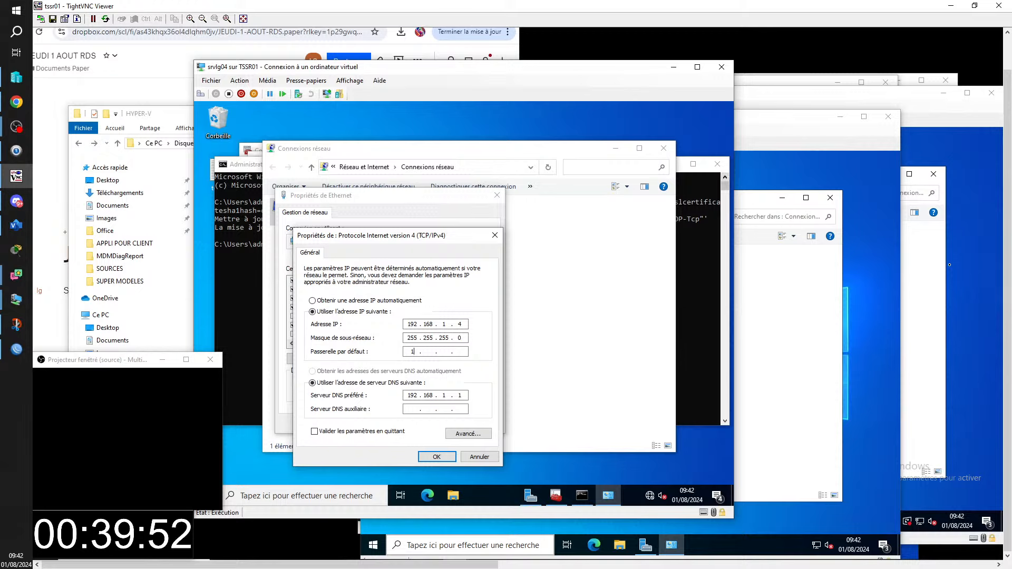
type("92 . 168 . 1 . 254")
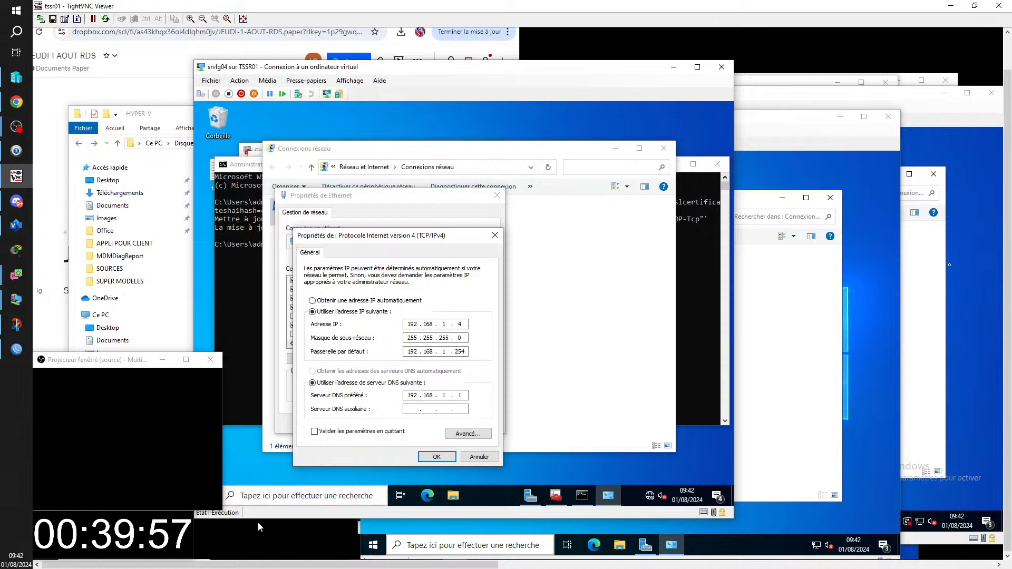
left_click(428, 460)
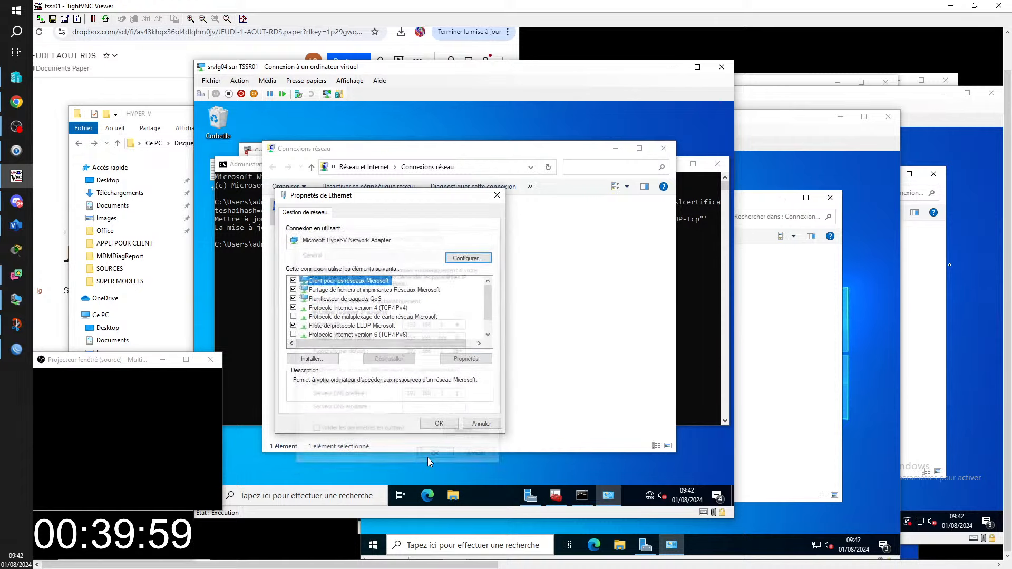
left_click(440, 424)
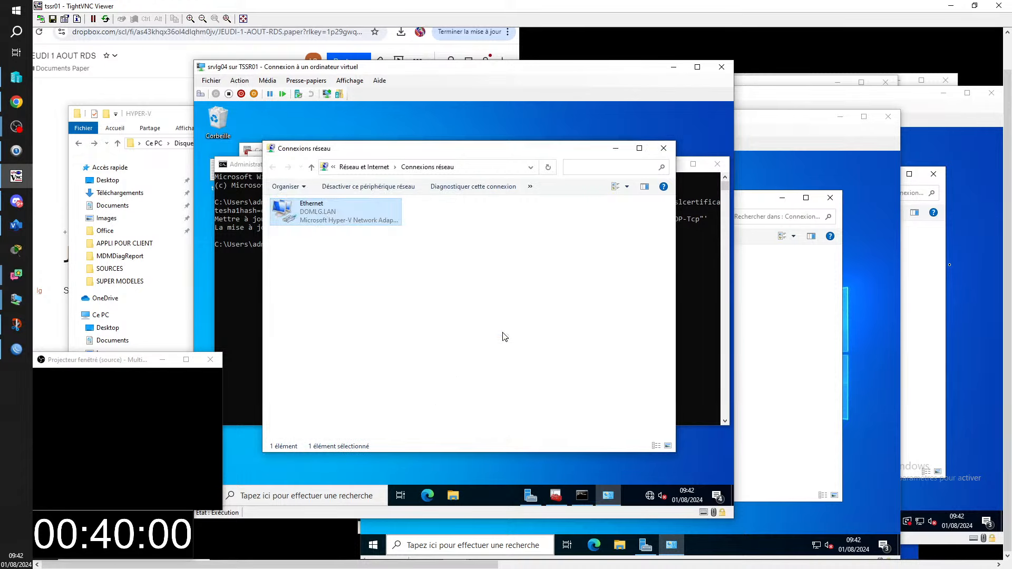
left_click(615, 148)
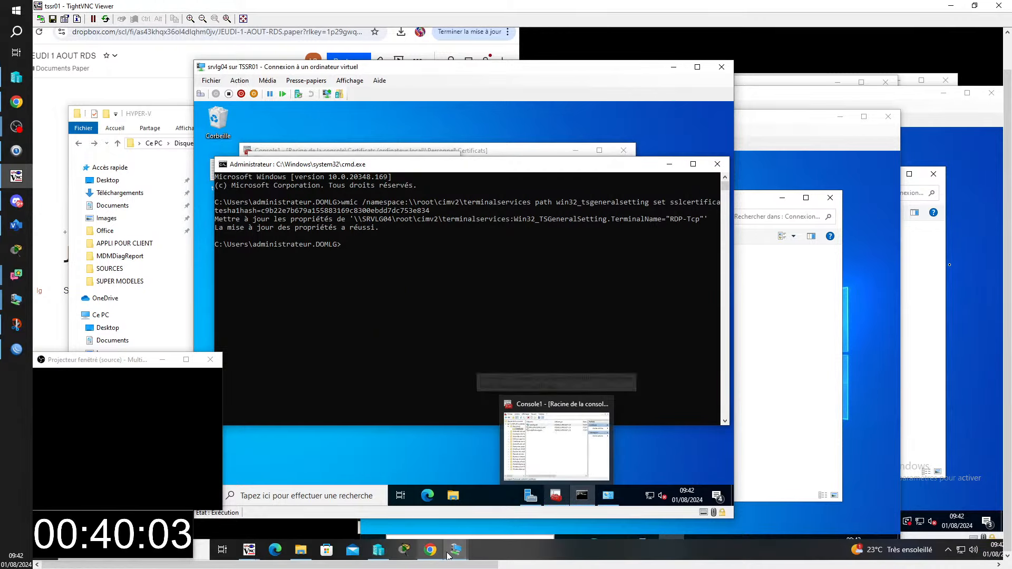
- Connect to srvlg05 from Hyper-V Manager, dismiss the display prompt, and move its console into view
mouse_move(454, 548)
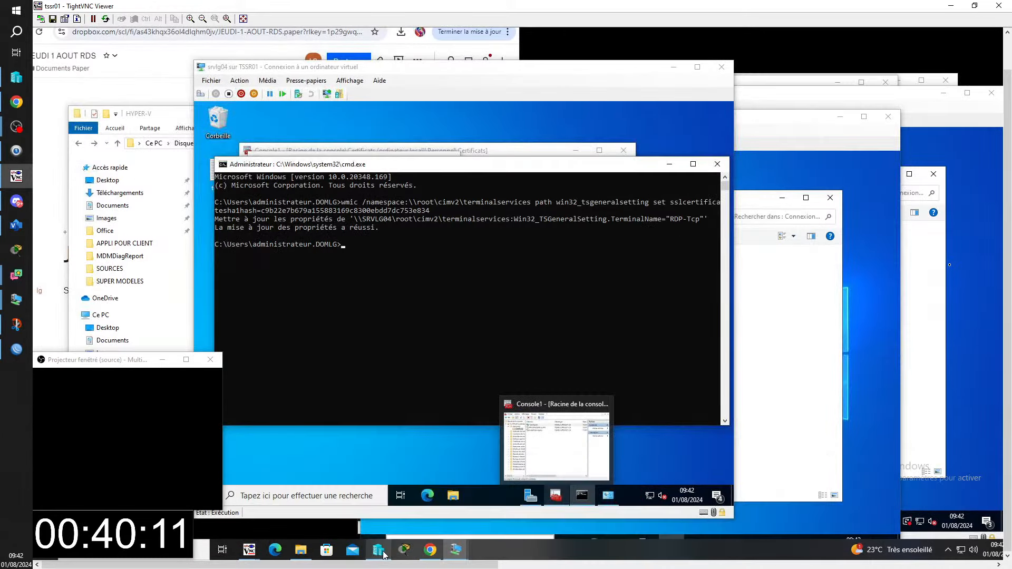
left_click(383, 554)
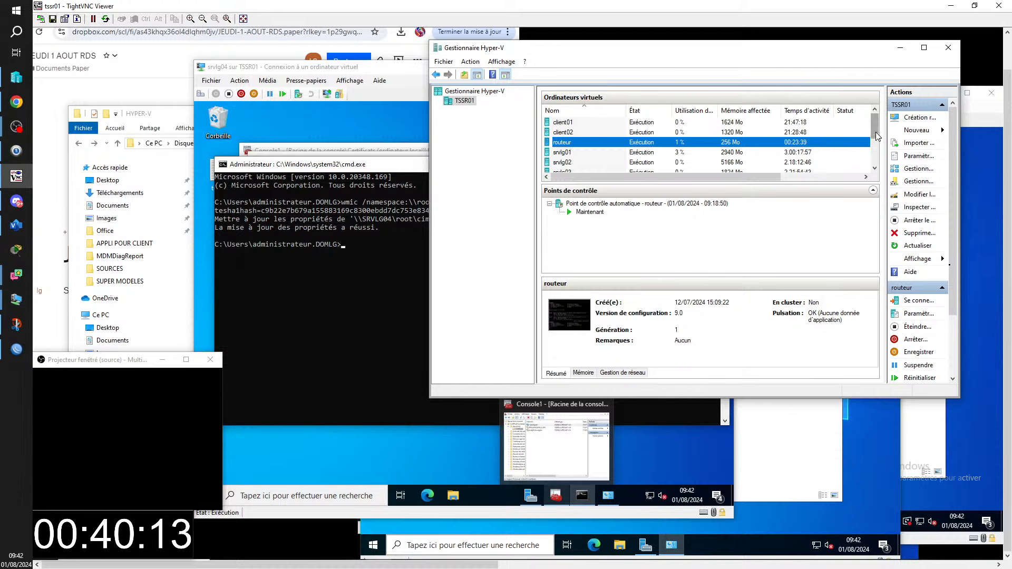
left_click_drag(877, 135, 880, 150)
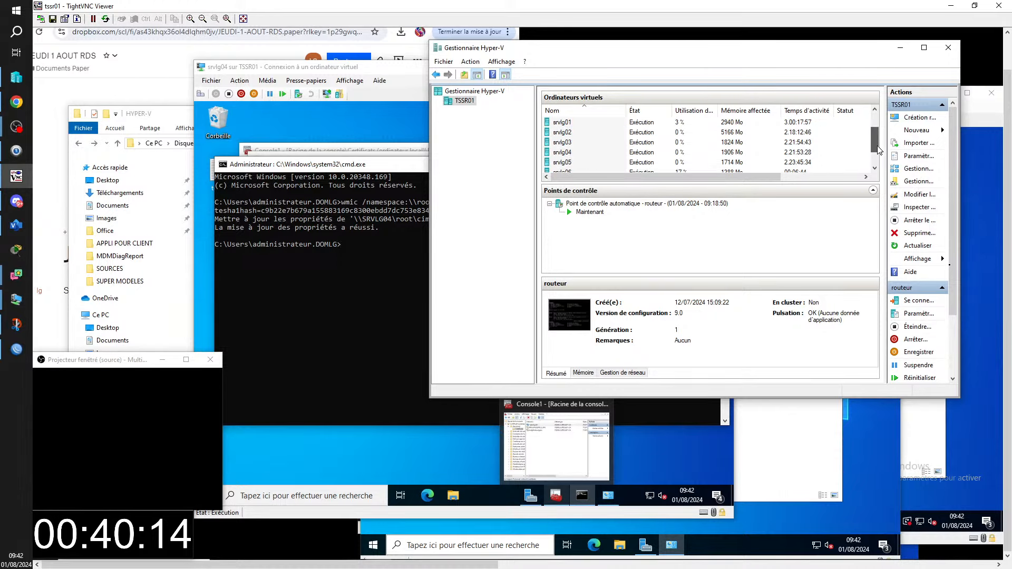
left_click(638, 164)
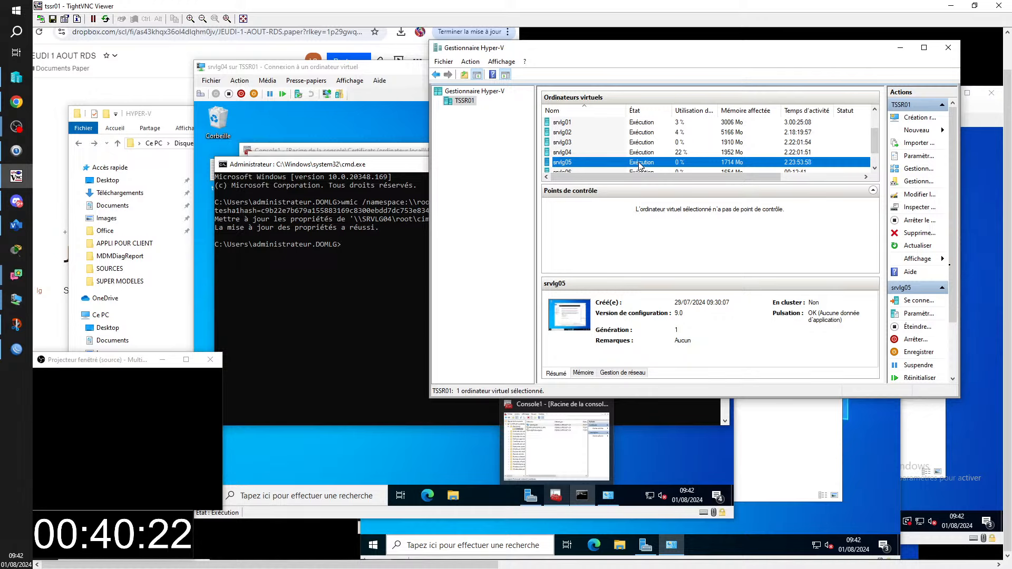
double_click(642, 167)
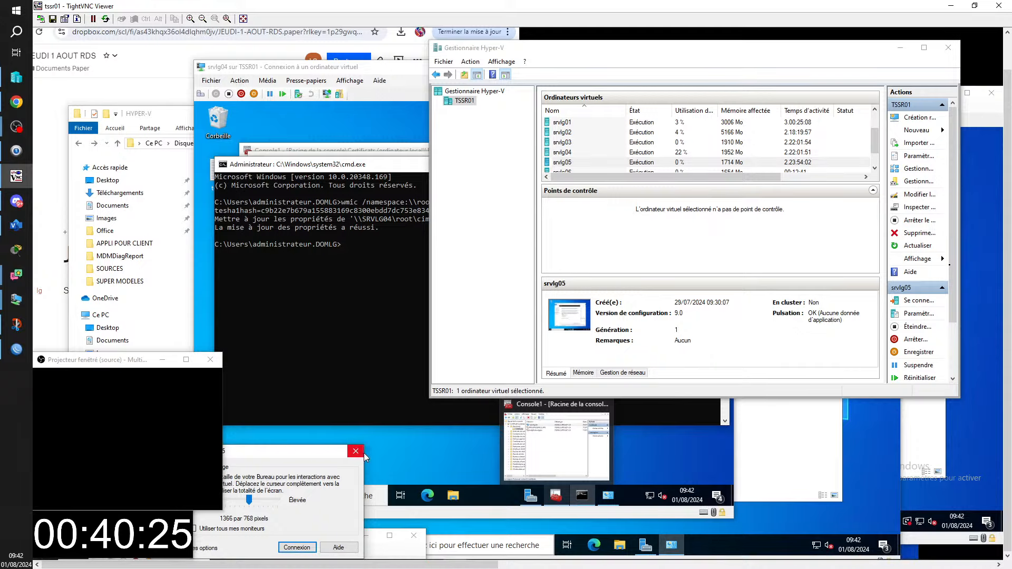
left_click(356, 451)
left_click_drag(257, 537, 662, 44)
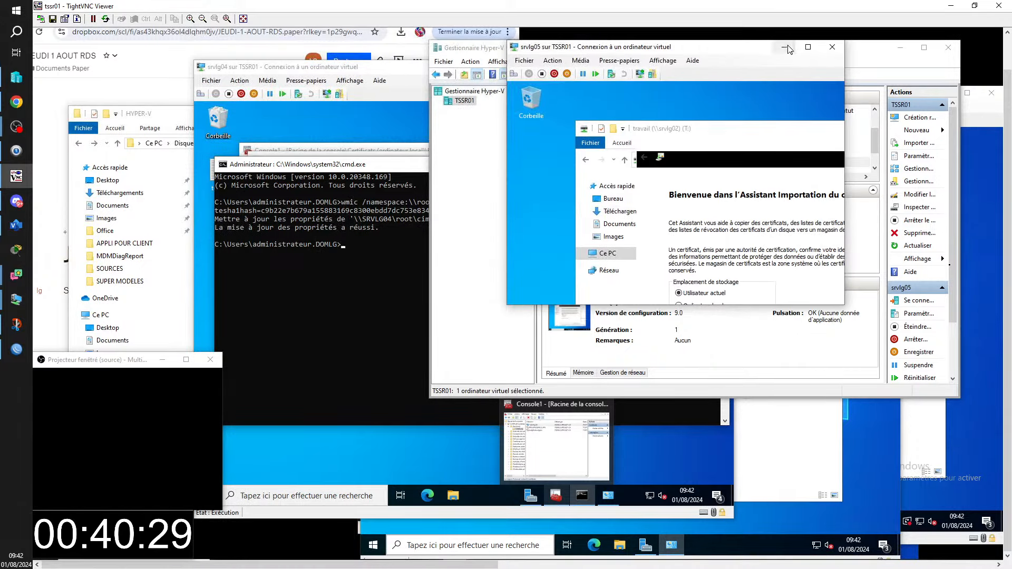
- Maximize the srvlg05 console, close the certificate import wizard and minimize File Explorer
left_click(808, 47)
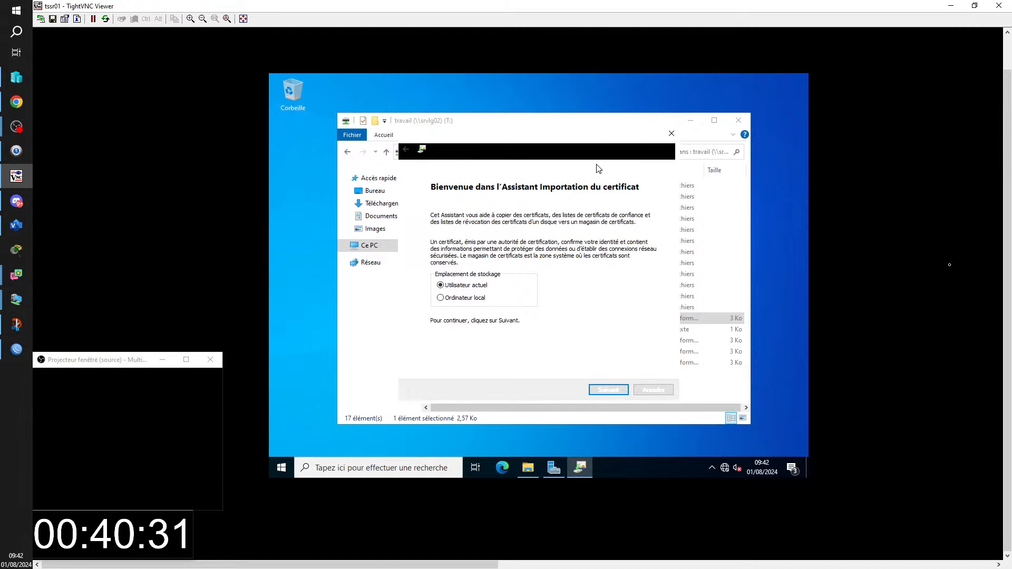
left_click(672, 97)
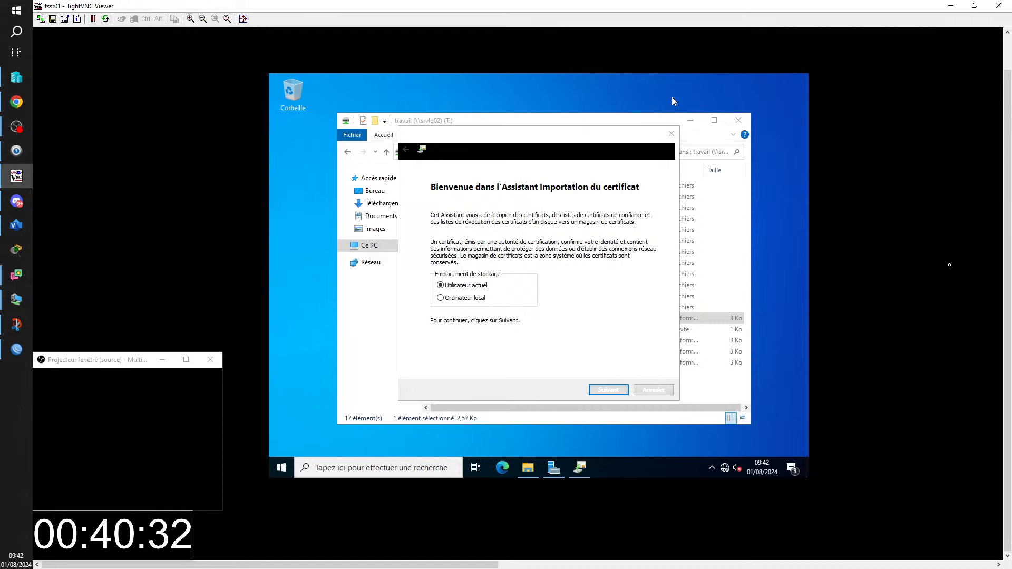
left_click(671, 133)
left_click(691, 120)
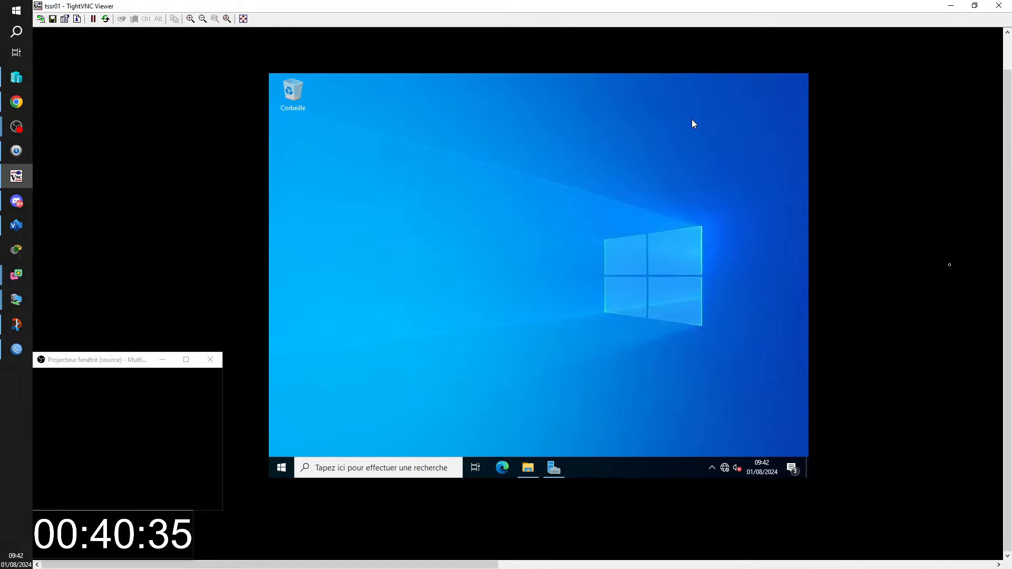
- Through ncpa.cpl, set srvlg05's Ethernet IPv4 default gateway to 192.168.1.254
key("super+r")
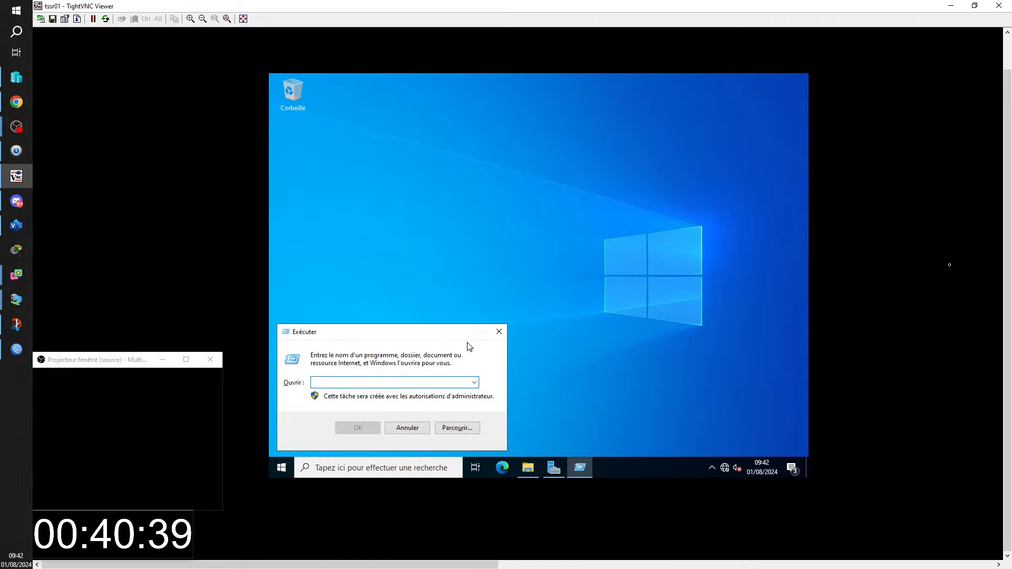
type("ncpa")
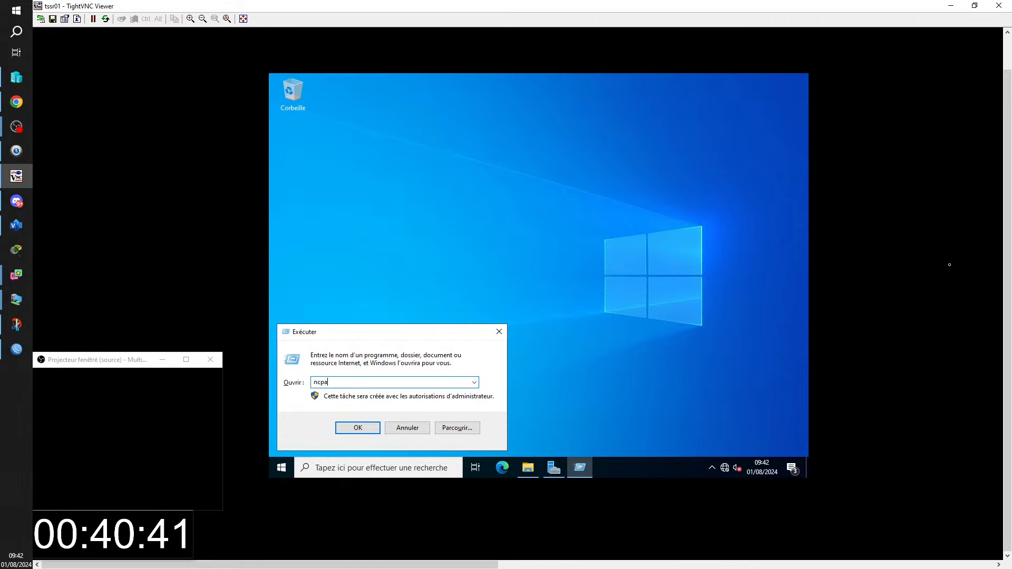
type(".cpl")
key("Return")
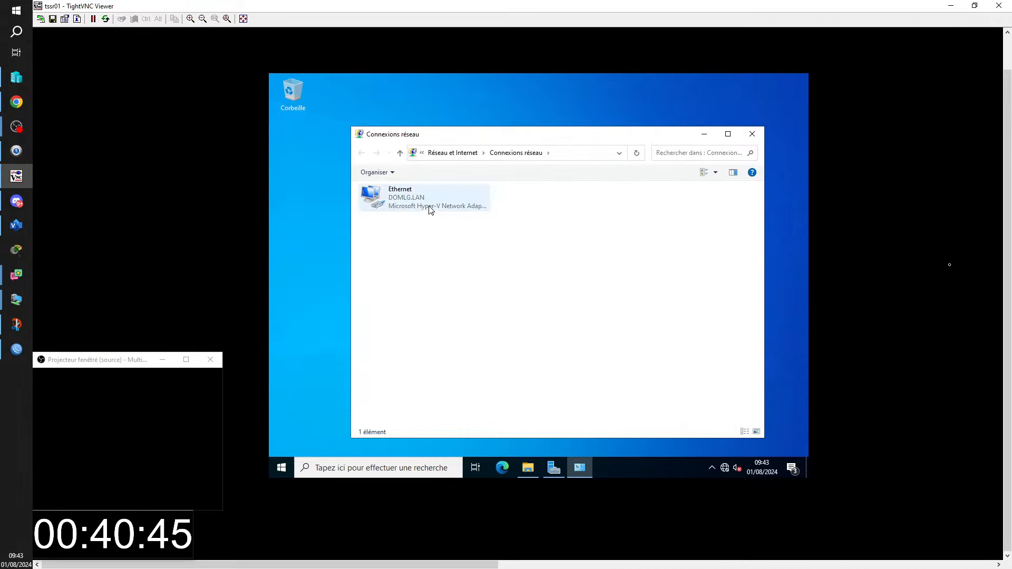
right_click(399, 200)
left_click(439, 302)
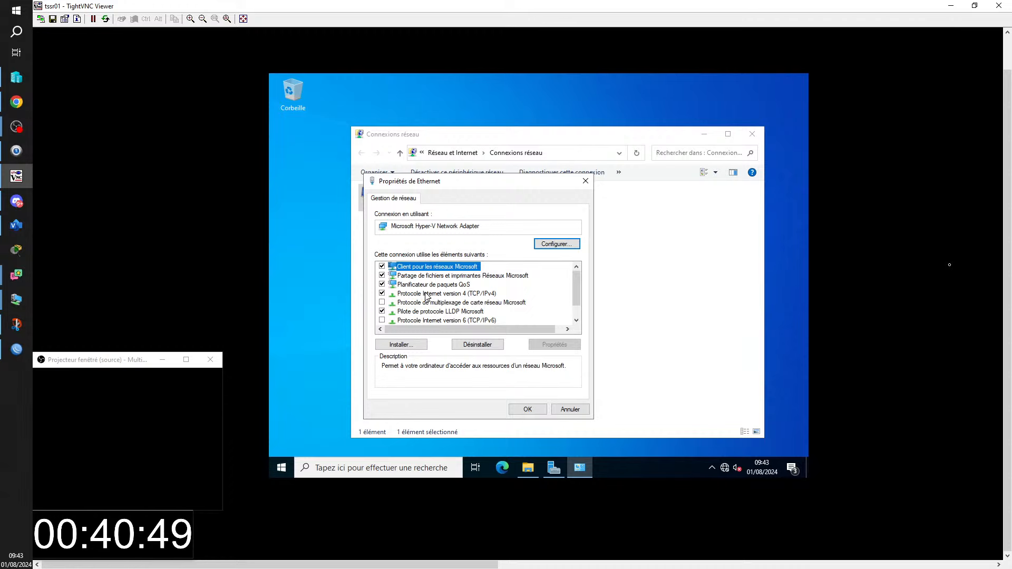
double_click(427, 293)
left_click(497, 334)
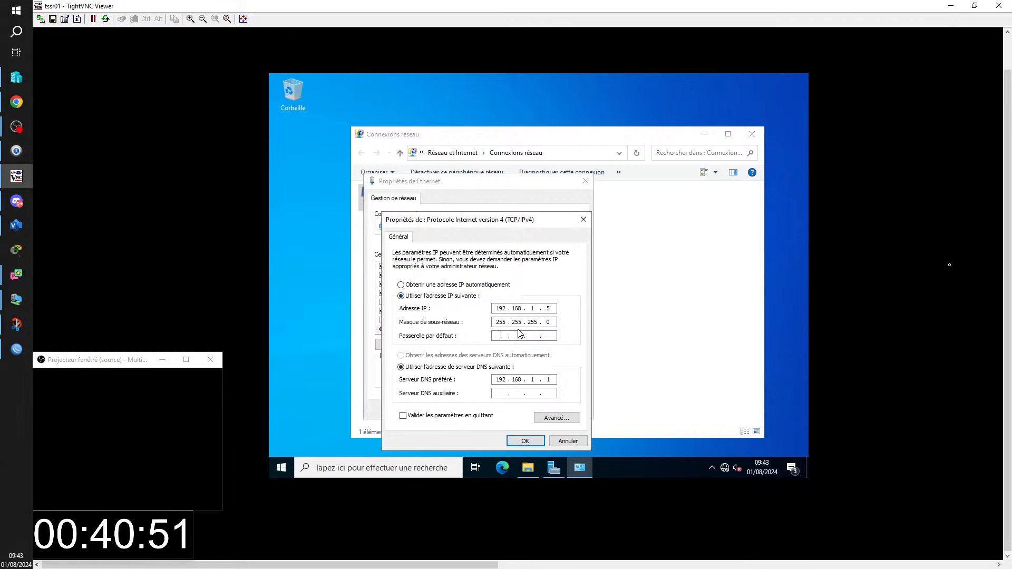
type("192 . 168 . 1 . 254")
left_click(526, 440)
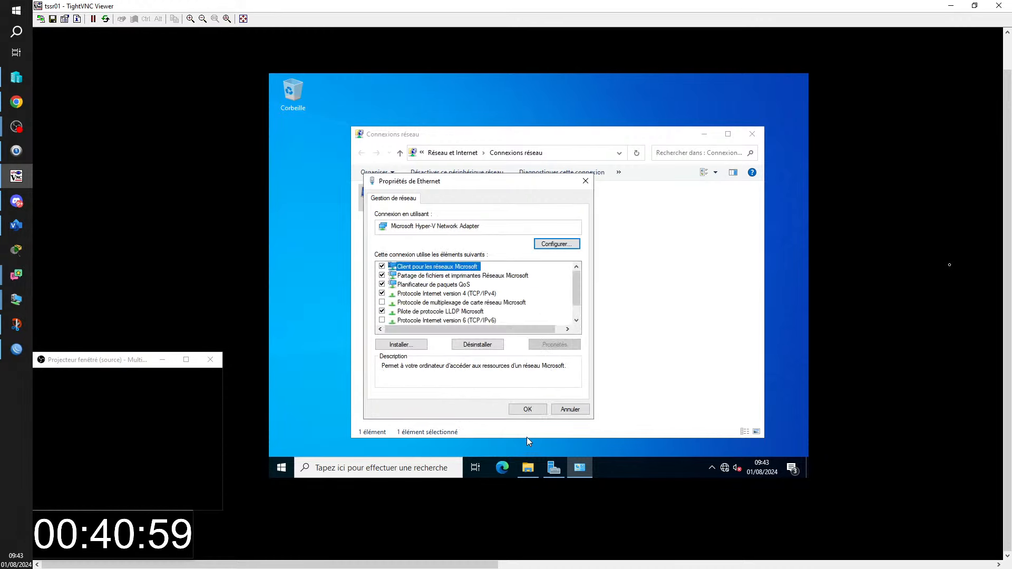
left_click(527, 409)
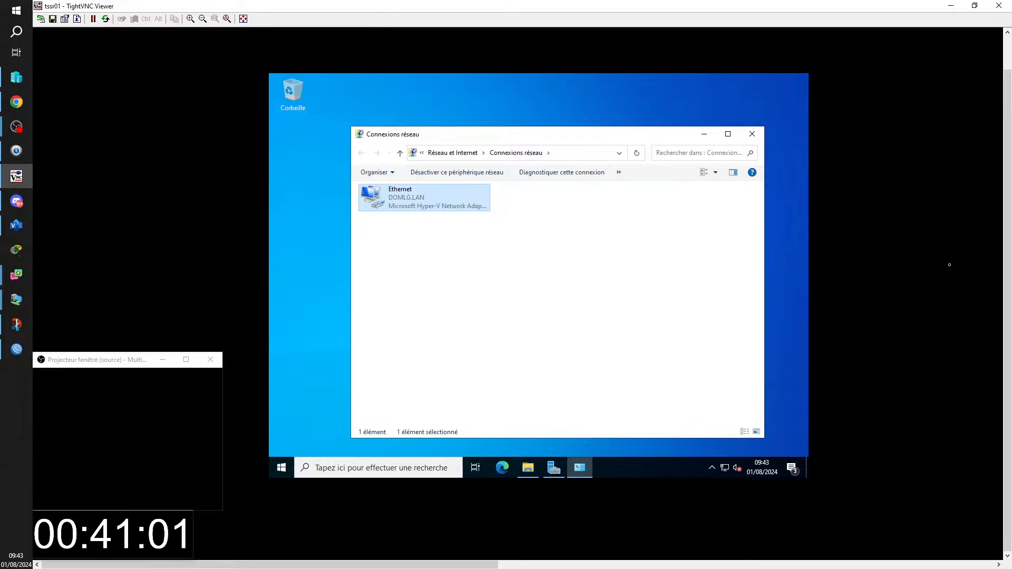
key("ctrl+alt+Break")
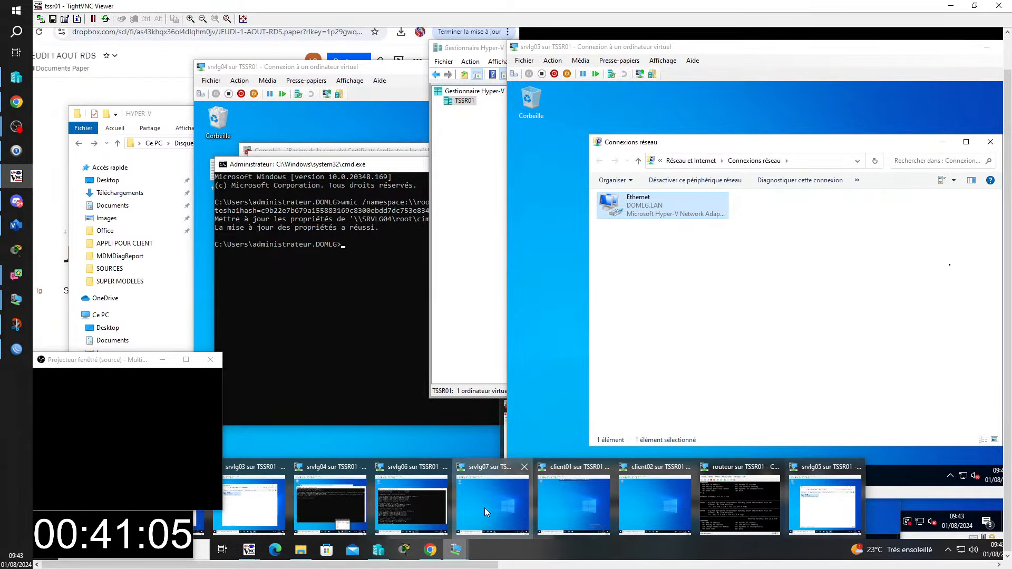
- Bring the srvlg07 VM forward and open its Network Connections with ncpa.cpl
left_click(485, 508)
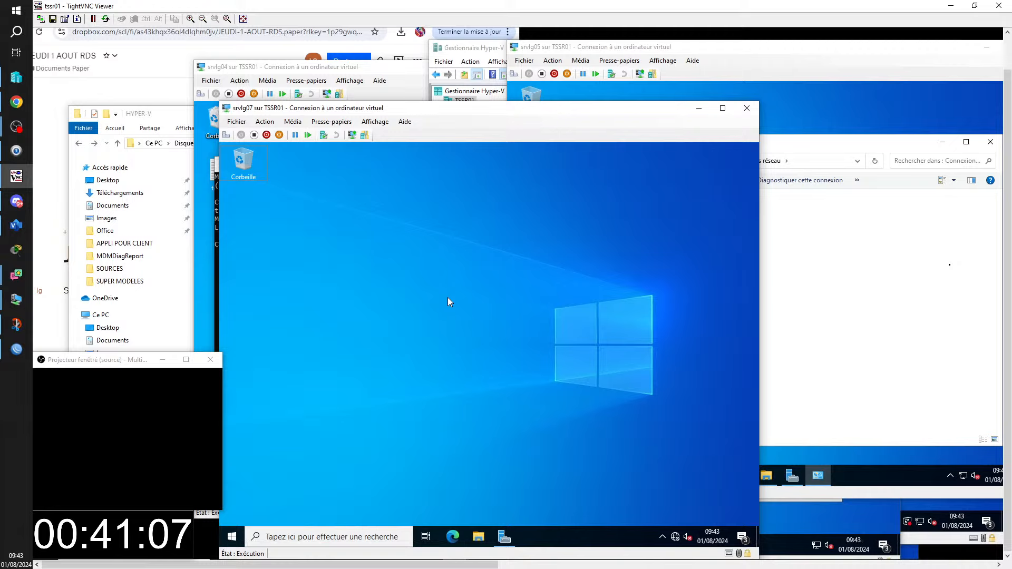
key("super+r")
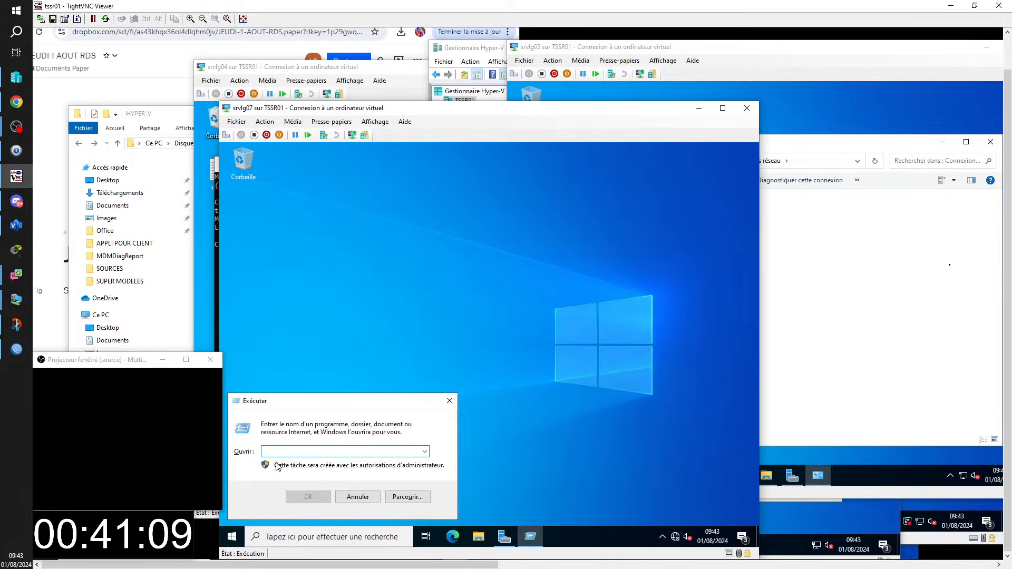
type("ncpa")
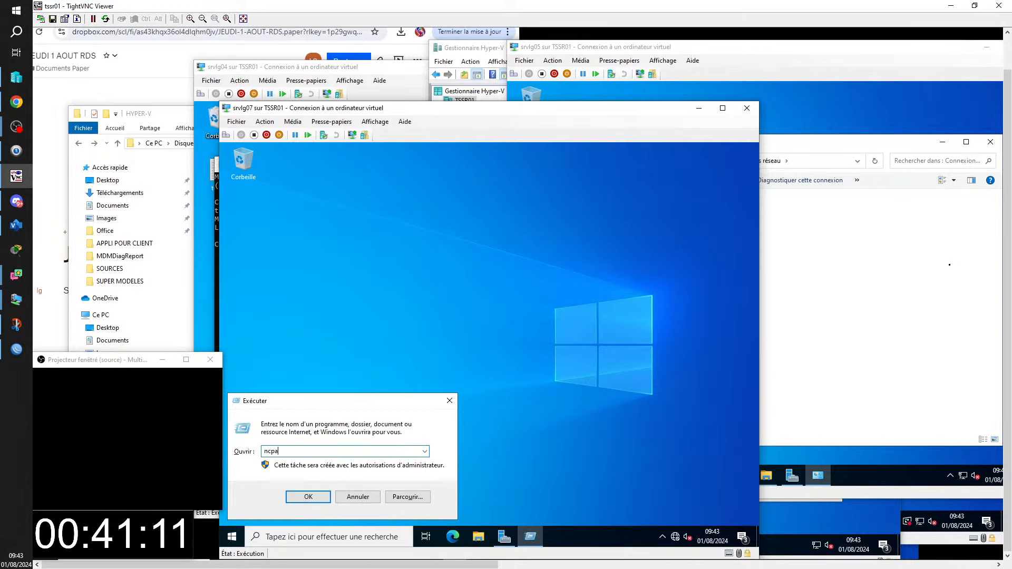
type(".cpl")
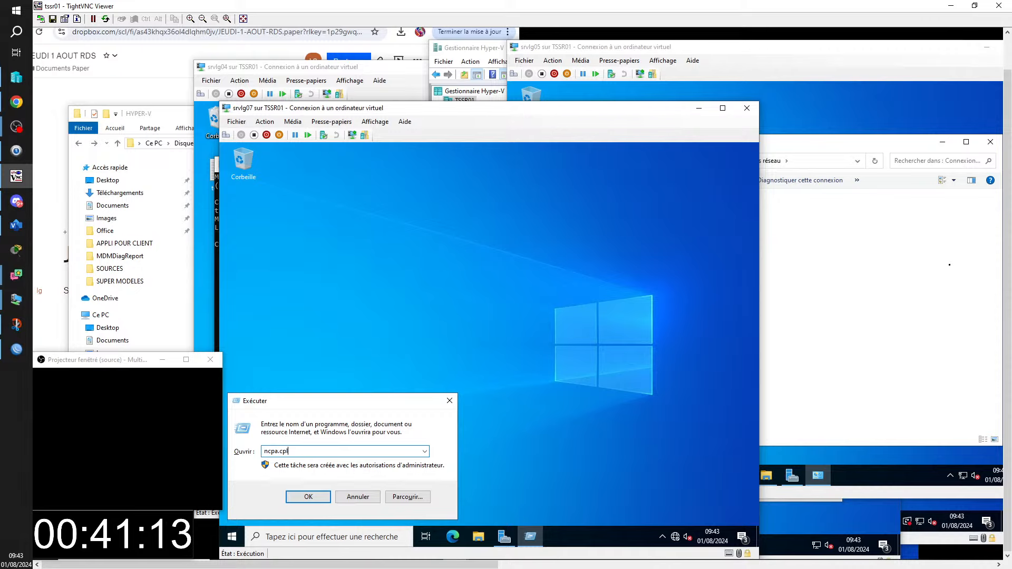
key("Return")
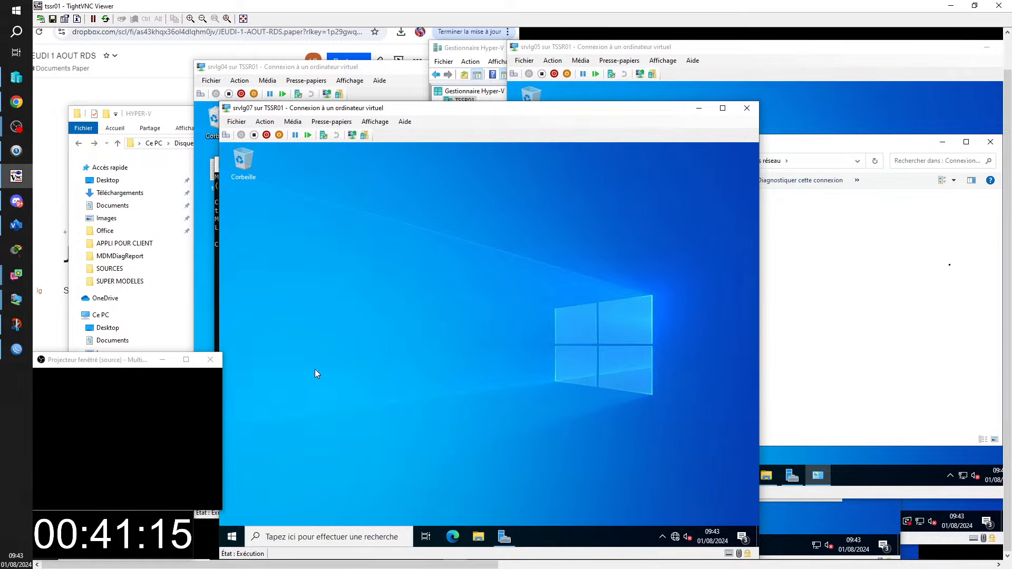
- Give srvlg07's Ethernet IPv4 default gateway 192.168.1.254, then close Network Connections
left_click(327, 252)
right_click(328, 254)
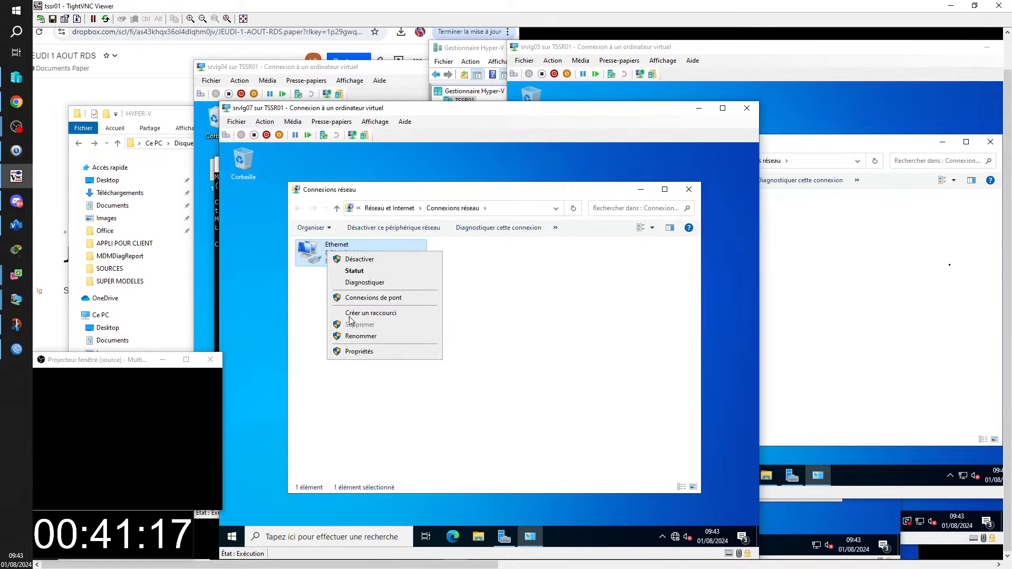
left_click(359, 354)
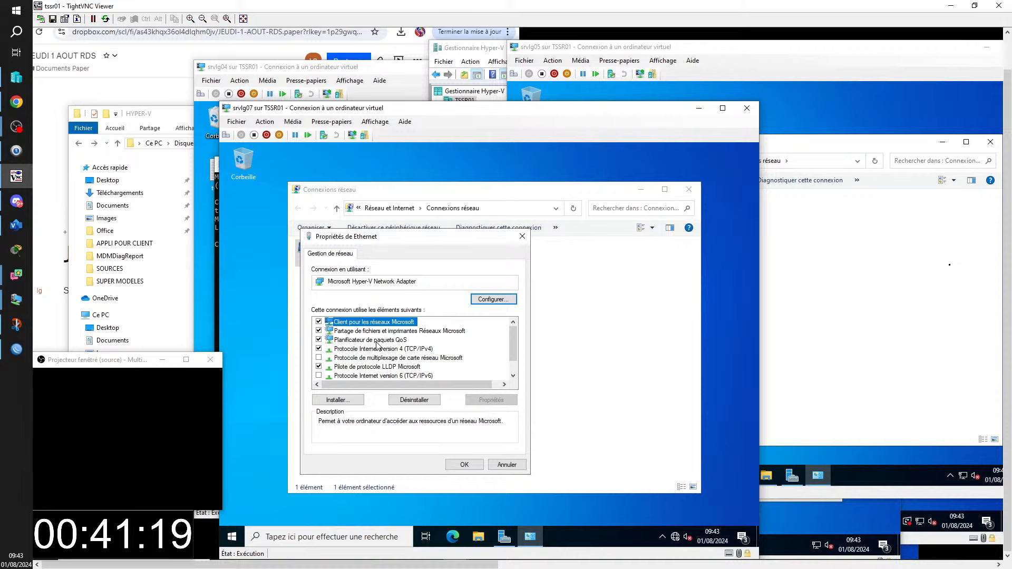
double_click(377, 349)
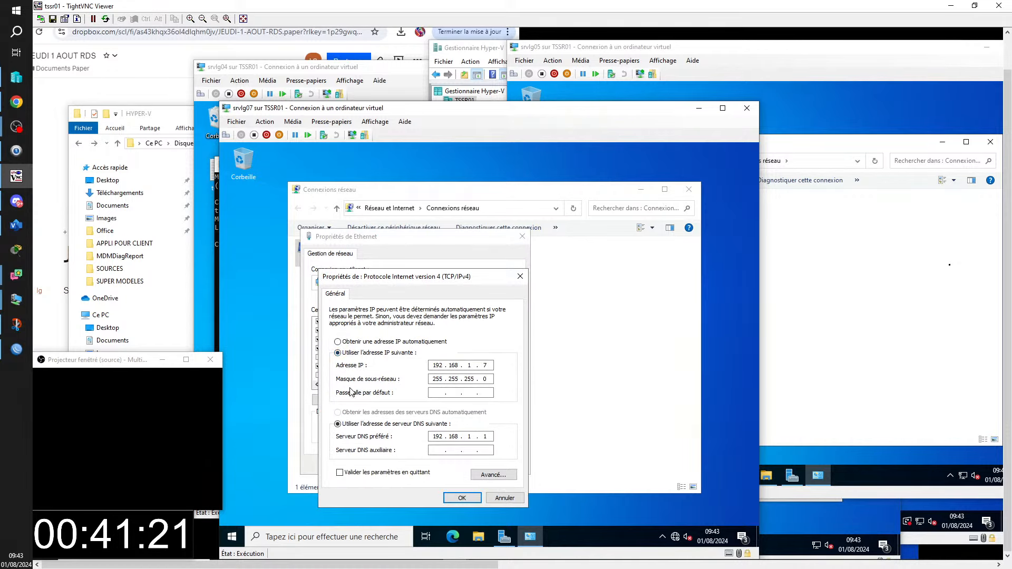
left_click(433, 394)
type("192 . 168 . 1 . 254")
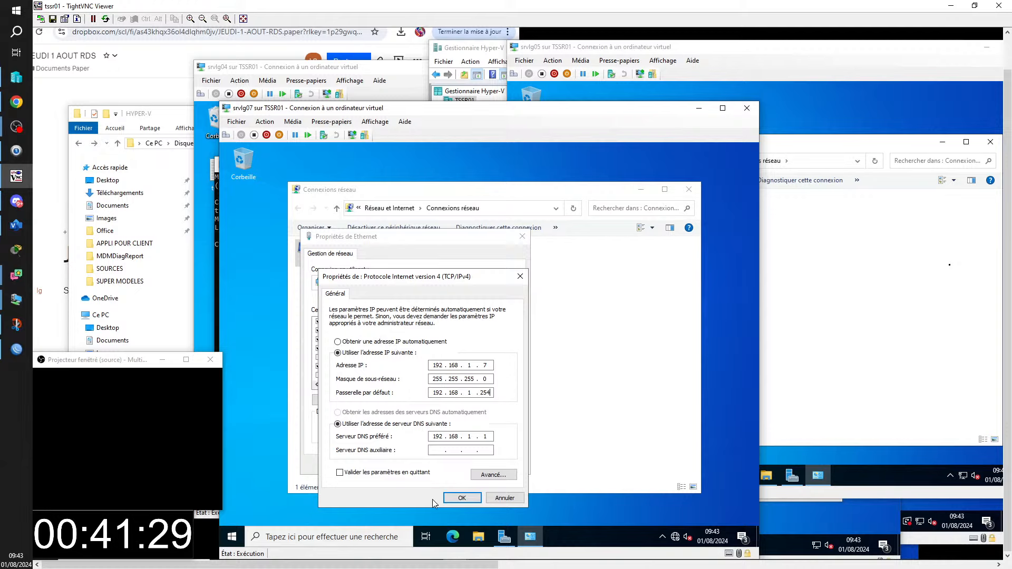
left_click(461, 498)
left_click(464, 465)
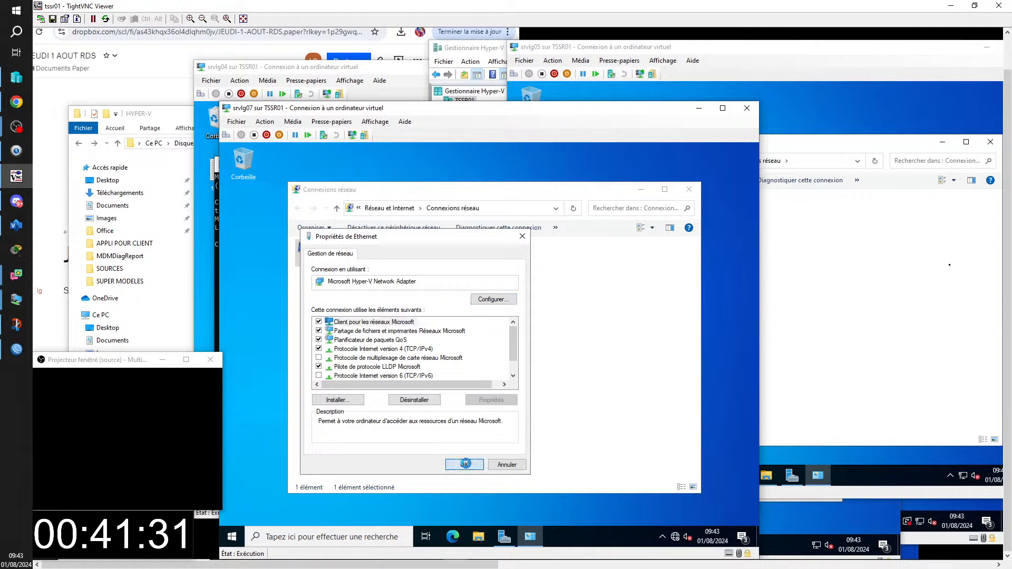
left_click(689, 189)
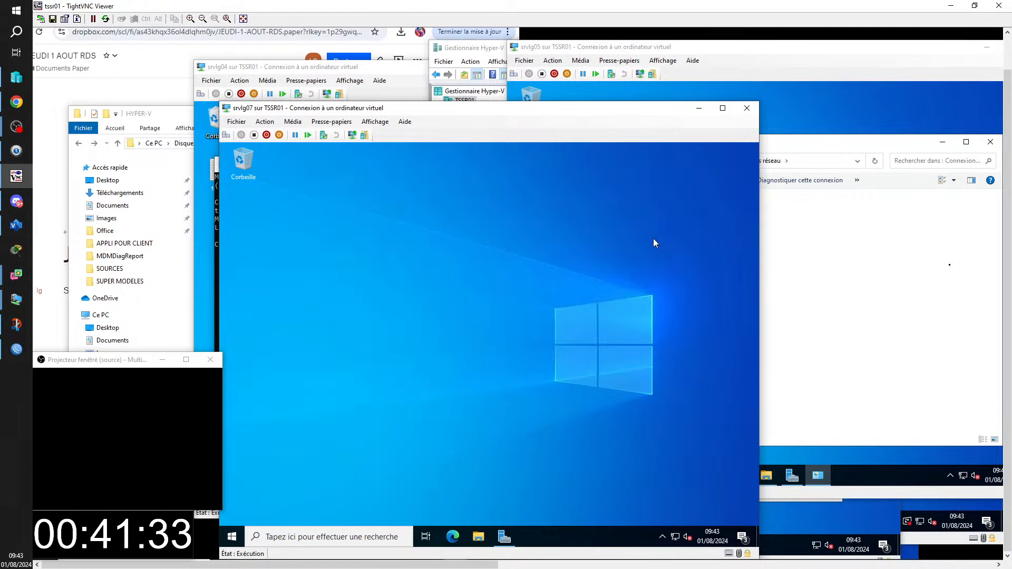
mouse_move(462, 560)
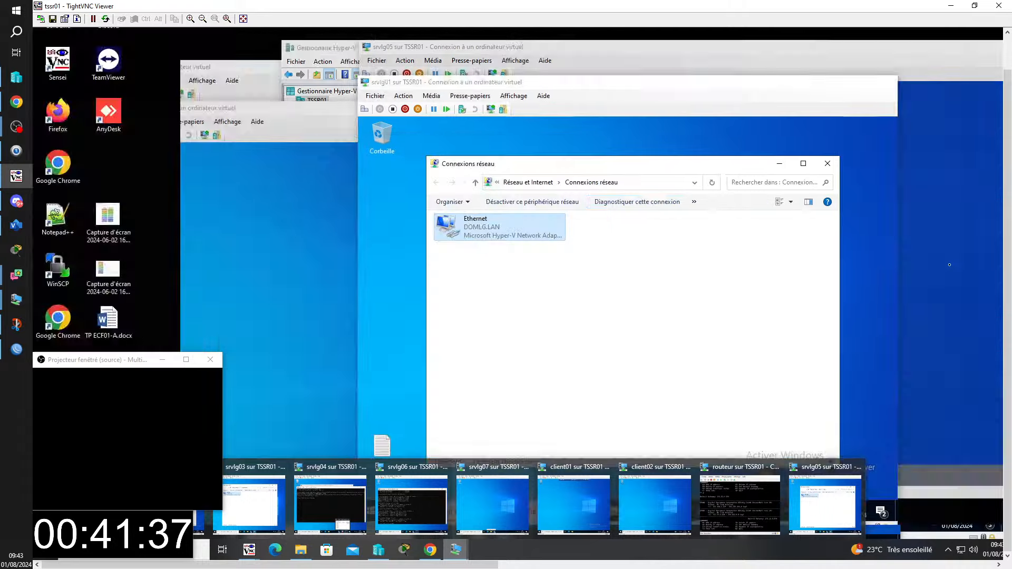
- Bring srvlg01 forward and show its DHCP console with the 192.168.1.0 lan01 scope
left_click(89, 520)
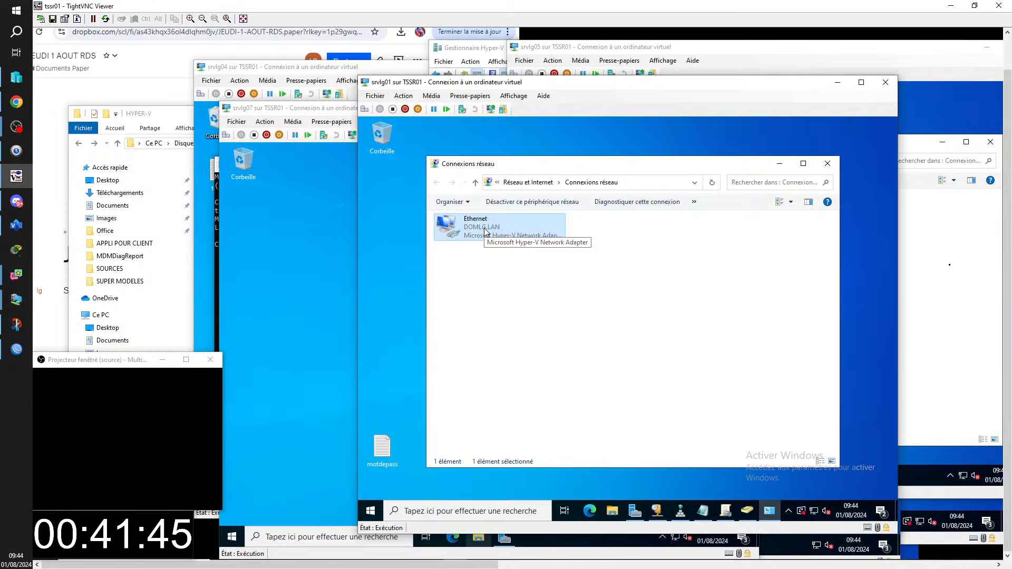
left_click(657, 512)
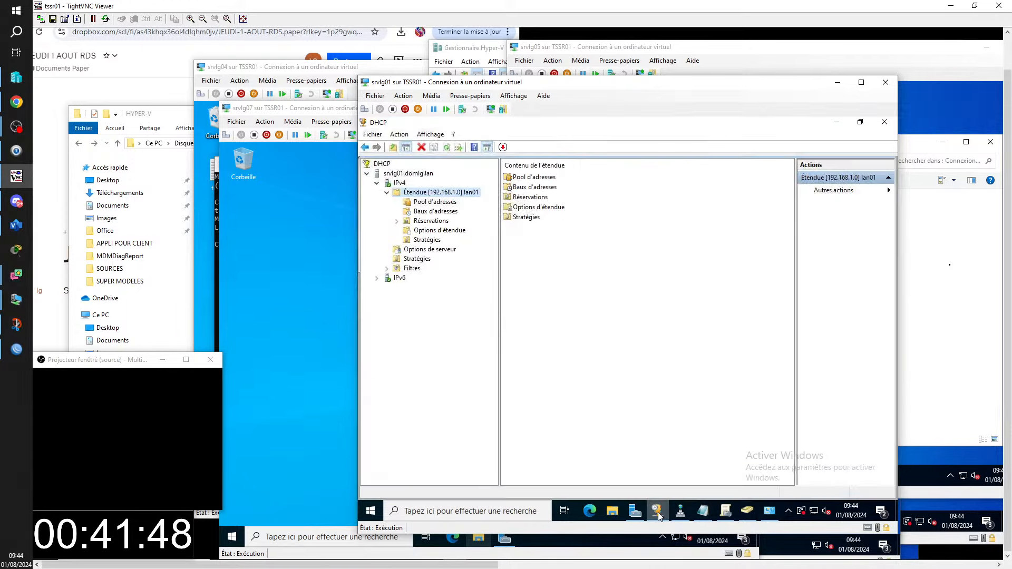
- Add scope option 003 Routeur with address 192.168.1.254 to the lan01 DHCP scope
left_click(437, 232)
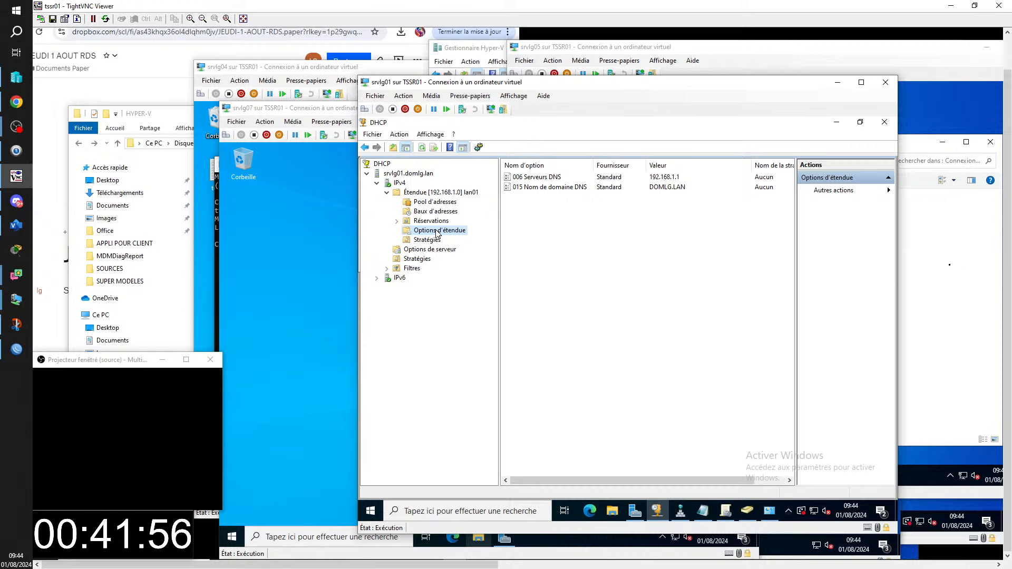
right_click(436, 233)
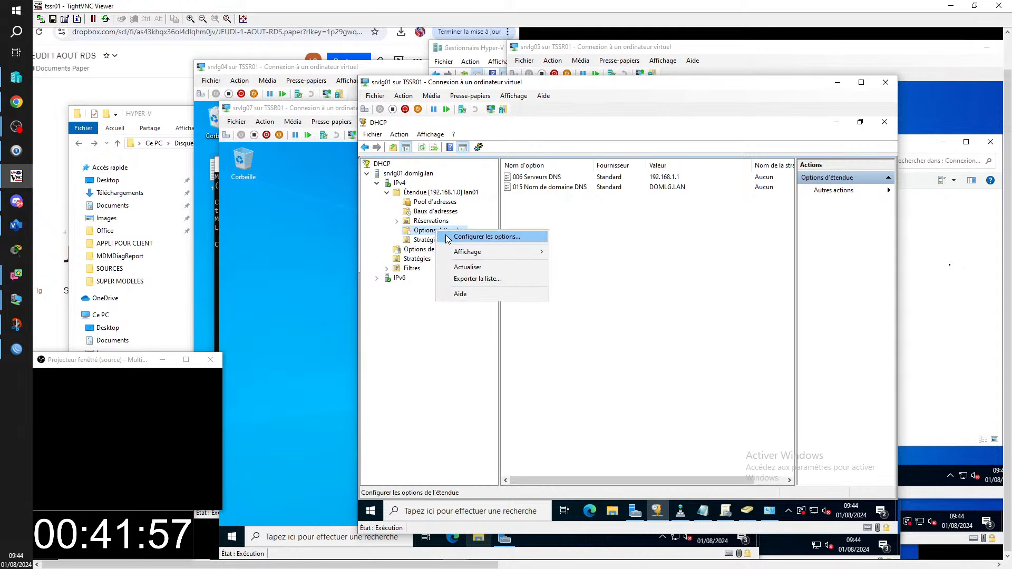
left_click(448, 238)
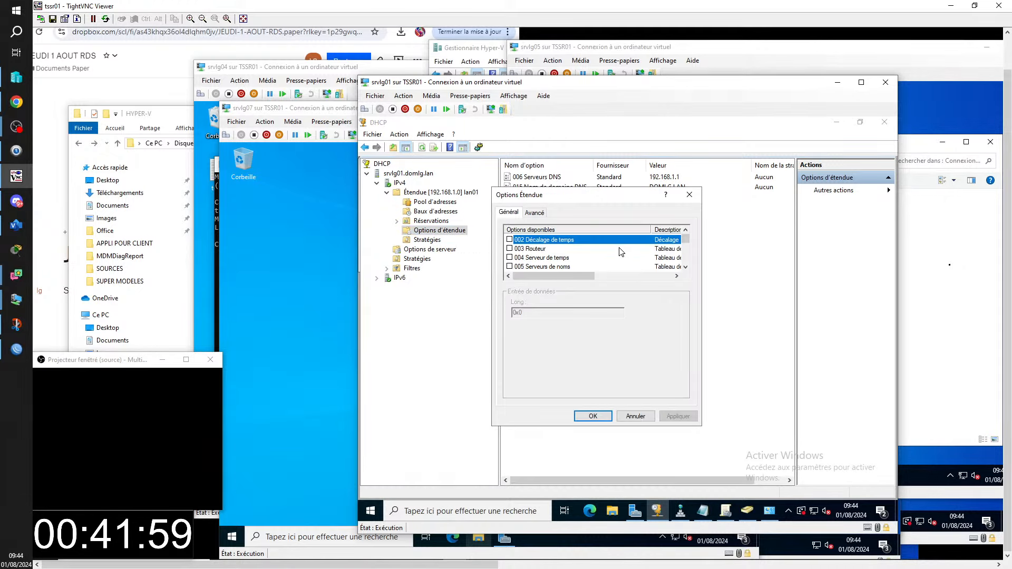
left_click(509, 249)
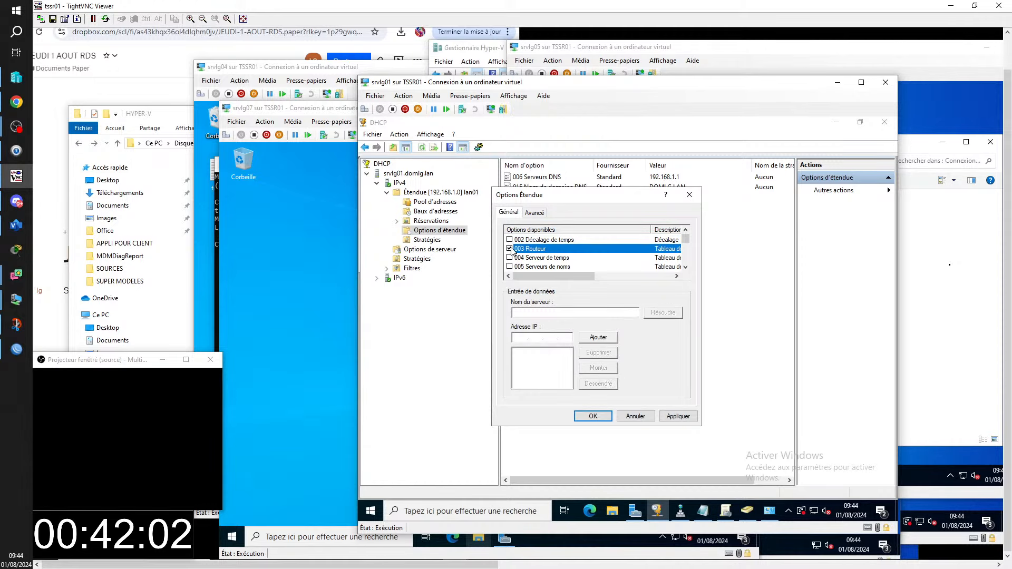
left_click(520, 337)
type("19 ")
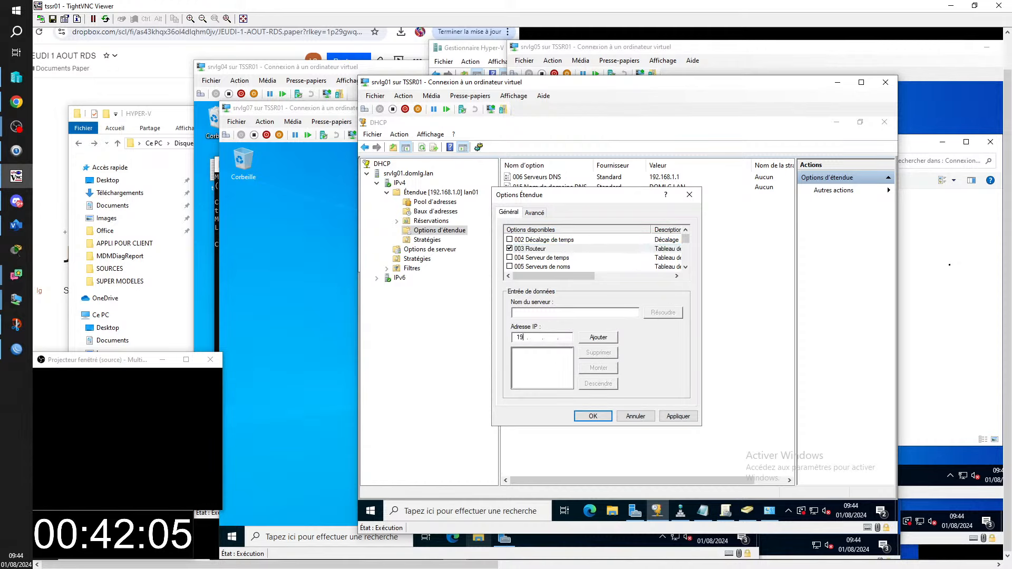
type("2 . 168 . 1 . 254")
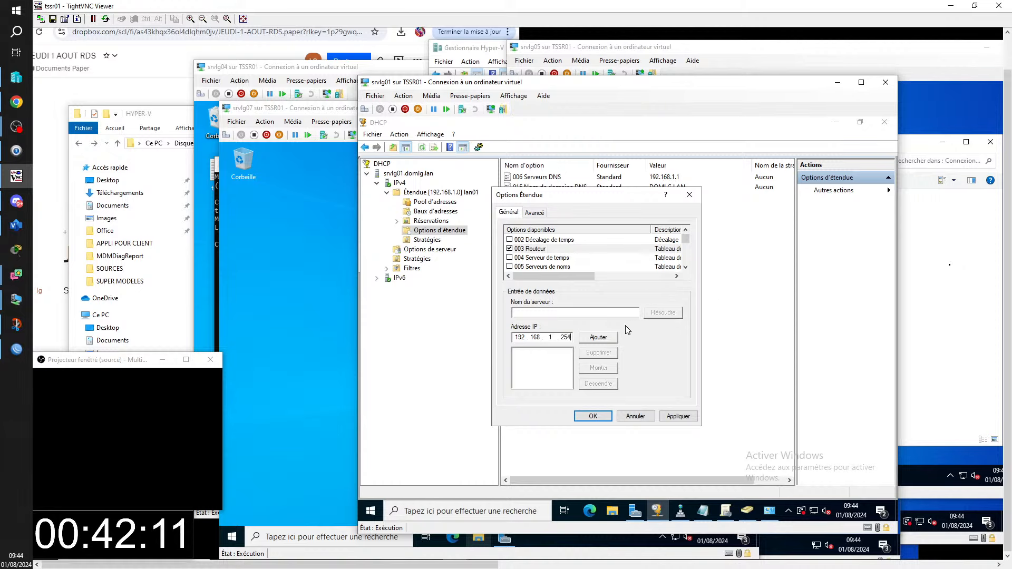
left_click(596, 339)
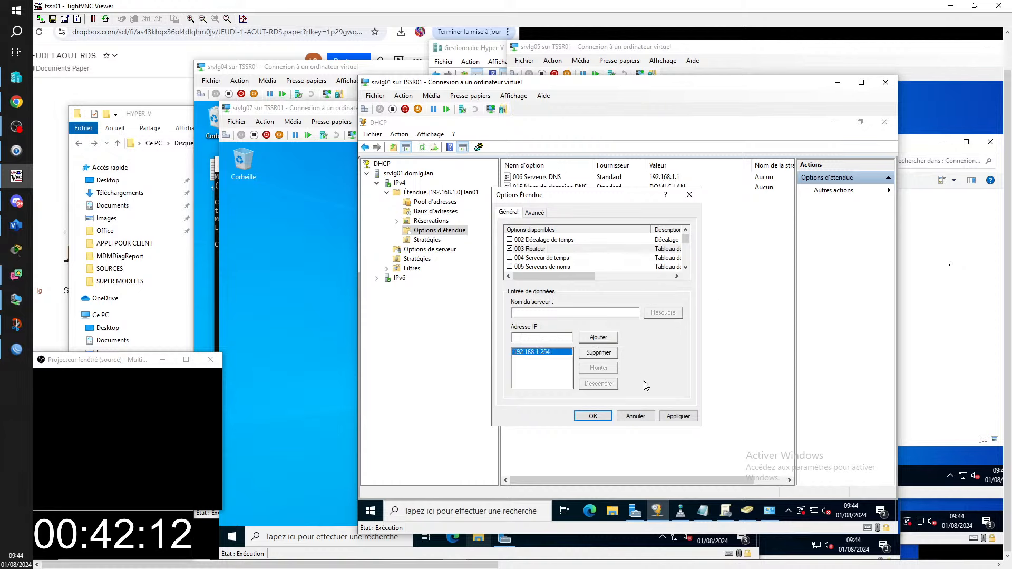
left_click(592, 416)
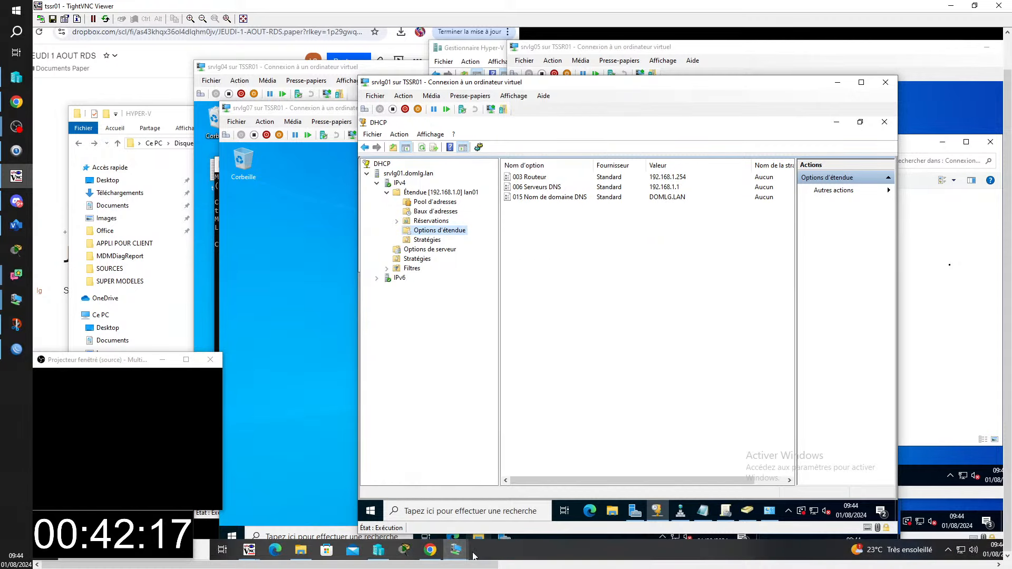
- Switch to the client01 VM and sign its current user out
left_click(455, 550)
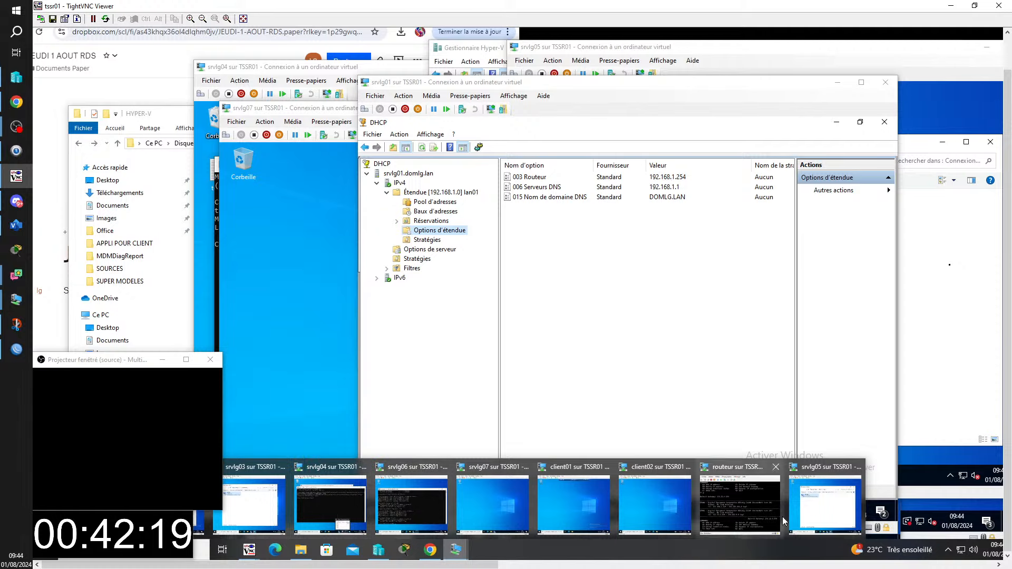
left_click(579, 498)
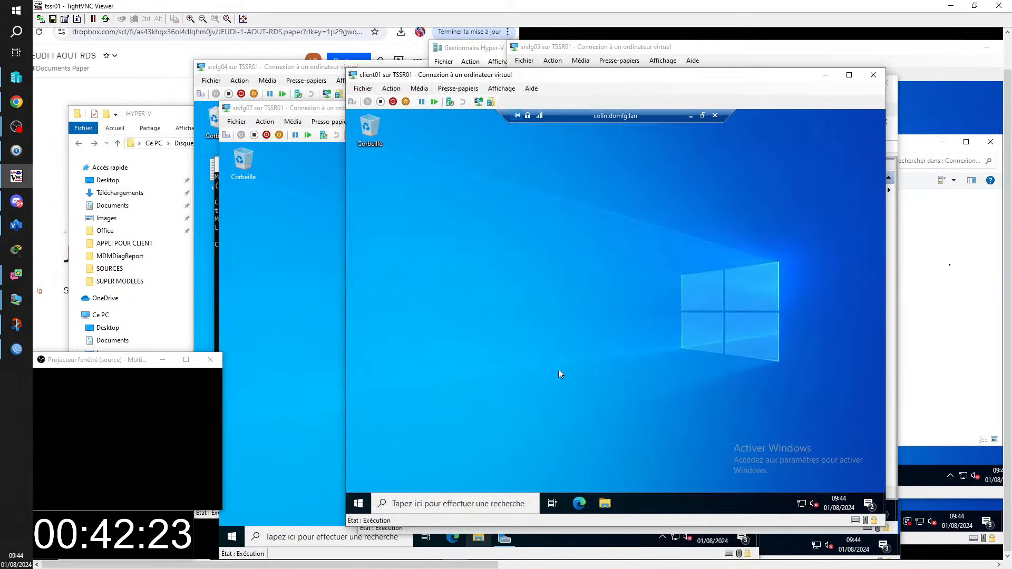
right_click(359, 504)
mouse_move(472, 468)
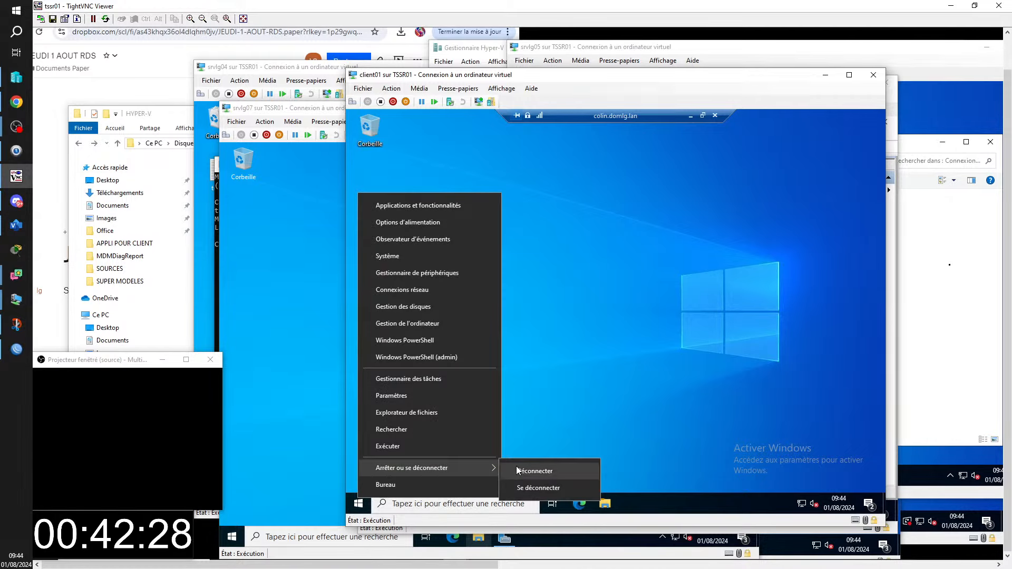
left_click(535, 488)
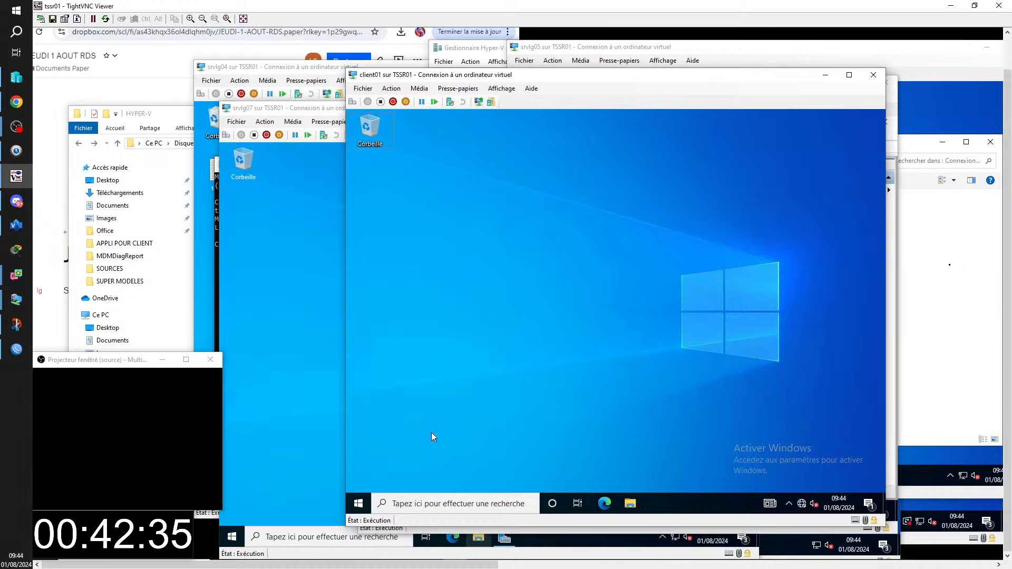
- Run ipconfig /renew in cmd, getting 192.168.1.102 with gateway 192.168.1.254
key("super+r")
type("c")
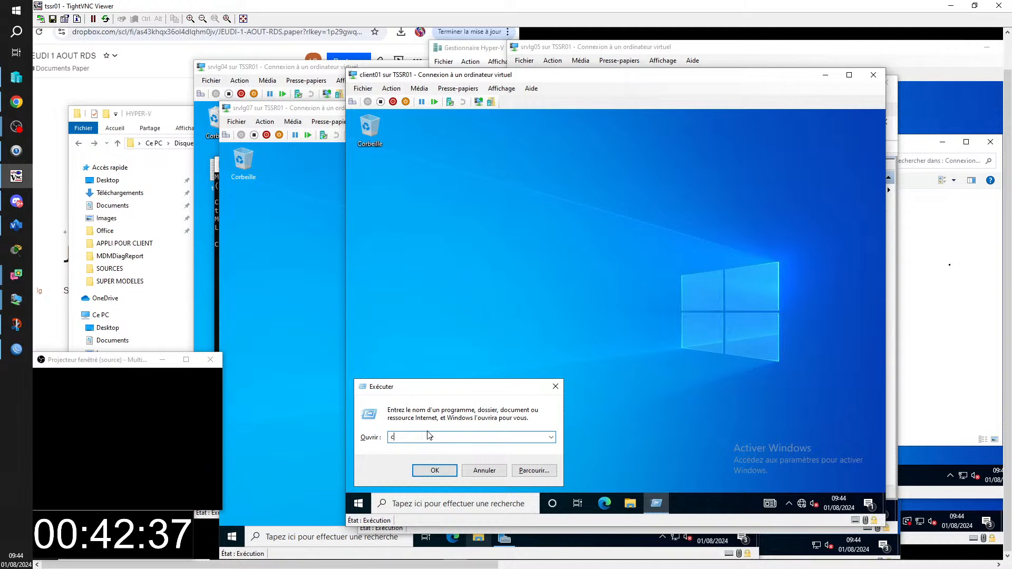
type("md")
key("Return")
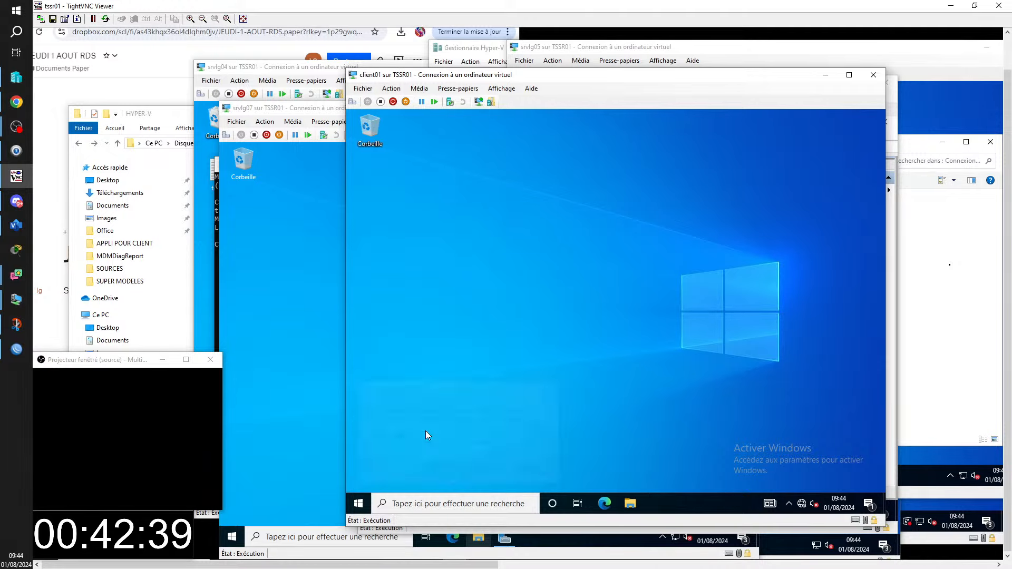
left_click(434, 236)
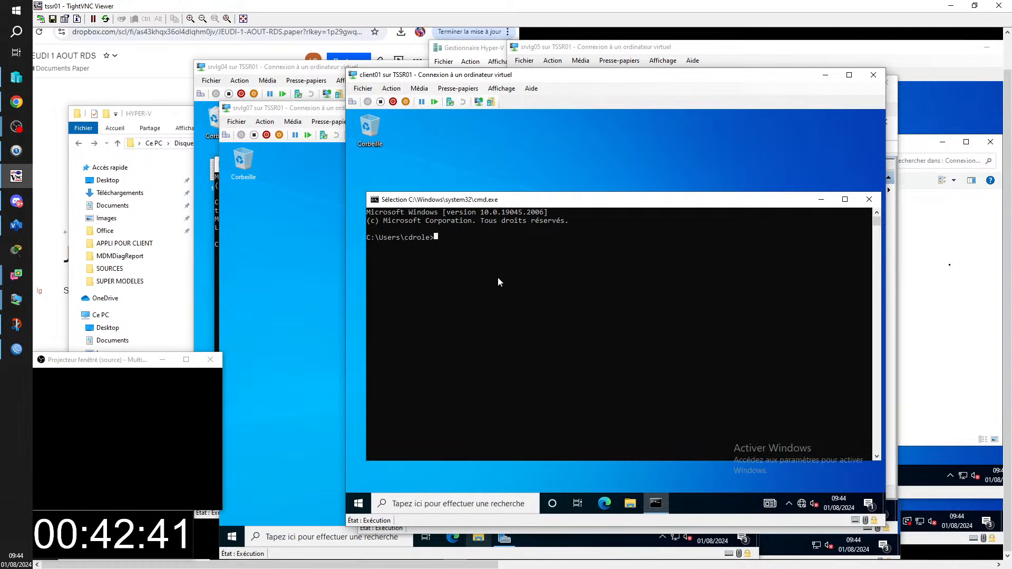
type("ip")
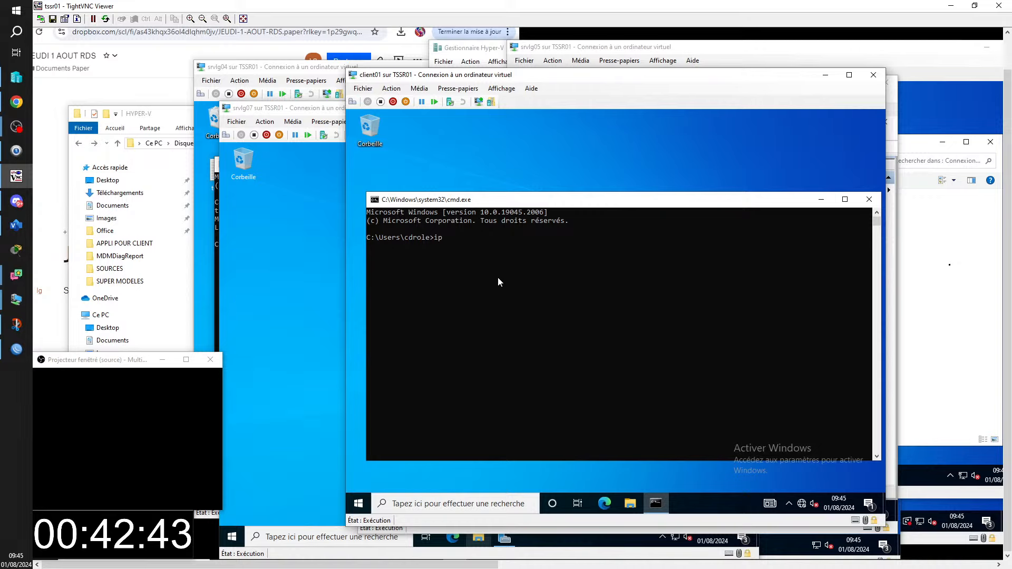
type("config /renew")
key("Return")
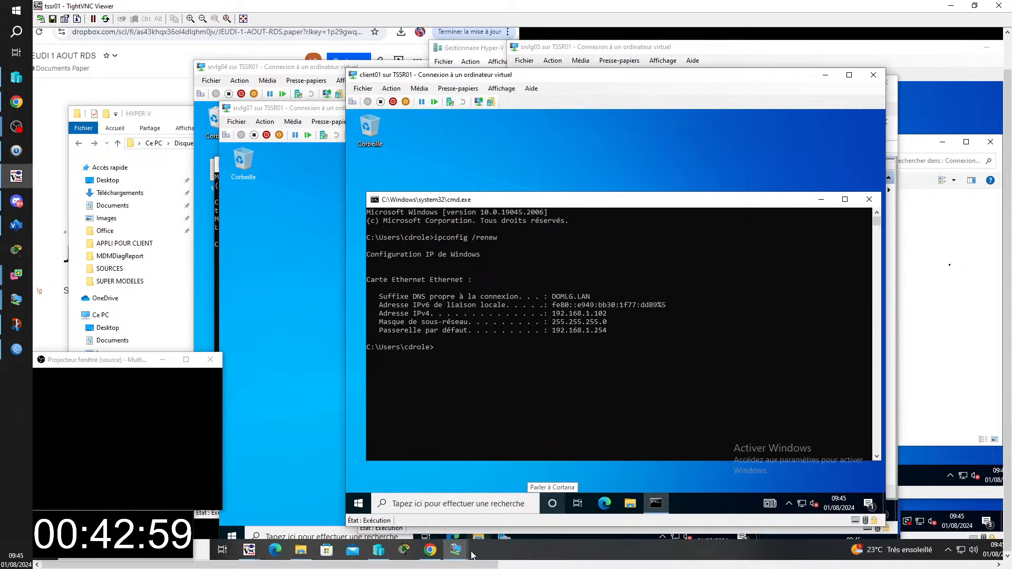
- On client02, run ipconfig /renew in cmd, getting 192.168.1.106 with gateway 192.168.1.254
left_click(457, 550)
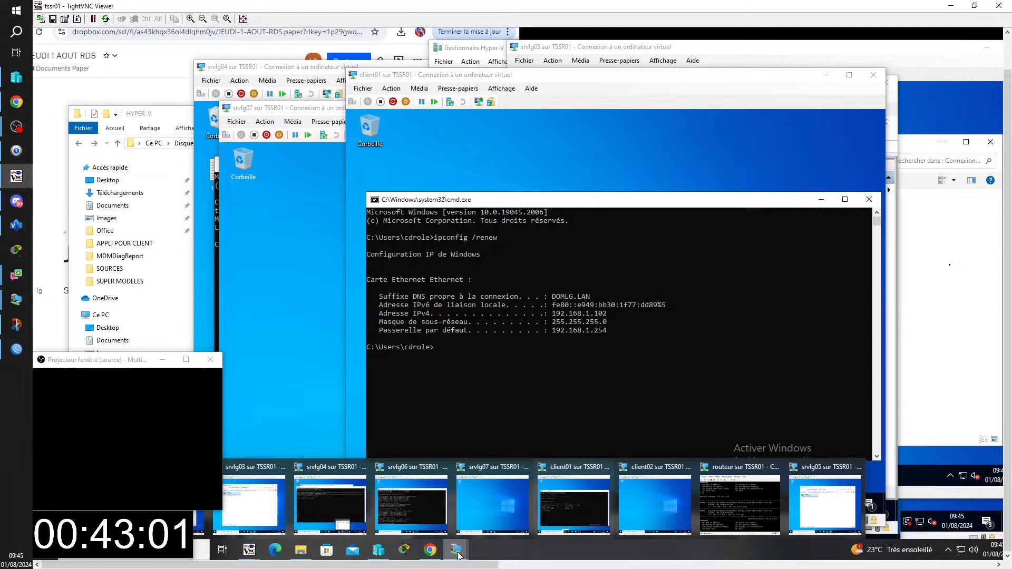
left_click(646, 504)
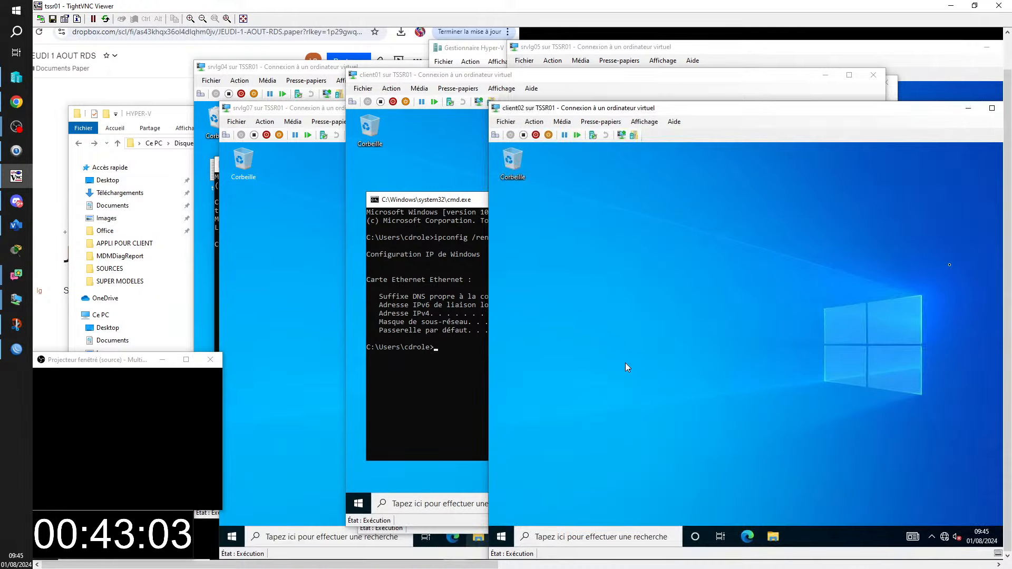
key("super+r")
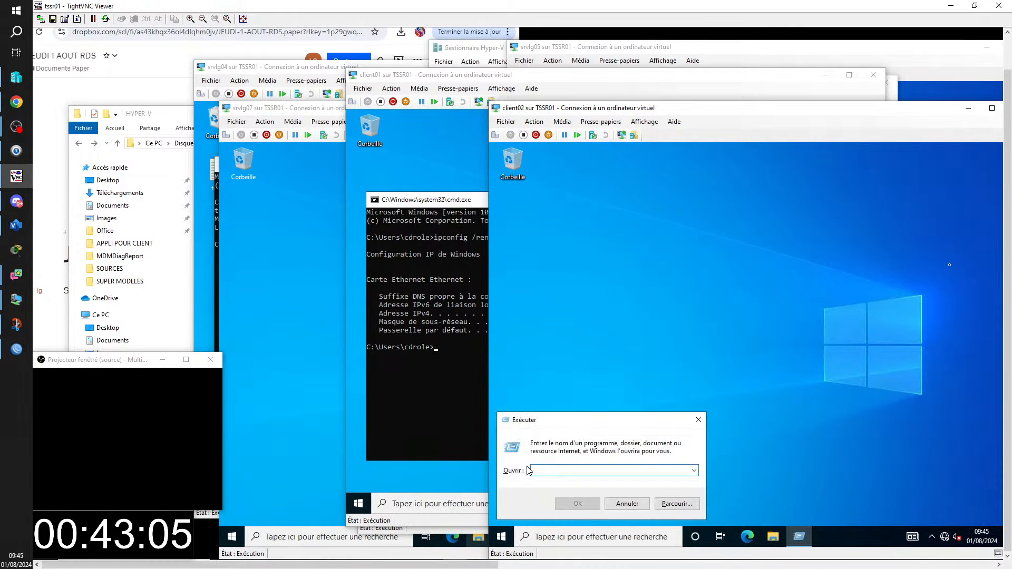
type("cm")
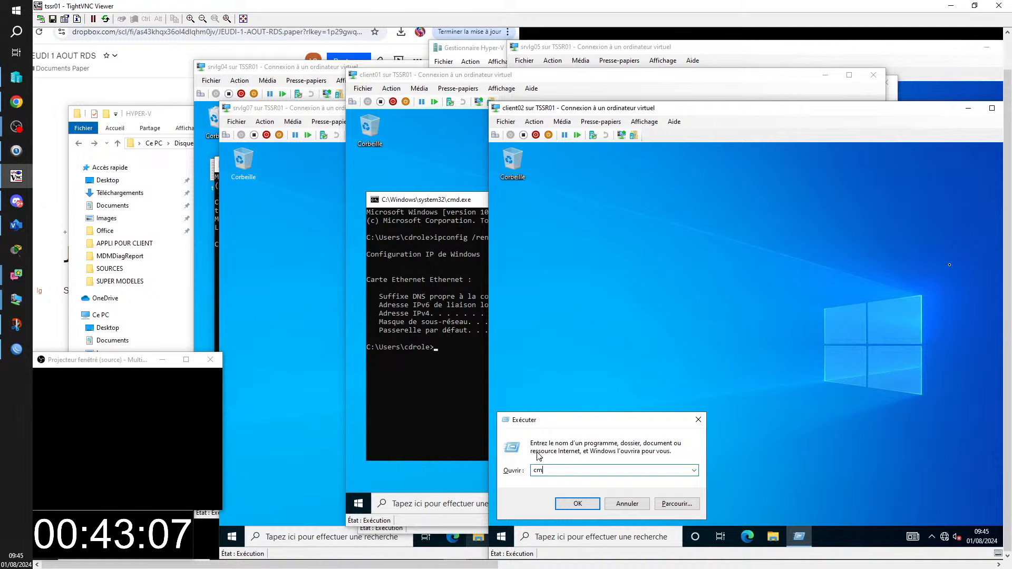
type("d")
key("Return")
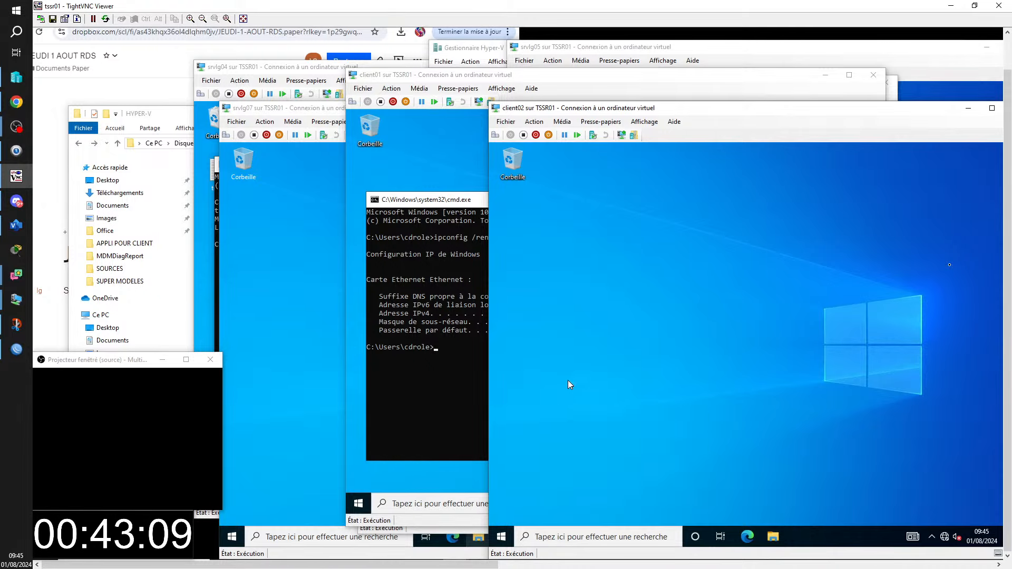
left_click(583, 270)
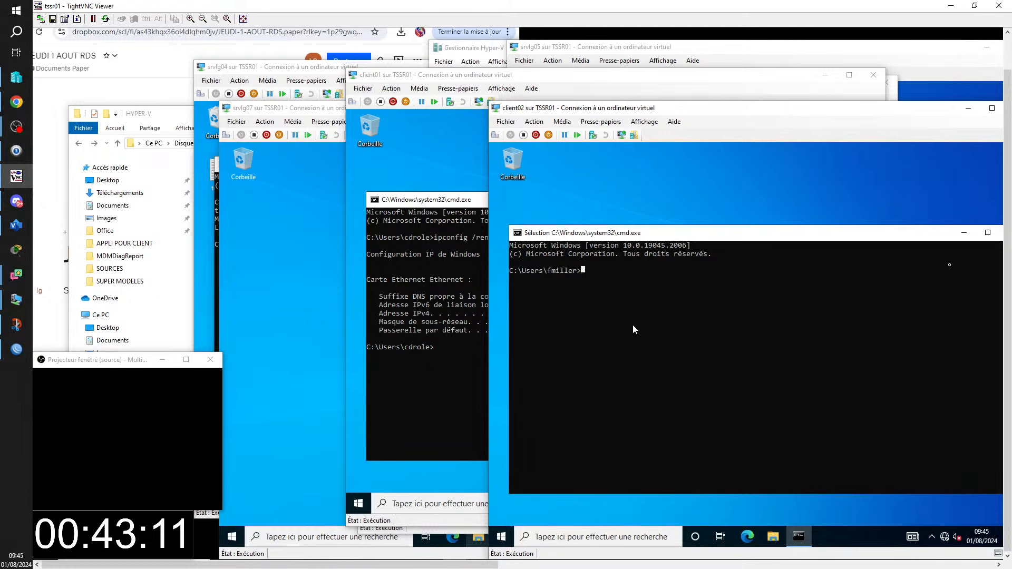
key("Escape")
type("ipco")
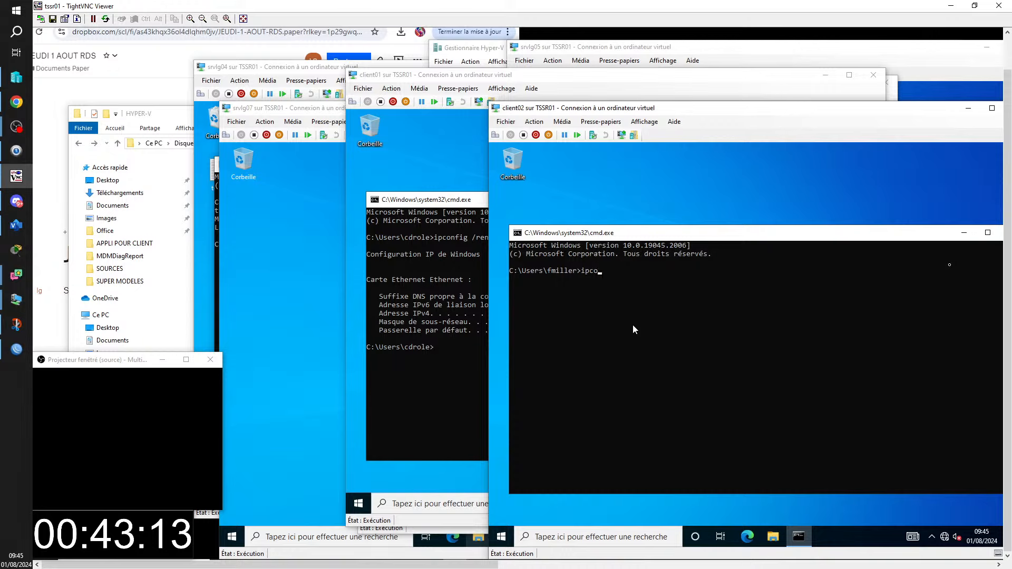
type("nfig /renew")
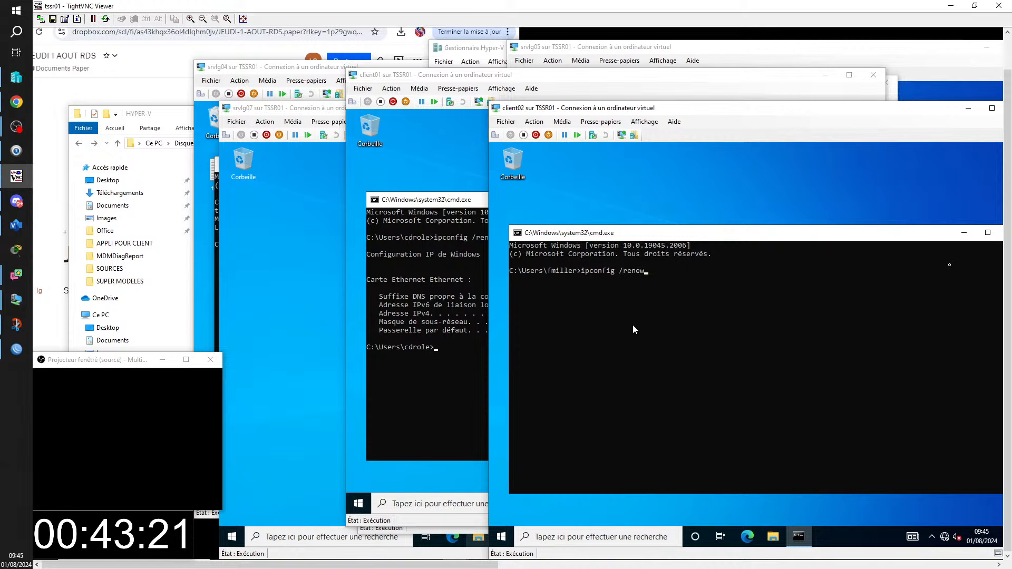
key("Return")
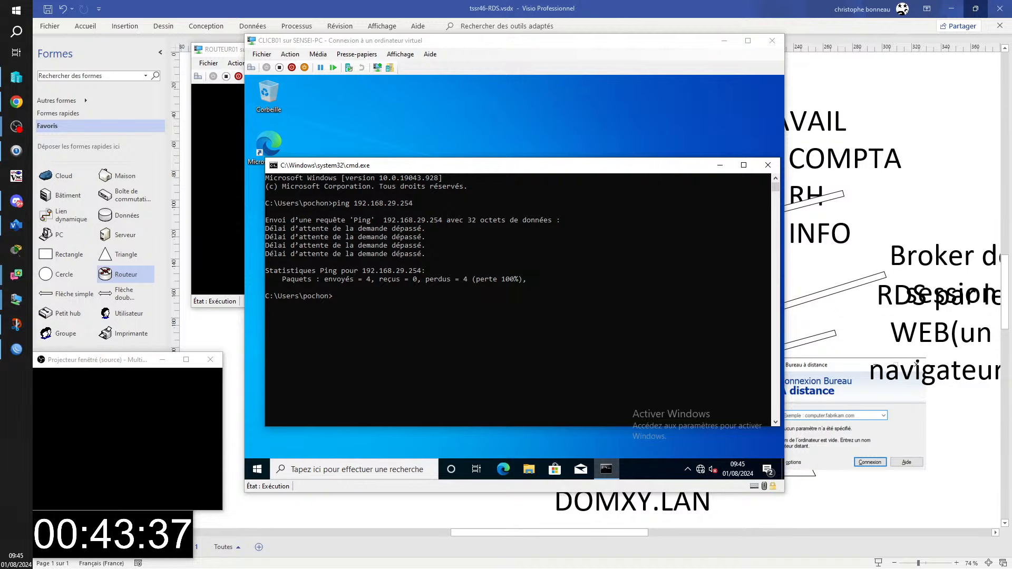
- Show tssr10's TightVNC session and bring its ZeroShell router page, gateway 172.25.10.254, forward
left_click(16, 176)
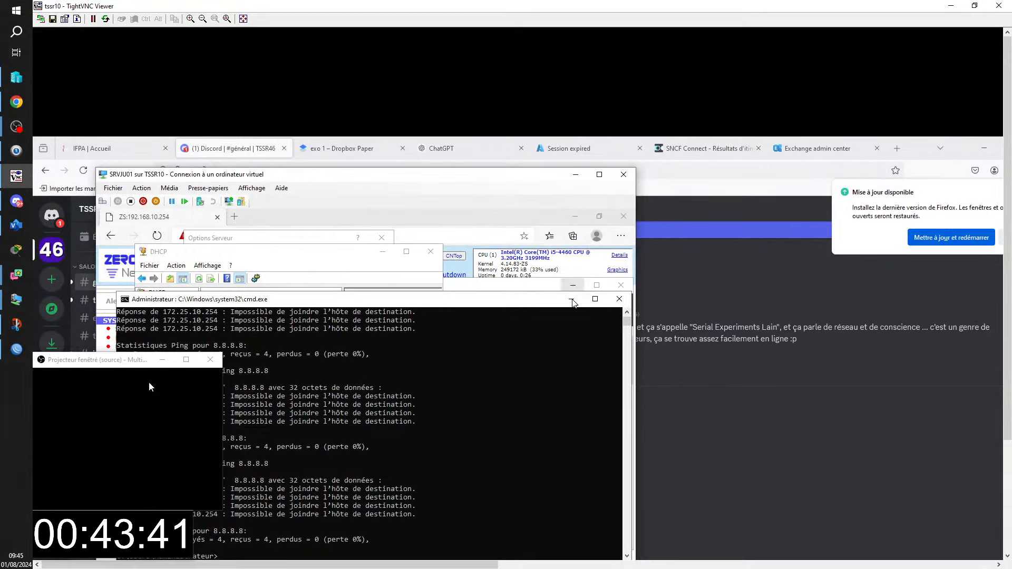
left_click_drag(72, 361, 856, 419)
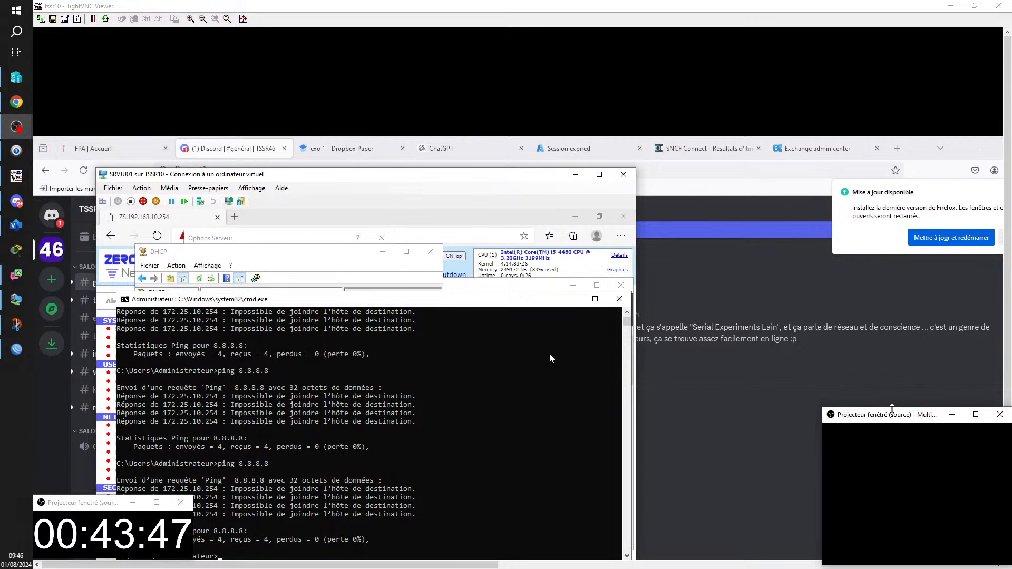
left_click(569, 300)
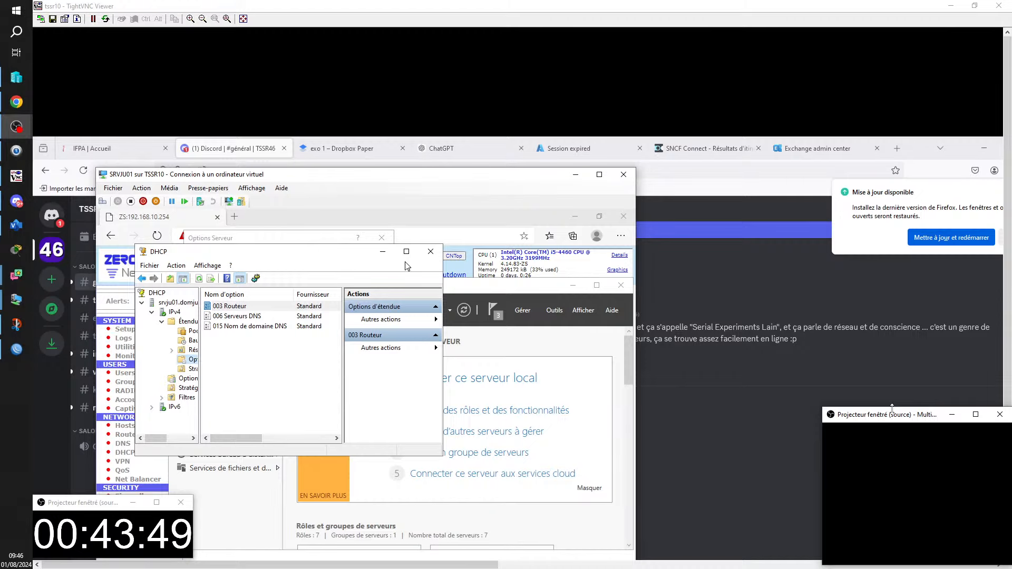
left_click(208, 240)
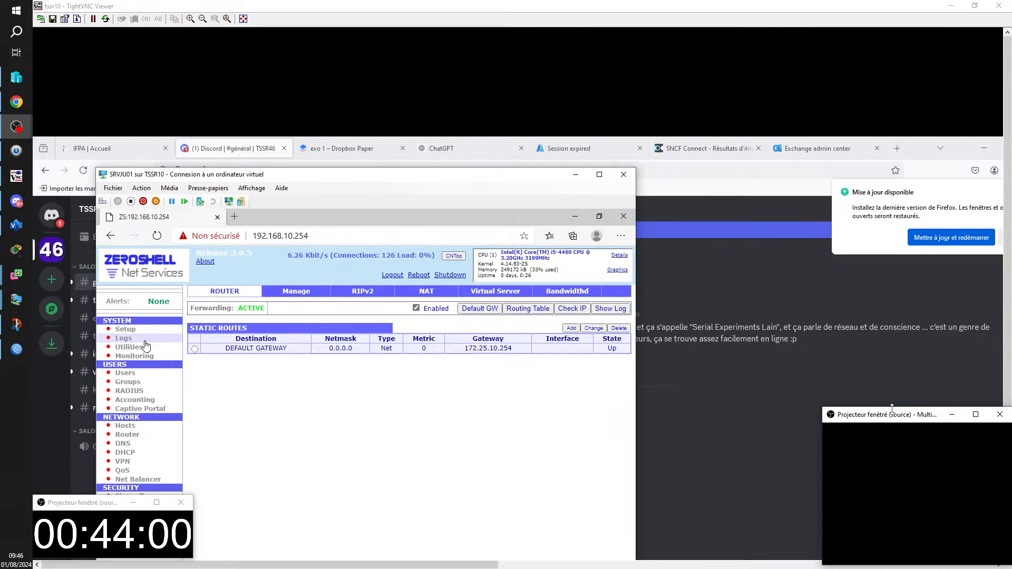
- In ZeroShell Setup > Network, correct the default gateway from 172.25.10.254 to 172.25.0.254
left_click(125, 329)
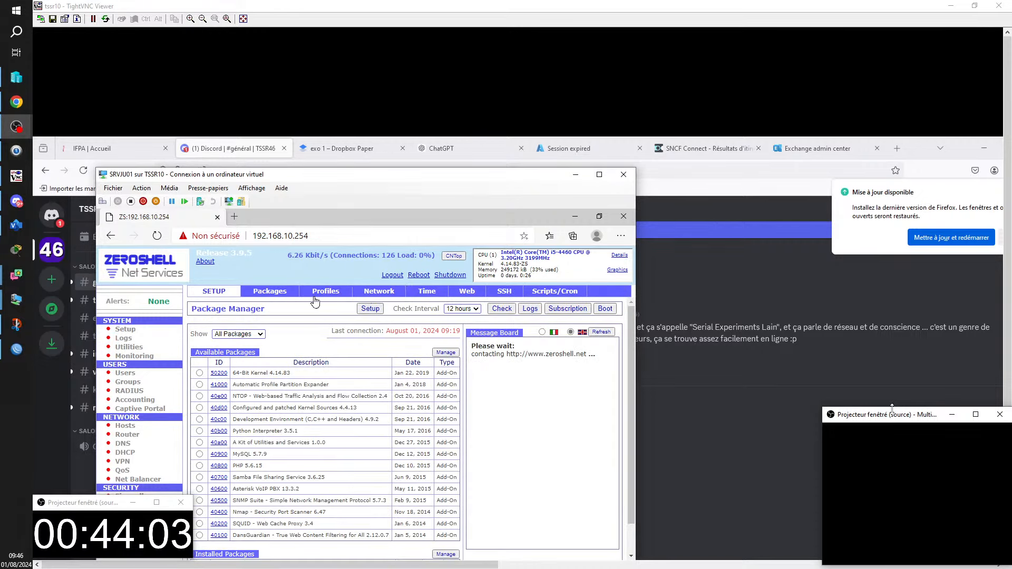
left_click(380, 291)
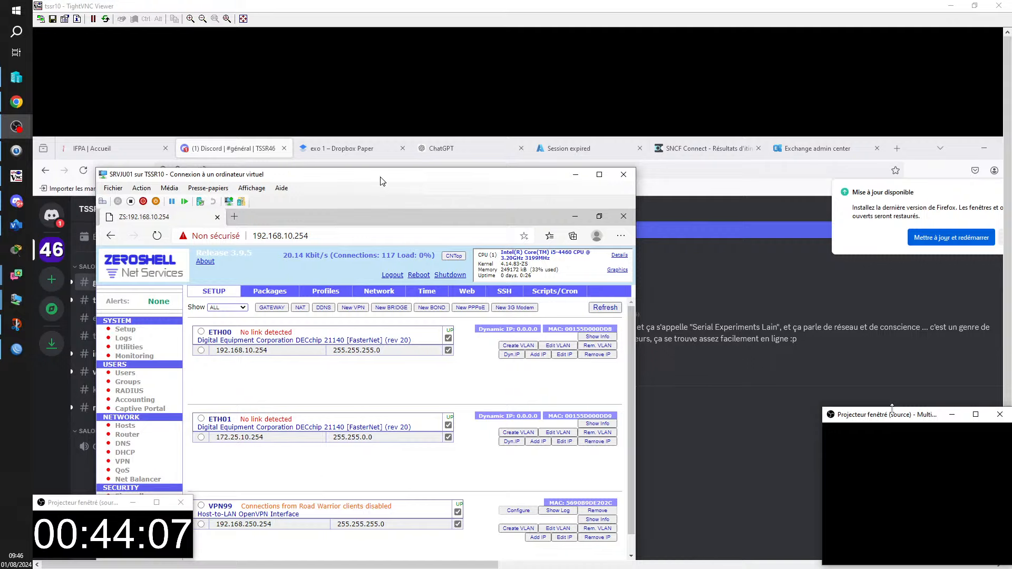
left_click_drag(382, 180, 528, 198)
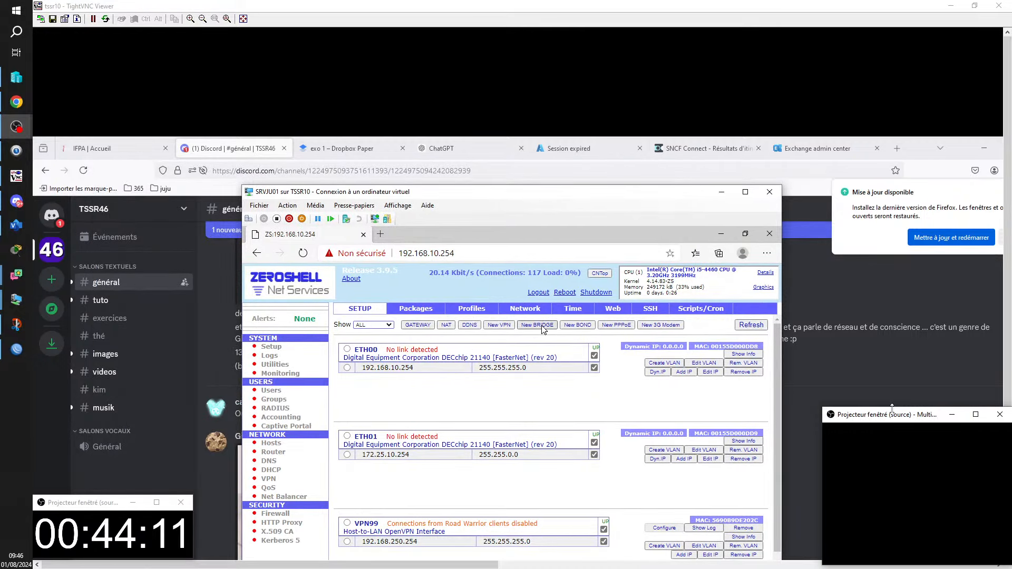
left_click(431, 326)
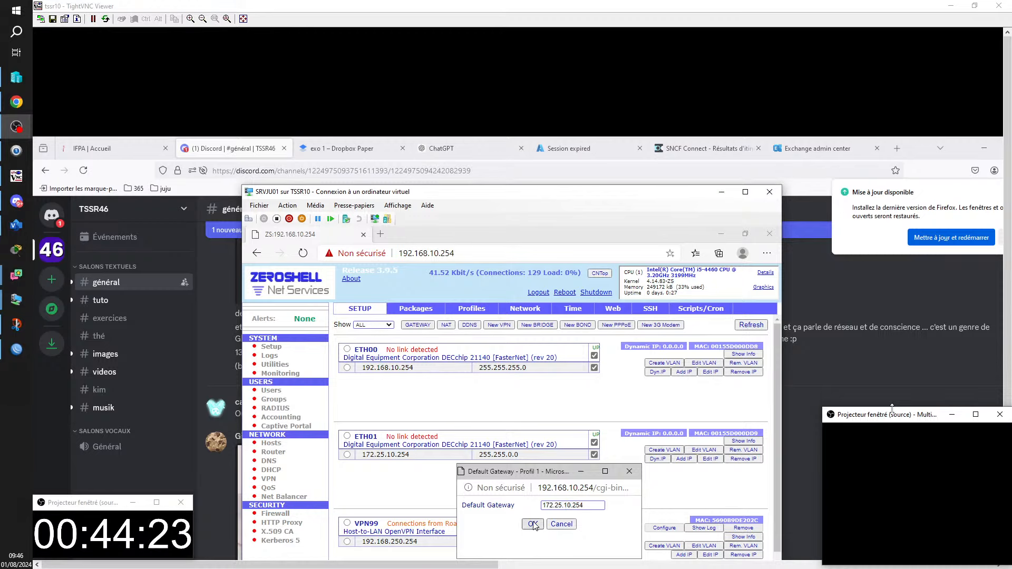
left_click(570, 506)
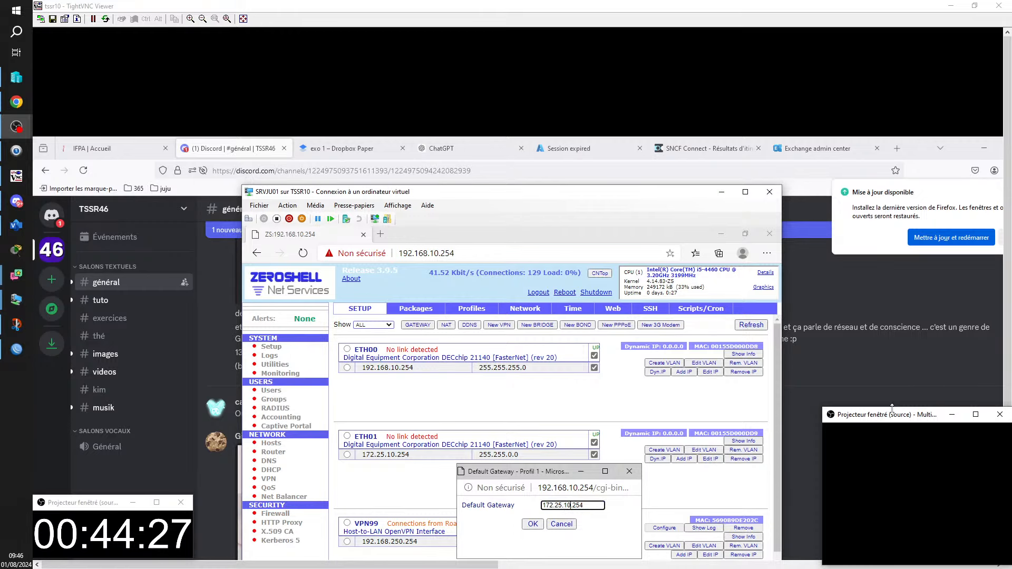
key("BackSpace")
key("BackSpace")
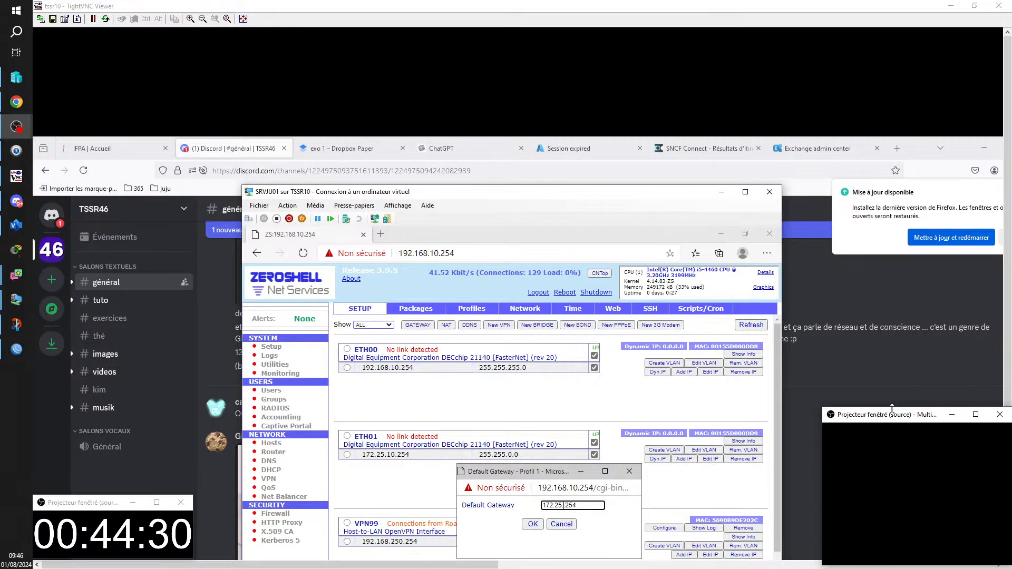
type("0")
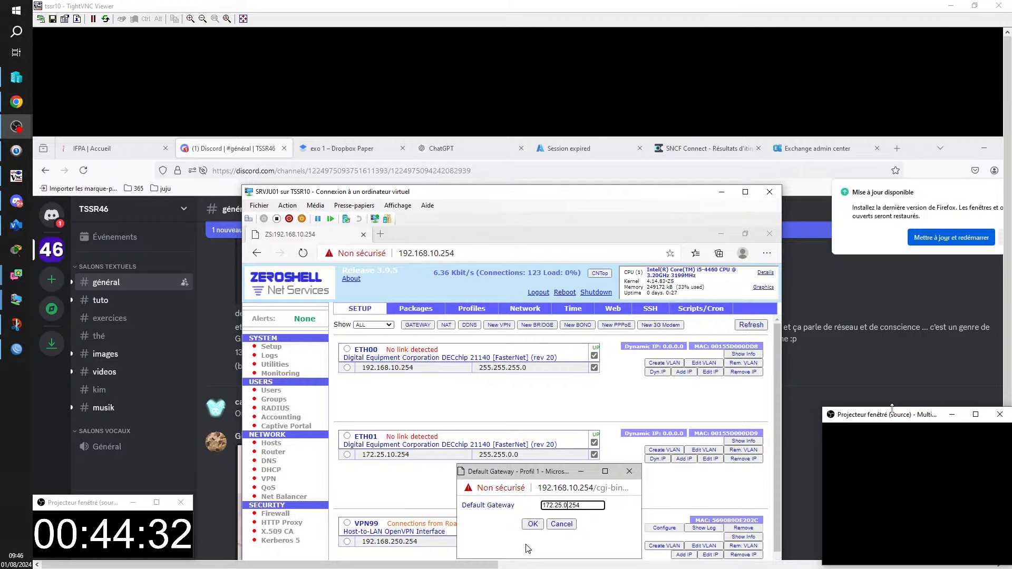
left_click(528, 524)
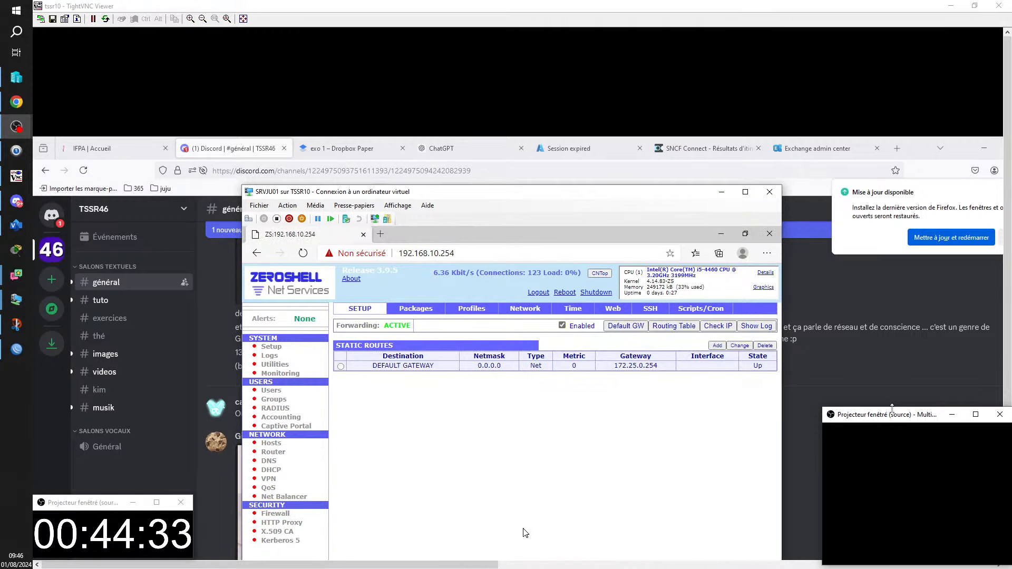
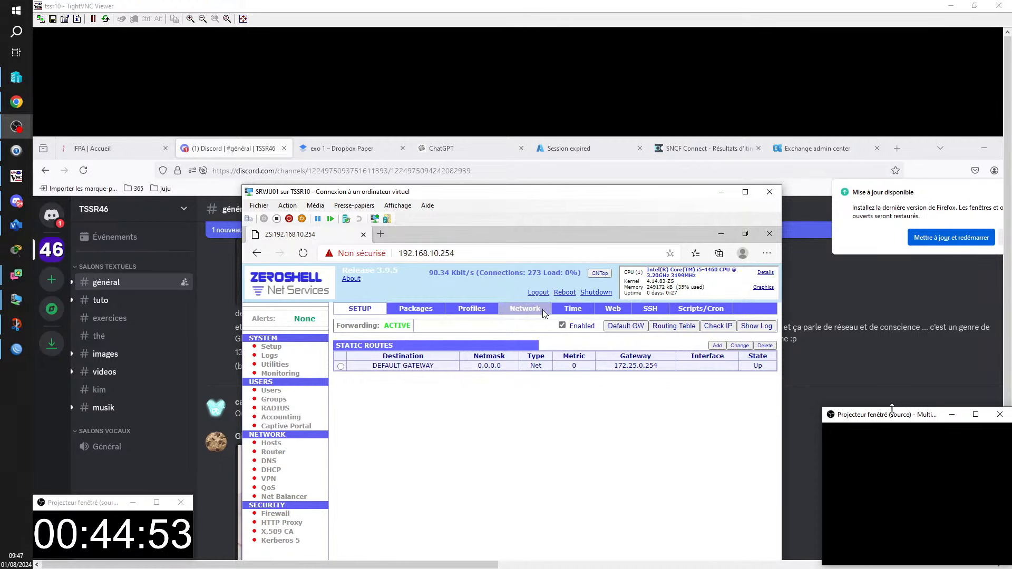
- In ZeroShell's NAT settings, keep ETH01 as the NAT-enabled interface and save
left_click(525, 308)
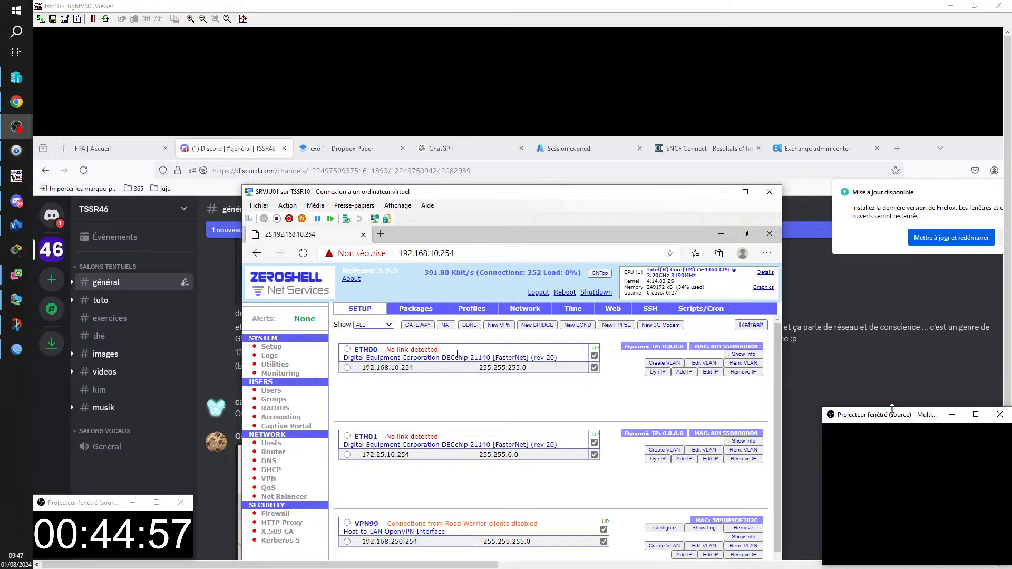
left_click(446, 325)
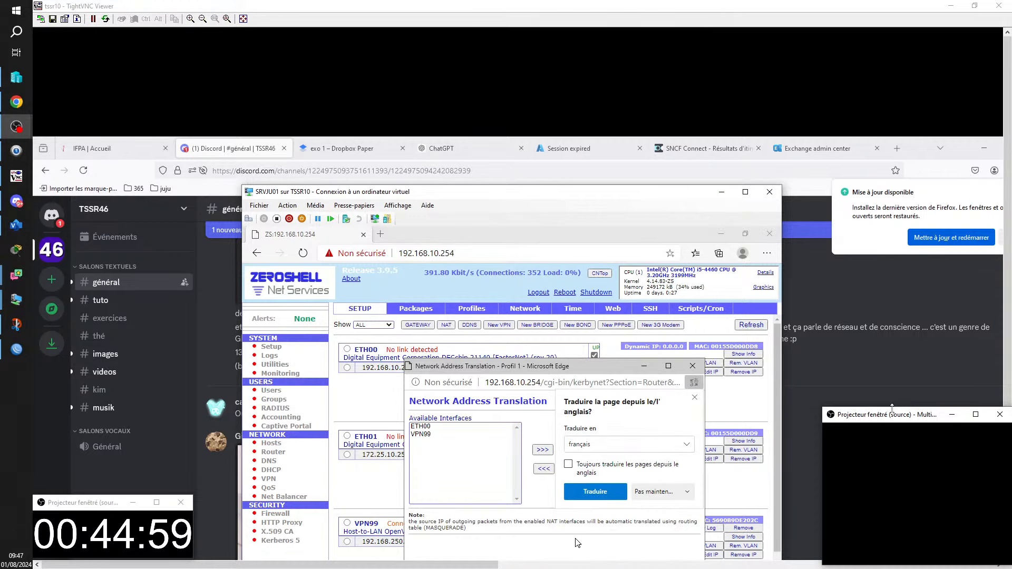
left_click(693, 398)
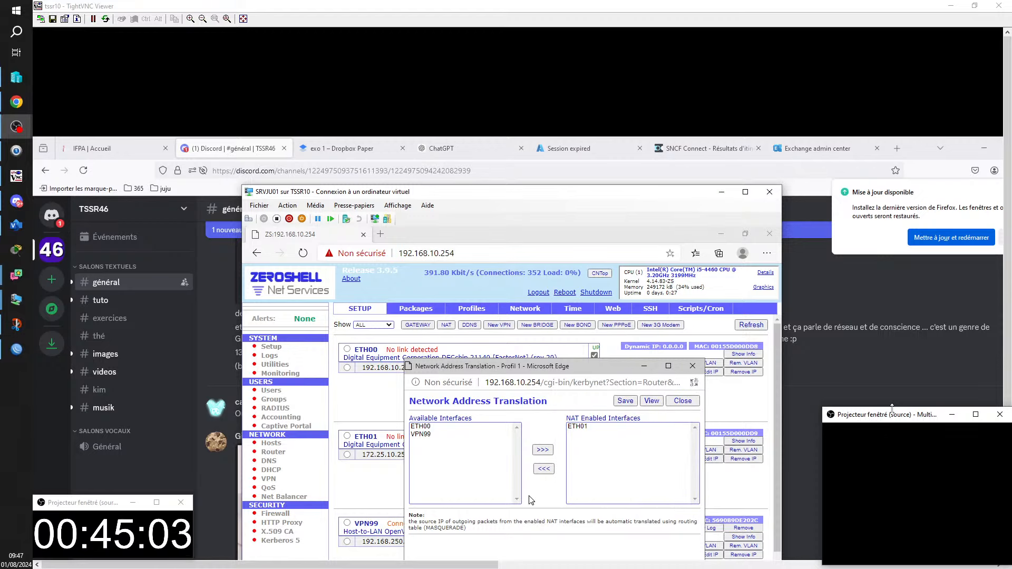
left_click(625, 401)
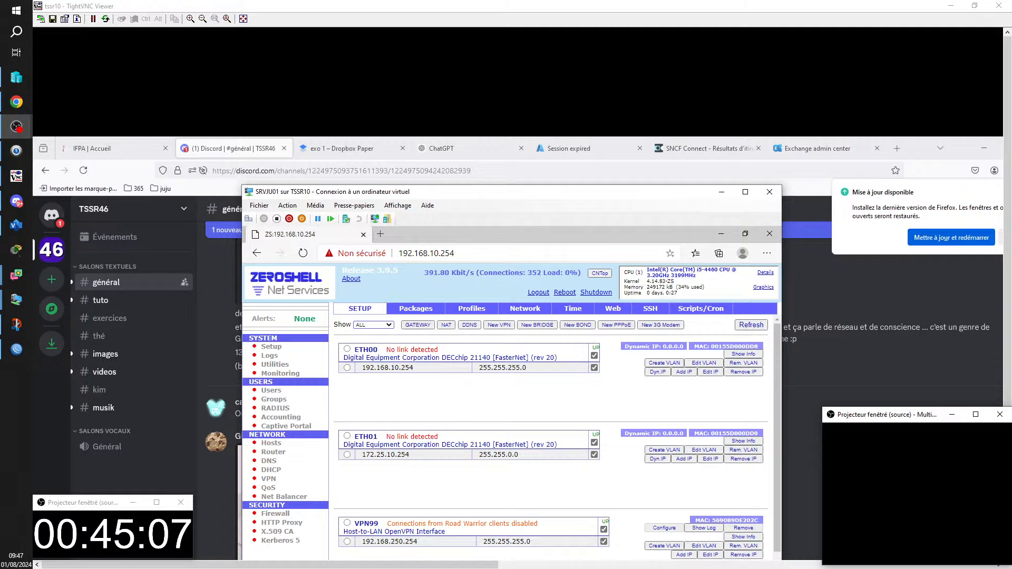
left_click_drag(1008, 145, 985, 233)
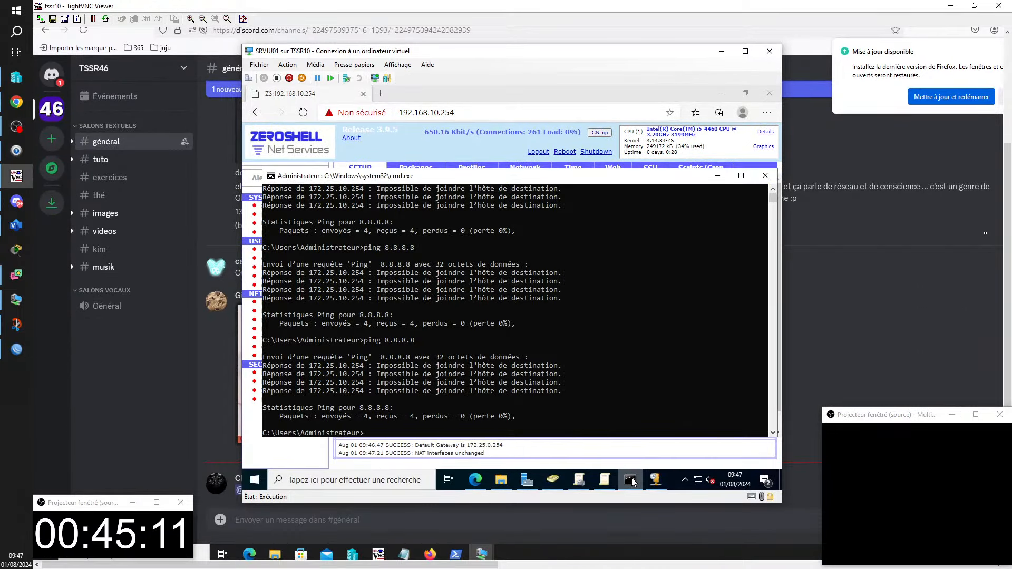
- Rerun ping 8.8.8.8 on SRVJU01, now 0% loss, then bring up the SRVJU05 VM
key("Up")
key("Return")
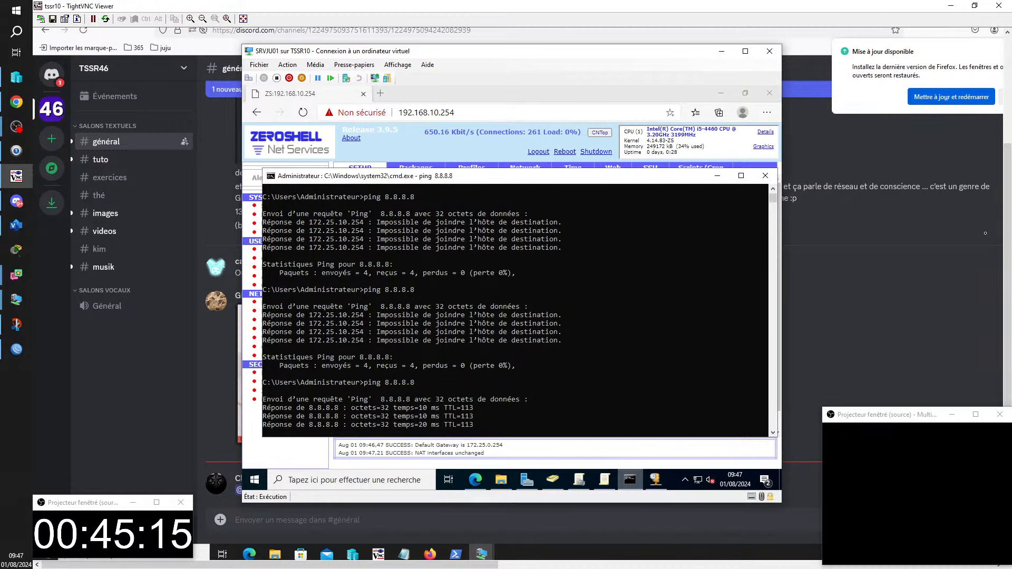
mouse_move(482, 554)
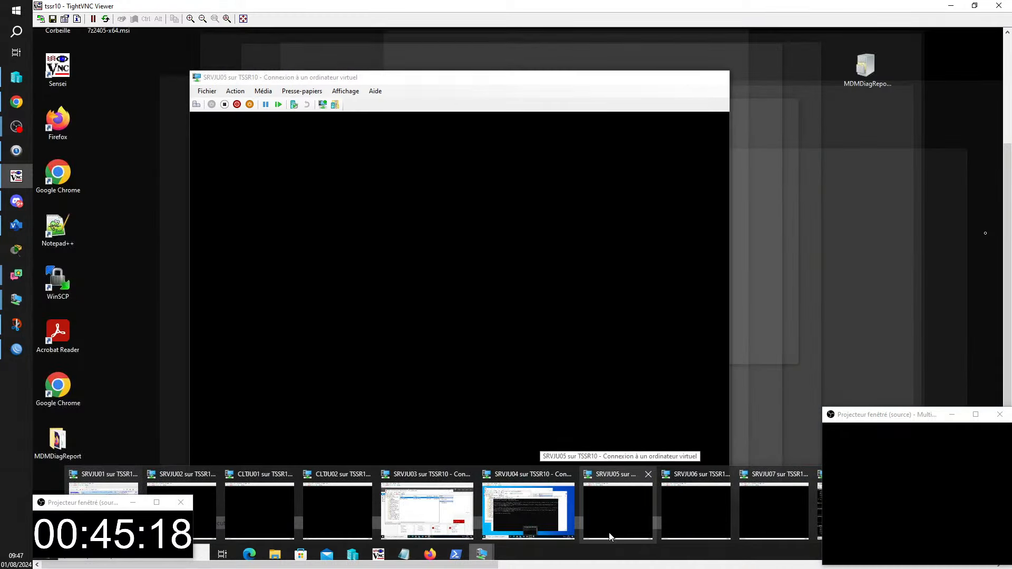
left_click(609, 532)
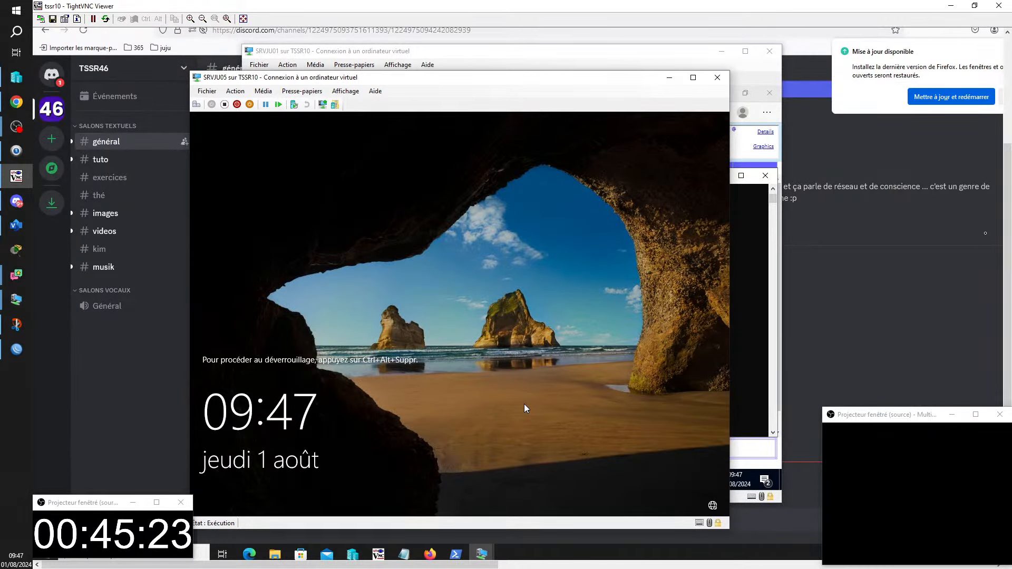
- Switch to the SRVJU02 VM and sign in with the administrator password
key("ctrl+alt+End")
type("••")
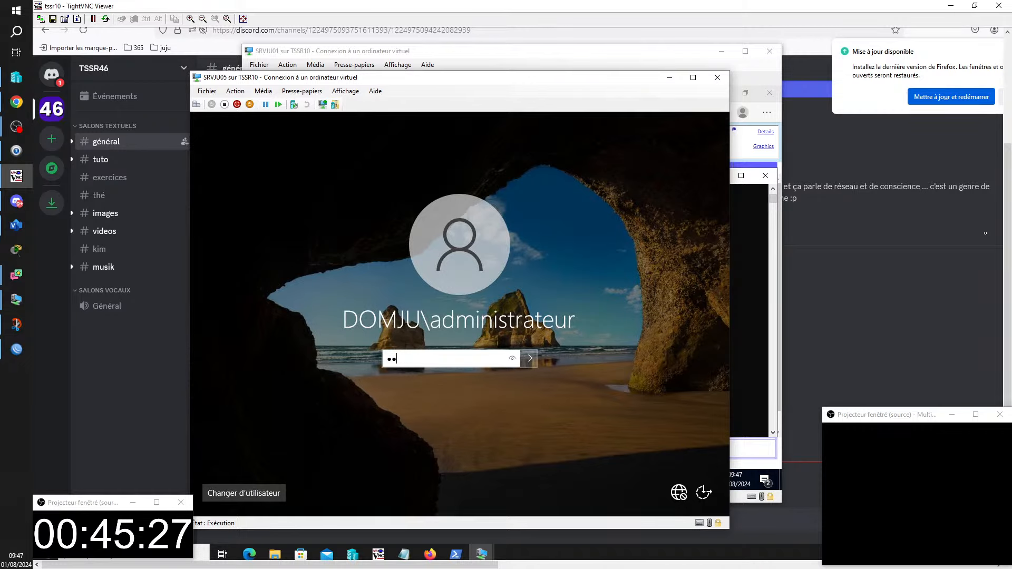
left_click(481, 553)
left_click(194, 538)
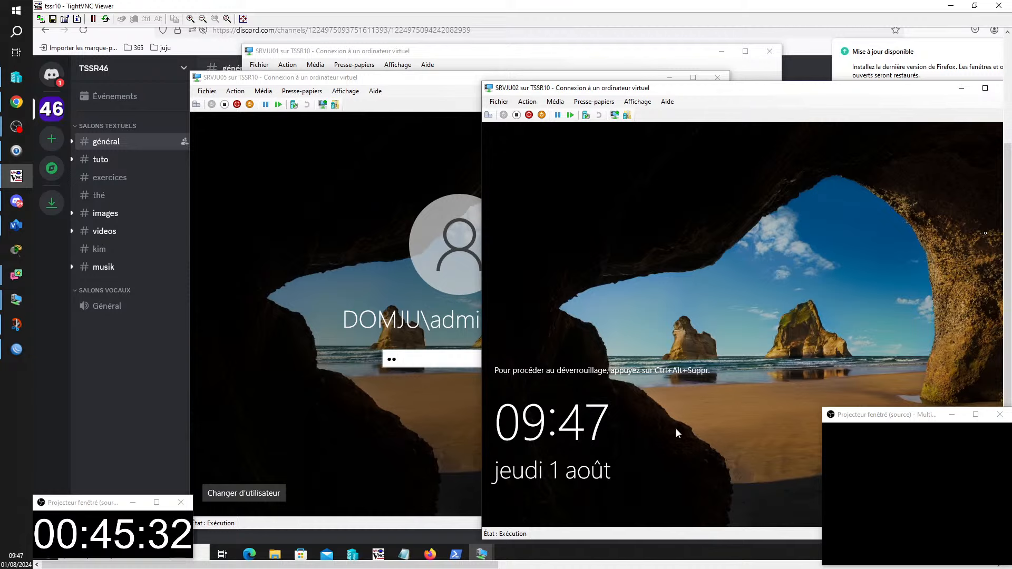
key("ctrl+alt+End")
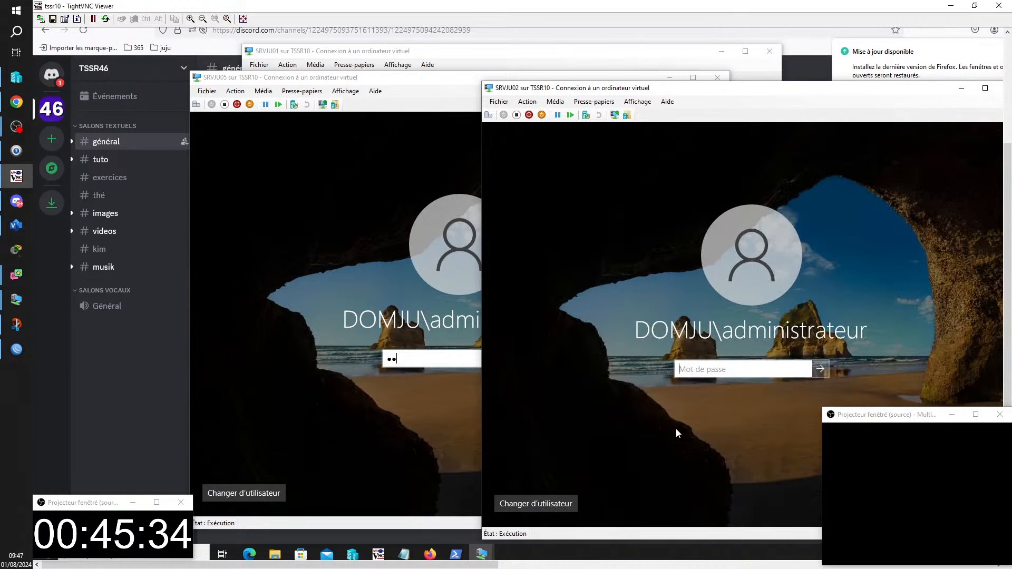
type("P••••")
left_click_drag(874, 416, 78, 358)
type("•••")
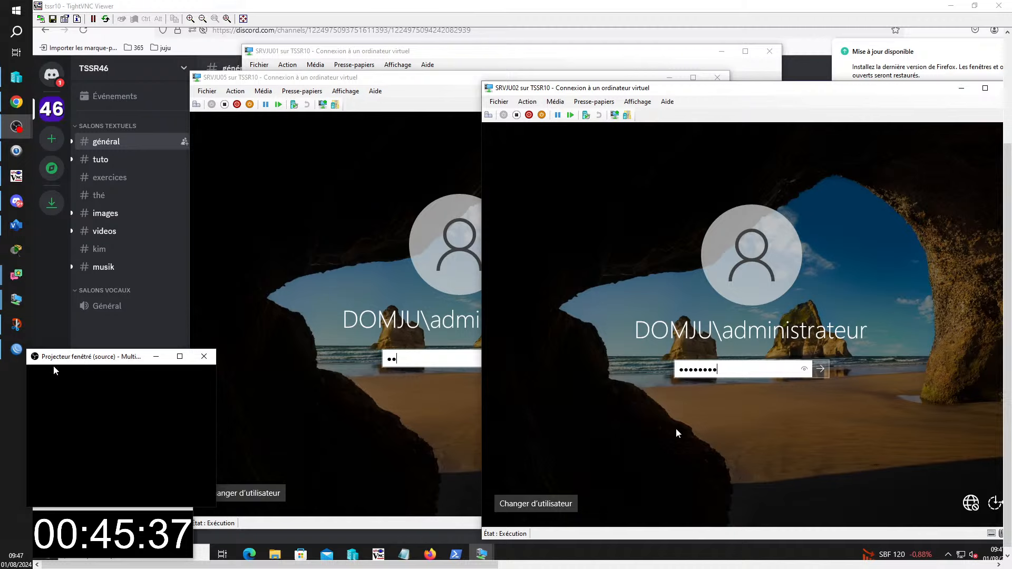
key("Return")
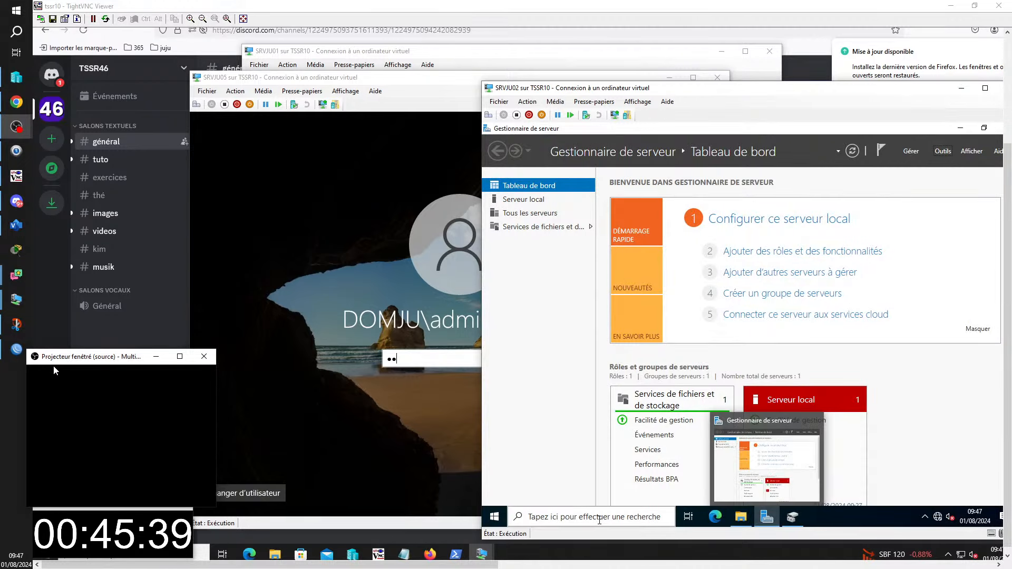
- Open cmd on SRVJU02 and ping 8.8.8.8, getting four replies with 0% loss
key("super+r")
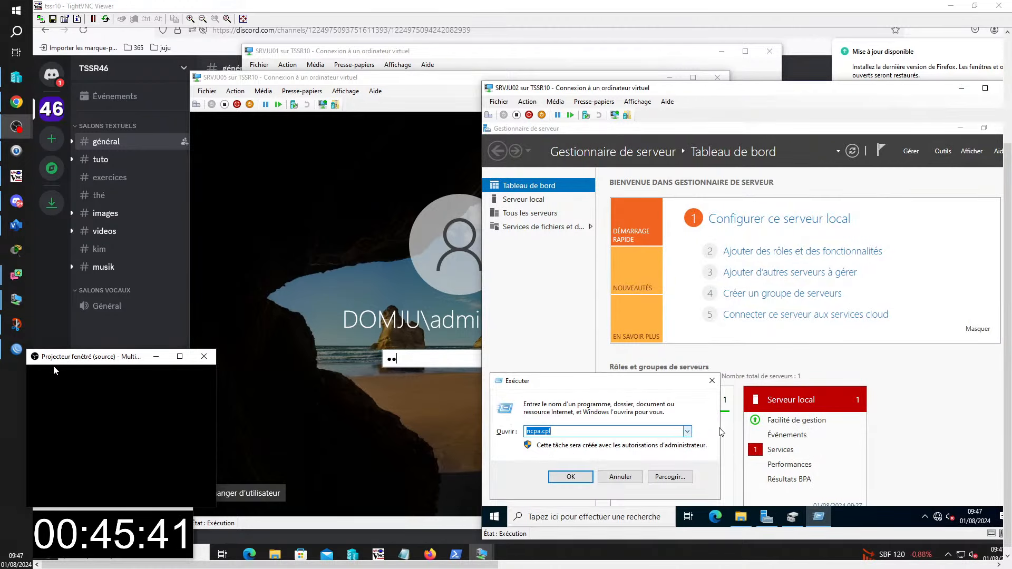
left_click(687, 432)
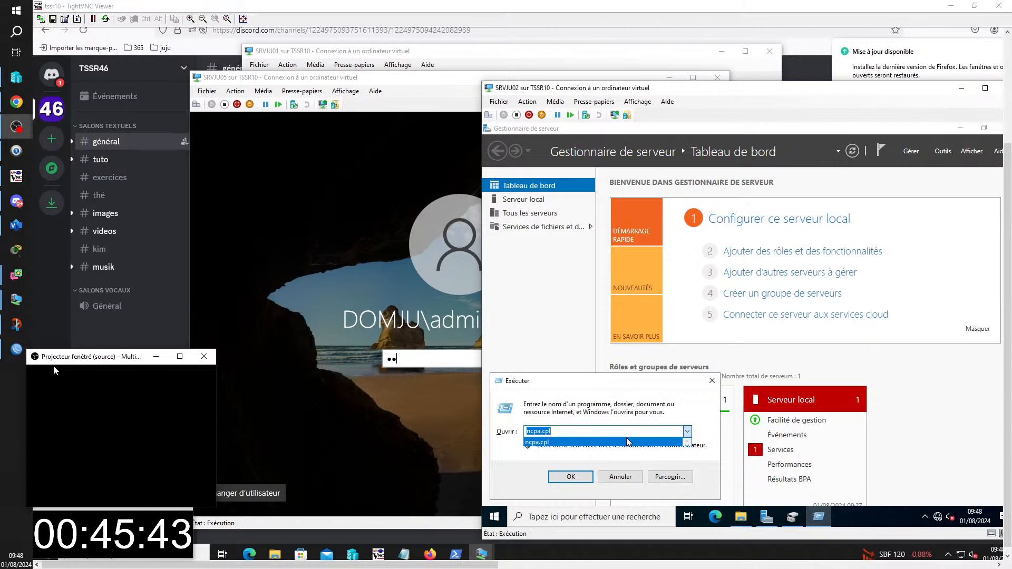
type("cmd")
left_click(627, 442)
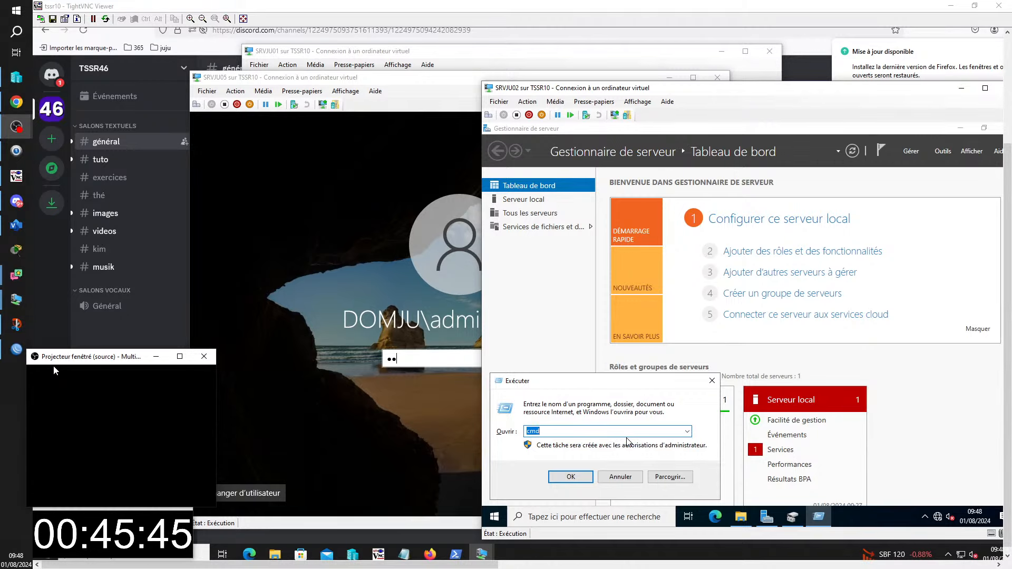
key("Return")
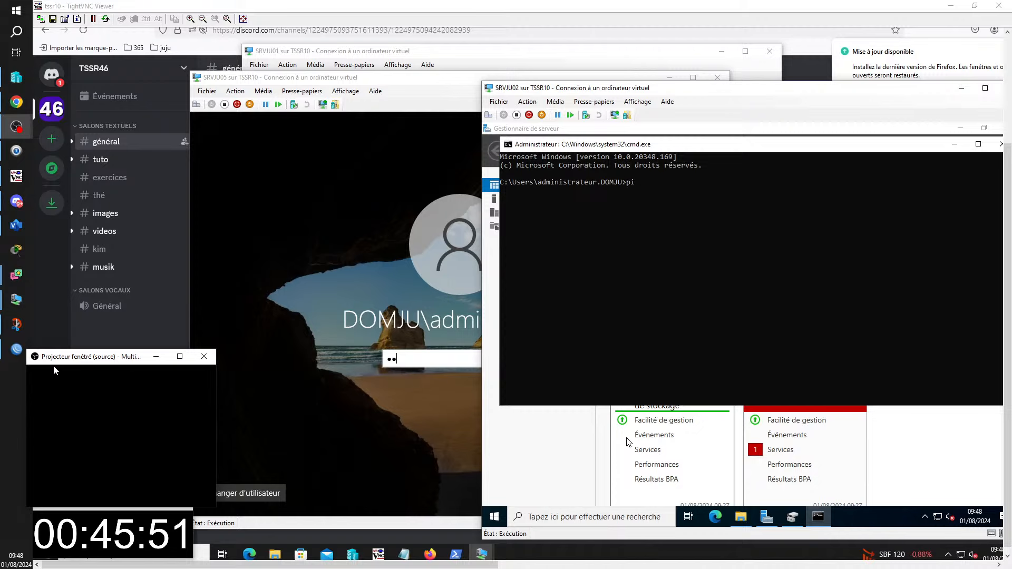
type("g 8.8.8.8")
key("Return")
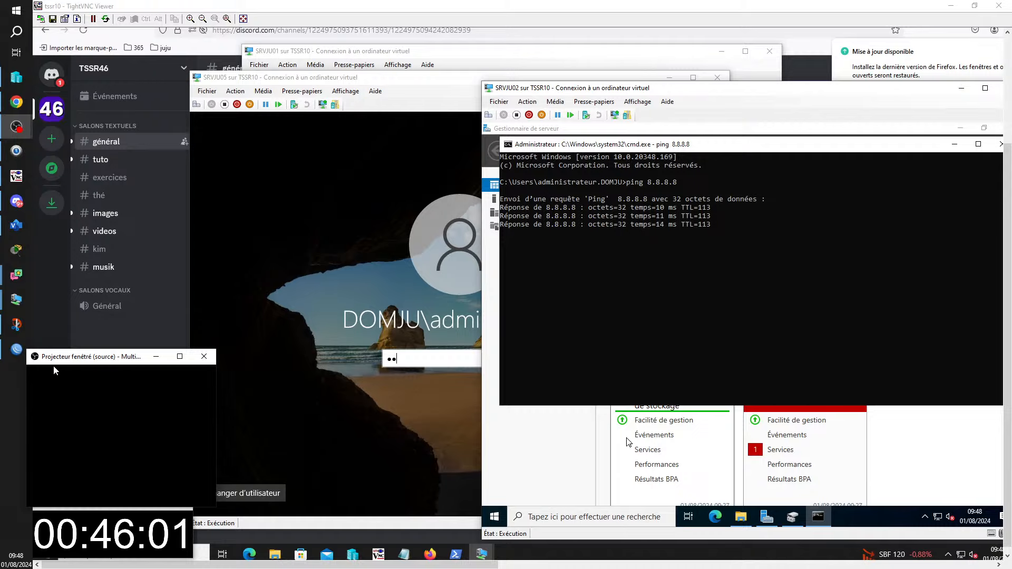
- Ping 8.8.8.8 from the SRVJU03 command prompt
mouse_move(483, 554)
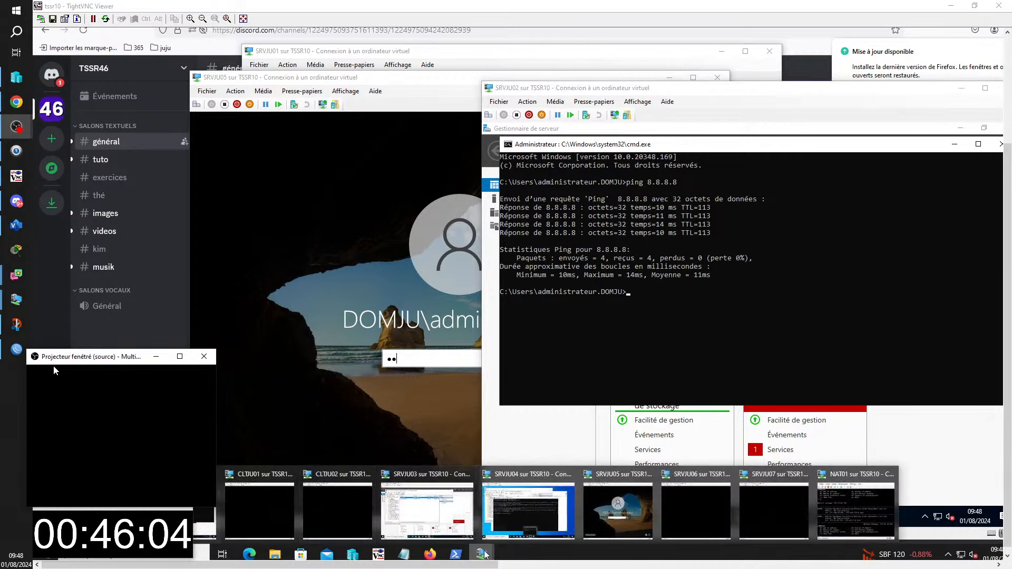
left_click(416, 527)
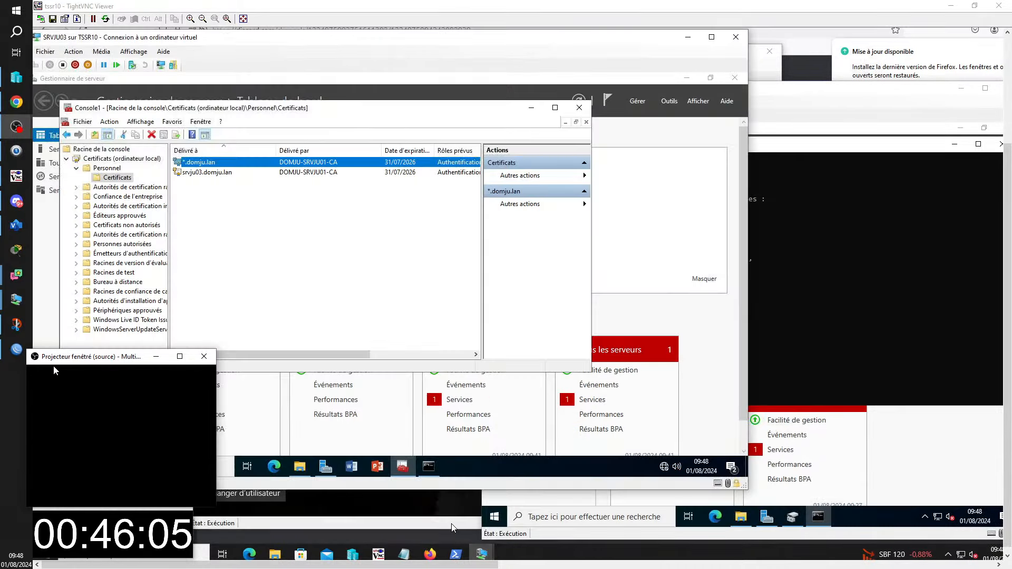
left_click(427, 467)
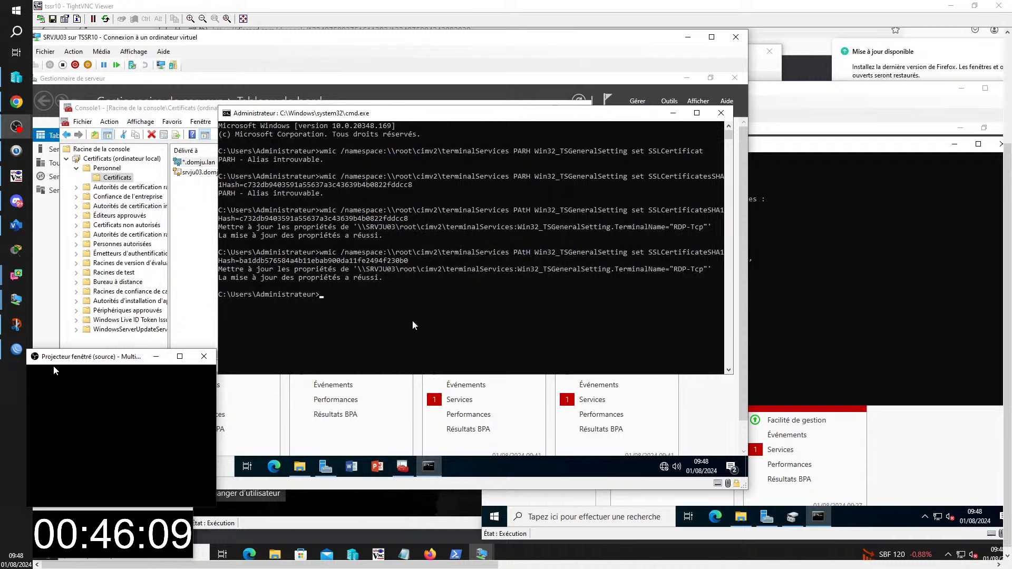
type("p")
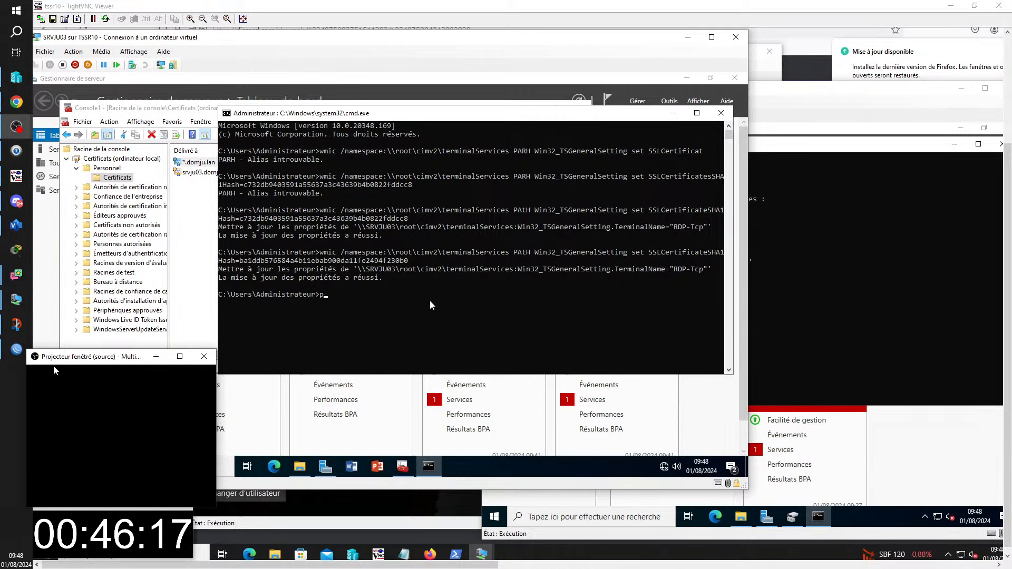
type("ing 8")
type(".8")
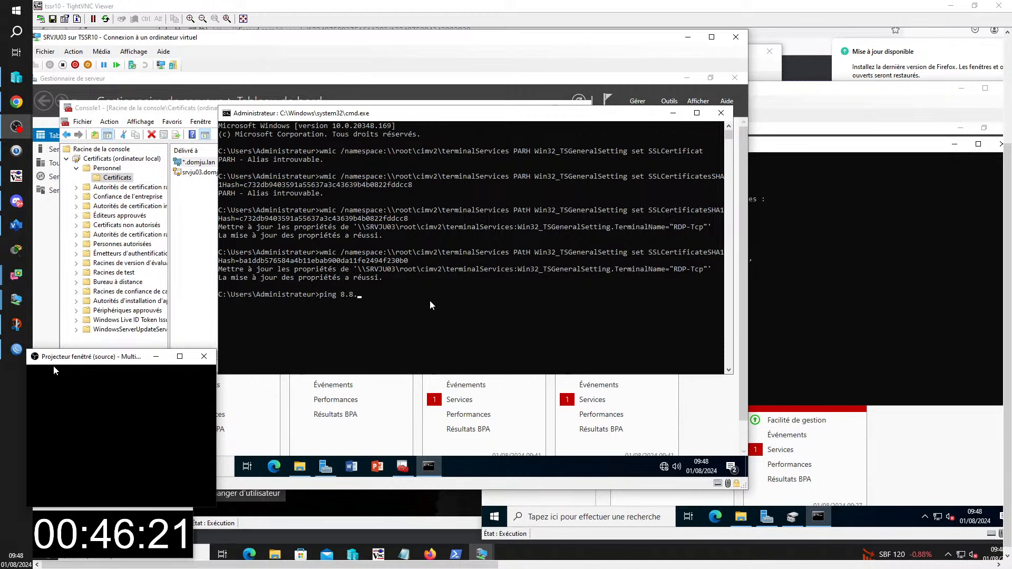
type(".8")
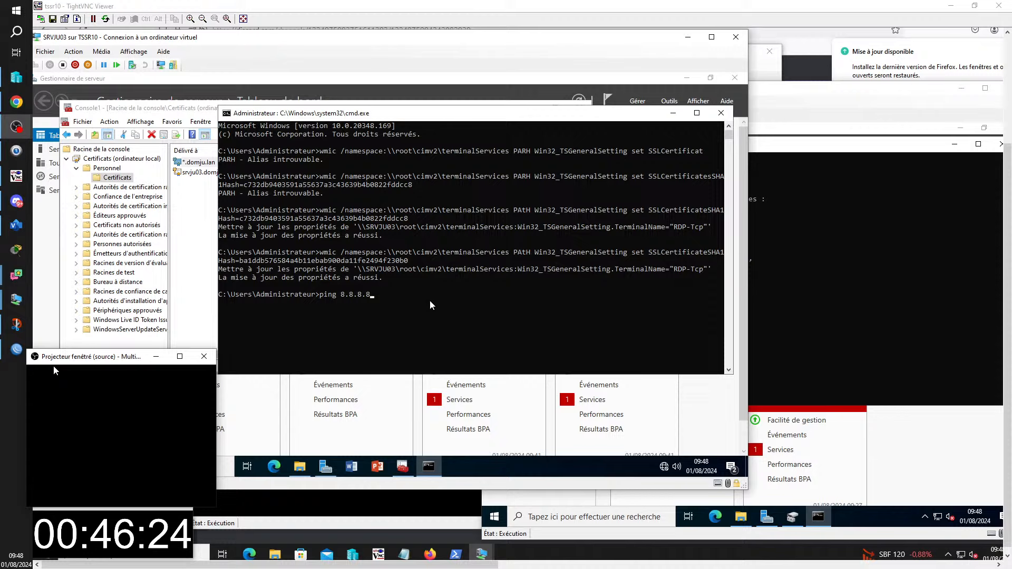
key("Return")
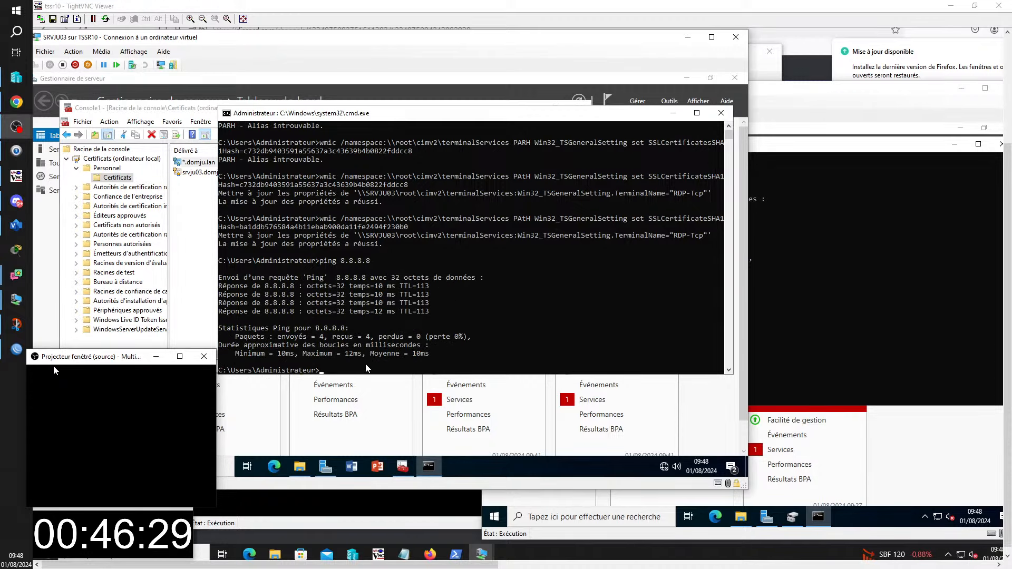
- Ping 8.8.8.8 from SRVJU04 with 0% loss, then bring the SRVJU05 VM forward
mouse_move(481, 553)
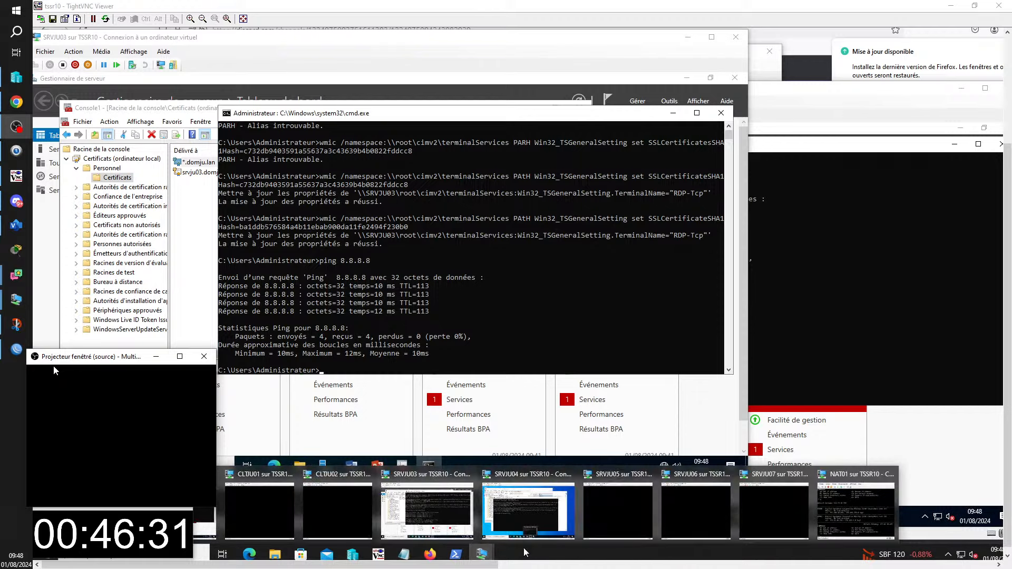
left_click(528, 509)
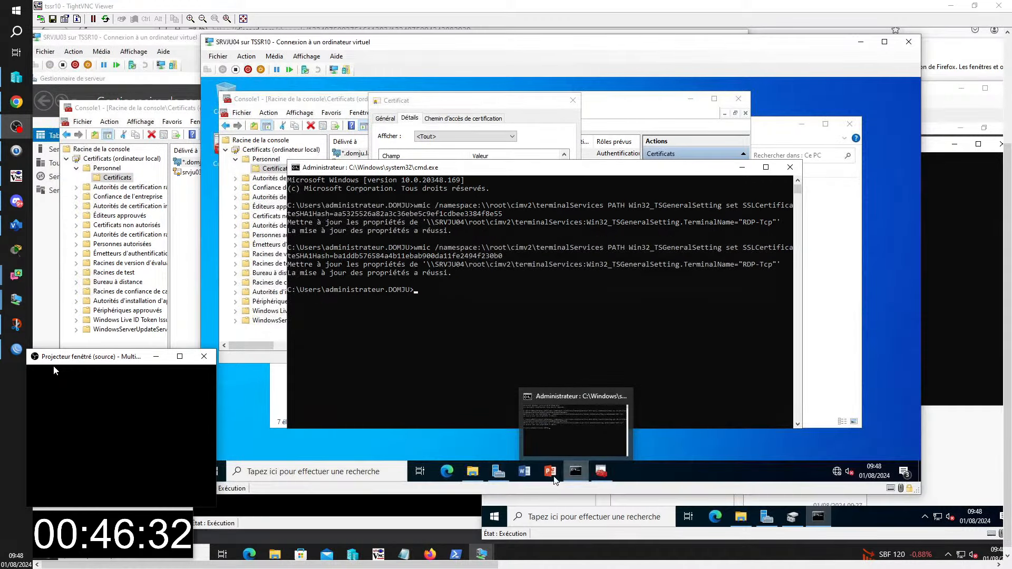
left_click(486, 332)
type("ping 8.8.8")
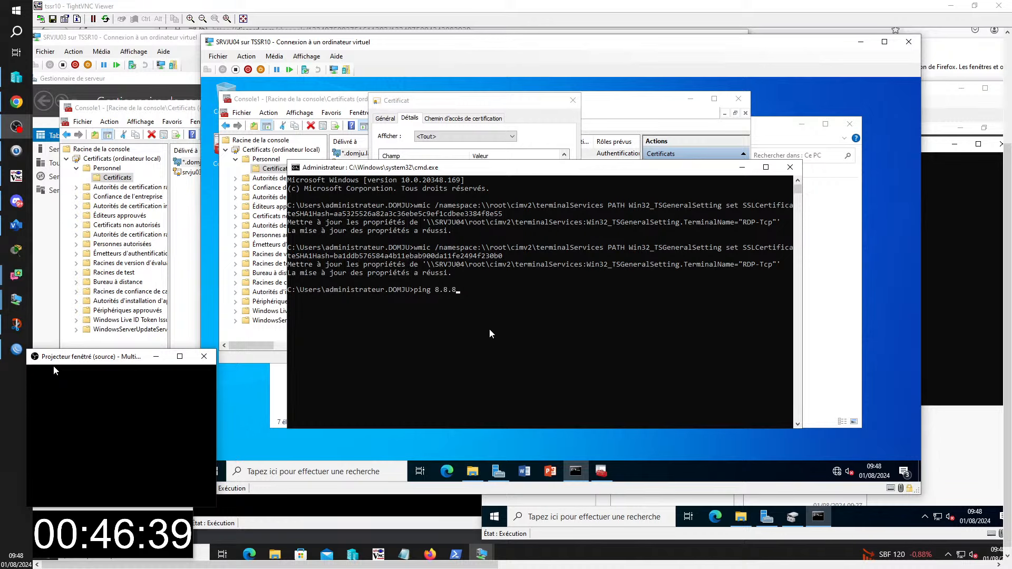
type(".8")
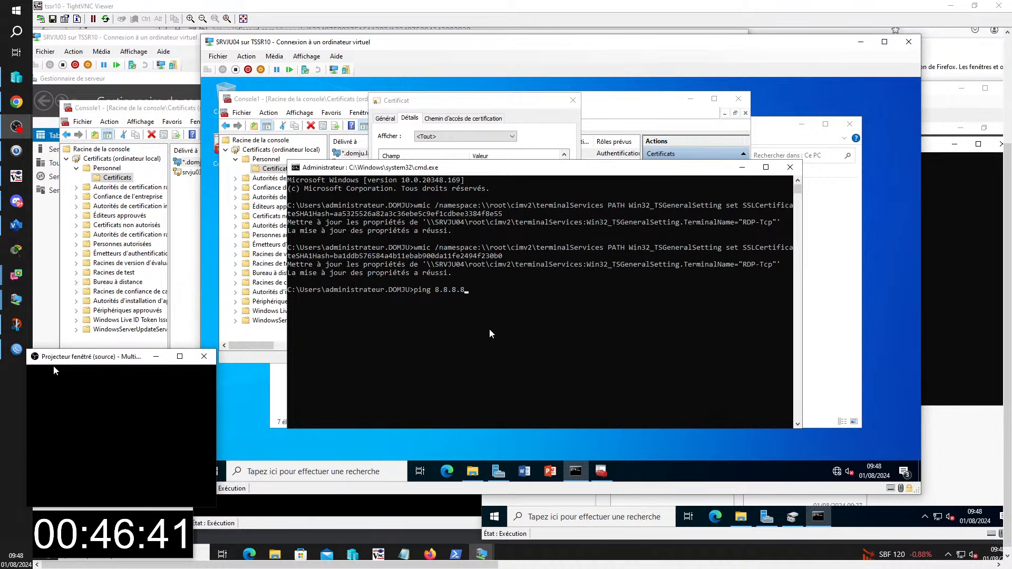
key("Return")
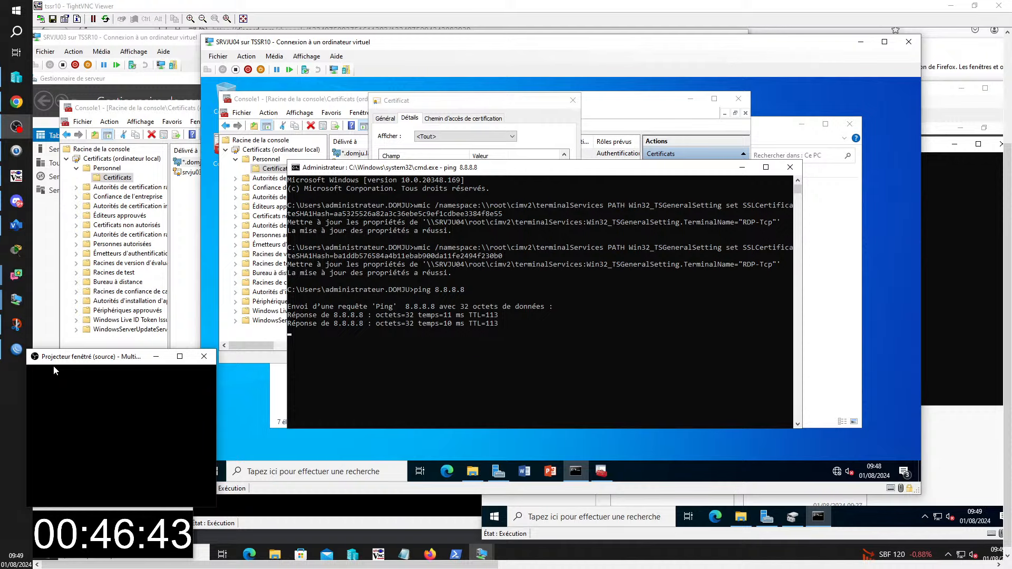
mouse_move(481, 554)
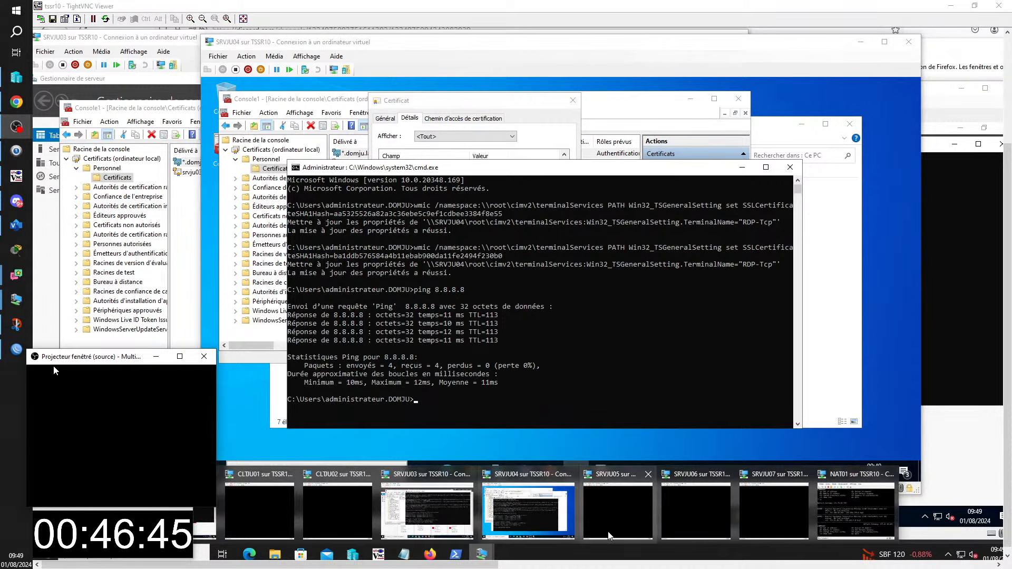
left_click(614, 509)
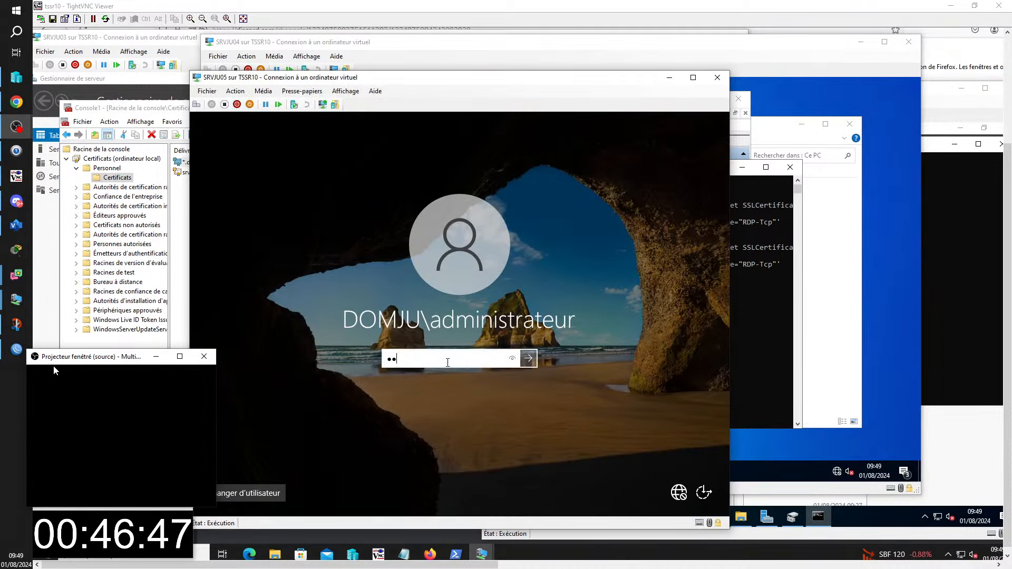
- Sign in to SRVJU05 and open a command prompt with cmd
type("•••••")
key("Return")
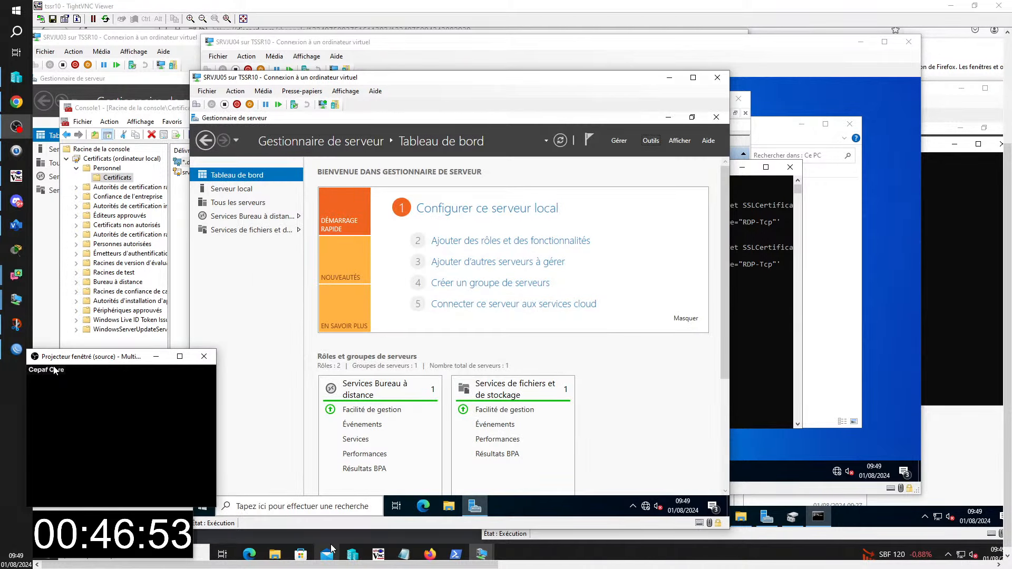
key("super+r")
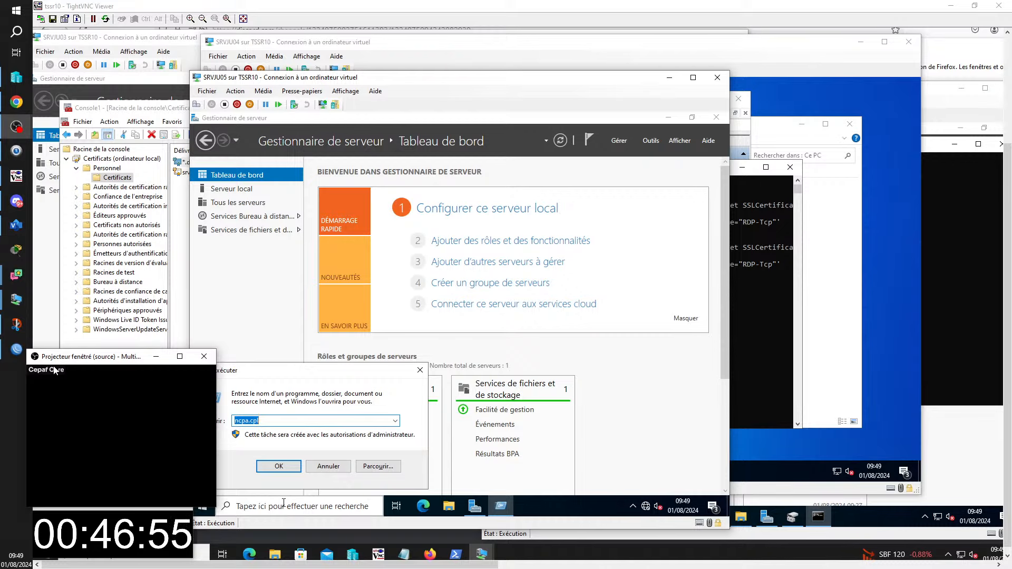
type("cmd")
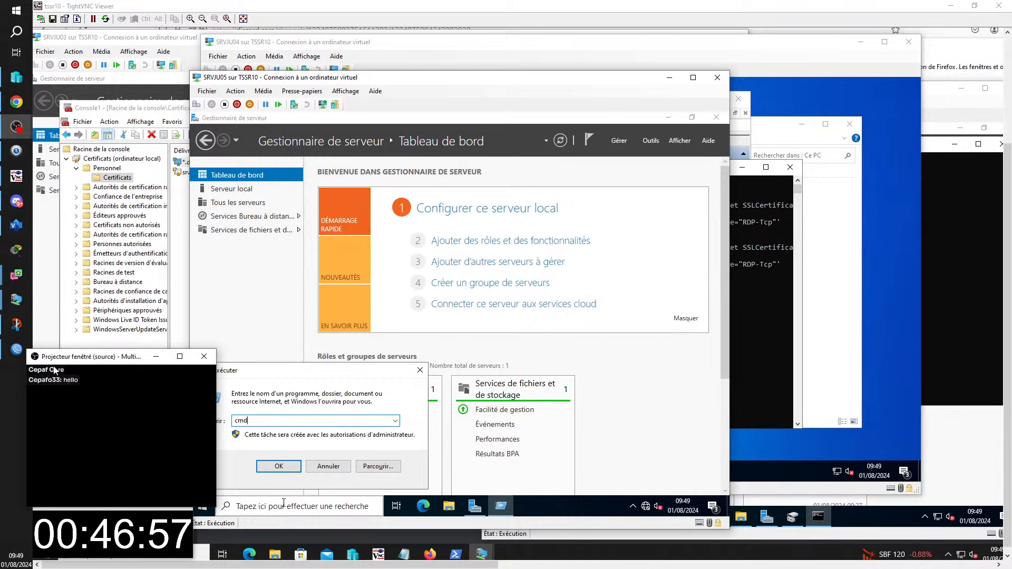
key("Return")
- Ping 8.8.8.8 from SRVJU05 with 0% loss, then bring the SRVJU06 VM forward
type("p")
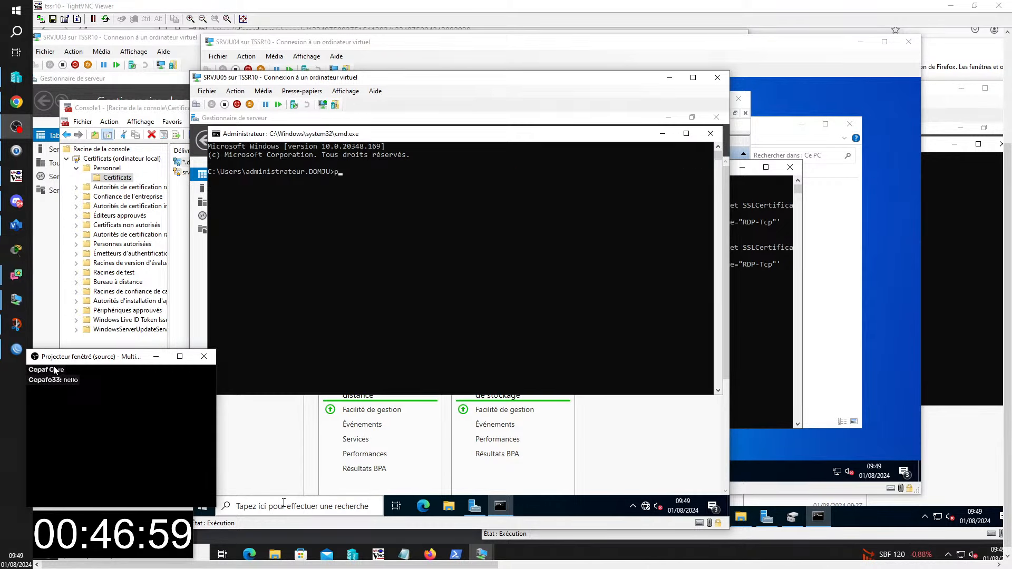
type("ing ")
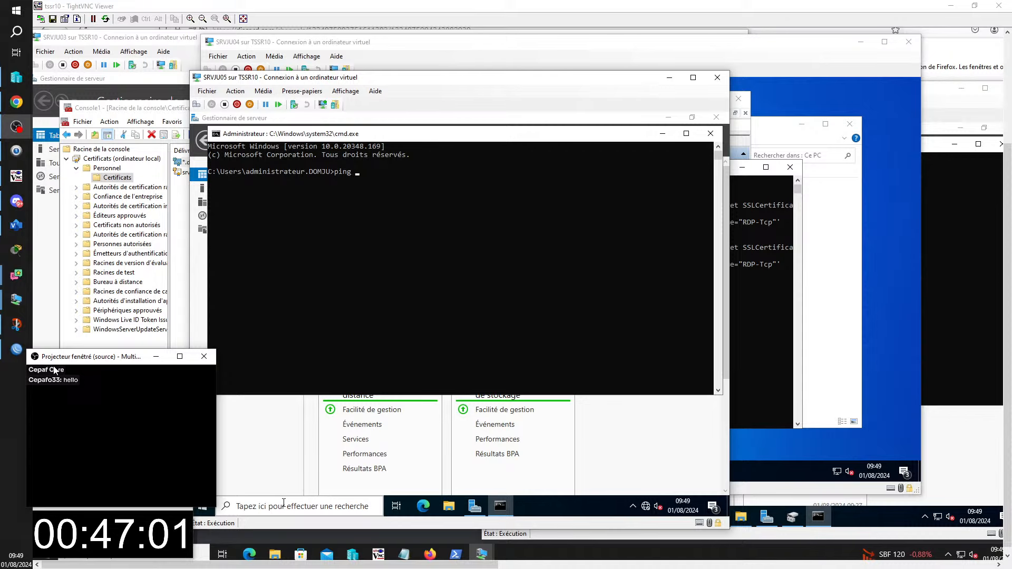
type("8.8.8.8")
key("Return")
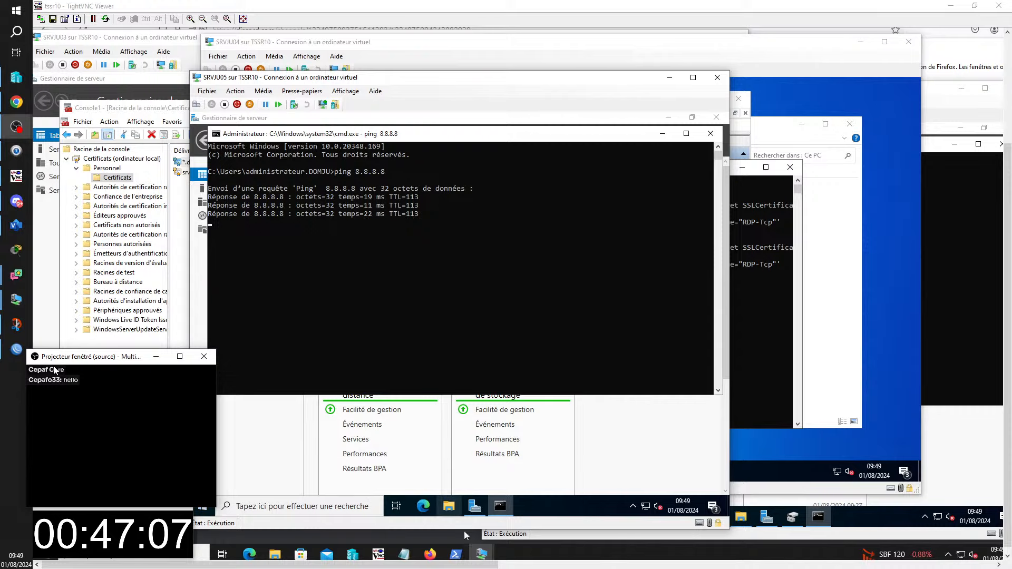
mouse_move(481, 553)
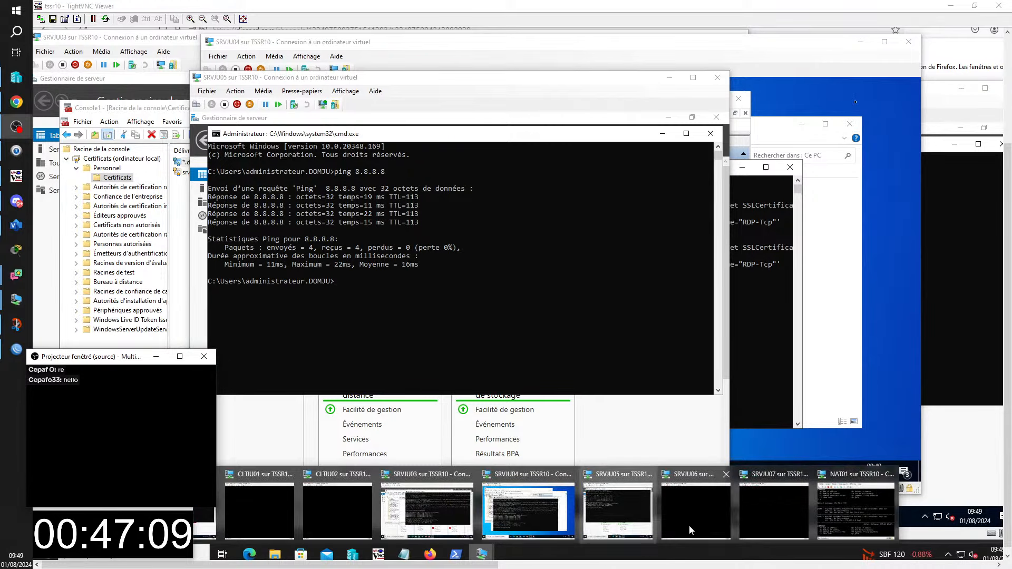
left_click(719, 533)
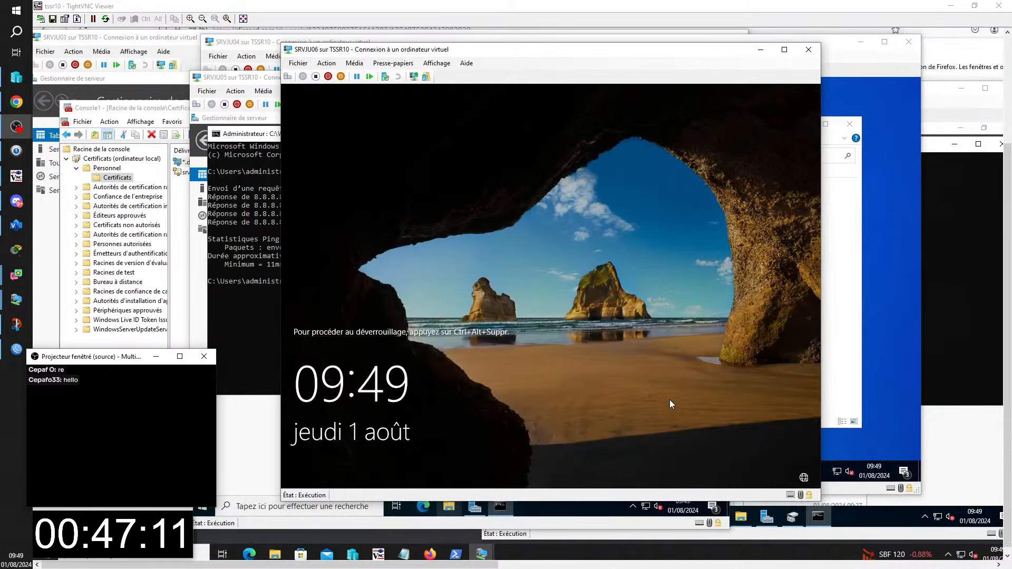
- Sign in to SRVJU06, retyping the administrator password after the first attempt fails
key("ctrl+alt+End")
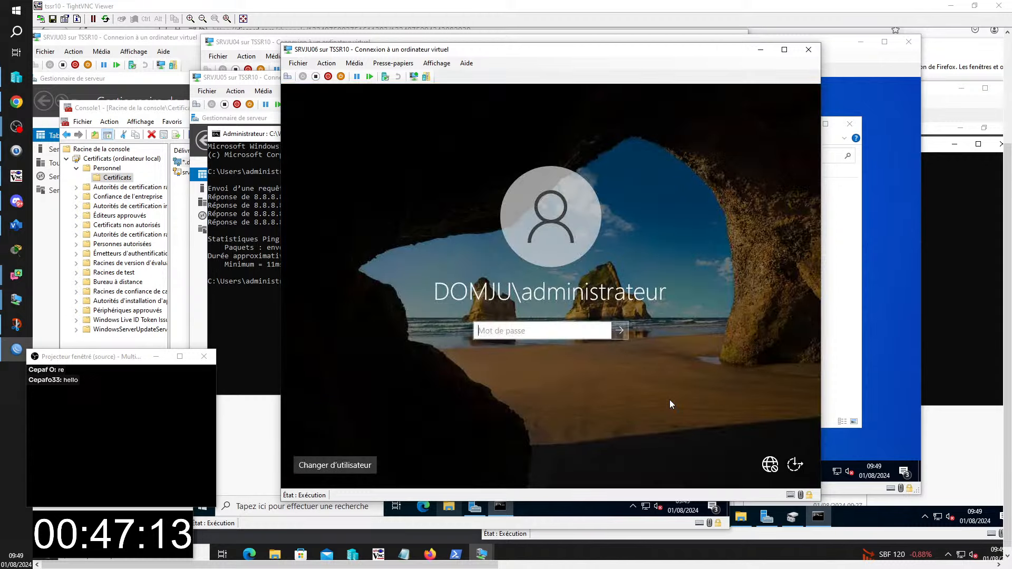
type("••••••••")
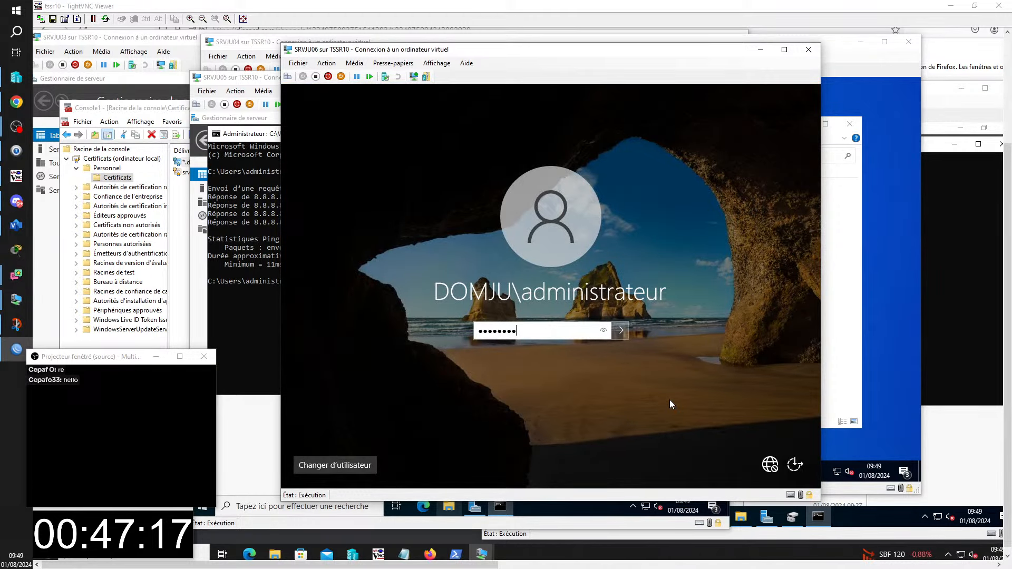
key("Return")
key("Return")
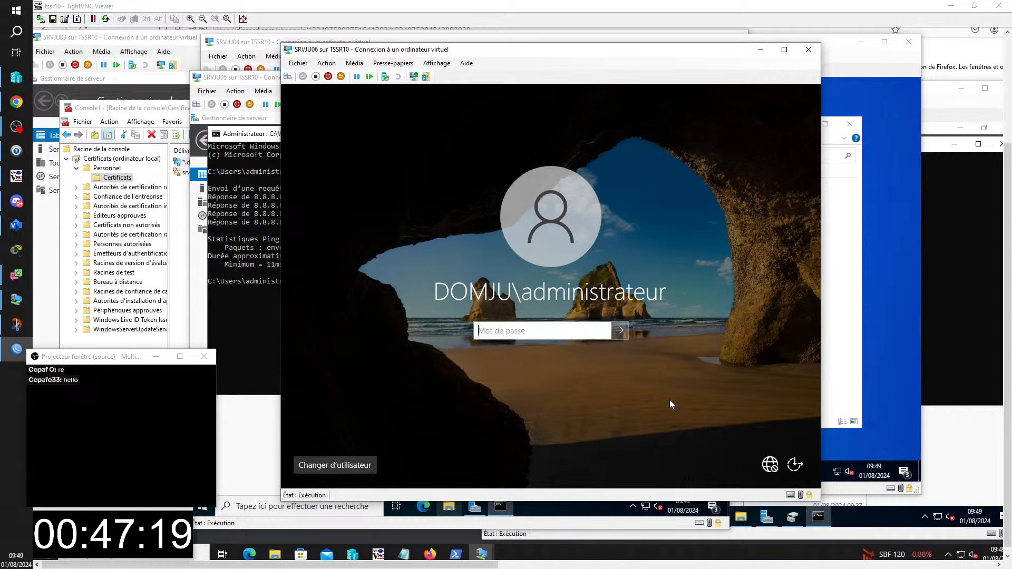
type("••••")
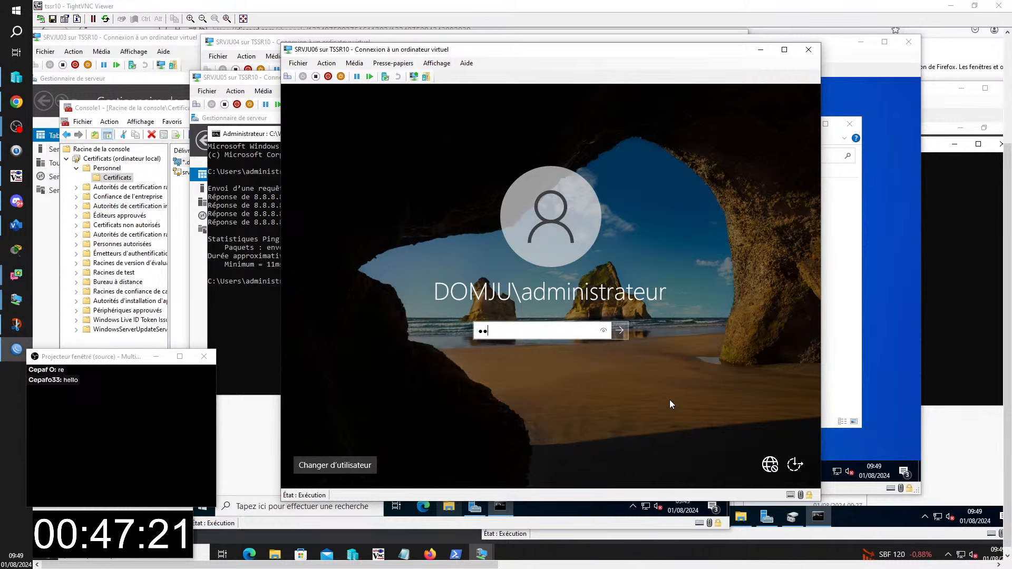
type("••••")
key("Return")
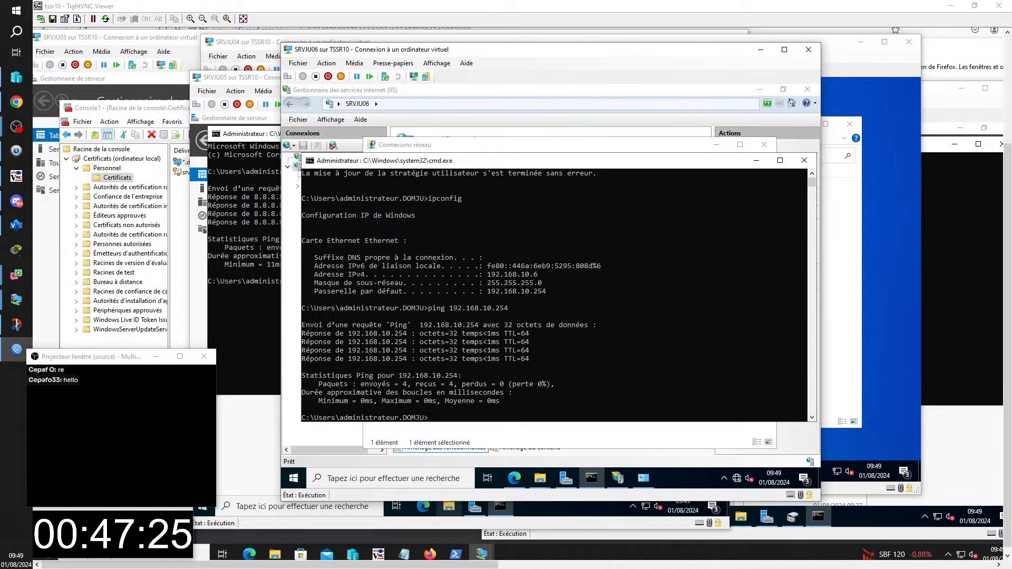
- Edit the recalled ping to target 8.8.8.8, get 0% loss, then switch to SRVJU07
key("Up")
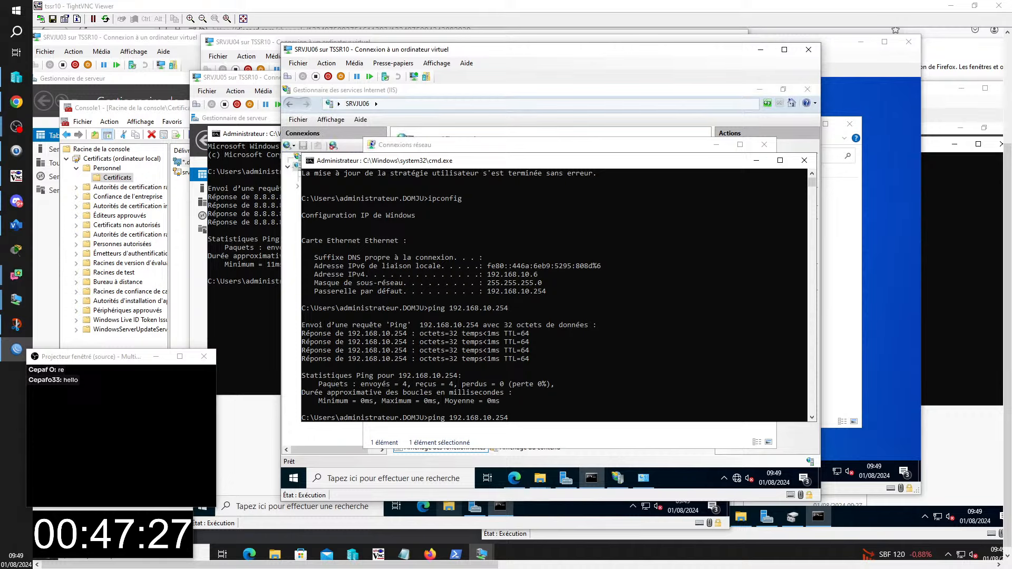
key("BackSpace")
key("BackSpace")
key("BackSpace")
key("BackSpace")
key("BackSpace")
key("BackSpace")
key("BackSpace")
key("BackSpace")
key("BackSpace")
key("BackSpace")
key("BackSpace")
key("BackSpace")
key("BackSpace")
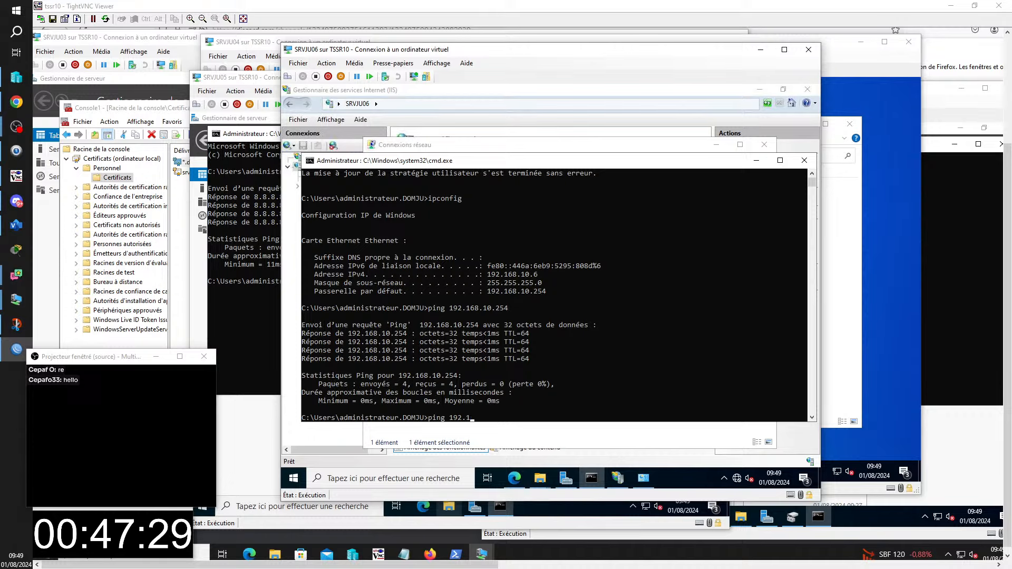
key("BackSpace")
type("8")
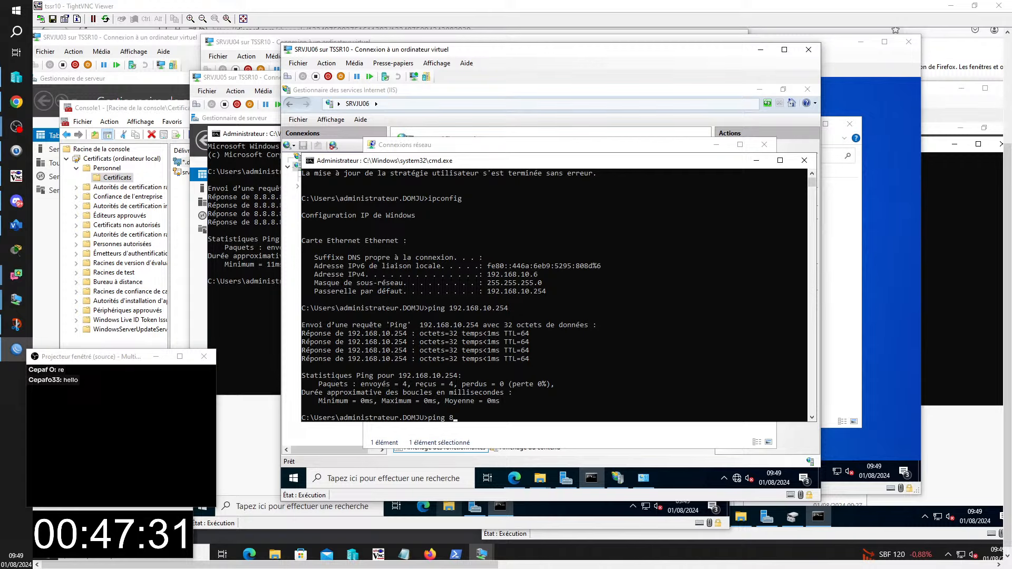
type(".8.8.8")
key("Return")
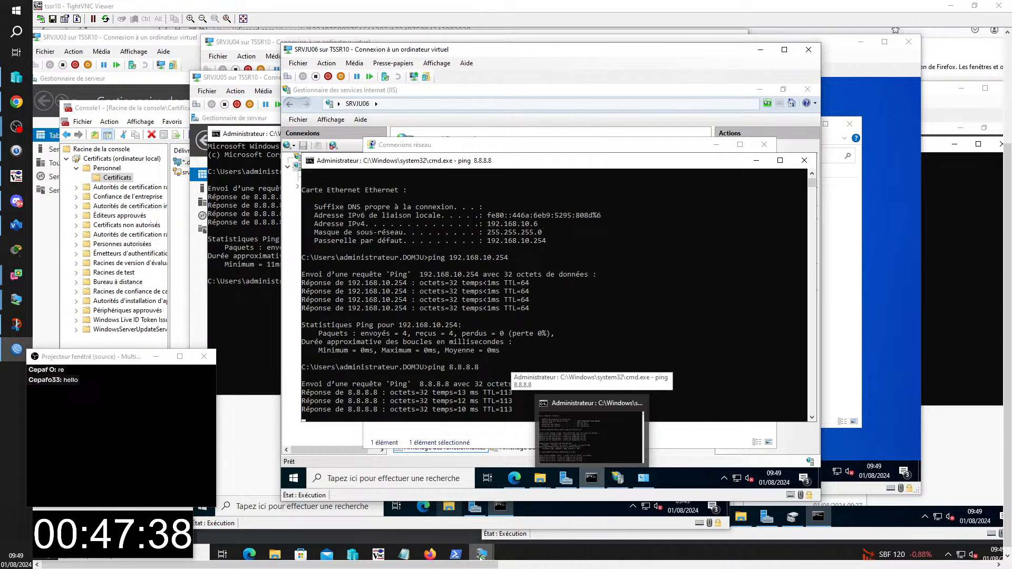
mouse_move(483, 555)
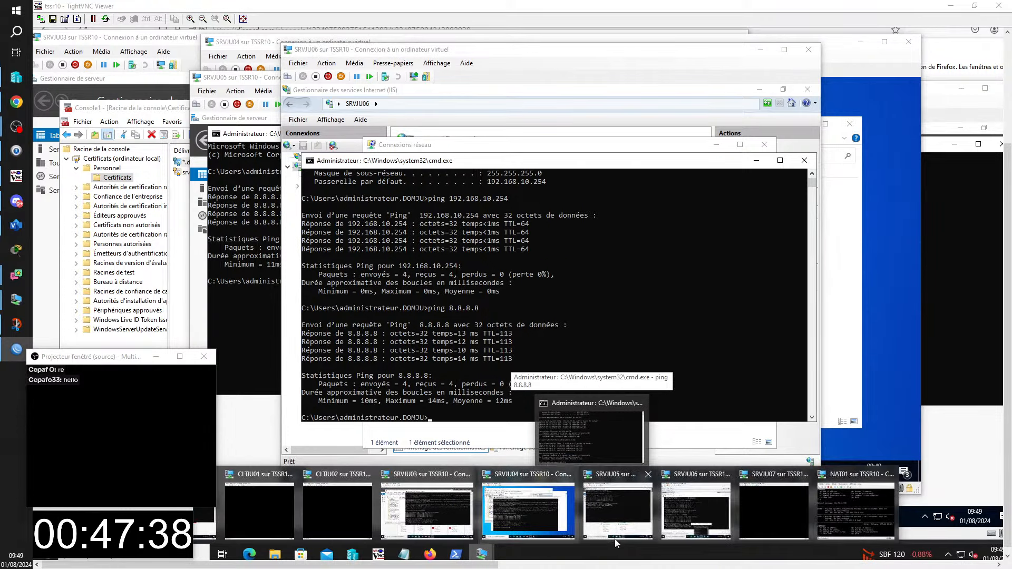
left_click(792, 518)
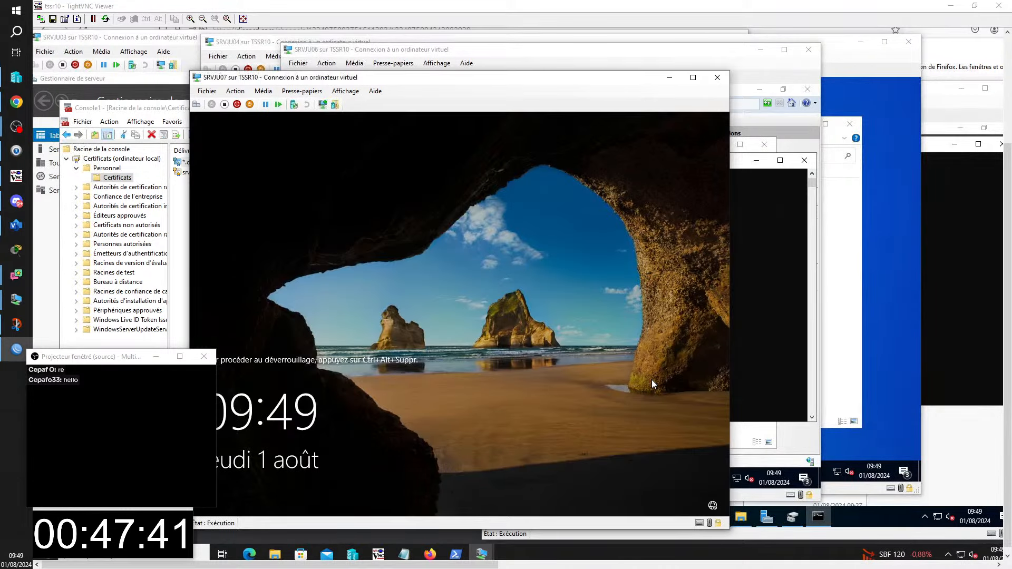
- Sign in to SRVJU07, retyping the password after the incorrect-password message
key("ctrl+alt+End")
type("•••")
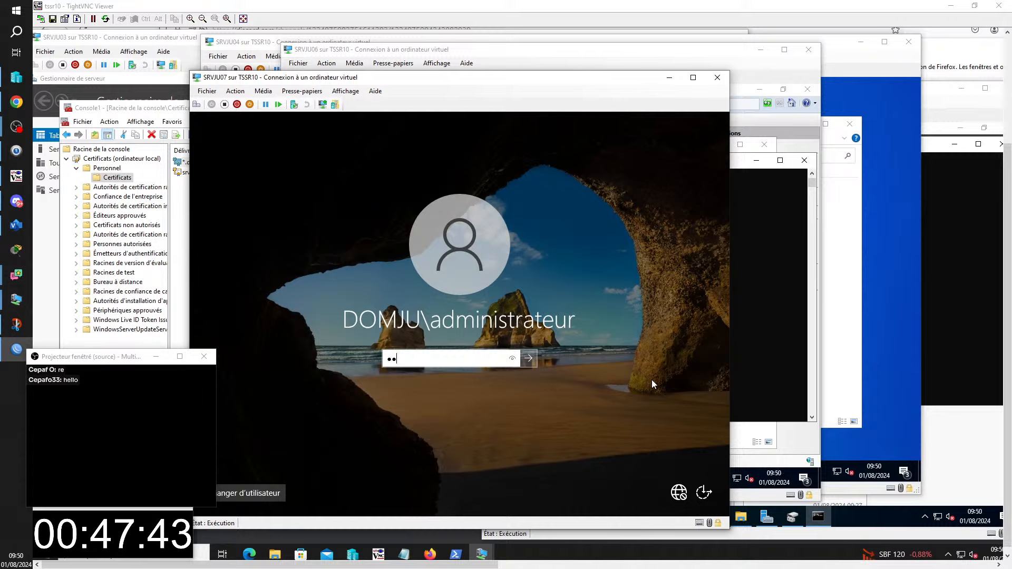
type("•••••")
key("Return")
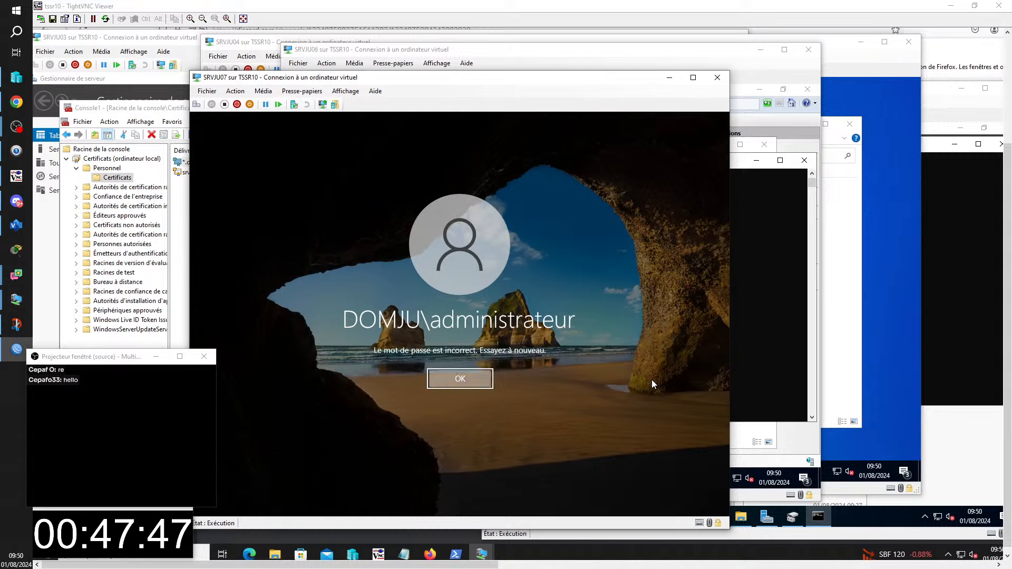
key("Return")
type("•")
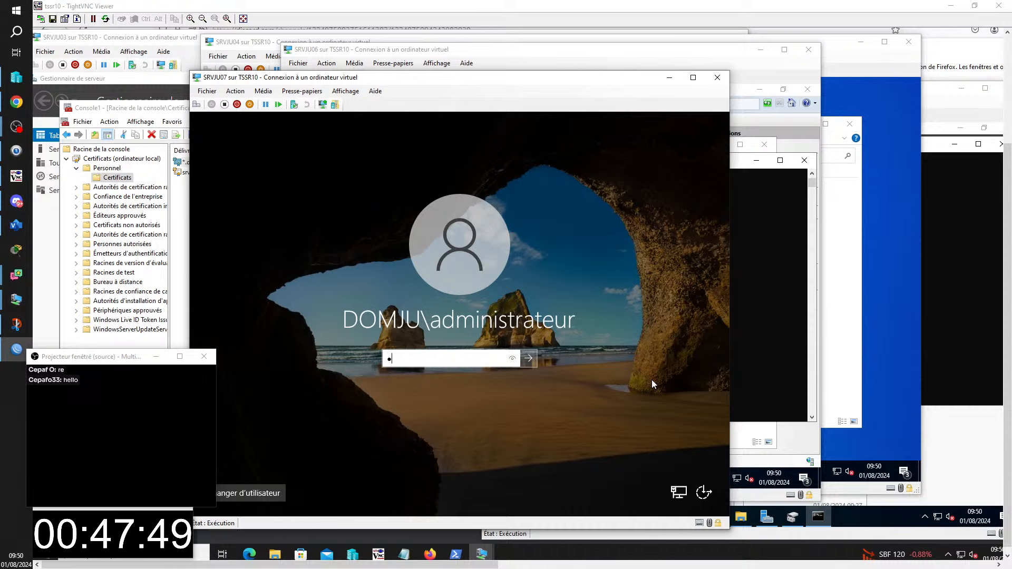
type("•••")
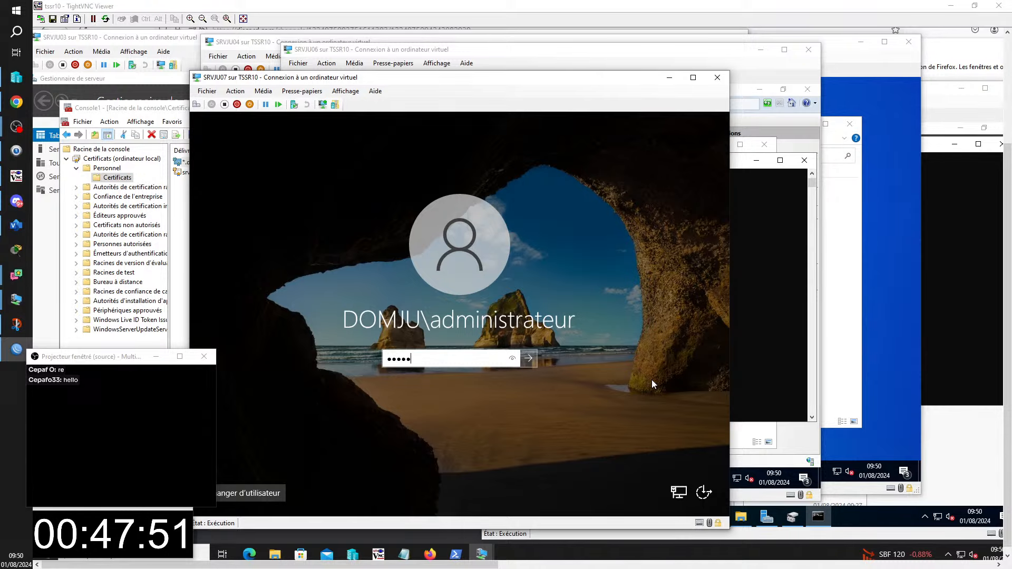
type("•••")
key("Return")
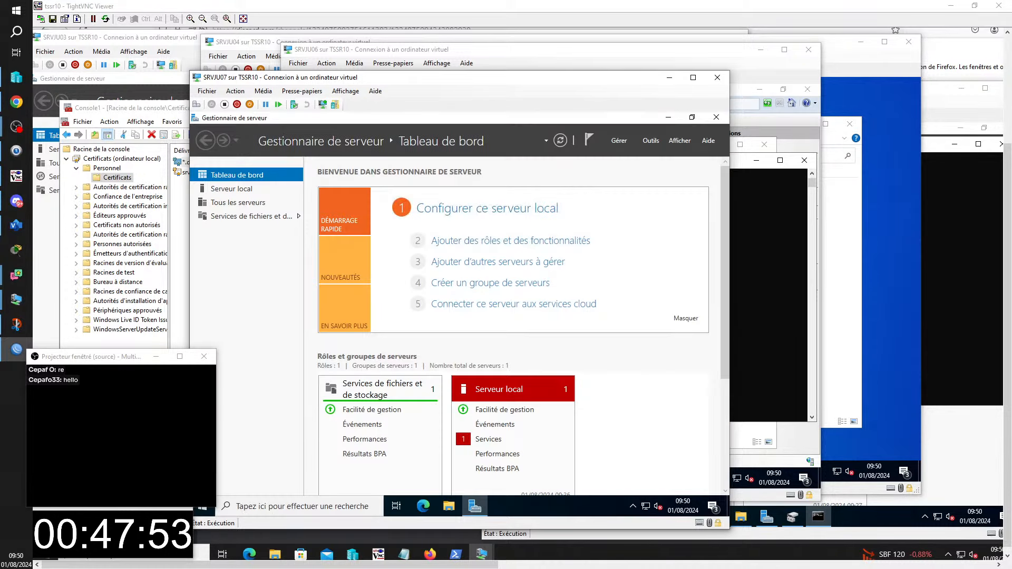
- Open cmd on SRVJU07, ping 8.8.8.8 successfully, then switch to the CLTJU01 VM
key("super+r")
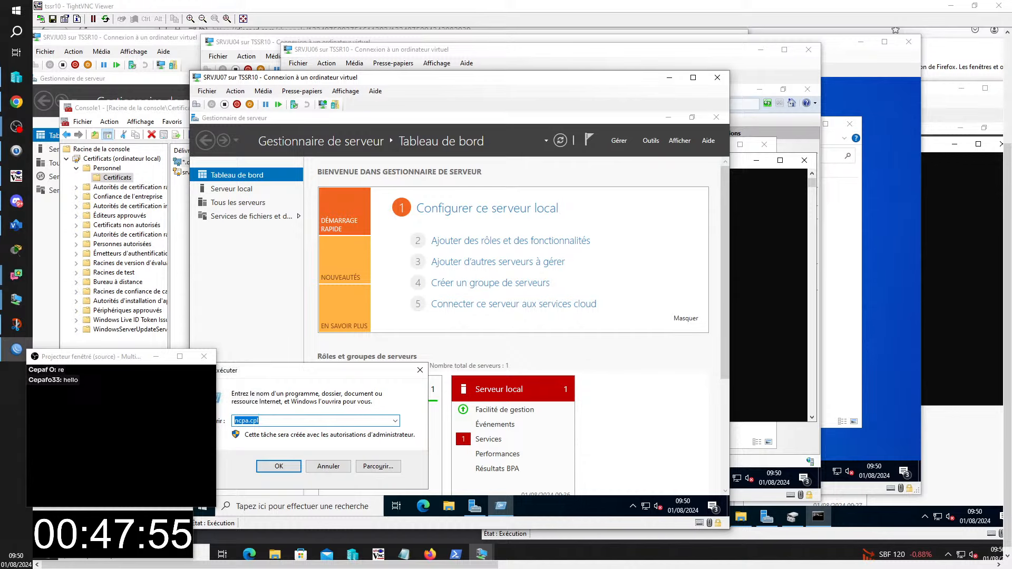
type("cm")
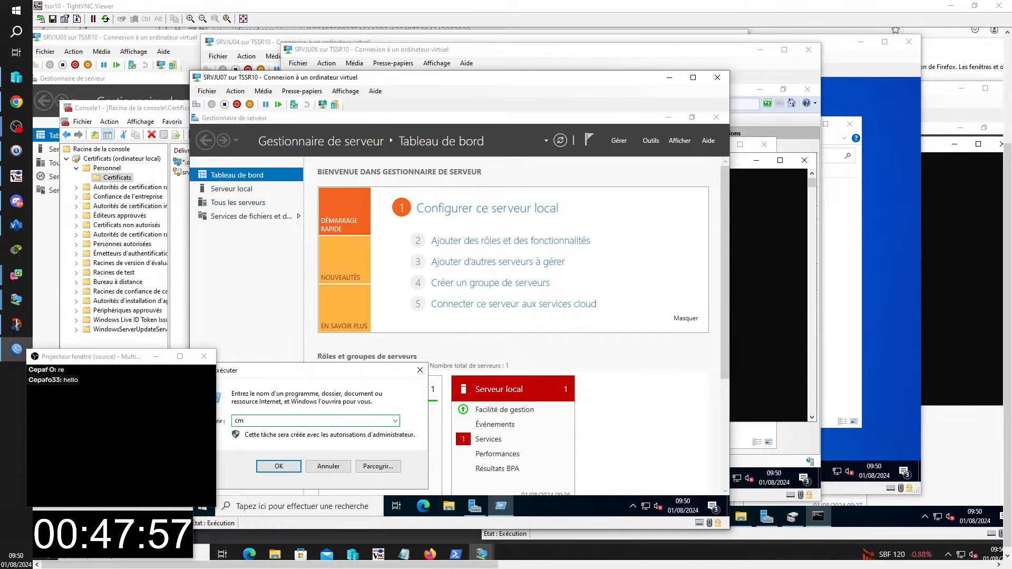
type("d")
key("Return")
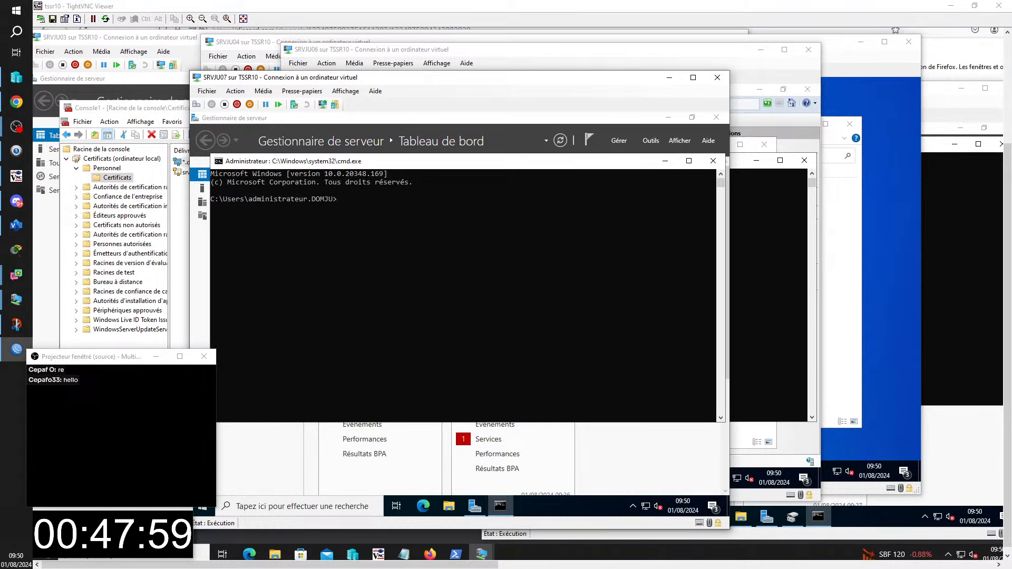
type("ping ")
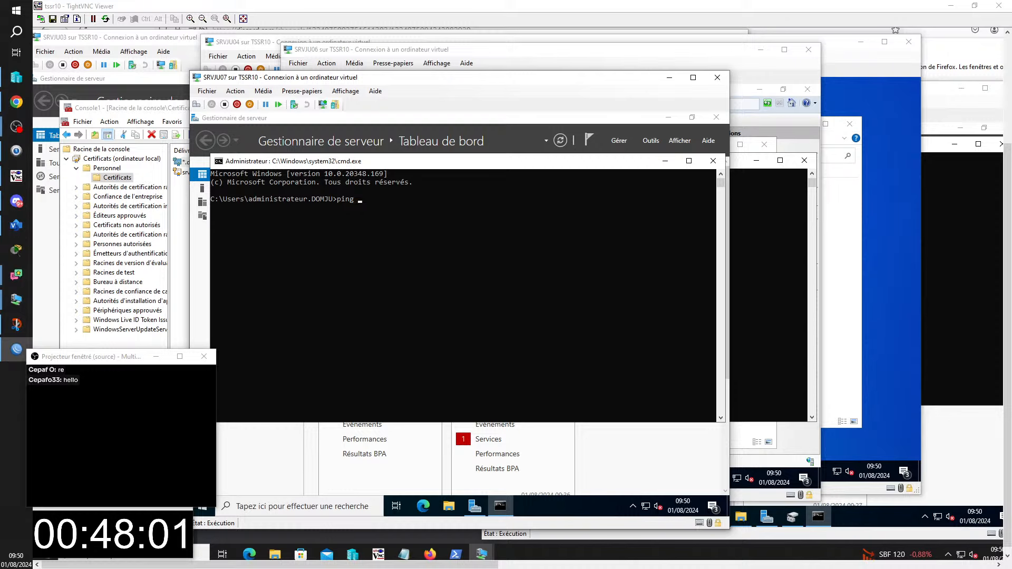
type("8.8.088.8")
key("Return")
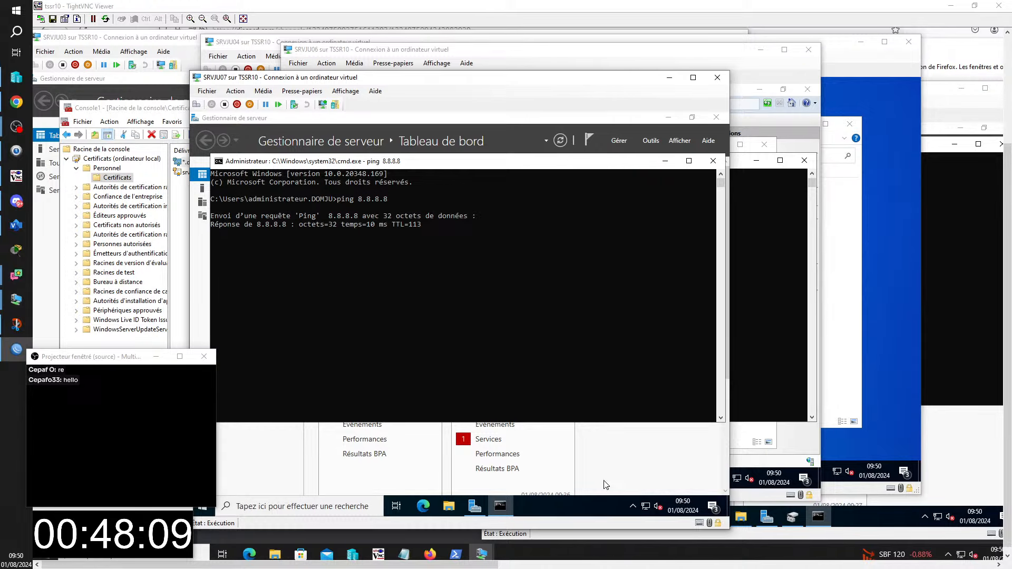
mouse_move(481, 554)
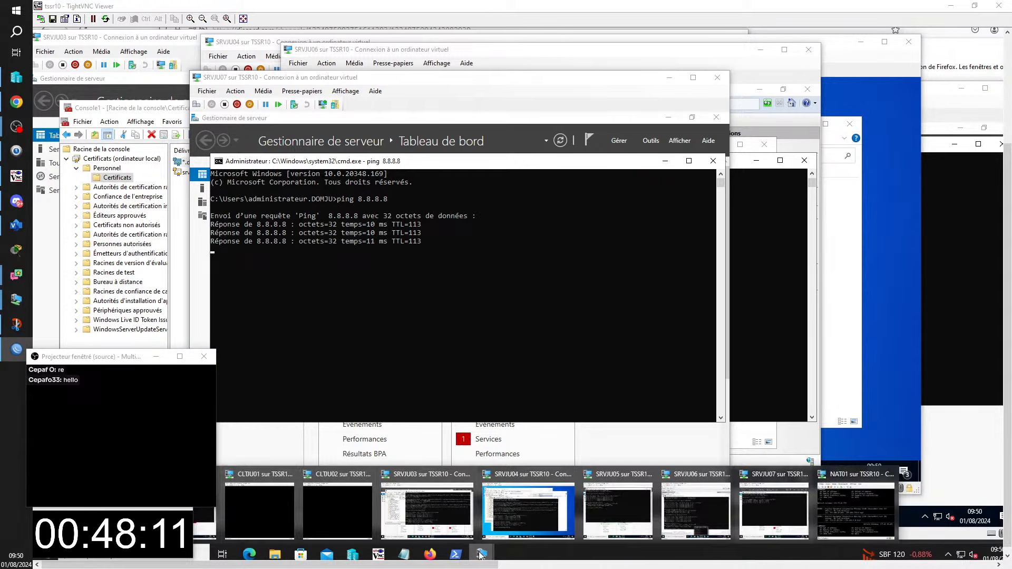
left_click(251, 508)
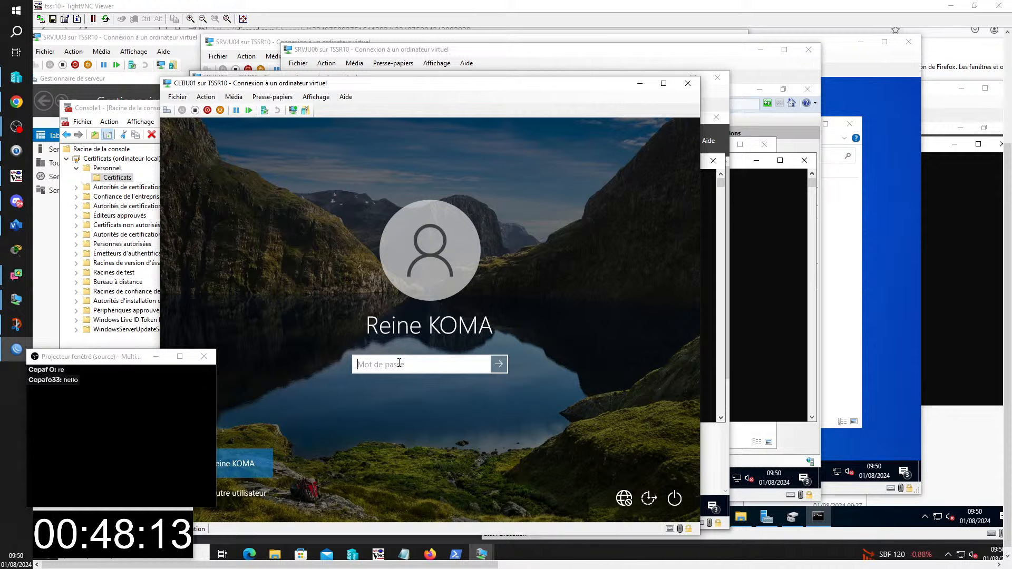
- Sign in to CLTJU01, minimize the remote desktop bar, and ping 8.8.8.8 from cmd
type("••••••••")
key("Return")
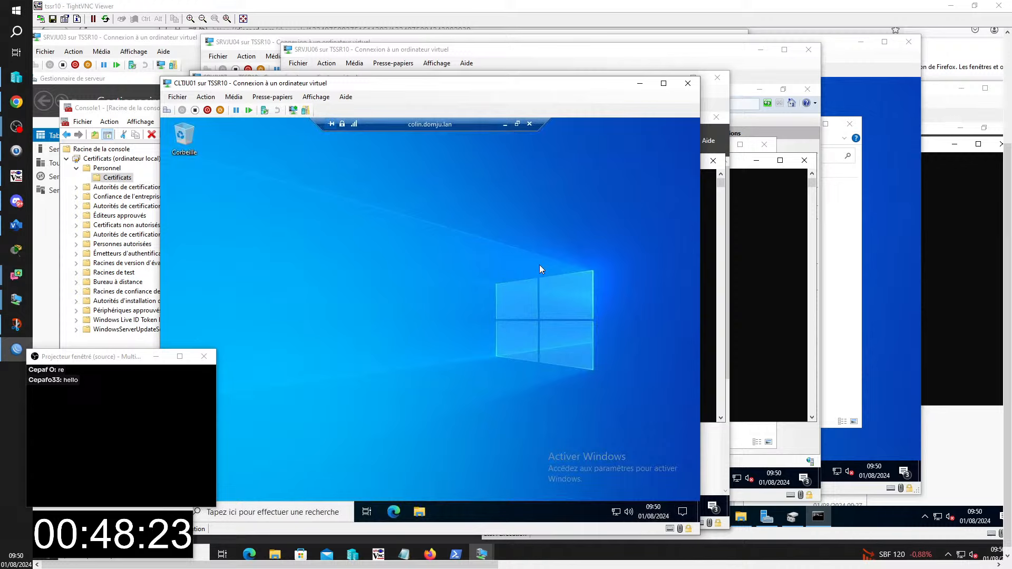
left_click(505, 124)
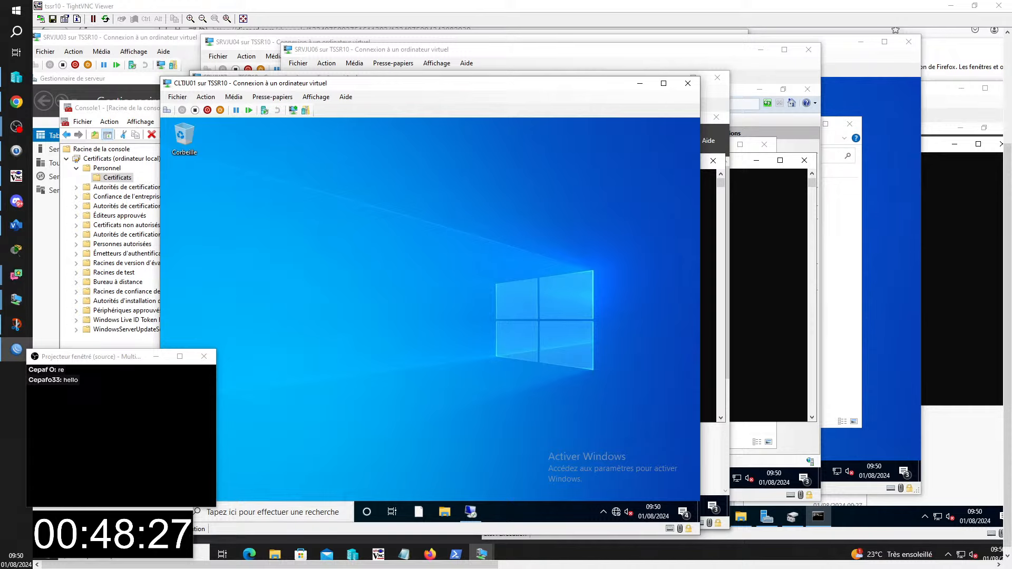
key("super+r")
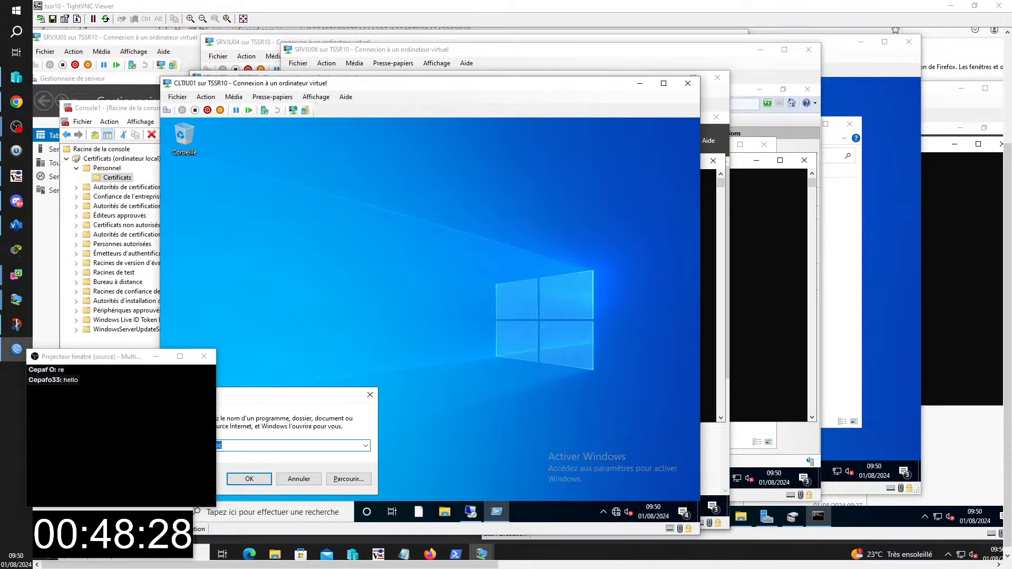
left_click(257, 475)
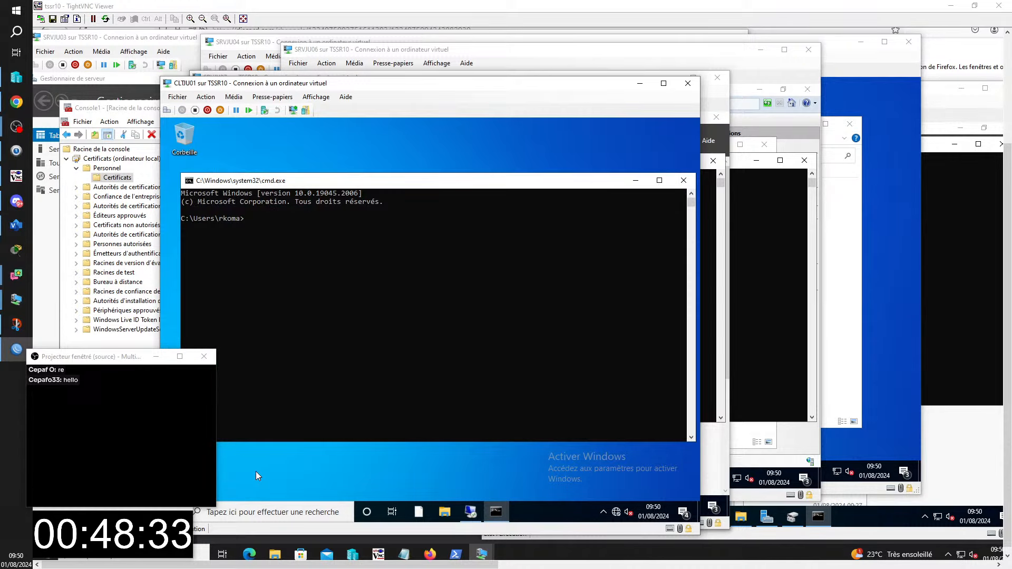
type("ing 8.8.")
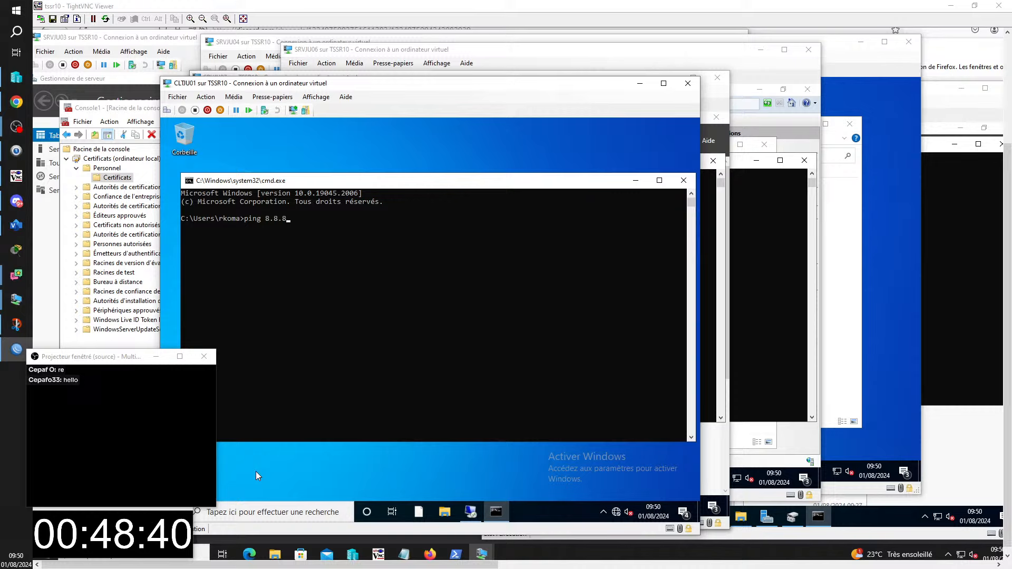
type("8.8")
key("Return")
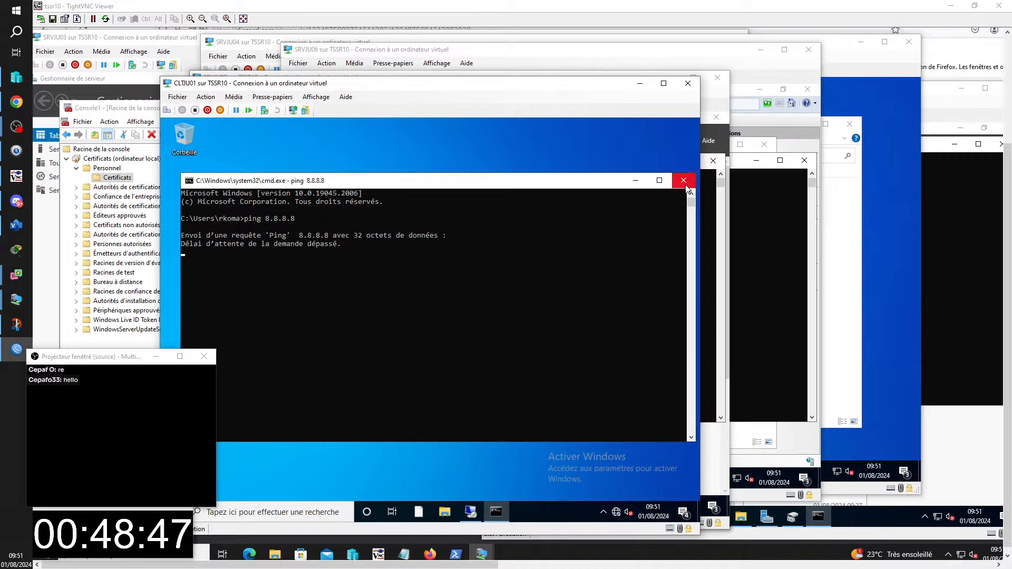
- Disconnect the remote session, stop the failing ping, and run ipconfig showing gateway 192.168.10.1
left_click(470, 515)
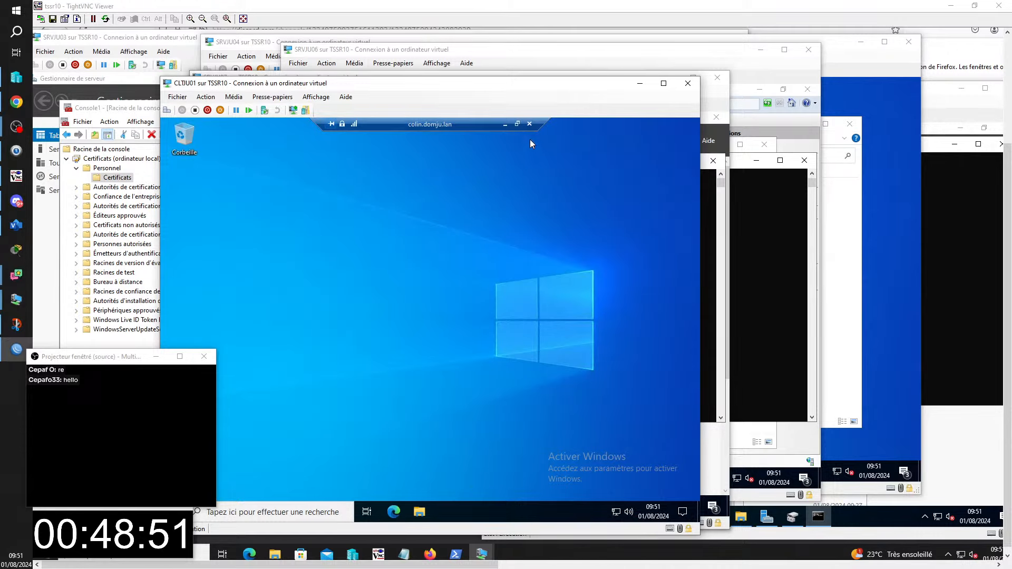
left_click(529, 124)
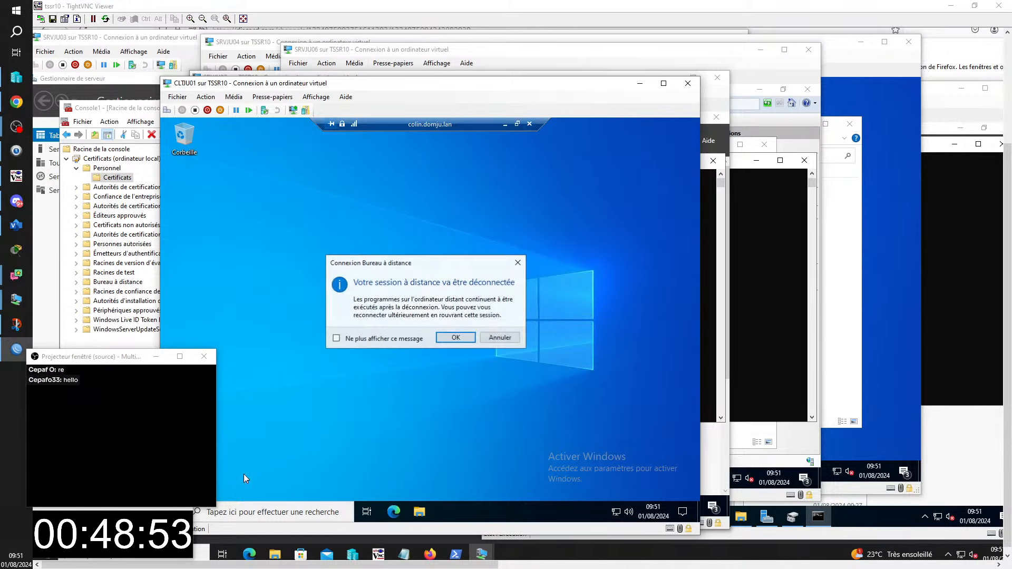
left_click(455, 337)
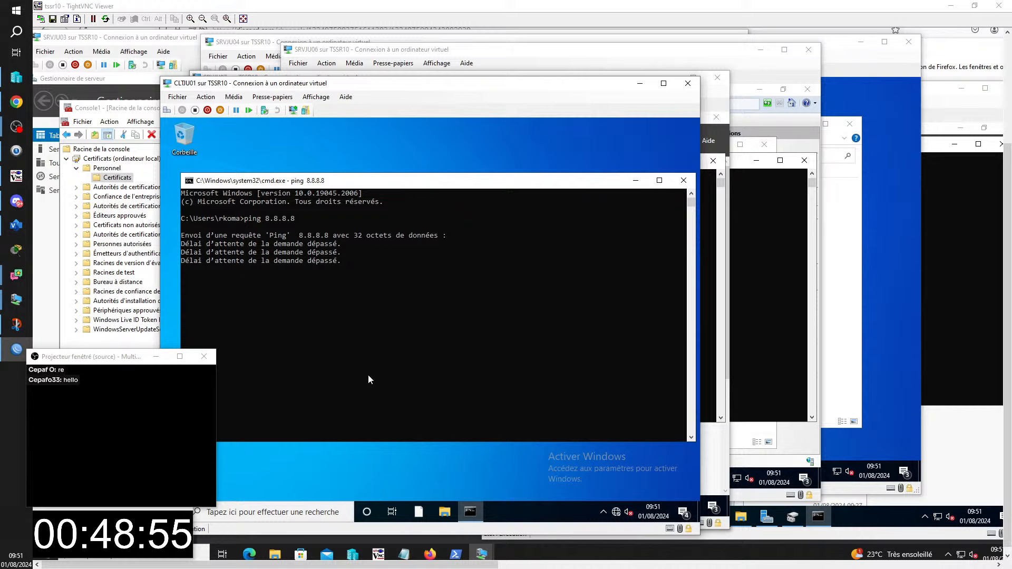
key("ctrl+c")
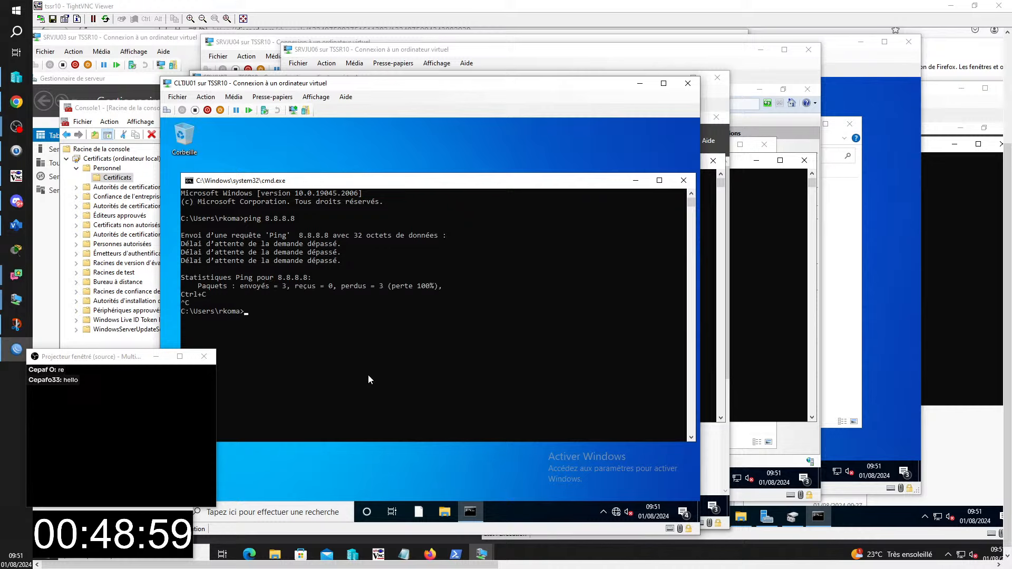
type("ipco")
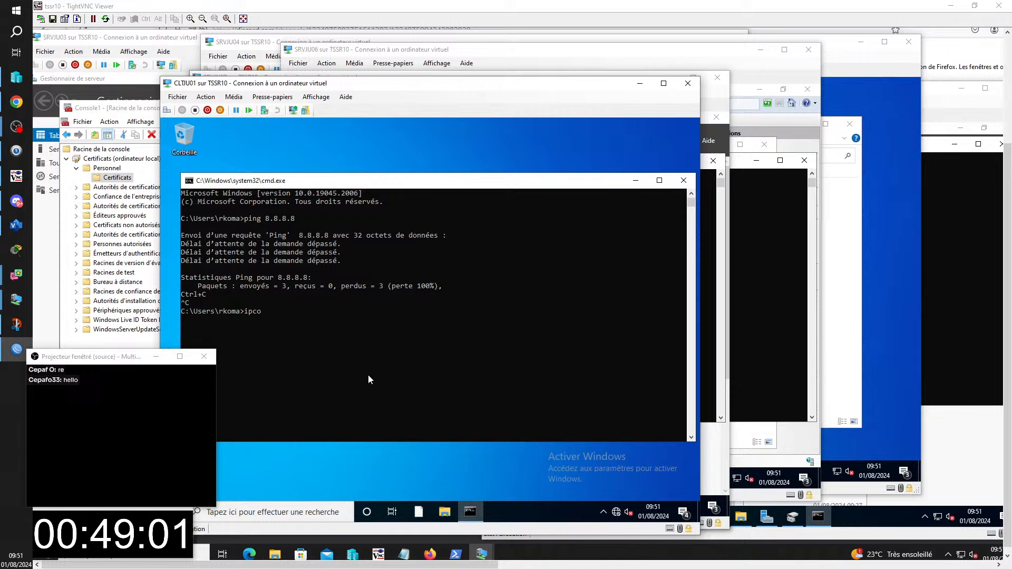
type("nfig")
key("Return")
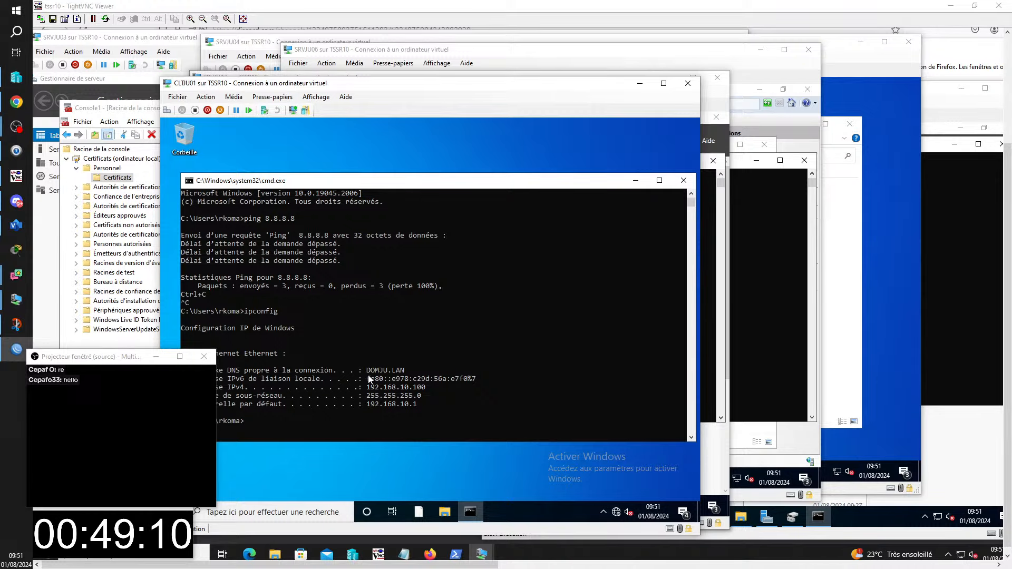
- Bring up SRVJU01's DHCP console and widen its tree pane to show full labels
left_click(126, 37)
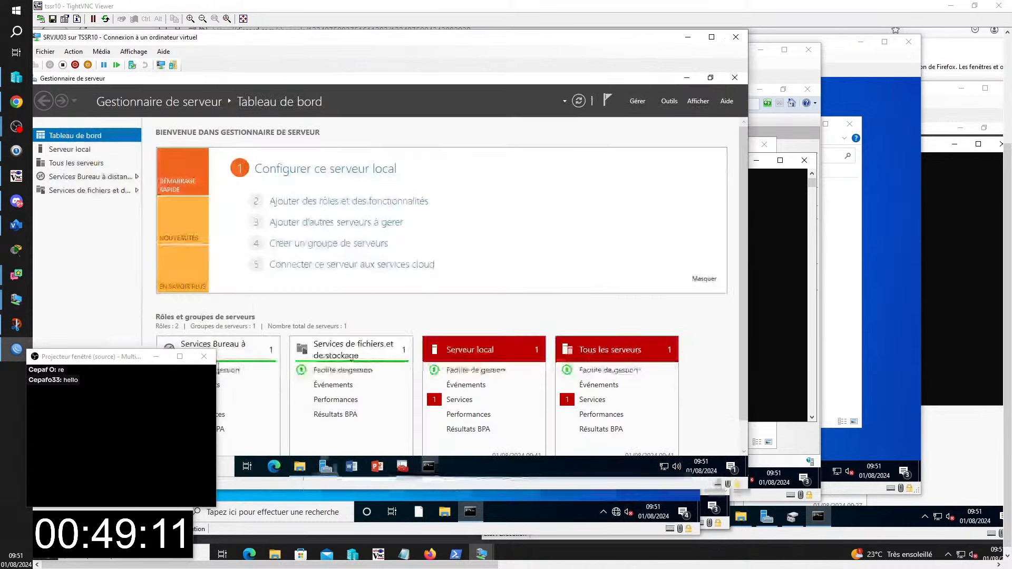
left_click_drag(220, 37, 293, 35)
left_click(482, 554)
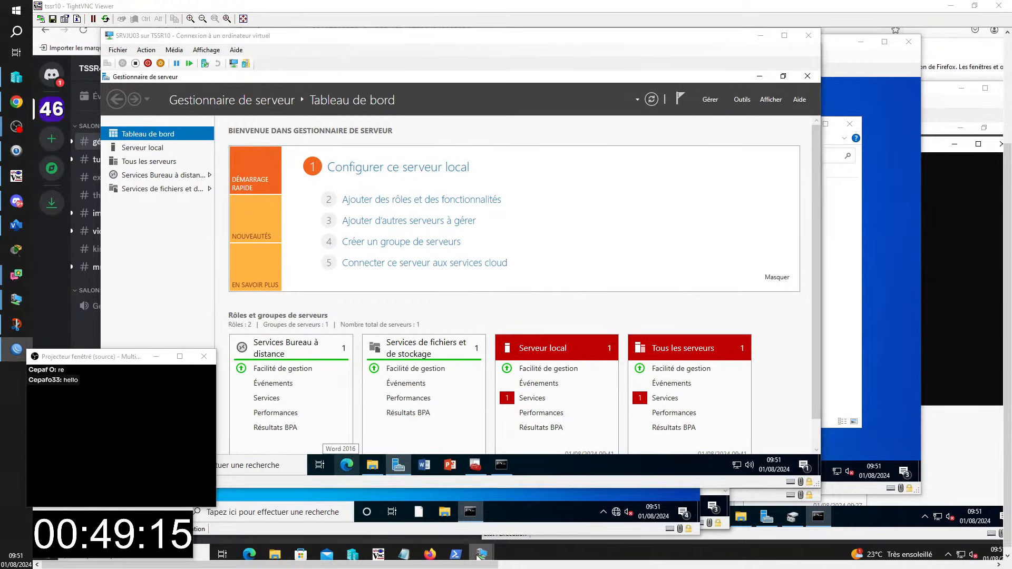
left_click(512, 512)
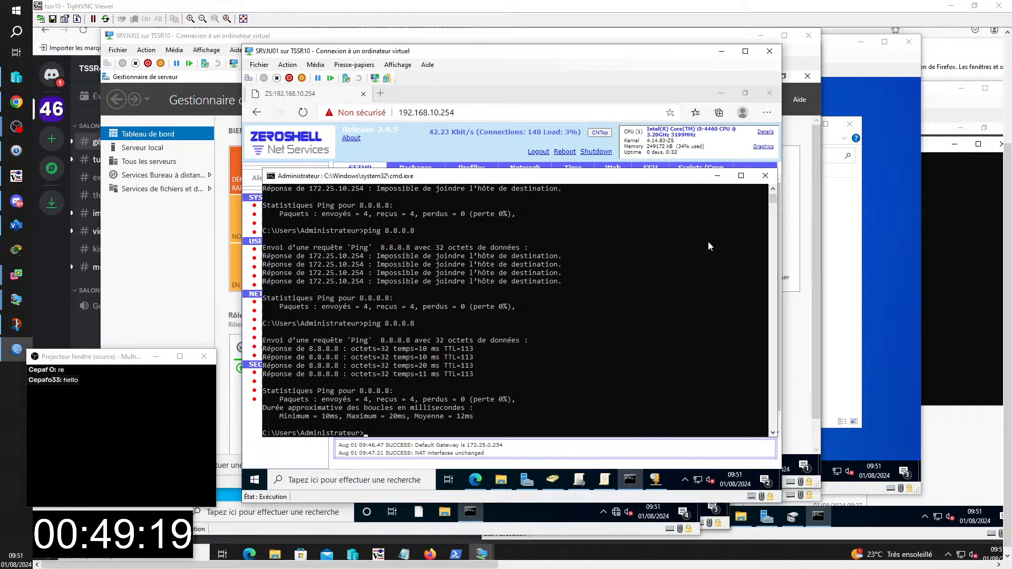
left_click(654, 478)
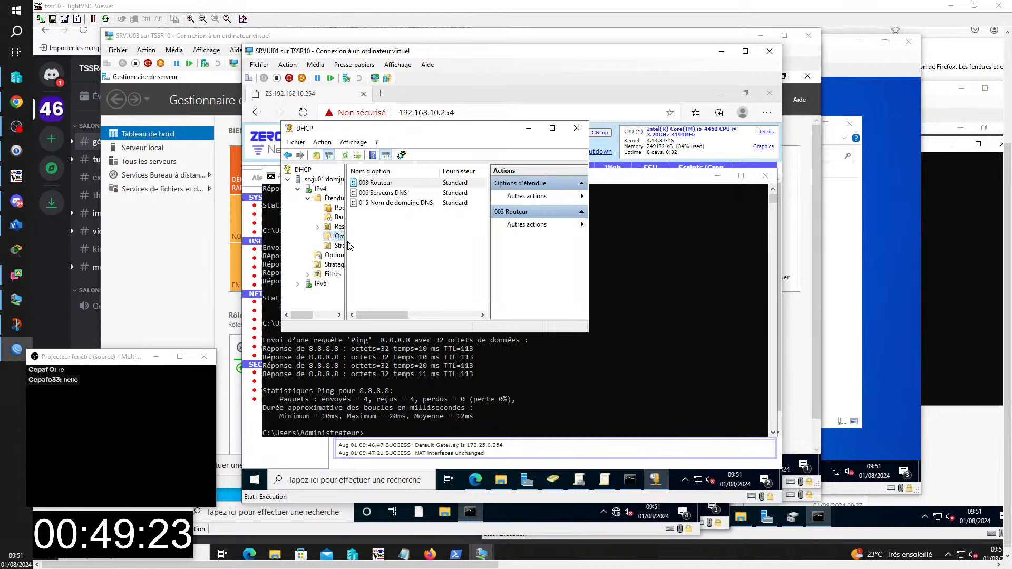
left_click_drag(346, 243, 390, 243)
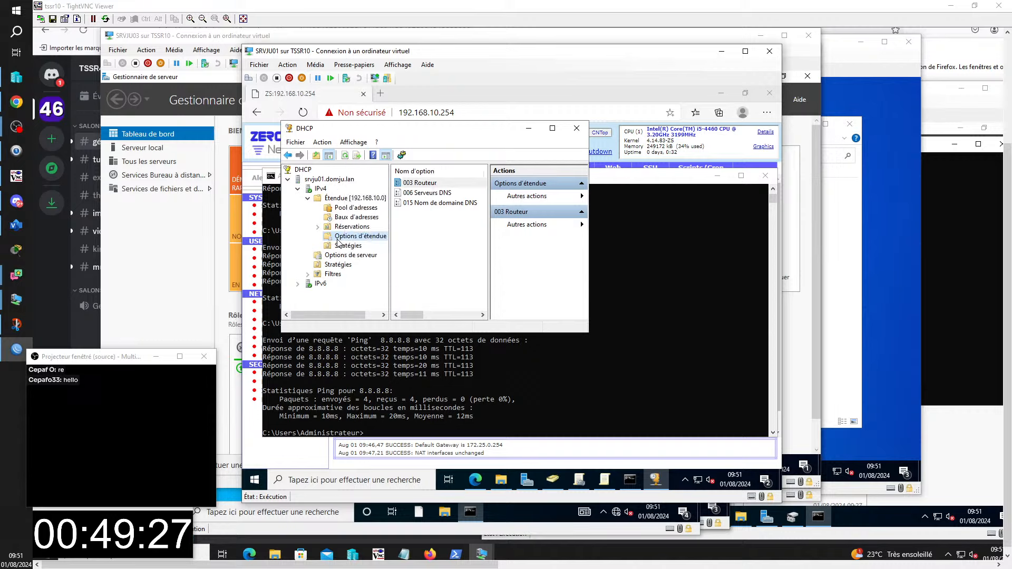
- Confirm the scope's 003 Routeur option as 192.168.10.254
double_click(415, 183)
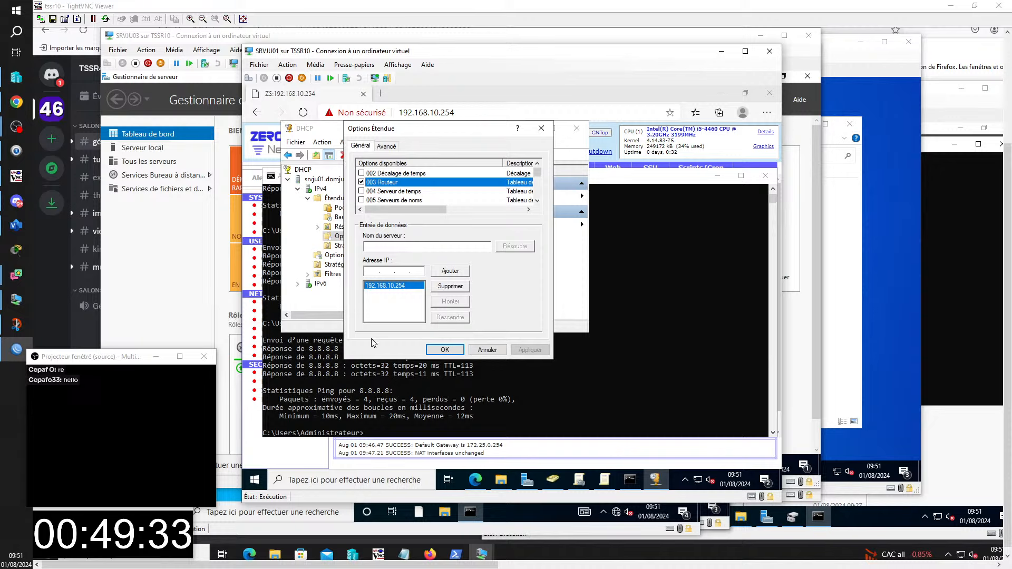
left_click(446, 350)
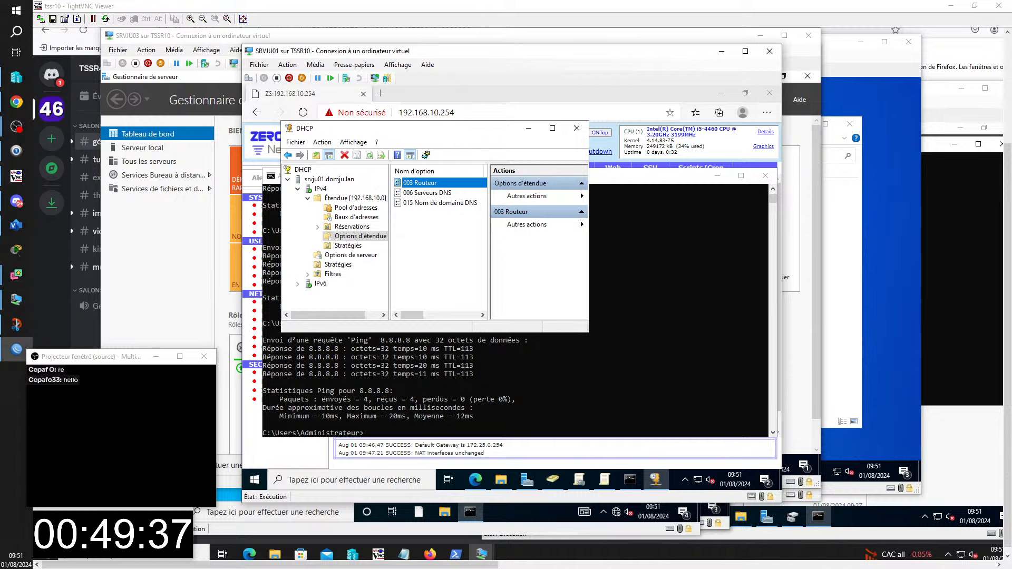
left_click(942, 349)
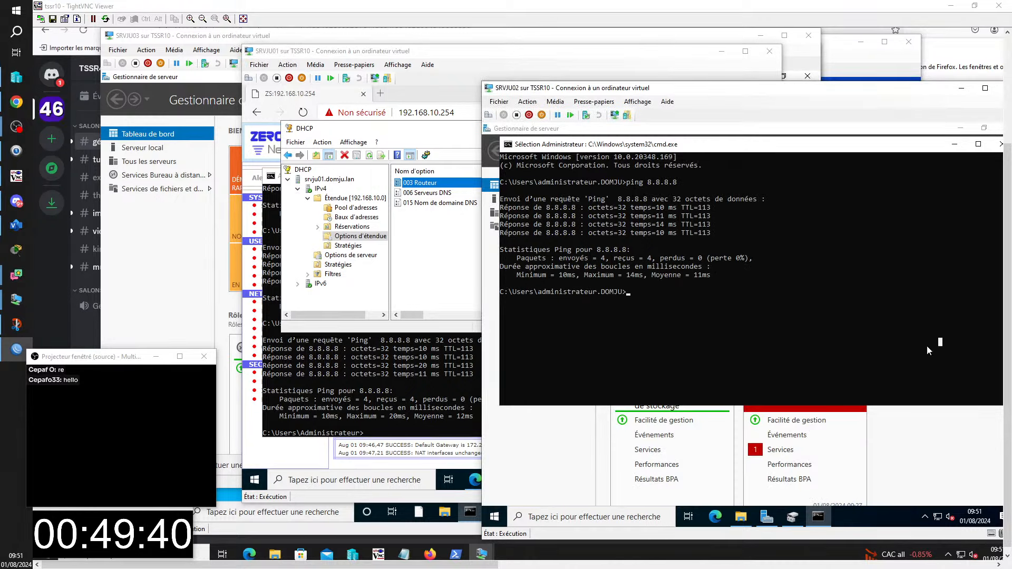
left_click(481, 553)
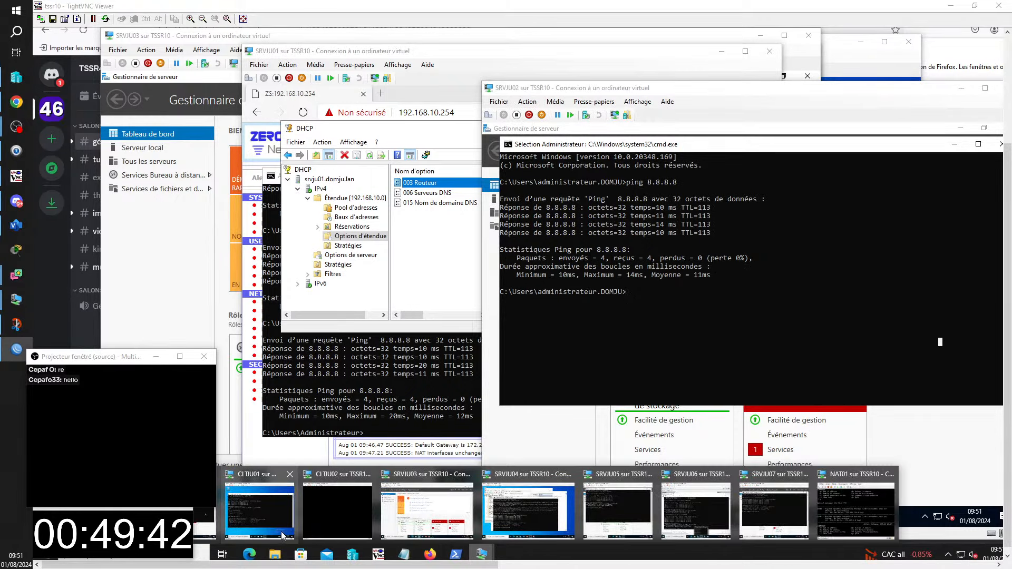
- On CLTJU01, run ipconfig /renew so the default gateway becomes 192.168.10.254
left_click(259, 509)
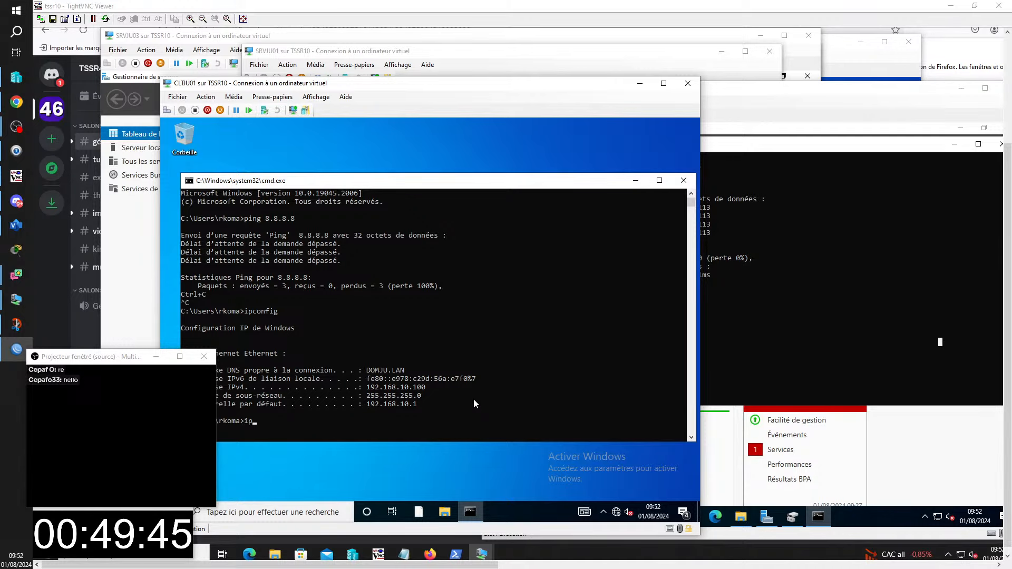
key("BackSpace")
key("BackSpace")
key("Up")
type("/rene")
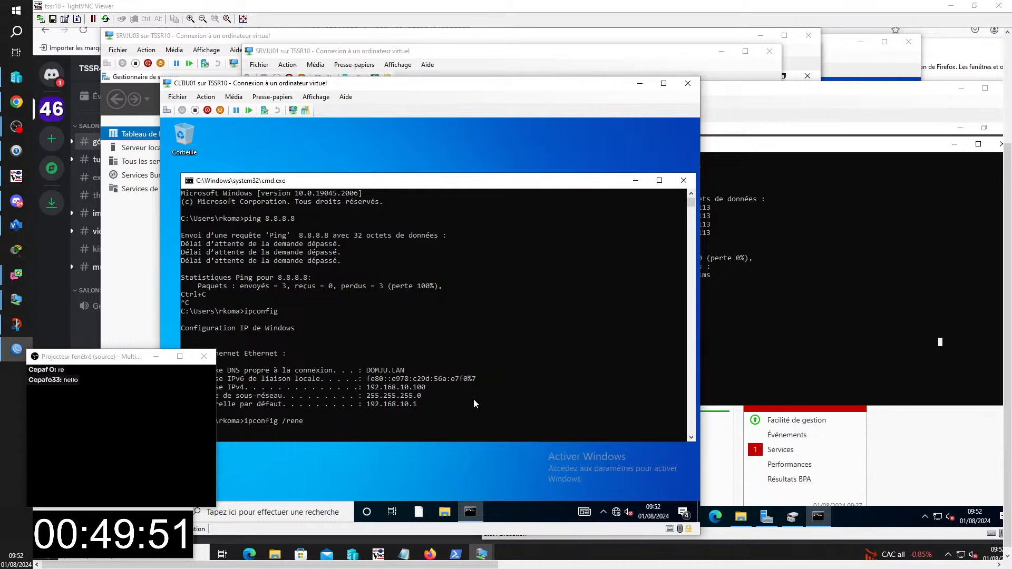
type("w")
key("Return")
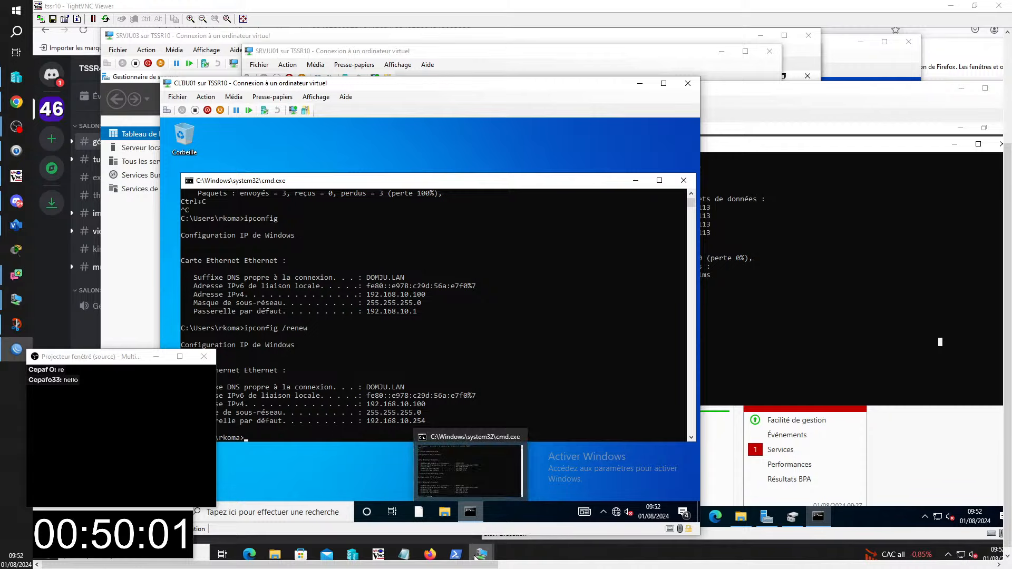
- Switch to the CLTJU02 client VM and sign in with the account password
mouse_move(481, 554)
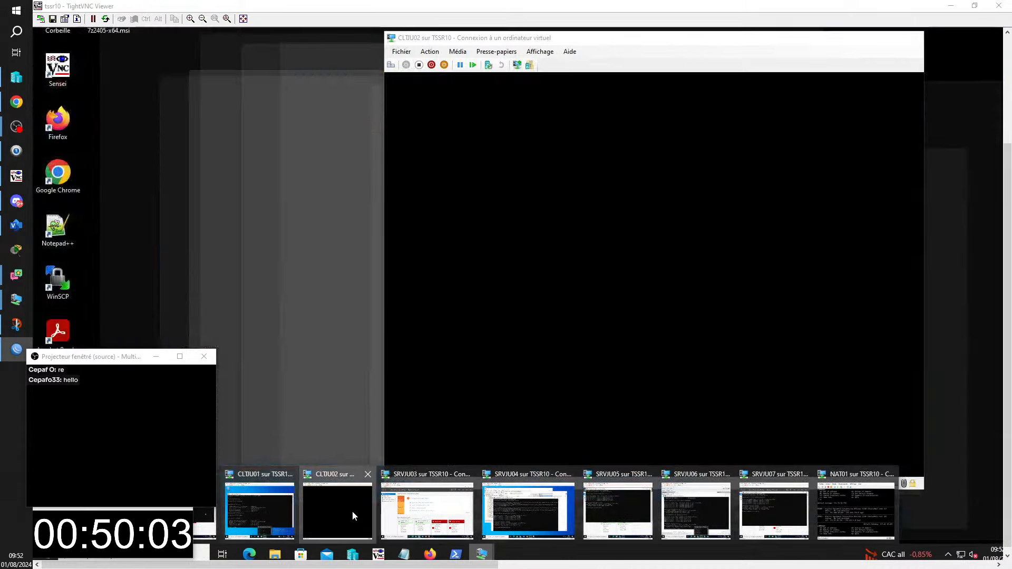
left_click(353, 509)
left_click(534, 383)
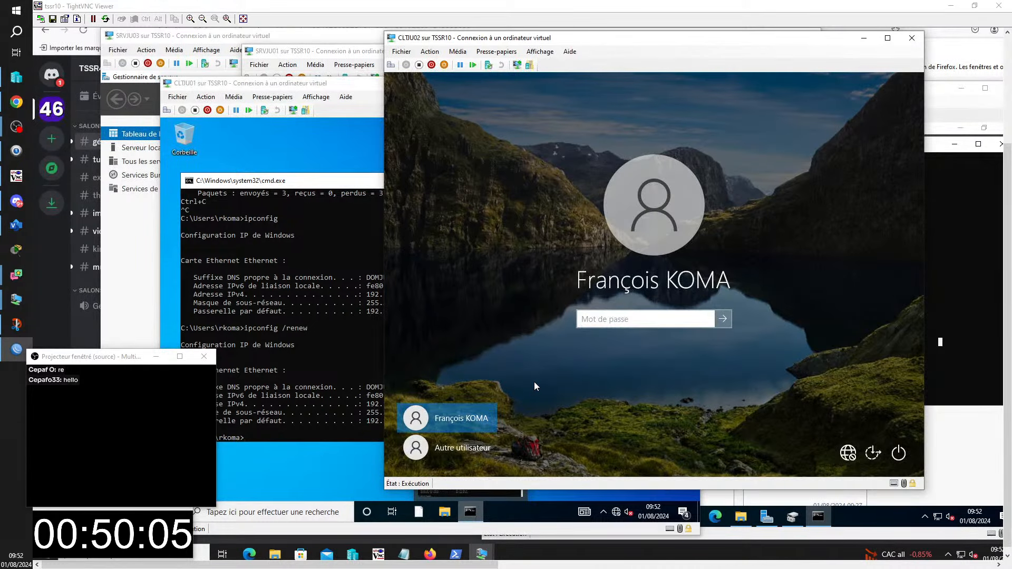
type("••")
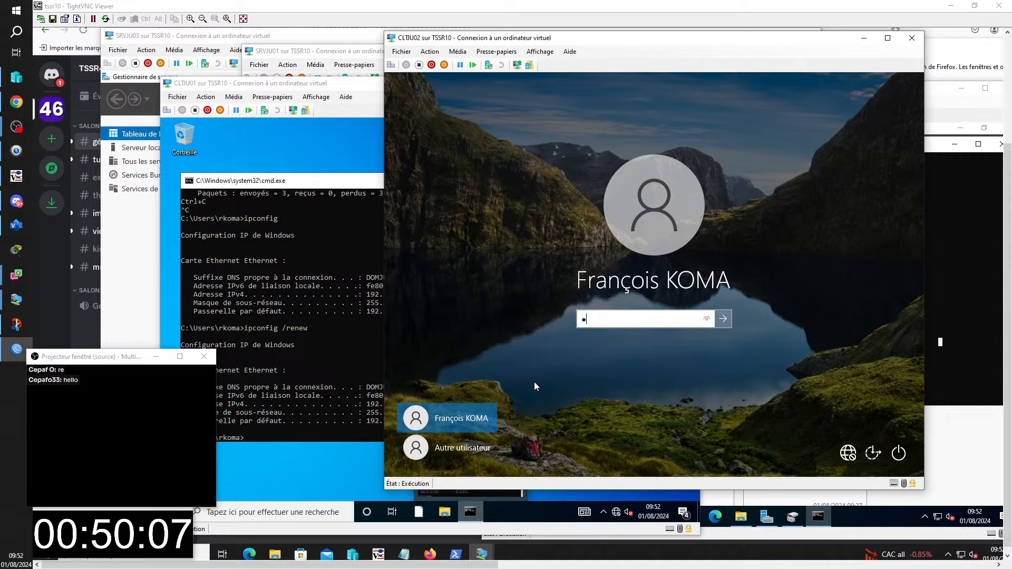
type("••••••")
key("Return")
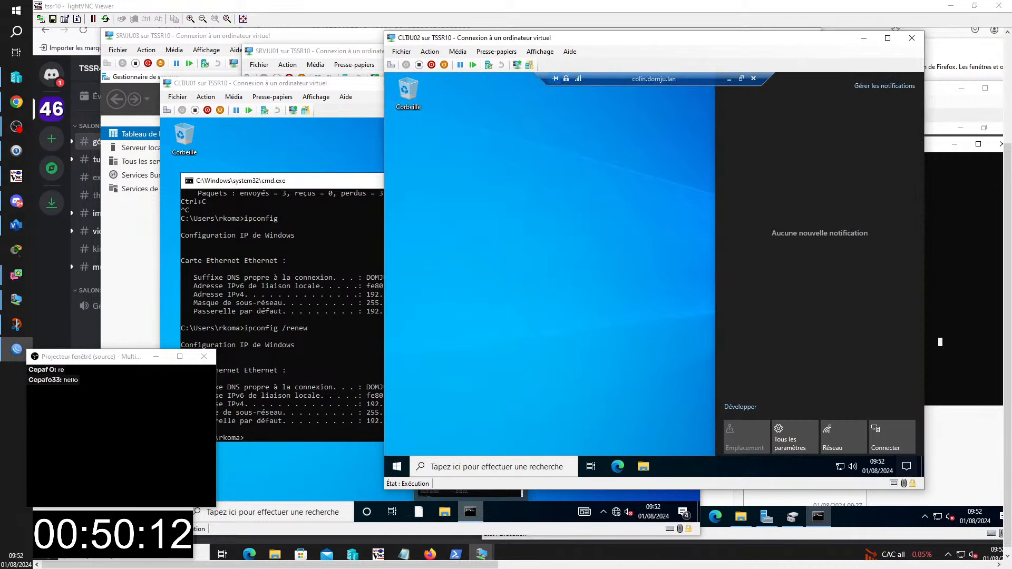
- Minimize the remote desktop session and start a command prompt on CLTJU02 via Run
left_click(730, 79)
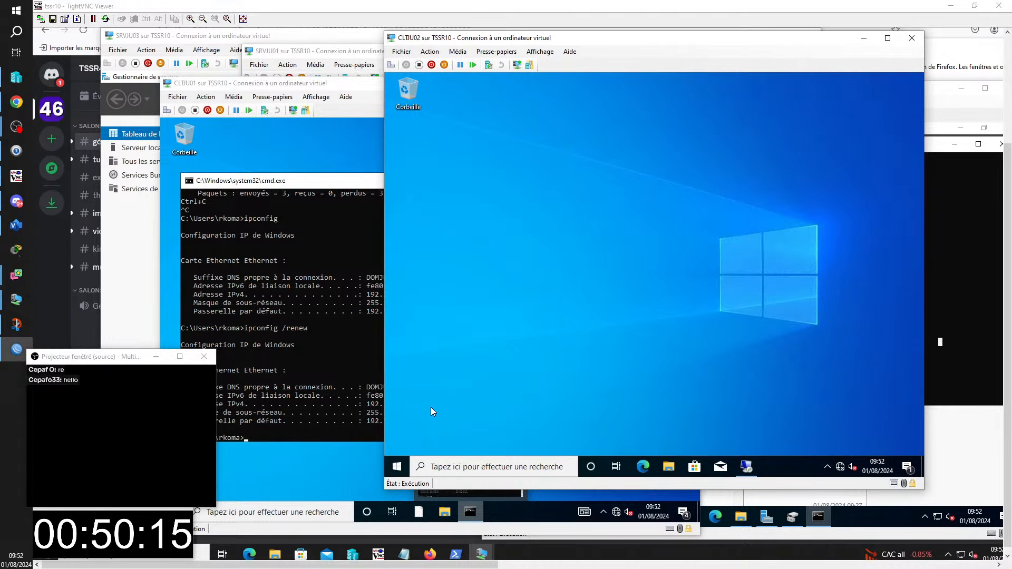
key("super+r")
type("cmd")
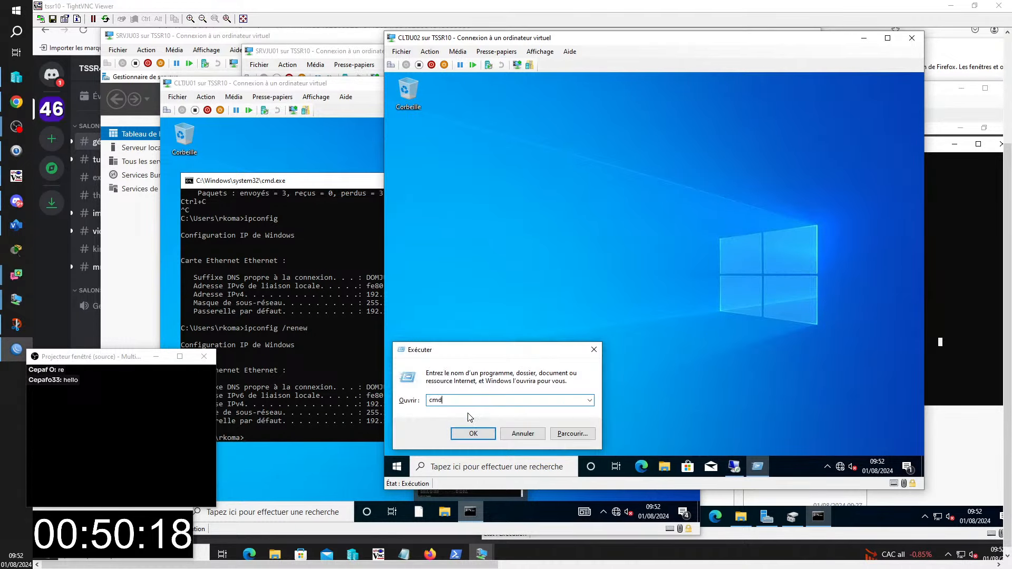
key("Return")
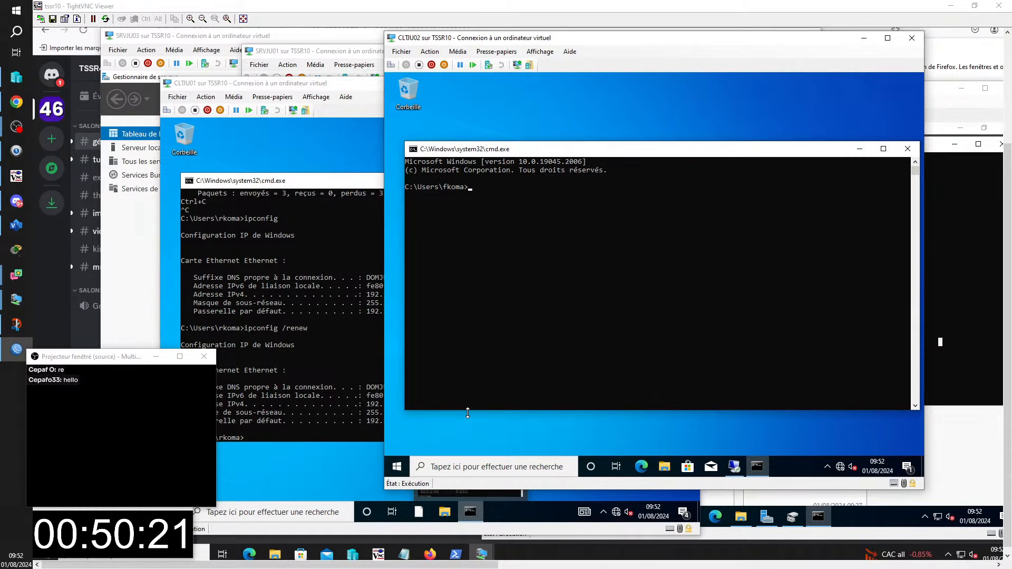
- Run ipconfig /renew to get 192.168.10.101 with gateway 192.168.10.254, then close the TightVNC viewer
type("pcof")
key("BackSpace")
type("nfig /r")
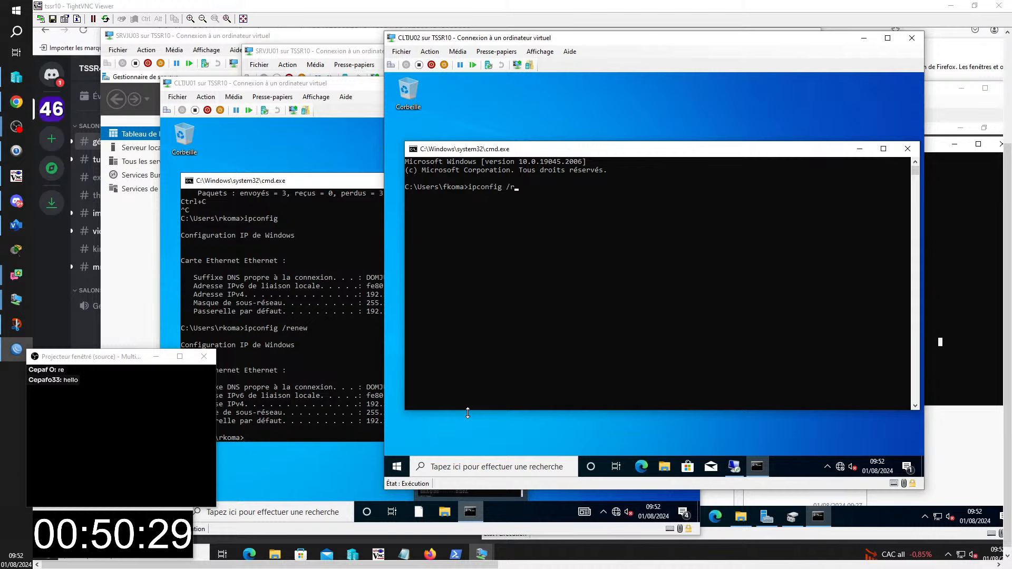
type("enw")
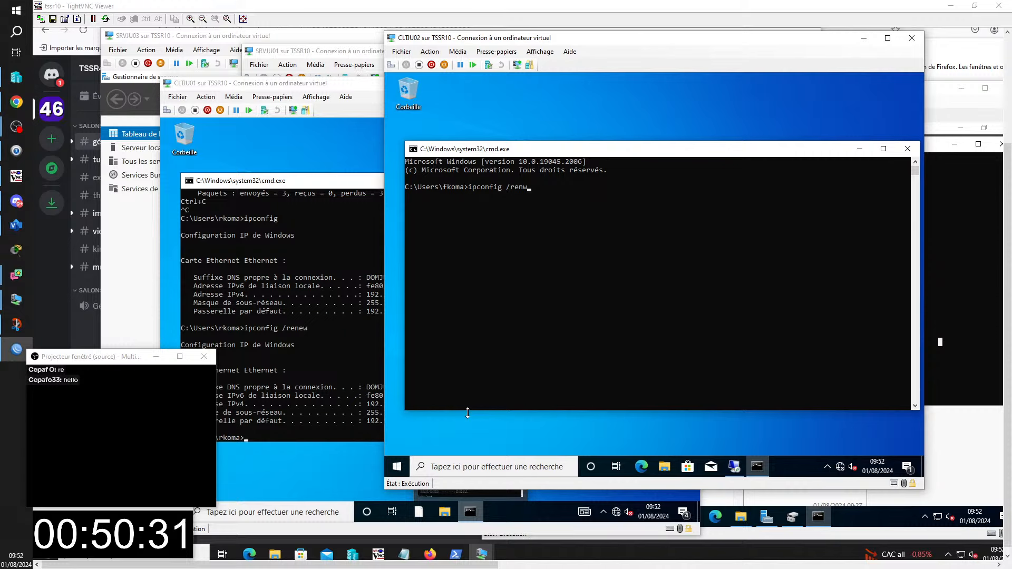
key("BackSpace")
type("ew")
key("Return")
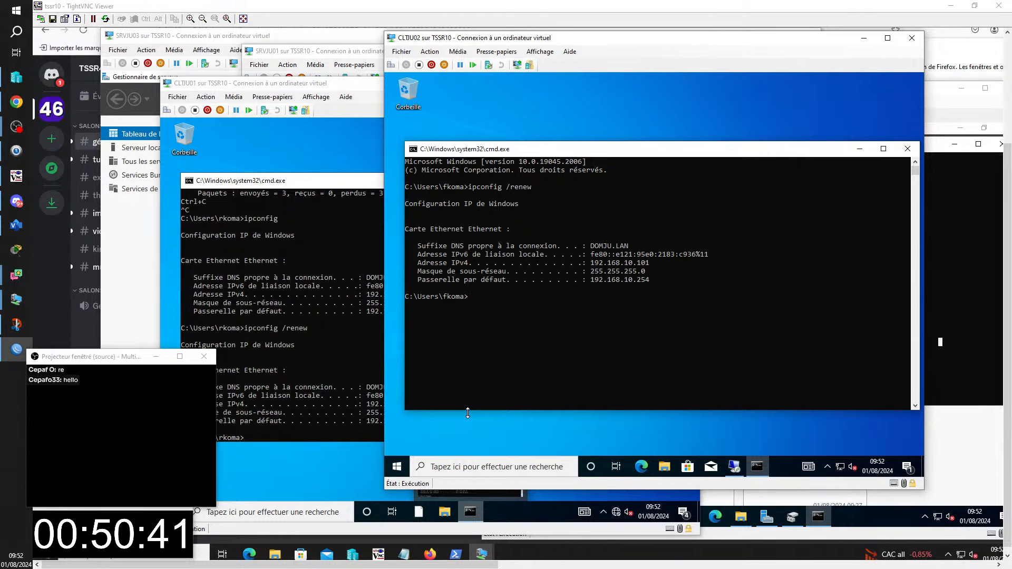
left_click(999, 5)
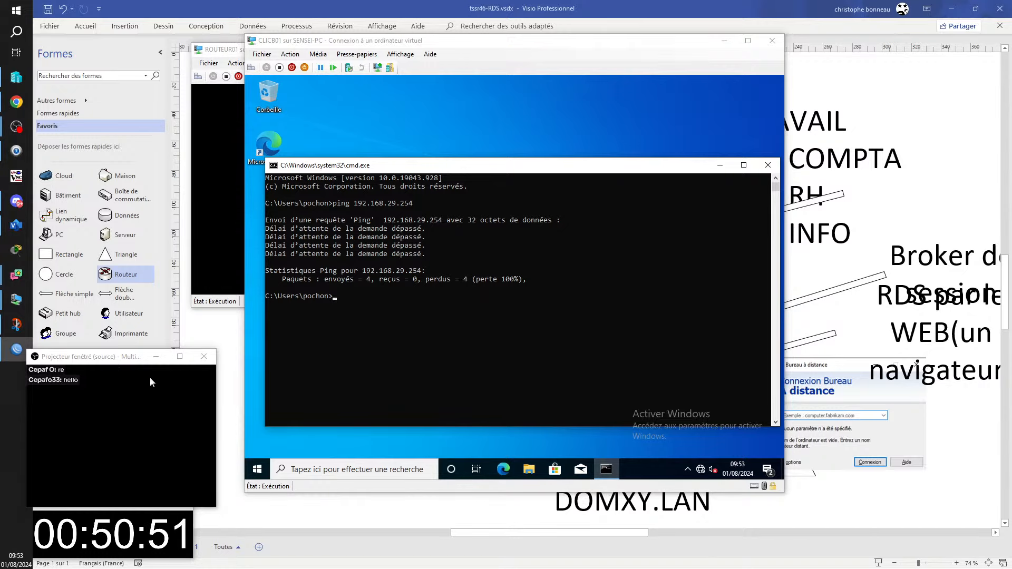
- Move the Remote Desktop screenshot higher to uncover the user figure by CLIXY02, then bring CLICB01 forward
left_click(215, 331)
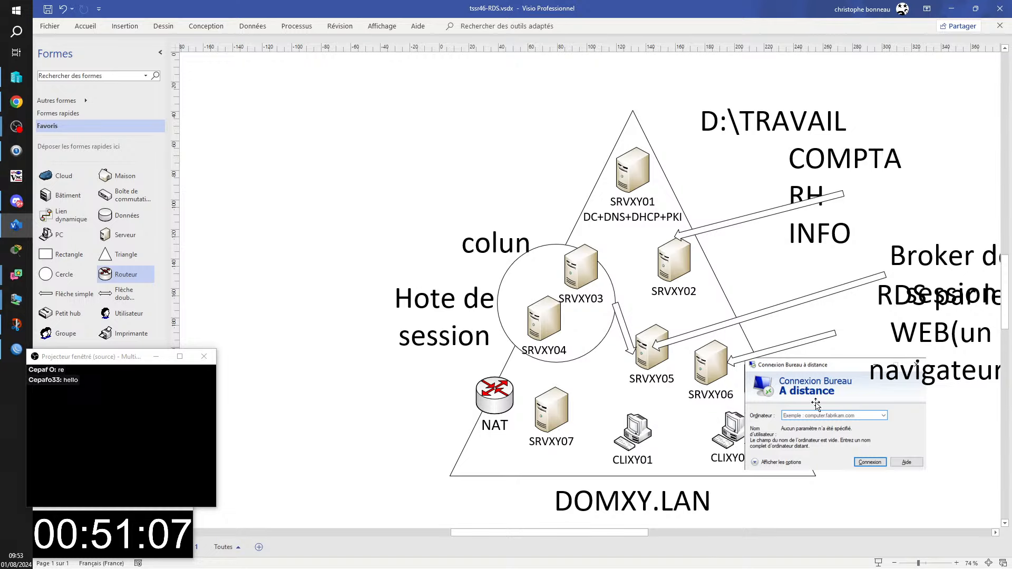
left_click_drag(818, 403, 806, 356)
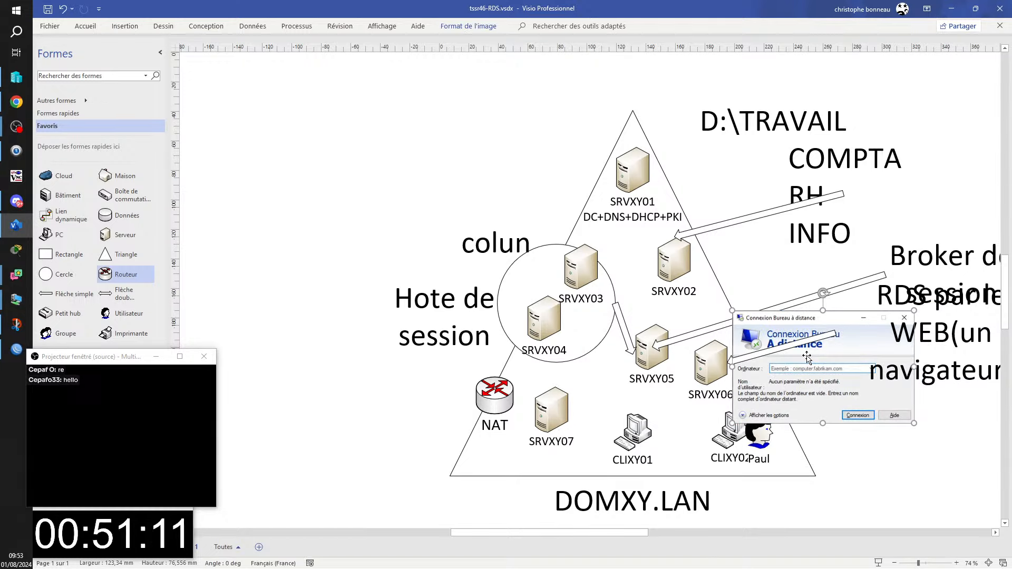
left_click_drag(804, 367, 827, 418)
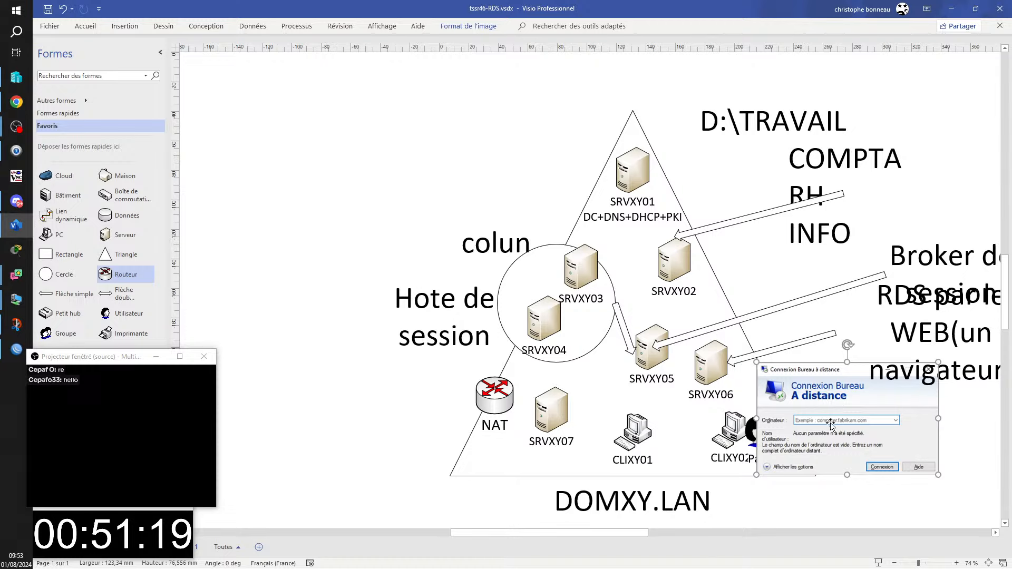
left_click_drag(831, 425, 831, 399)
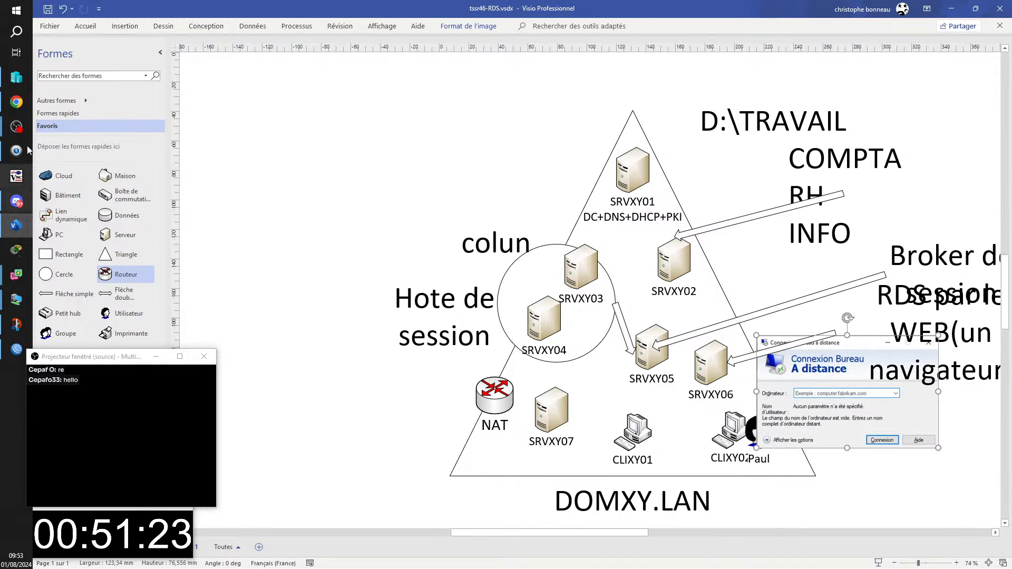
left_click(20, 303)
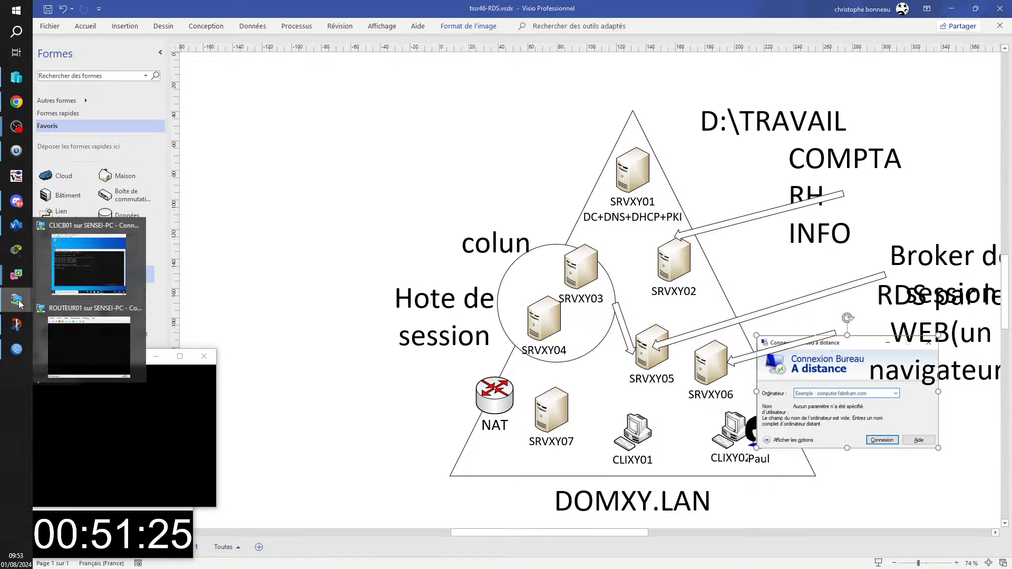
left_click(89, 263)
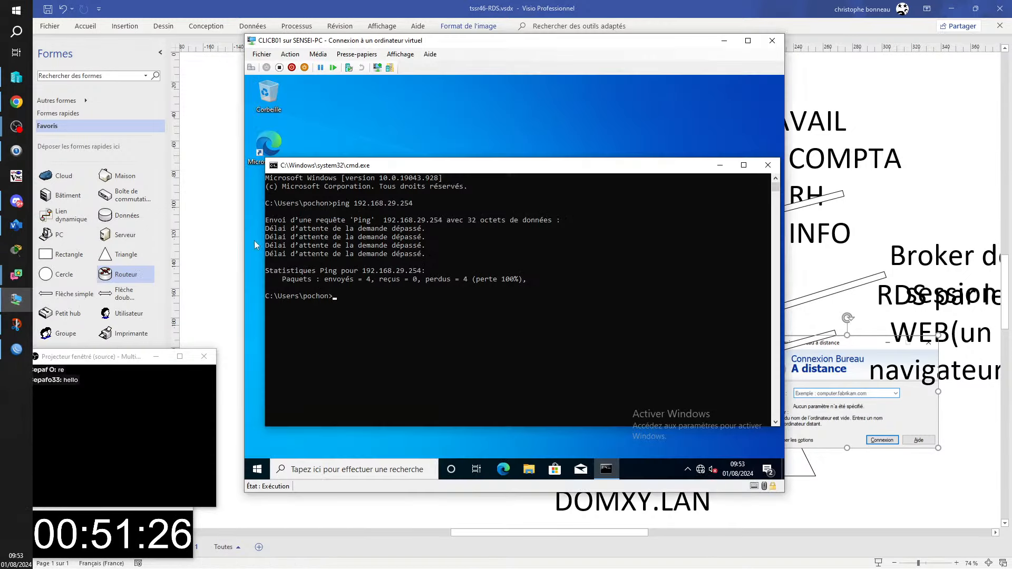
- On CLICB01, close cmd, launch mstsc targeting COLUN.domcb.lan, and move the VM window left
left_click(768, 165)
key("super+r")
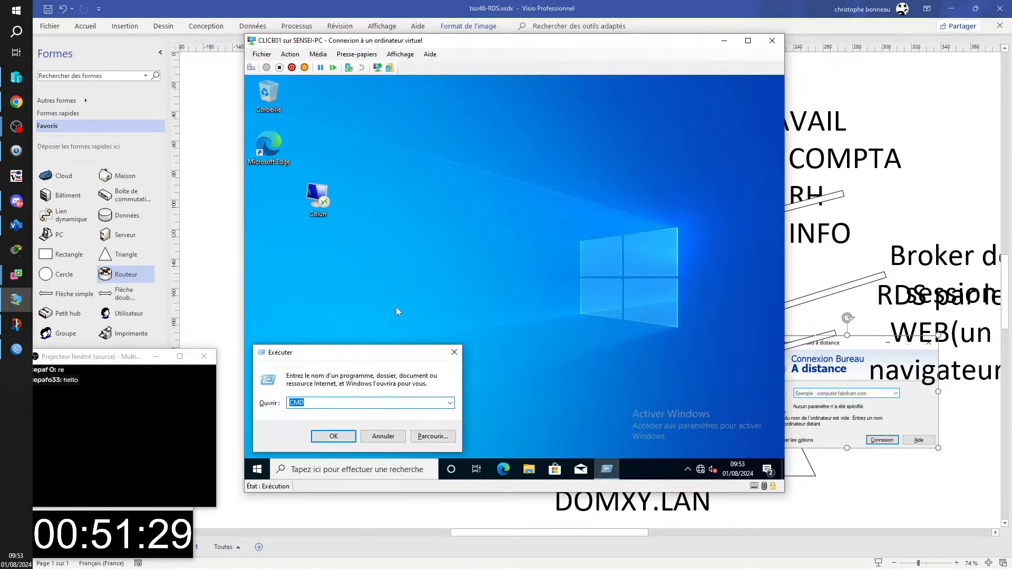
type("mstsc")
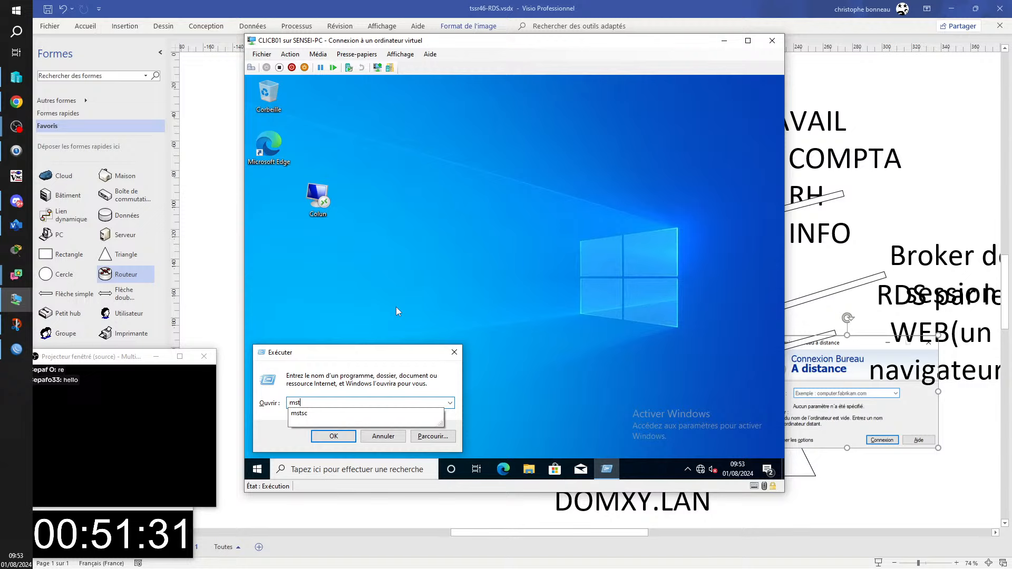
key("Return")
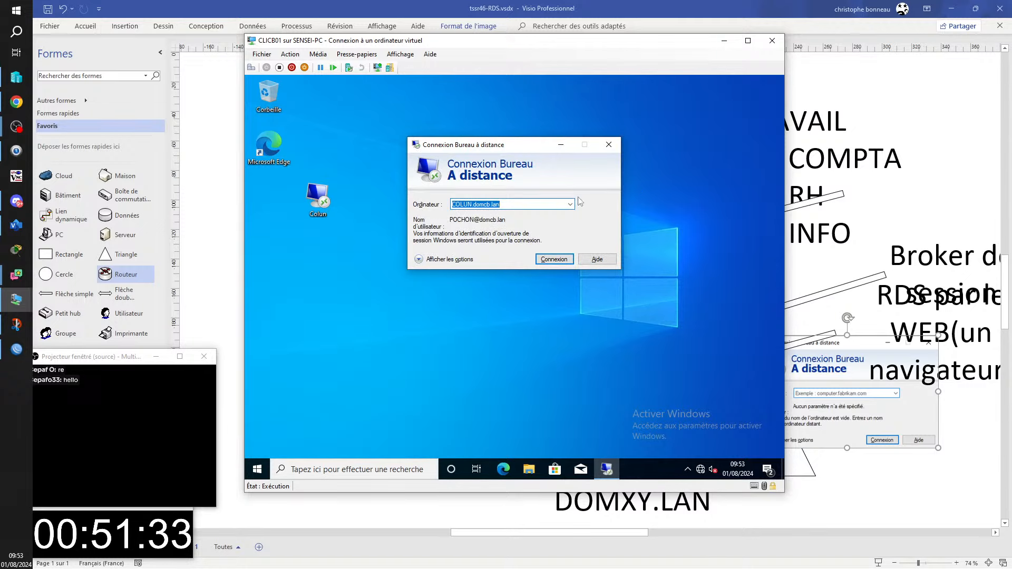
left_click(528, 204)
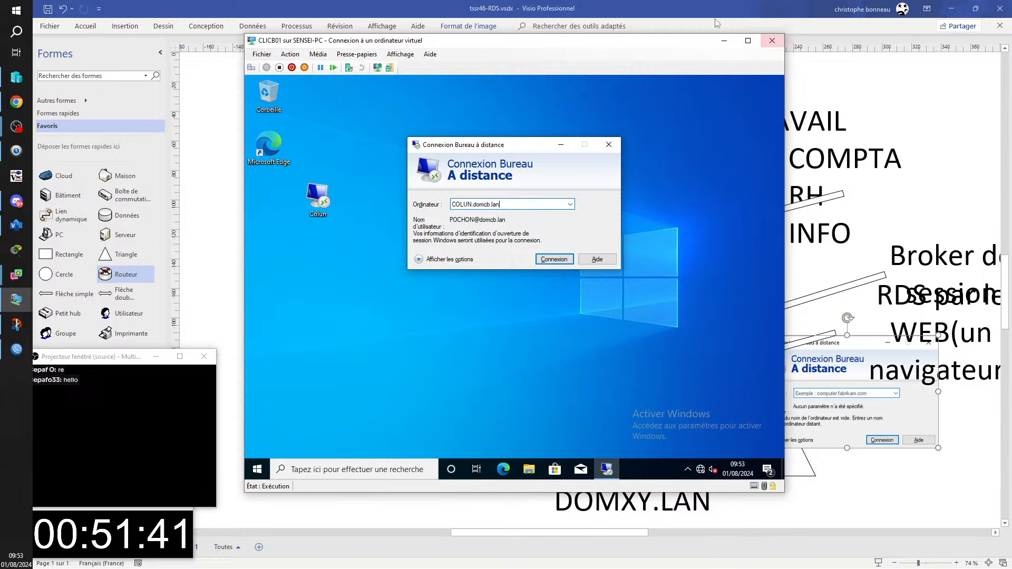
left_click_drag(472, 46, 66, 207)
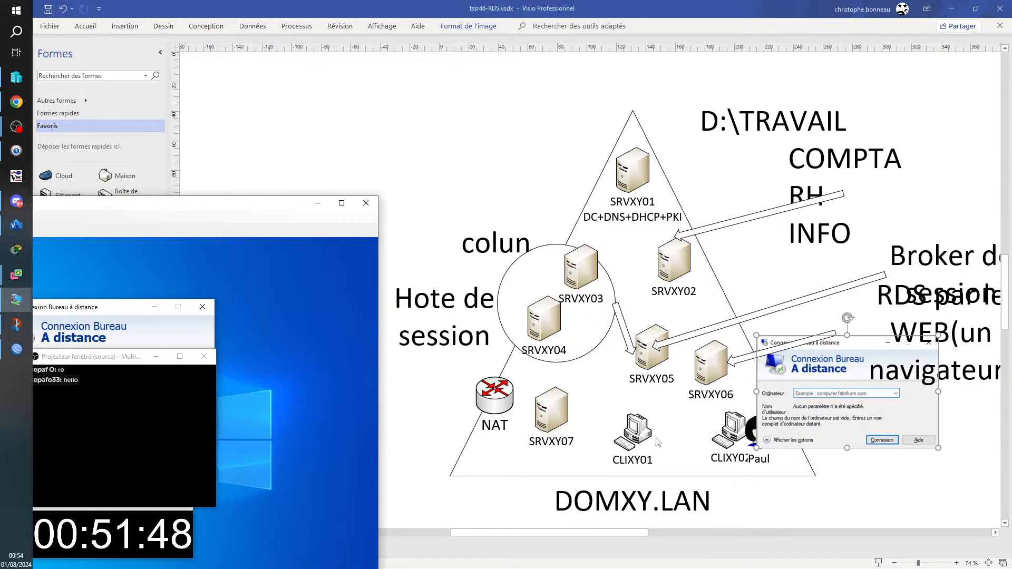
- Place the Remote Desktop screenshot and CLIXY01 together in the left margin, then bring CLICB01 forward
left_click_drag(618, 413, 295, 319)
left_click_drag(840, 401, 275, 255)
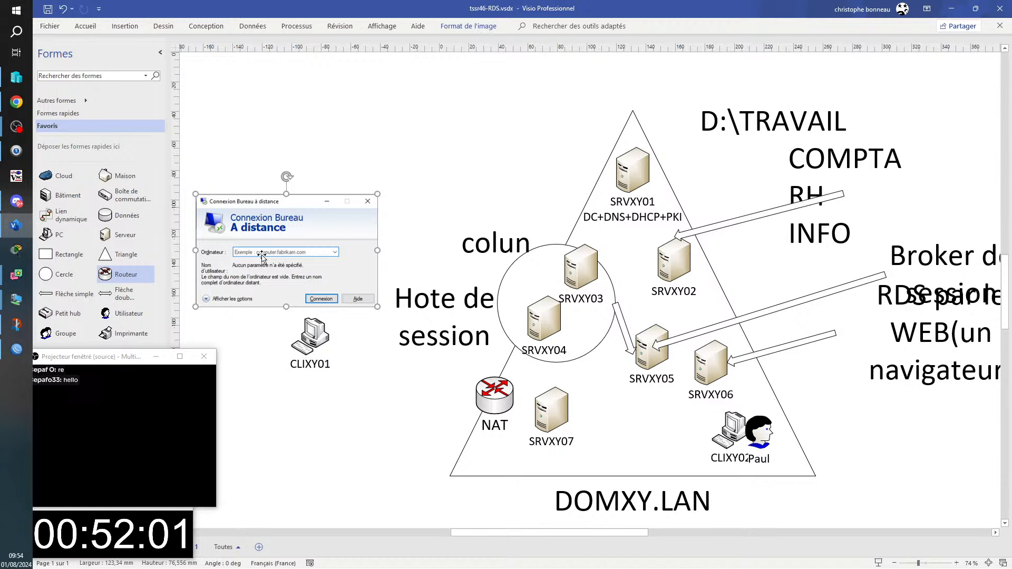
left_click_drag(314, 346, 272, 315)
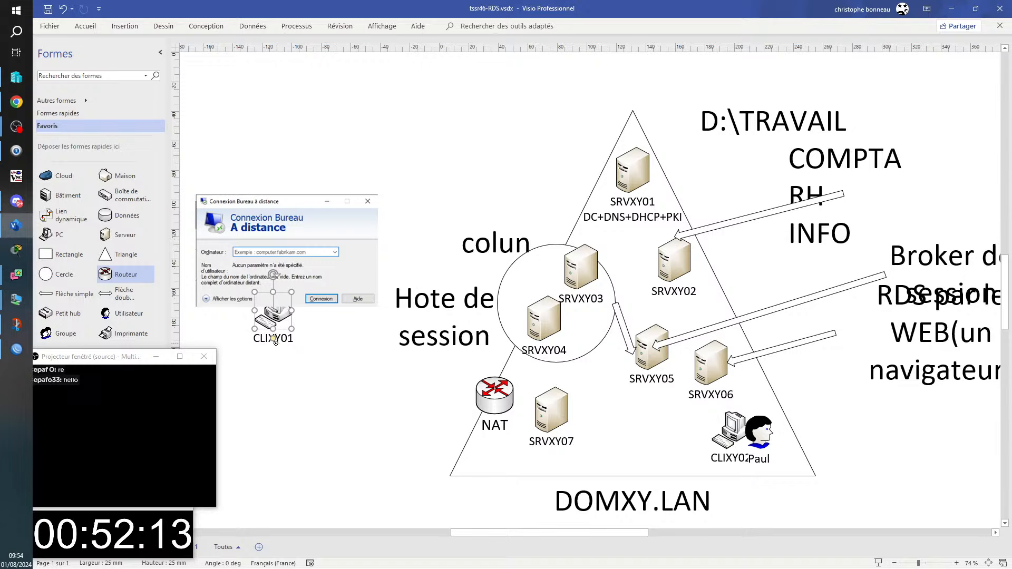
left_click_drag(273, 324, 269, 345)
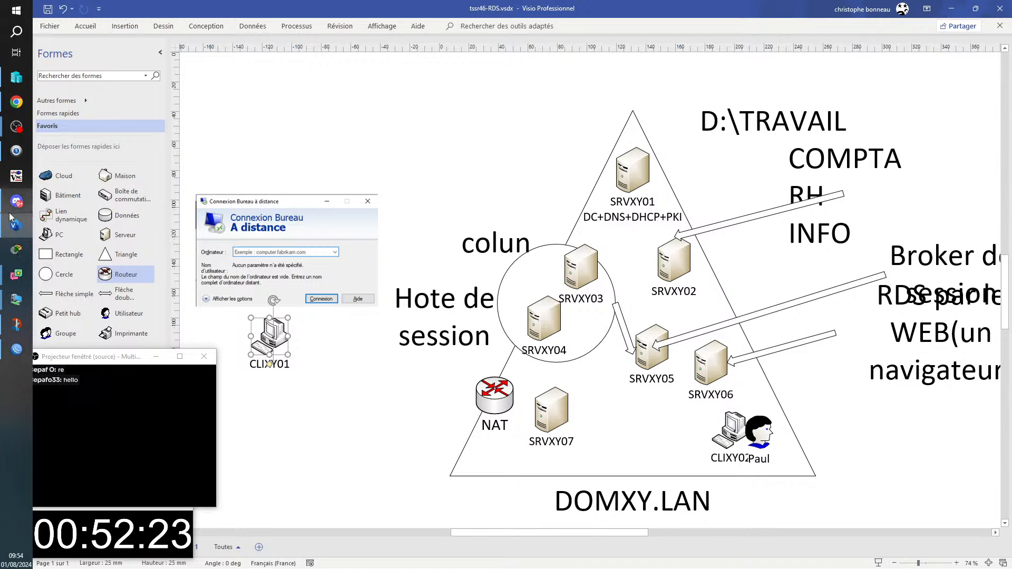
mouse_move(17, 305)
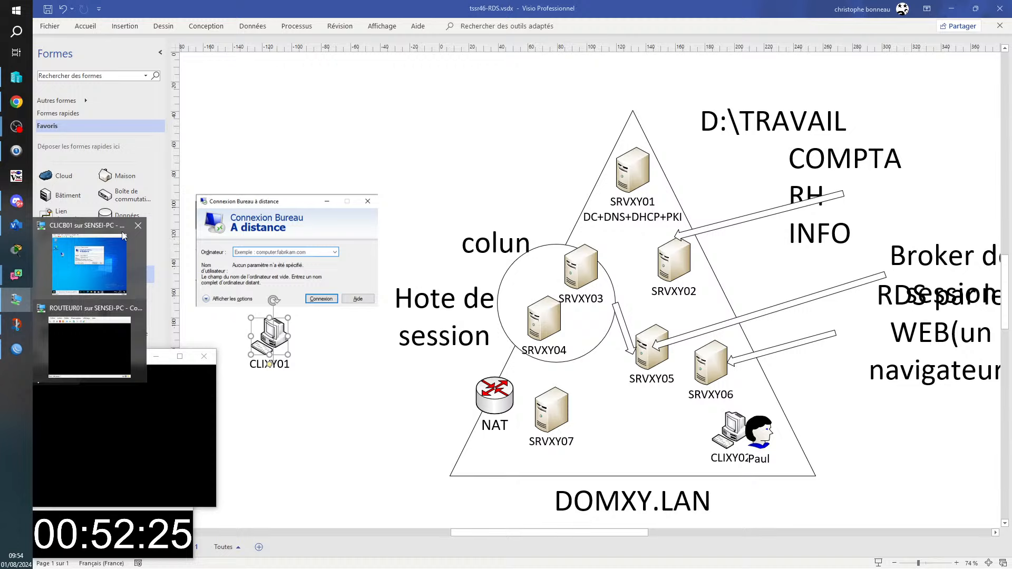
left_click(61, 262)
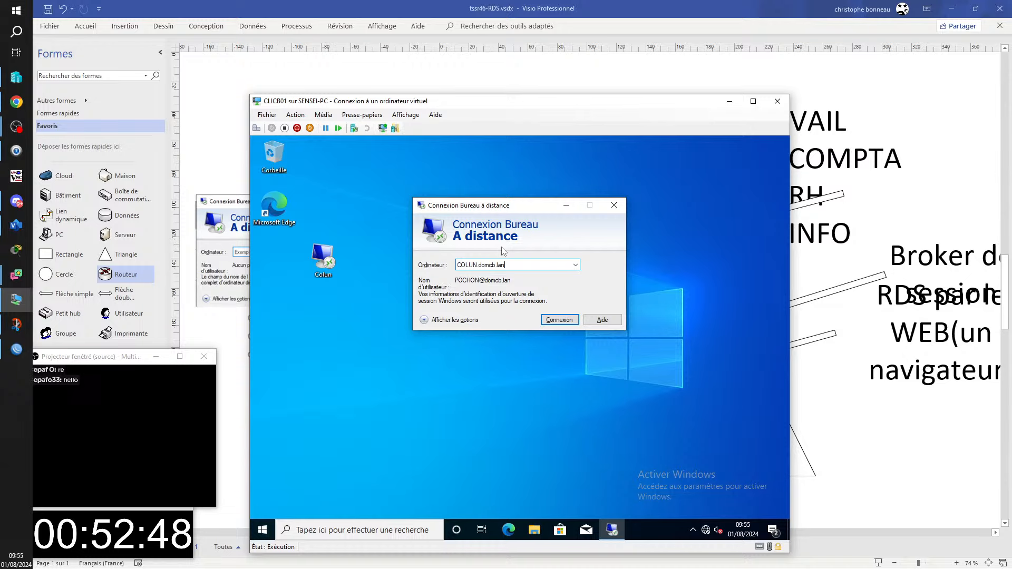
- Select the COLUN.domcb.lan computer name and drag the CLICB01 window off to the right
double_click(525, 265)
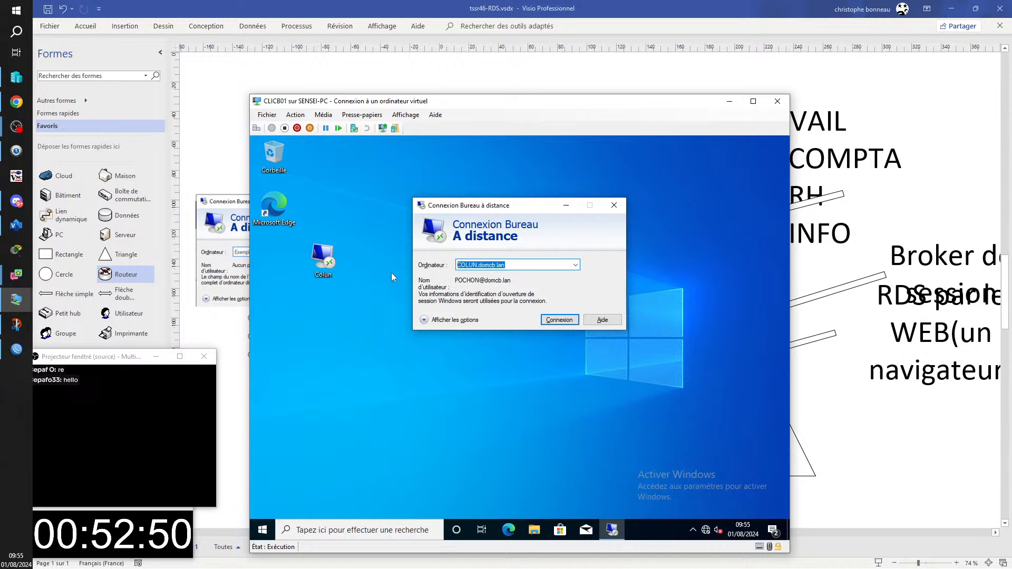
left_click(535, 267)
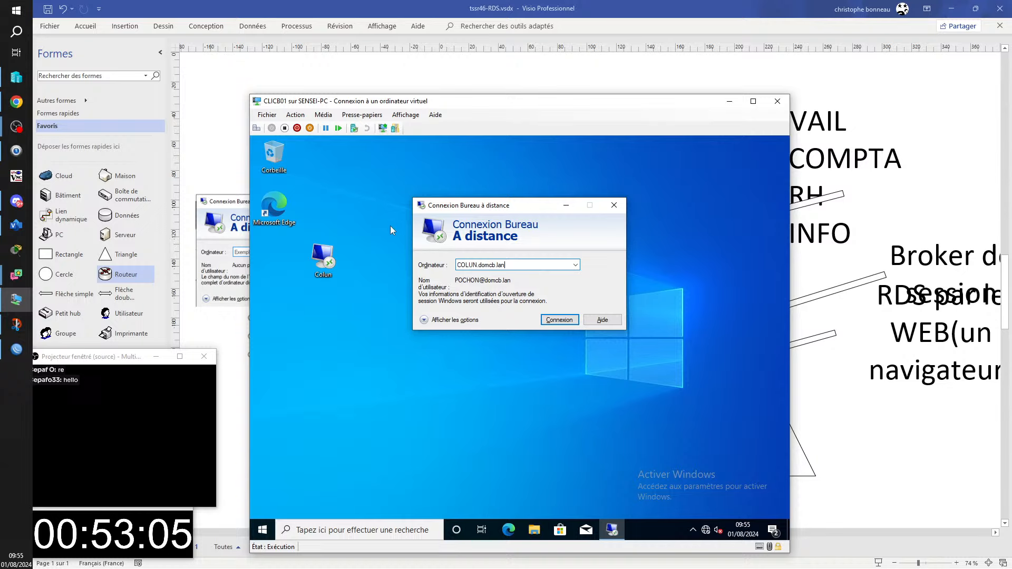
left_click_drag(528, 105, 1011, 213)
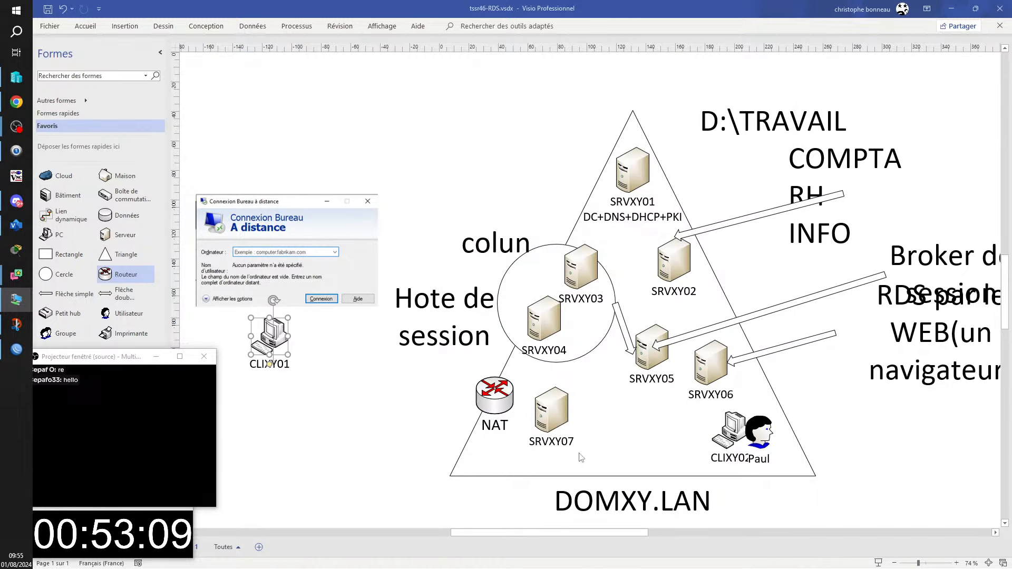
- Give the SRVXY07 server a second label line reading 'RDSD Gateway'
left_click(561, 413)
left_click_drag(560, 412, 575, 402)
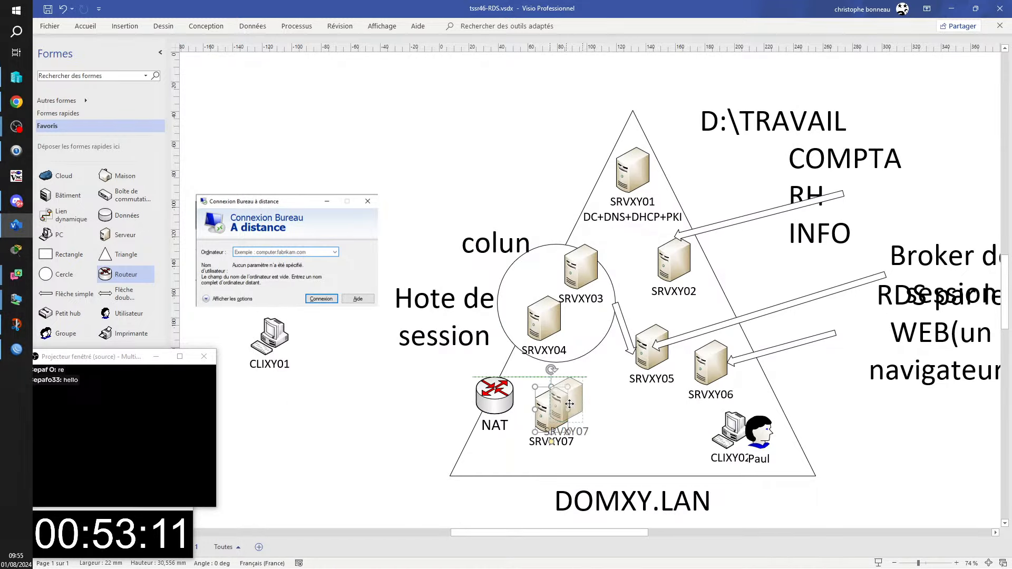
double_click(591, 435)
left_click(588, 434)
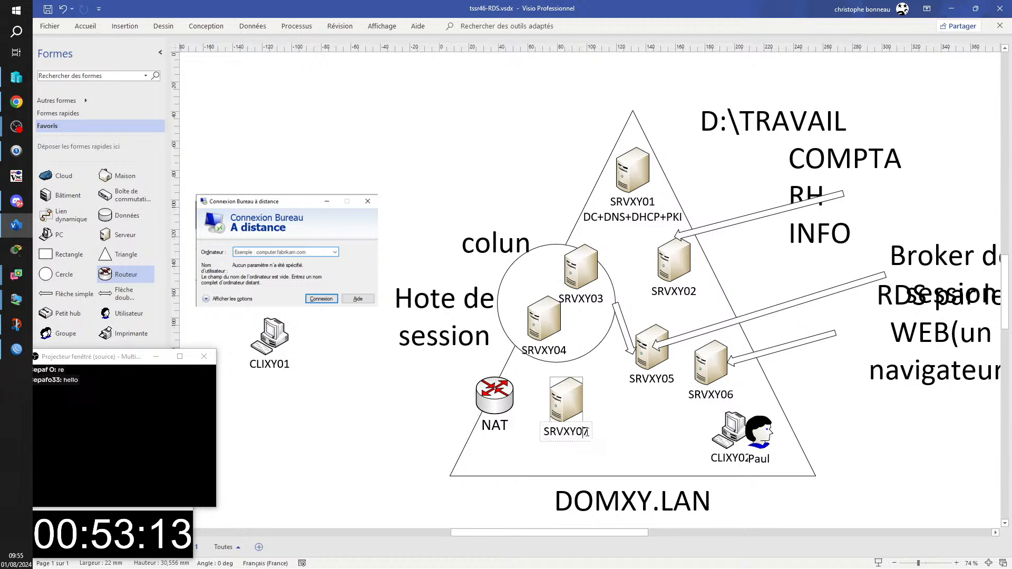
type("+")
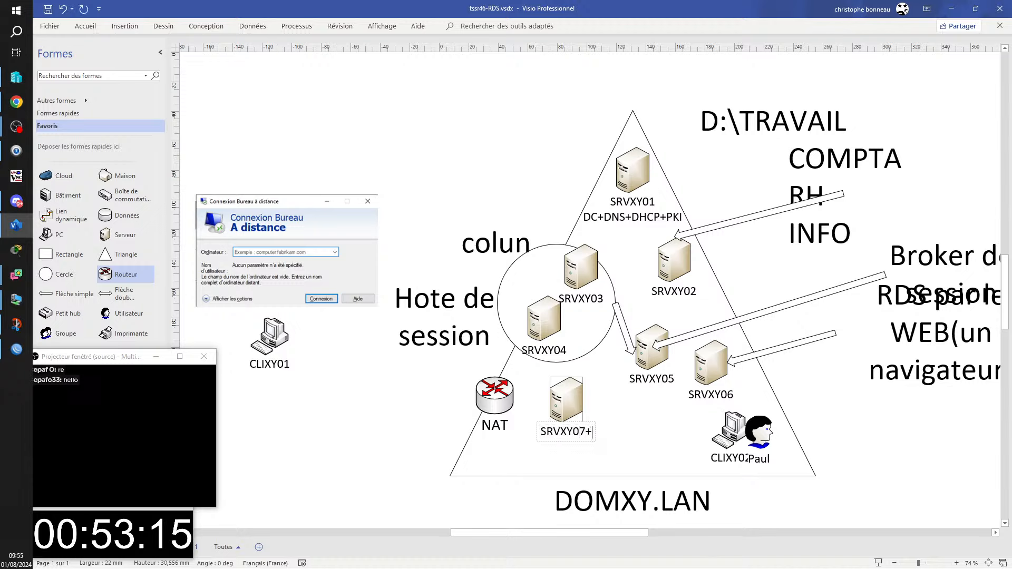
key("BackSpace")
key("Return")
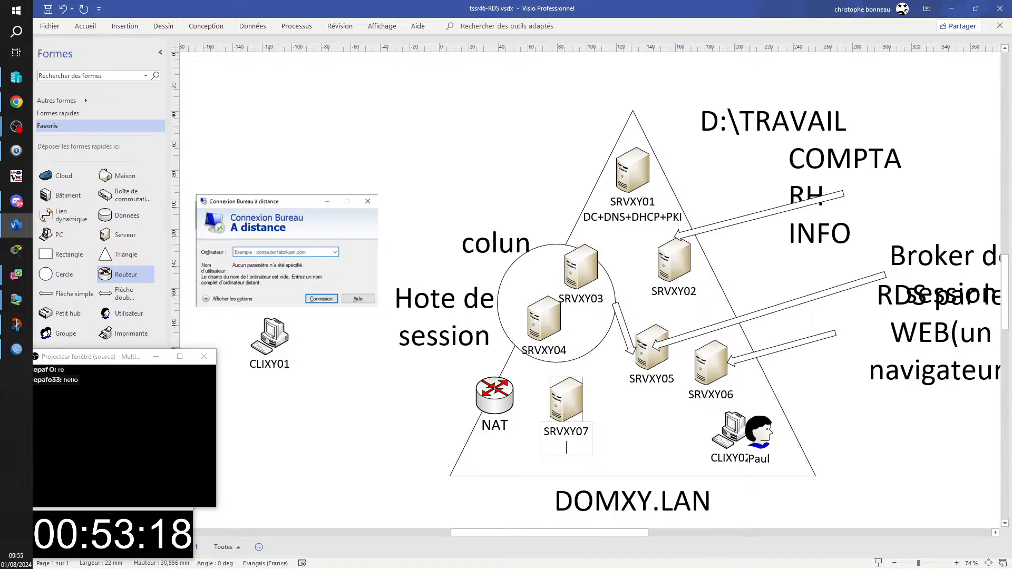
type("RDSD G")
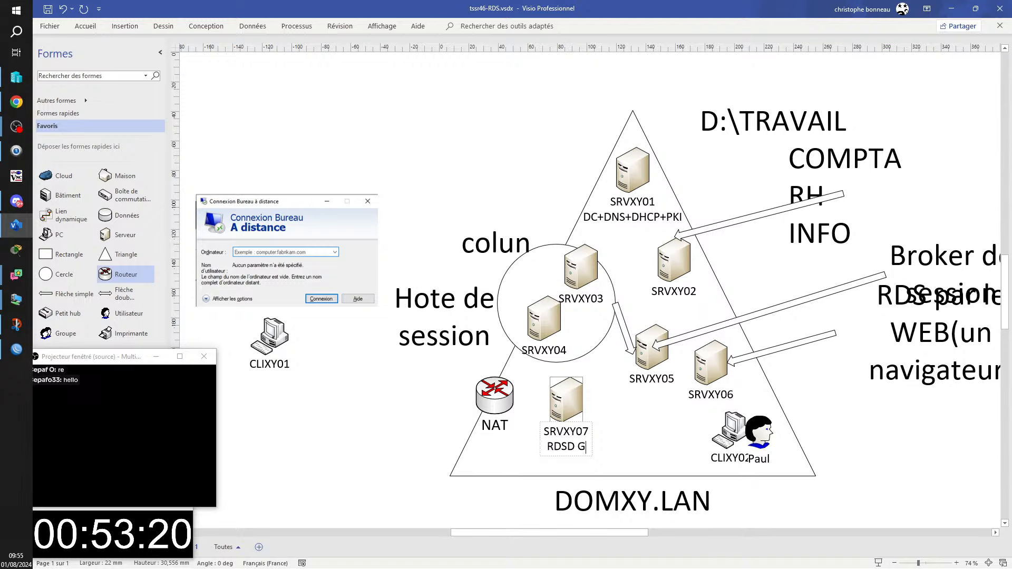
type("ateway")
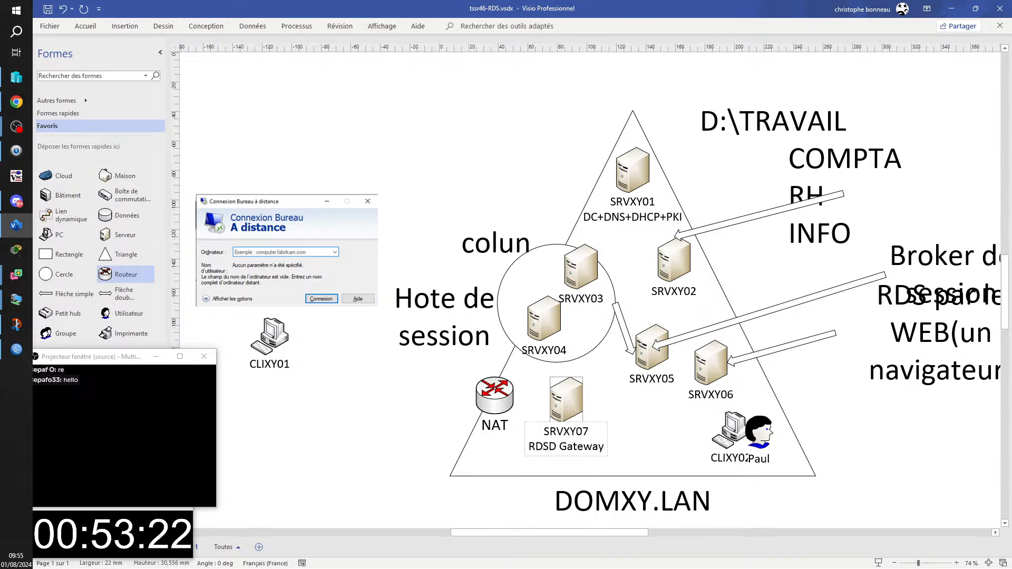
key("Escape")
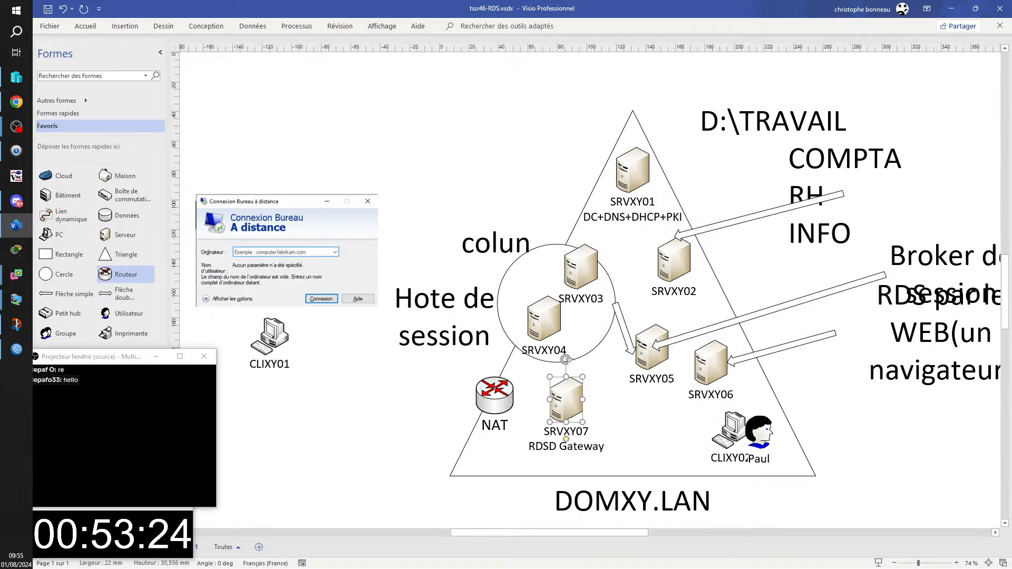
- Nudge SRVXY07 slightly down-left beside the NAT router and bring the CLICB01 window back into view
left_click(477, 154)
left_click_drag(572, 406, 557, 419)
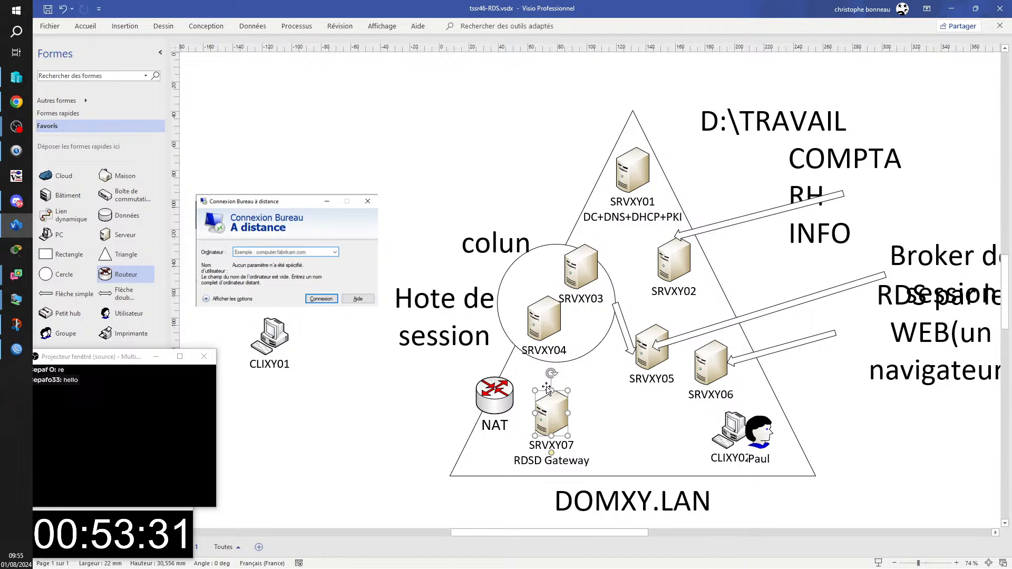
left_click(322, 414)
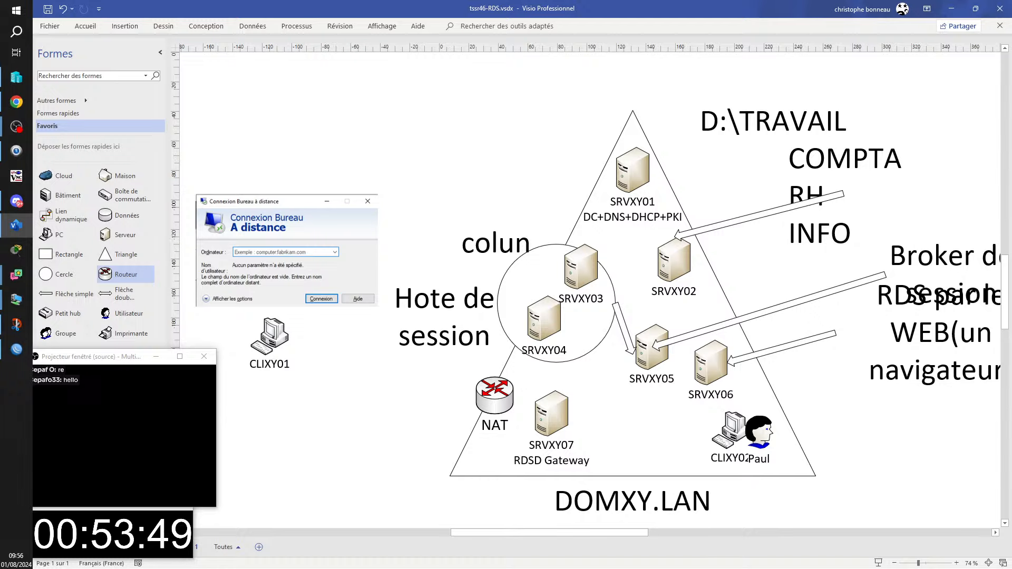
mouse_move(1011, 221)
left_mouse_down()
mouse_move(757, 212)
mouse_move(139, 78)
mouse_move(361, 70)
mouse_move(433, 84)
left_mouse_up()
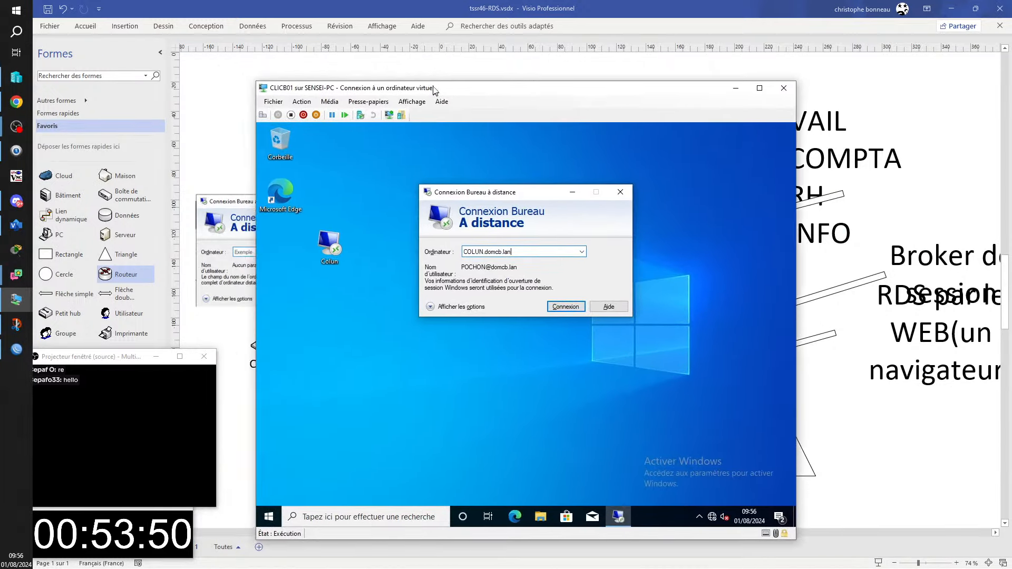
- Expand the Remote Desktop options and open the RD Gateway server settings from the Avancé tab
left_click(433, 305)
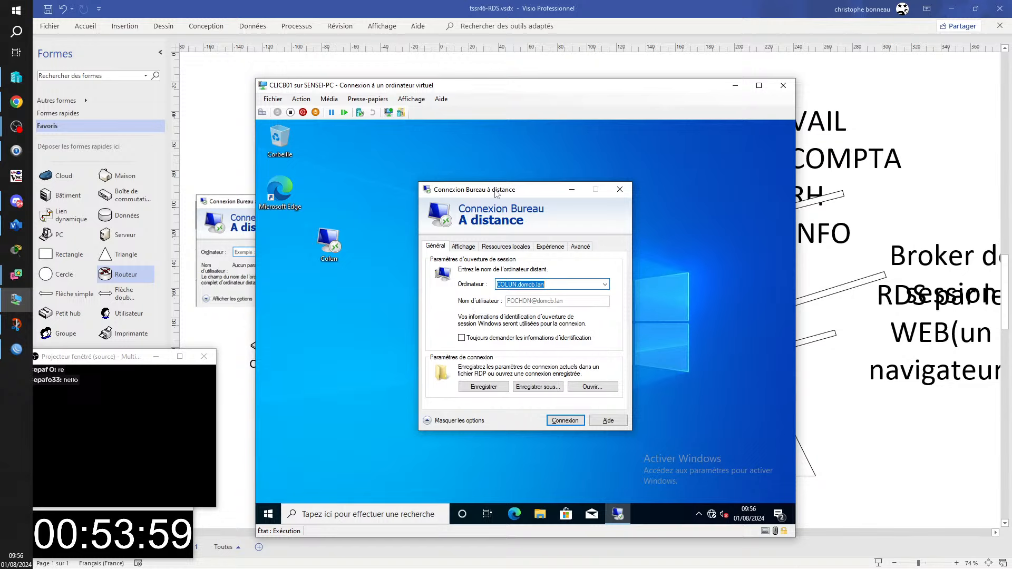
left_click_drag(497, 192, 460, 172)
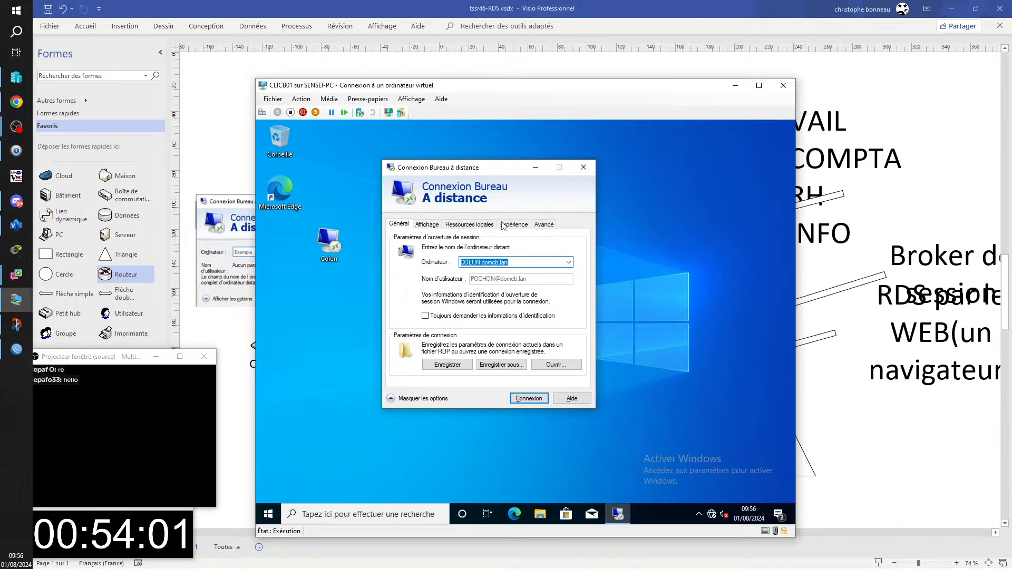
left_click(544, 225)
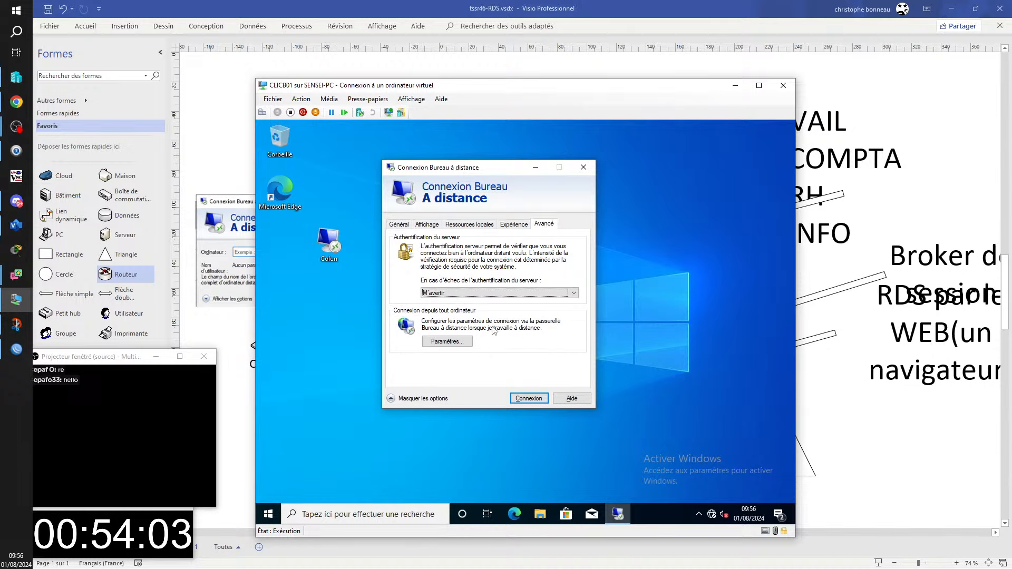
left_click(461, 345)
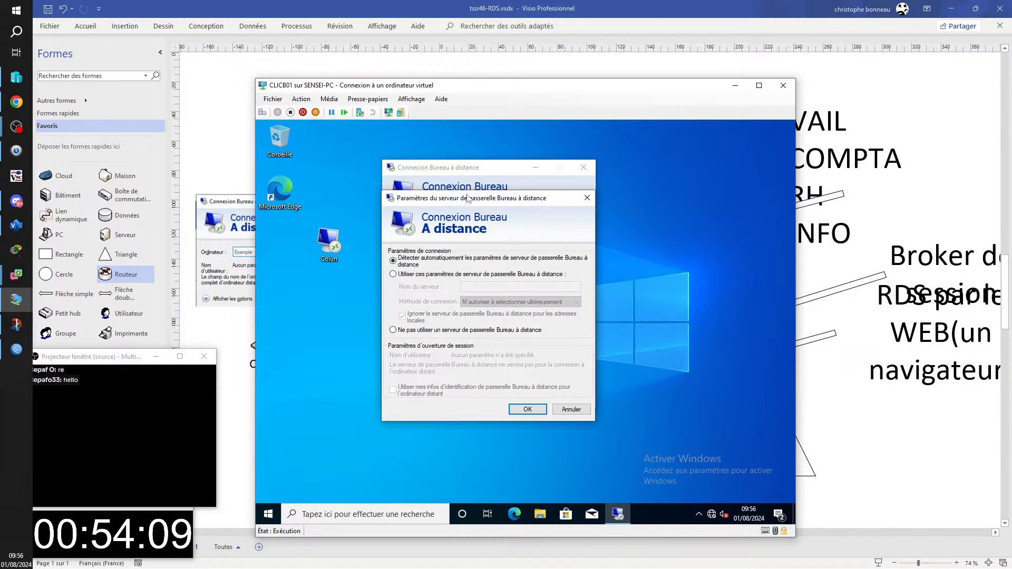
- Choose 'Utiliser ces paramètres de serveur de passerelle' with server name RDSGW.DOMCB.FR
left_click_drag(468, 198, 641, 181)
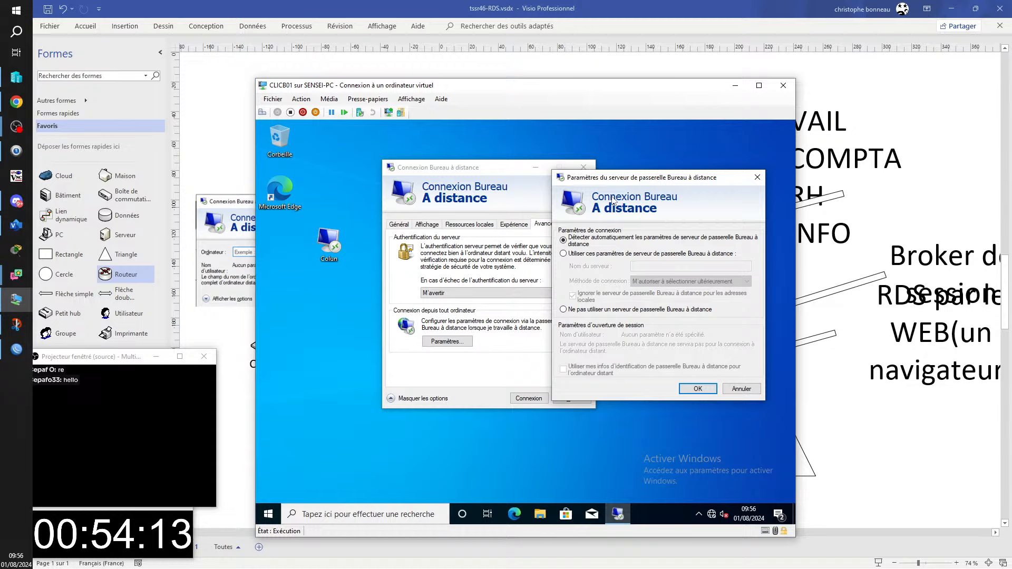
left_click(564, 254)
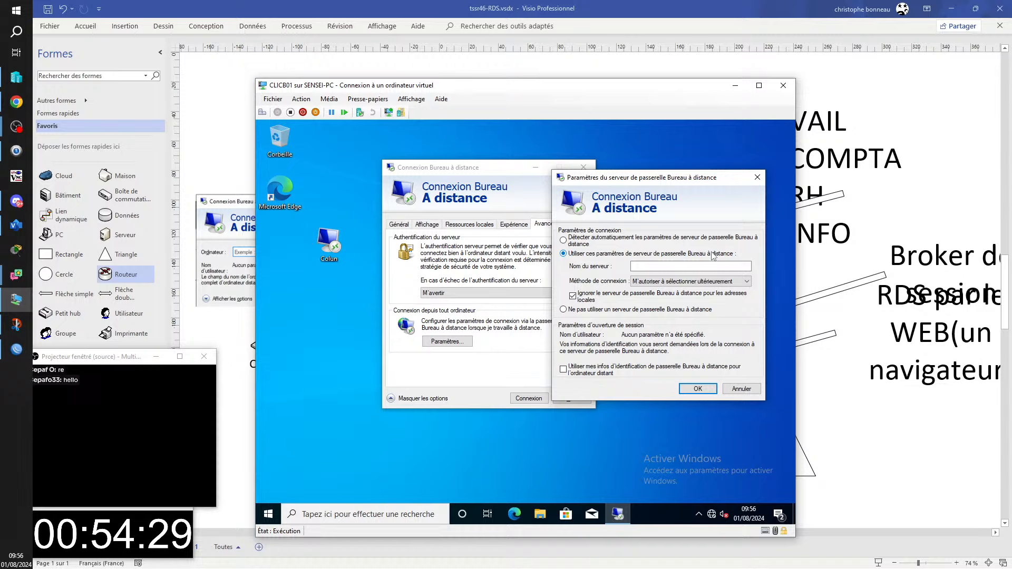
left_click(649, 265)
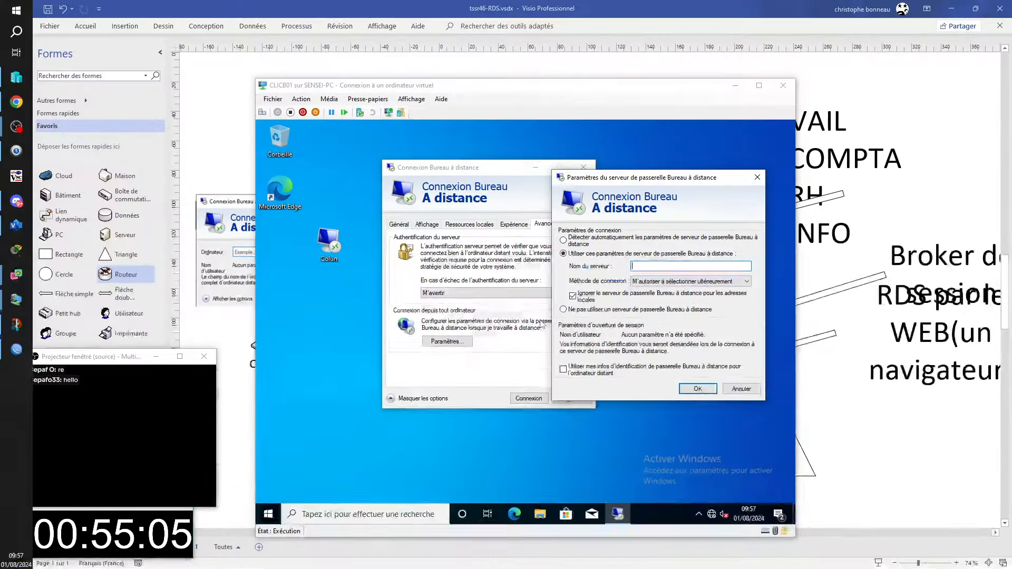
left_click(659, 268)
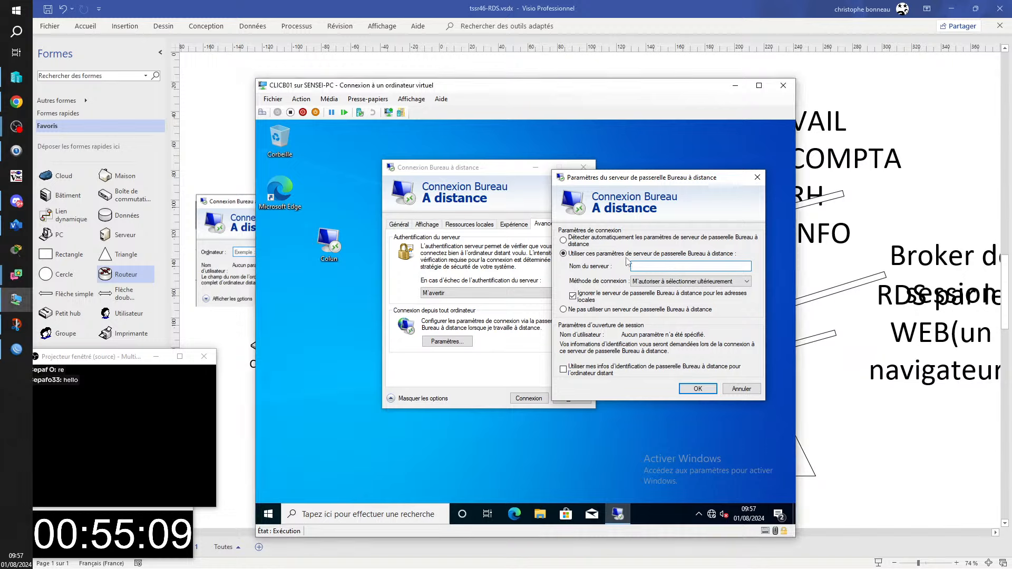
type("RDS")
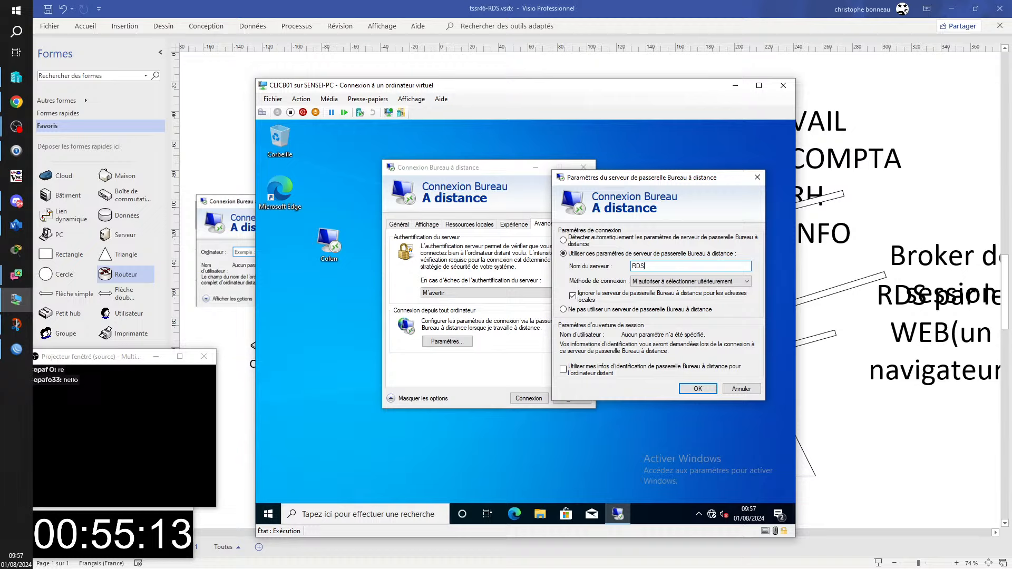
type("GW.DOMCB.FR")
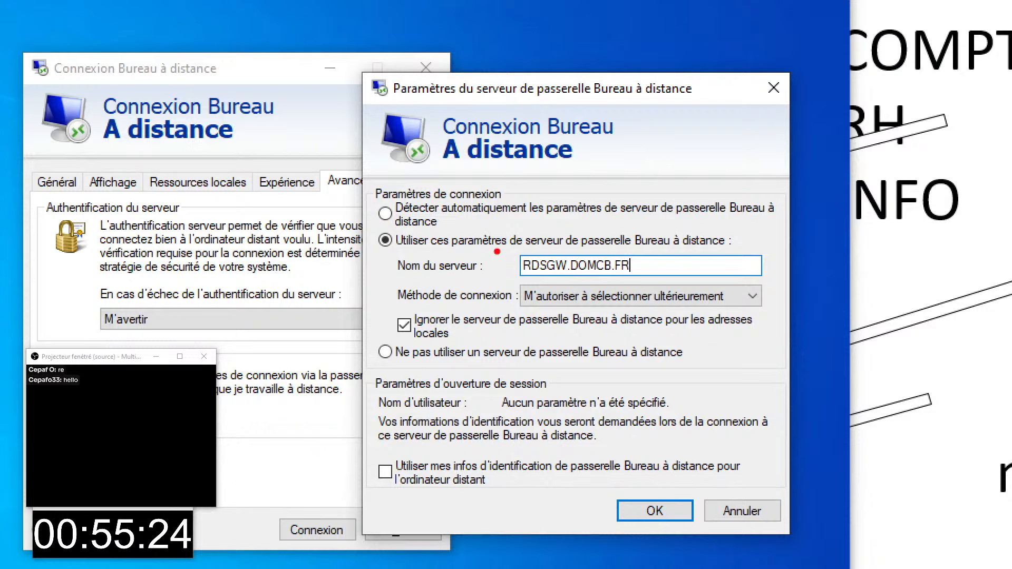
left_click_drag(498, 241, 661, 286)
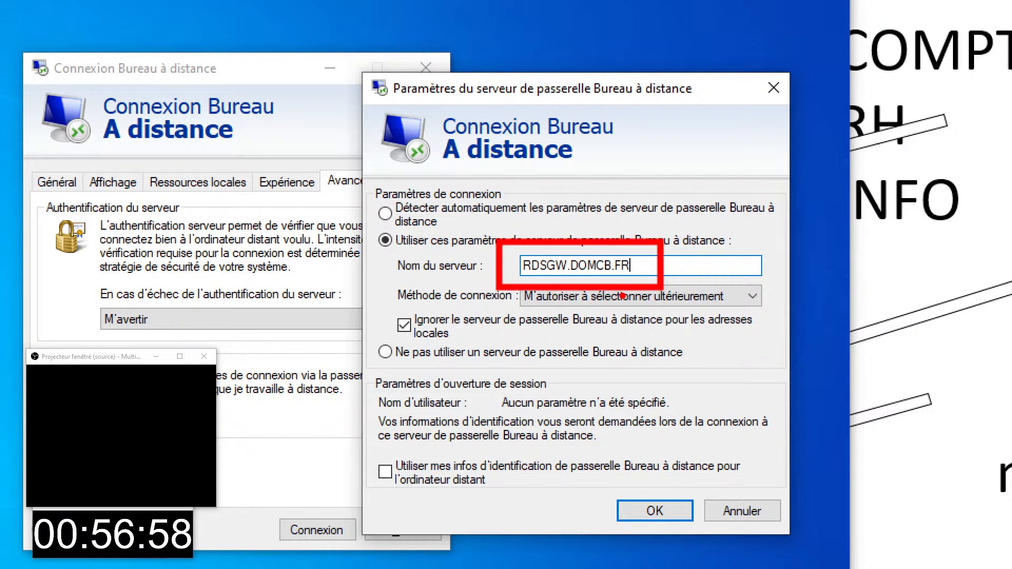
- Return to the Visio diagram and move the Remote Desktop picture higher on the page
key("Escape")
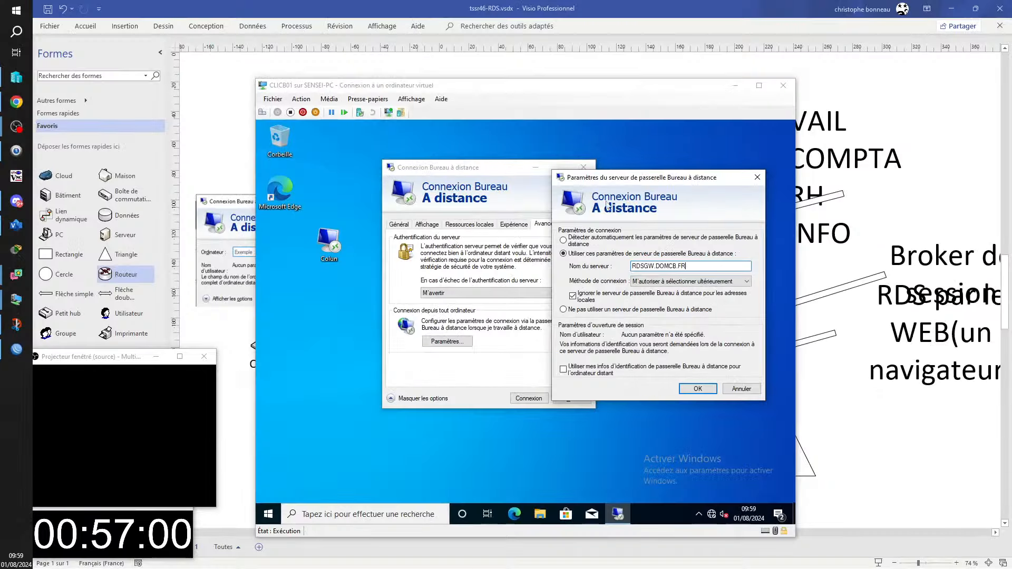
left_click(834, 457)
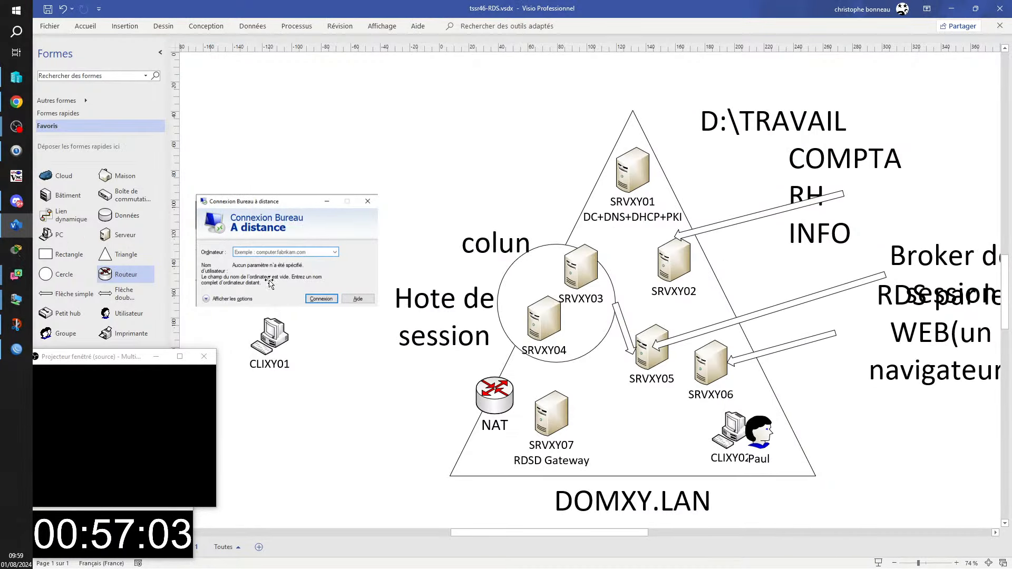
left_click_drag(264, 245, 262, 170)
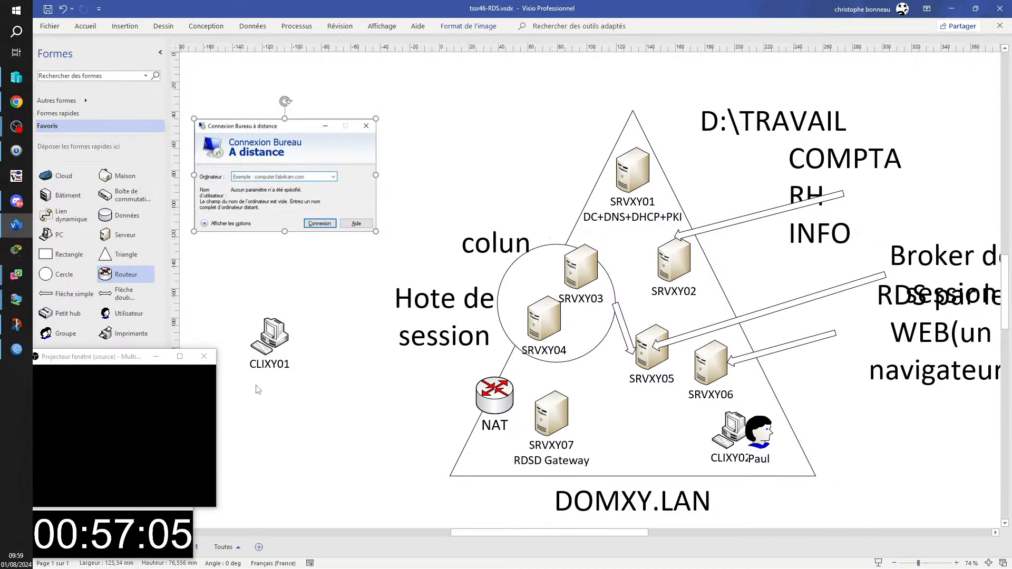
- Correct the gateway label to 'RDS Gateway' and place CLIXY01 below the Remote Desktop picture
left_click_drag(262, 338, 265, 274)
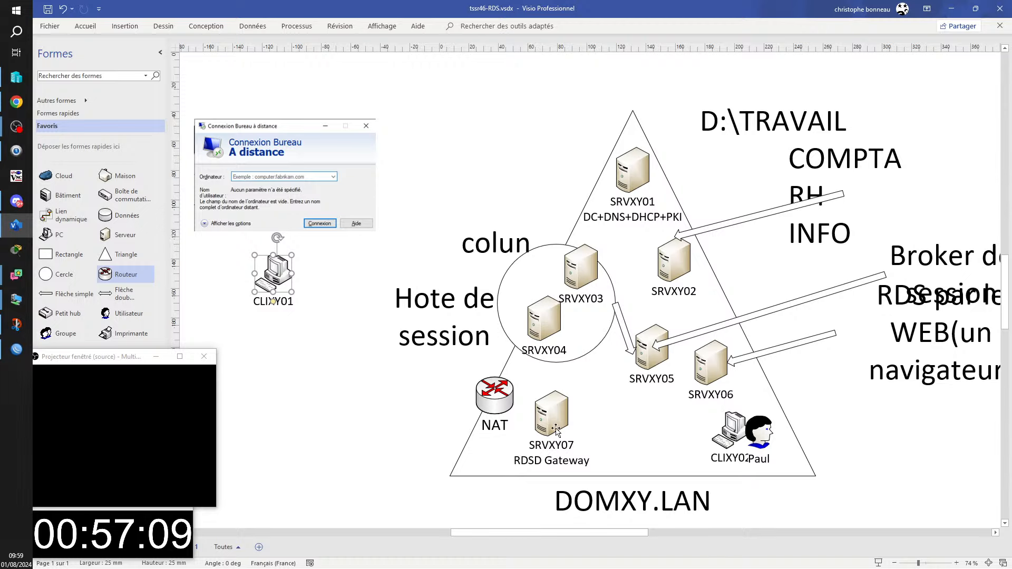
left_click(553, 421)
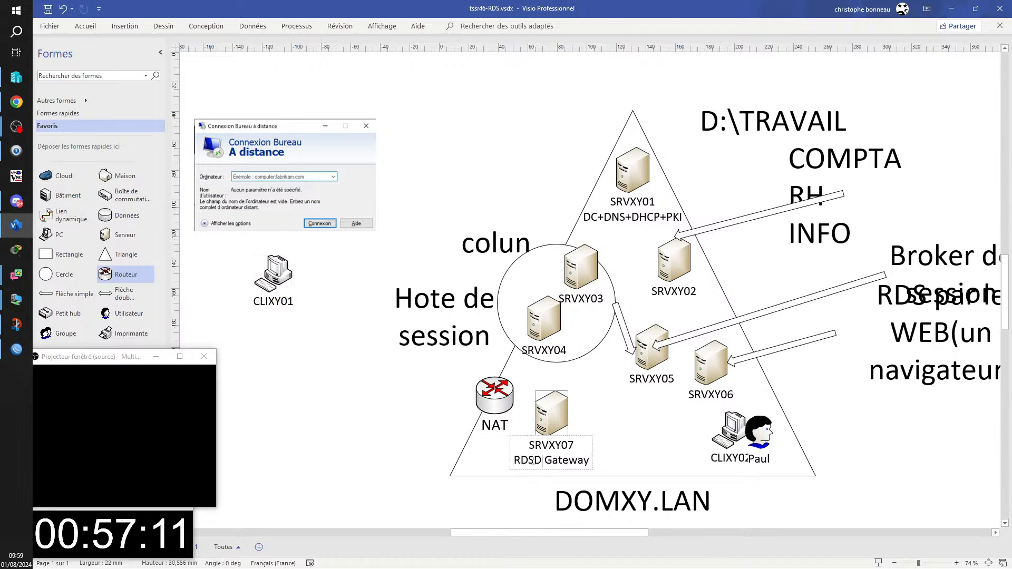
key("BackSpace")
key("Escape")
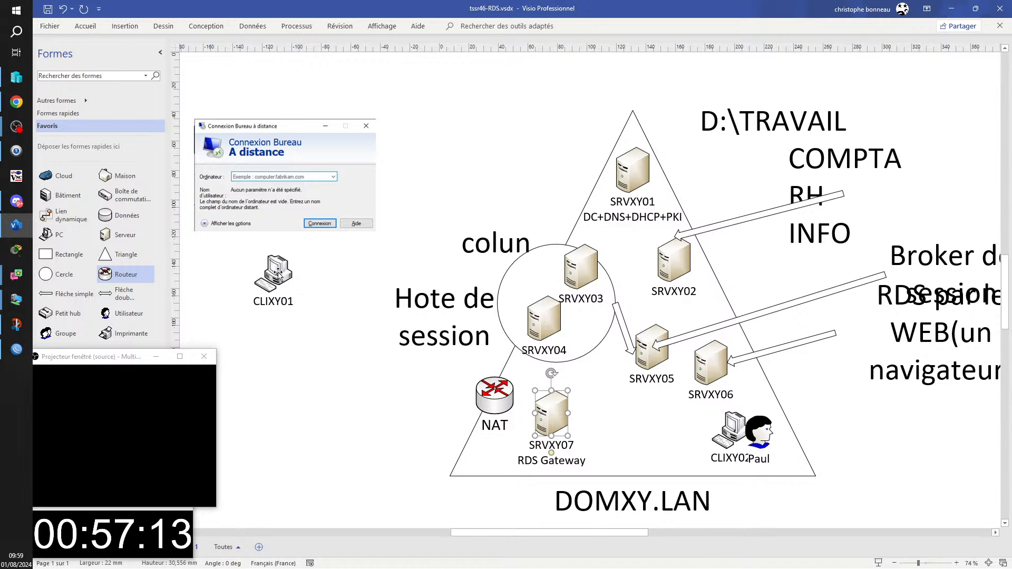
left_click_drag(279, 275, 257, 285)
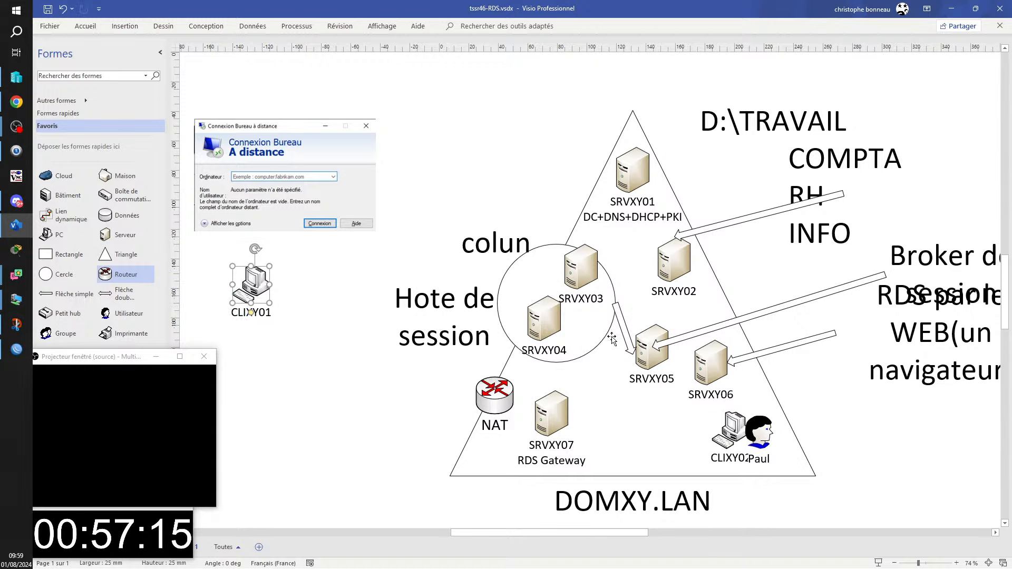
- Move the Hote de session label up beside SRVXY01 and nudge the colun label up-left
left_click(626, 327)
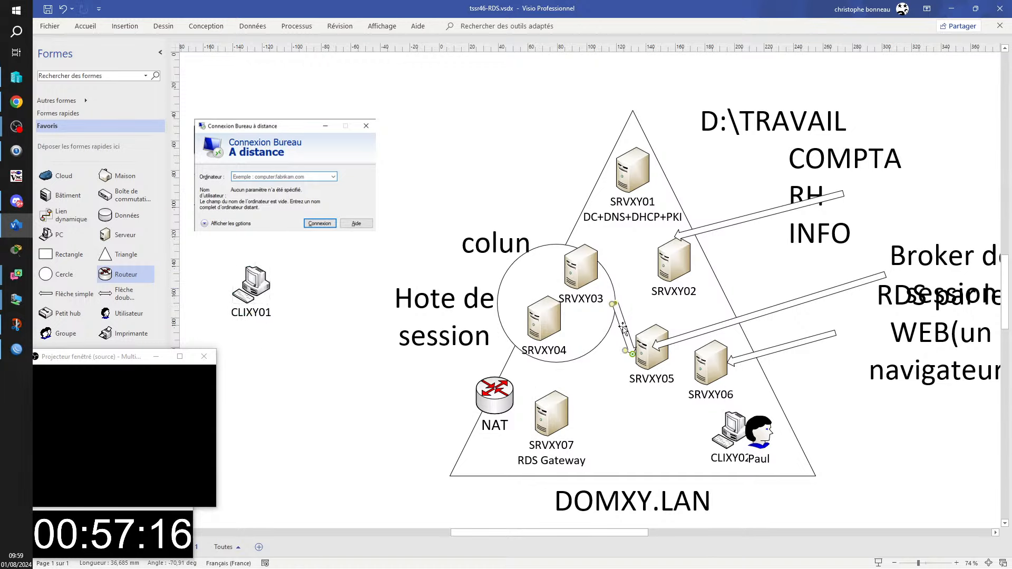
left_click(445, 318)
left_click_drag(445, 317, 531, 177)
left_click_drag(494, 250, 480, 244)
- Rename the colun label to 'Colun.domxy.lan', widen it to one line, and shift it right
double_click(480, 244)
left_click(509, 247)
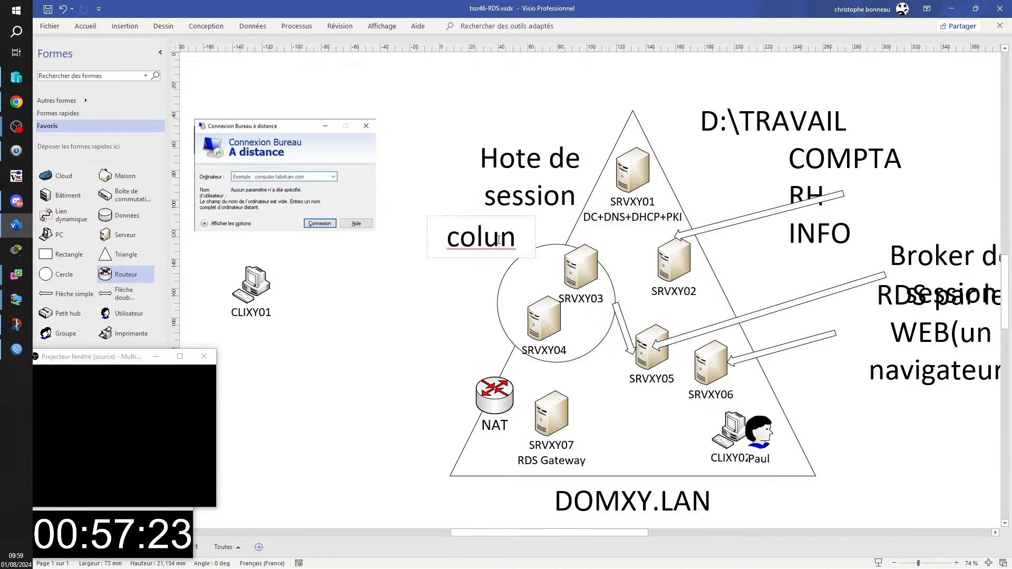
type(".domx")
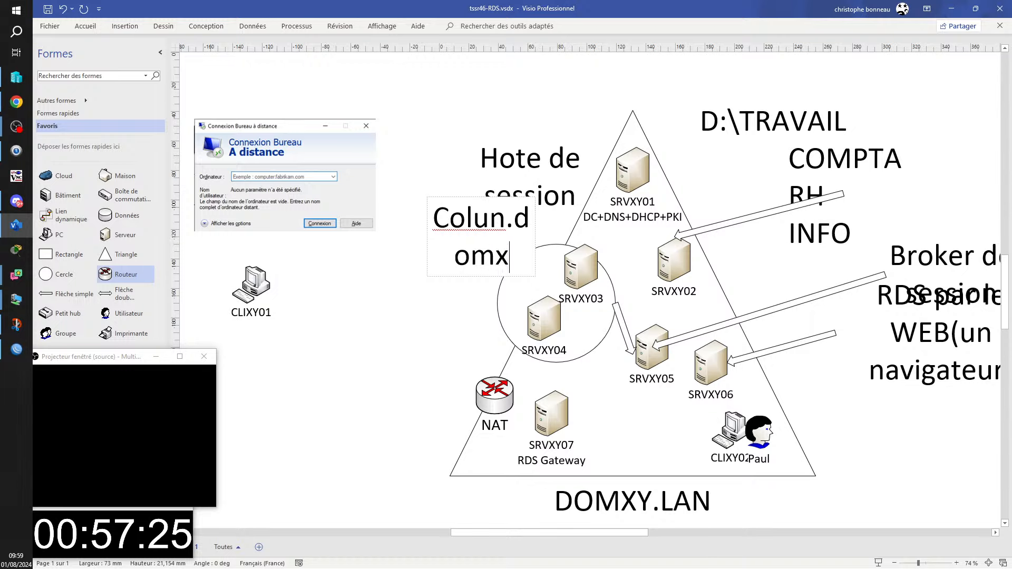
type("y.lan")
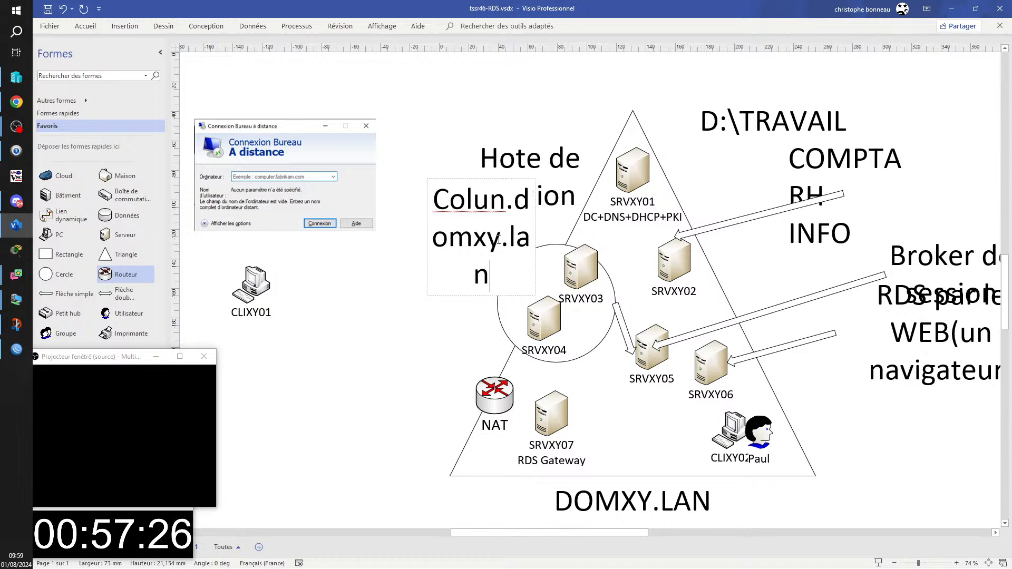
key("Escape")
left_click_drag(426, 236, 313, 236)
left_click_drag(467, 239, 543, 245)
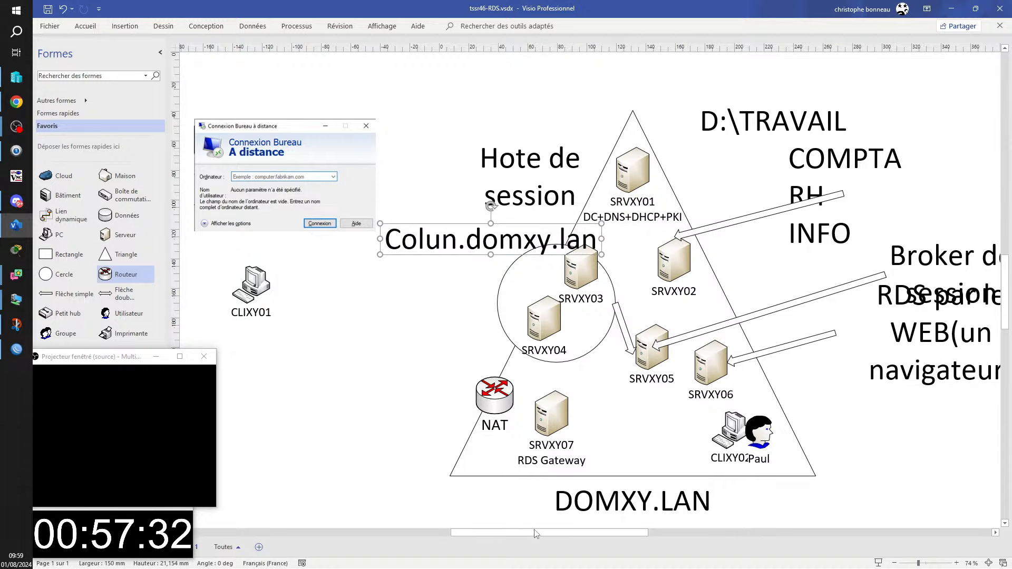
- Shift CLIXY01 and the dialog picture further left and place a Colun.domxy.lan label copy under CLIXY01
left_click_drag(535, 533, 466, 536)
mouse_move(539, 284)
left_mouse_down()
mouse_move(370, 294)
mouse_move(352, 276)
left_mouse_up()
left_click_drag(574, 164, 388, 164)
left_click(757, 241)
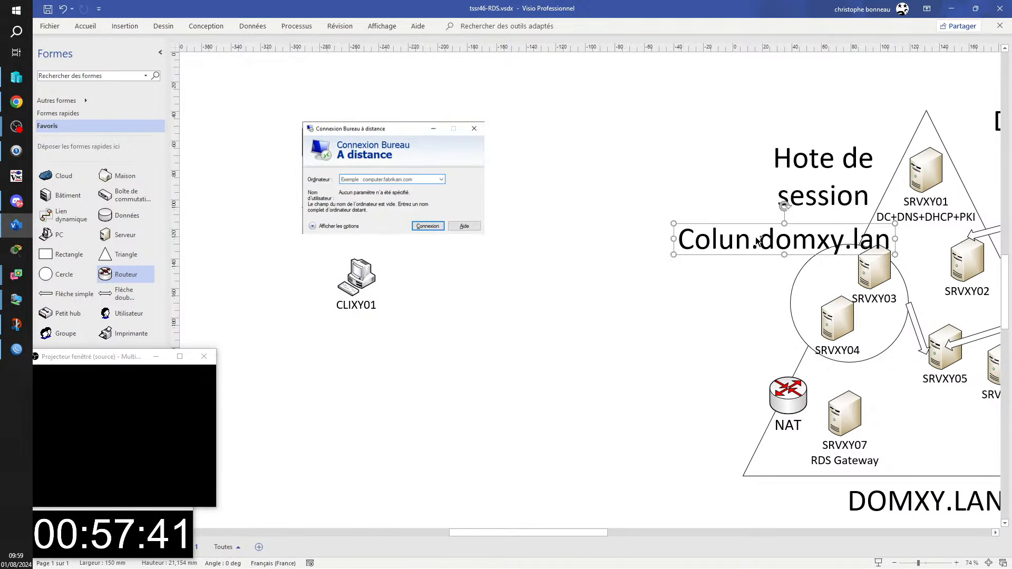
key("ctrl+d")
left_click_drag(815, 286, 336, 339)
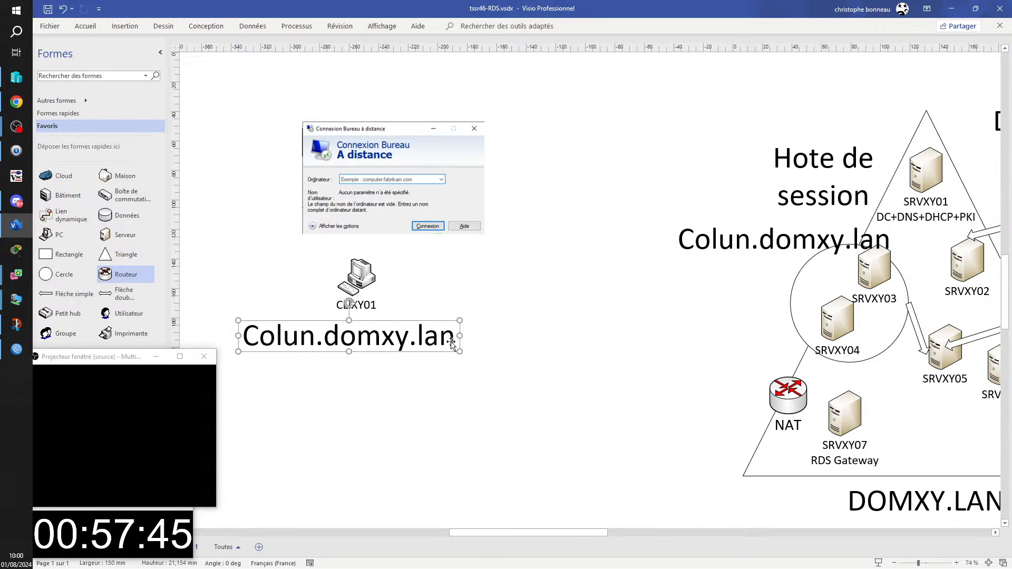
left_click(616, 347)
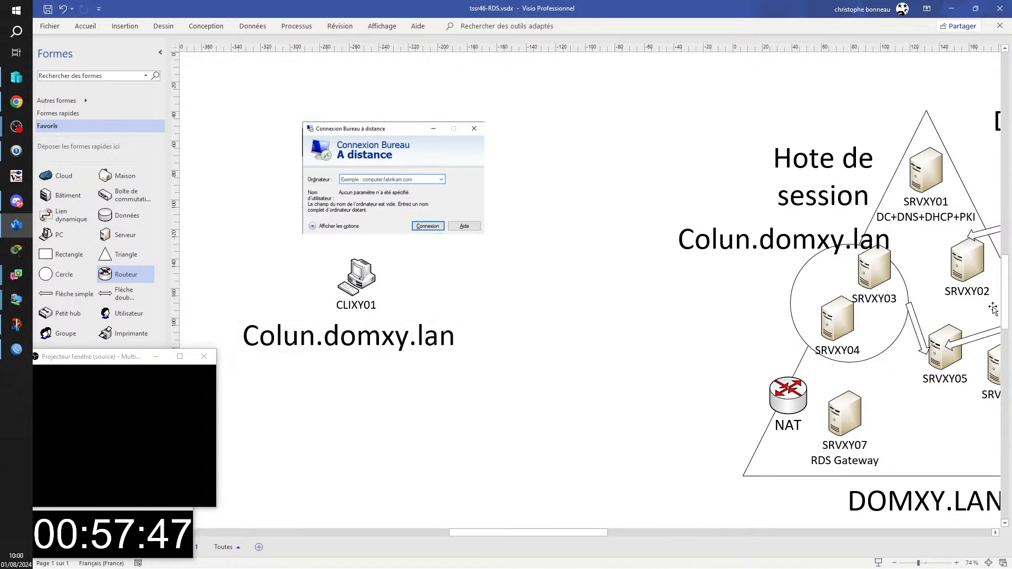
- Duplicate the Colun.domxy.lan label again and move the copy below the original
left_click(916, 323)
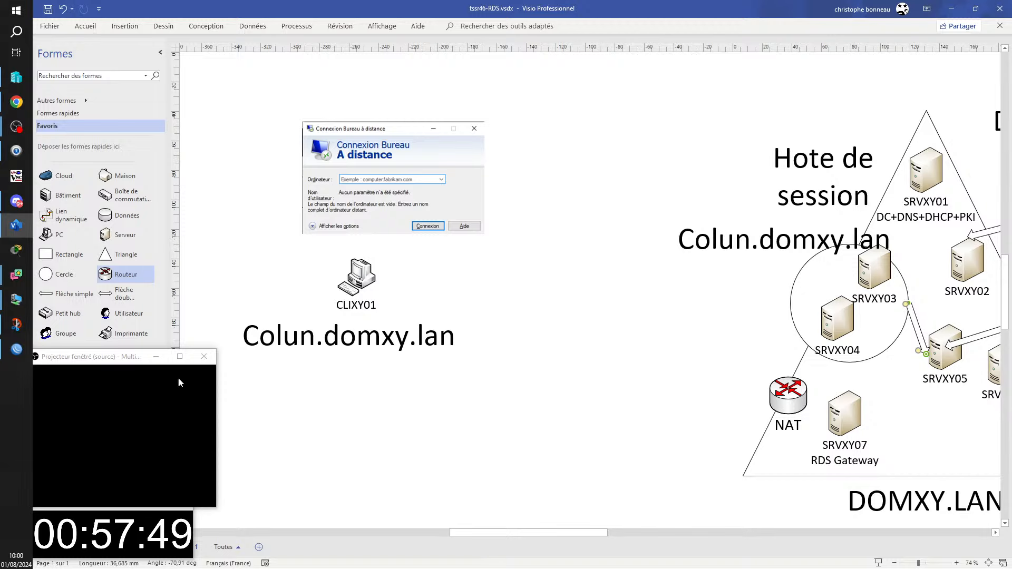
left_click(379, 341)
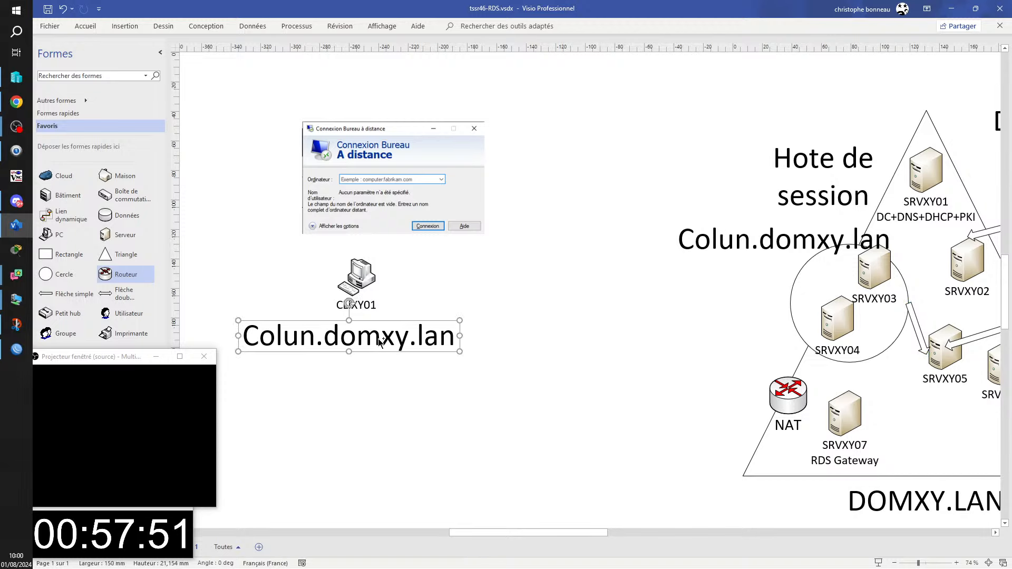
key("ctrl+d")
left_click_drag(381, 383, 652, 365)
- Change the copied label to 'rdsgw.domxy.fr' and place it beside the NAT router
double_click(647, 361)
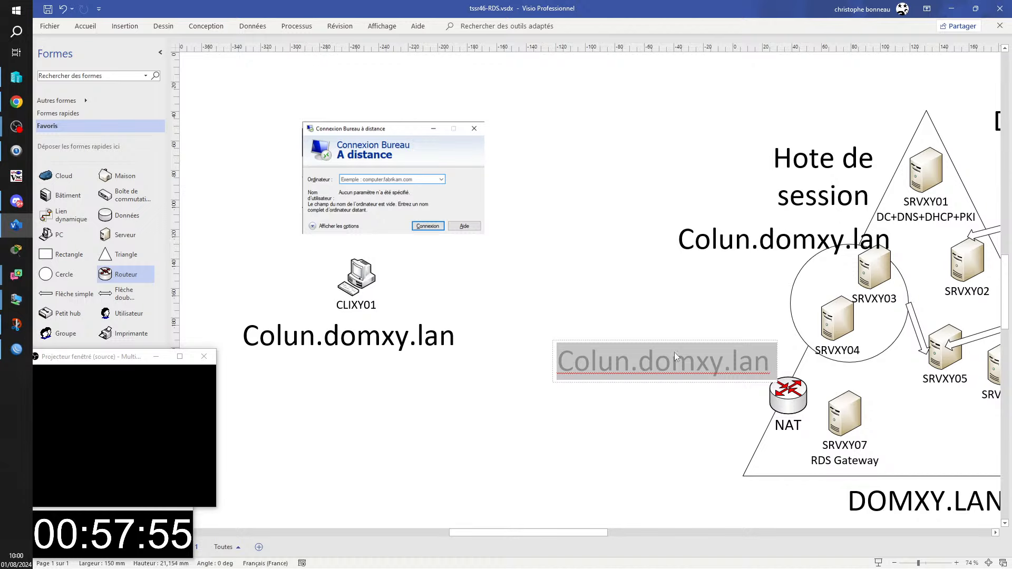
type("rds")
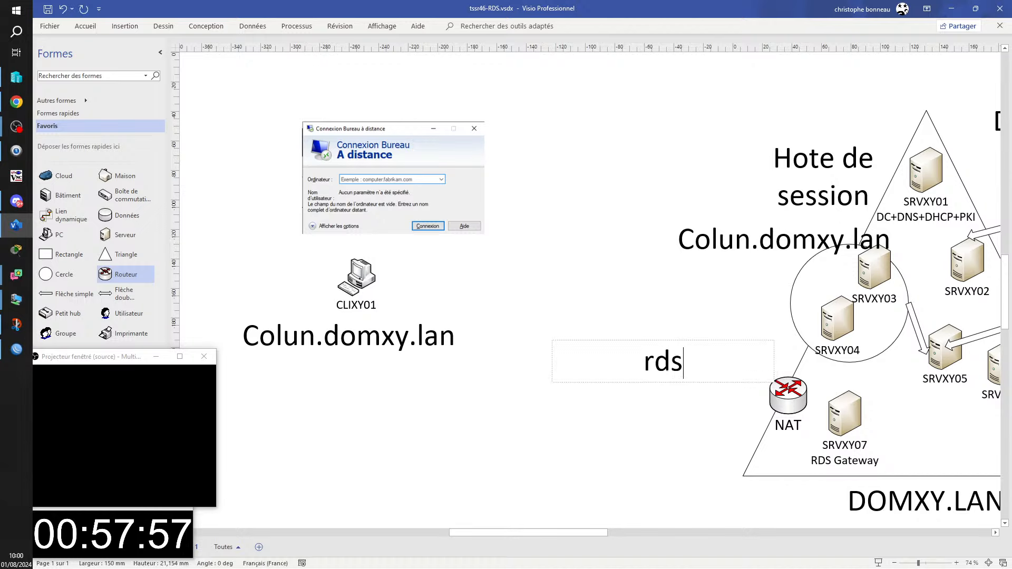
type("gw")
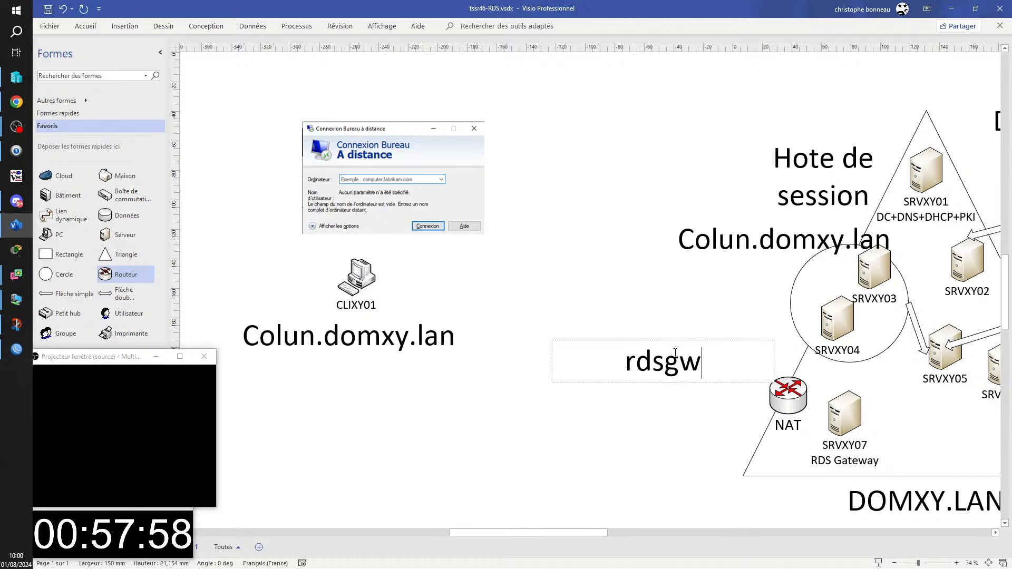
type(".domx")
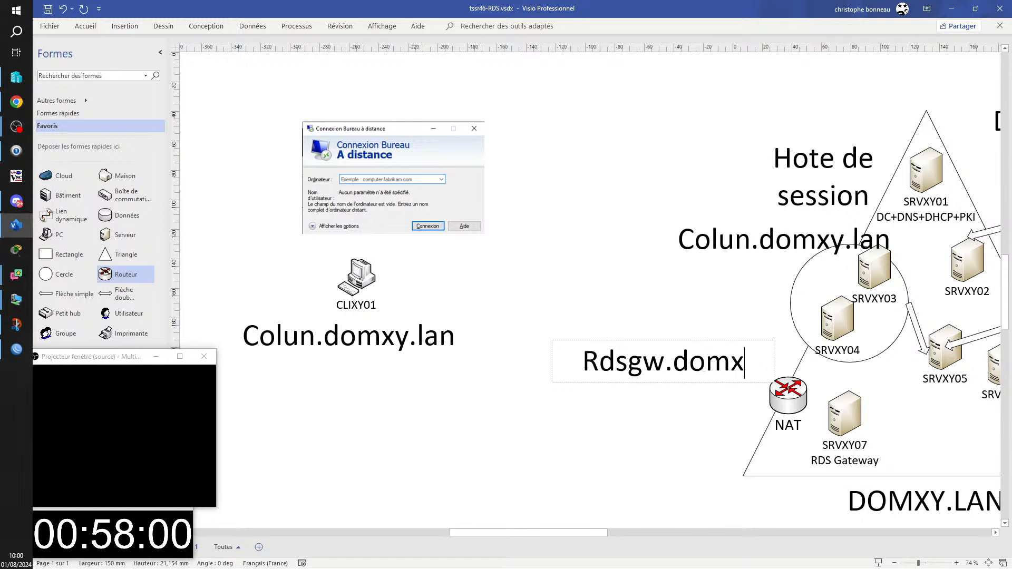
type("y.fr")
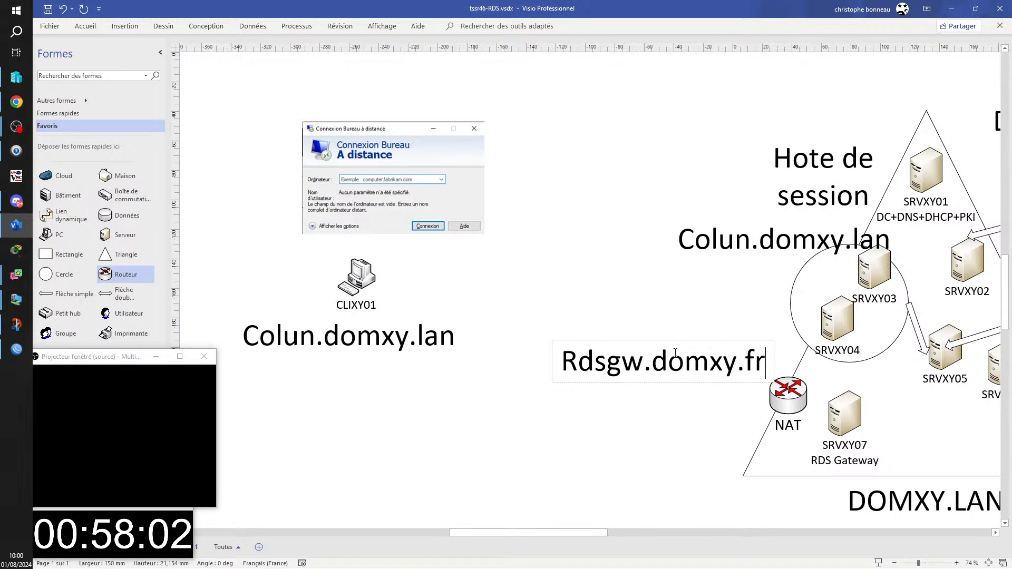
key("Escape")
left_click_drag(695, 357, 691, 388)
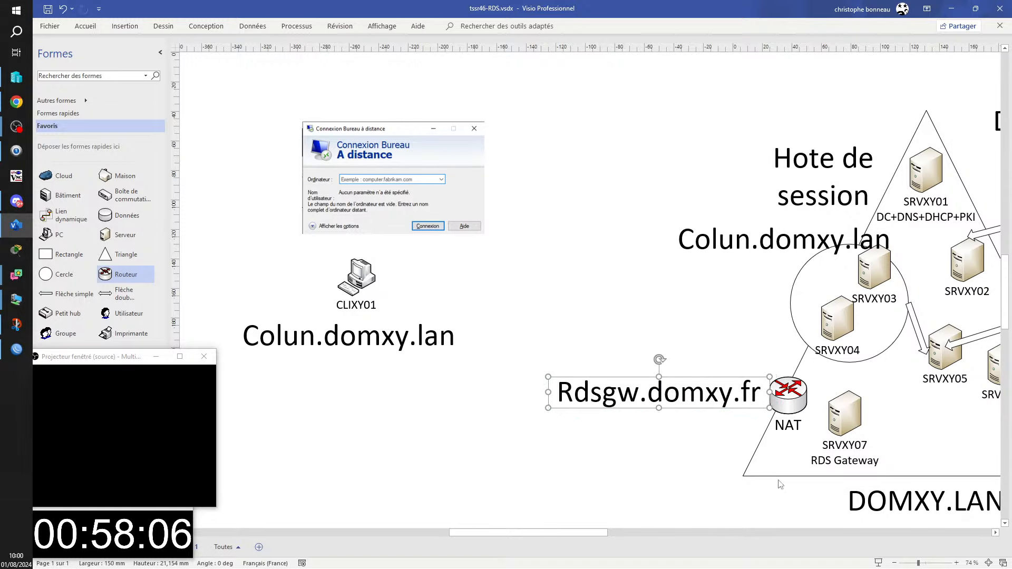
- Copy an existing arrow and connect Colun.domxy.lan to the Rdsgw.domxy.fr label
left_click(917, 331)
left_click_drag(917, 331, 659, 377)
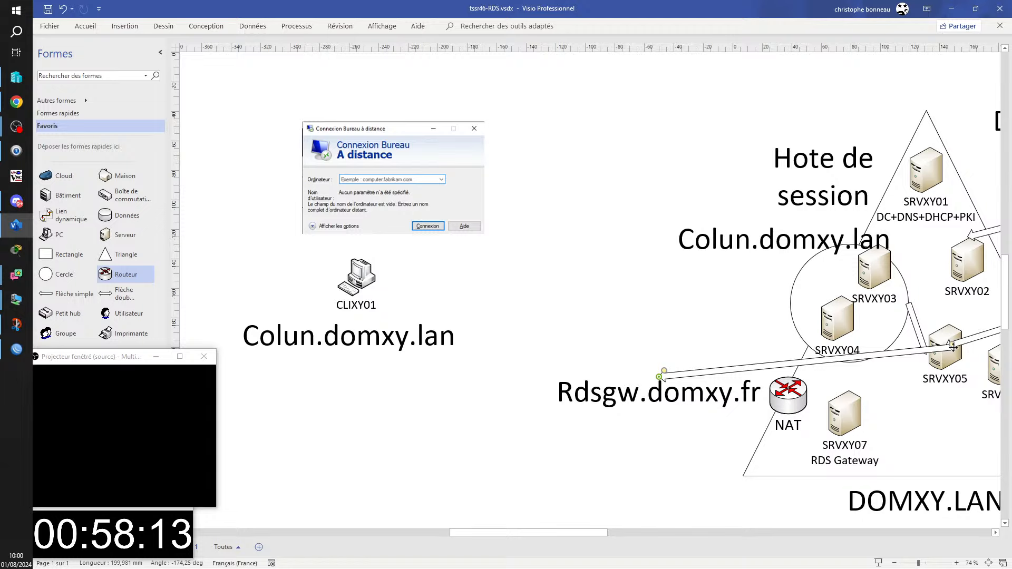
left_click_drag(953, 347, 417, 348)
- Duplicate the arrow and glue it from Rdsgw.domxy.fr/NAT to SRVXY07
key("ctrl+d")
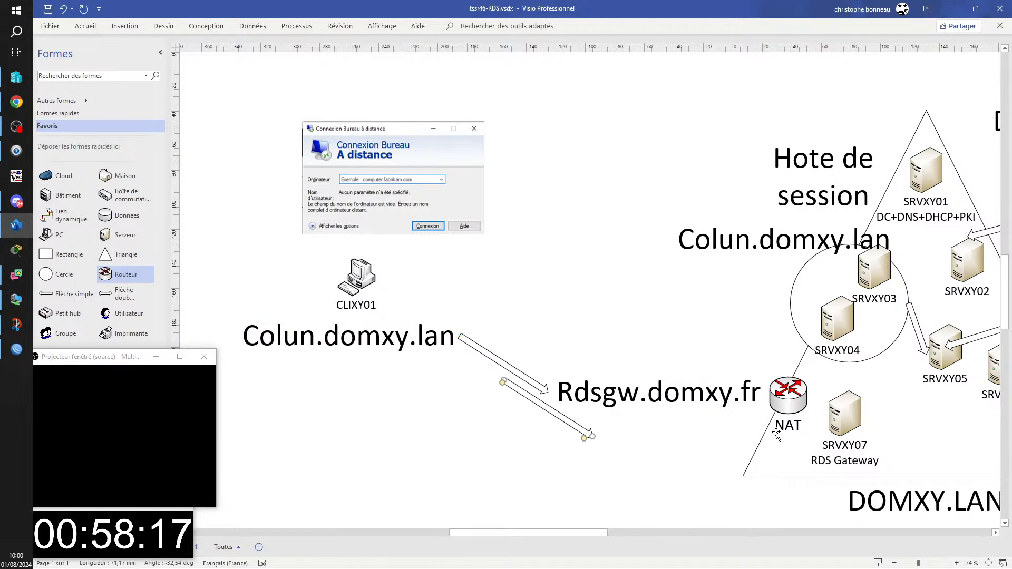
left_click_drag(503, 380, 658, 407)
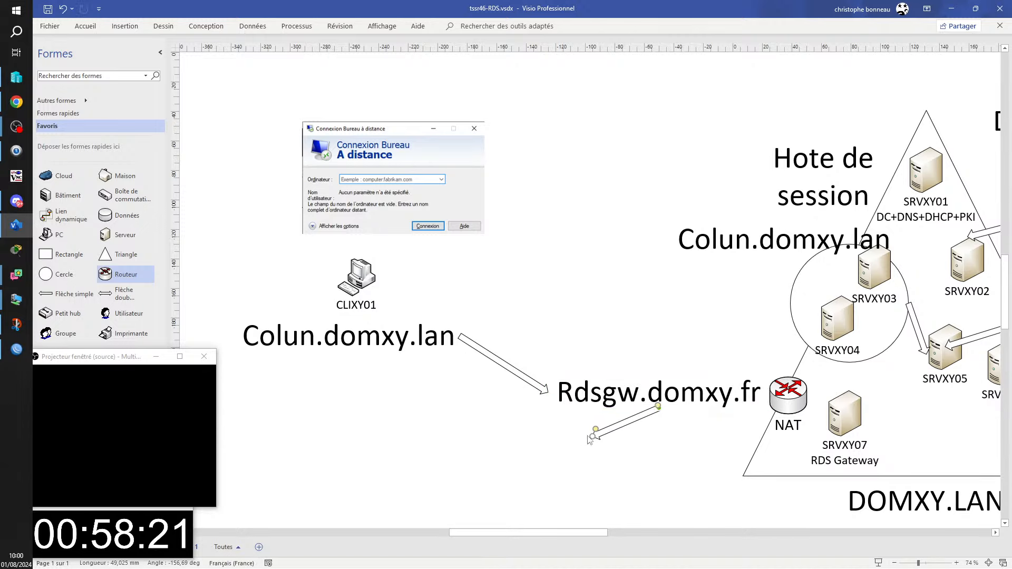
left_click_drag(592, 437, 920, 360)
left_click_drag(837, 407, 844, 412)
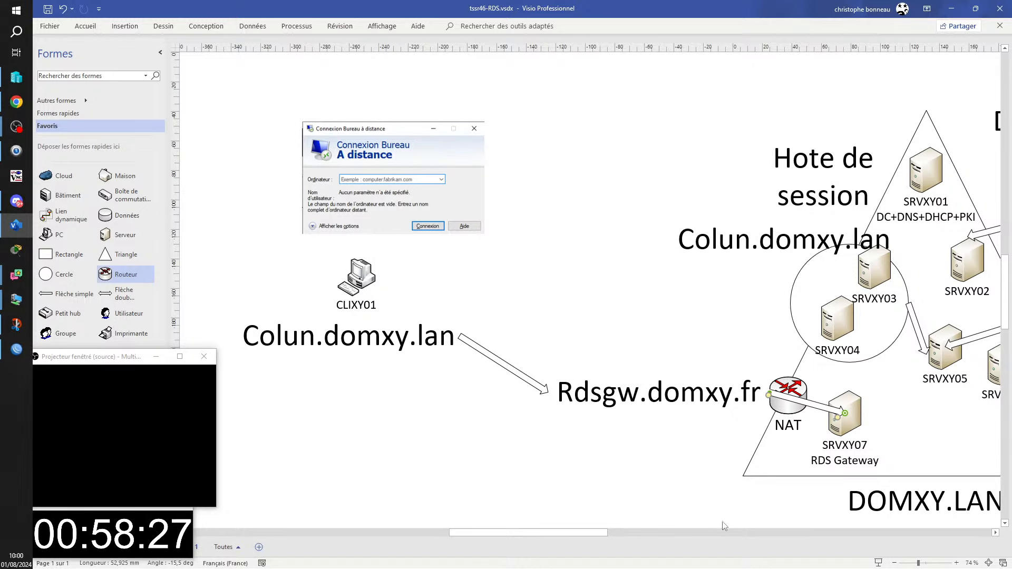
left_click_drag(497, 535, 549, 532)
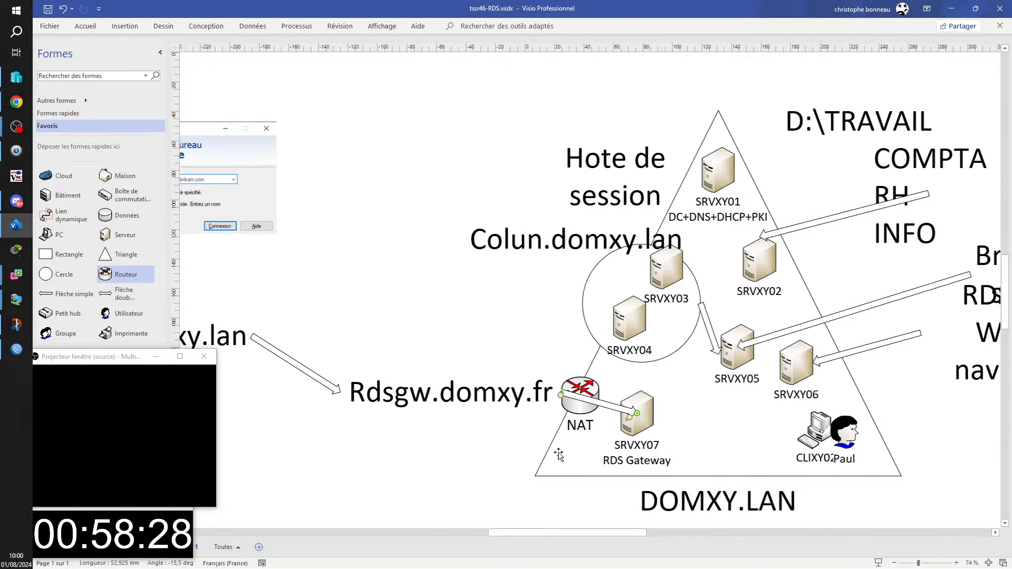
double_click(598, 417)
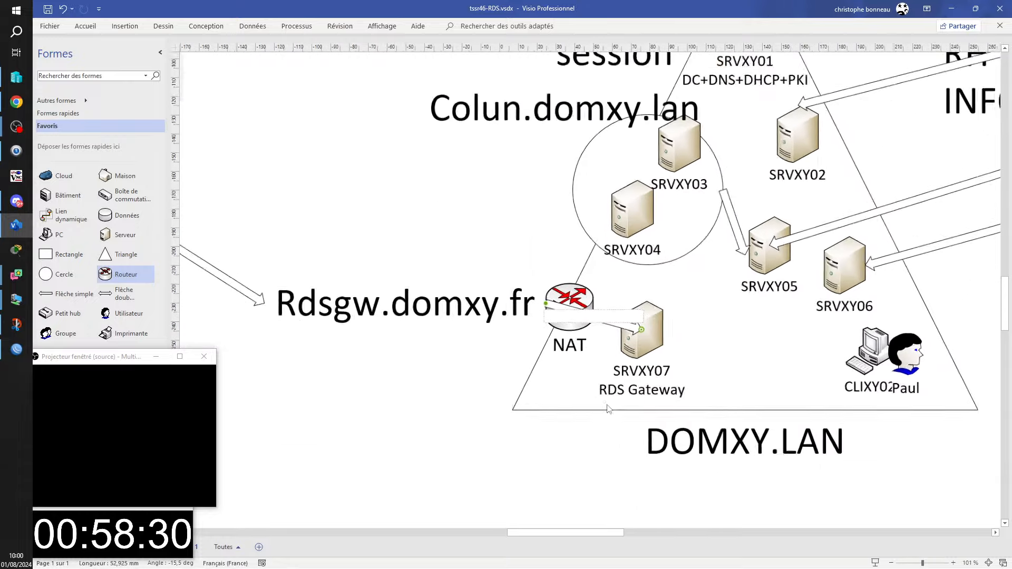
left_click(699, 334)
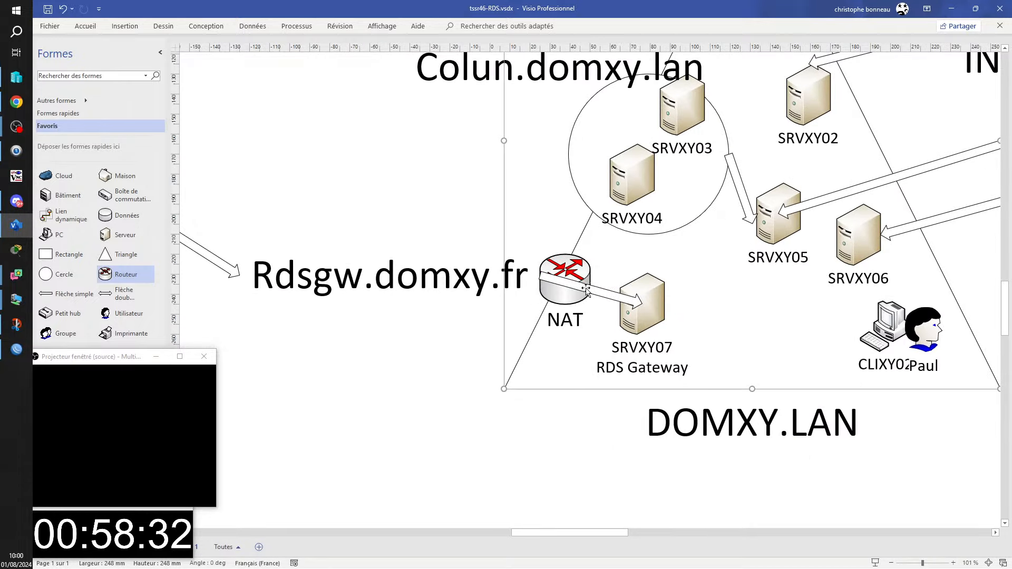
- Copy the NAT–SRVXY07 arrow and run it from SRVXY07's top to the SRVXY04 circle
left_click(593, 291)
key("ctrl+c")
key("ctrl+v")
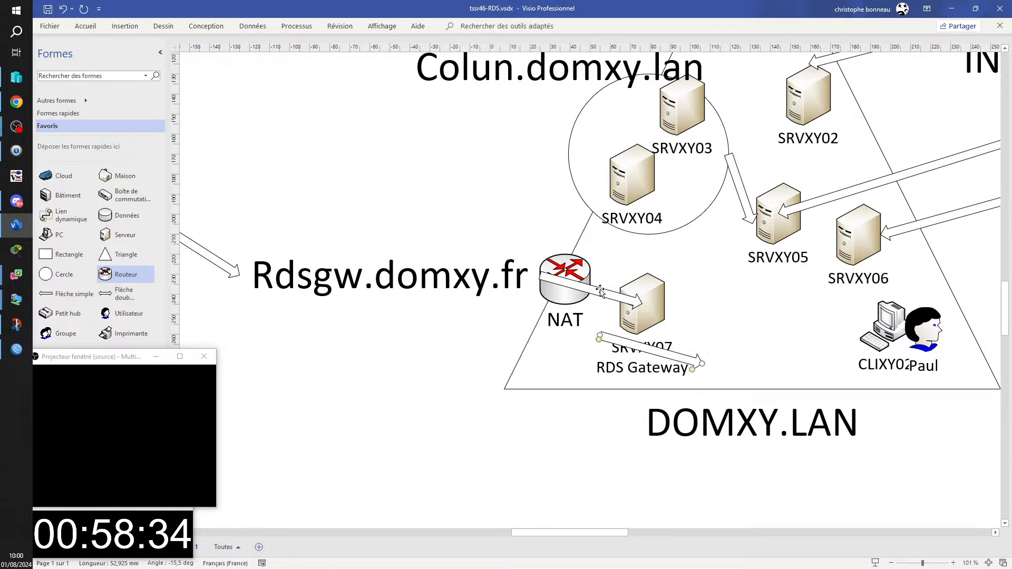
left_click_drag(701, 364, 648, 235)
left_click_drag(603, 337, 623, 313)
scroll(563, 337, "down", 3)
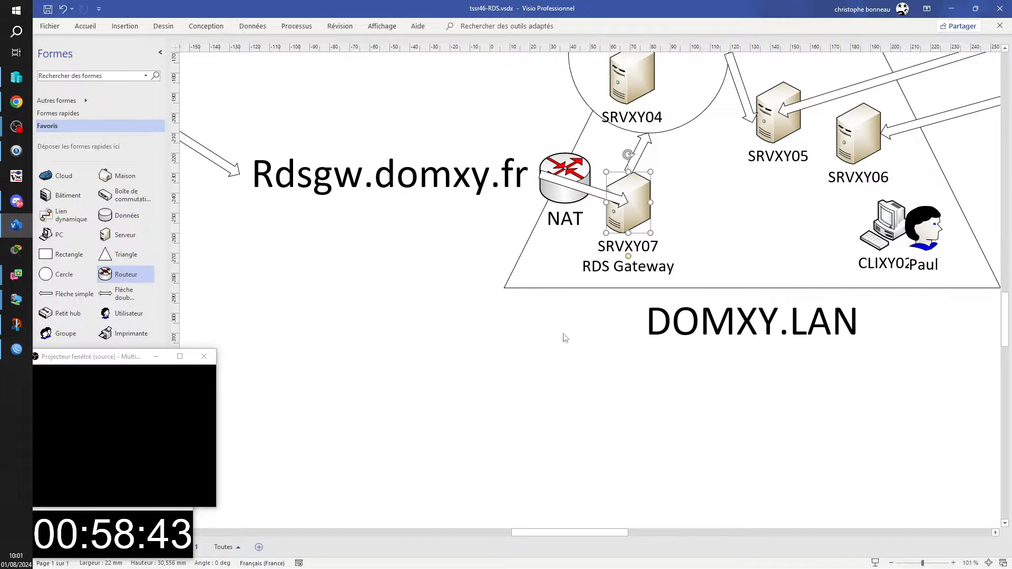
scroll(562, 336, "up", 4)
scroll(590, 531, "left", 5)
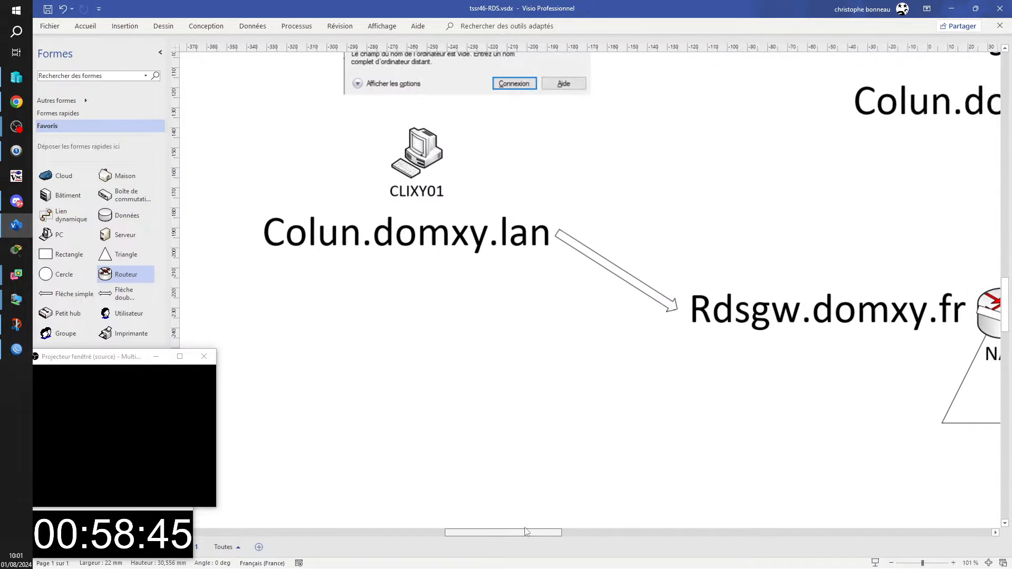
scroll(740, 361, "down", 3, "ctrl")
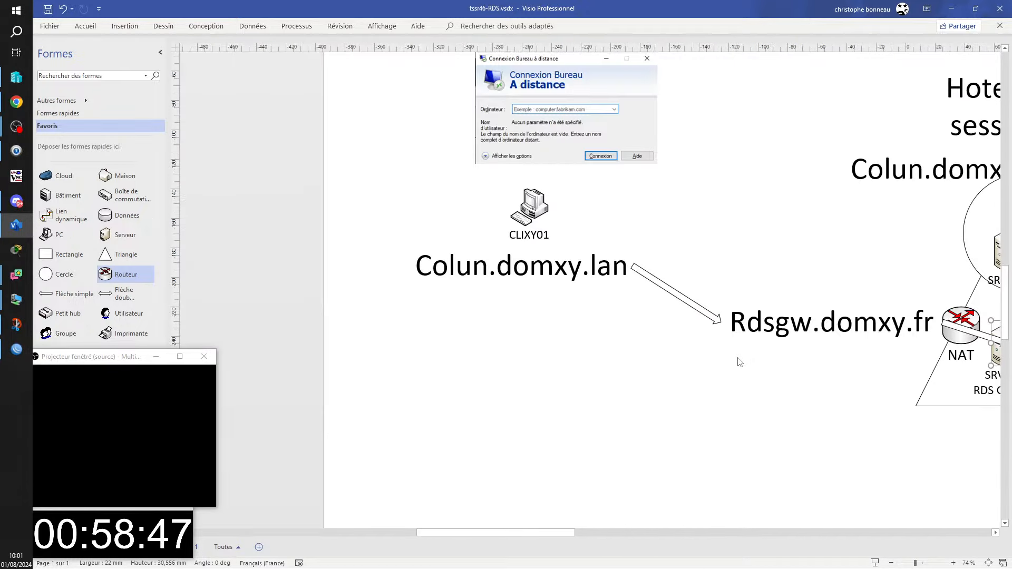
mouse_move(563, 532)
left_mouse_down()
mouse_move(598, 524)
mouse_move(588, 522)
left_mouse_up()
left_click(938, 361)
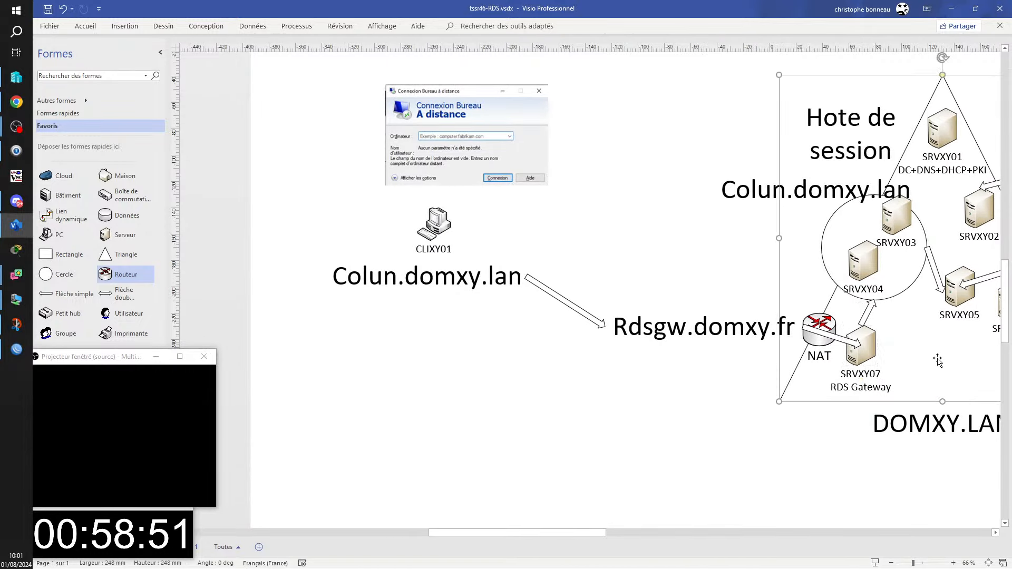
left_click(603, 235)
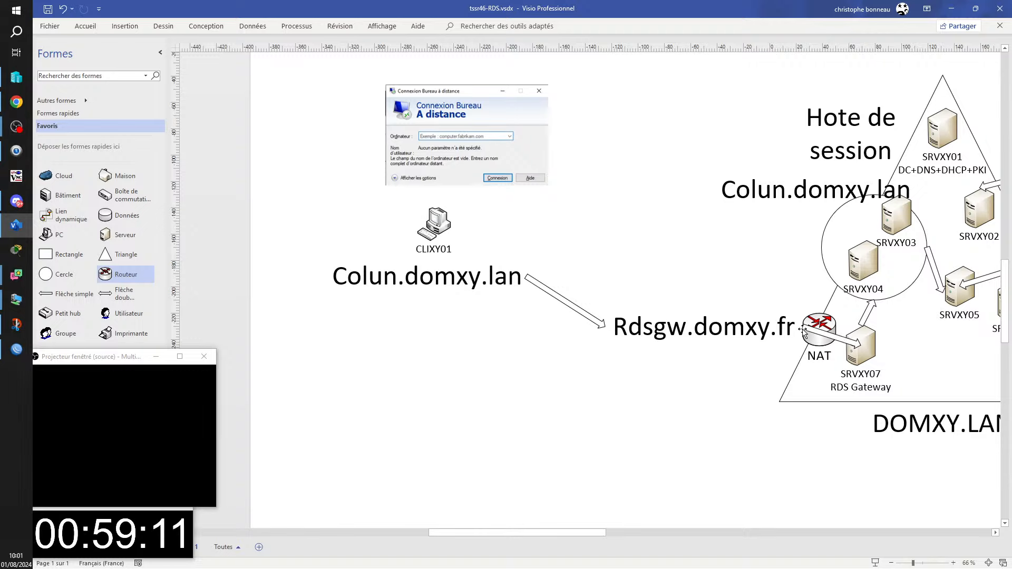
left_click(825, 338)
scroll(825, 339, "up", 3)
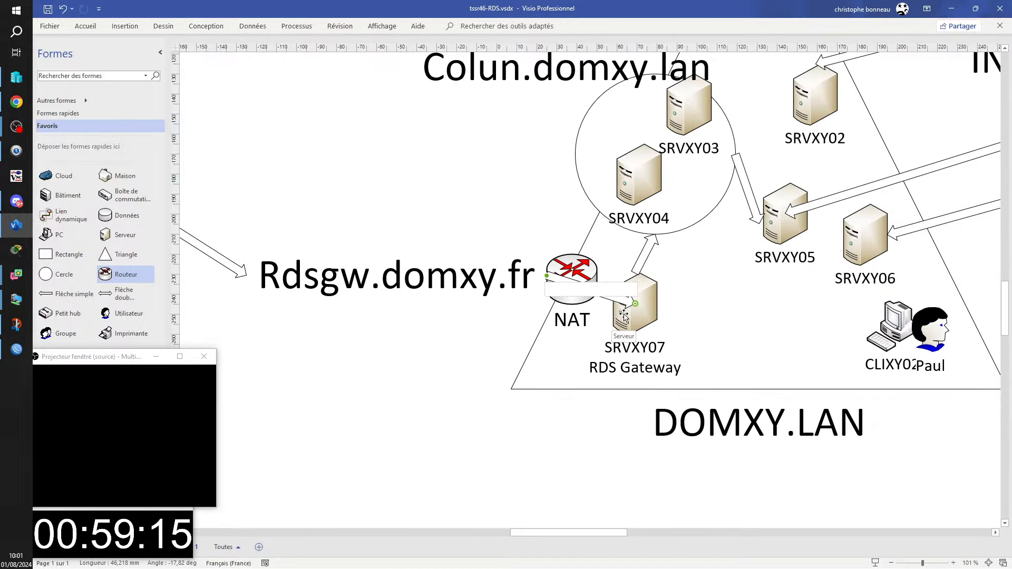
- Label the NAT–SRVXY07 arrow '443' and set that text to 30 pt
type("443")
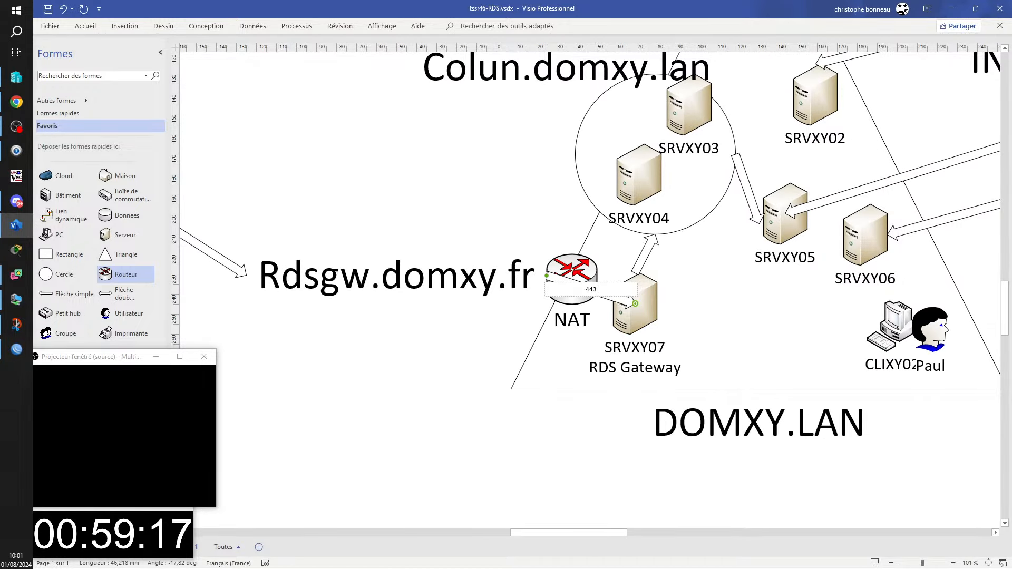
key("ctrl+a")
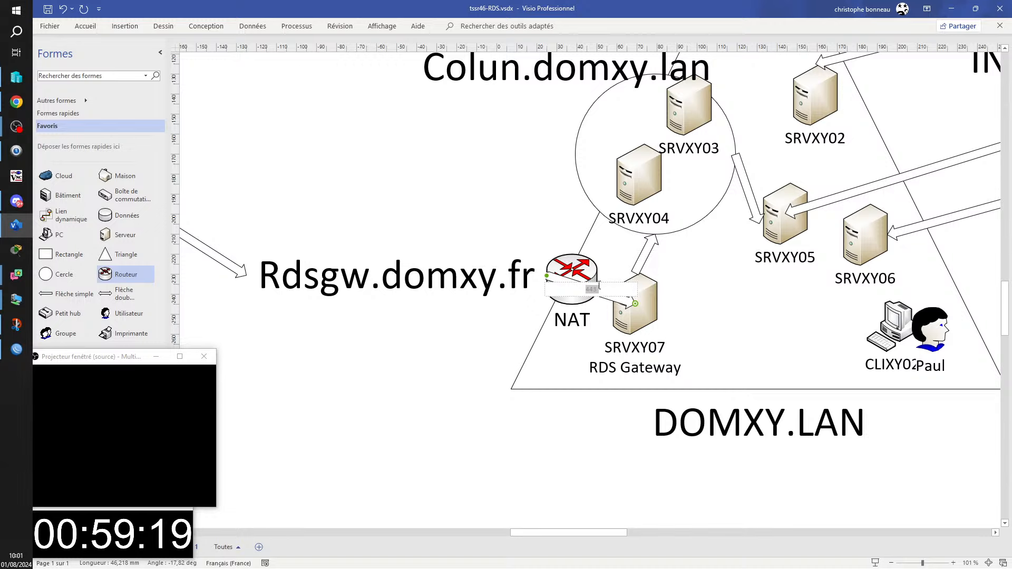
right_click(591, 289)
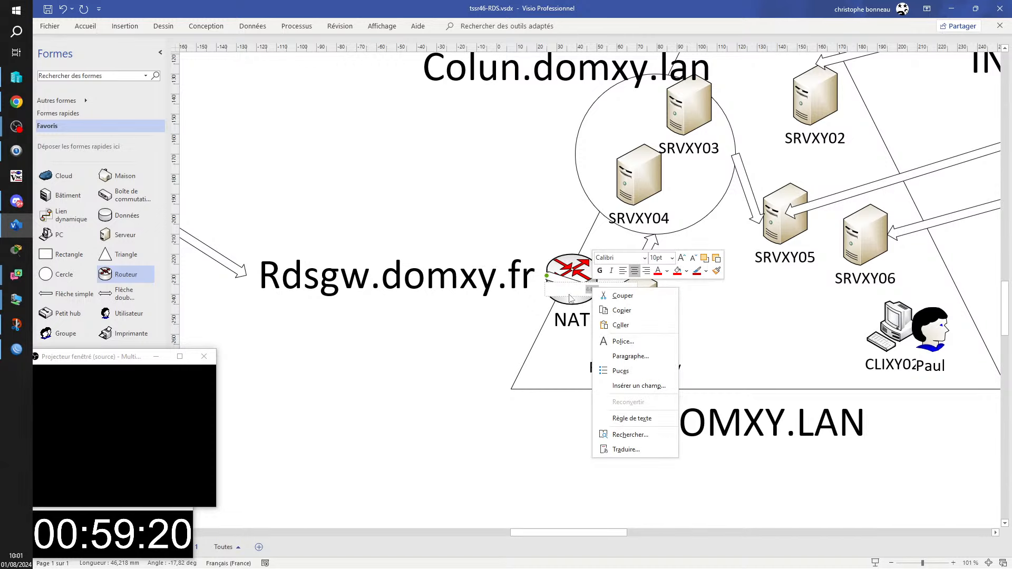
left_click(671, 258)
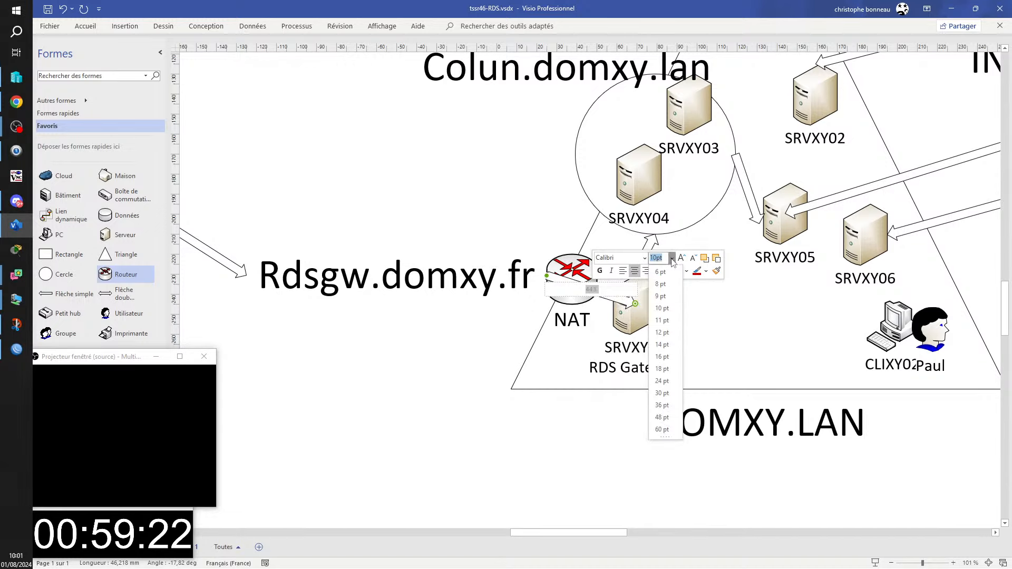
left_click(662, 393)
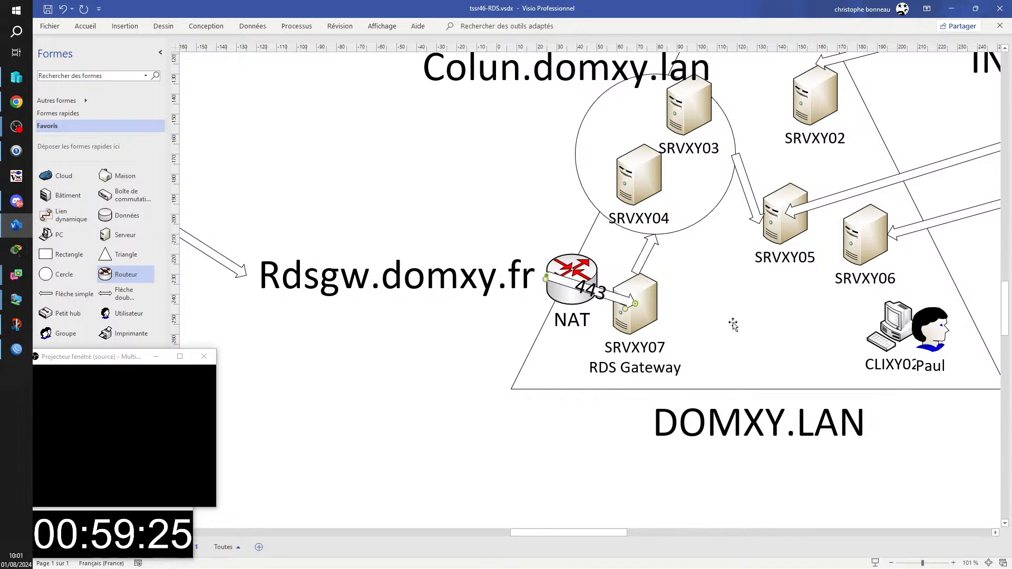
left_click(605, 314)
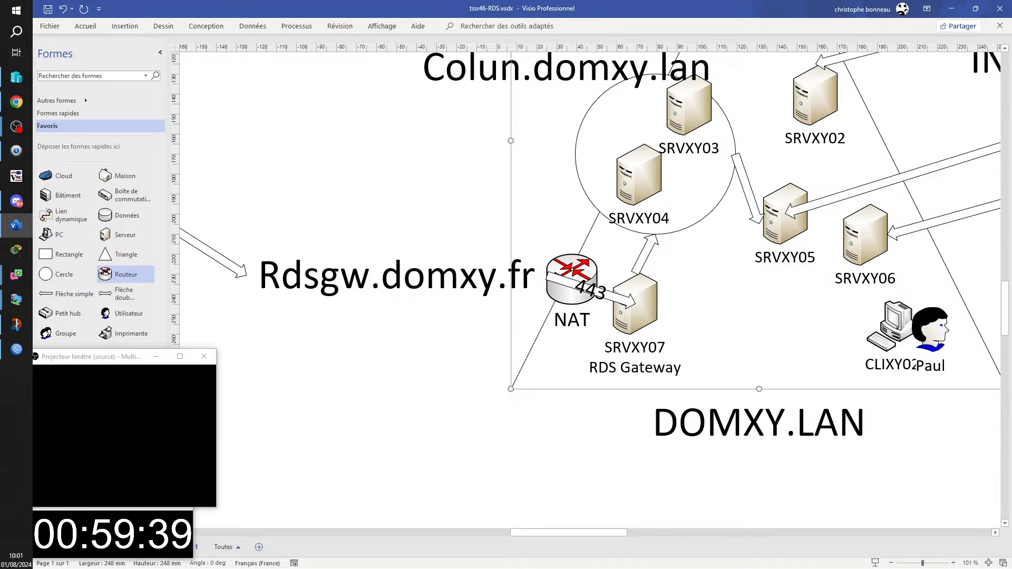
- Nudge the DOMXY.LAN triangle group slightly left, next to the Rdsgw.domxy.fr label
scroll(713, 219, "up", 3)
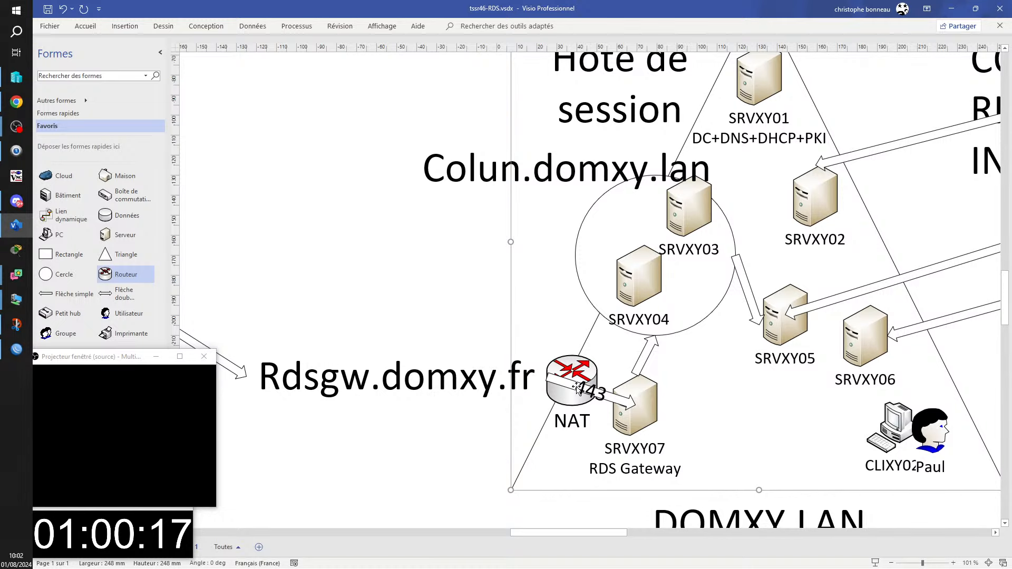
scroll(748, 485, "down", 2)
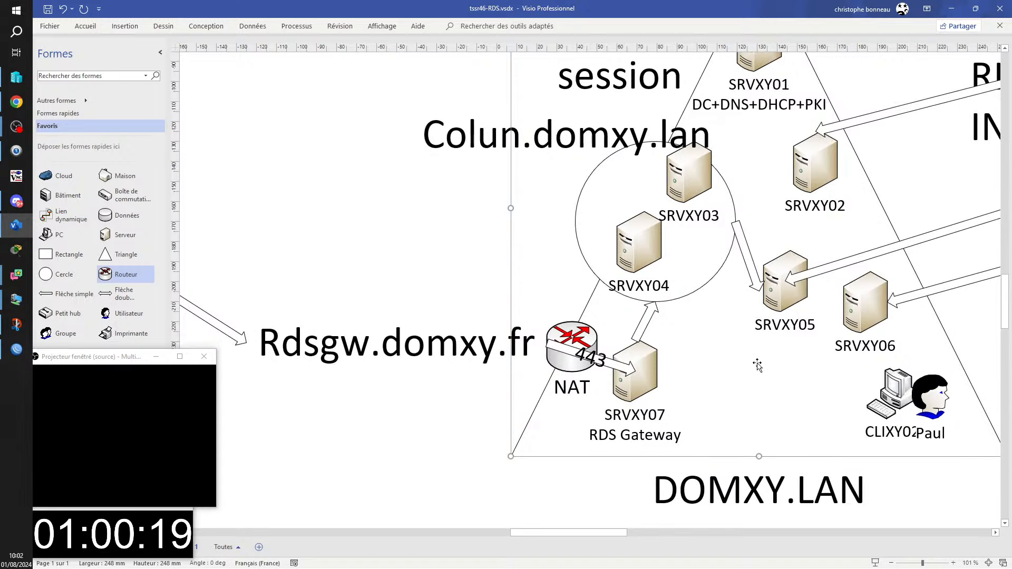
left_click_drag(654, 369, 634, 370)
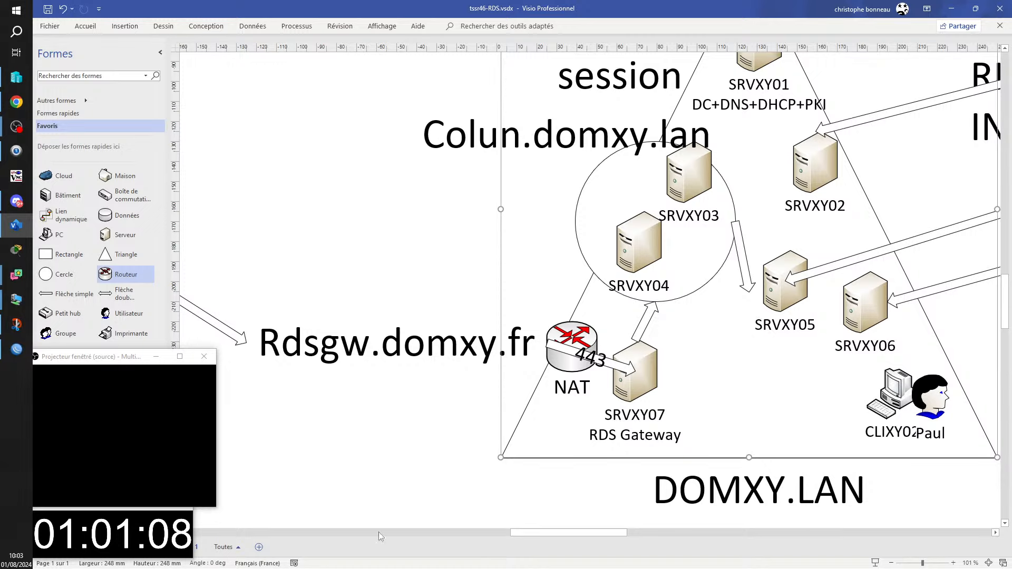
scroll(546, 538, "left", 3)
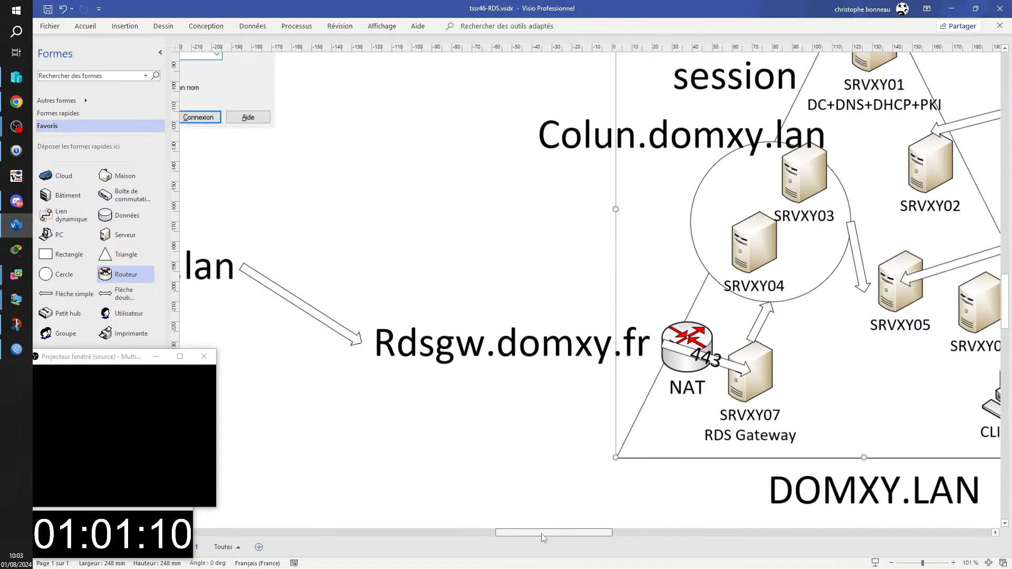
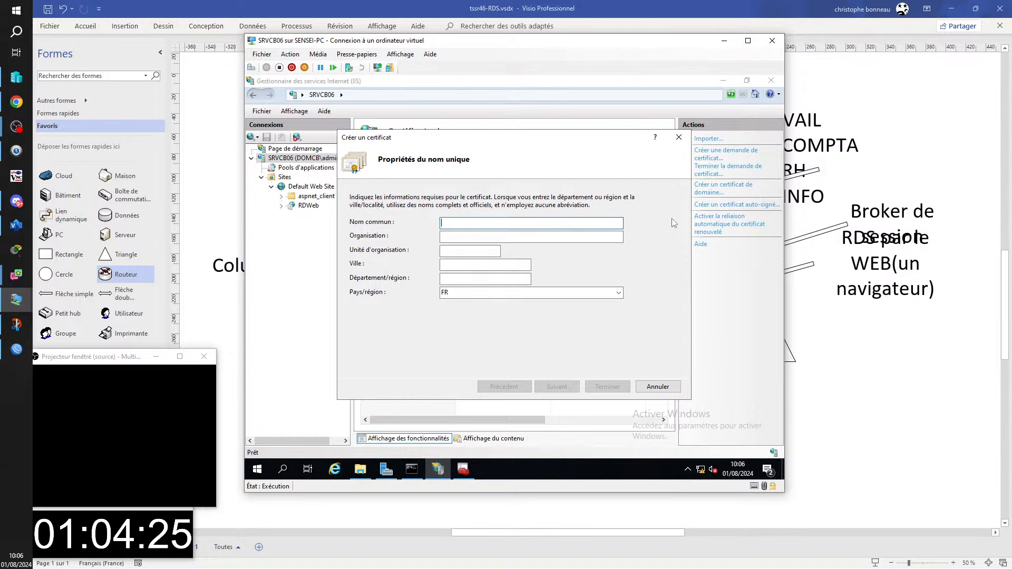
- Request a domain certificate for rdsgw.domcb.fr from domcb-SRVCB01-CA with friendly name rdsgw
type("rdsgw.domc")
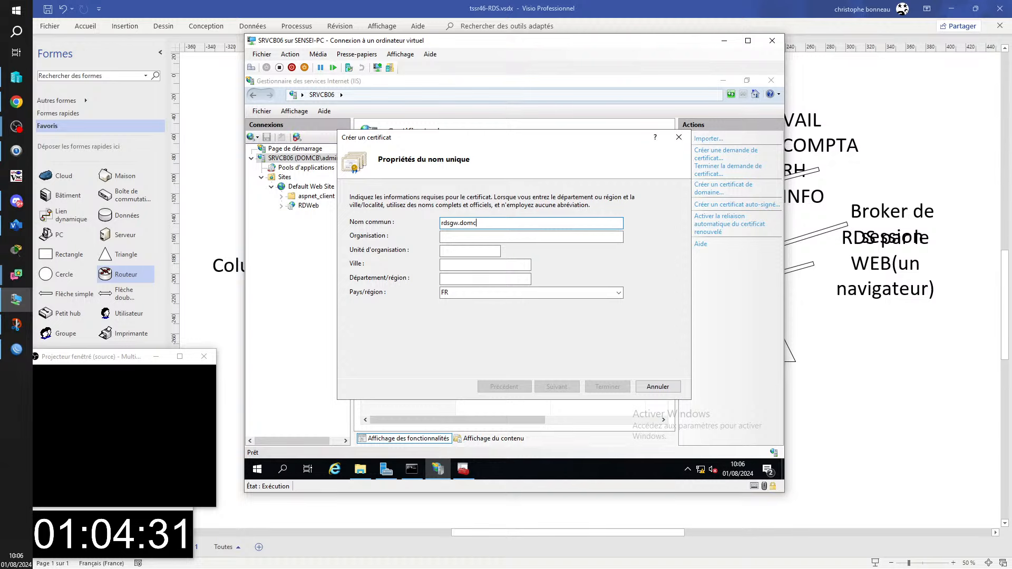
type("b.fr")
key("Tab")
type("a")
key("Tab")
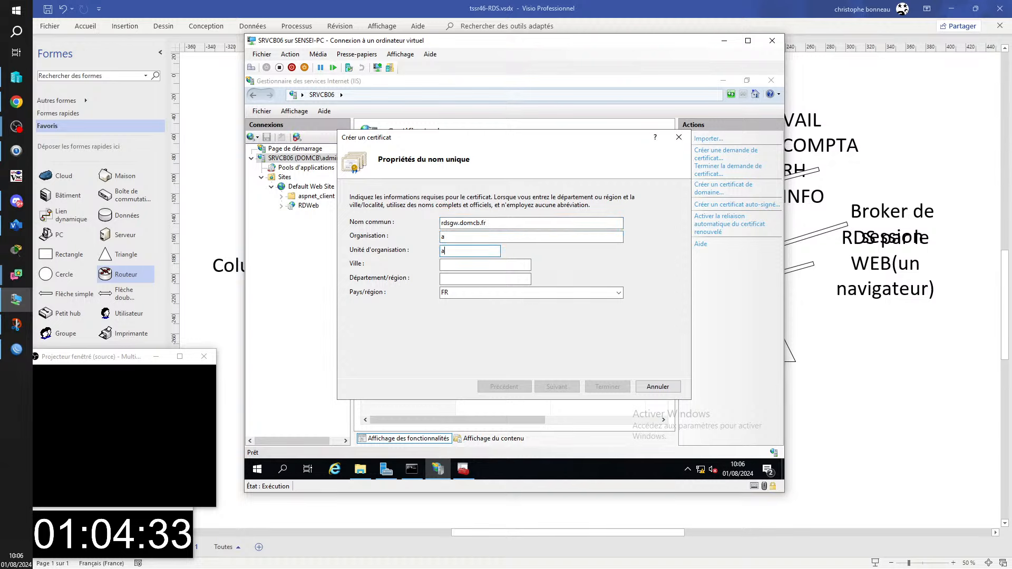
type("a\ta\ta")
key("Return")
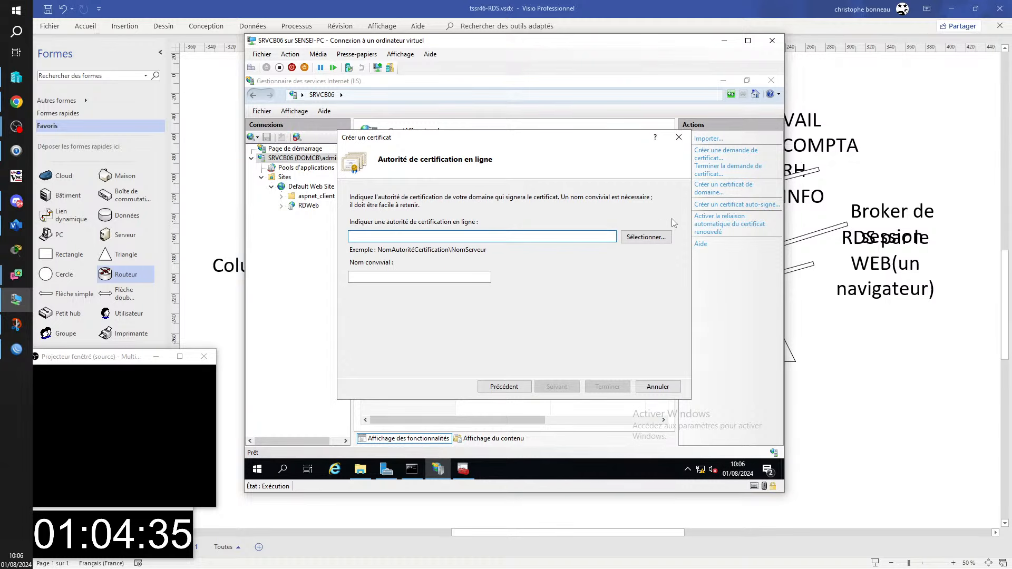
key("Tab")
key("Return")
key("Return")
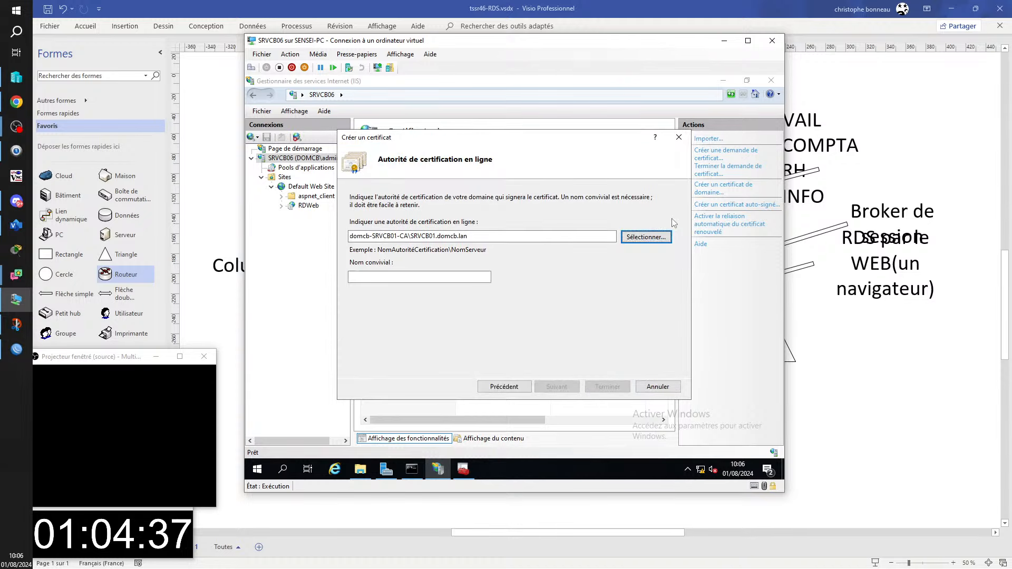
key("Tab")
type("rds")
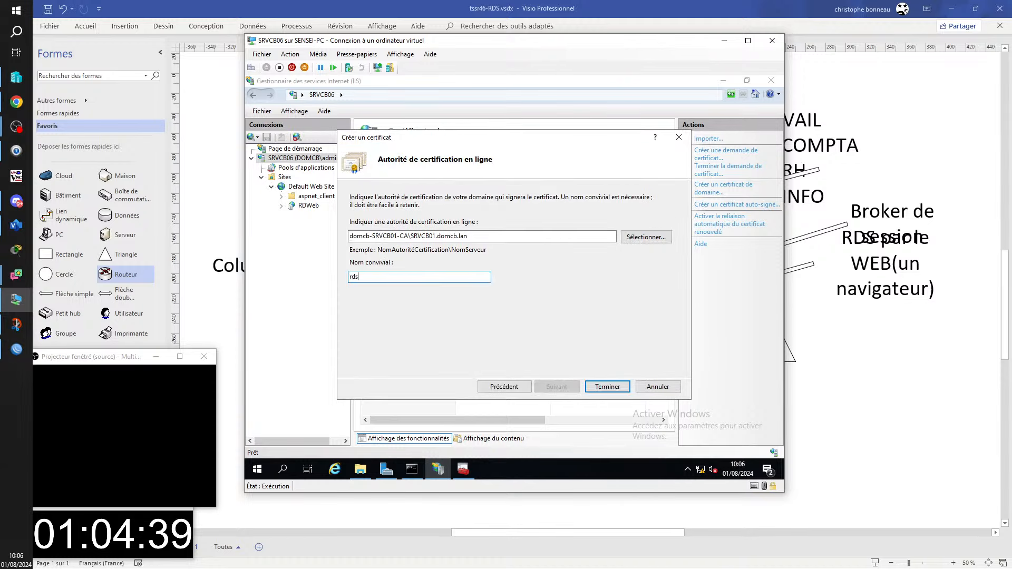
type("gw")
key("Return")
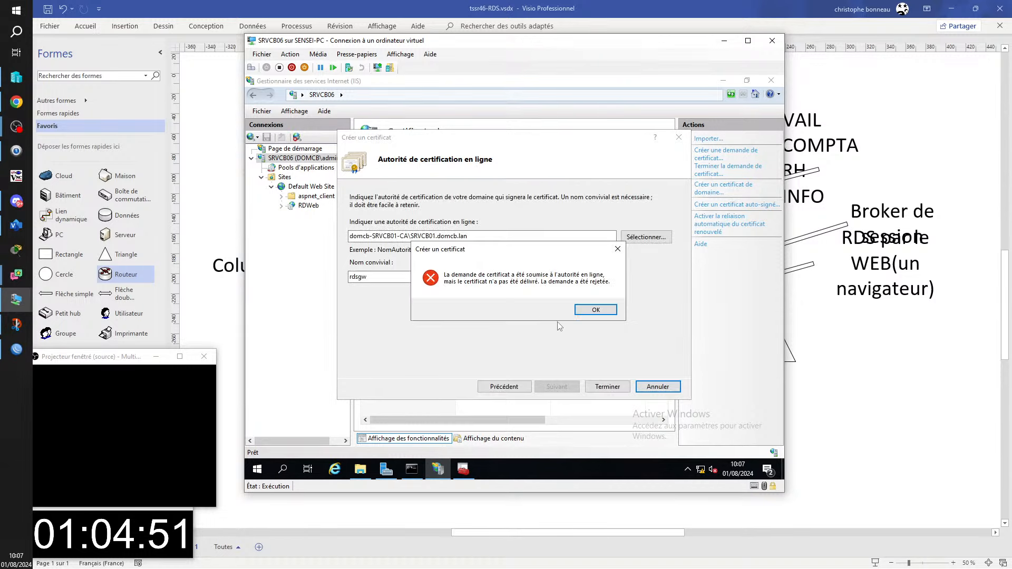
- Dismiss the rejection error, resubmit the request once more, then cancel the wizard after it is rejected again
left_click(594, 313)
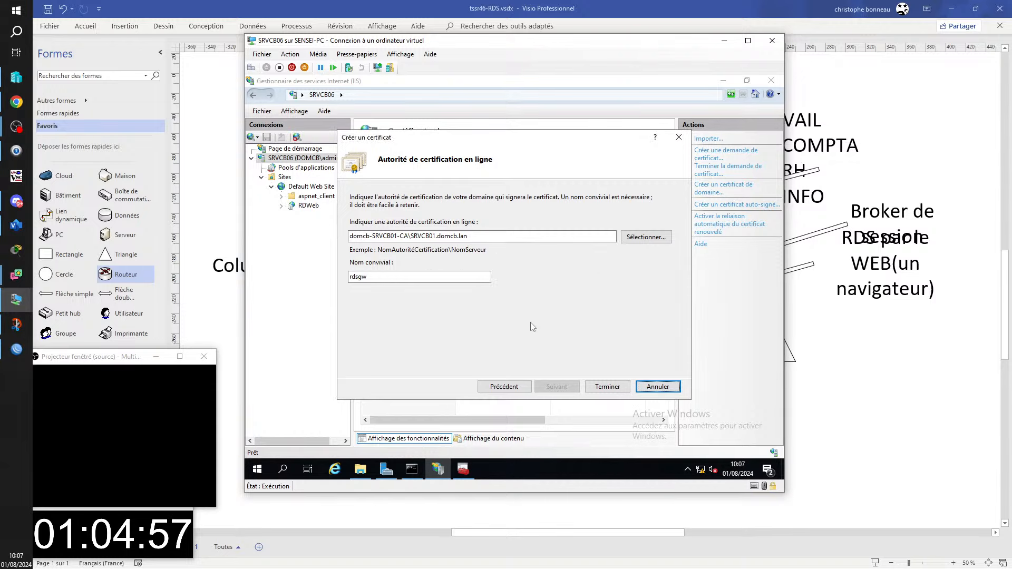
left_click(502, 387)
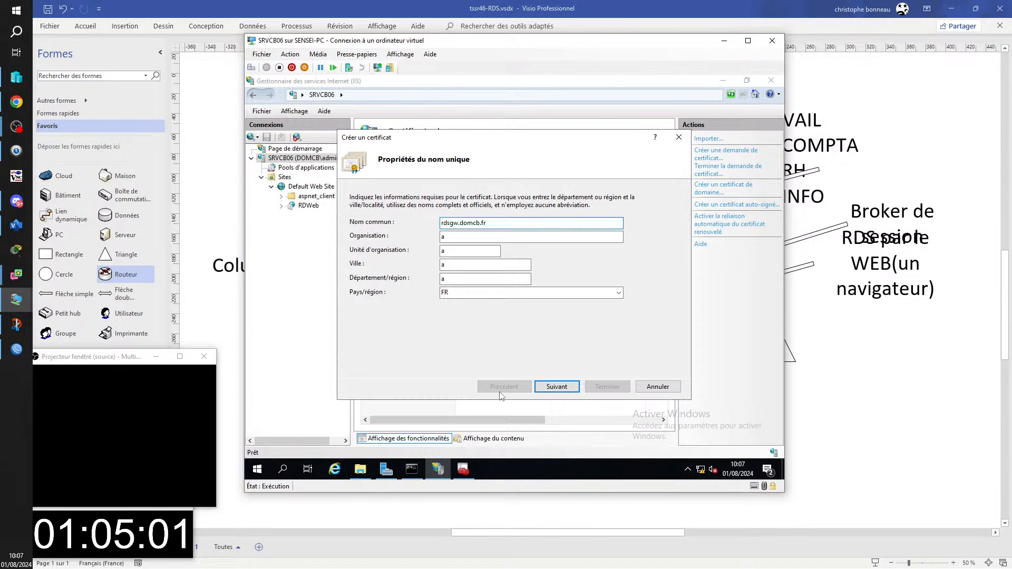
left_click(574, 388)
left_click(625, 390)
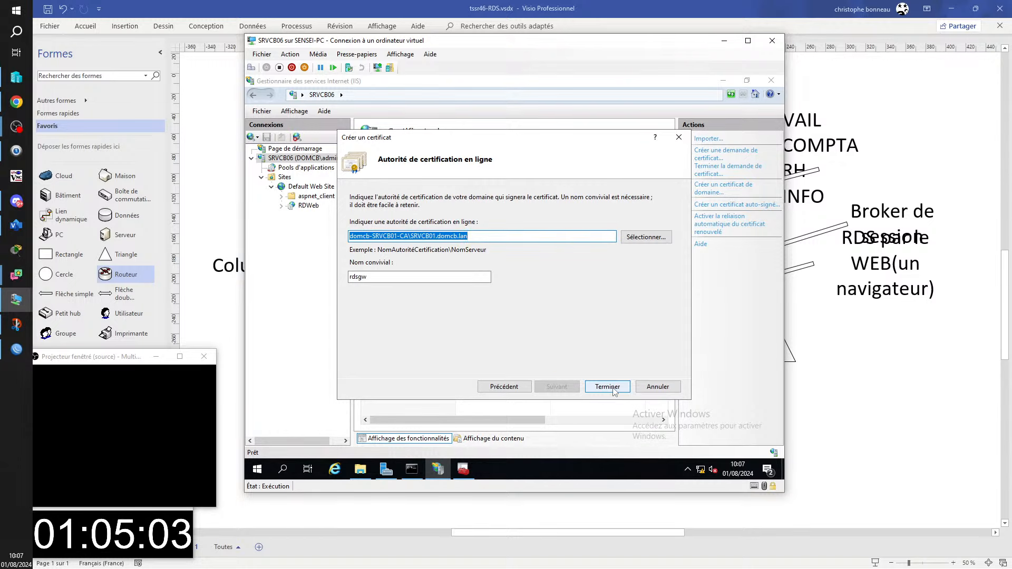
left_click(596, 311)
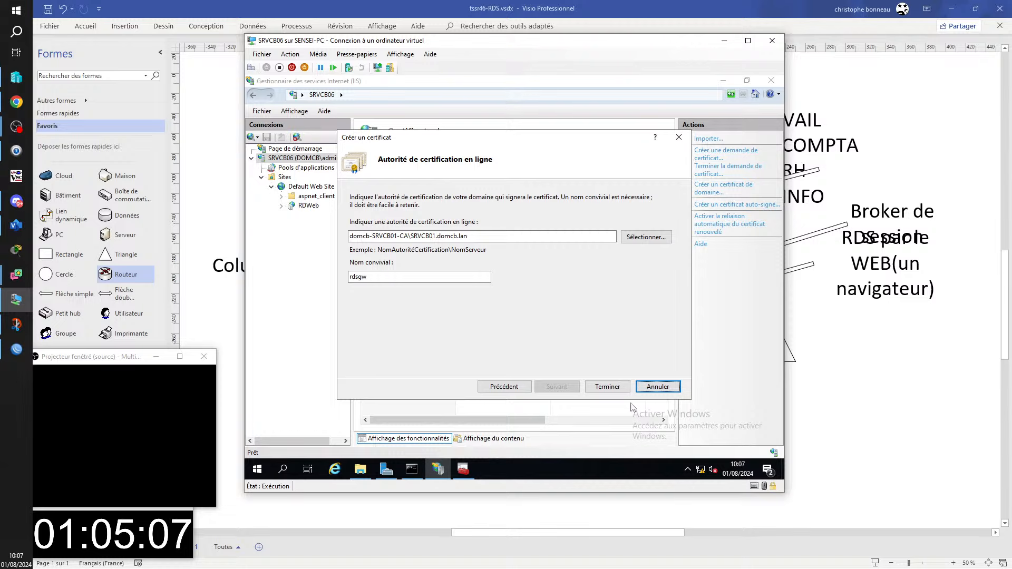
left_click(672, 387)
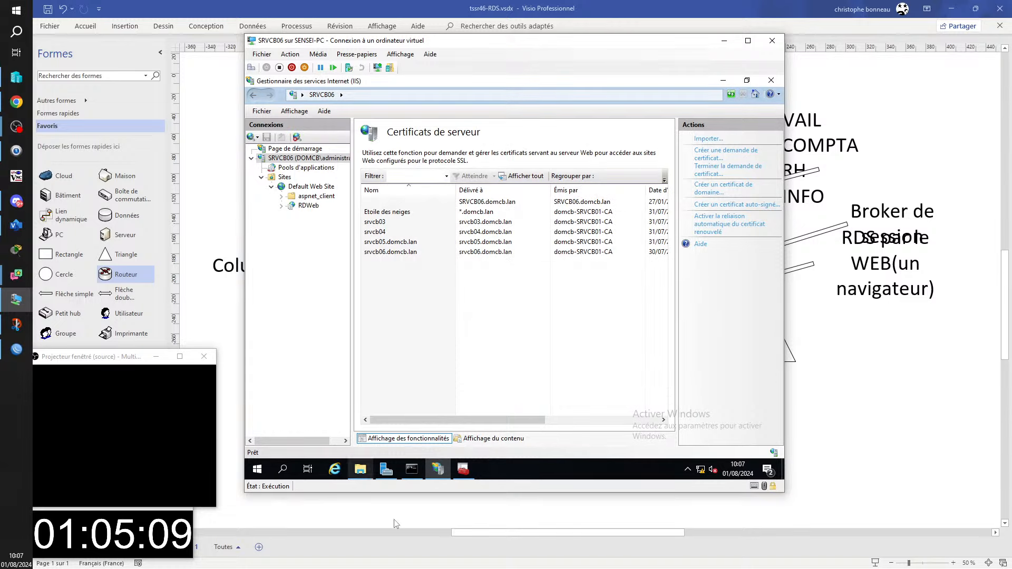
- Switch to the SRVCB01 session and launch the Certification Authority console
left_click(16, 77)
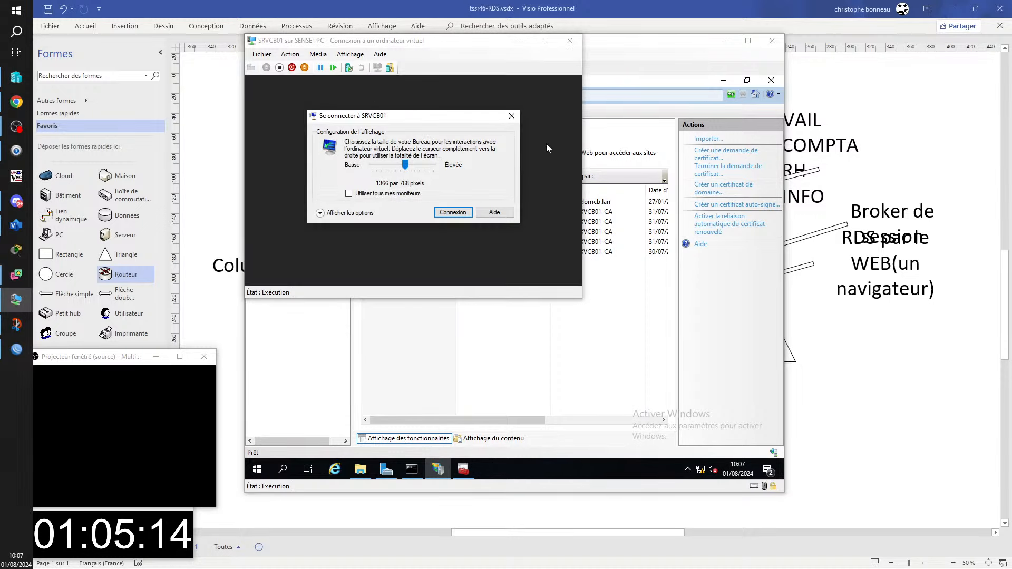
left_click(509, 116)
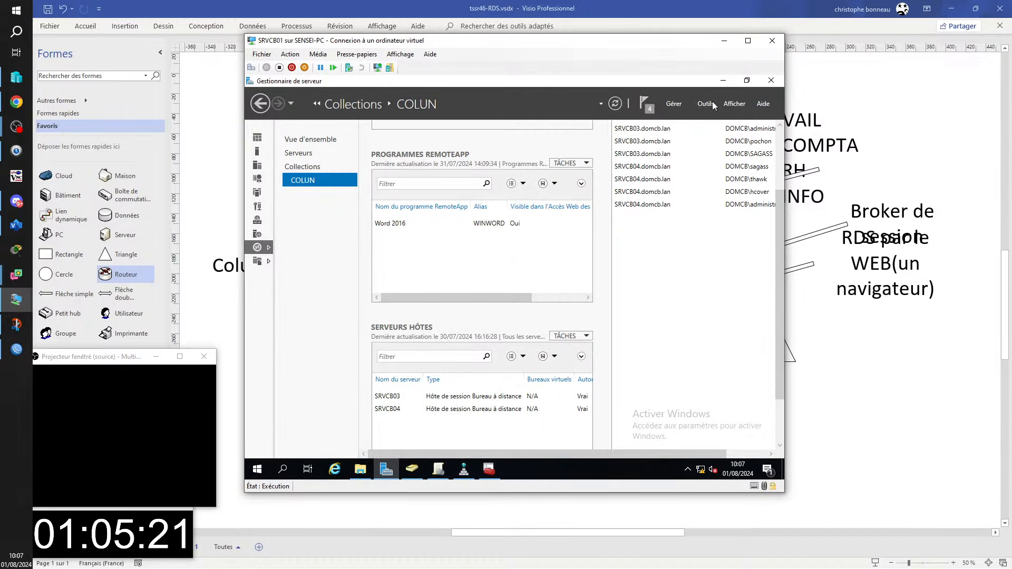
left_click(706, 104)
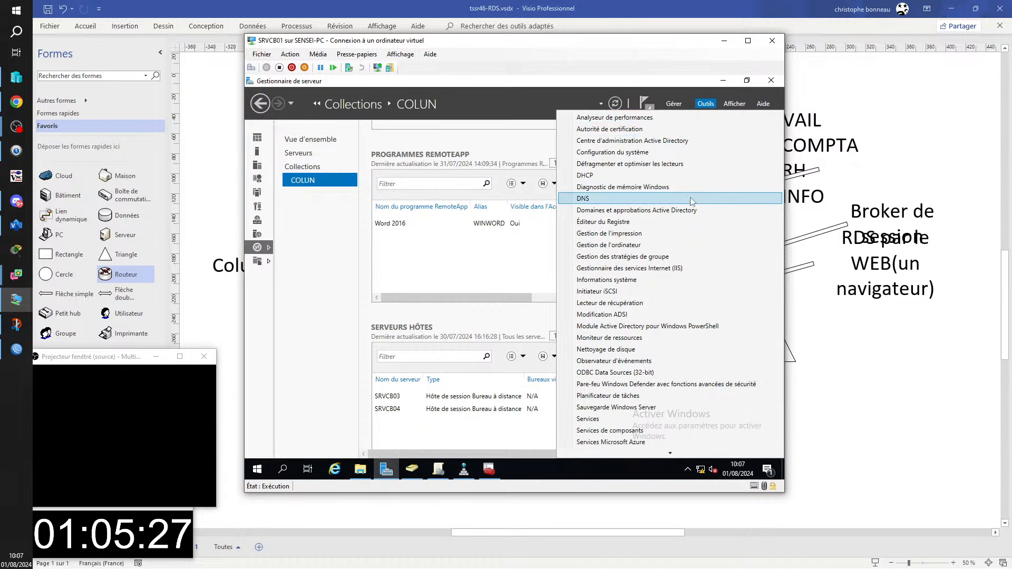
scroll(691, 201, "down", 2)
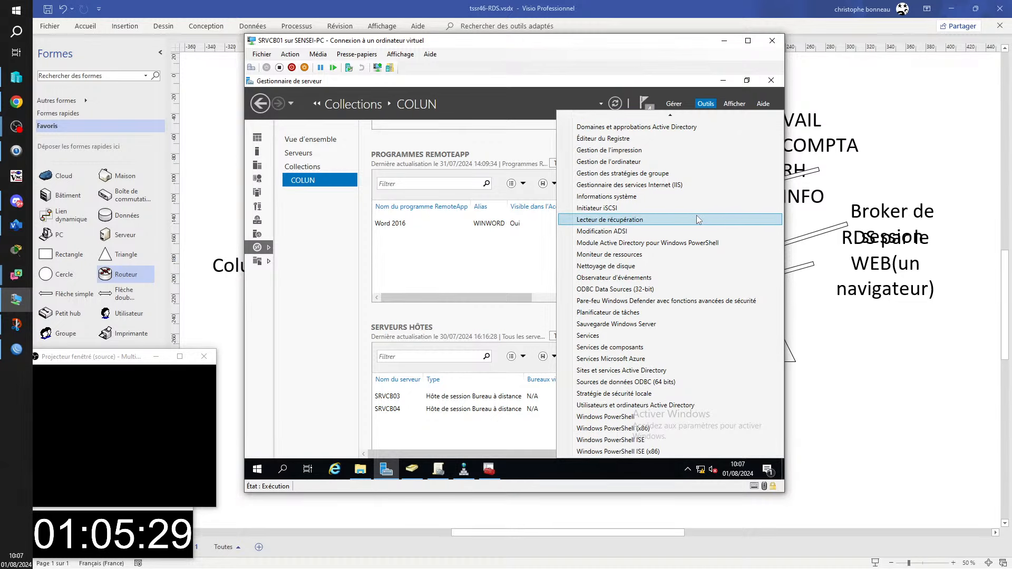
scroll(713, 382, "up", 3)
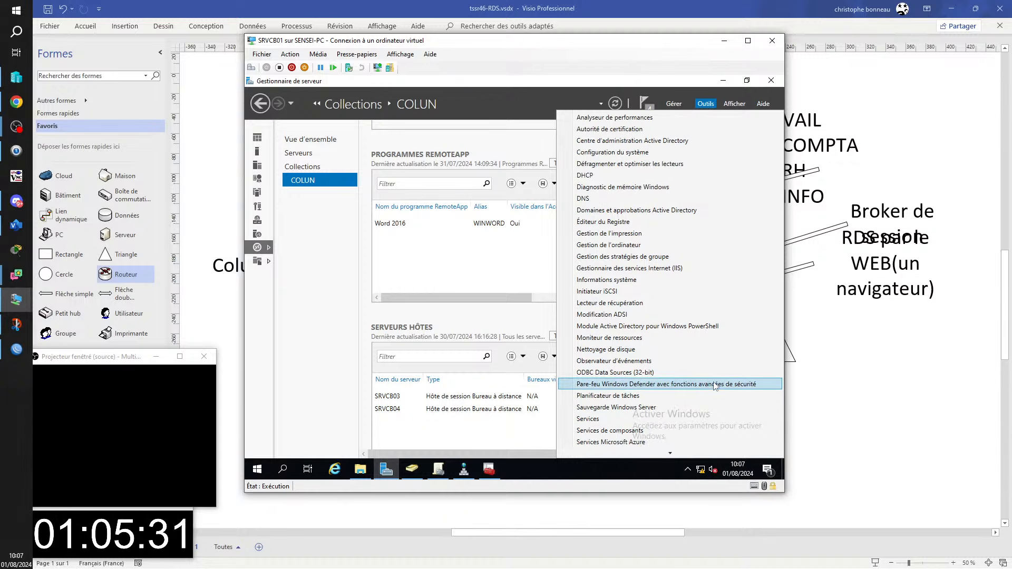
left_click(624, 130)
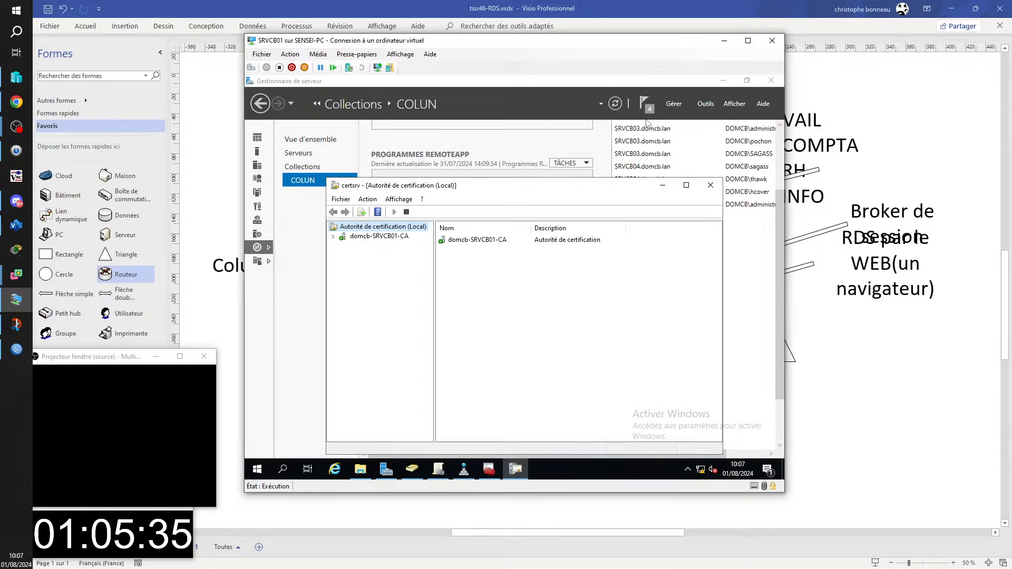
- Publish a new CRL from domcb-SRVCB01-CA's Revoked Certificates, then return to SRVCB06
left_click(381, 237)
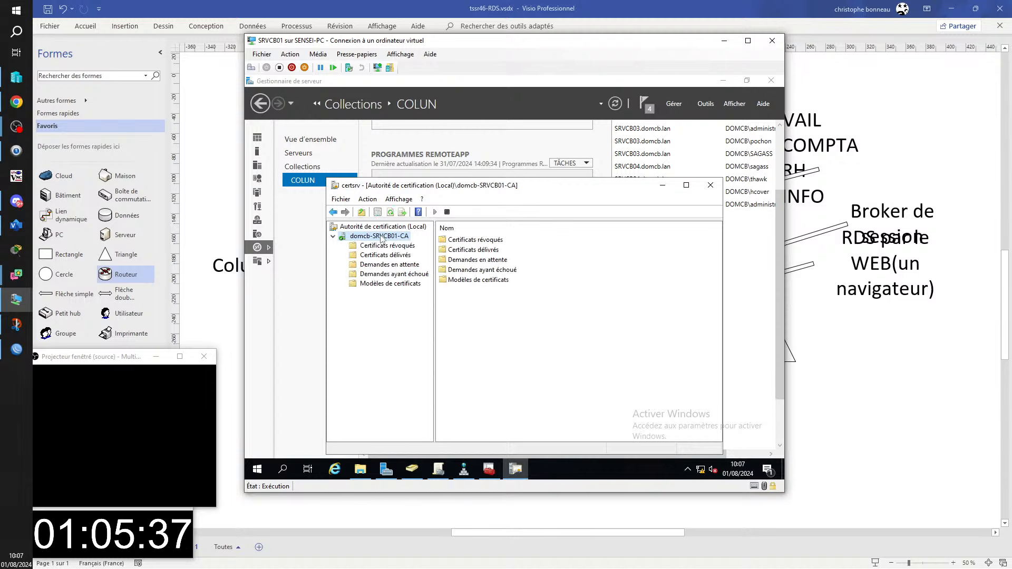
right_click(385, 236)
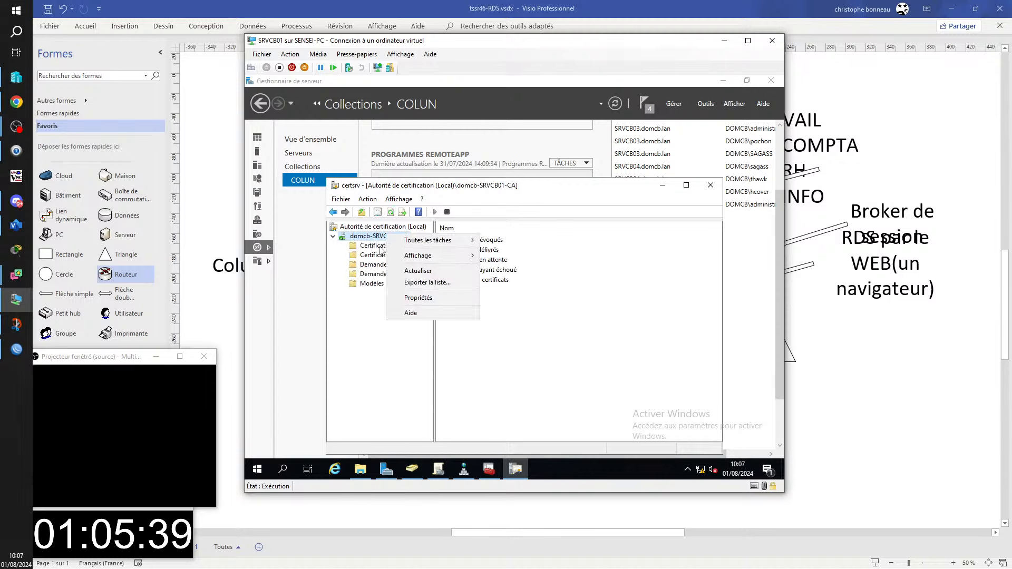
mouse_move(445, 243)
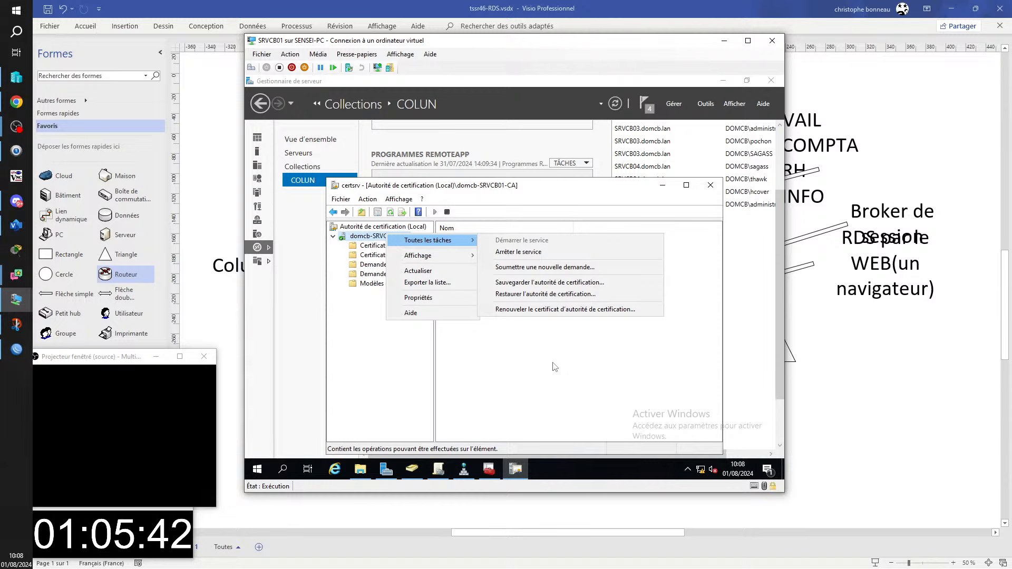
left_click(527, 359)
left_click(388, 247)
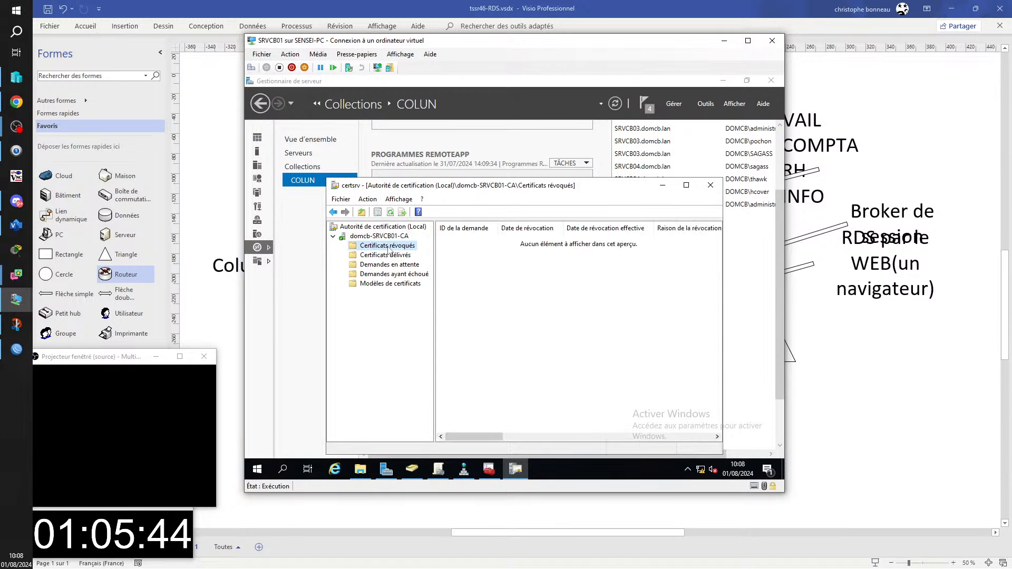
right_click(388, 250)
mouse_move(464, 252)
left_click(540, 256)
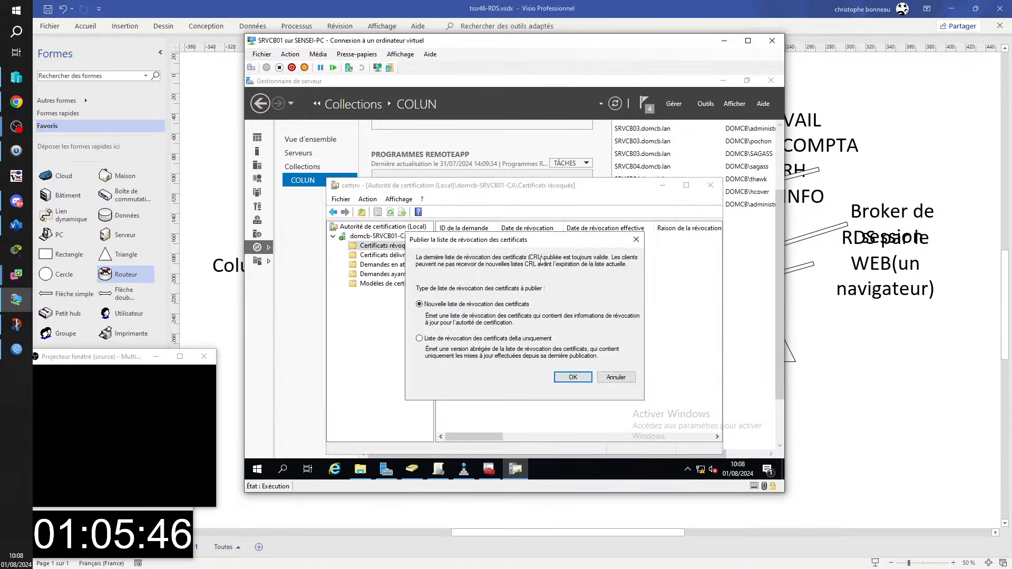
left_click(569, 377)
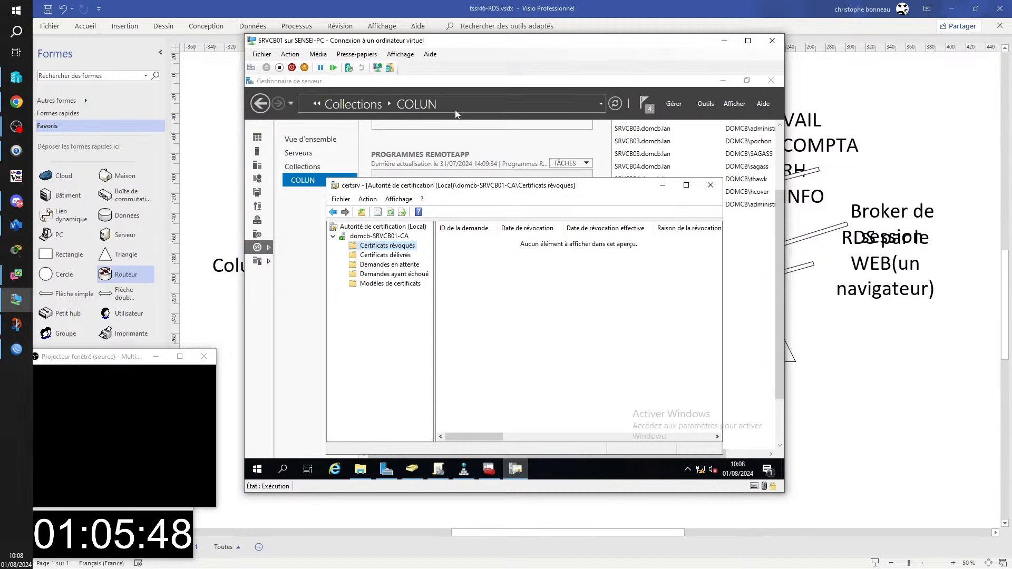
left_click(662, 185)
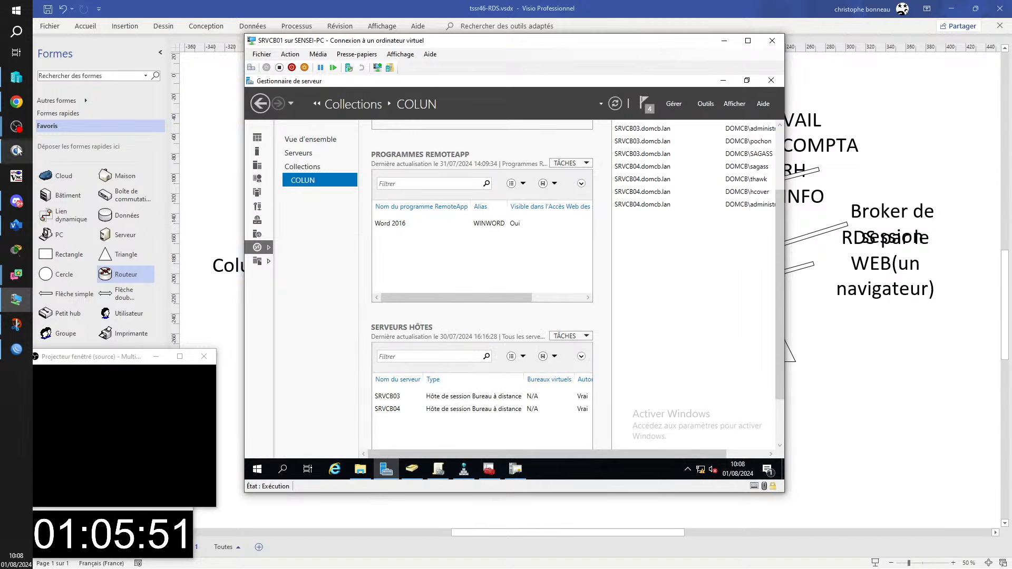
mouse_move(16, 303)
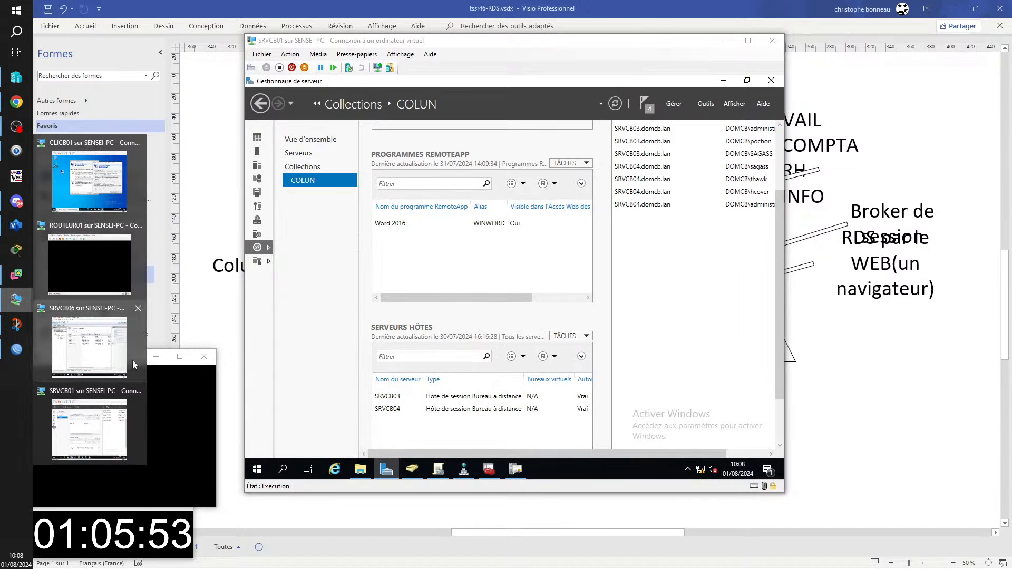
left_click(134, 365)
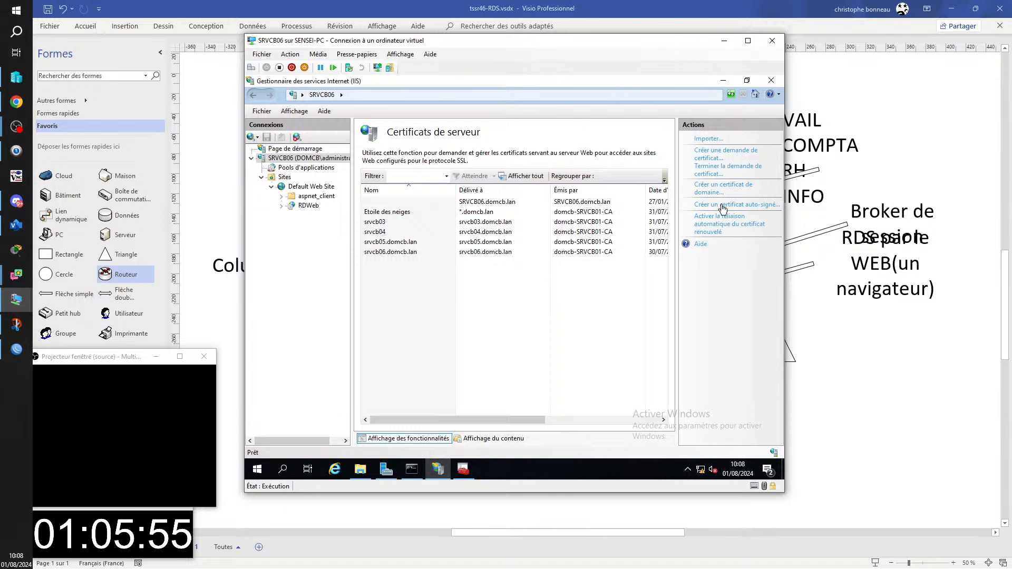
- Start a new domain certificate for rdsgw.domcb.fr, filling the organisation fields with 'a'
left_click(722, 189)
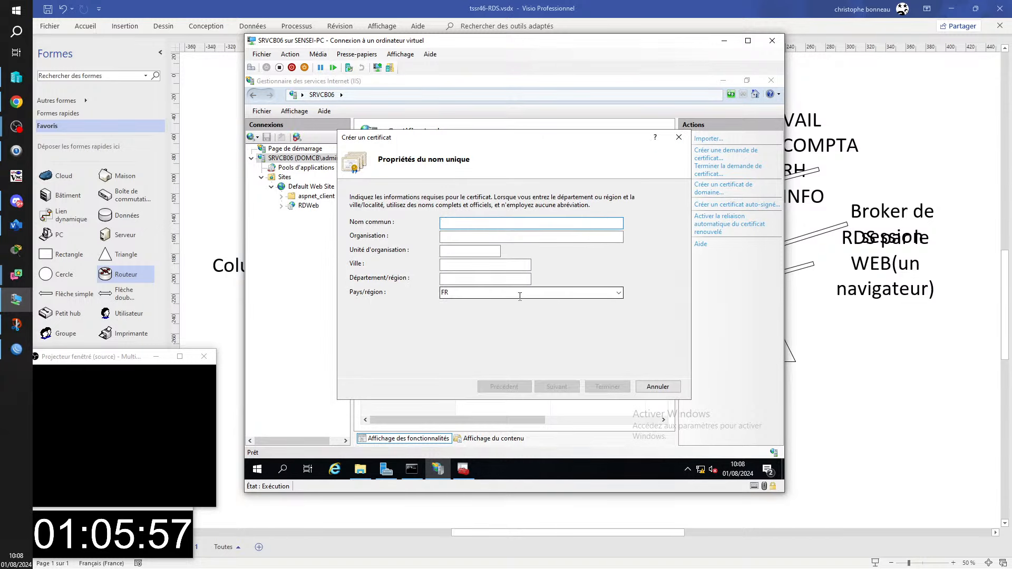
type("rdsgw")
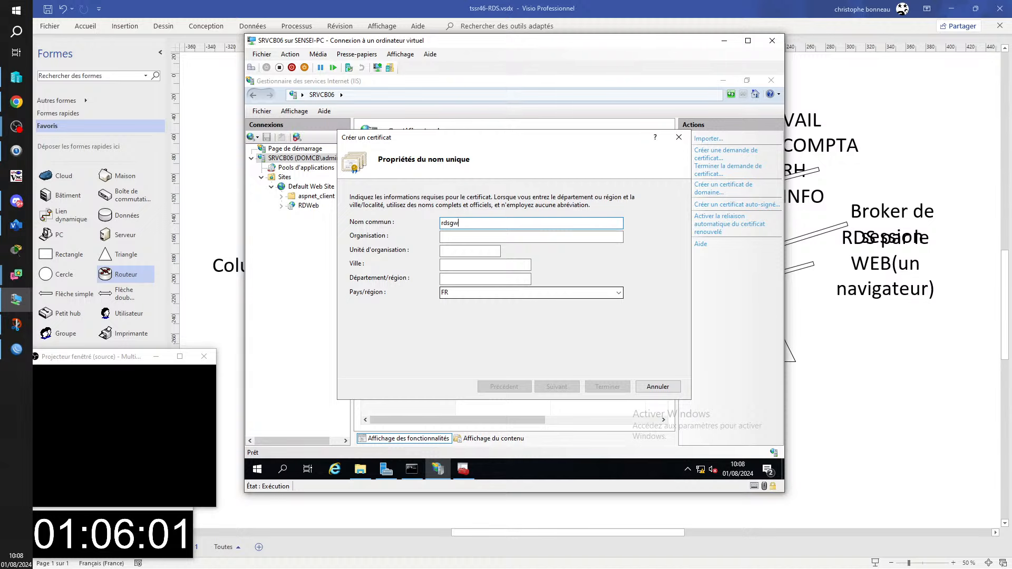
type(".domcb.fr")
key("Tab")
type("a")
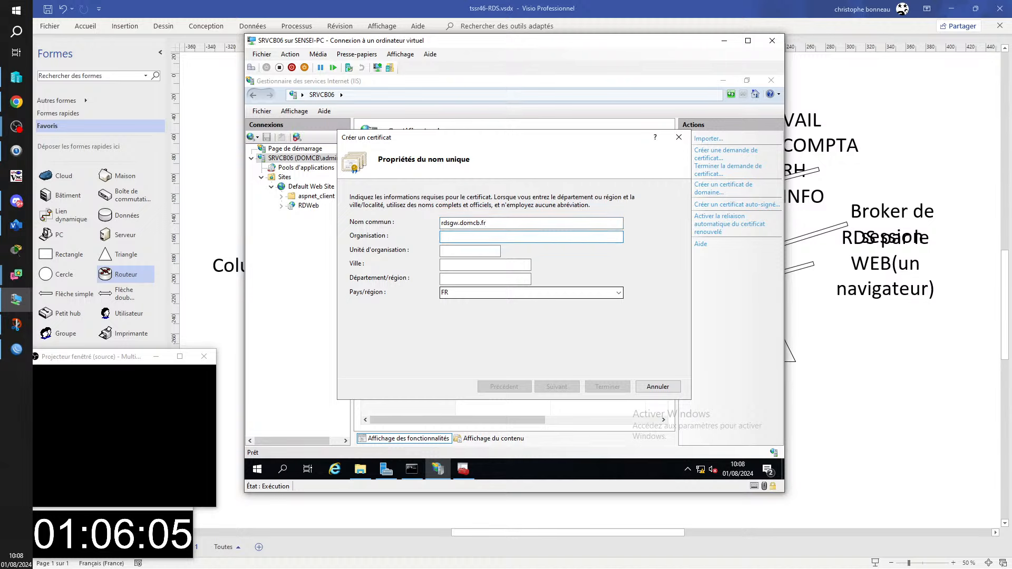
key("Tab")
type("a")
key("Tab")
type("a")
- Choose domcb-SRVCB01-CA as the authority, give friendly name rdsgw, and submit the request
key("Tab")
type("a")
key("Tab")
key("Return")
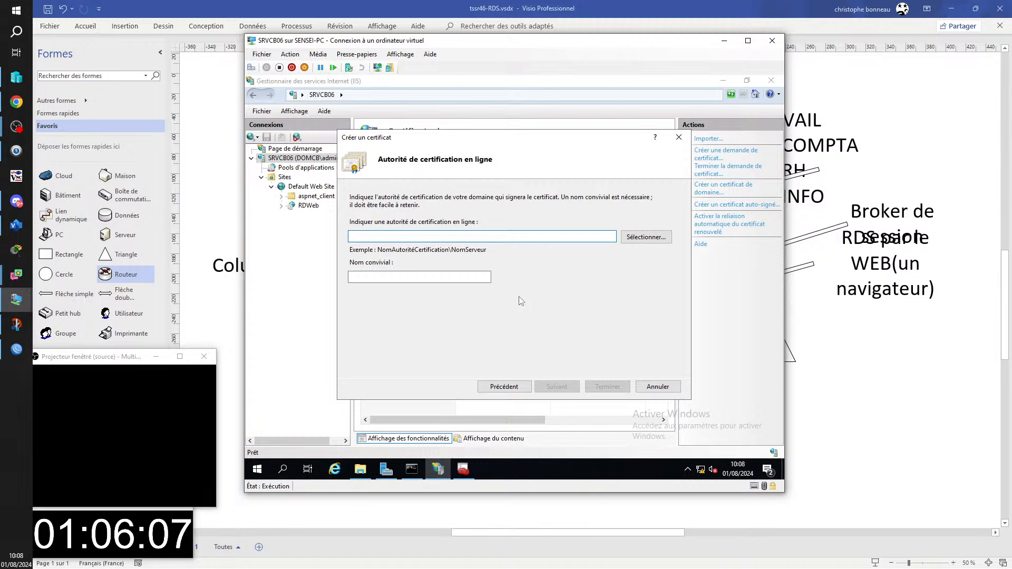
key("Tab")
key("Return")
key("Down")
key("Return")
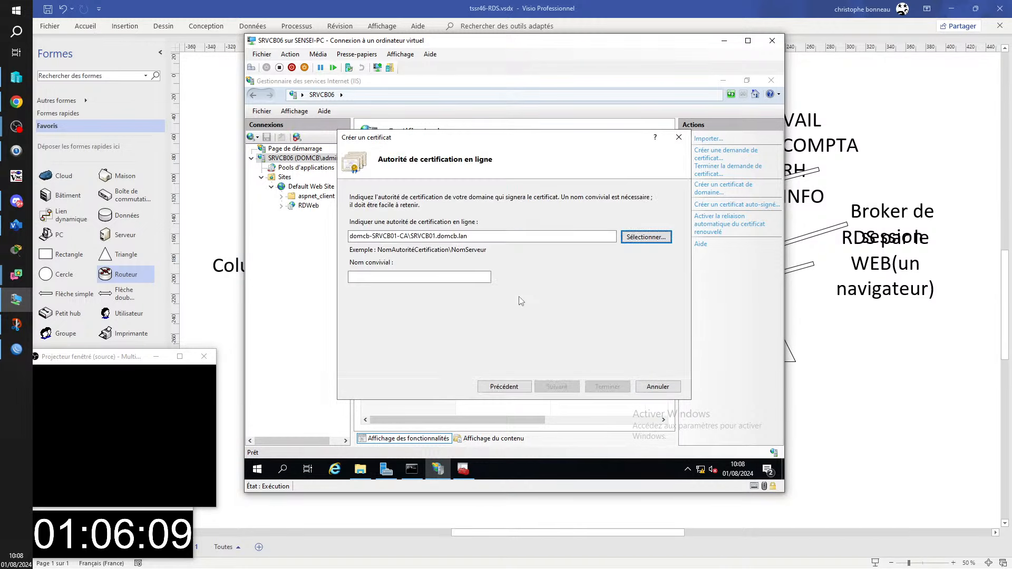
key("Tab")
type("rds")
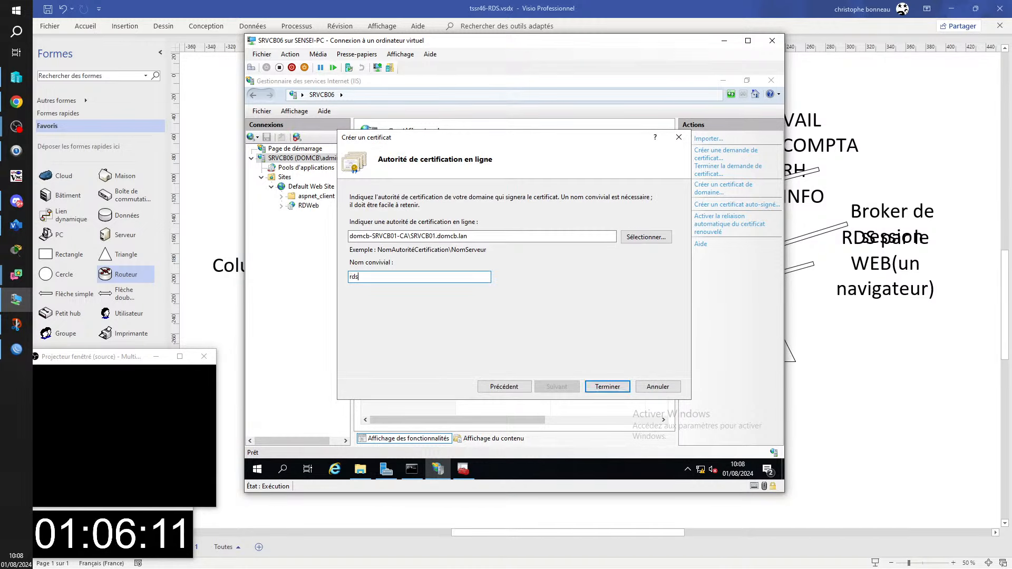
key("Return")
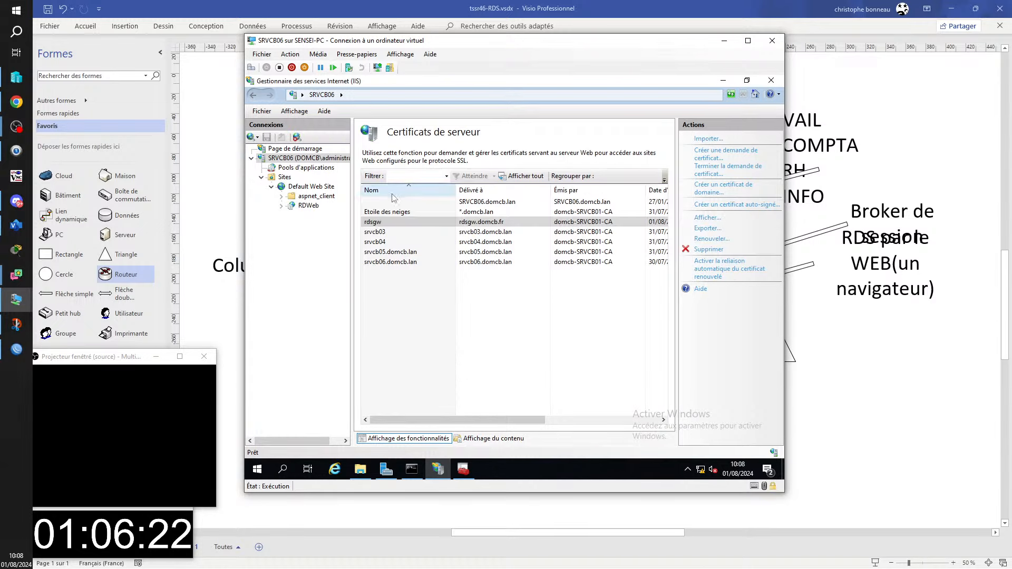
- Export the rdsgw certificate as rdsgw.pfx into the \\srvcb02\PROFILS share
right_click(378, 221)
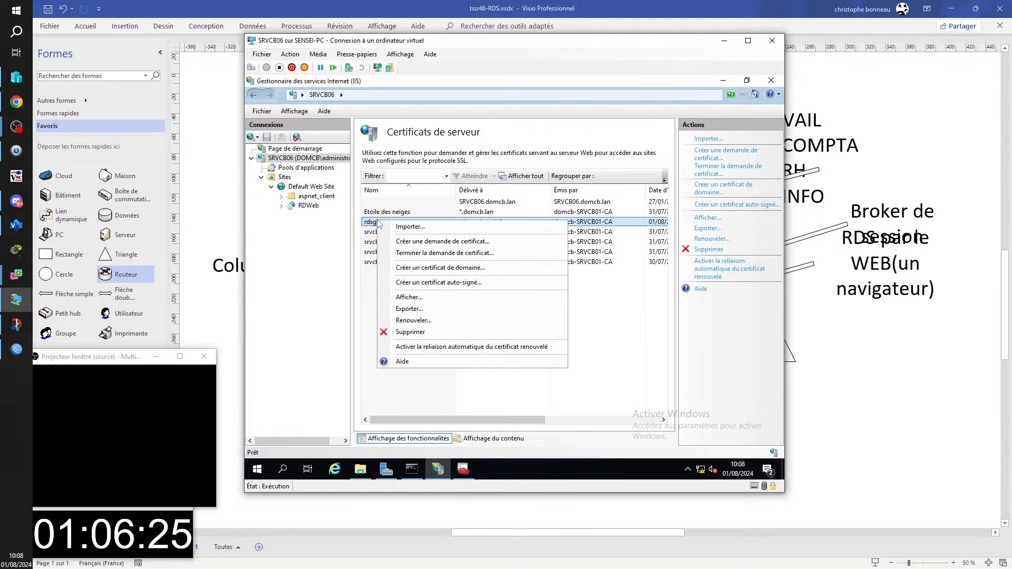
left_click(429, 311)
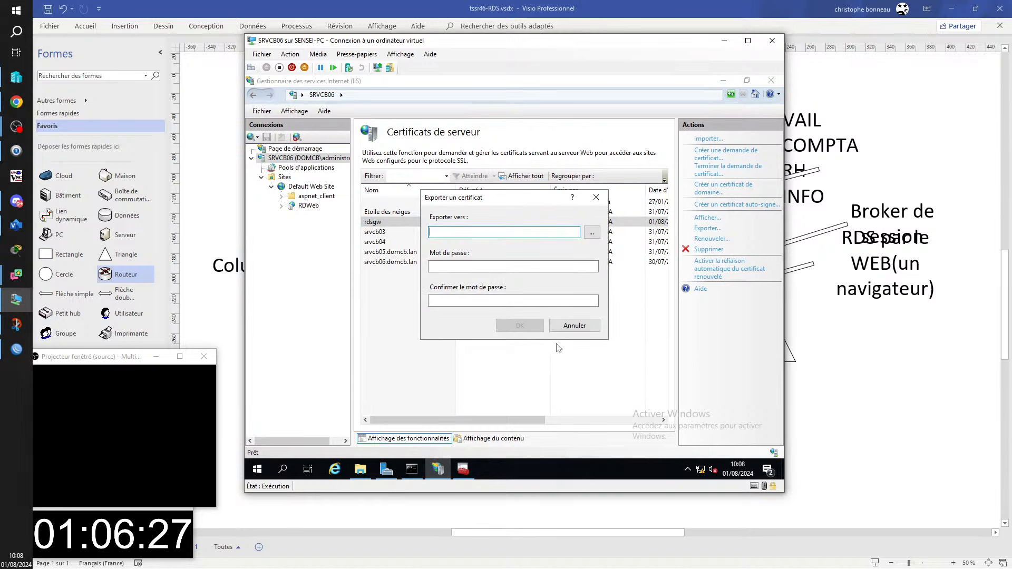
left_click(587, 230)
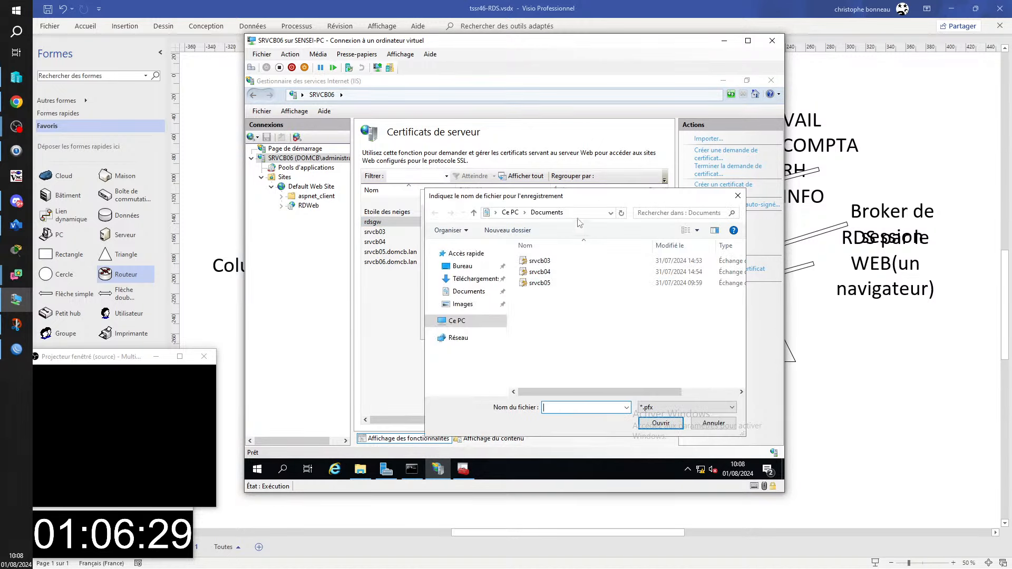
left_click(582, 213)
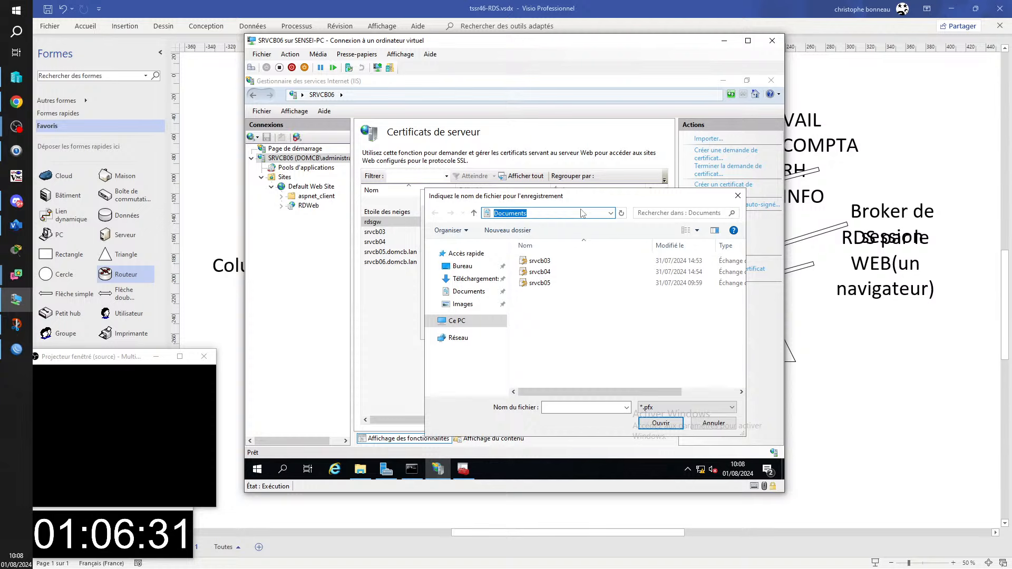
type("\\\\")
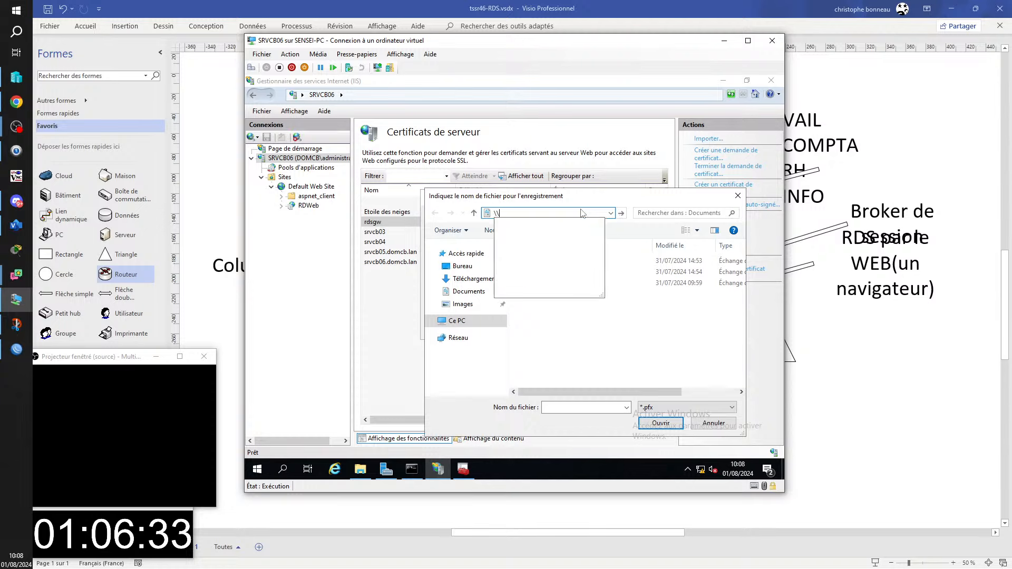
type("srvcb02")
key("Return")
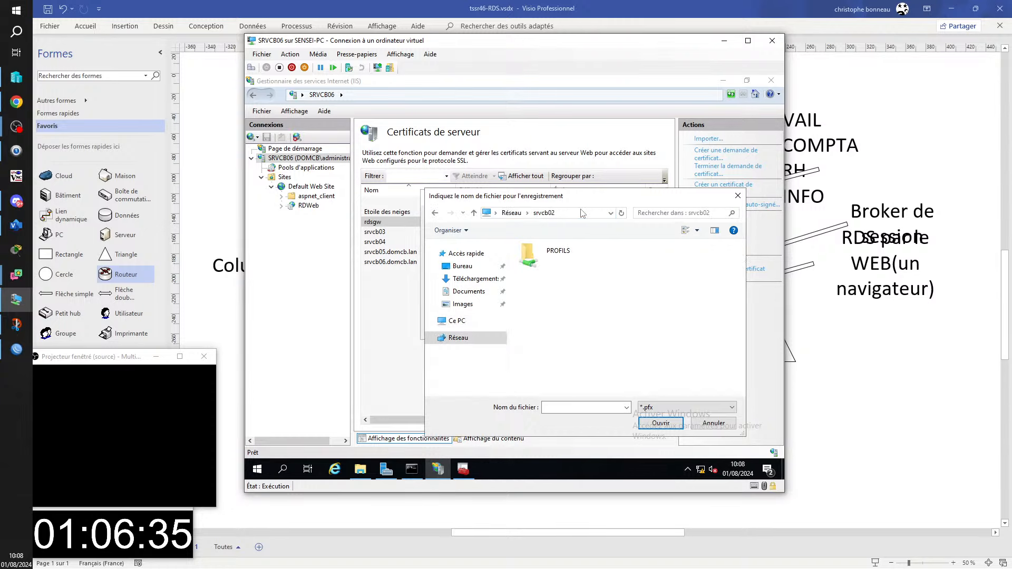
double_click(529, 254)
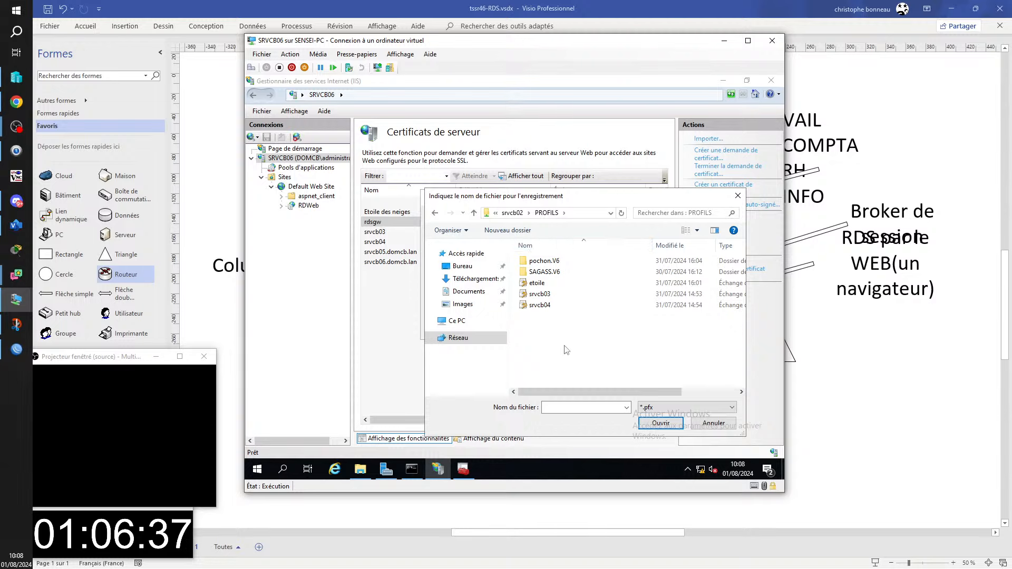
left_click(574, 411)
type("rd")
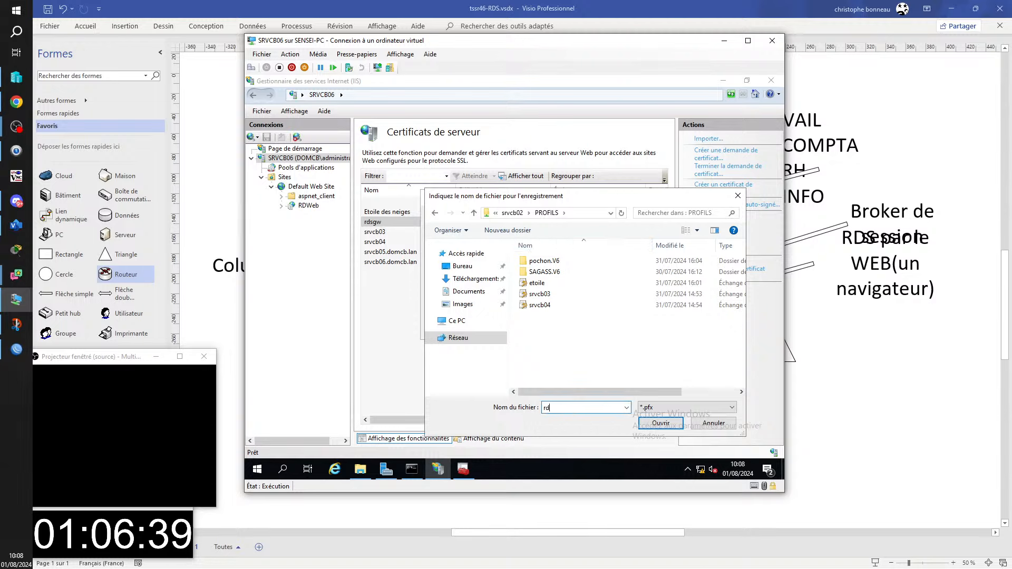
type("sgw")
key("Return")
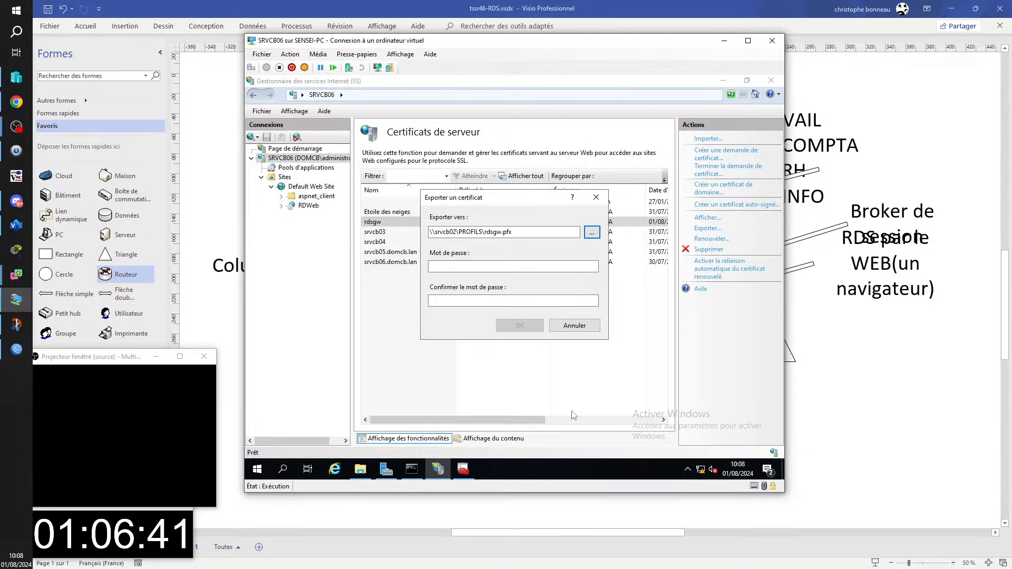
- Enter and confirm the export password and run the export
type("••••••")
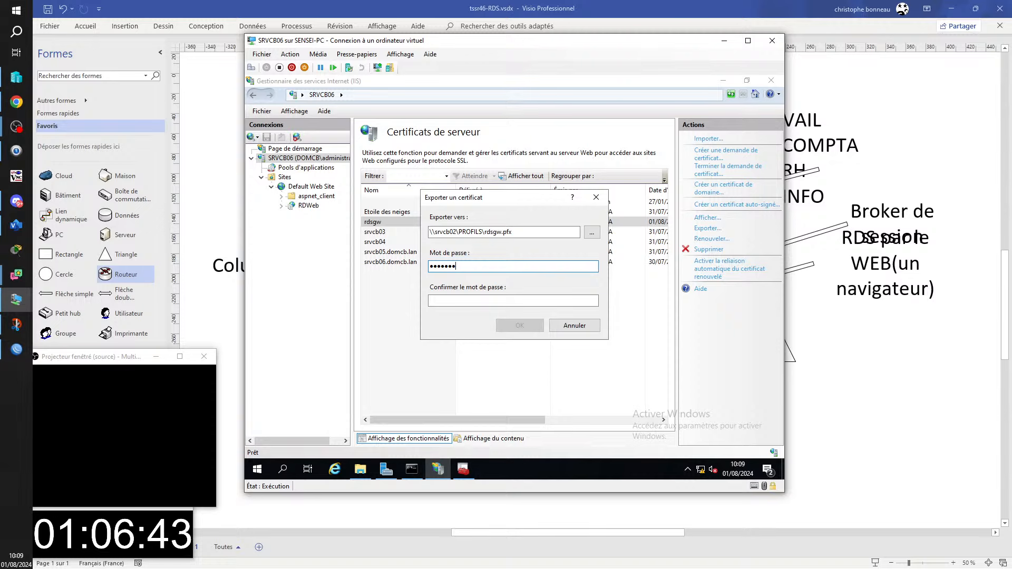
key("Tab")
type("••••••••")
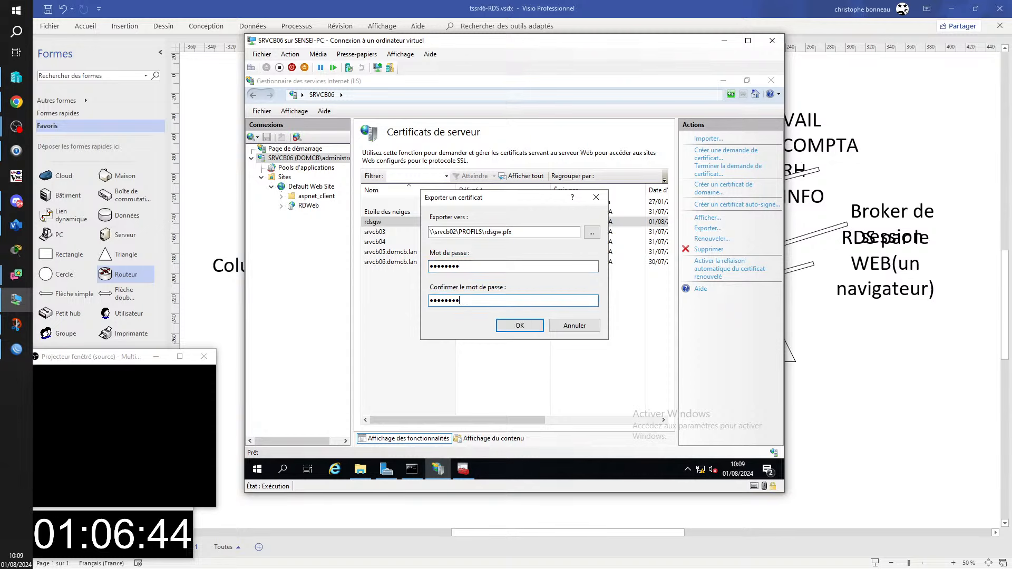
key("Return")
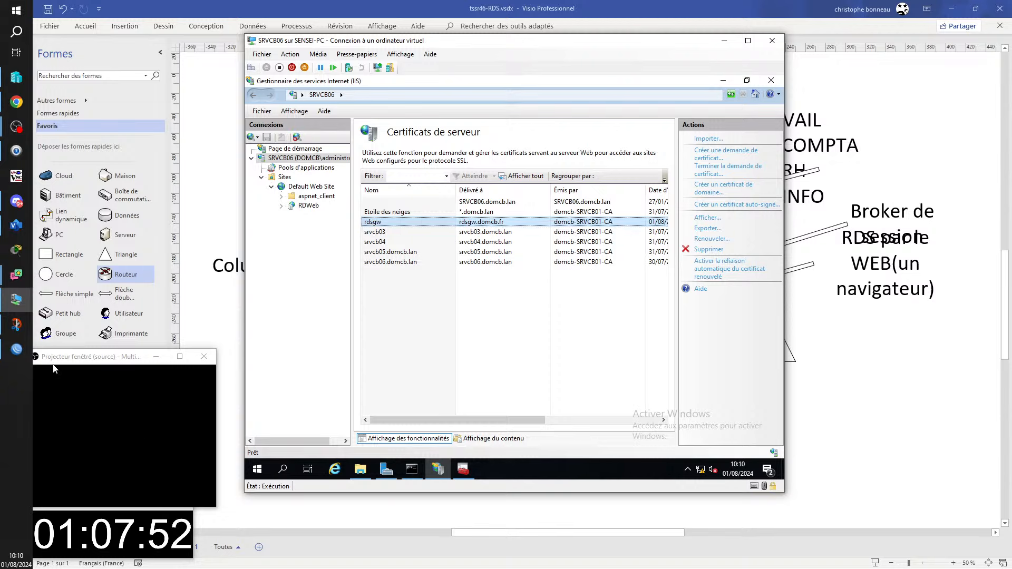
mouse_move(14, 301)
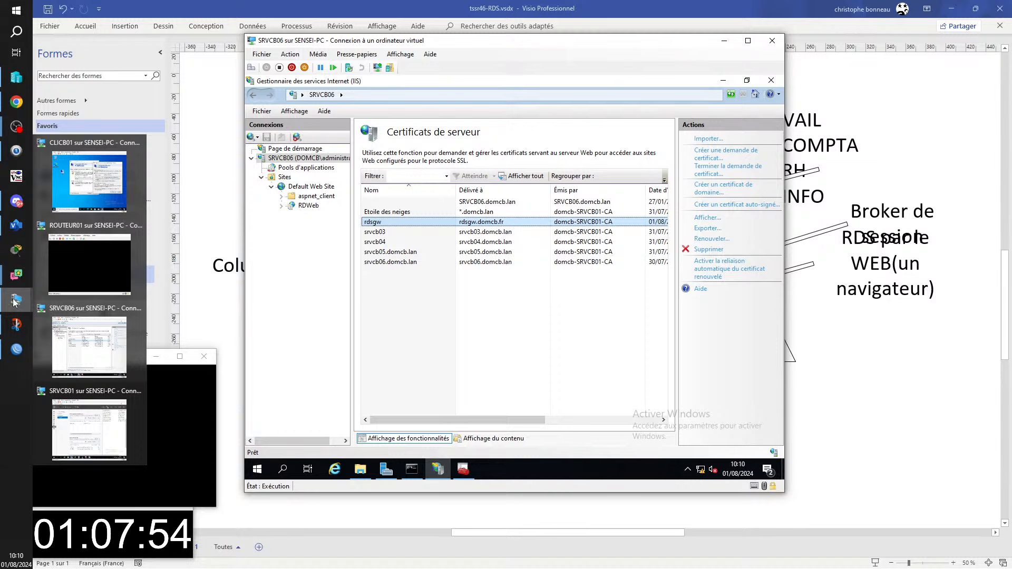
- Switch to SRVCB01 and display the Remote Desktop Services Vue d'ensemble overview
left_click(88, 428)
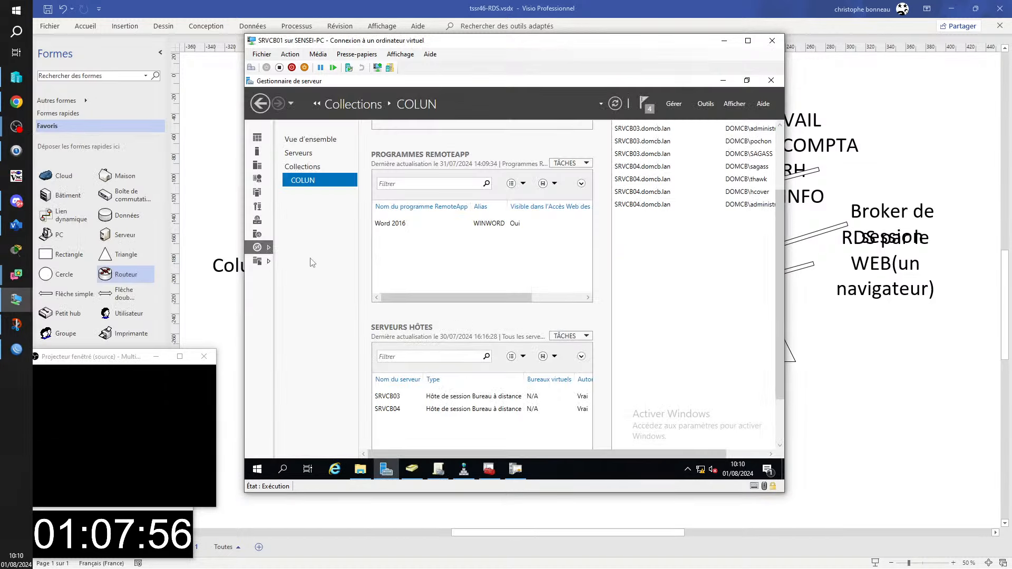
left_click(313, 140)
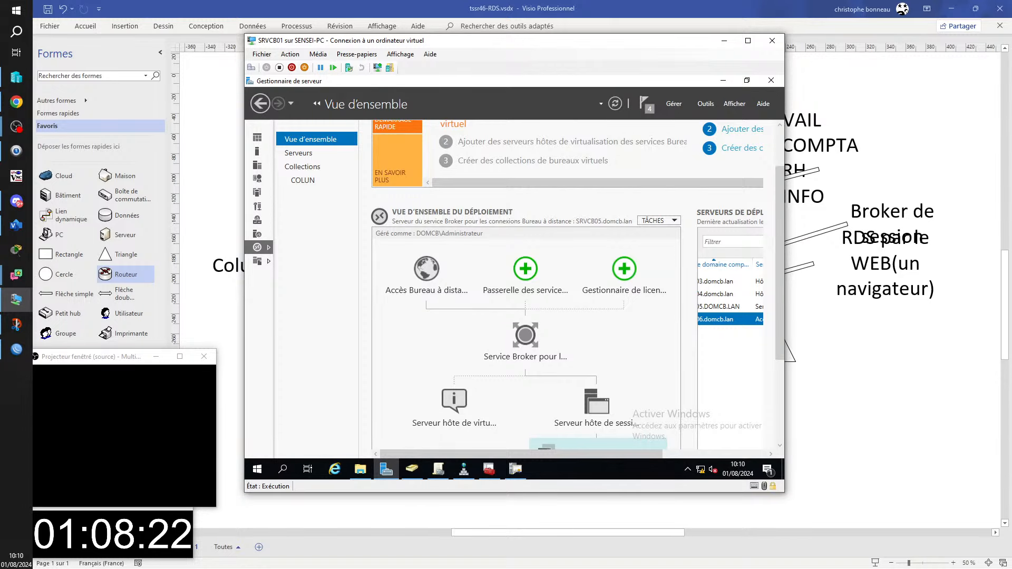
- Launch the services console via Win+R, move it aside, and bring the tssr02 TightVNC session into view
key("super")
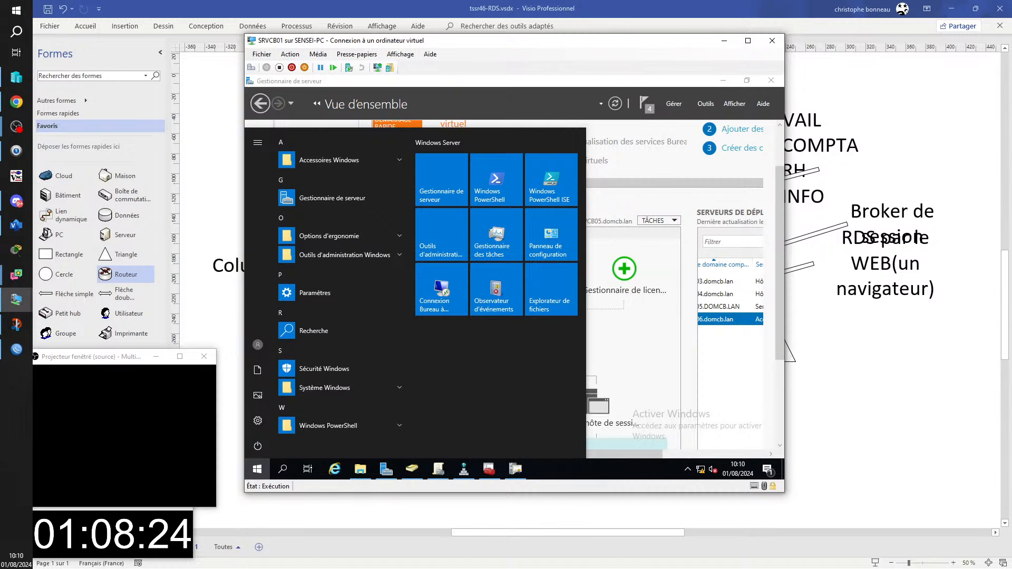
key("Escape")
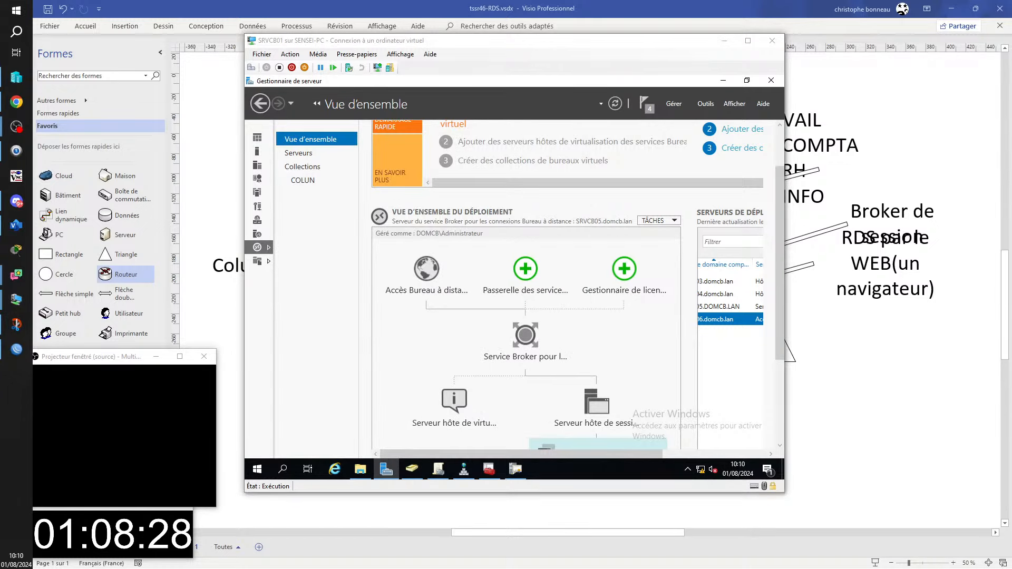
key("super+r")
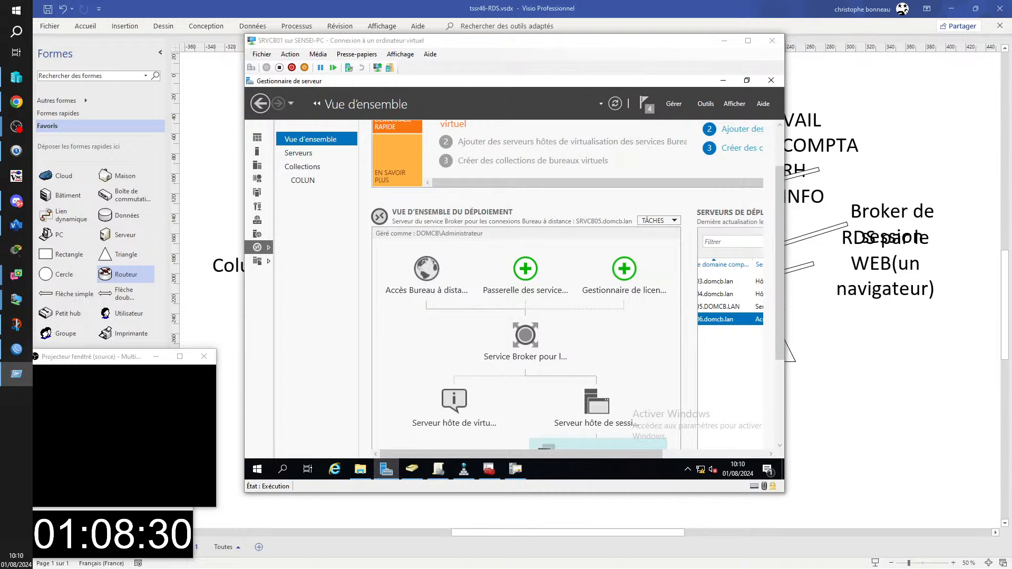
key("Return")
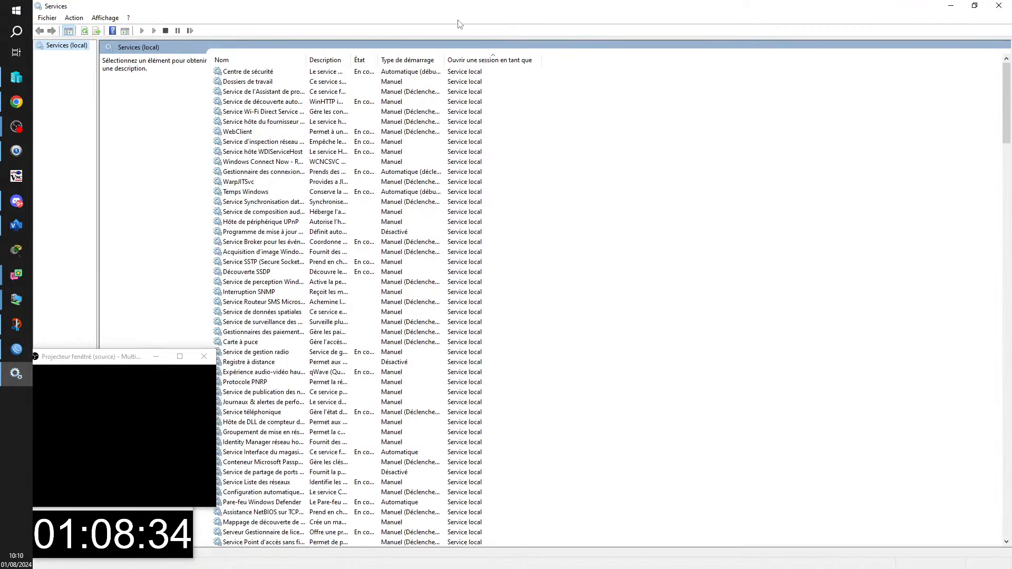
left_click_drag(475, 8, 1011, 210)
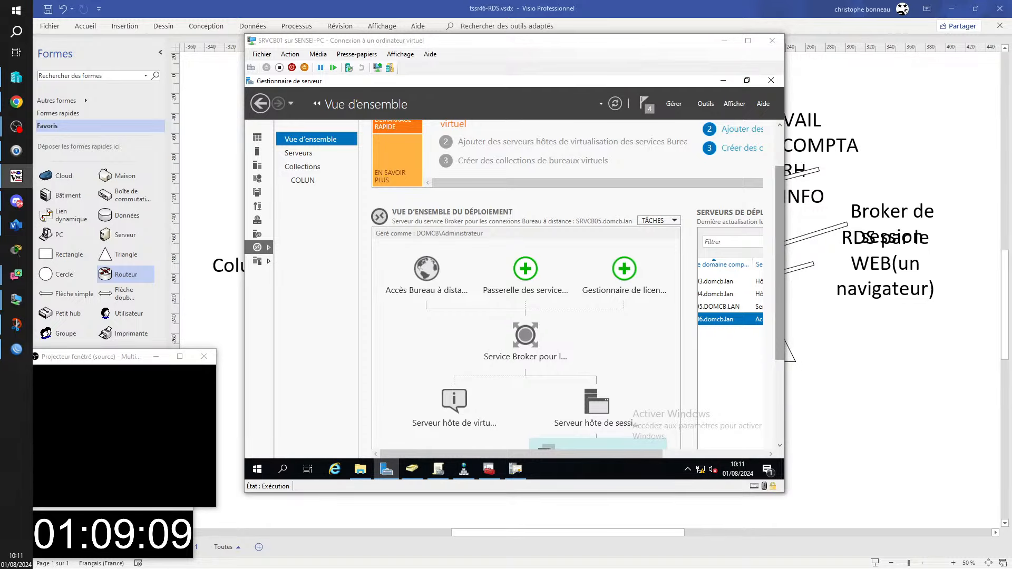
left_click_drag(1011, 71, 232, 0)
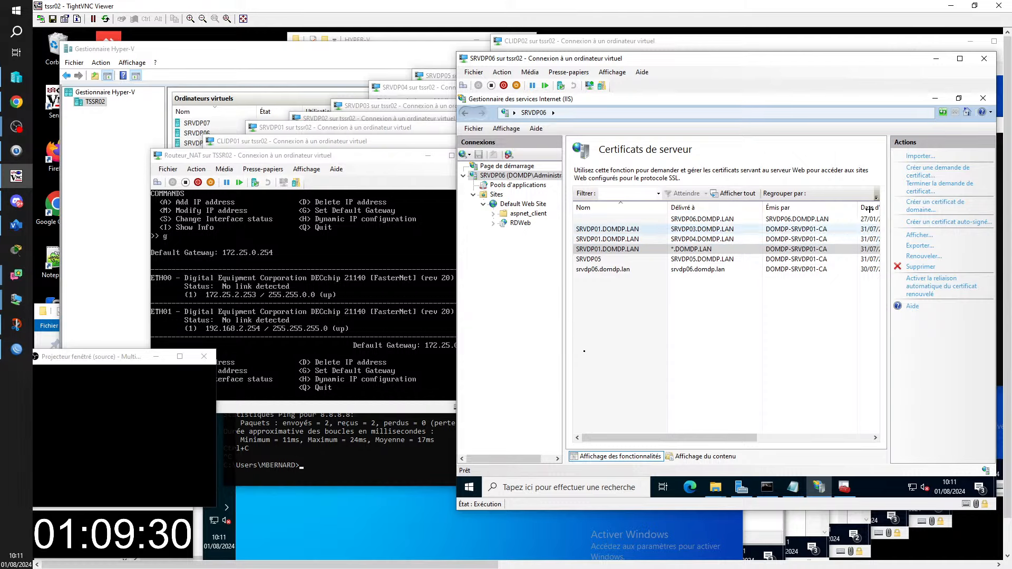
- Start a new domain certificate for RDSGW.DOMDP.FR, filling the organisation fields with 'a'
left_click(923, 207)
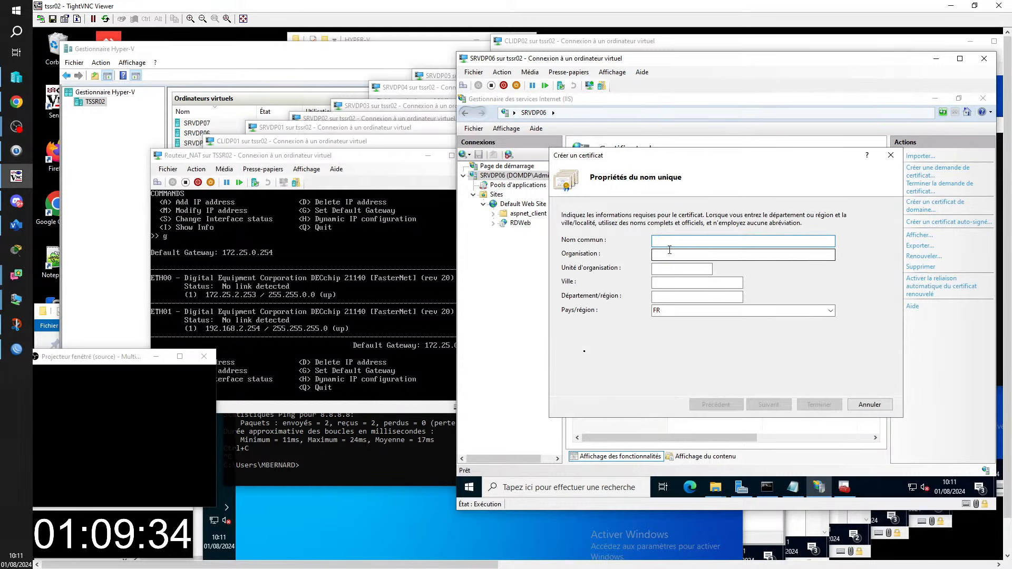
type("RDSGW")
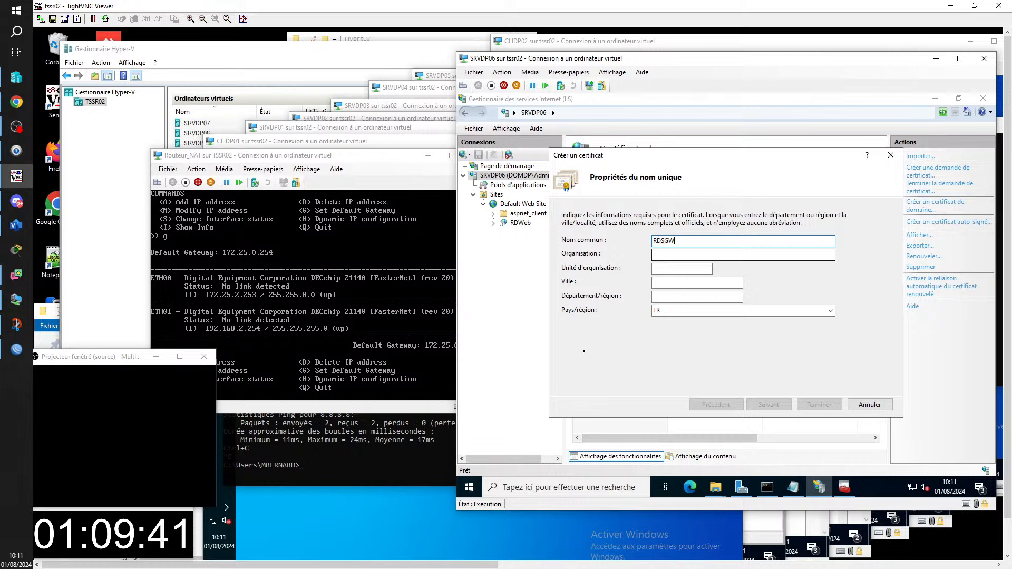
type(".DOMDP.")
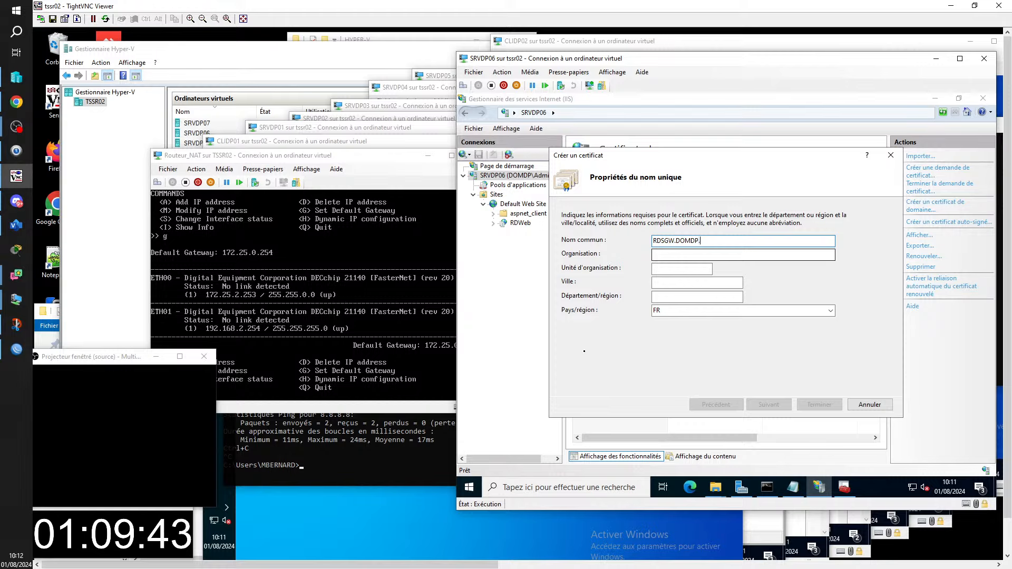
type("FR")
key("Tab")
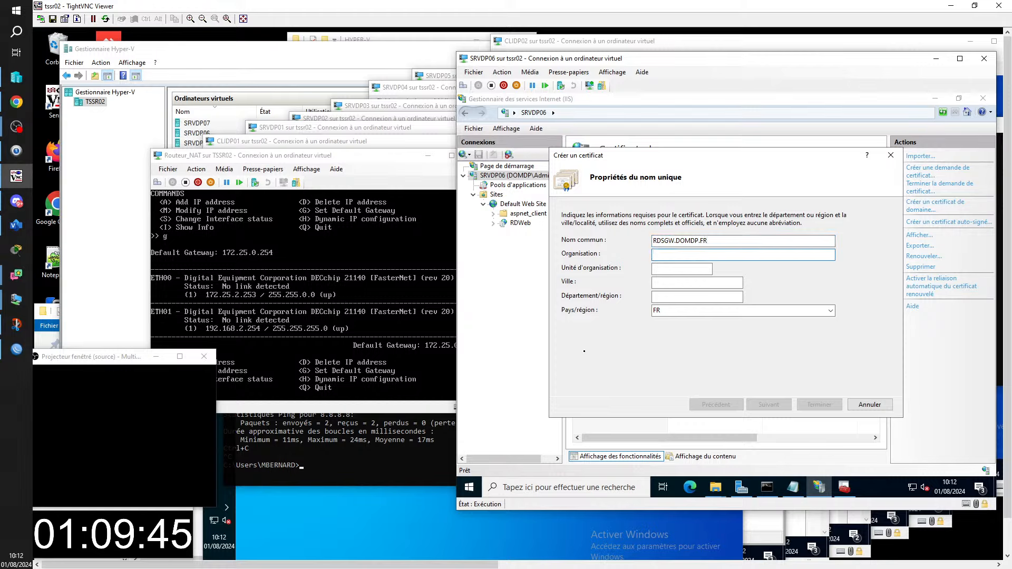
type("a")
key("Tab")
type("a")
key("Tab")
type("a")
key("Tab")
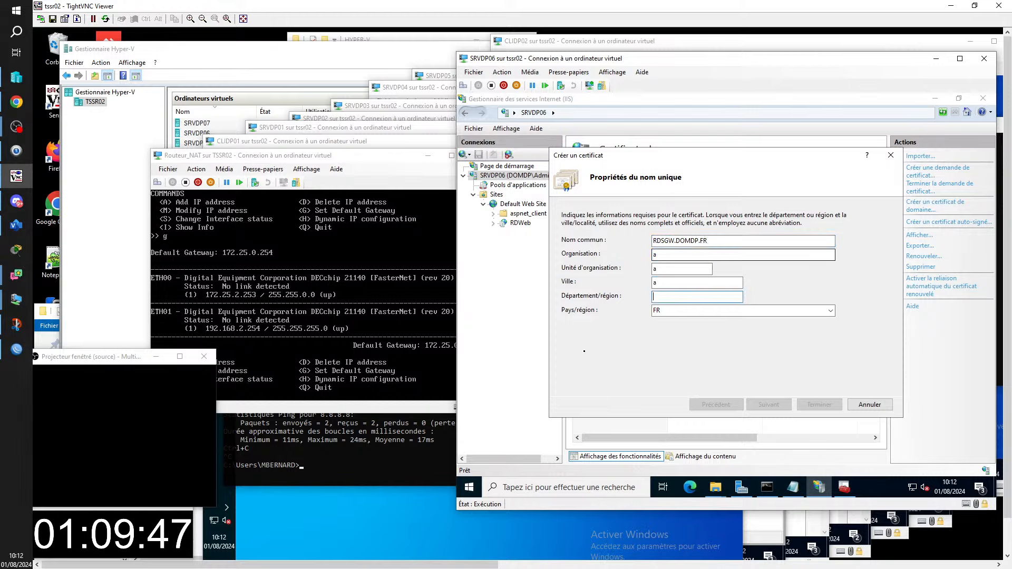
type("a")
key("Tab")
left_click(782, 403)
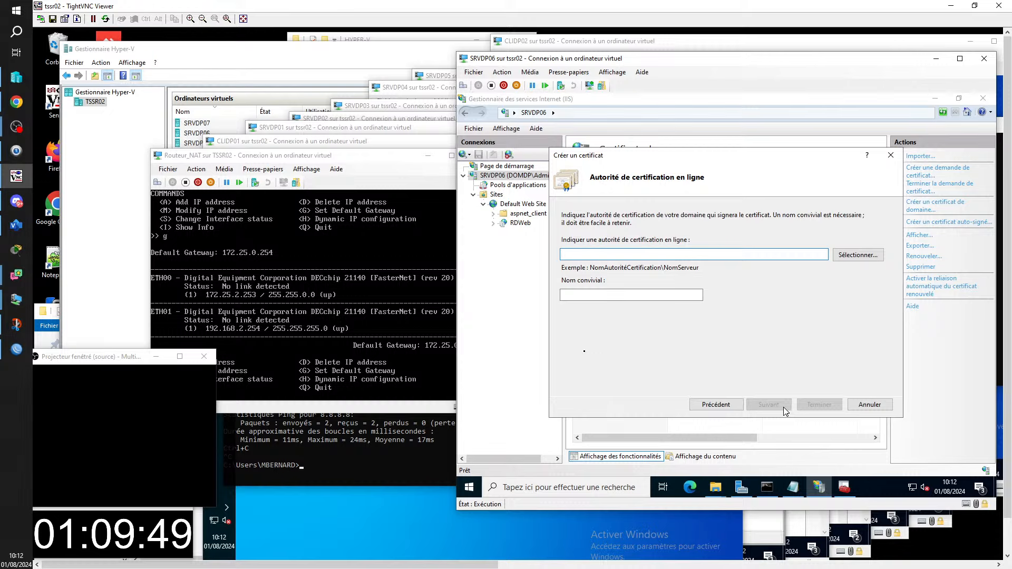
- Replace the wrong authority entry with DOMDP-SRVDP01-CA as the signing certification authority
type("Dmde")
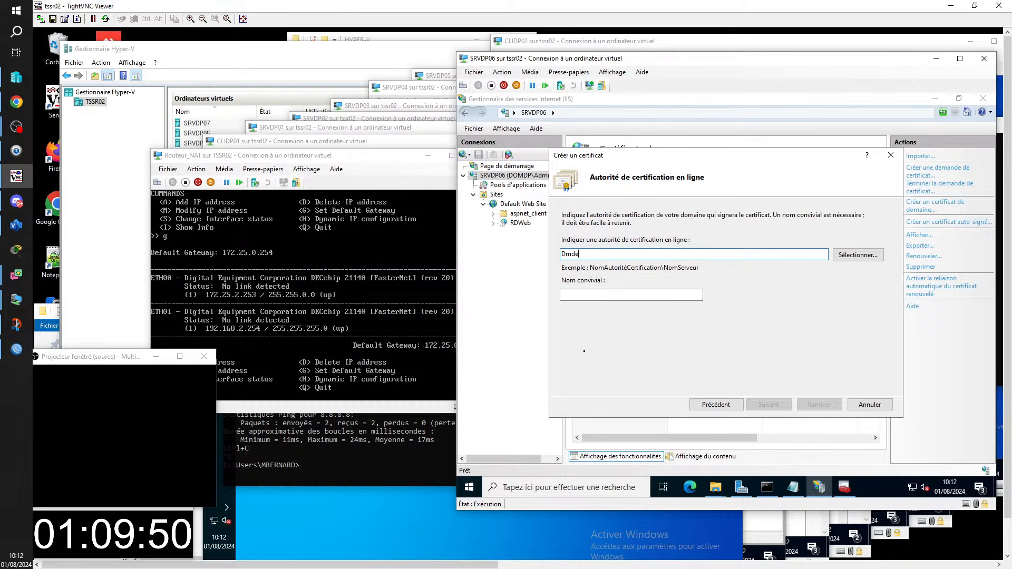
type("Certif")
key("BackSpace")
type("RDS")
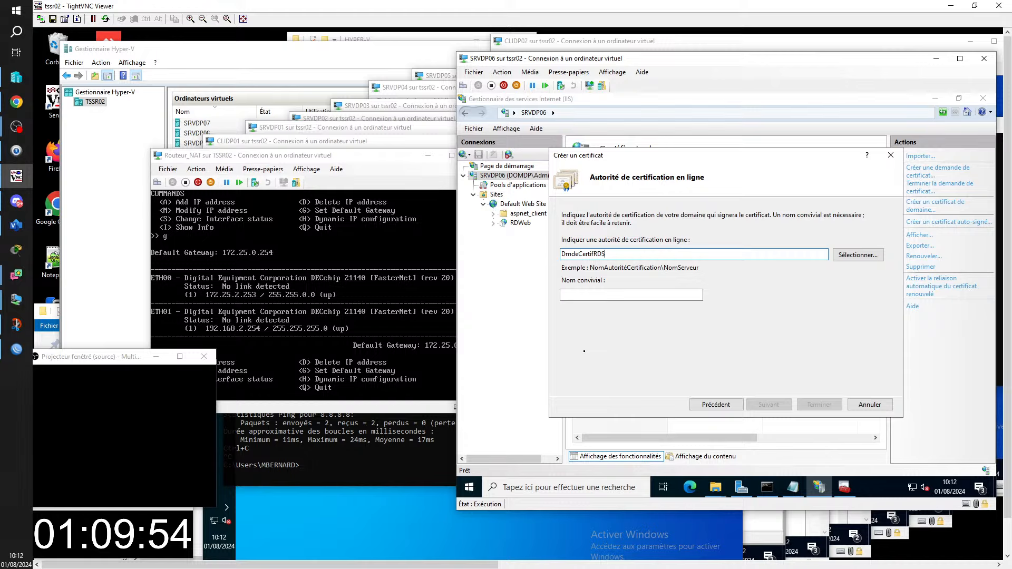
type("GW")
left_click_drag(678, 255, 542, 257)
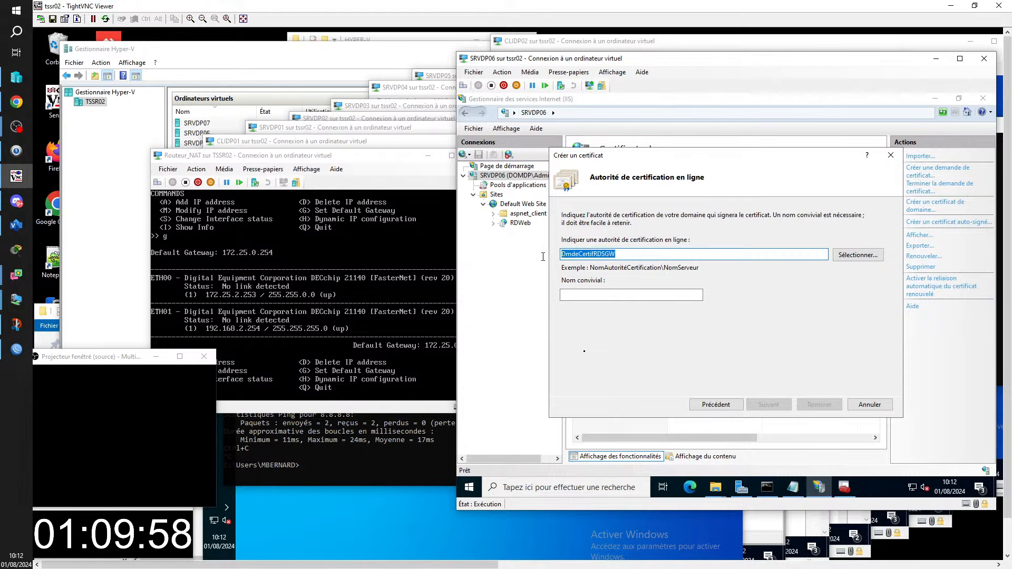
key("BackSpace")
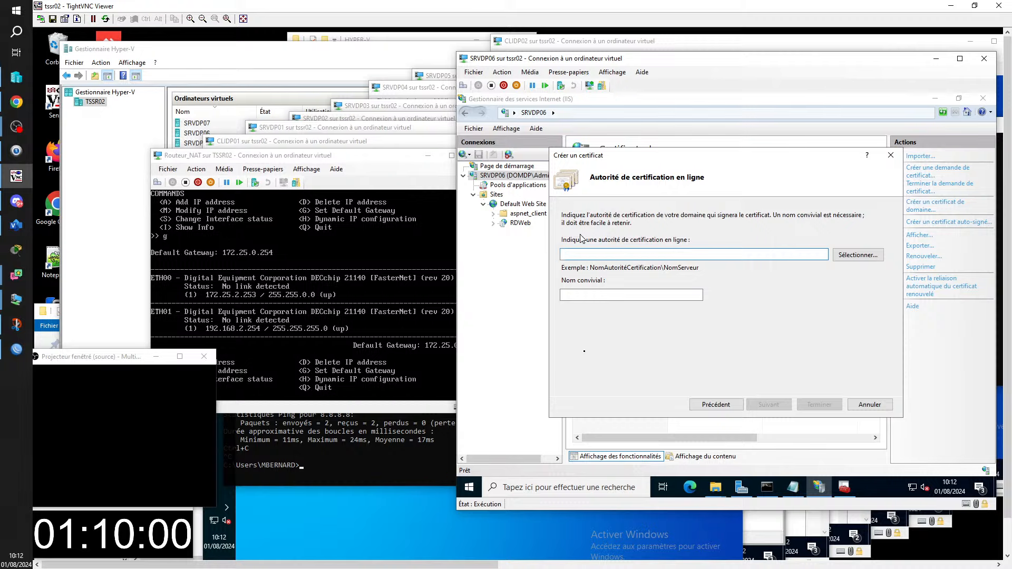
left_click(866, 258)
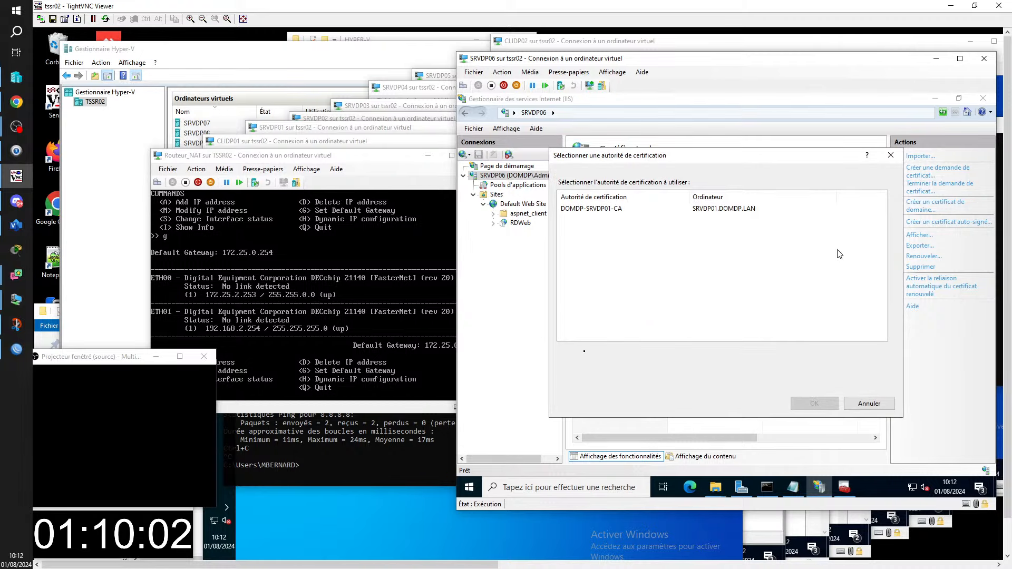
left_click(594, 210)
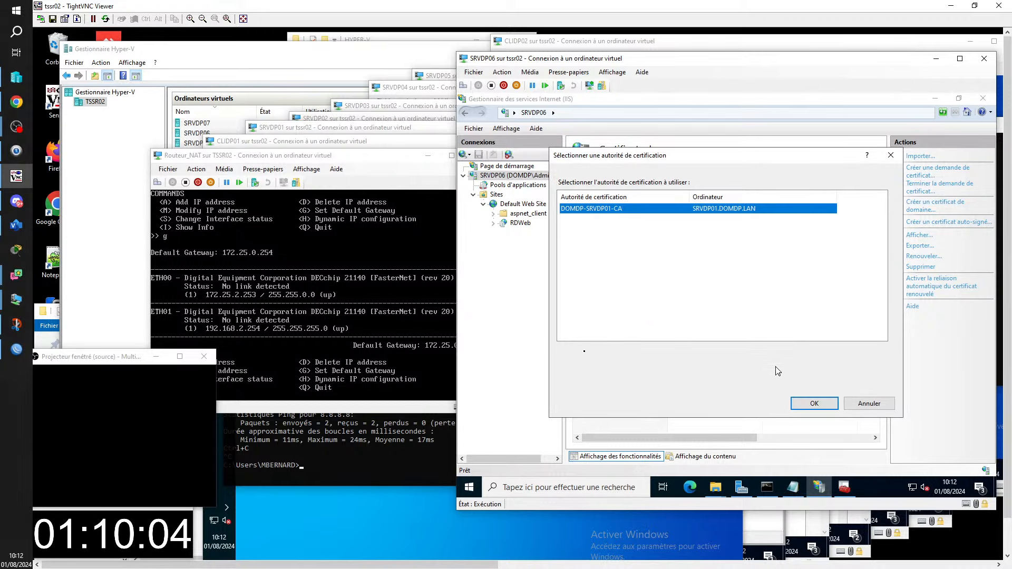
left_click(822, 403)
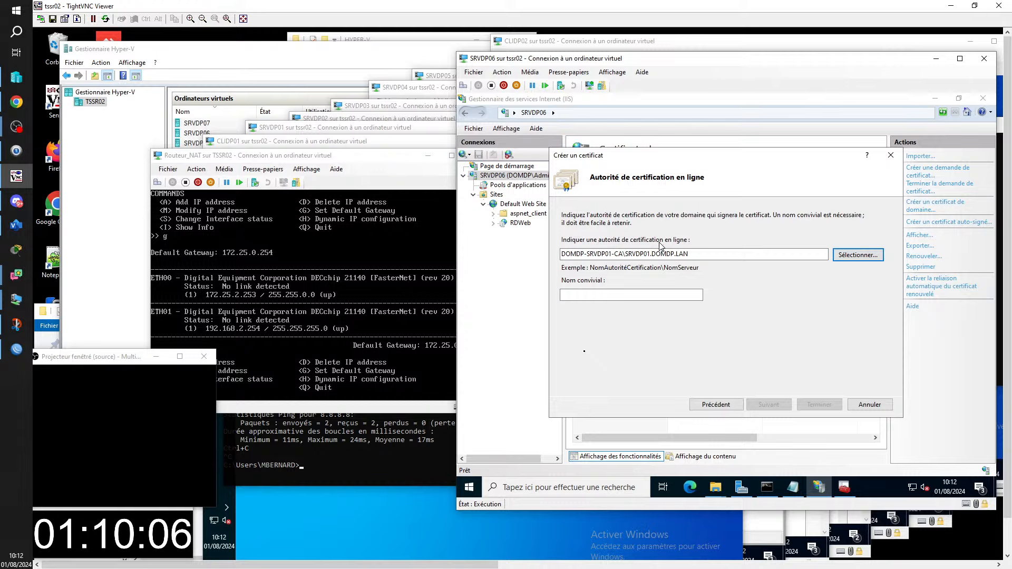
- Copy SRVDP01.DOMDP.LAN into the friendly name and finish the certificate
left_click_drag(688, 254, 624, 253)
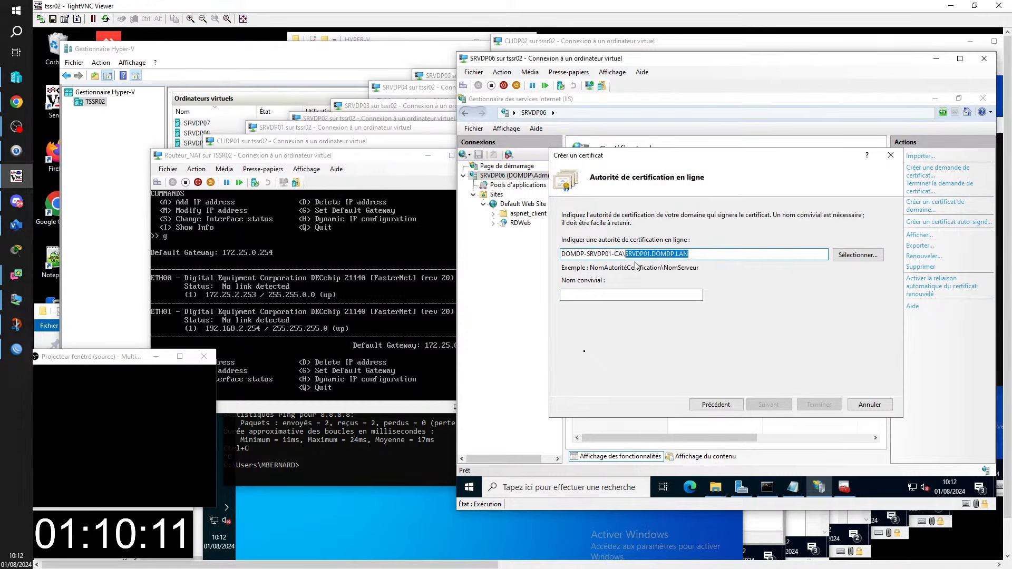
key("ctrl+c")
left_click(627, 294)
key("ctrl+v")
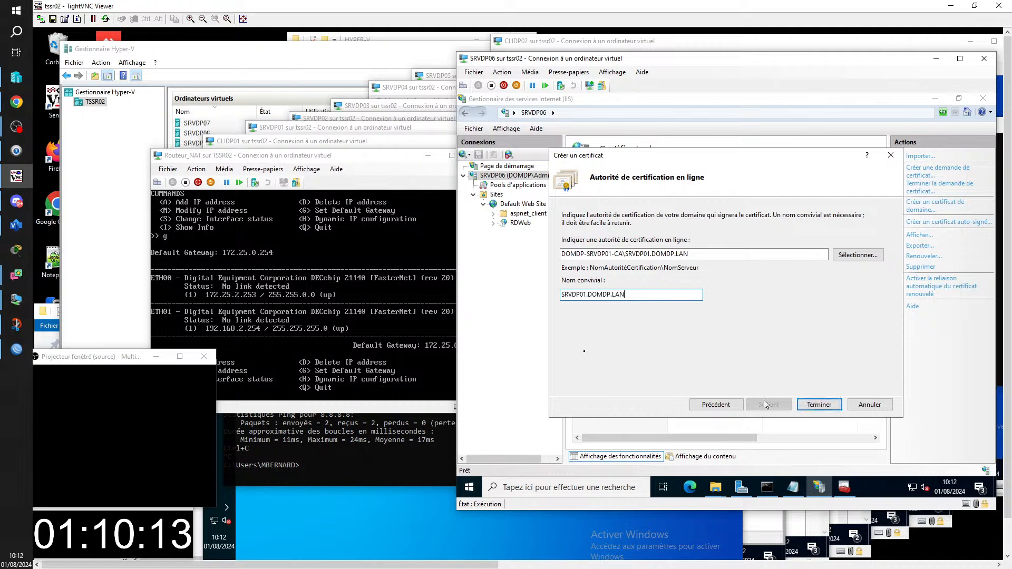
left_click(818, 404)
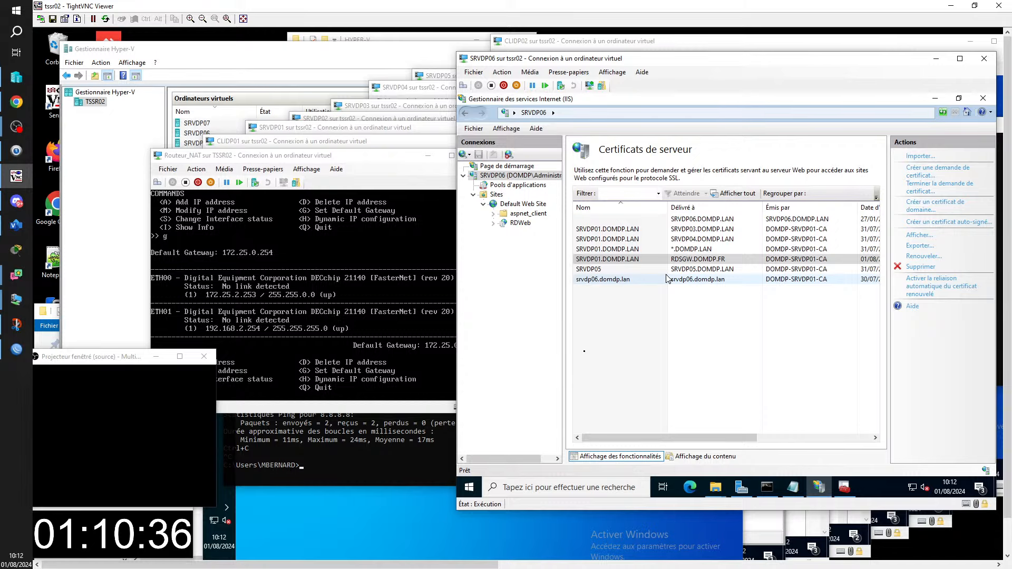
- Export the RDSGW certificate as SRVDP07_RDSGW.pfx into \\SRVDP02\TRAVAIL\INFO
right_click(620, 259)
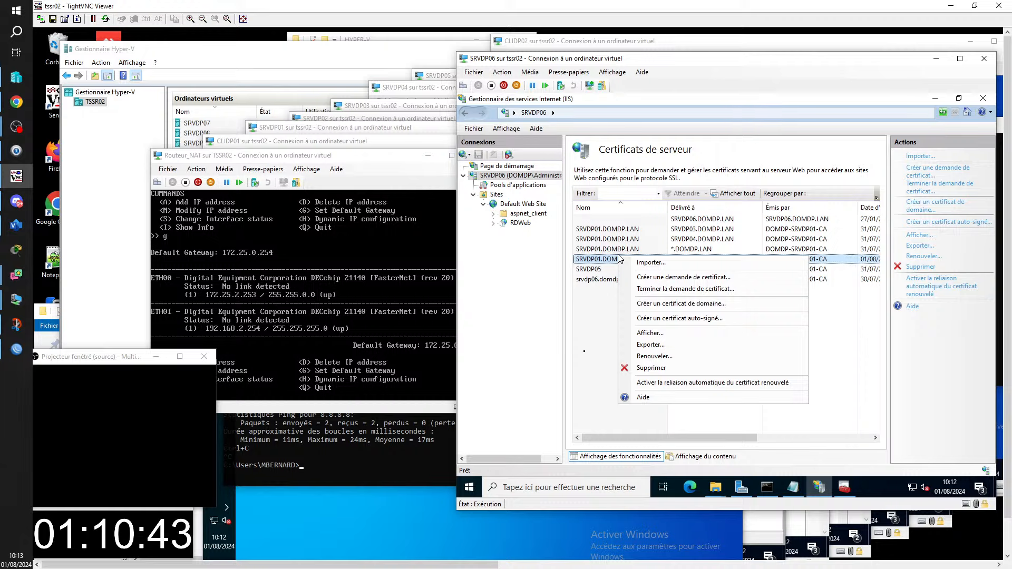
left_click(656, 344)
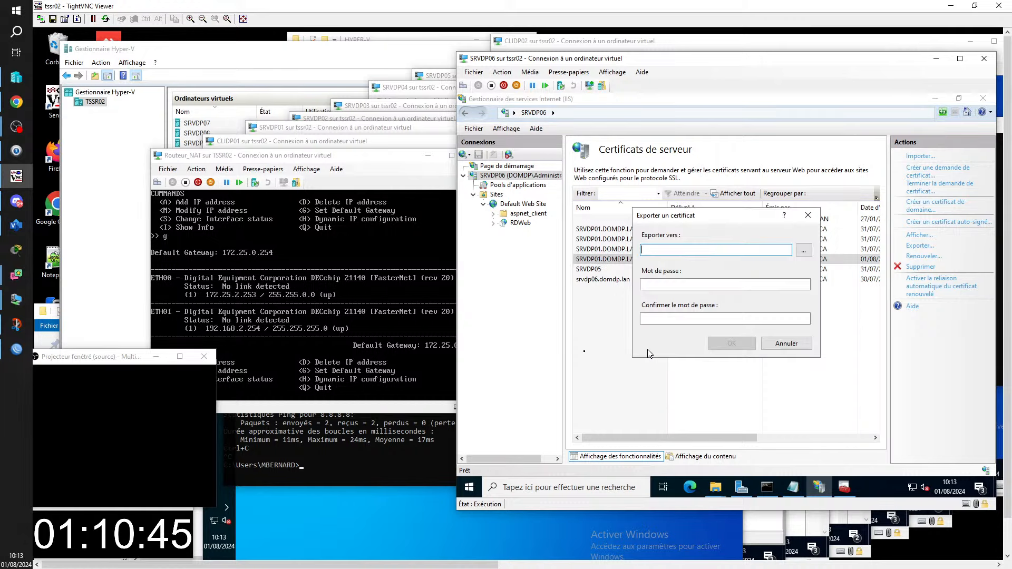
left_click(803, 251)
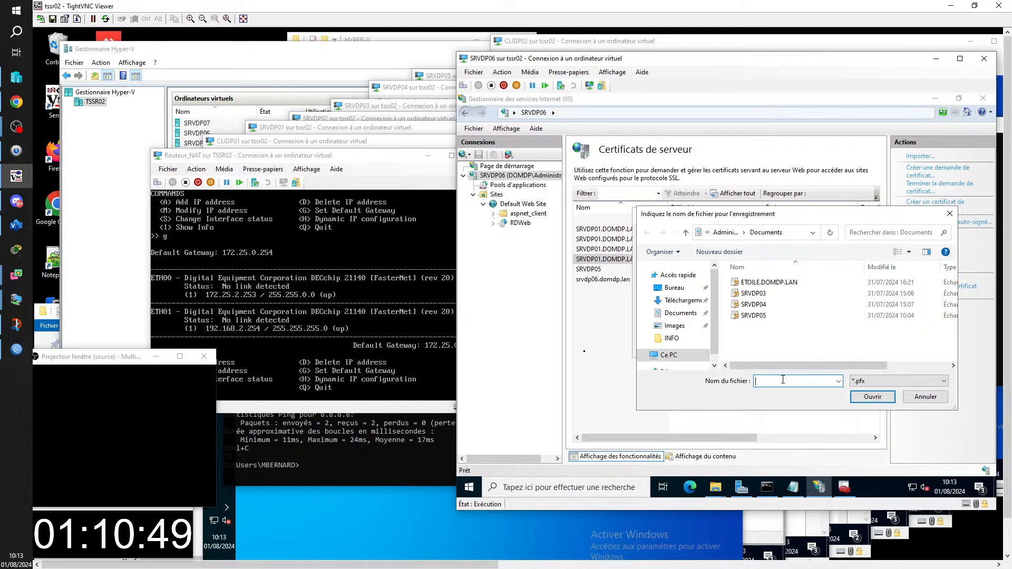
type("S")
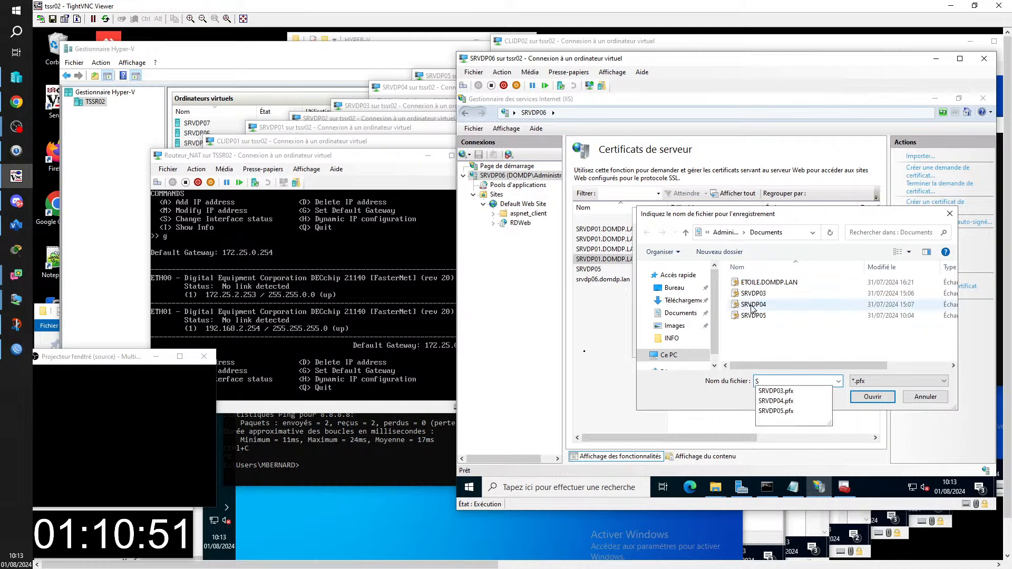
key("BackSpace")
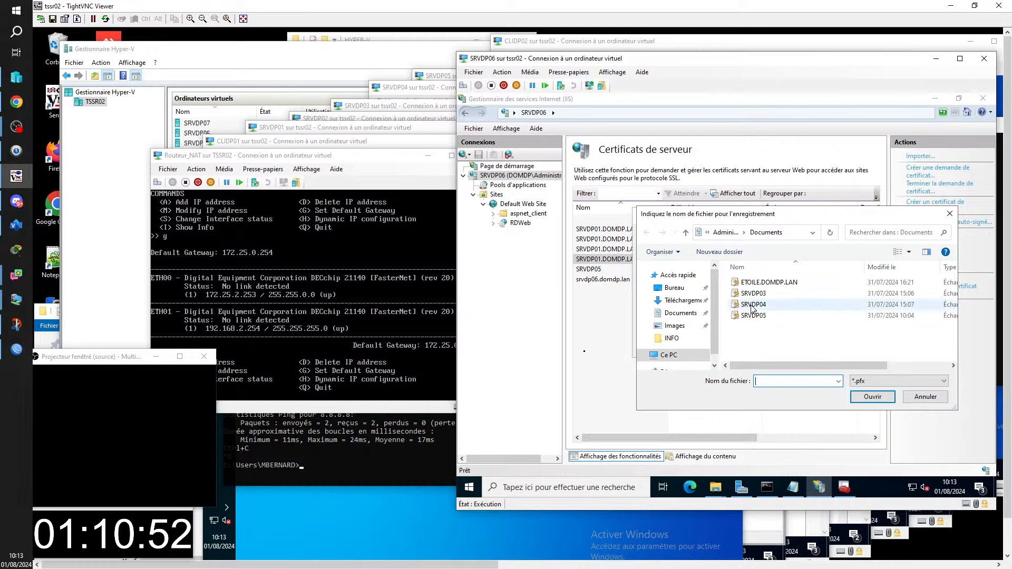
left_click(792, 233)
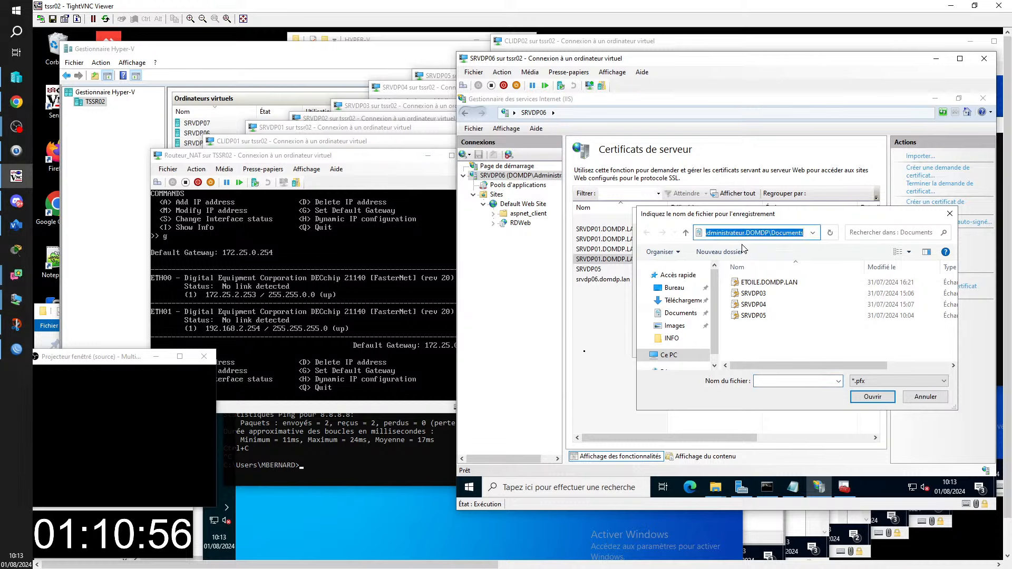
type("\\\\SRV")
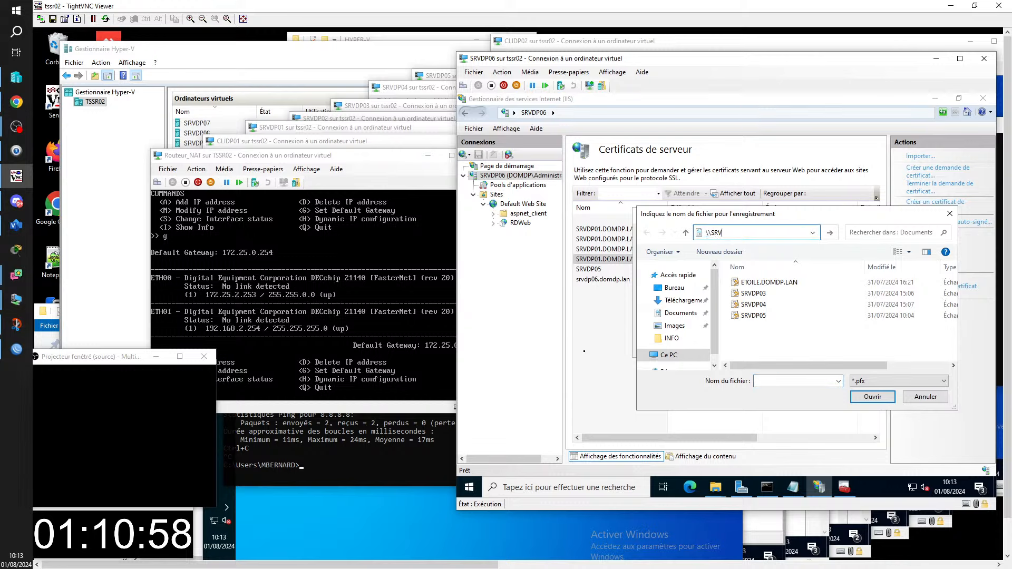
type("DP02")
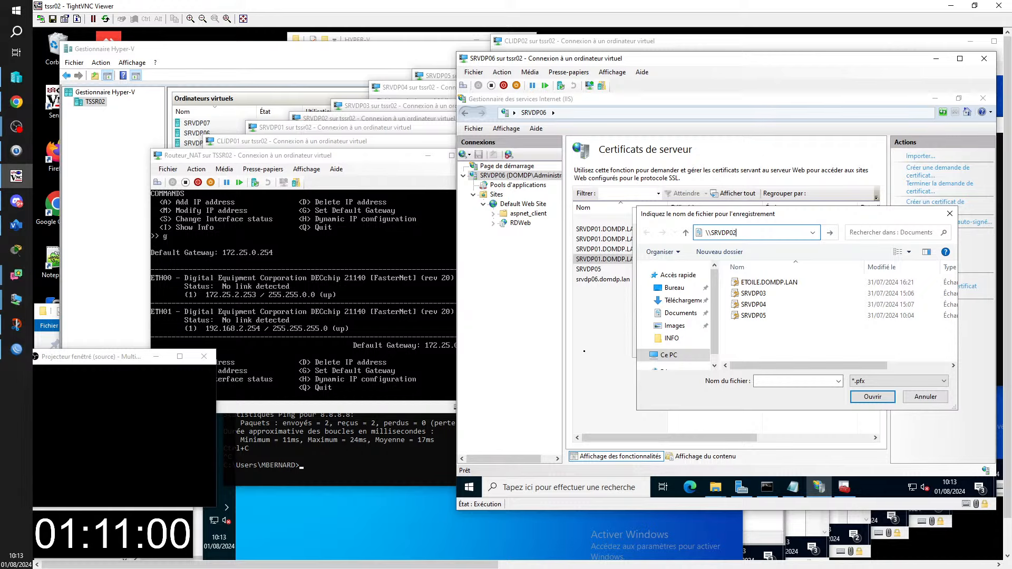
type("\\TRAVA")
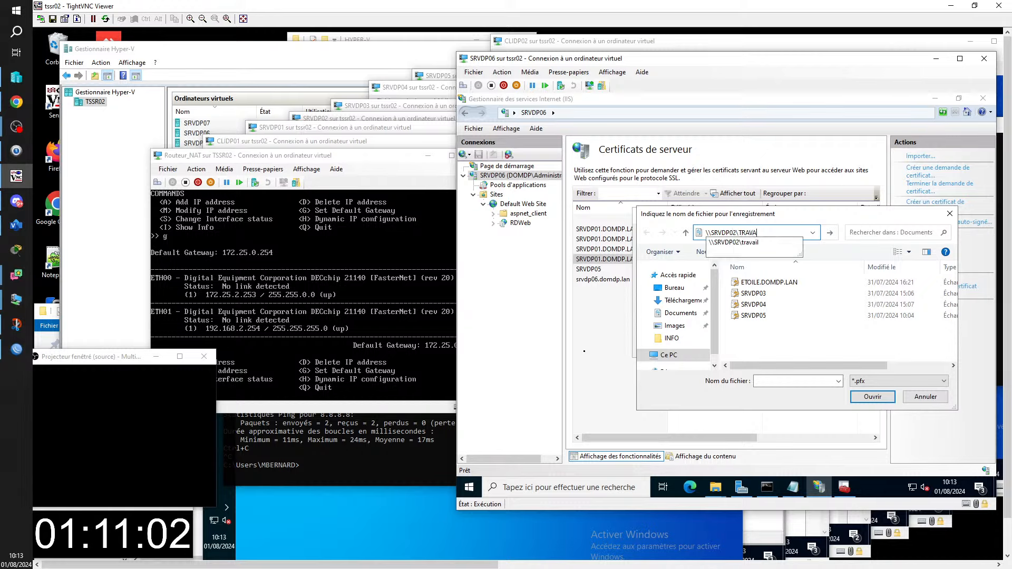
type("IL")
key("Return")
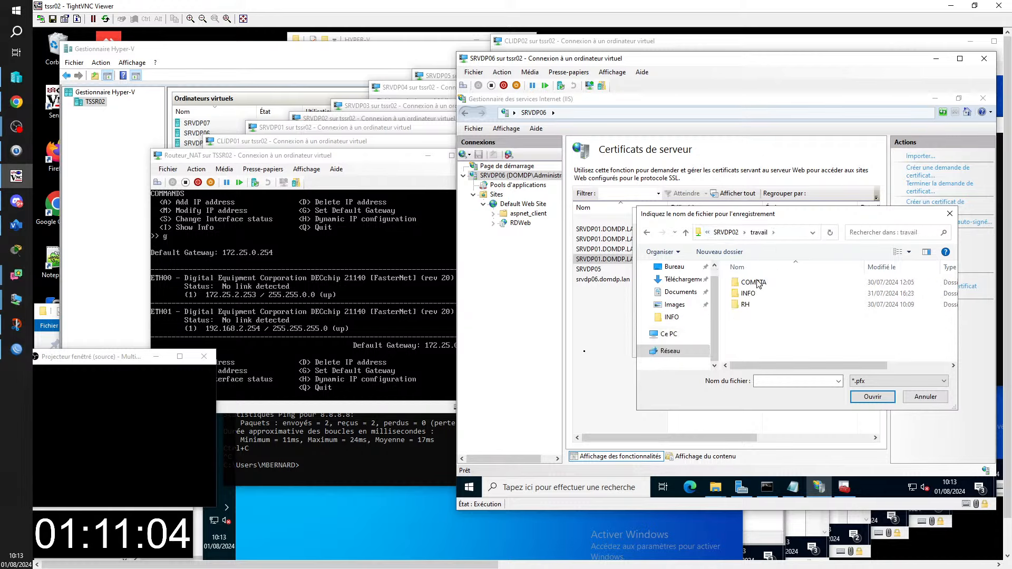
double_click(749, 293)
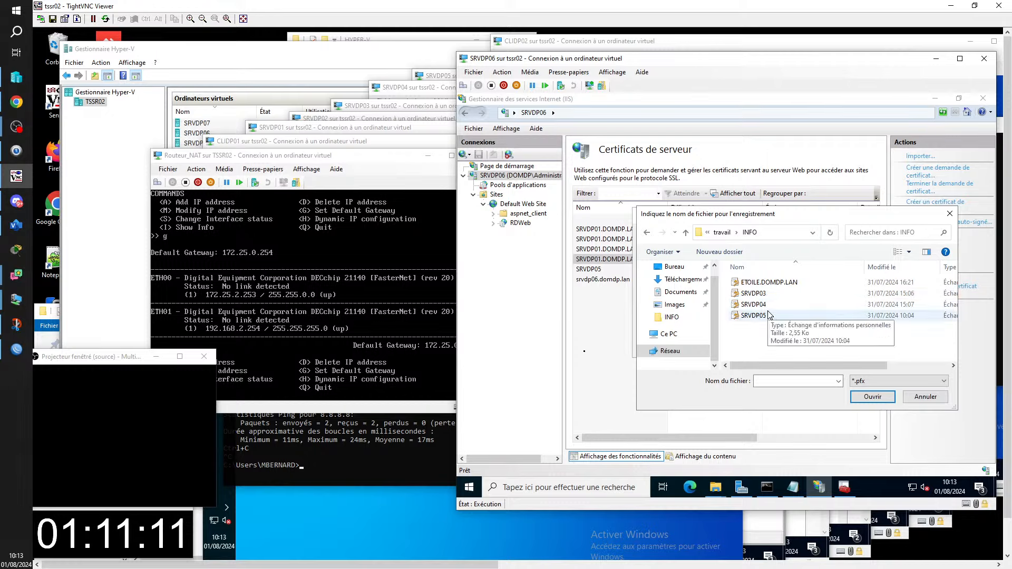
left_click(774, 380)
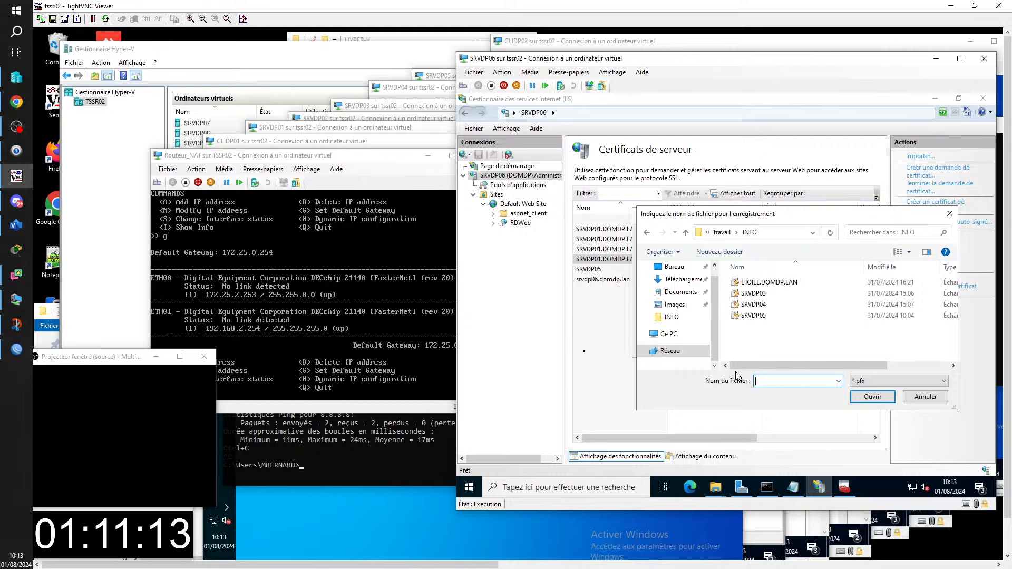
type("SRVDP0")
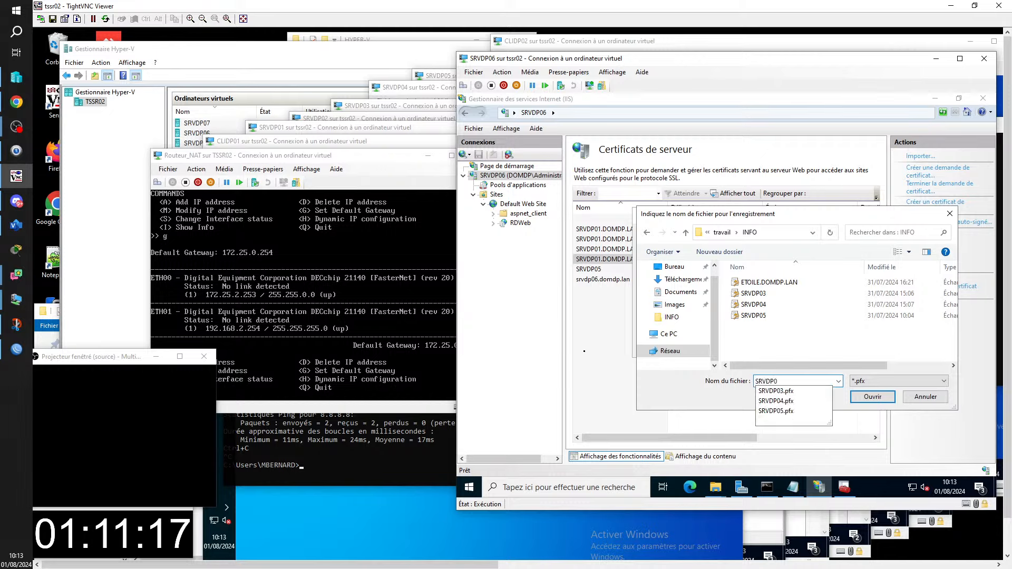
type("7_RD")
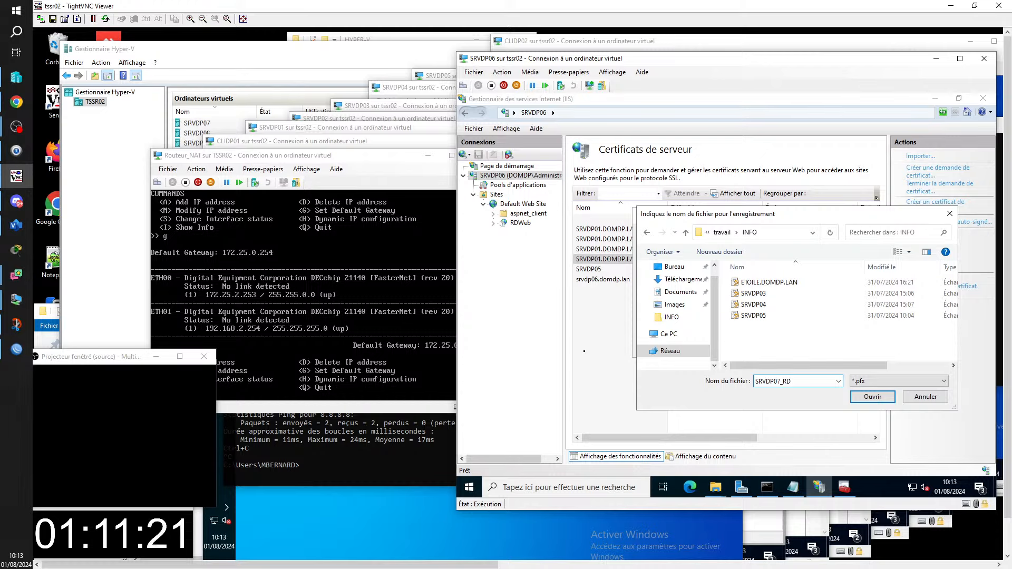
type("W")
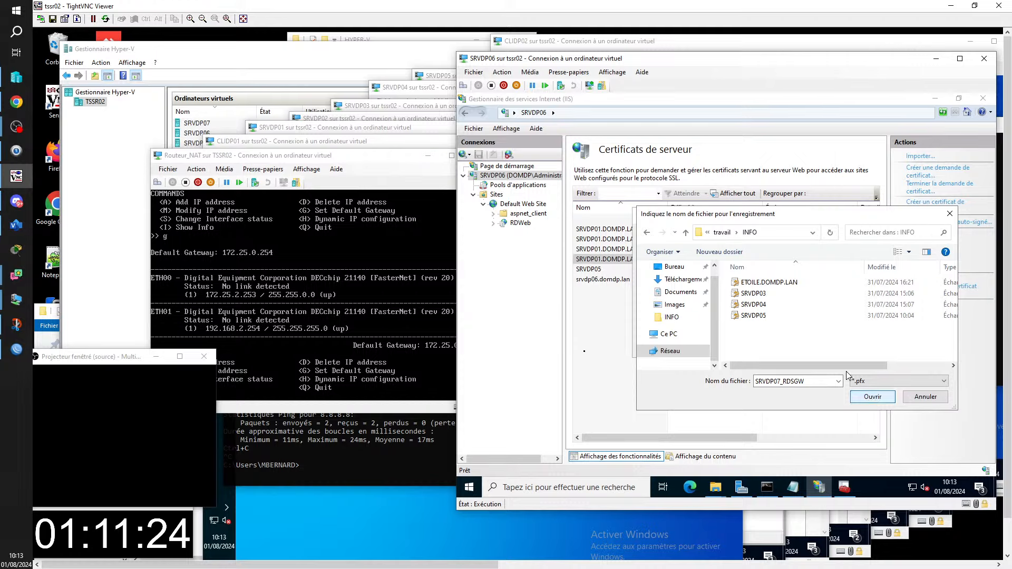
left_click(872, 398)
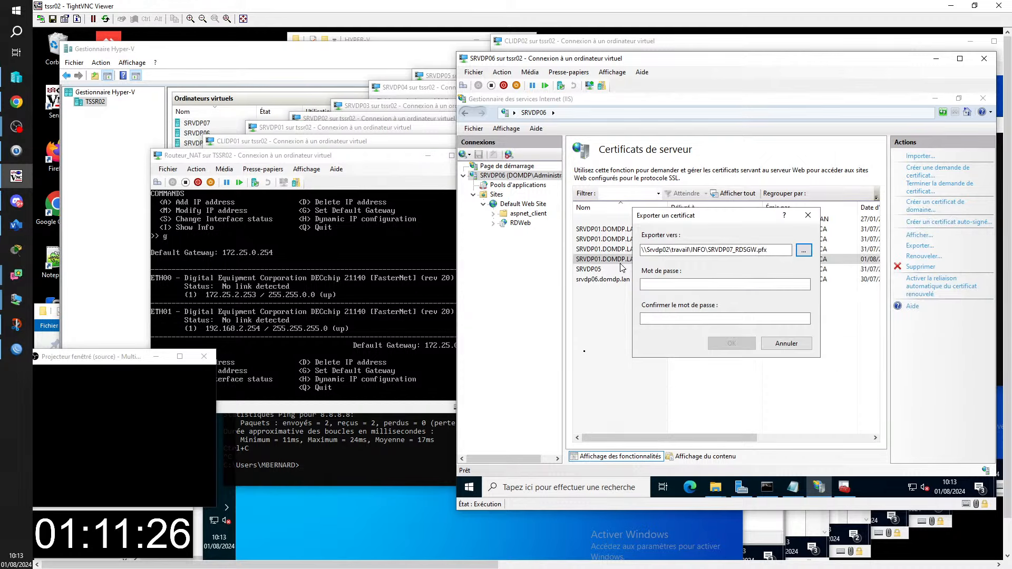
- Set and confirm the export password, complete the export, and close the remote viewer
key("Tab")
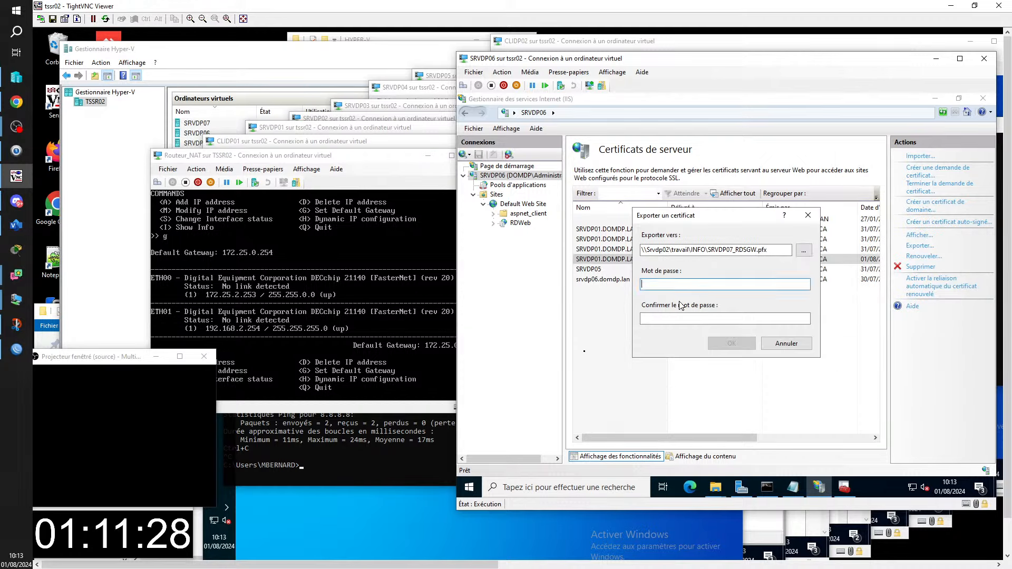
type("•••••••")
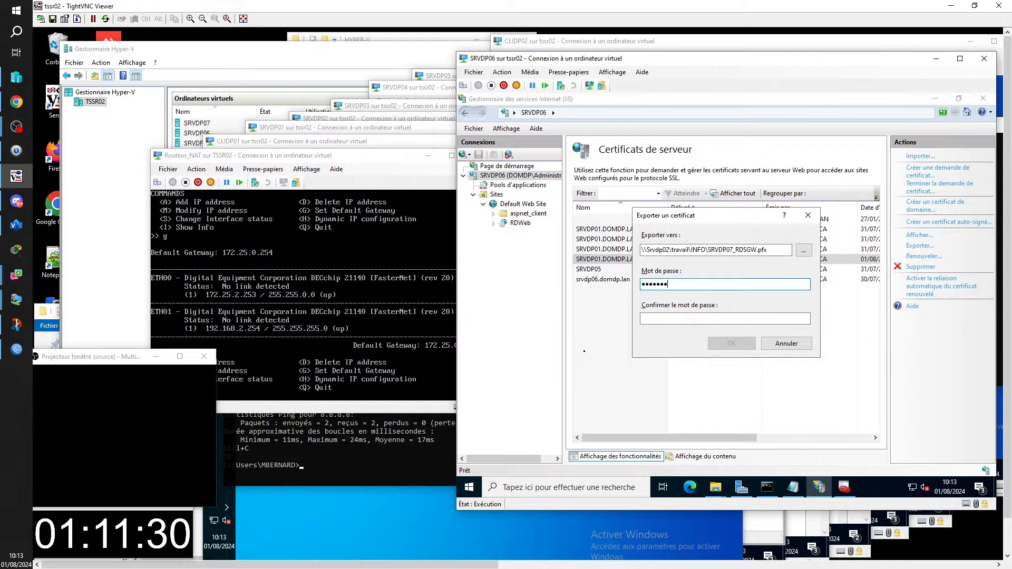
type("•")
key("Tab")
type("••••••")
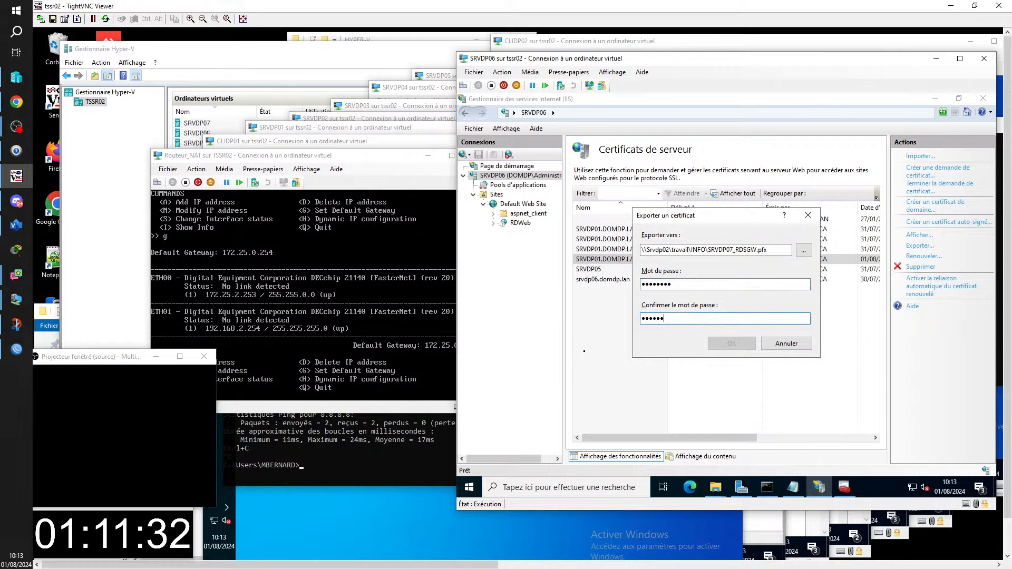
type("••")
left_click(732, 343)
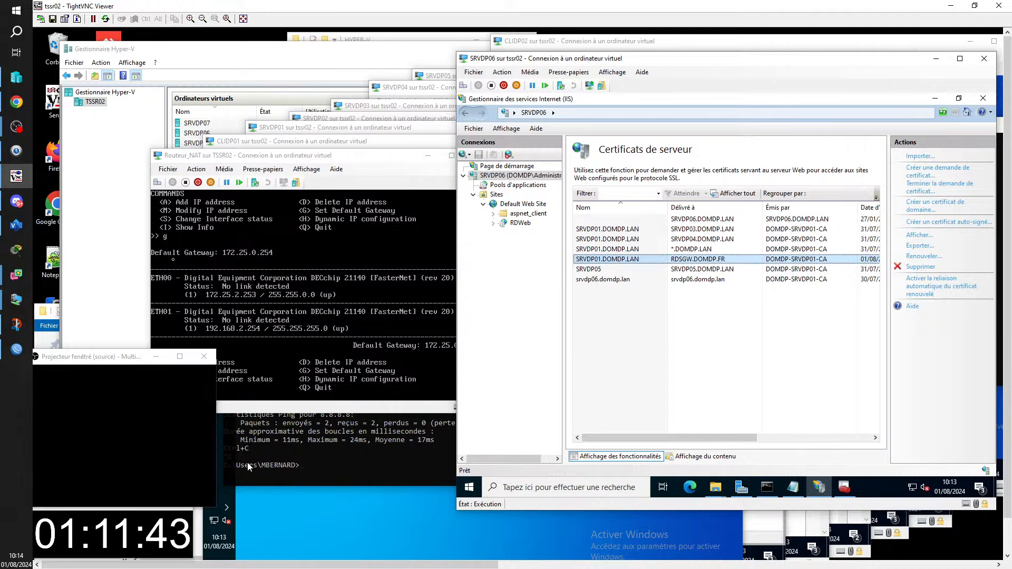
left_click(998, 5)
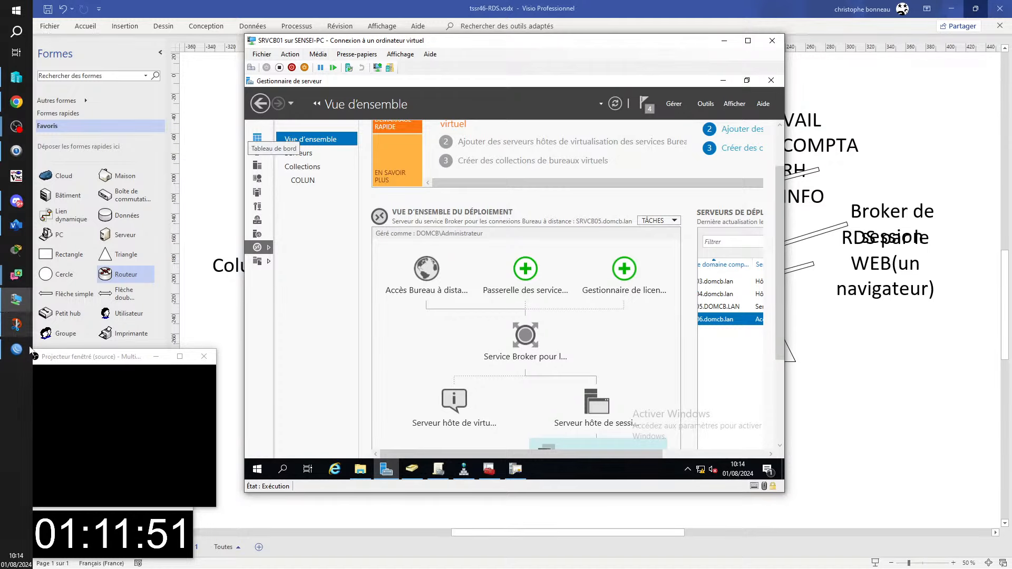
- Open the Add RD Gateway Servers wizard from the deployment overview's green + Passerelle icon
left_click(23, 421)
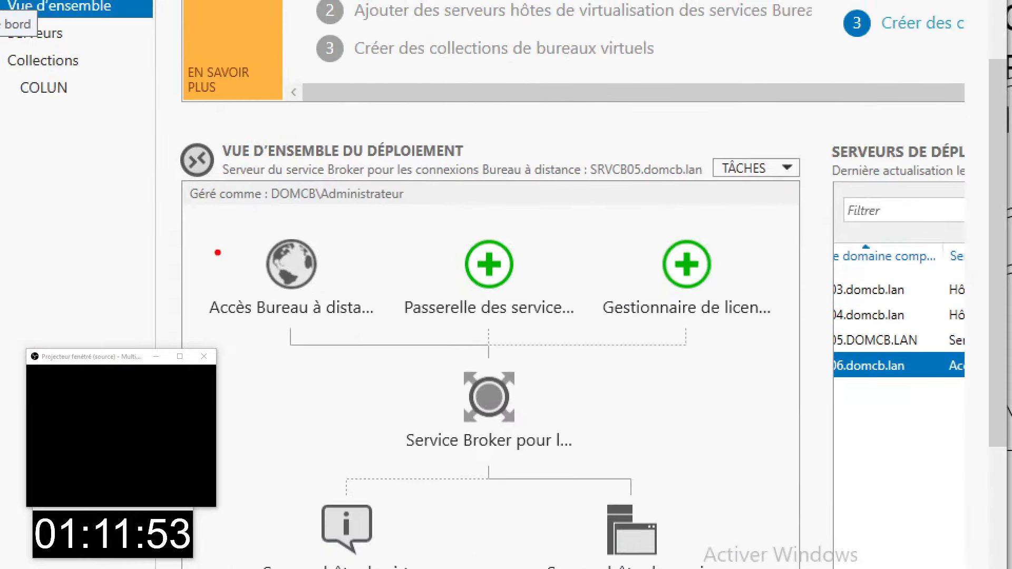
mouse_move(374, 206)
left_mouse_down()
mouse_move(610, 387)
mouse_move(655, 355)
mouse_move(631, 340)
left_mouse_up()
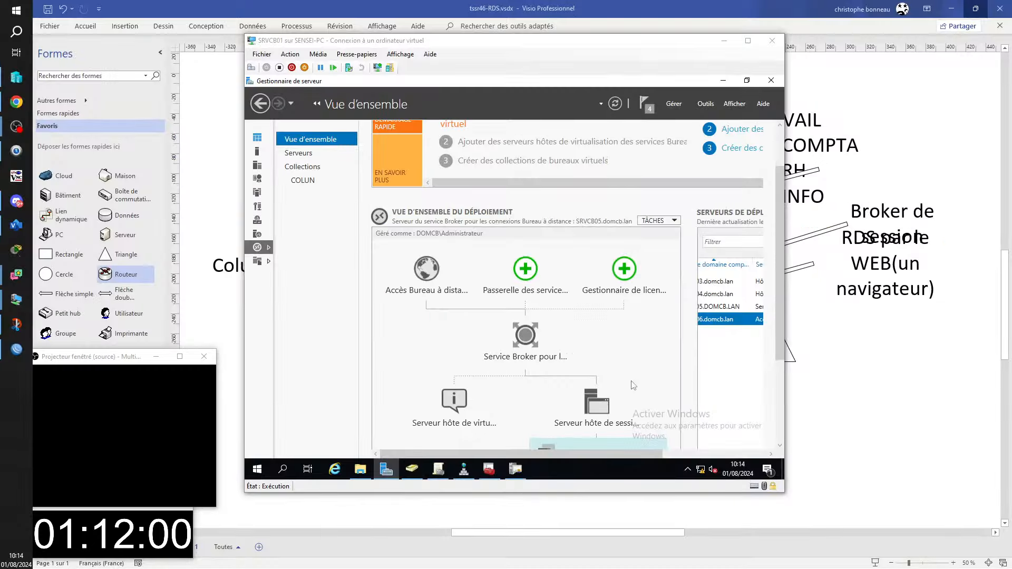
left_click(525, 270)
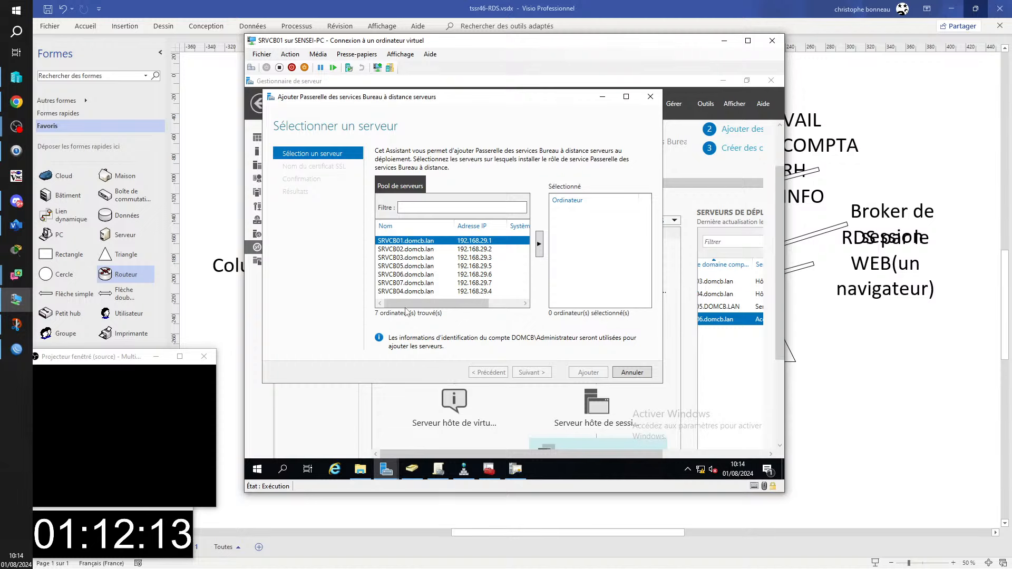
- Add SRVCB07 from the server pool as the RD Gateway server and continue
left_click(412, 285)
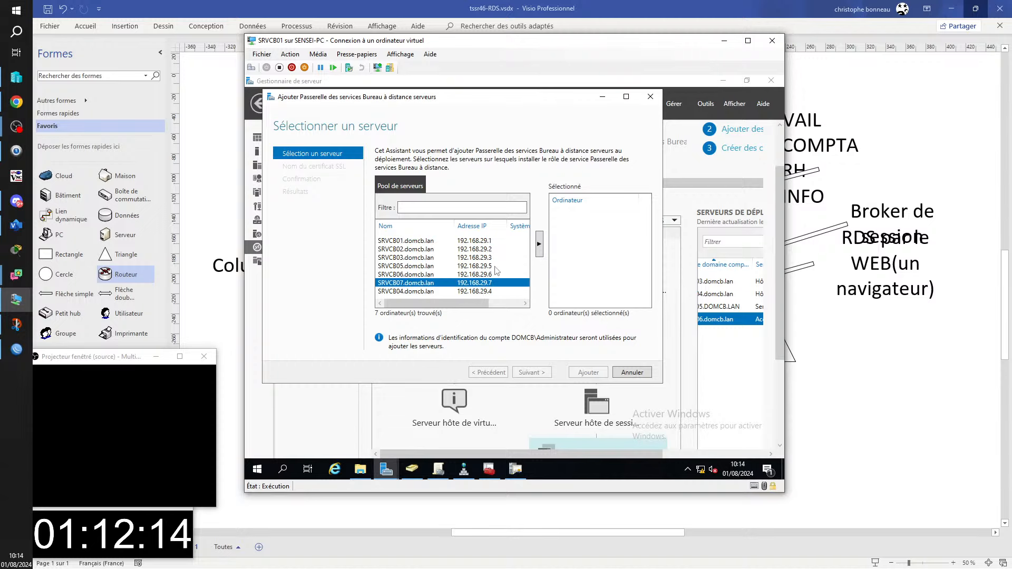
left_click(539, 244)
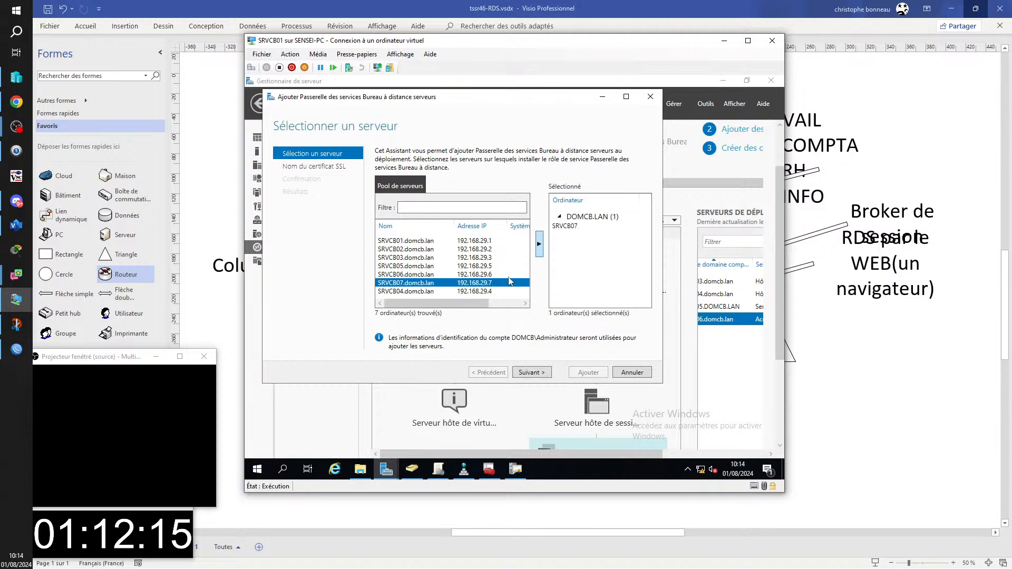
left_click(530, 372)
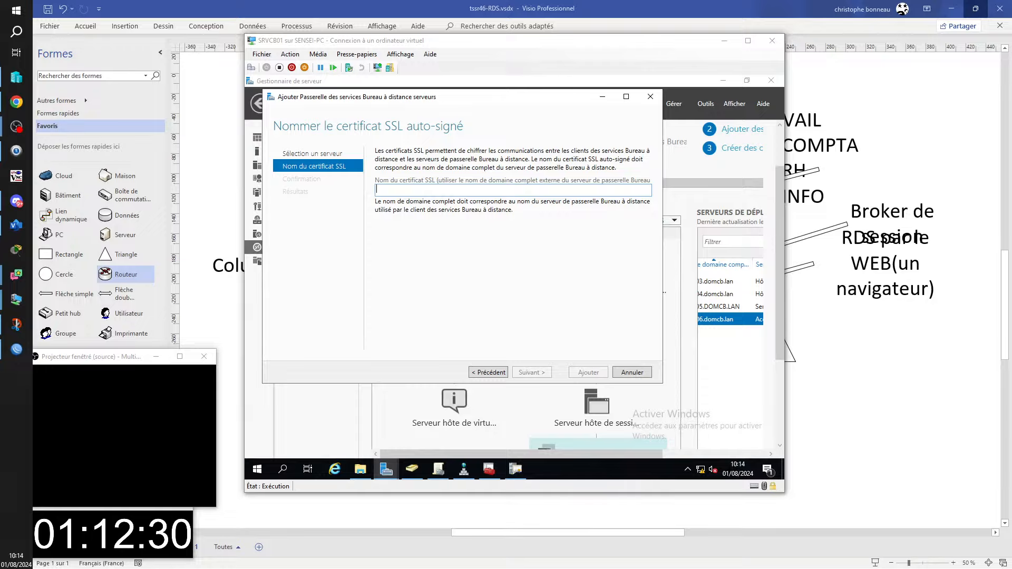
- In SRVER01's deployment, add SRVER07 from the server pool as the RD Gateway server
left_click_drag(1011, 34, 222, 5)
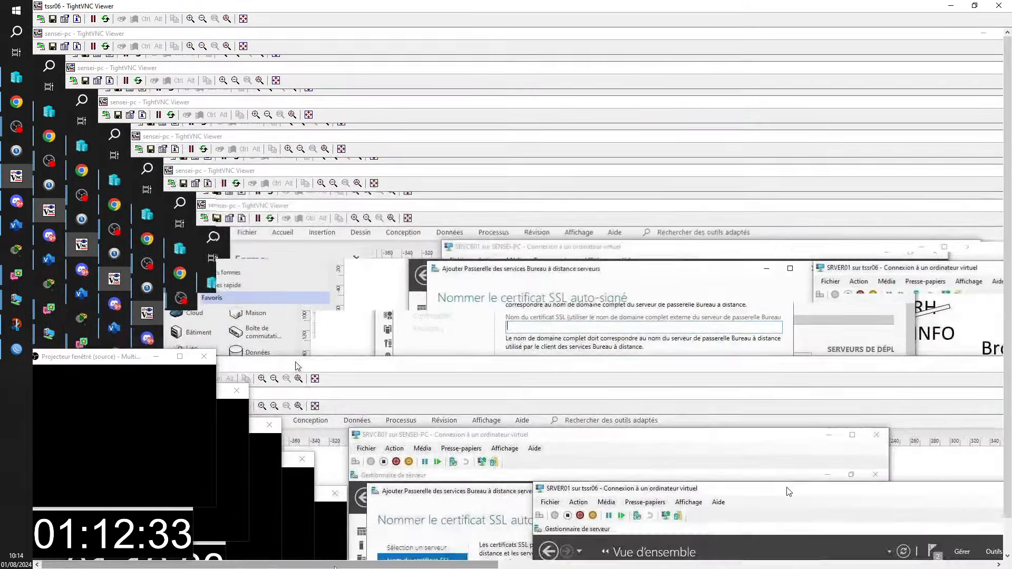
left_click_drag(353, 564, 935, 547)
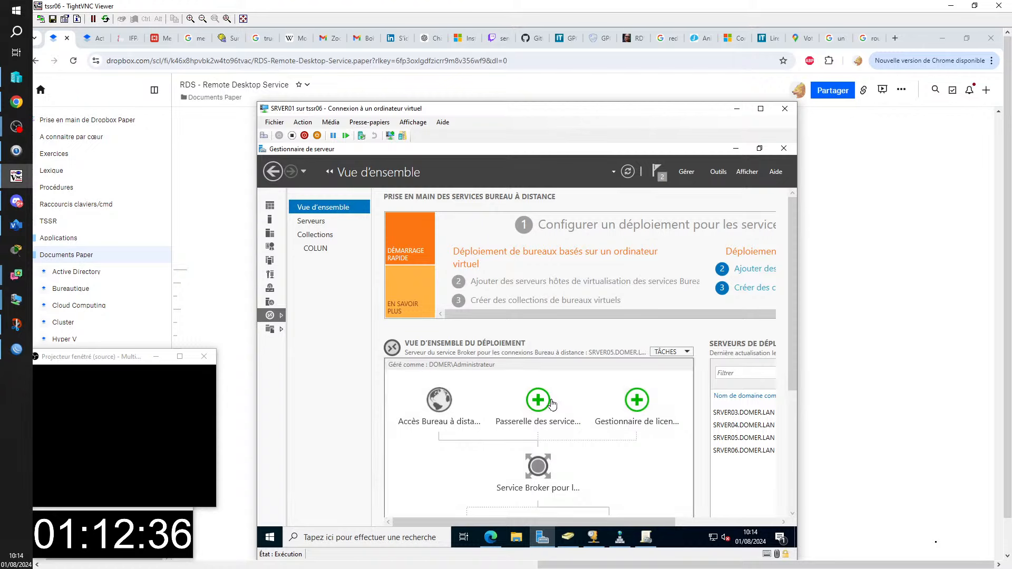
left_click(524, 415)
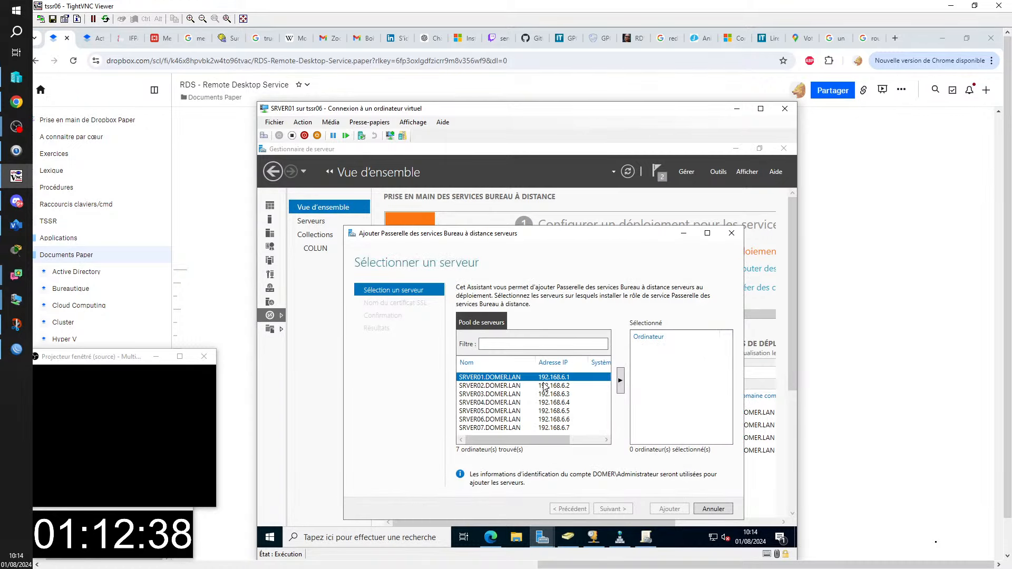
left_click(496, 428)
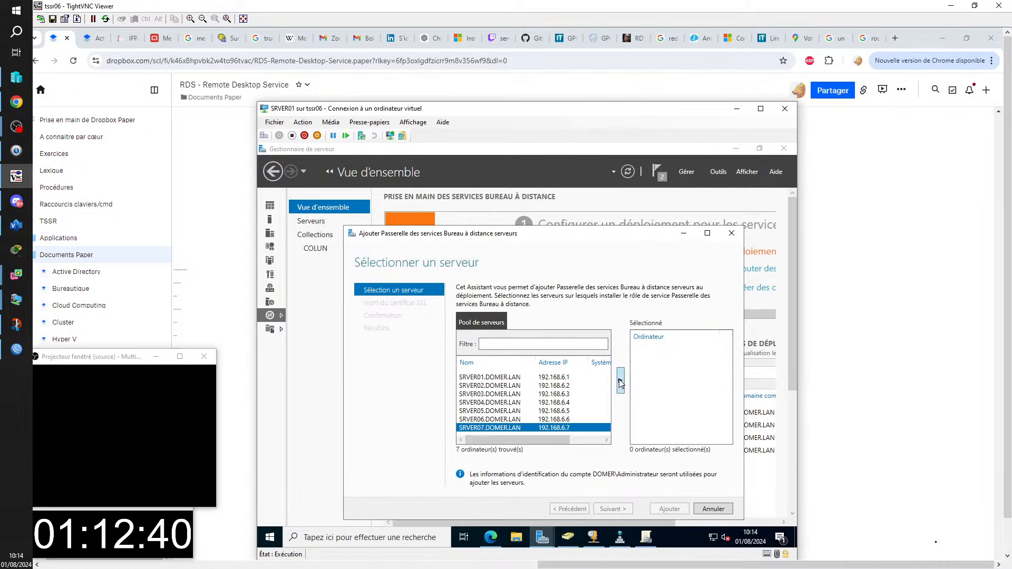
left_click(620, 383)
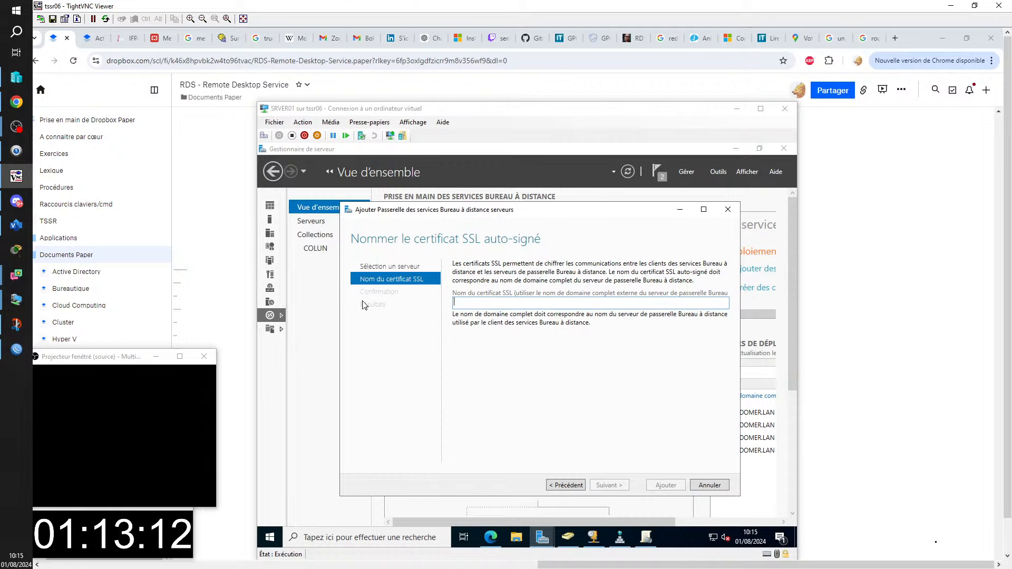
- Snip the certificate-naming dialog and enter rdsgw.domer.lan as the SSL certificate name
key("super+shift+s")
left_click_drag(336, 200, 737, 337)
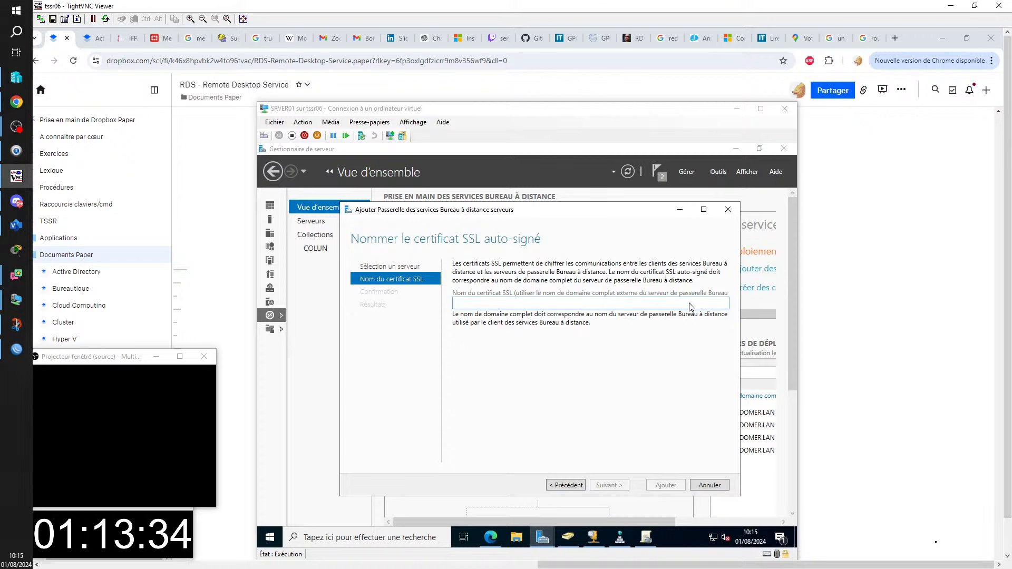
left_click(640, 308)
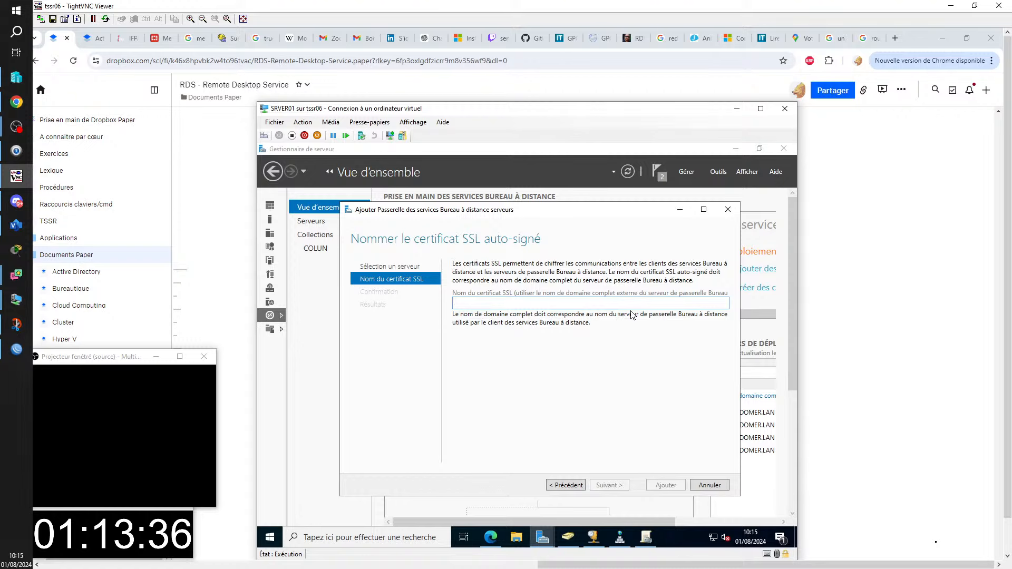
type("rdsgw.")
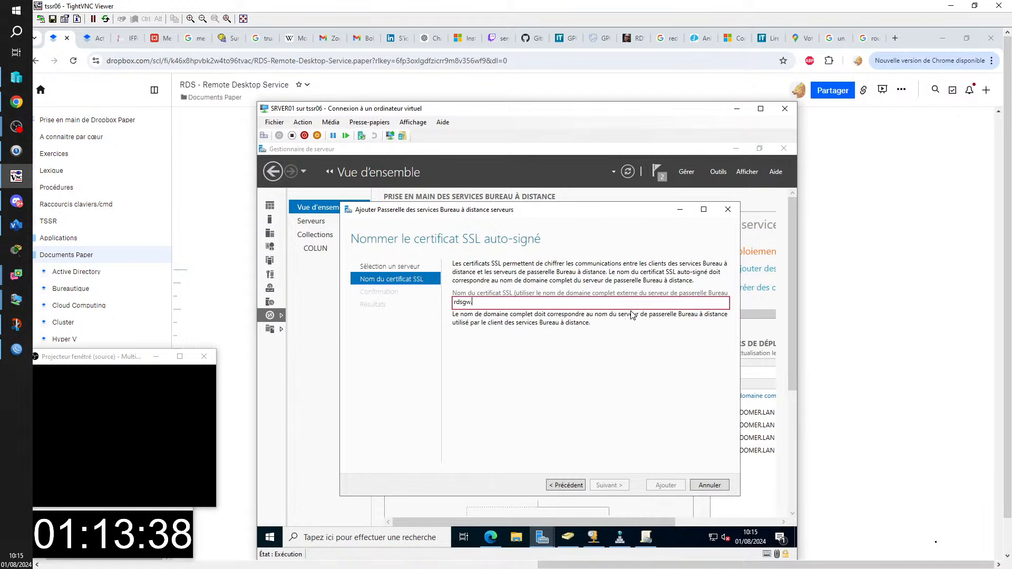
type("domer.lan")
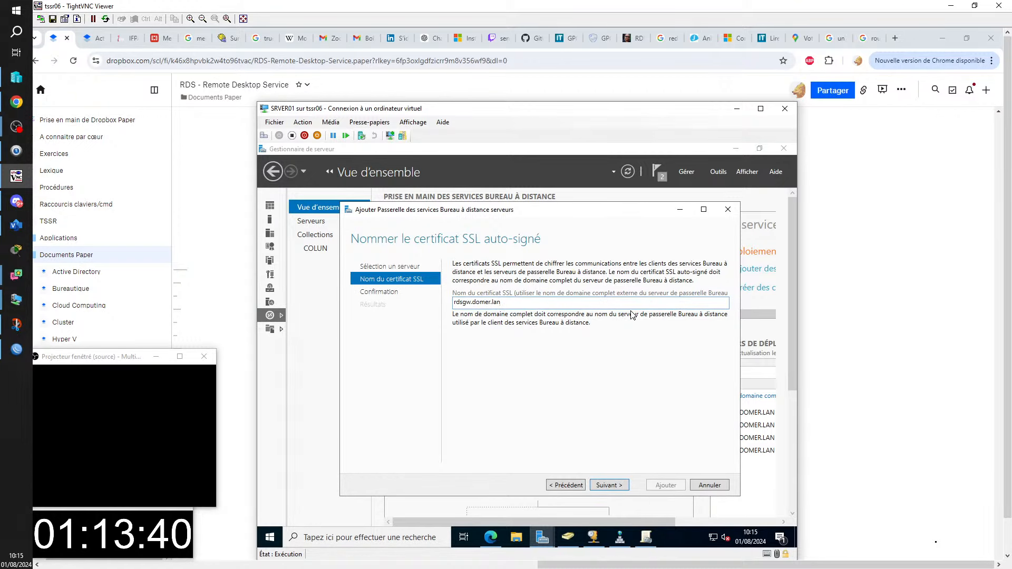
left_click(834, 290)
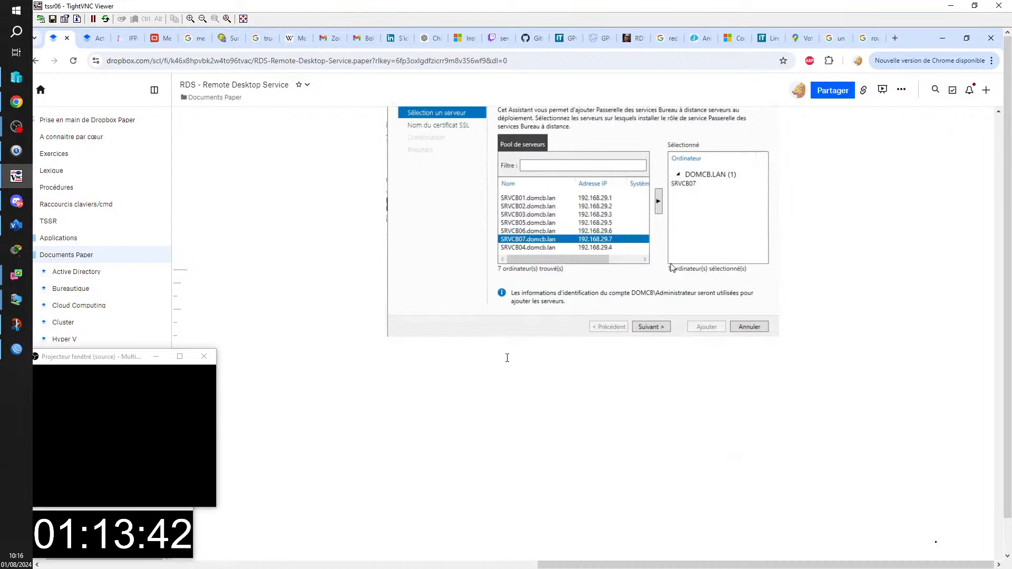
- Paste the dialog snip into the notes and write that the server creates its own self-signed certificate
key("ctrl+v")
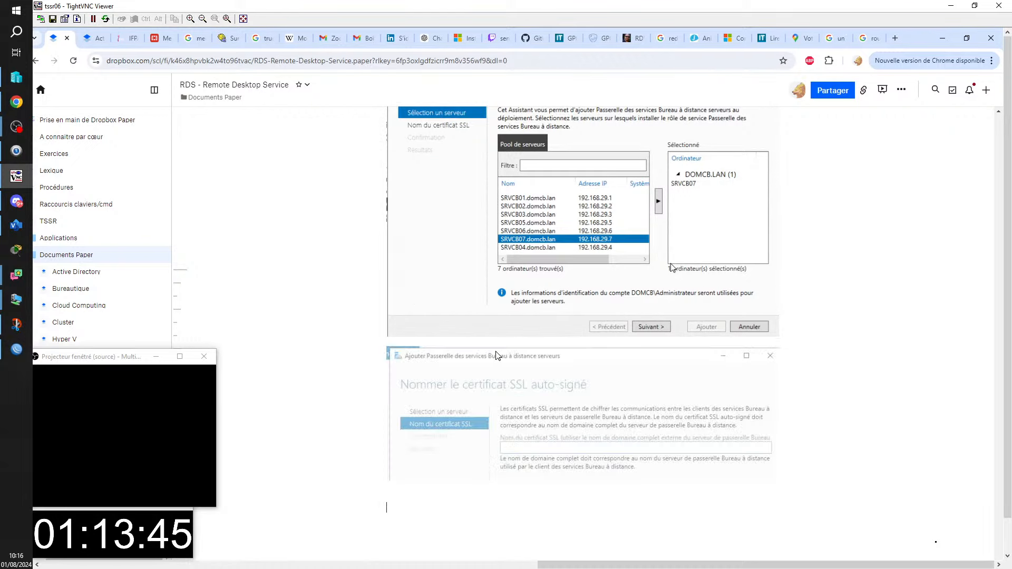
type("Le serveur v")
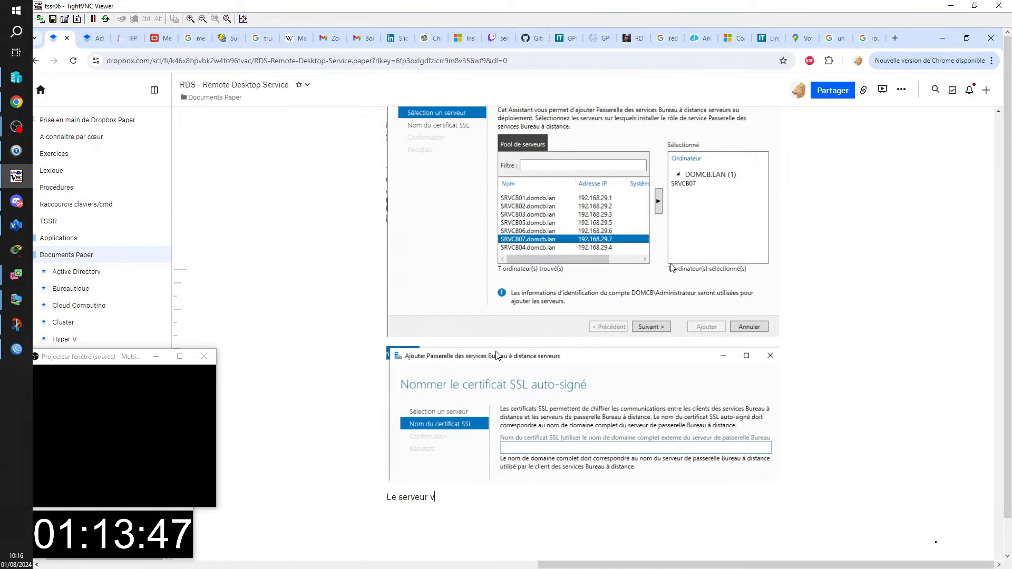
type("a créer un ")
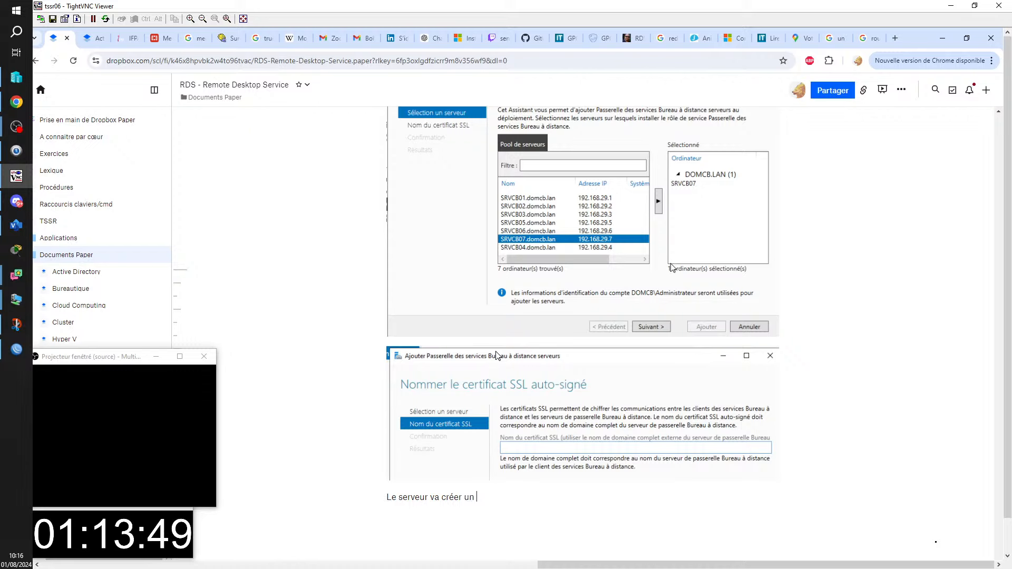
type("certificat a")
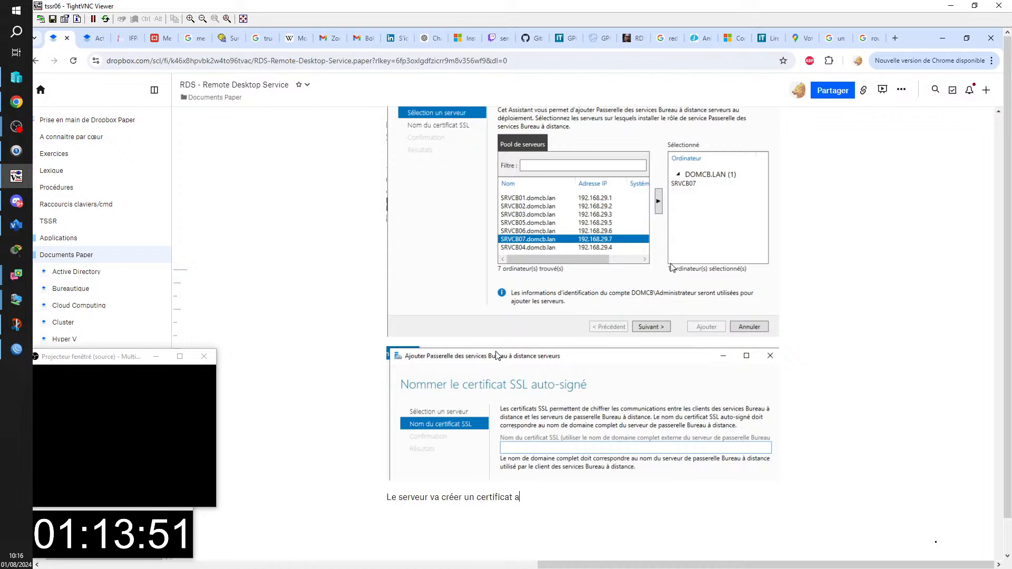
type("uto-signé t")
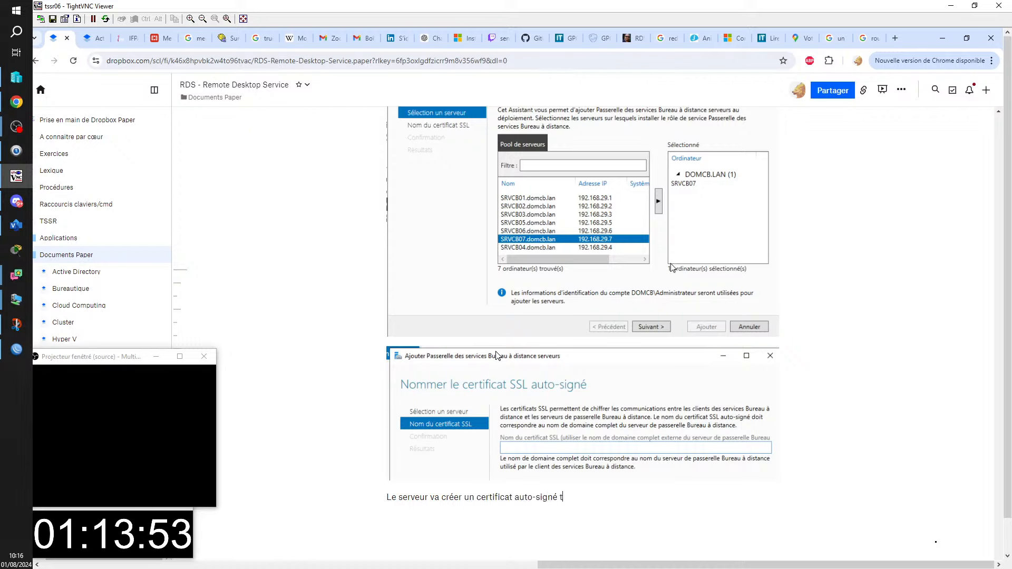
type("out seul, et on peut pas ")
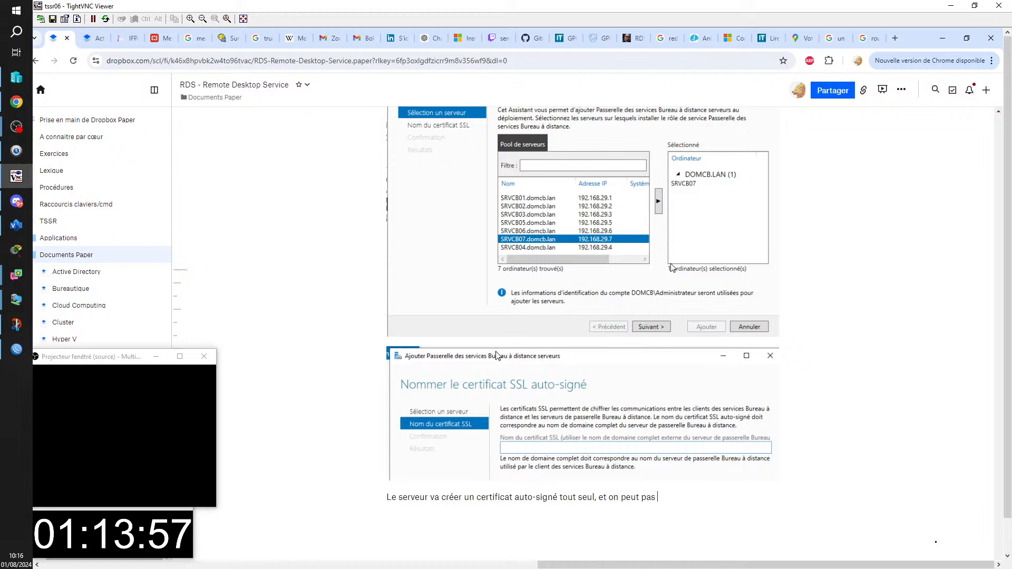
type("en selectionner un")
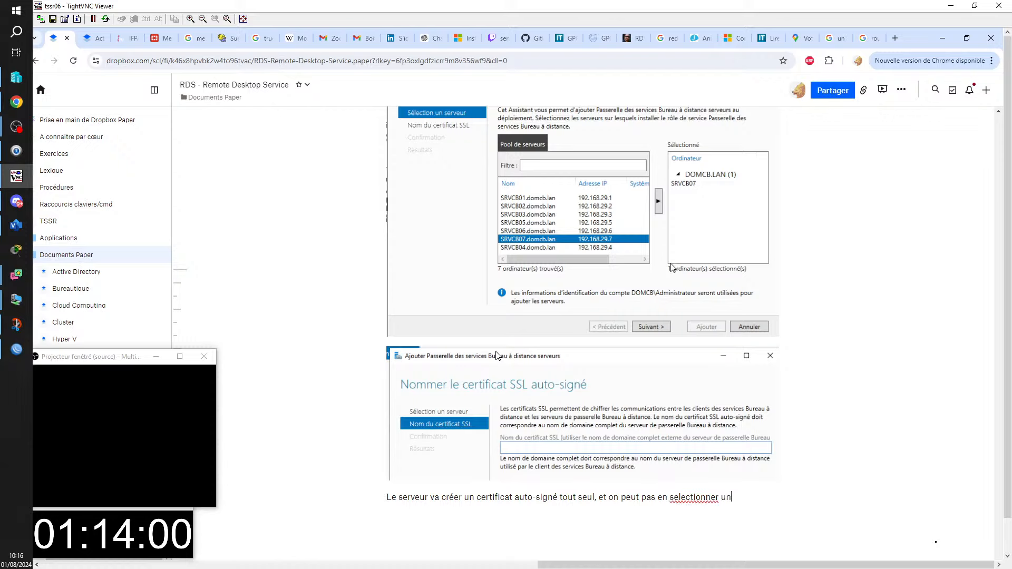
type(" existant,")
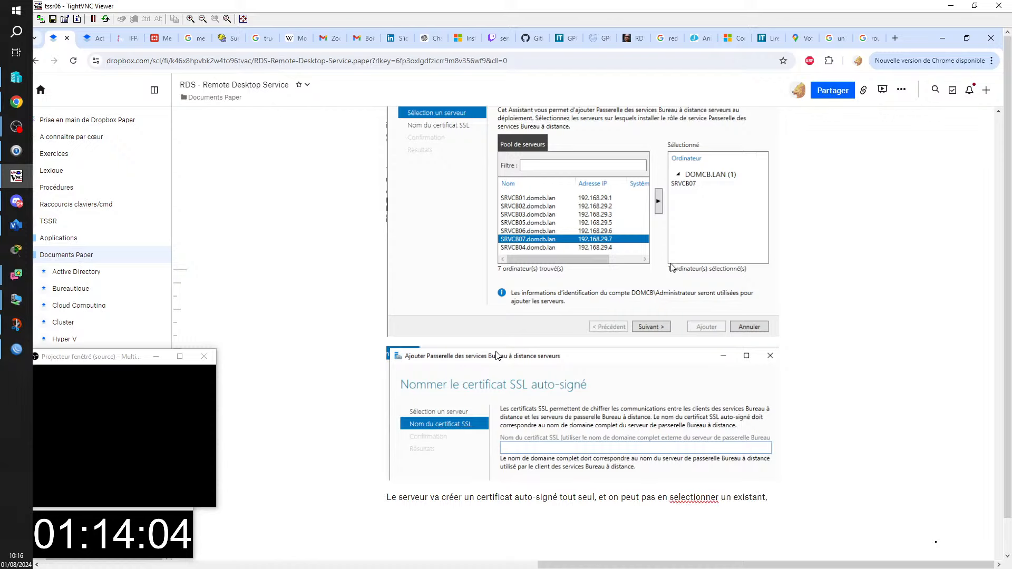
type(" :(")
key("Return")
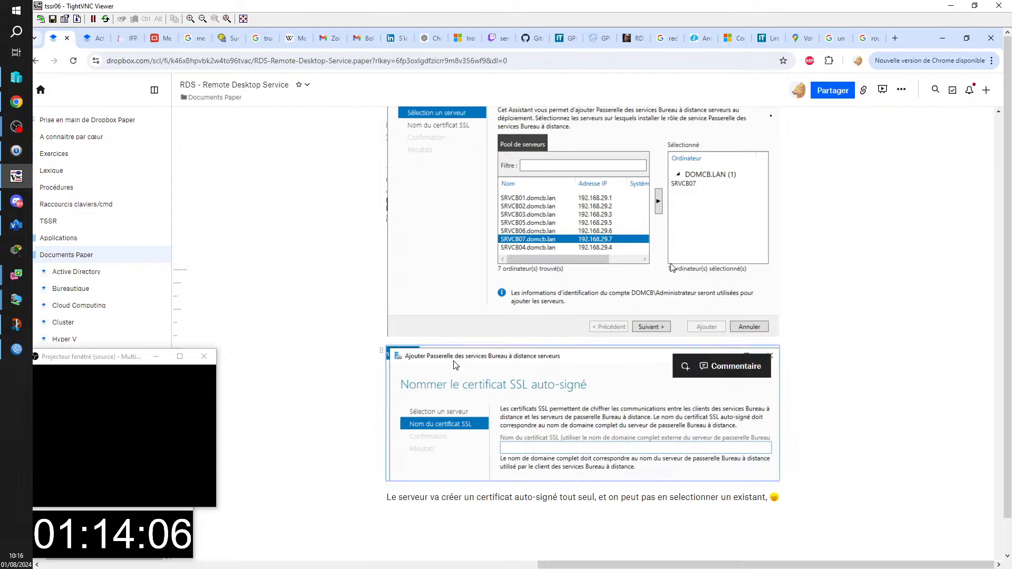
key("BackSpace")
key("BackSpace")
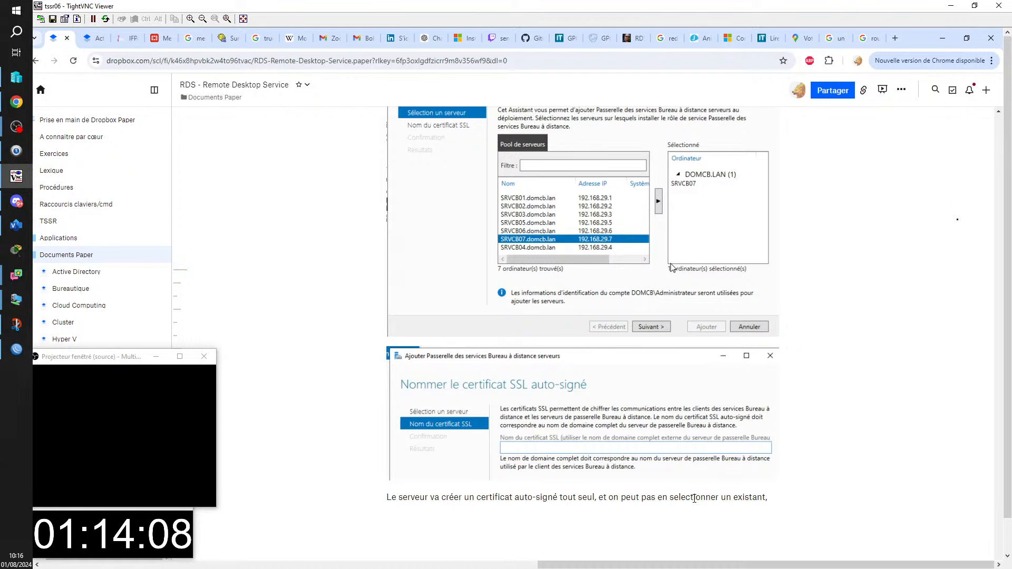
- Correct 'selectionner' to 'sélectionner' using the spelling suggestion, then return to the SRVER01 VM
right_click(694, 498)
left_click(722, 295)
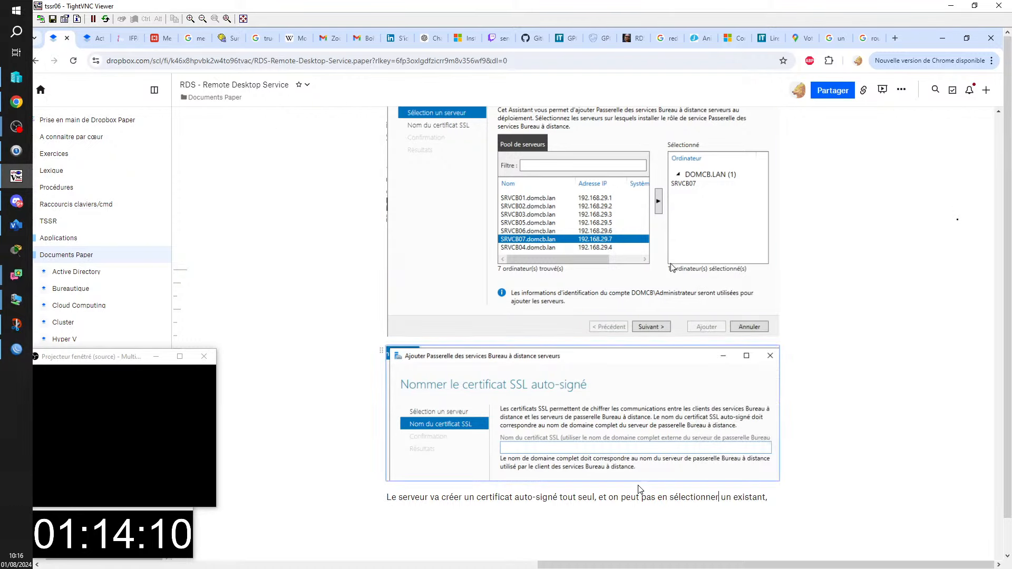
scroll(638, 489, "down", 3)
mouse_move(17, 176)
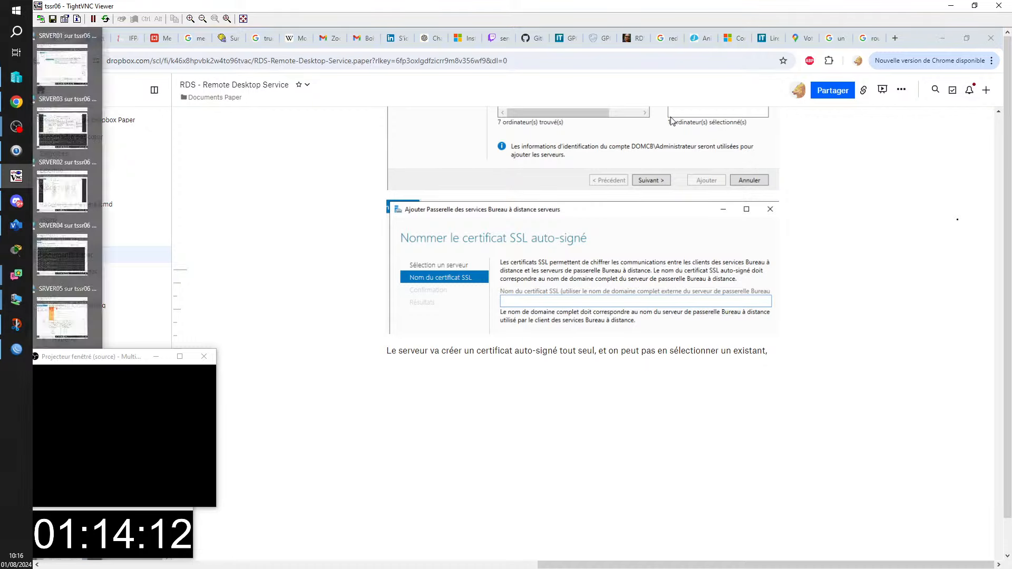
left_click(62, 64)
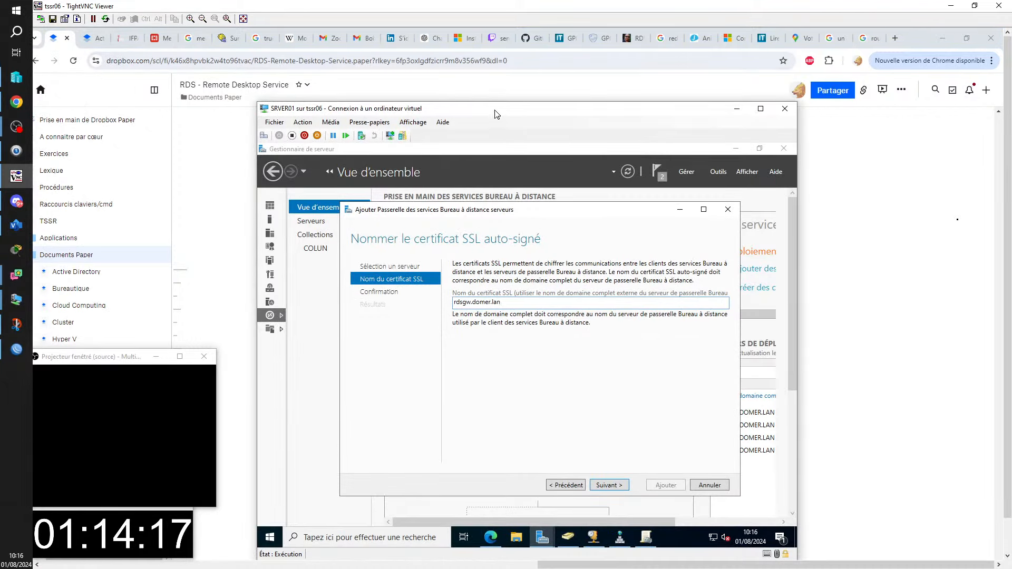
- Advance the wizard to the Confirmer les sélections page and snip it
left_click_drag(495, 110, 494, 100)
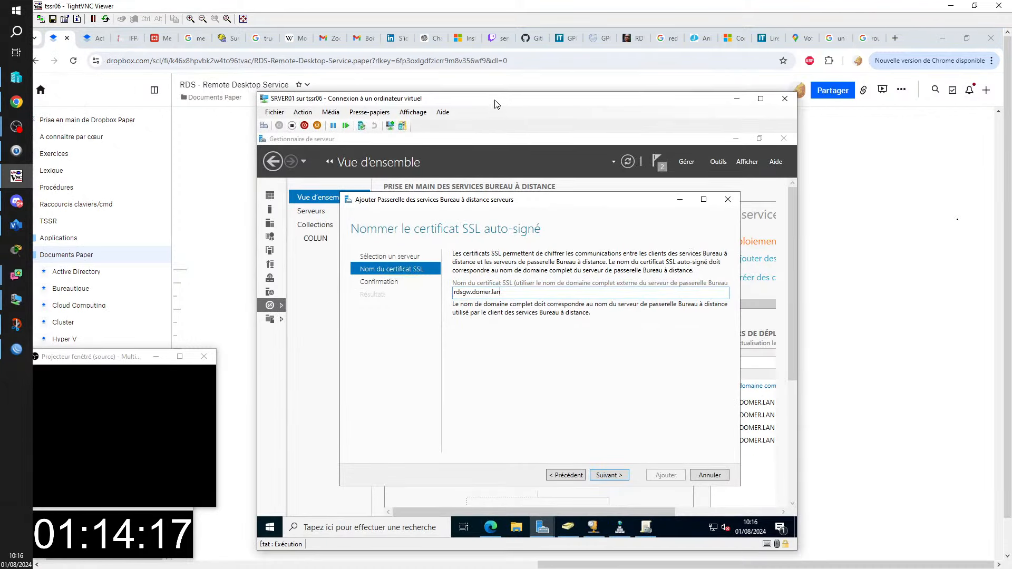
left_click(610, 475)
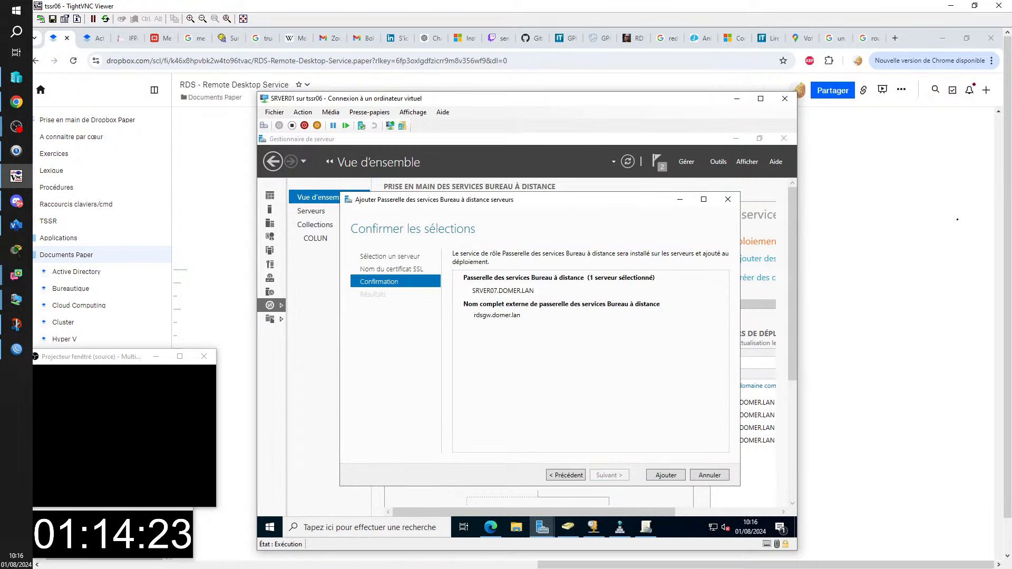
key("super+shift+s")
mouse_move(346, 211)
left_mouse_down()
mouse_move(651, 343)
mouse_move(749, 343)
left_mouse_up()
- Start the RD Gateway role installation on SRVER07 and glance at the course notes
left_click(666, 475)
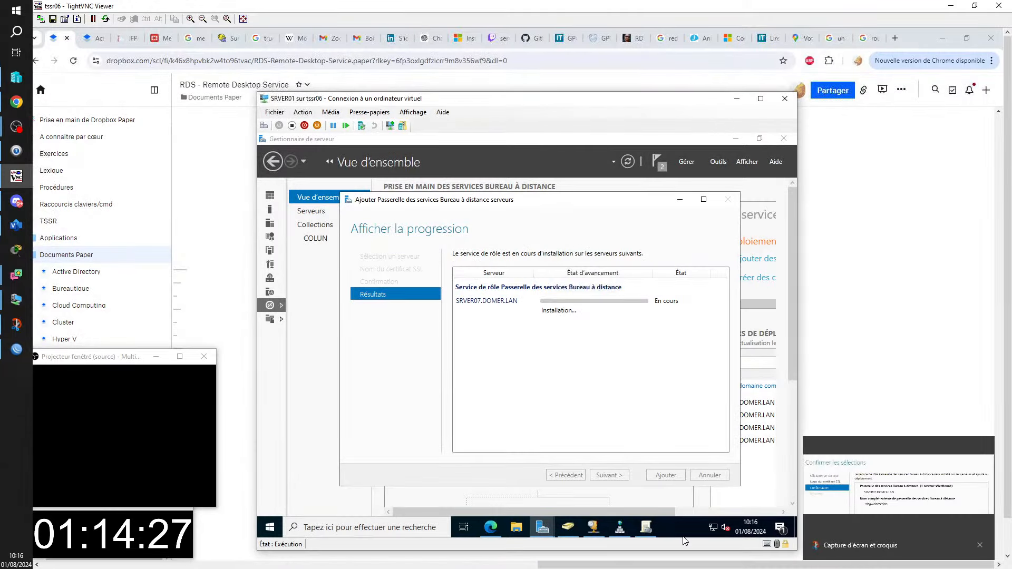
key("alt+Tab")
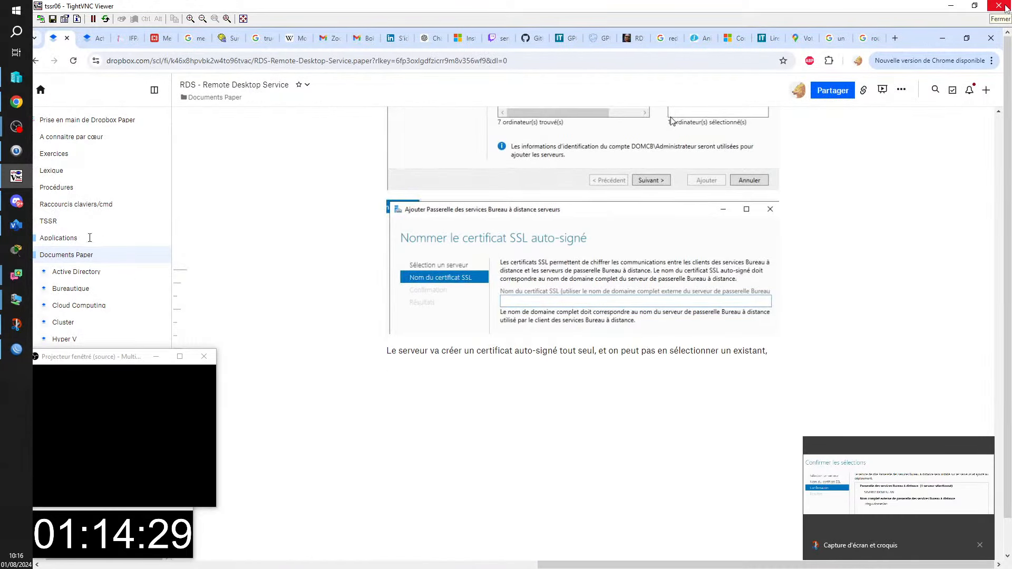
key("alt+Tab")
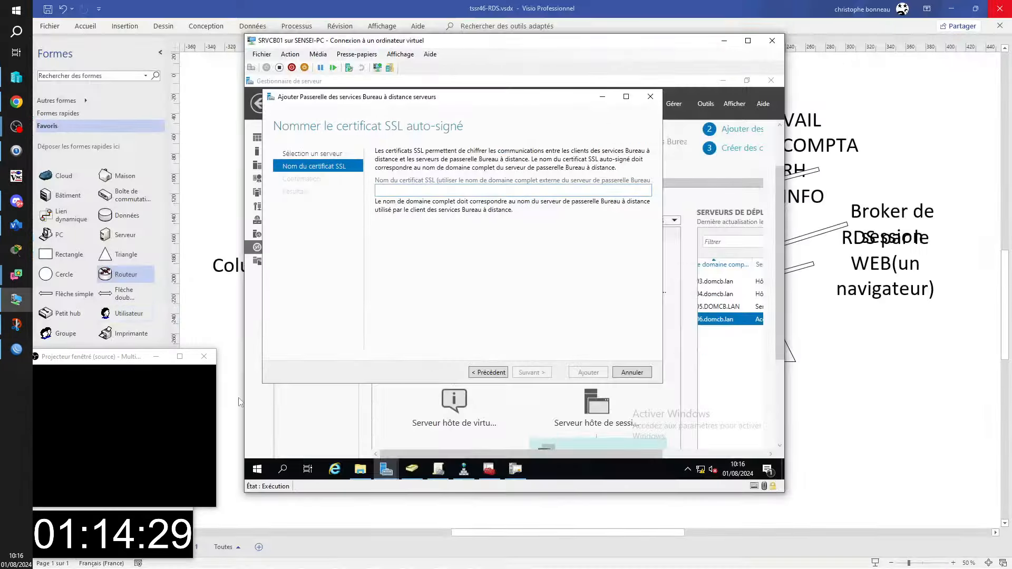
- Name the gateway certificate rdsgw.domcb.fr and start installing the role on SRVCB07
left_click(407, 192)
type("r")
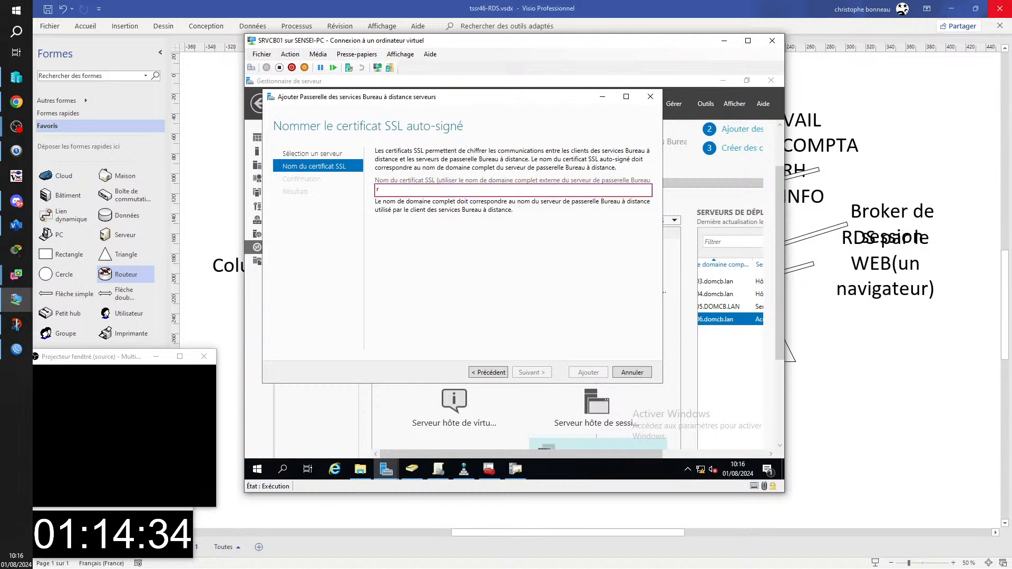
type("dsgw.d")
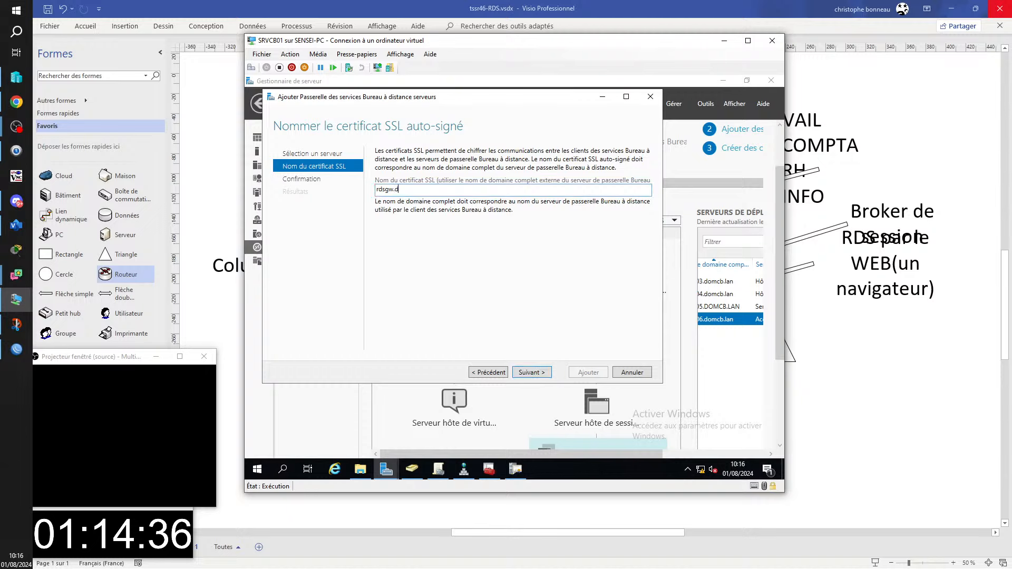
type("omcb.fr")
key("Return")
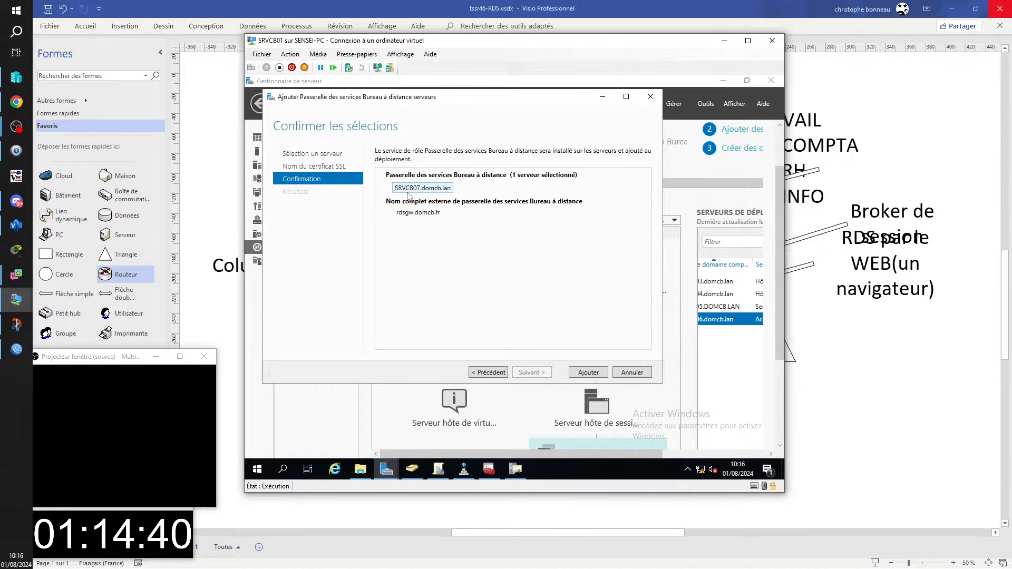
left_click(589, 372)
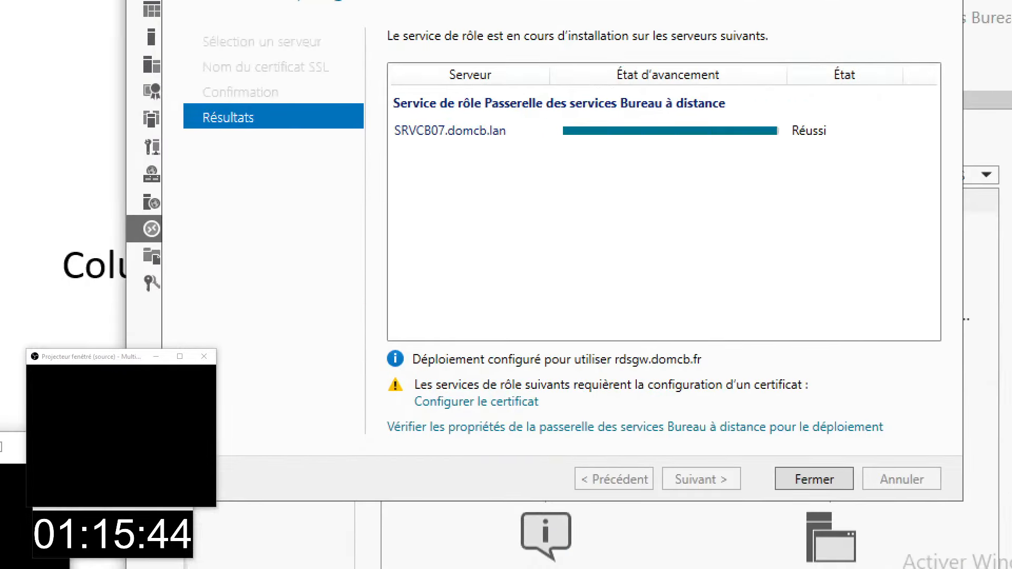
- Wait for SRVCB07 to show Réussi and highlight the certificate configuration warning
mouse_move(357, 361)
left_mouse_down()
mouse_move(718, 420)
mouse_move(829, 416)
left_mouse_up()
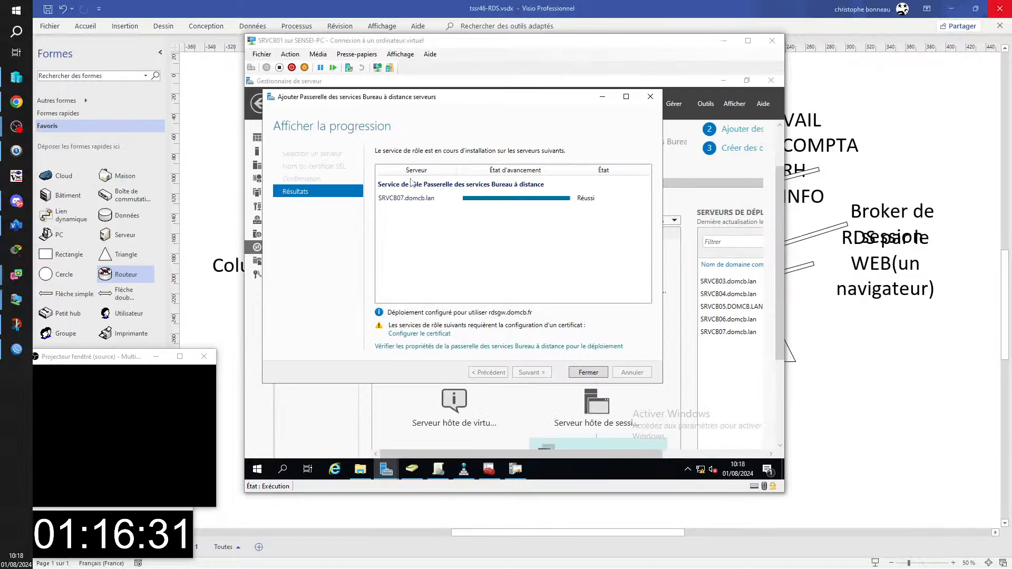
- Open the certificate configuration, cancel the deployment properties, and close the finished wizard
left_click(422, 334)
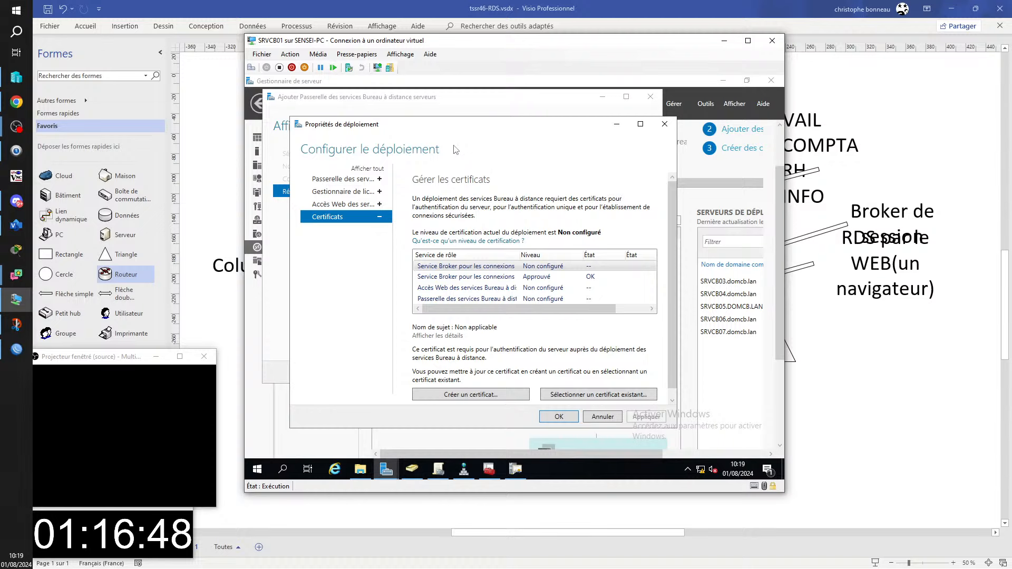
left_click(608, 420)
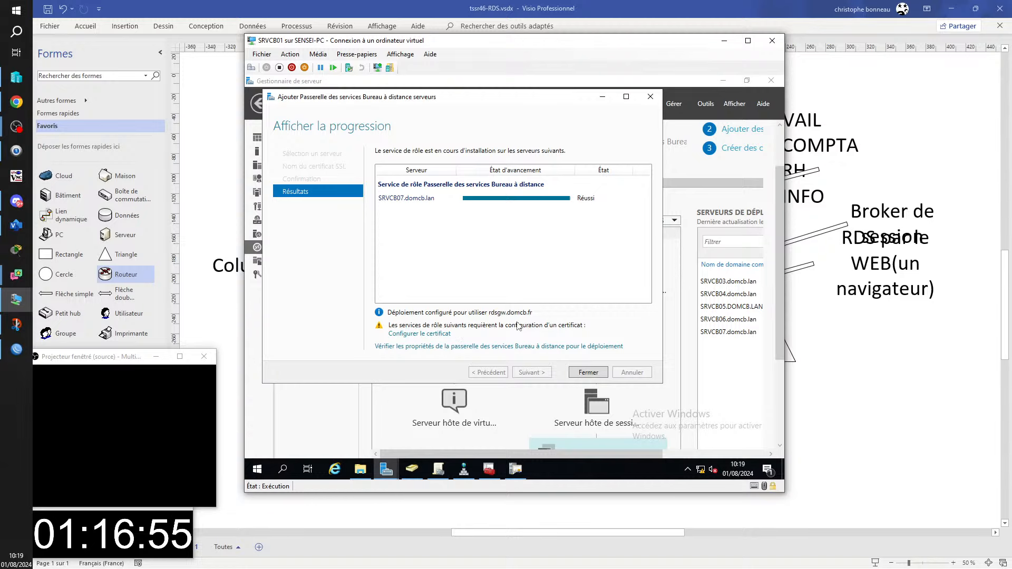
left_click(601, 374)
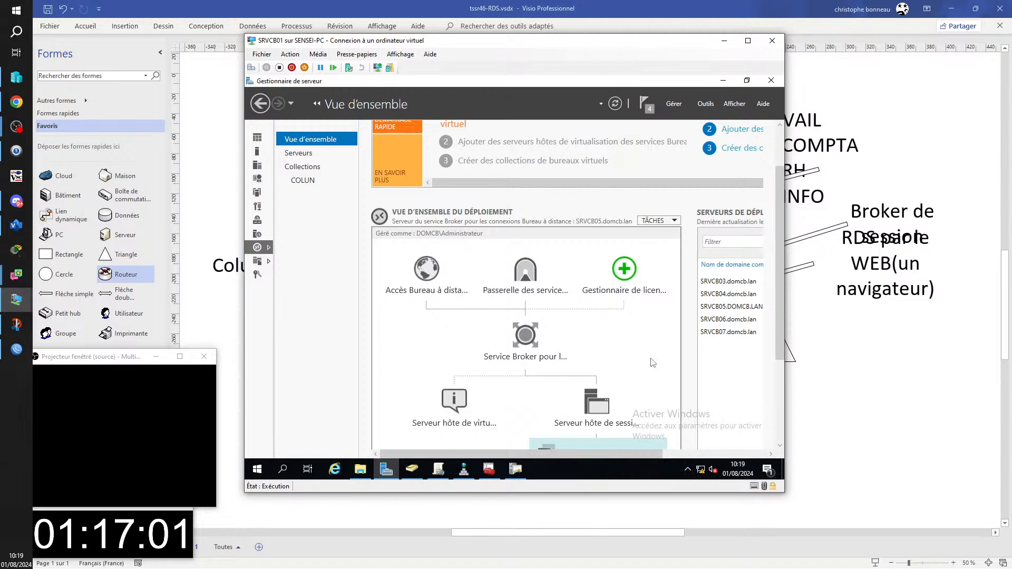
- Open the deployment properties on Certificats, select the RD Gateway entry, and maximize the window
left_click(674, 221)
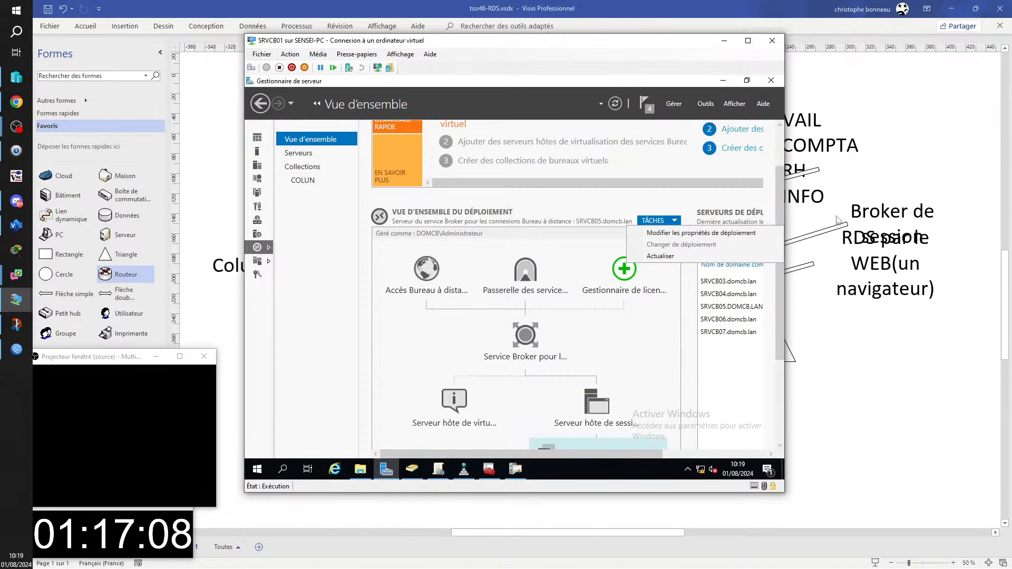
left_click(726, 233)
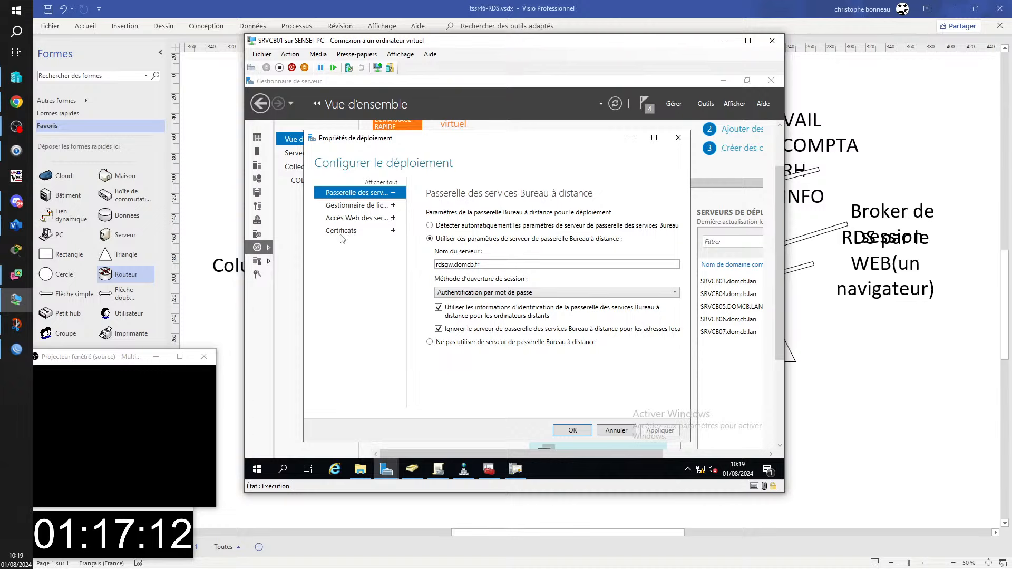
left_click(341, 233)
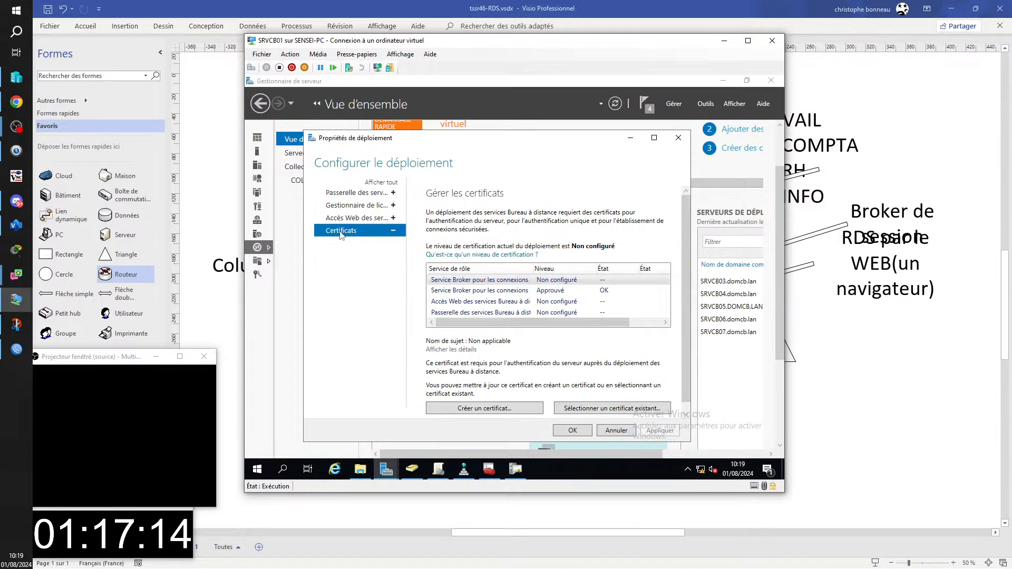
left_click_drag(533, 268, 592, 257)
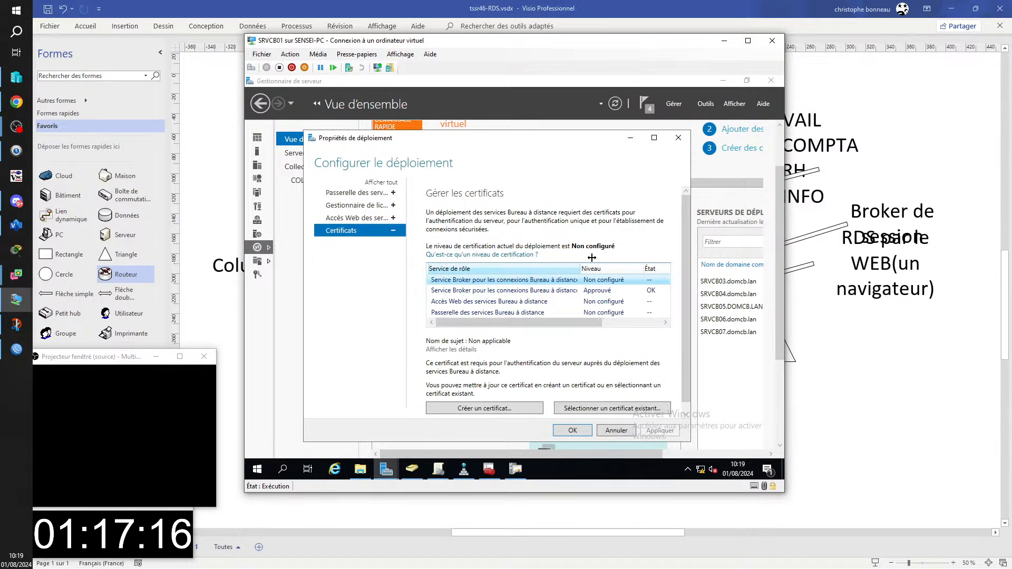
left_click(494, 314)
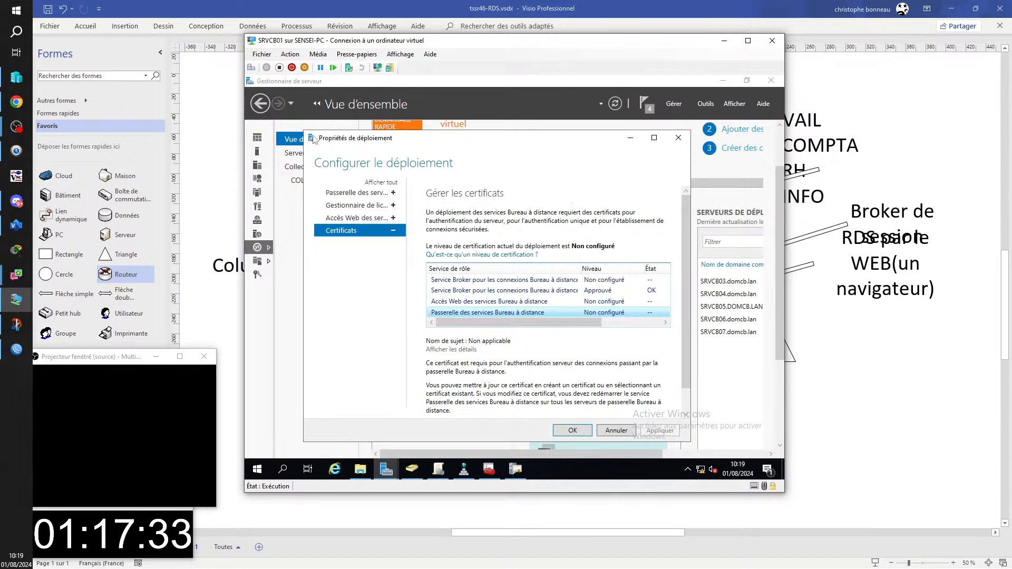
left_click(654, 138)
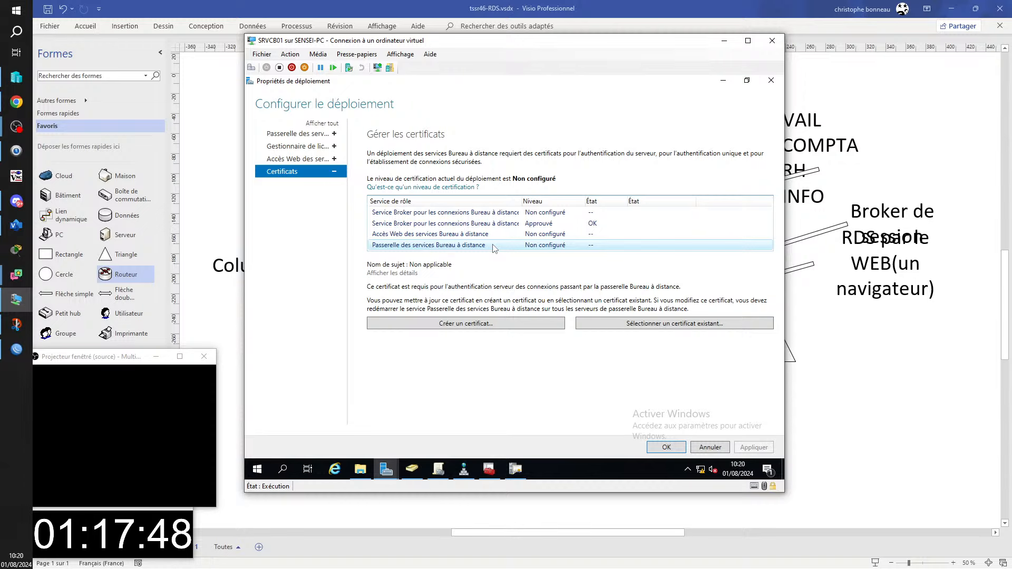
- Choose an existing certificate and browse to \\srvcb02\PROFILS\rdsgw.pfx
left_click(658, 328)
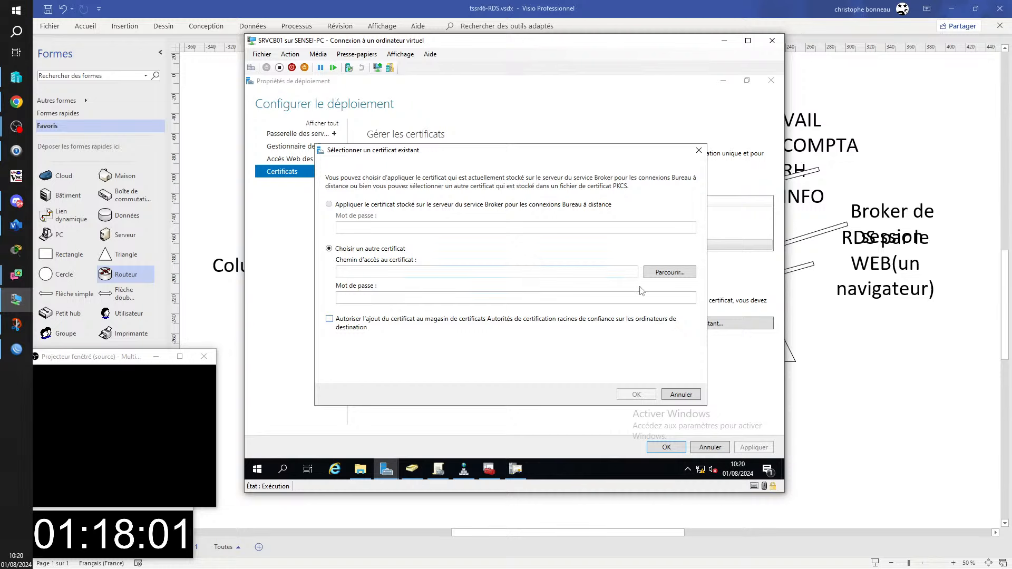
left_click(666, 275)
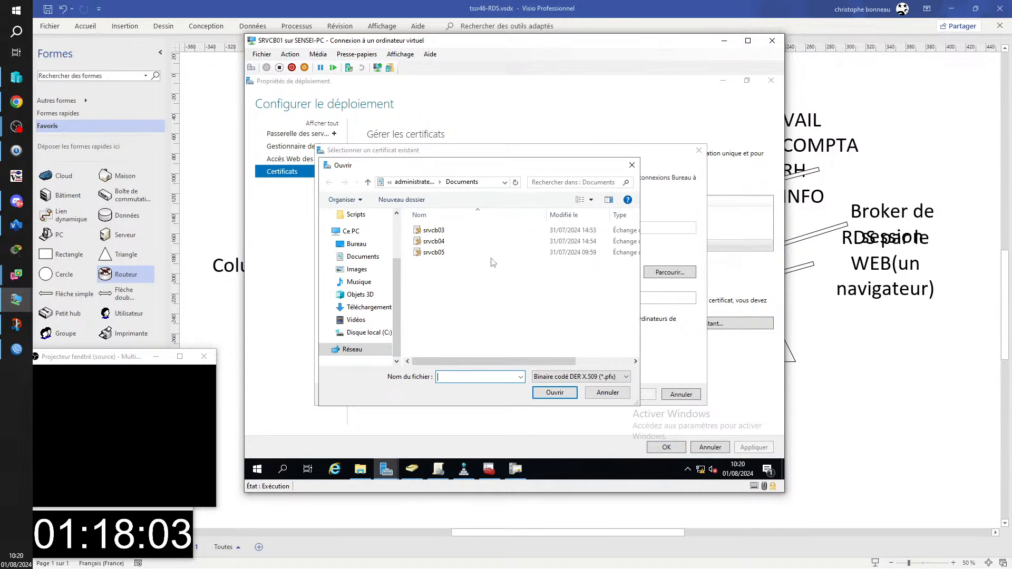
left_click(486, 183)
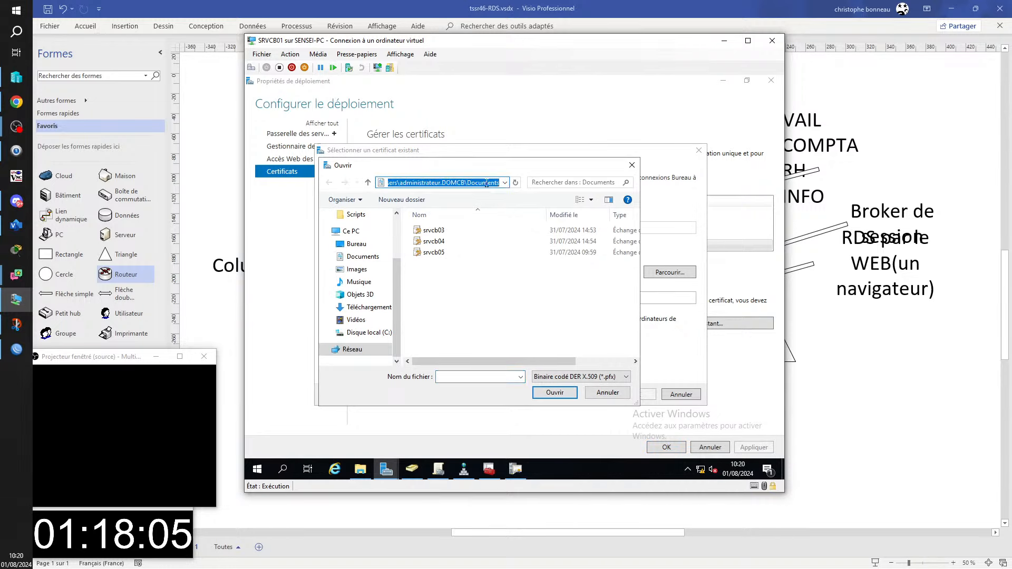
type("\\\\srvcb")
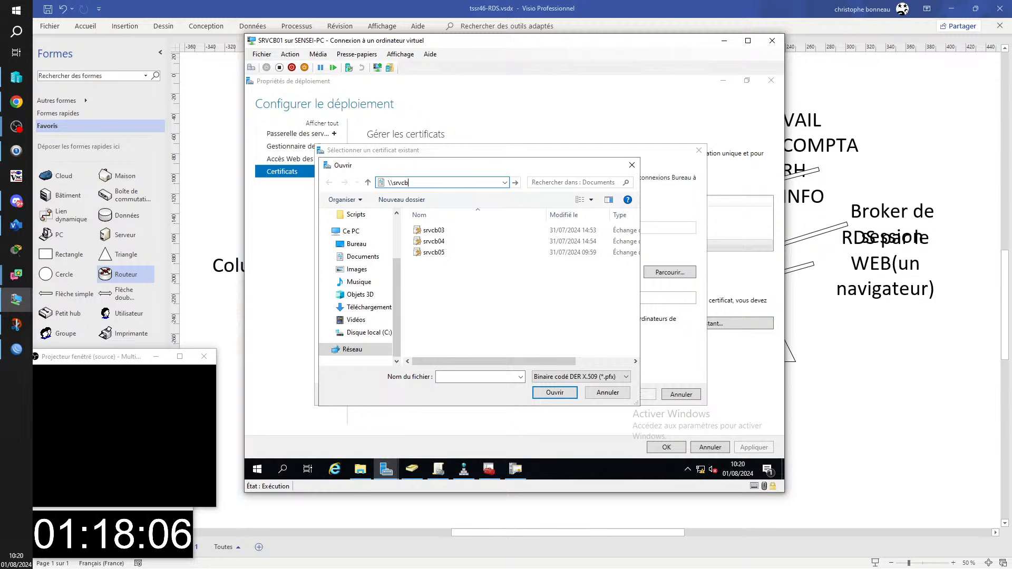
type("02")
key("Return")
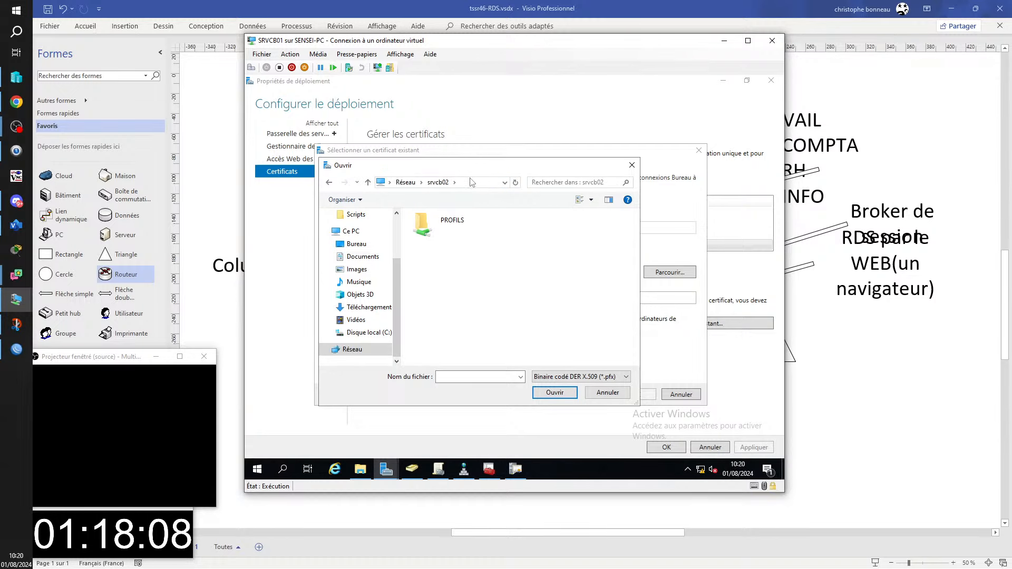
double_click(454, 222)
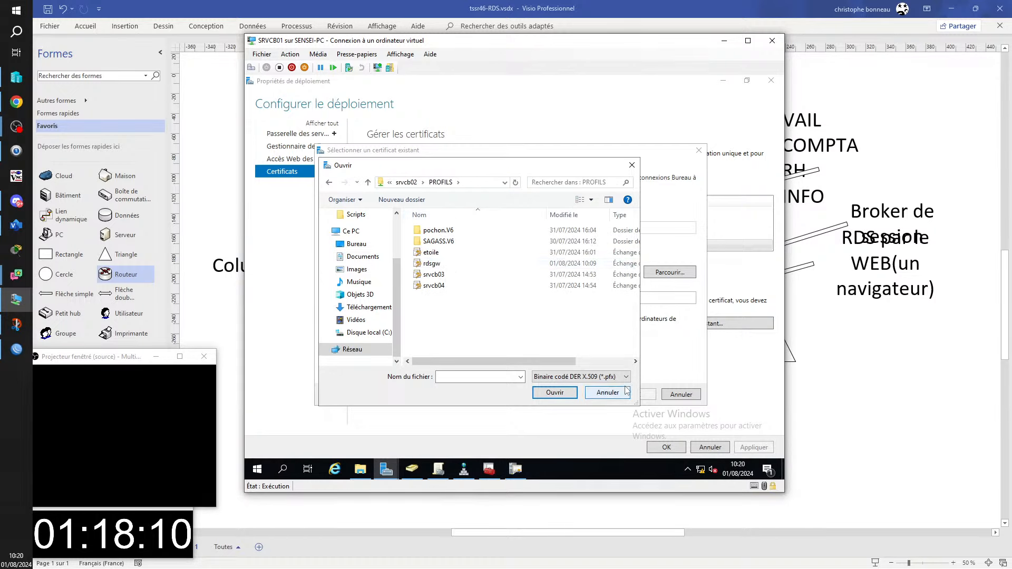
left_click(435, 264)
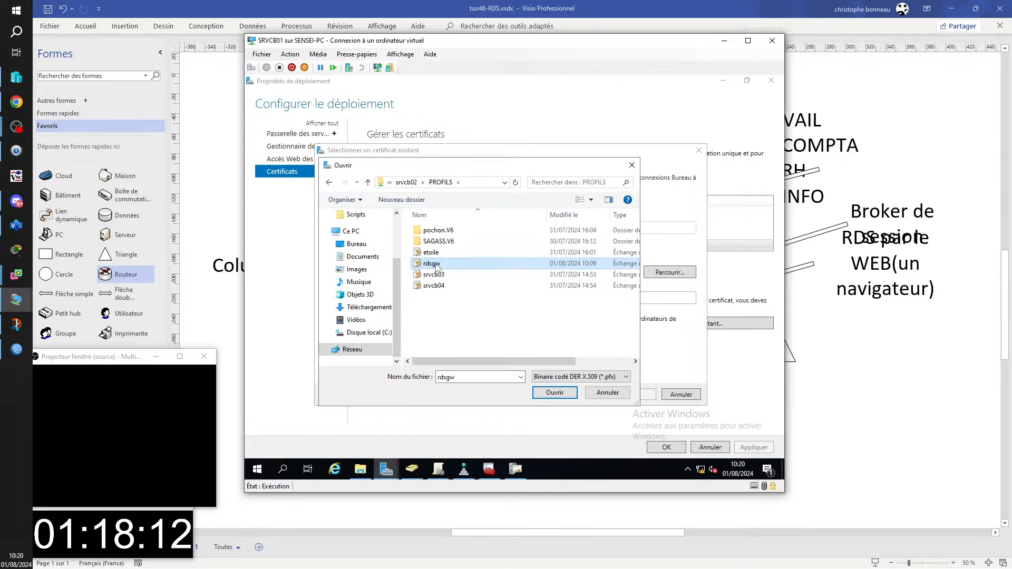
double_click(436, 264)
- Enter the certificate password, allow trusted root storage, and try applying; dismiss the incorrect-password error
left_click(388, 293)
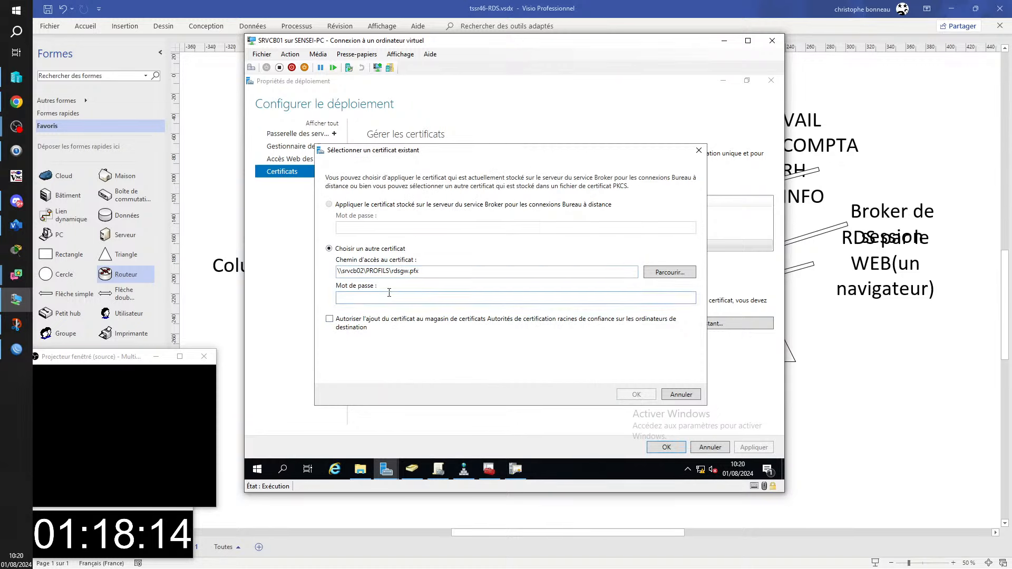
type("•••")
key("BackSpace")
key("BackSpace")
key("BackSpace")
type("•••••")
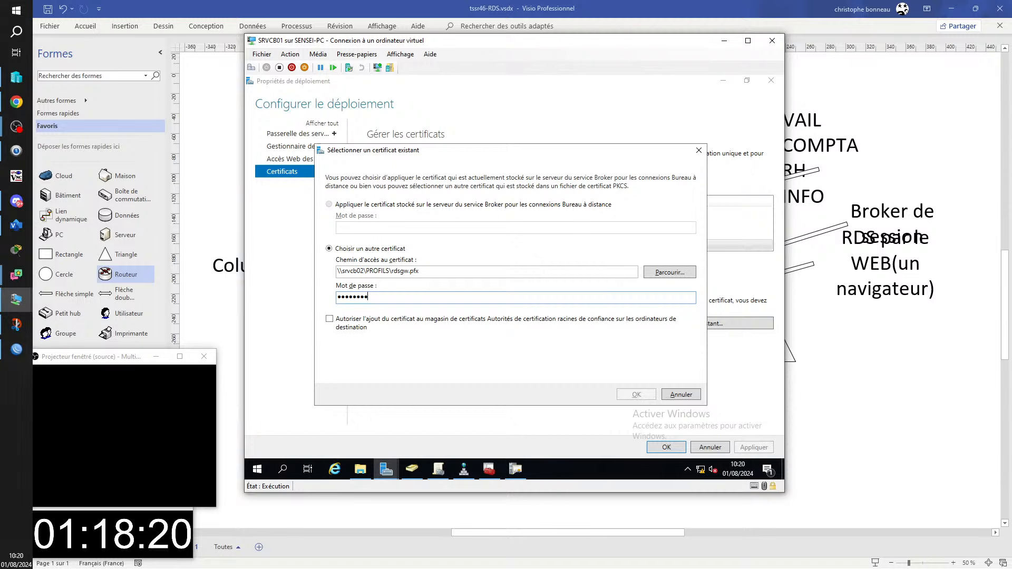
key("Tab")
key("space")
key("Return")
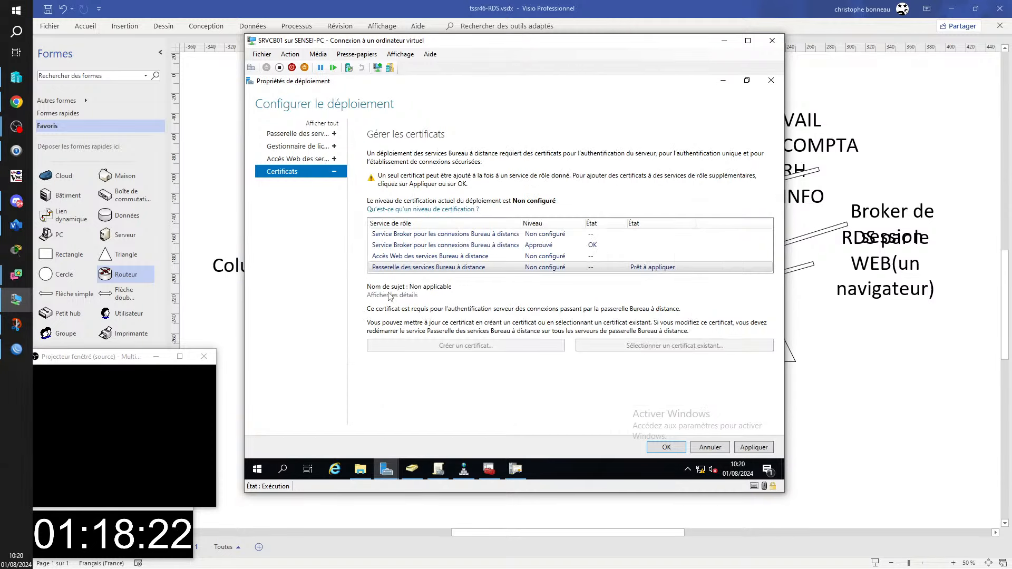
left_click(750, 451)
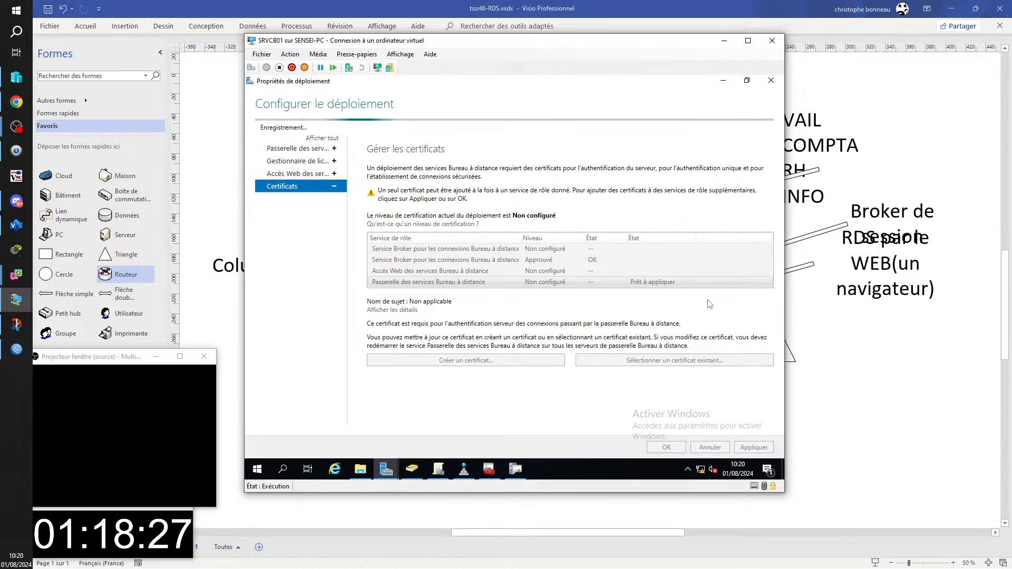
left_click(571, 306)
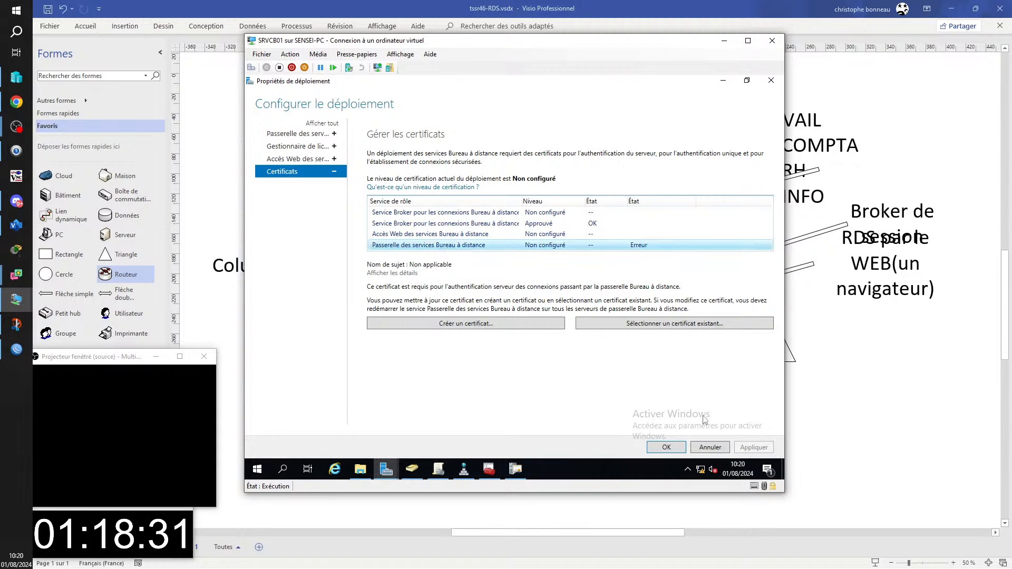
- Reselect rdsgw.pfx, re-enter the password, and allow adding it to trusted root authorities
left_click(683, 325)
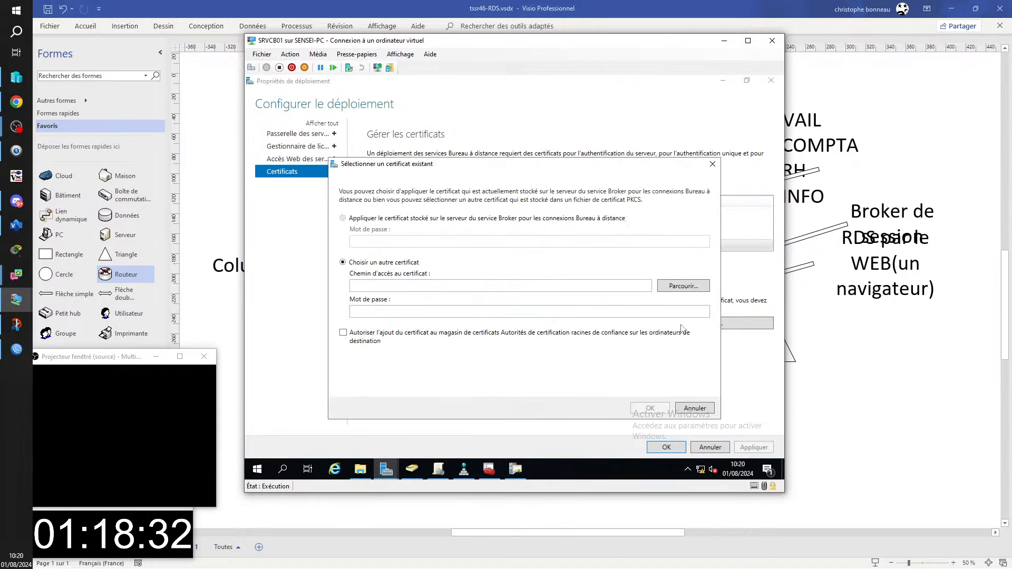
left_click(680, 285)
double_click(444, 277)
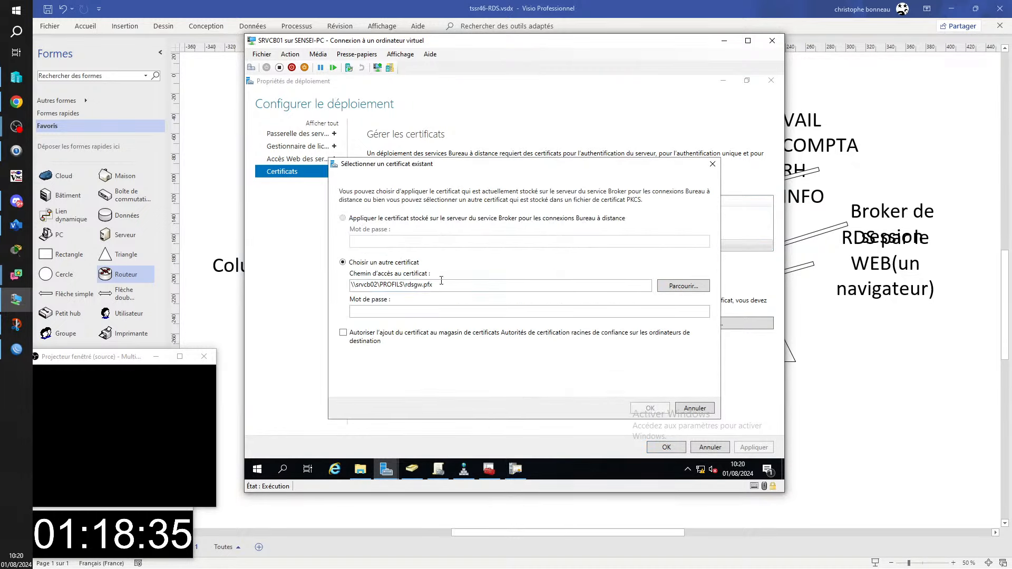
left_click(425, 315)
type("••")
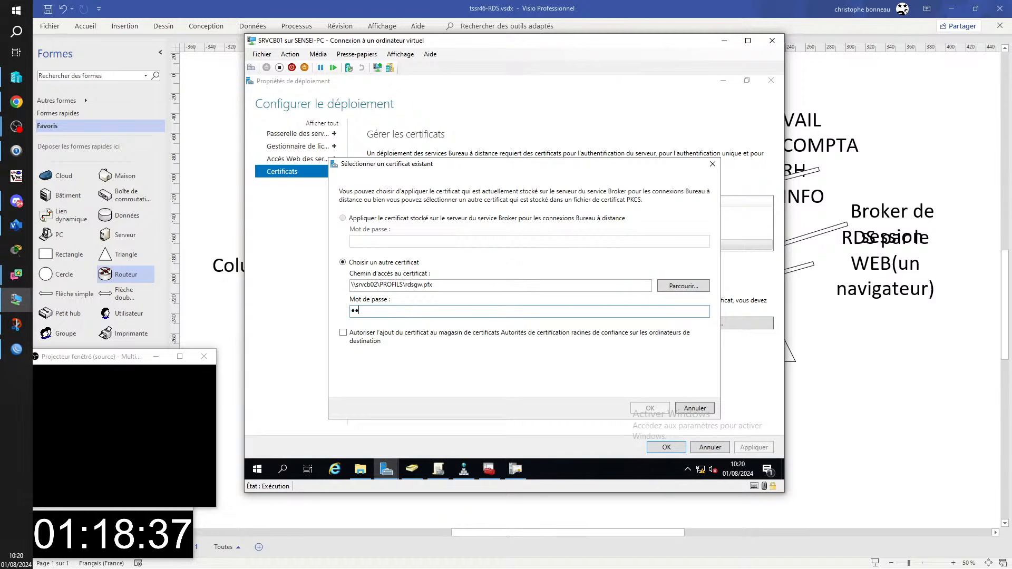
key("Tab")
key("space")
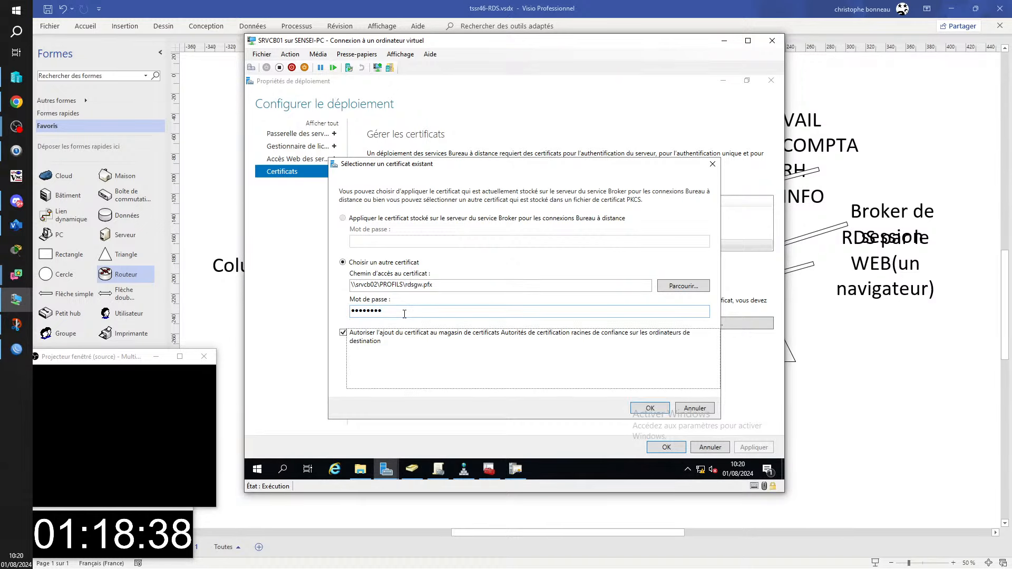
key("Return")
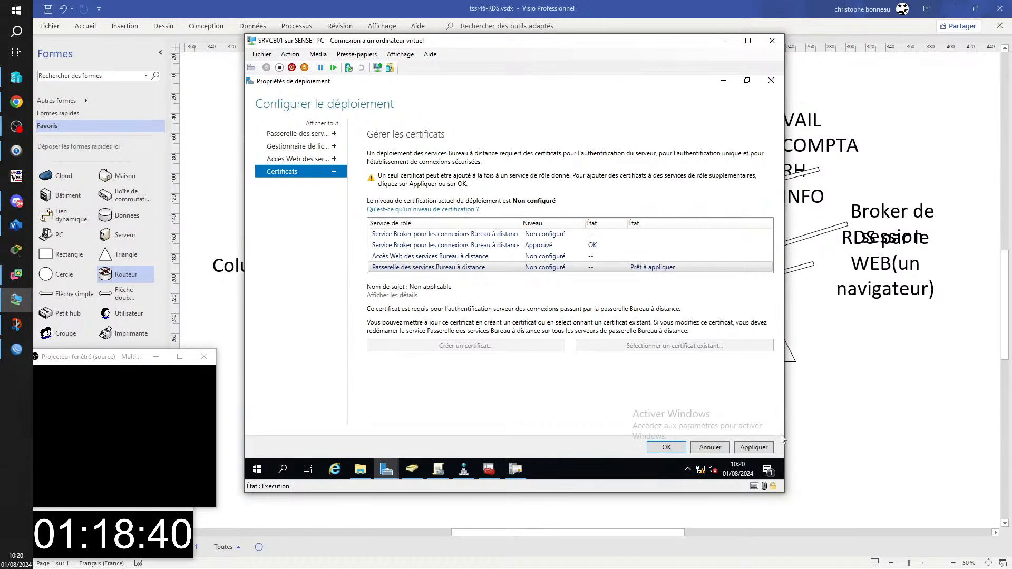
- Apply the rdsgw.pfx gateway certificate, review its details, and close the deployment properties
left_click(758, 448)
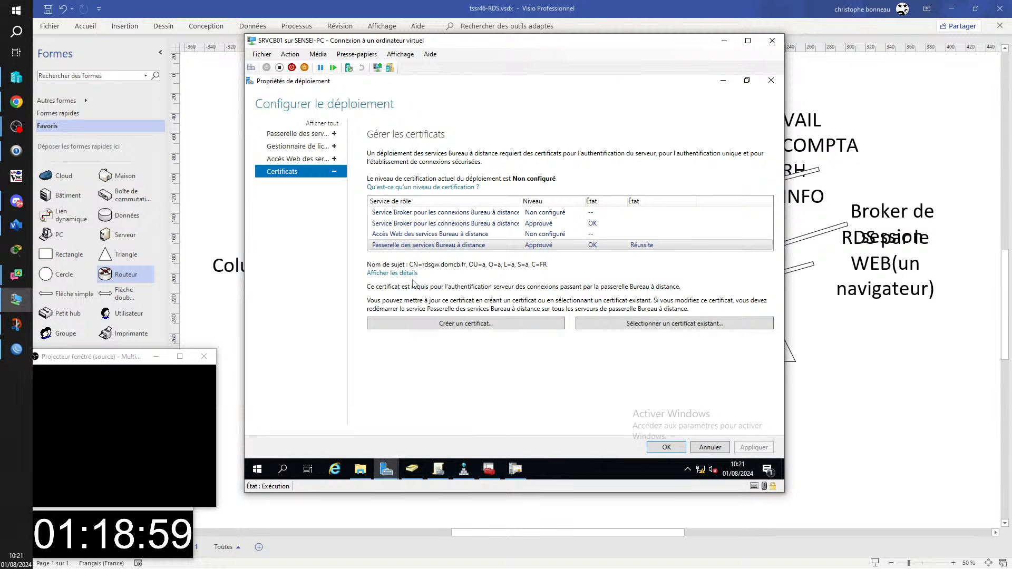
left_click(389, 274)
left_click_drag(353, 93, 682, 133)
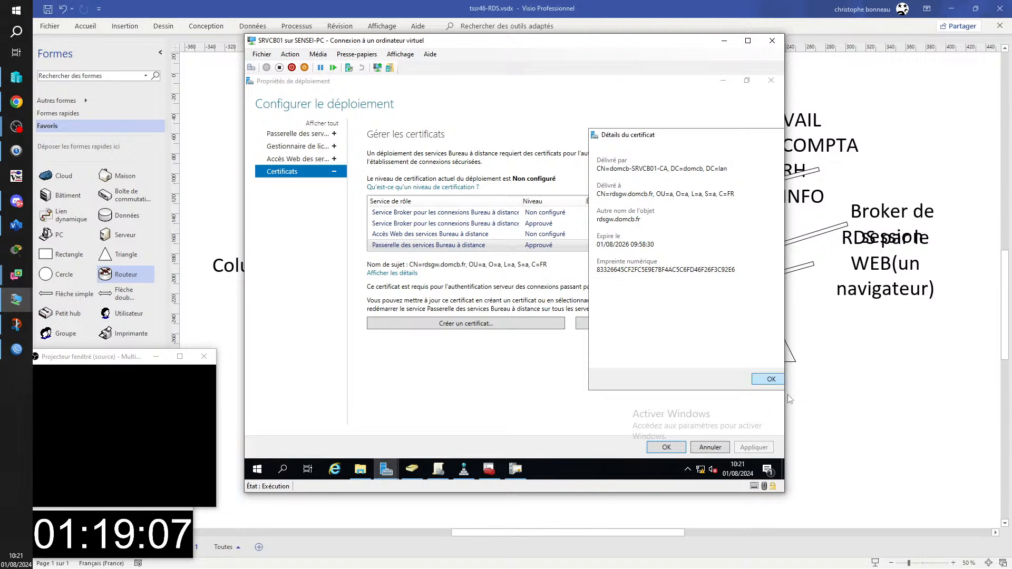
left_click(770, 381)
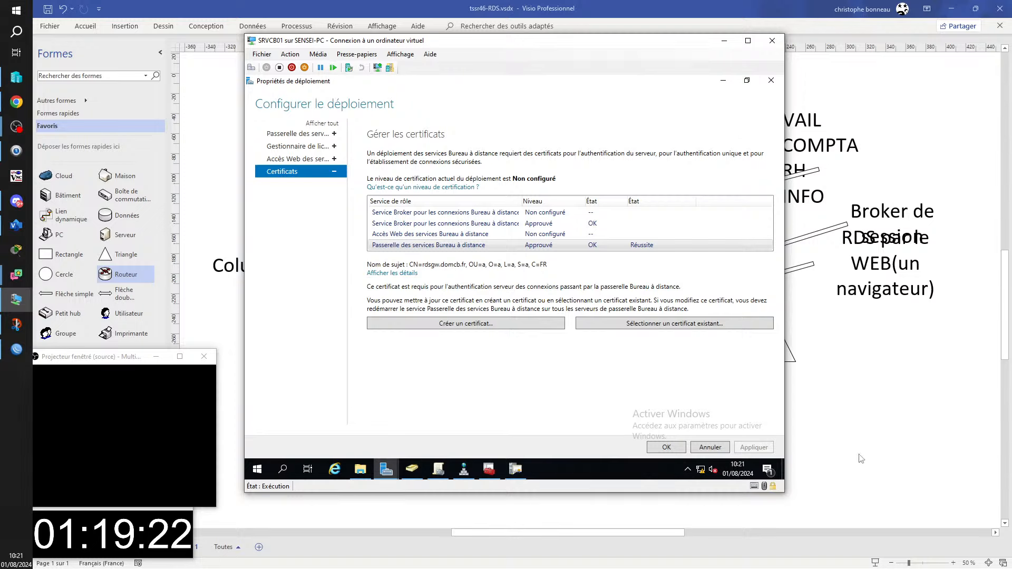
left_click(667, 447)
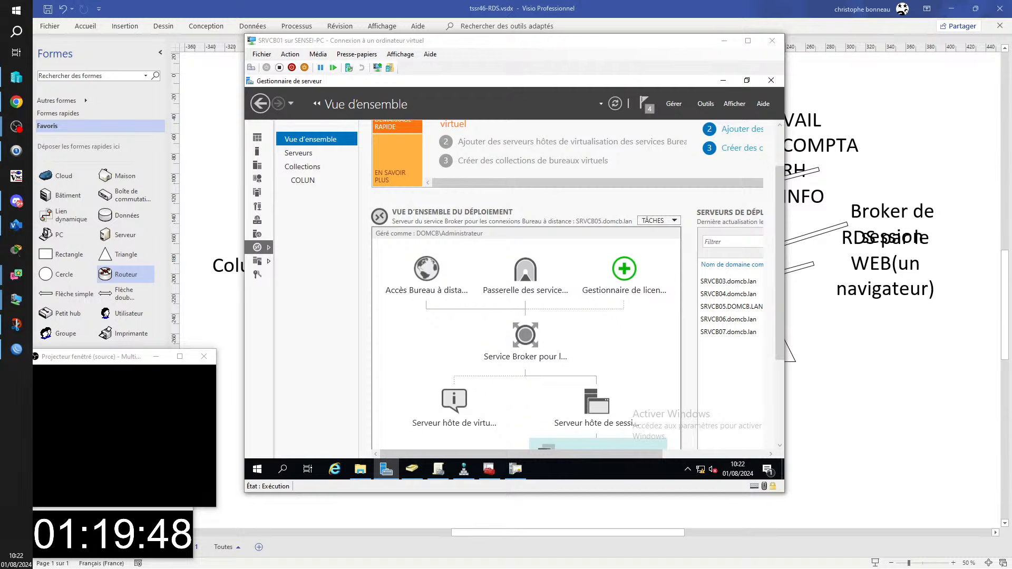
- Bring the student's TightVNC session onto this screen, reopen the certificate file browser, and switch to the srvlg06 VM
left_click_drag(1011, 188, 654, 1)
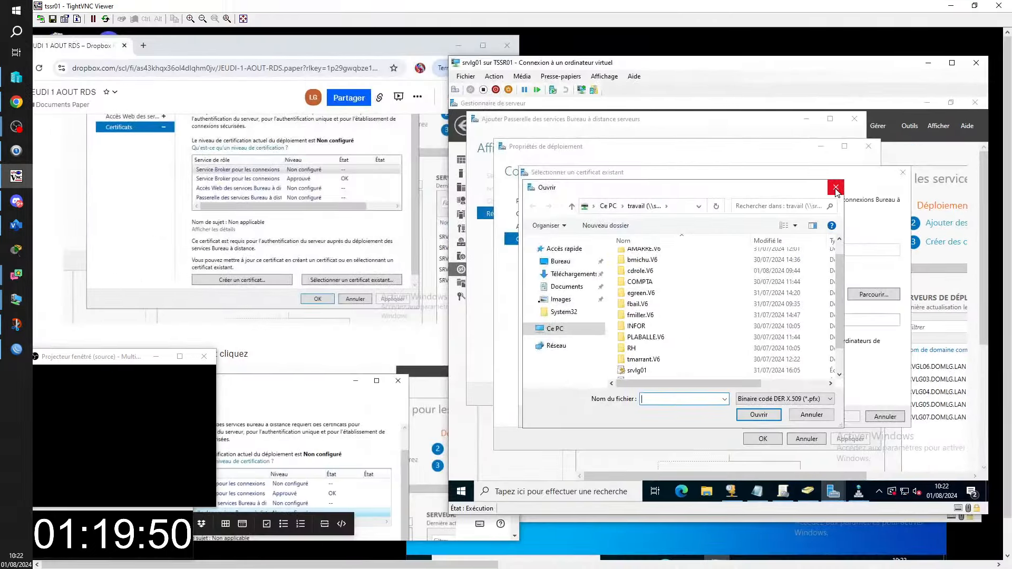
left_click(835, 188)
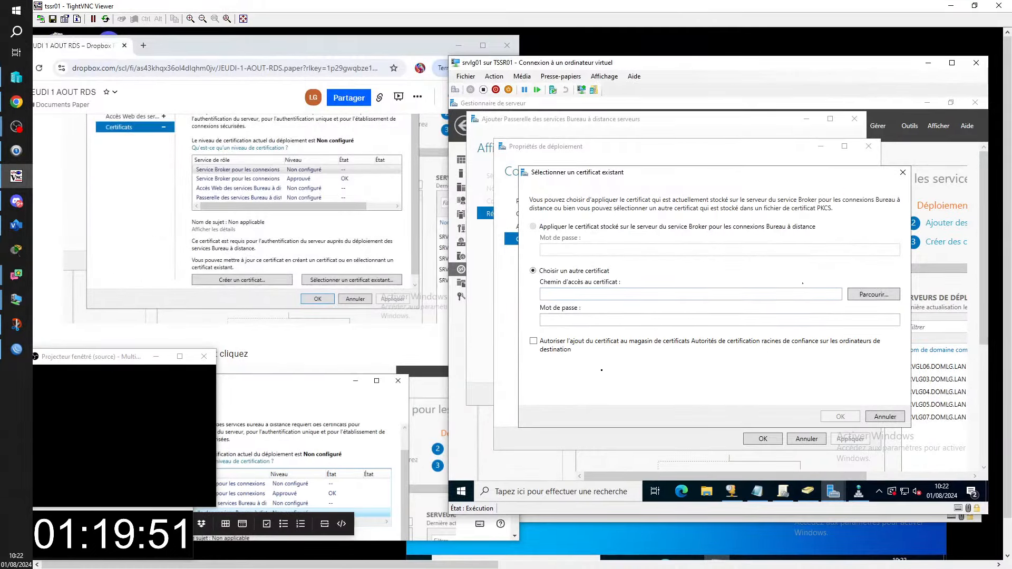
left_click(874, 295)
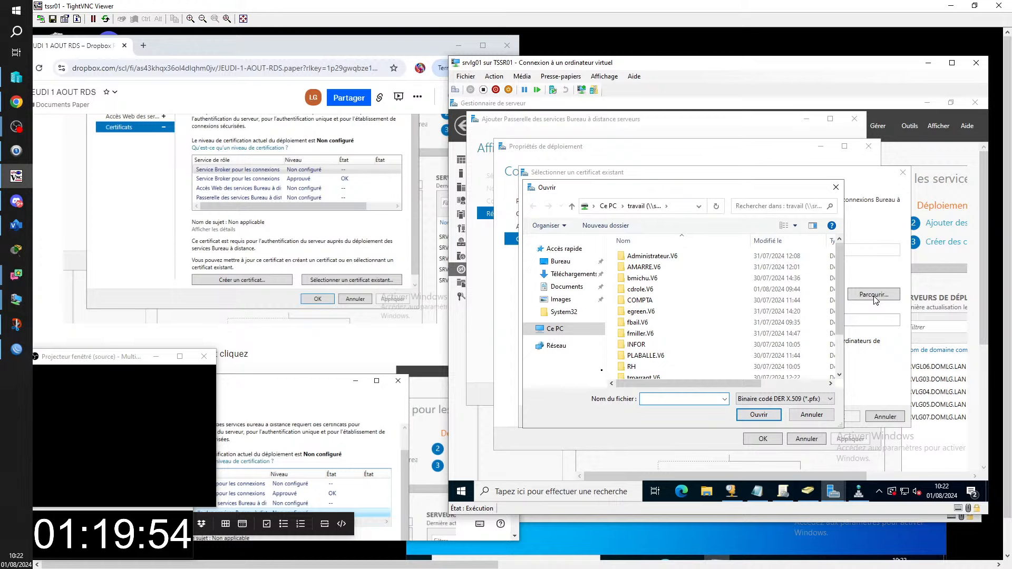
left_click_drag(841, 335, 846, 367)
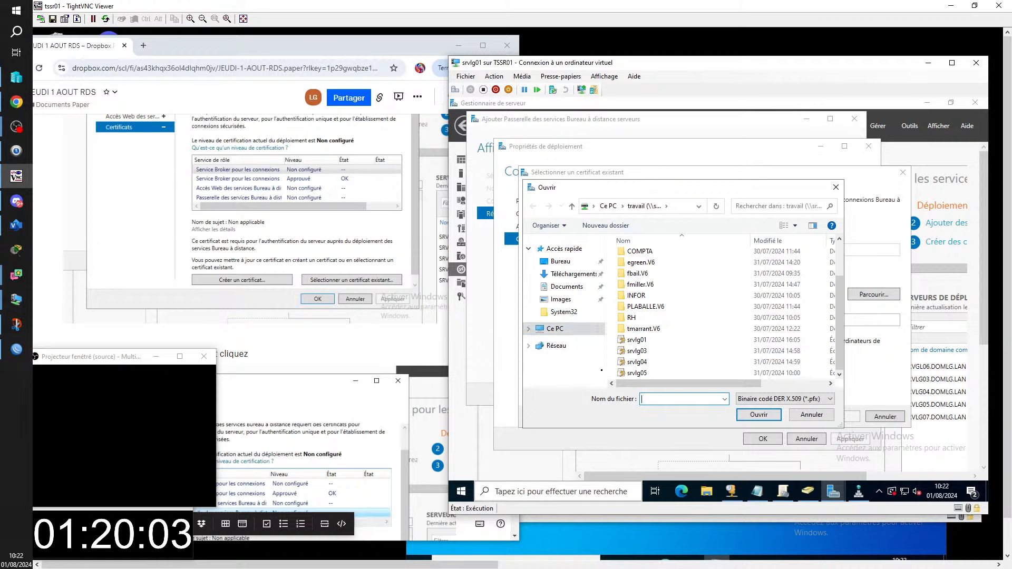
mouse_move(495, 564)
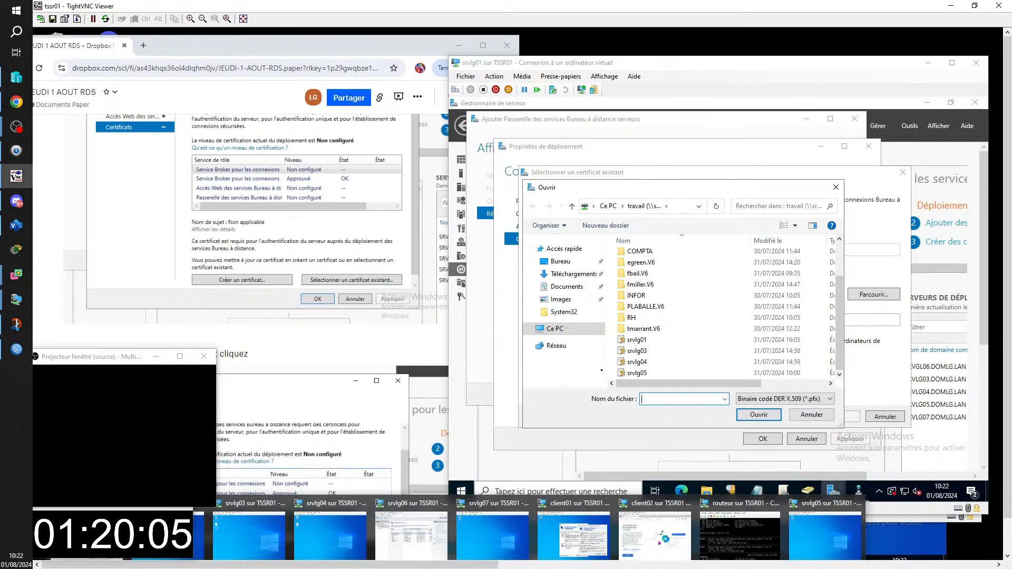
left_click(411, 533)
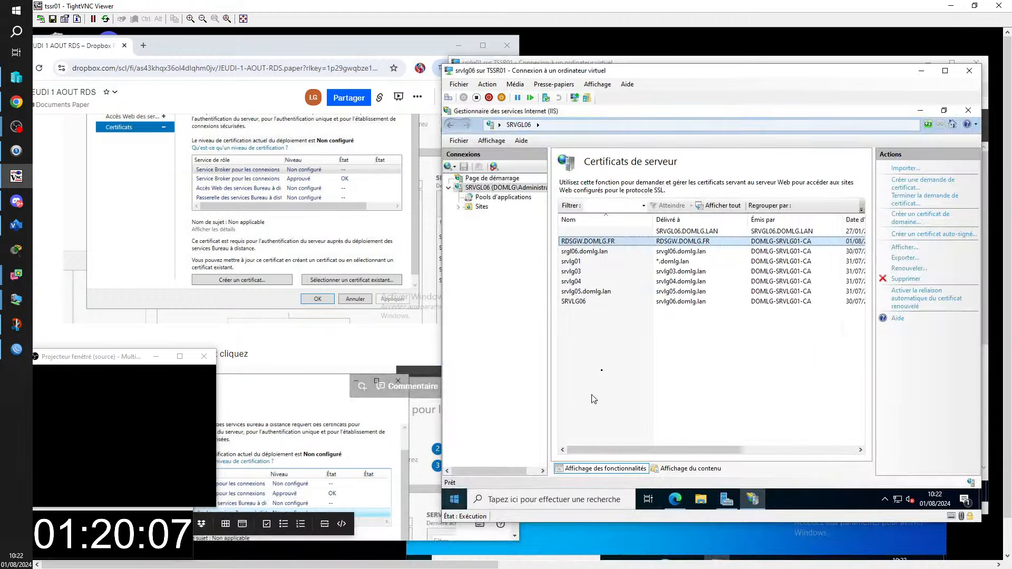
left_click_drag(670, 76, 497, 74)
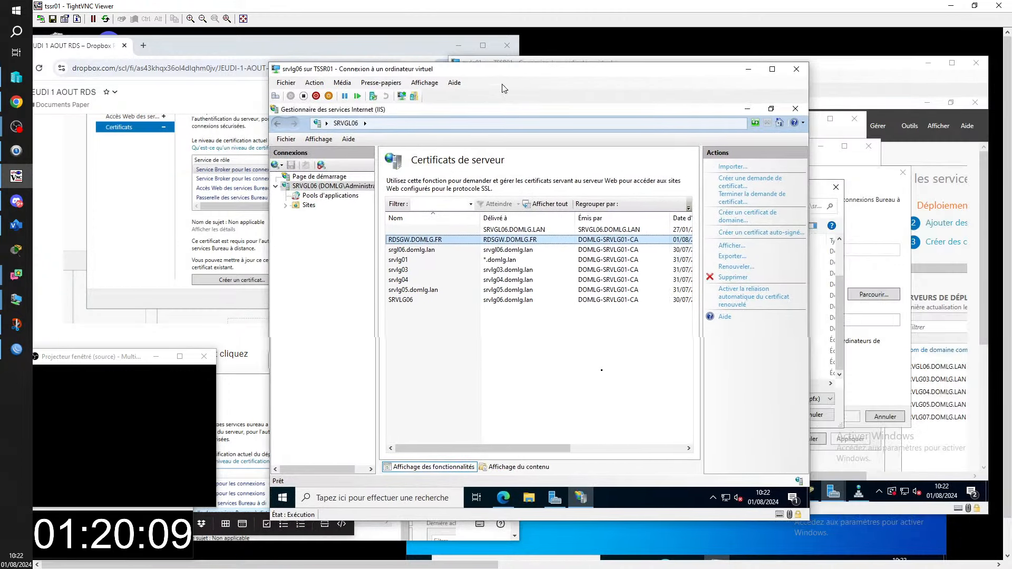
right_click(508, 243)
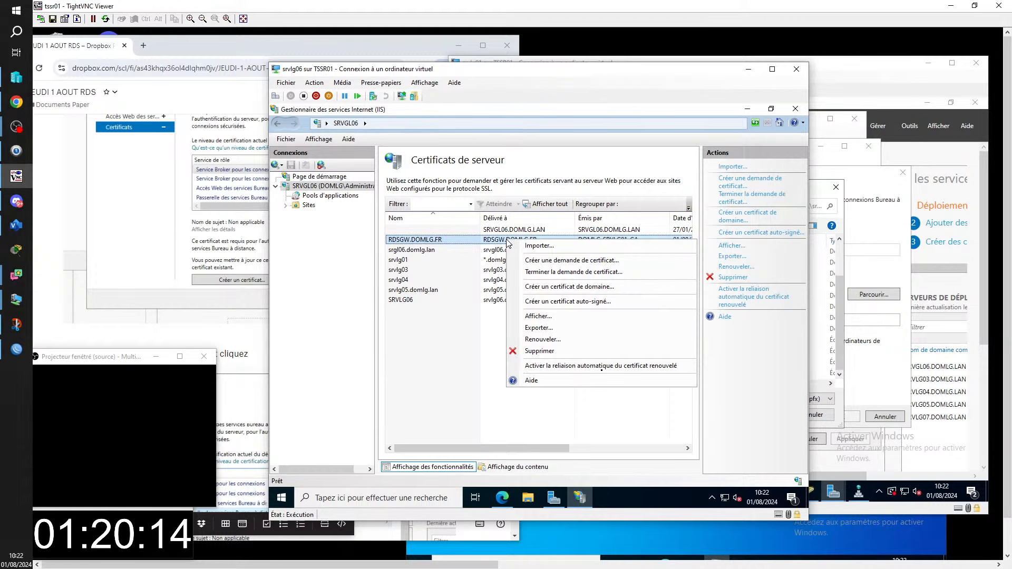
left_click(555, 329)
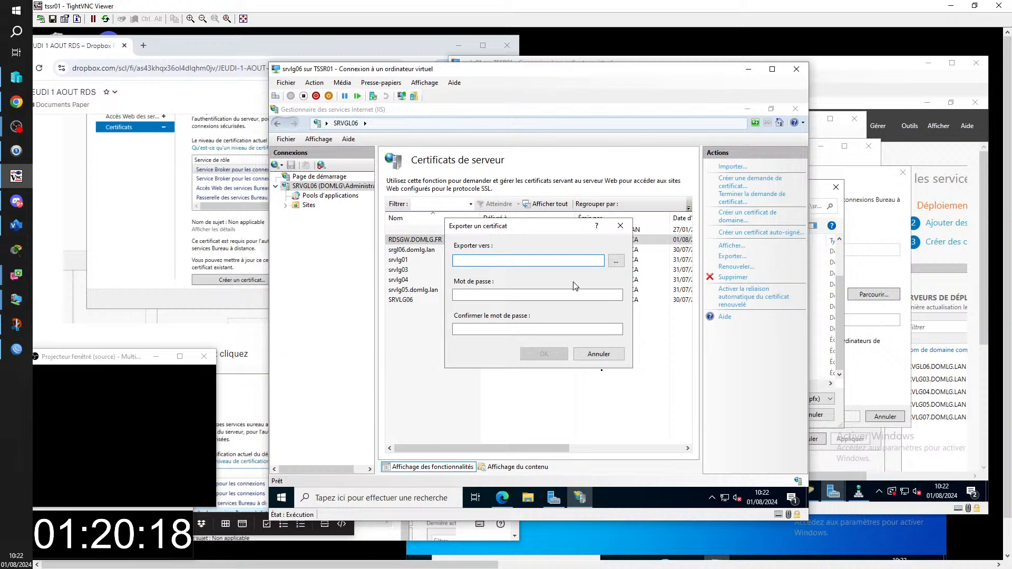
left_click(616, 262)
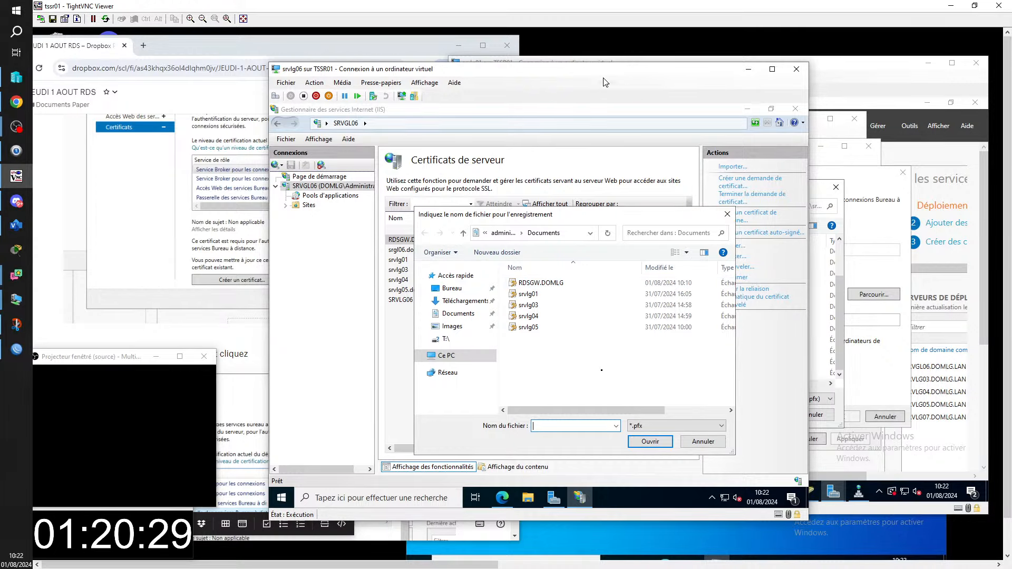
mouse_move(582, 76)
left_mouse_down()
mouse_move(527, 330)
mouse_move(474, 376)
mouse_move(375, 279)
mouse_move(367, 203)
mouse_move(573, 168)
mouse_move(577, 96)
left_mouse_up()
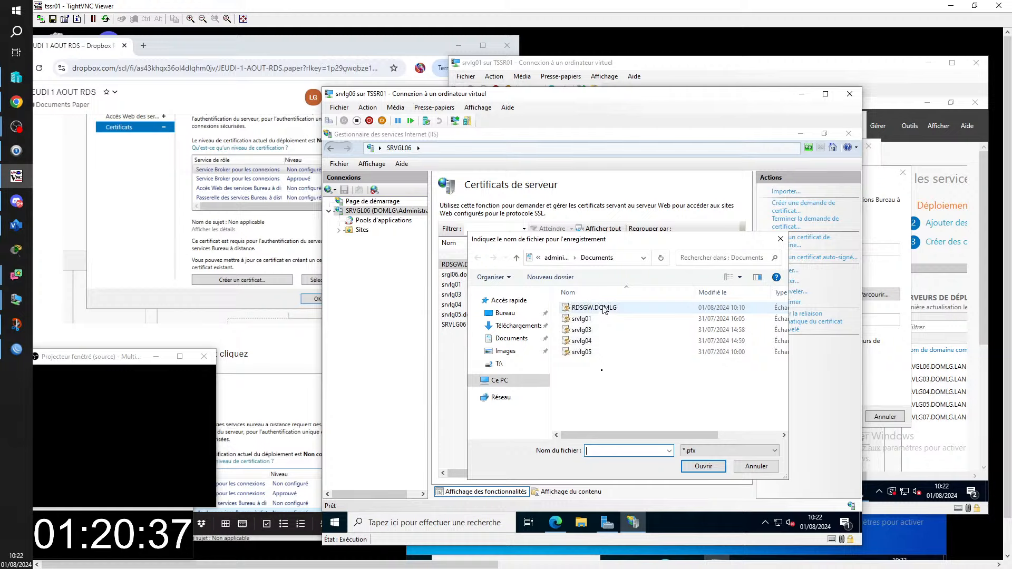
left_click(747, 469)
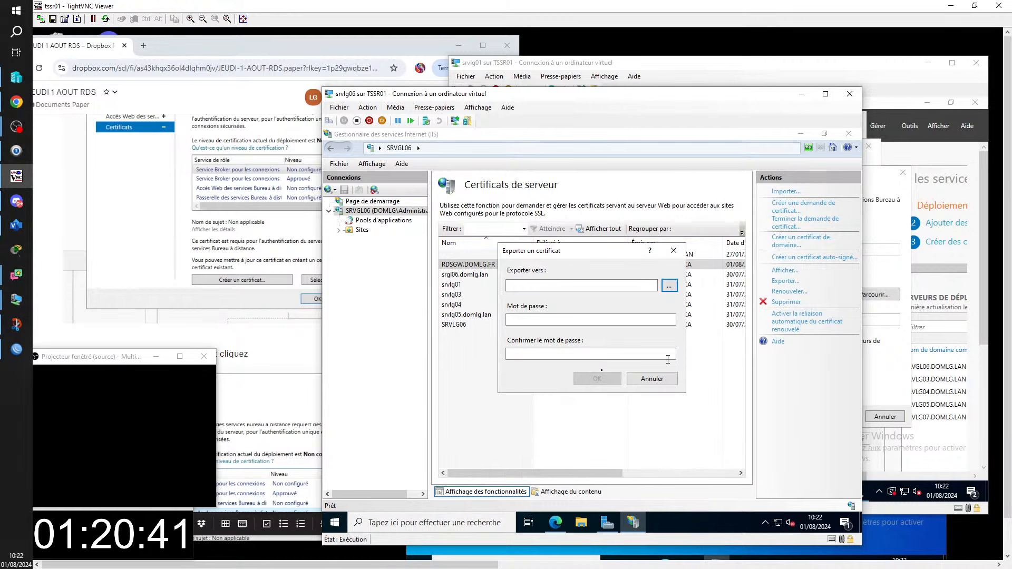
left_click(657, 383)
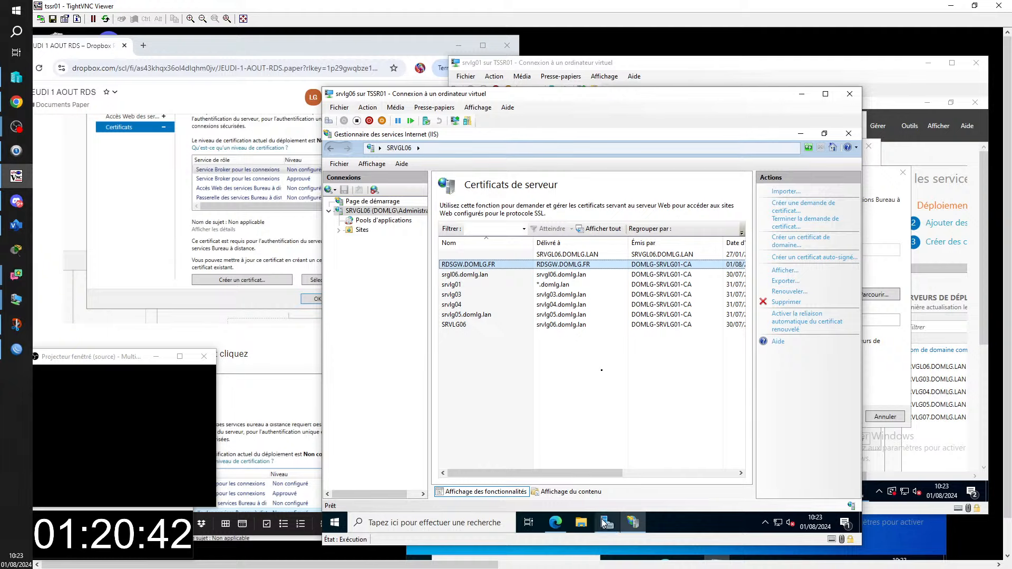
- Copy RDSGW.DOMLG from Documents and paste it into the TRAVAIL share at \\srvlg02
left_click(581, 522)
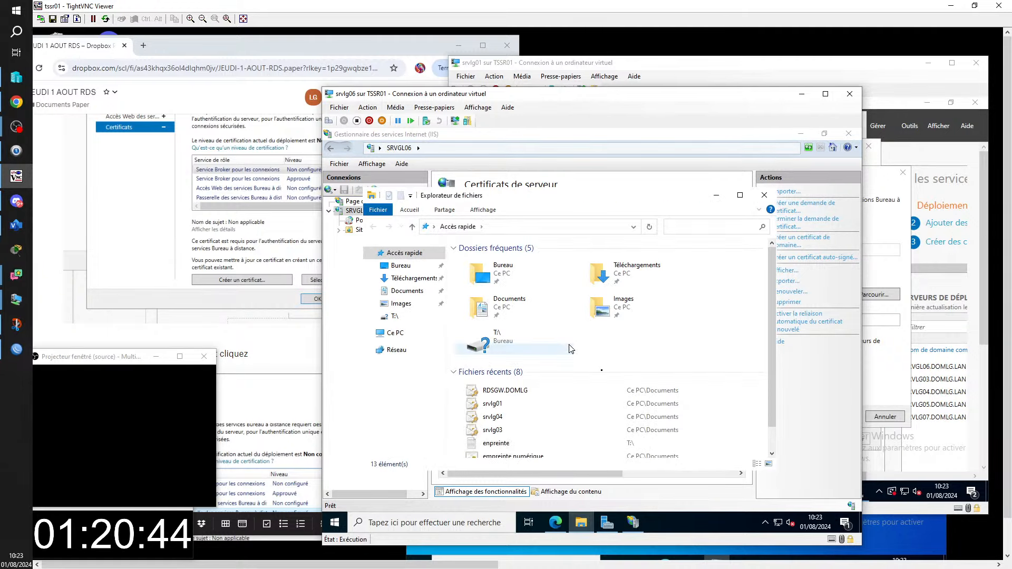
left_click(406, 293)
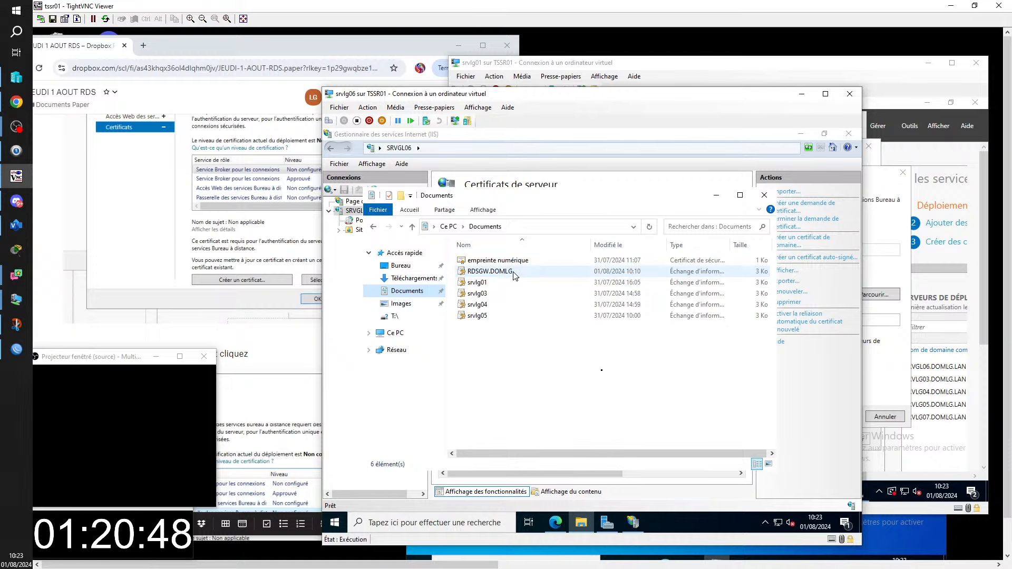
left_click(516, 276)
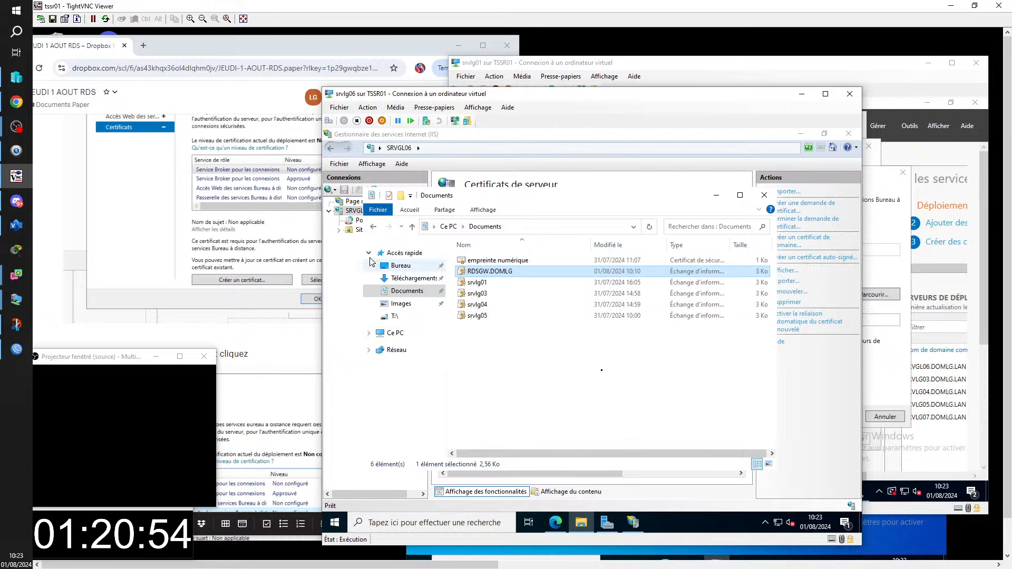
left_click(508, 227)
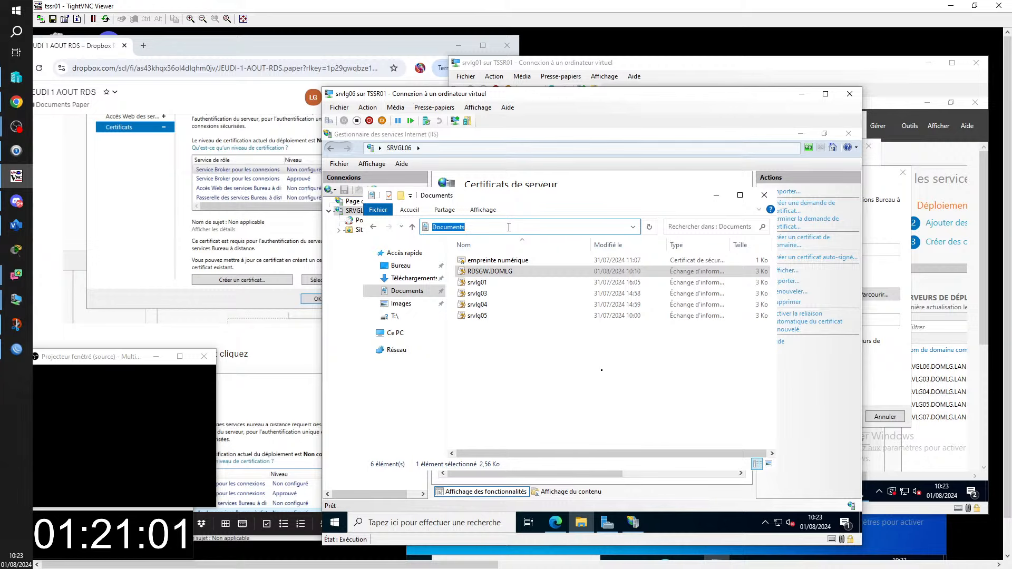
type("\\\\s")
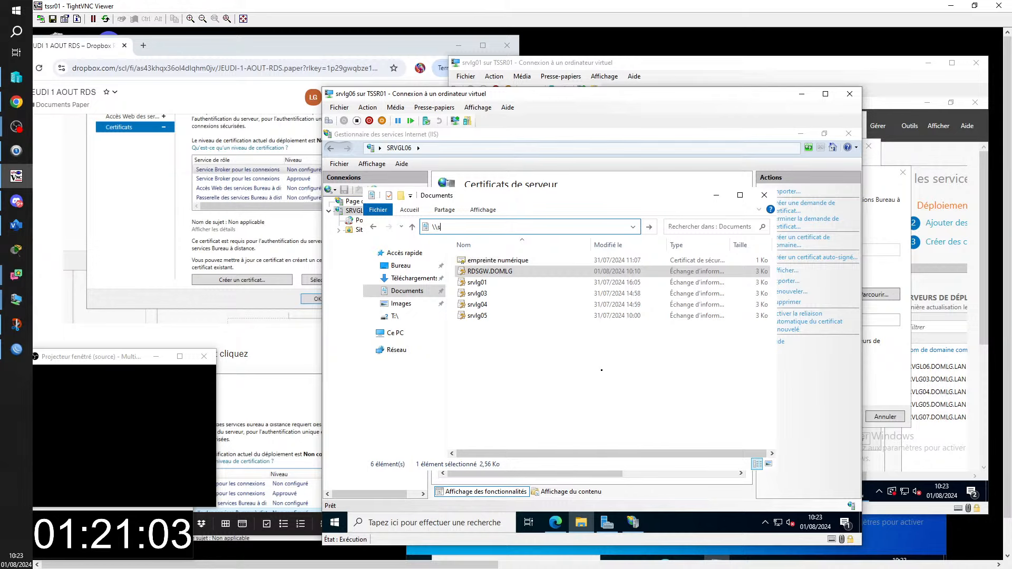
type("rv")
type("g02")
key("Return")
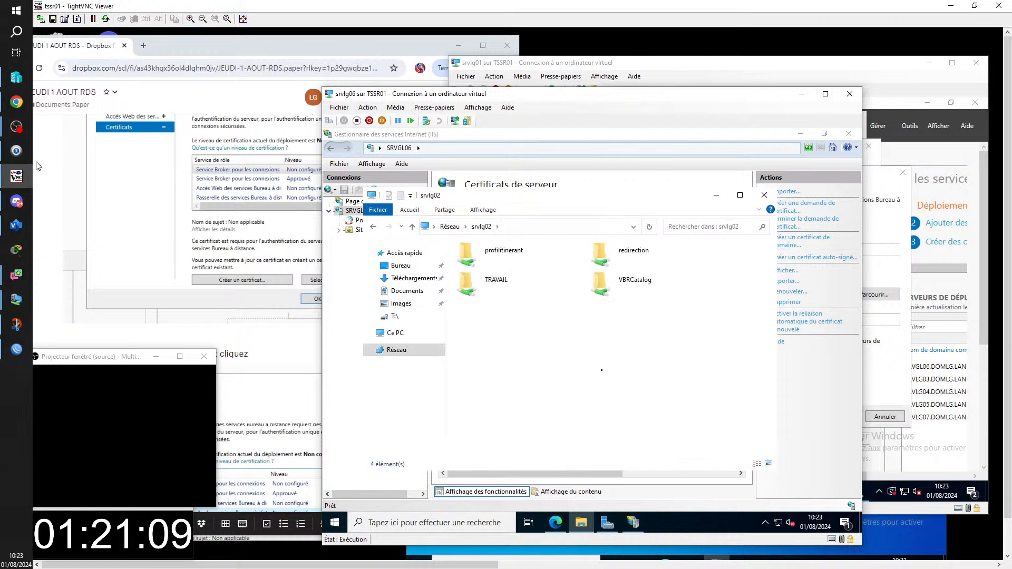
double_click(514, 280)
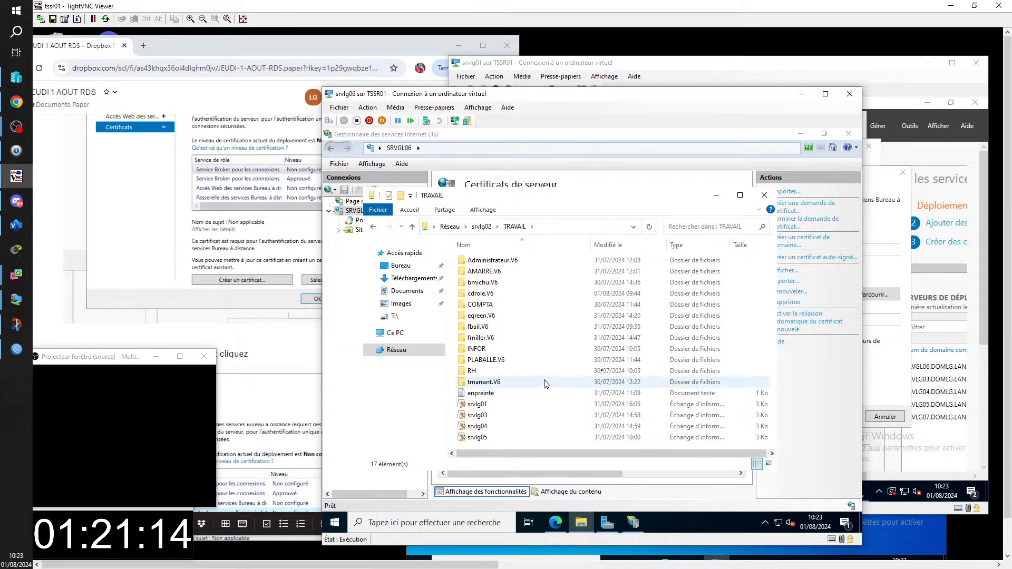
key("ctrl+v")
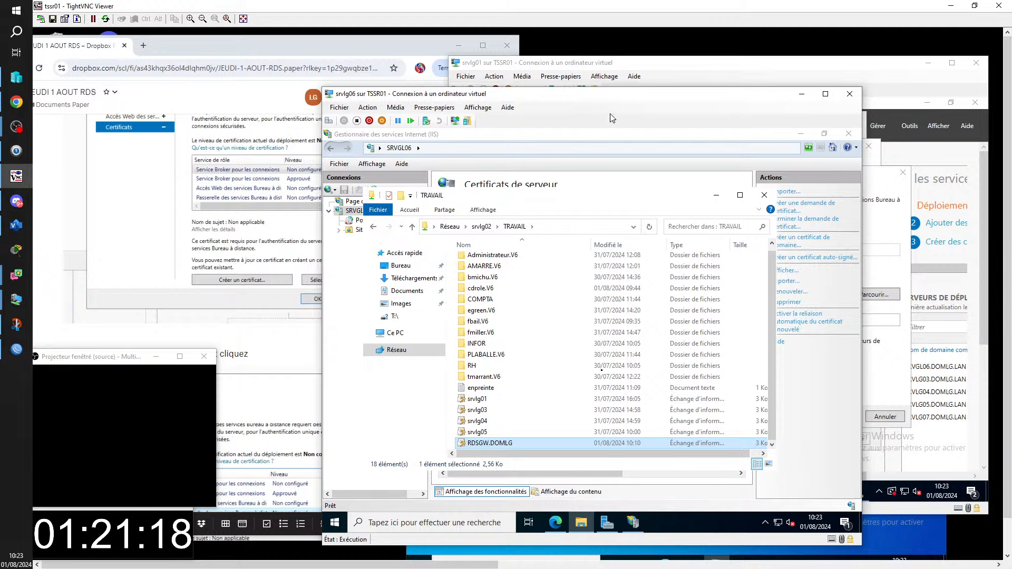
left_click_drag(610, 102, 346, 311)
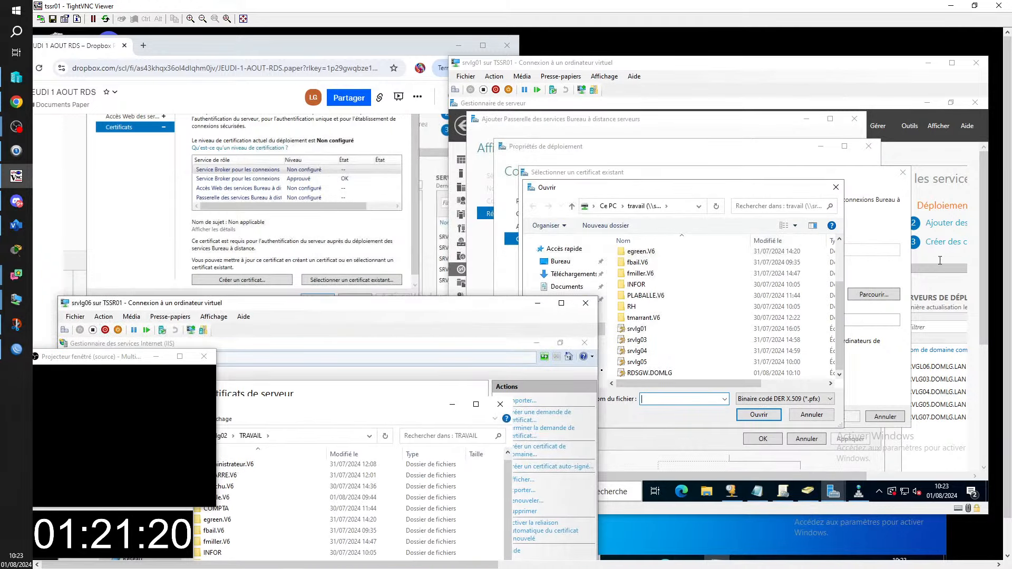
- On srvlg01, pick RDSGW.DOMLG.pfx, enter its password, allow root-store trust, and confirm with OK
left_click(715, 190)
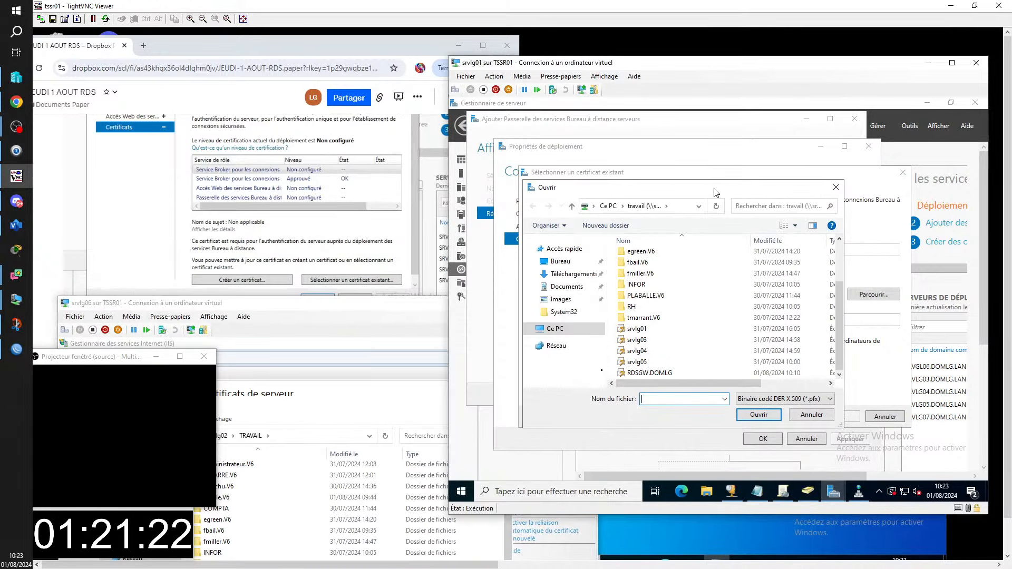
double_click(662, 374)
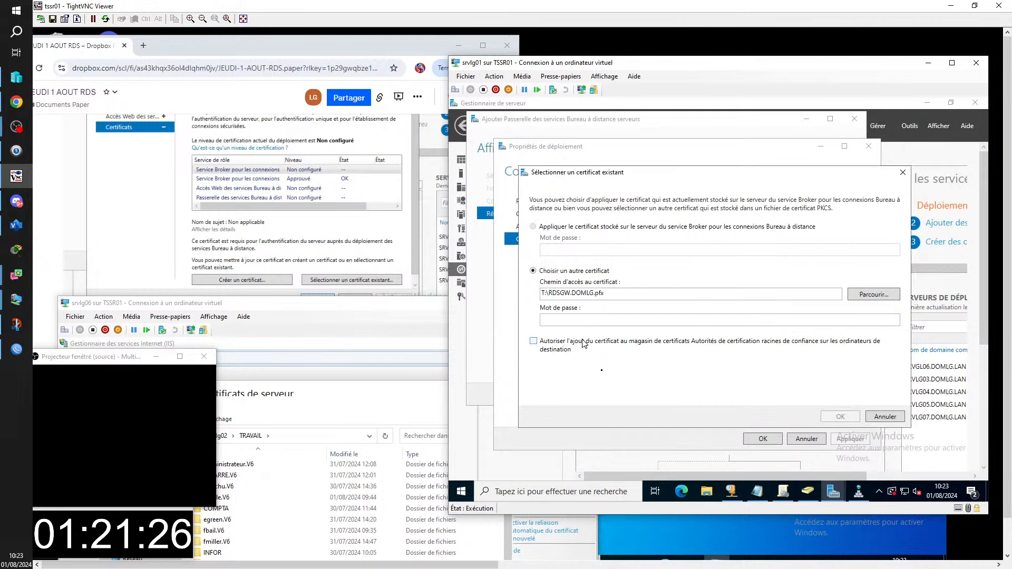
left_click(559, 320)
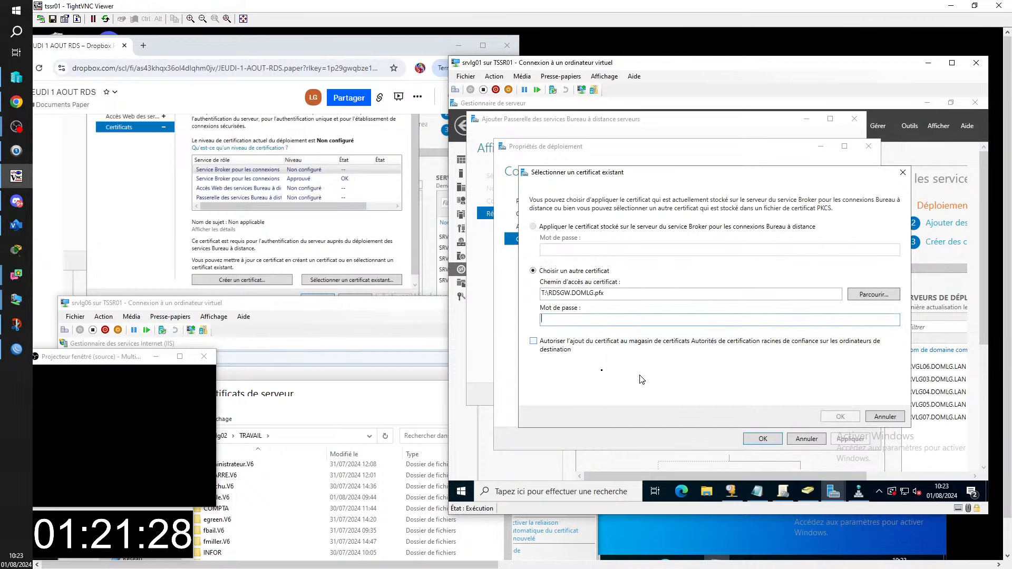
type("****")
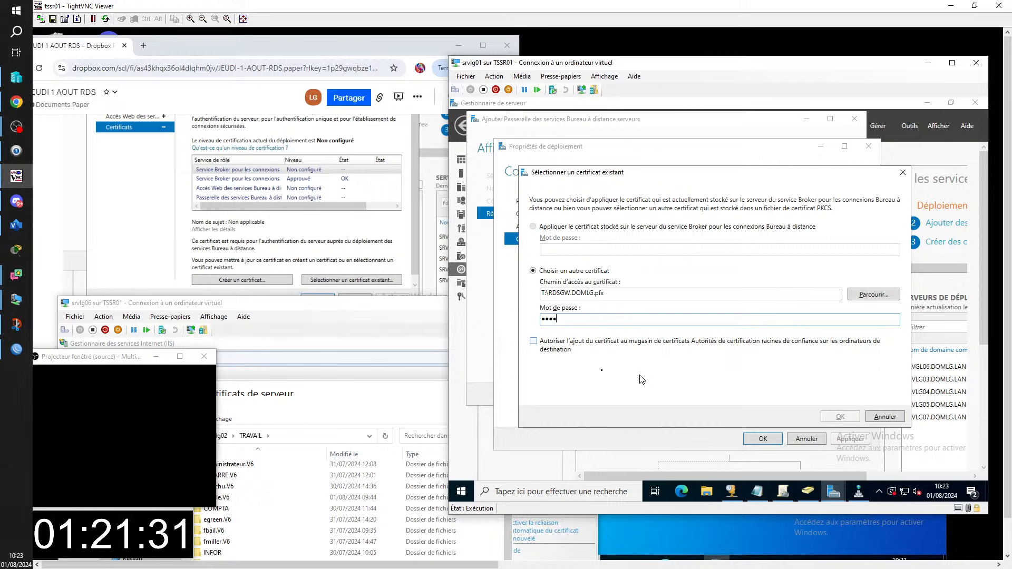
type("*")
left_click(534, 342)
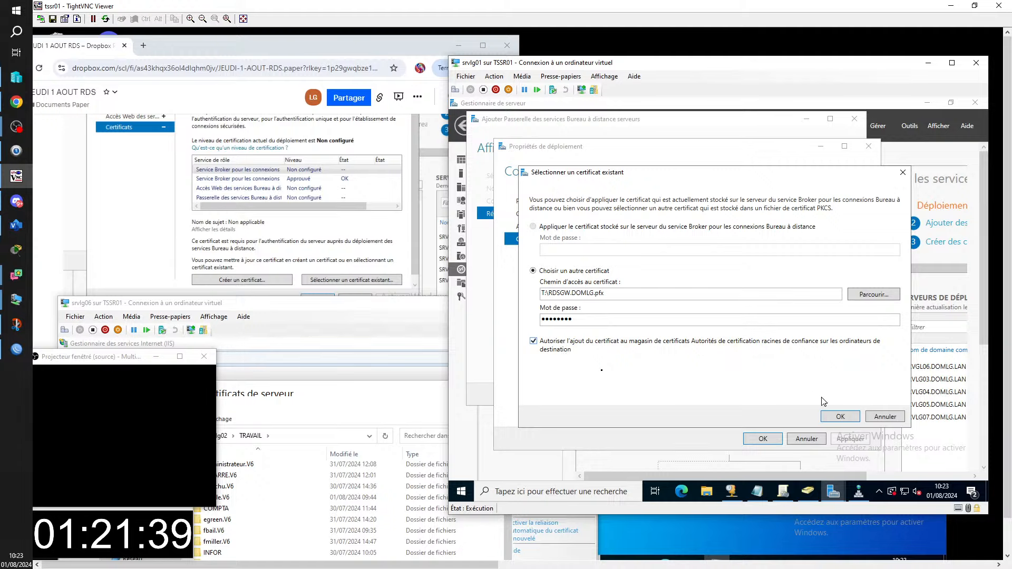
left_click(839, 418)
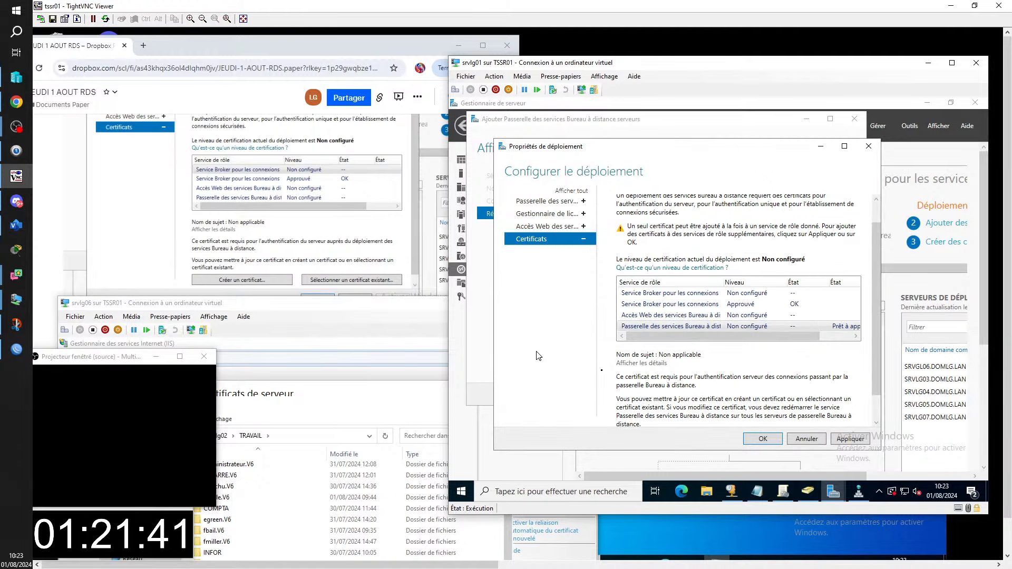
- Apply srvlg01's gateway certificate, close the properties after Réussite, and minimize the TightVNC viewer
left_click(858, 440)
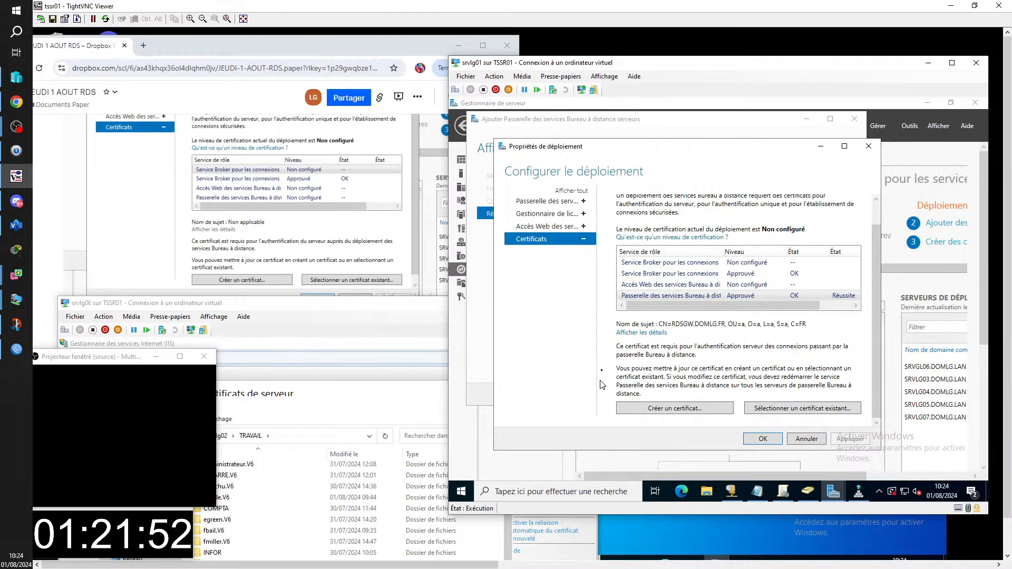
left_click(760, 440)
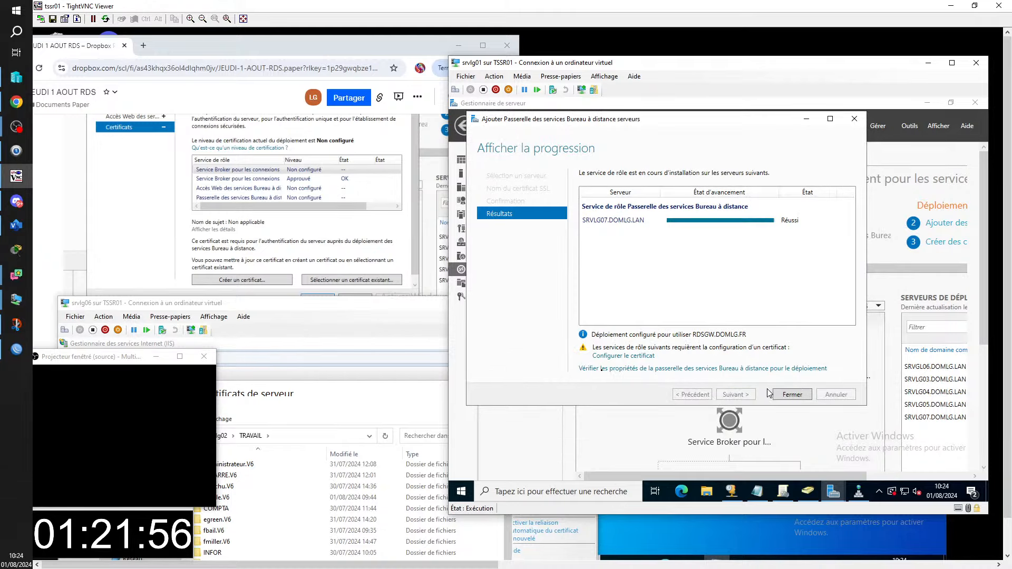
left_click(998, 6)
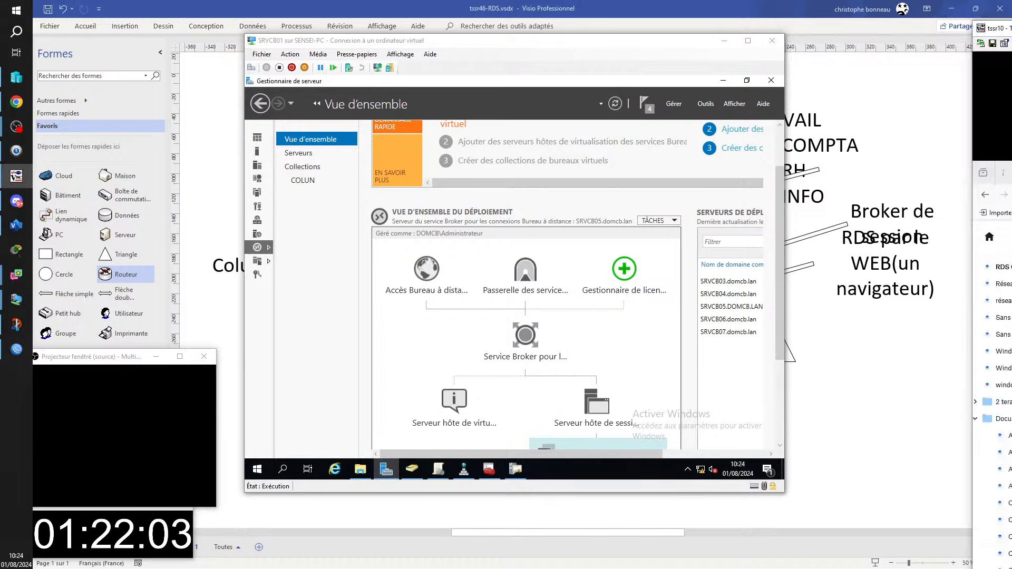
- On SRVJU01, open the deployment properties' Certificats page and select the Passerelle row
left_click_drag(1011, 22, 252, 2)
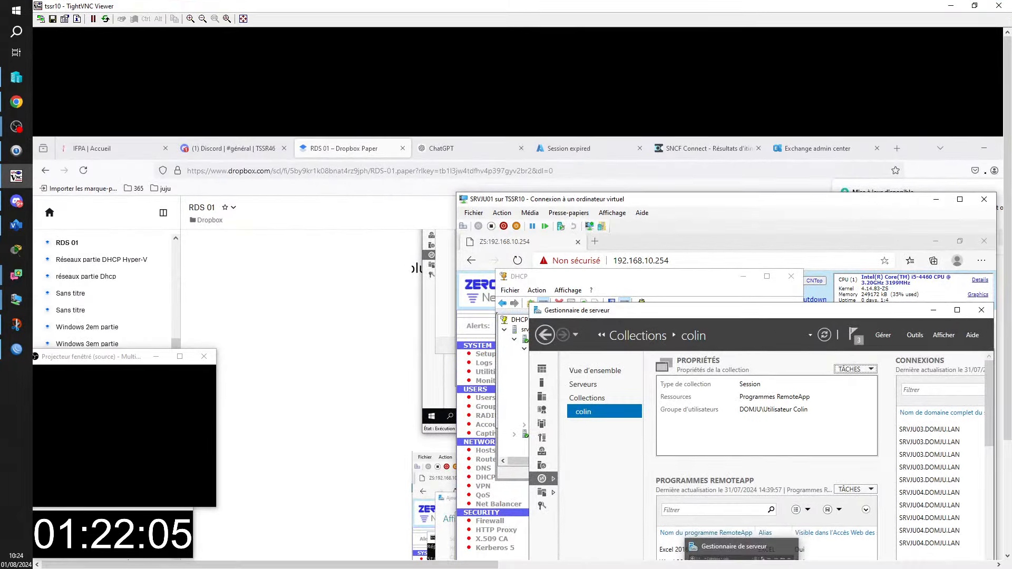
left_click_drag(1010, 182, 1003, 262)
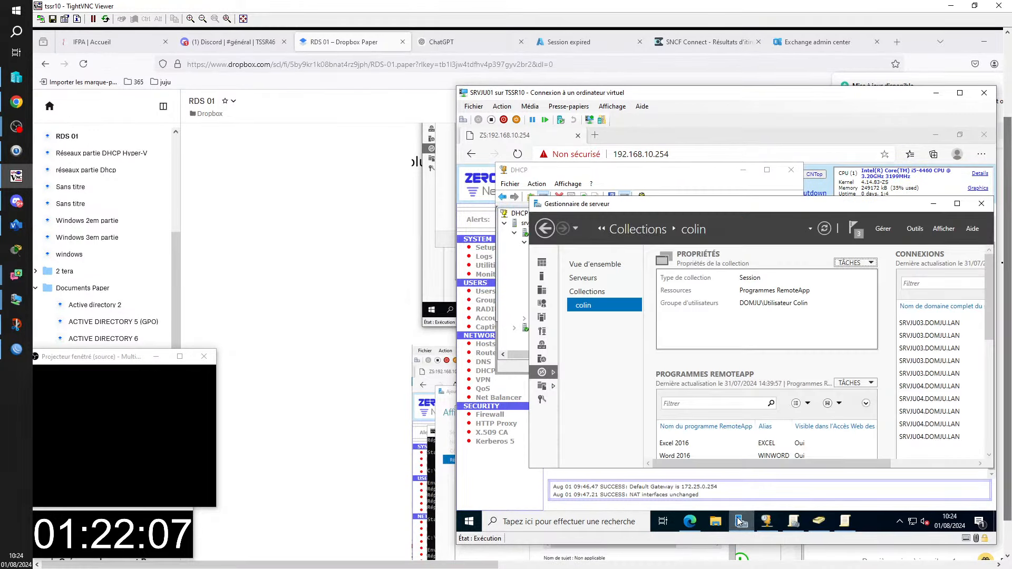
left_click(549, 375)
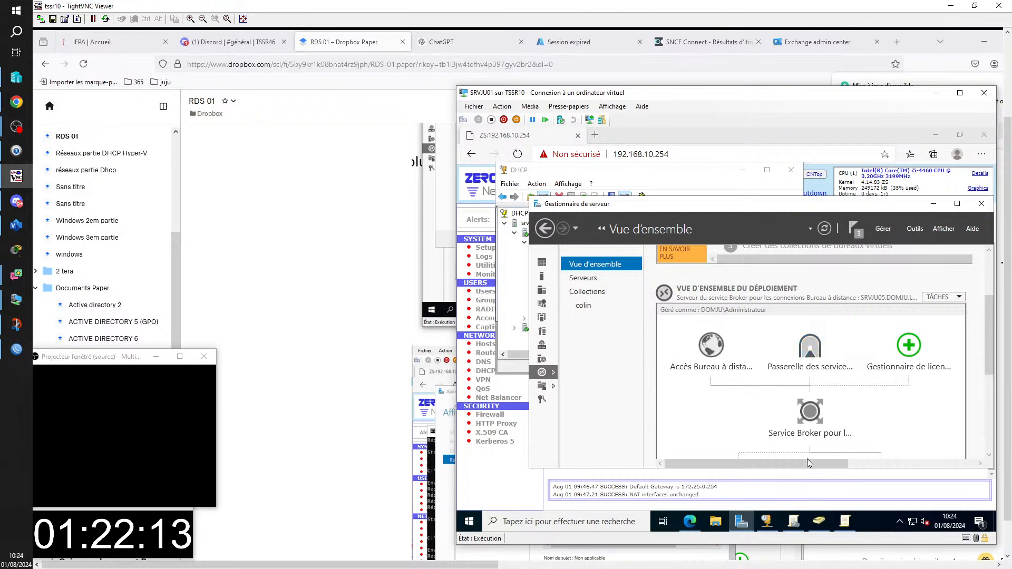
left_click(958, 298)
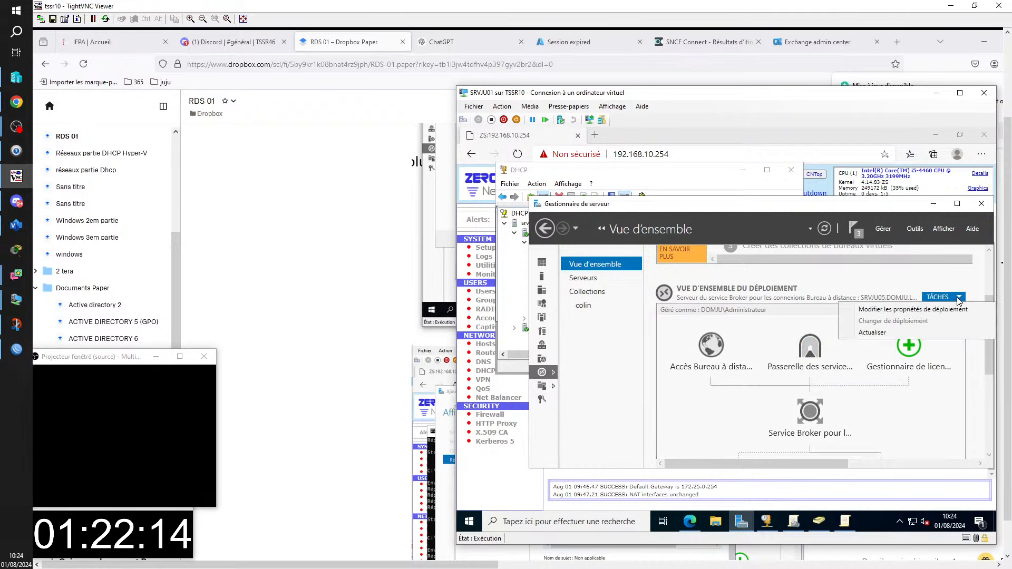
left_click(940, 311)
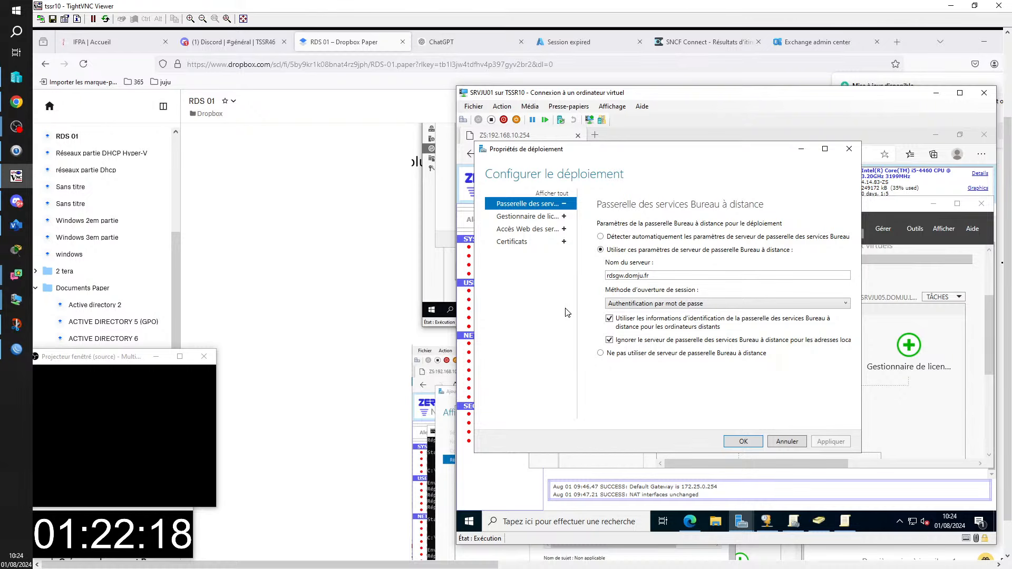
left_click(504, 242)
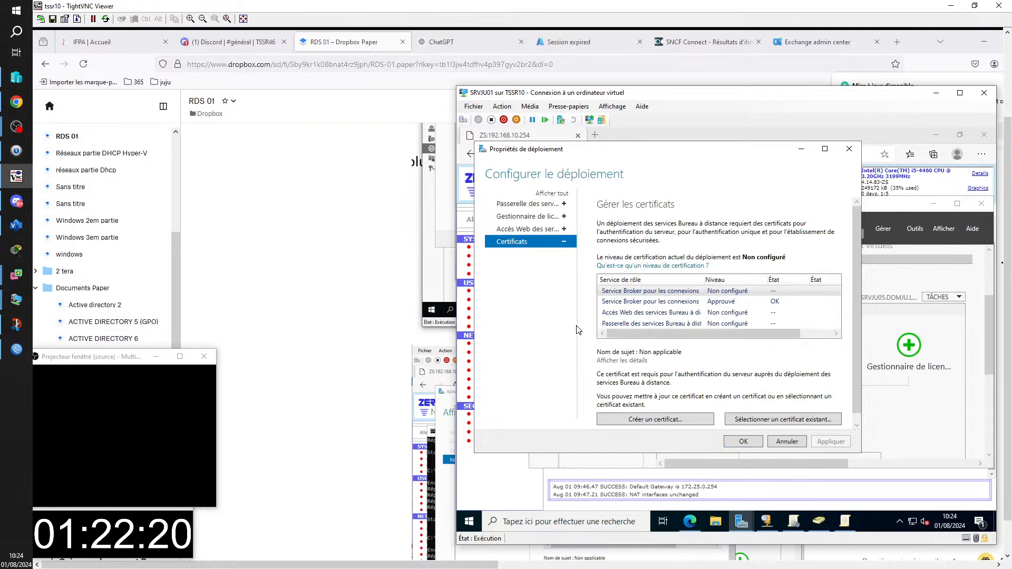
left_click(678, 326)
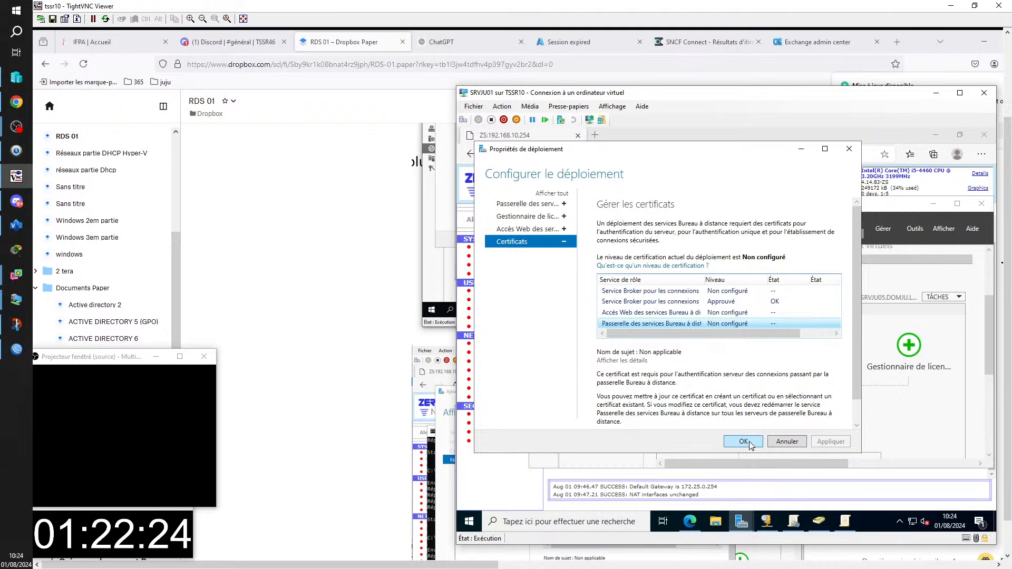
left_click(825, 149)
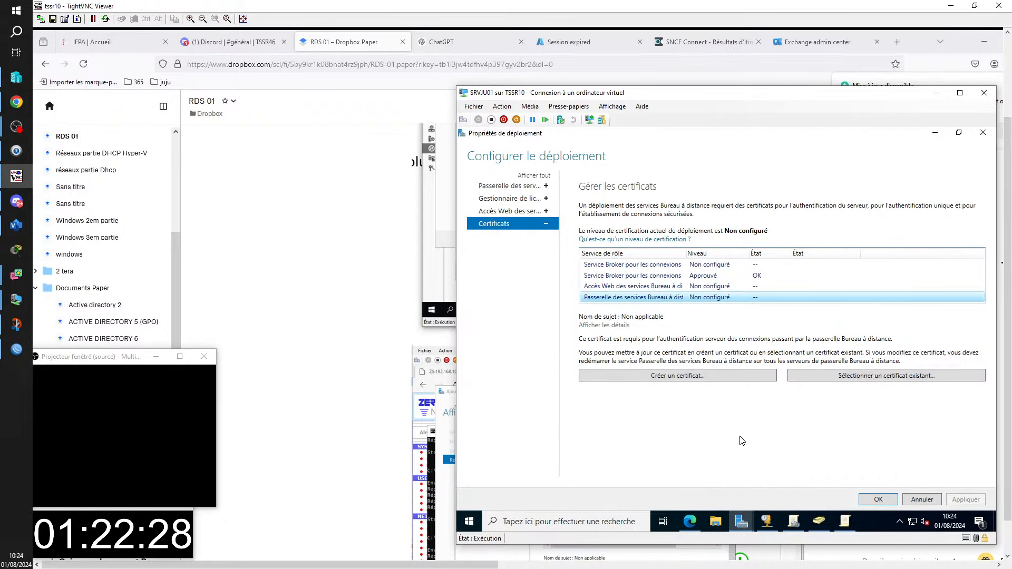
- Choose an existing certificate by browsing to \\srvju02\TRAVAIL and picking rdsgw.pfx
left_click(825, 377)
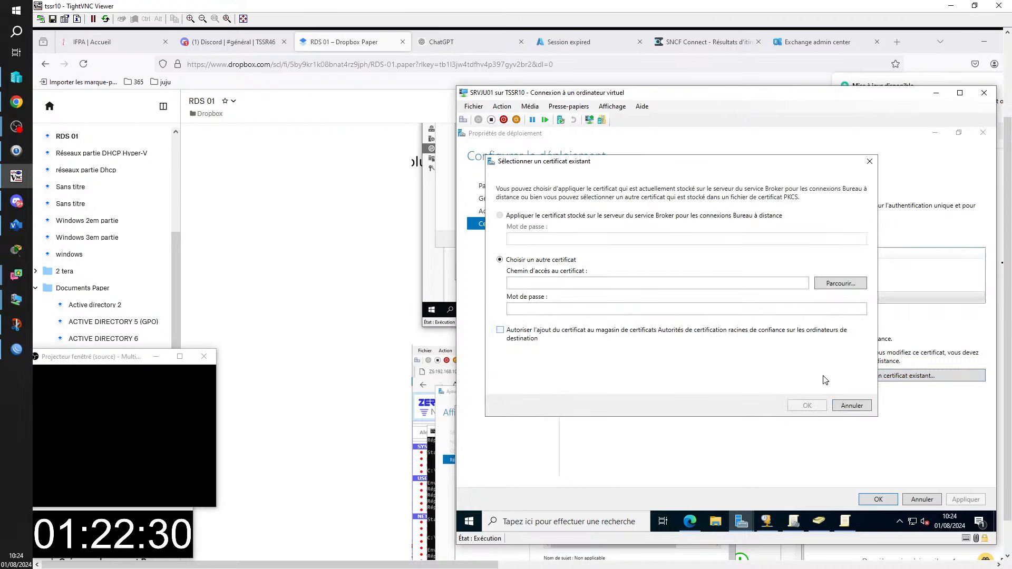
left_click(847, 285)
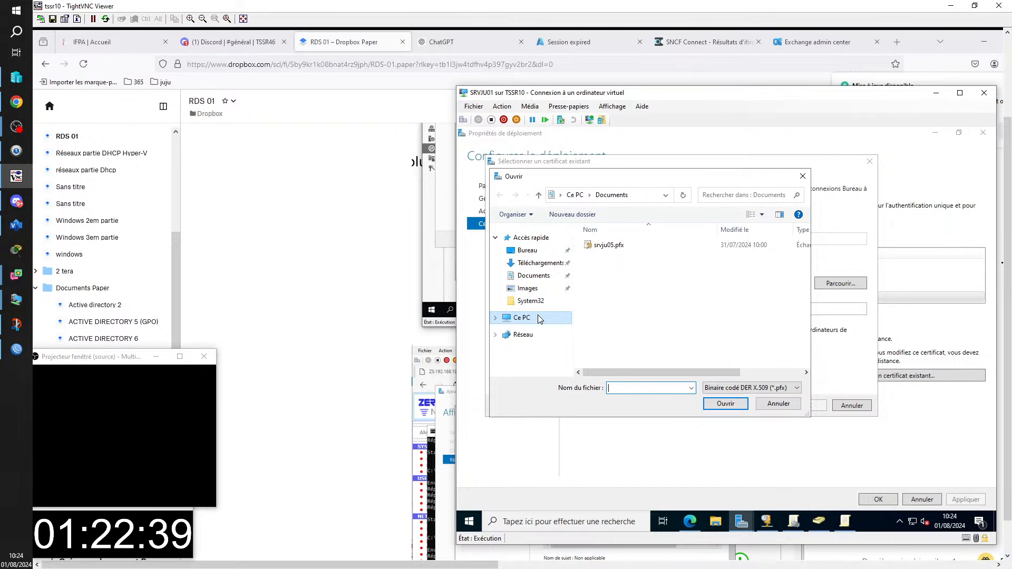
left_click(646, 199)
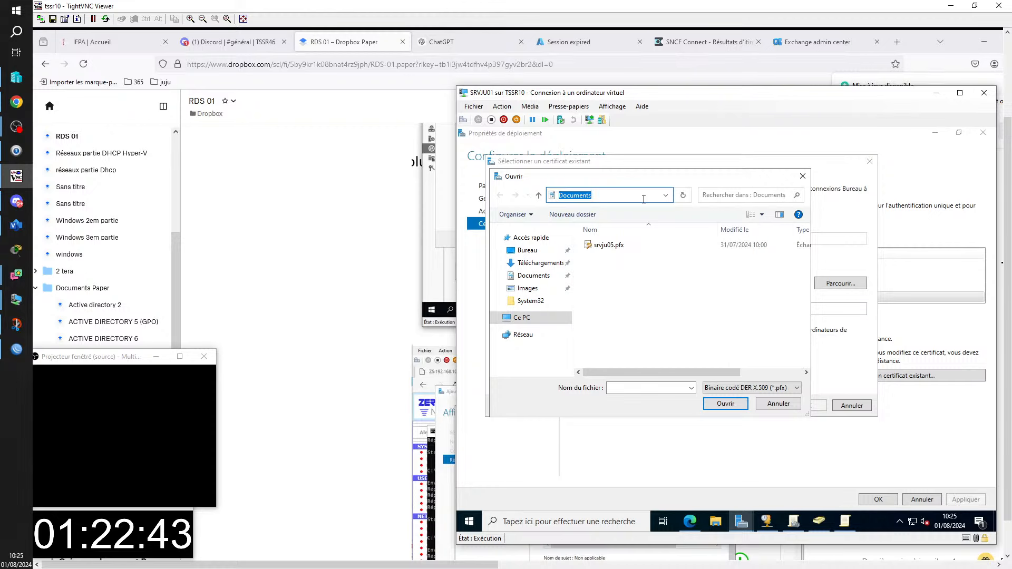
type("\\")
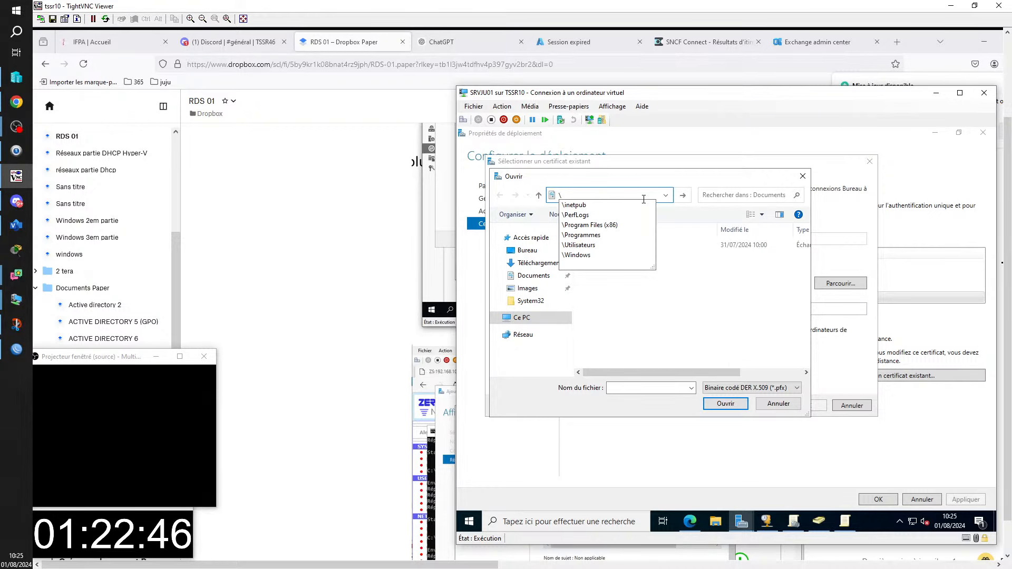
type("\\sr")
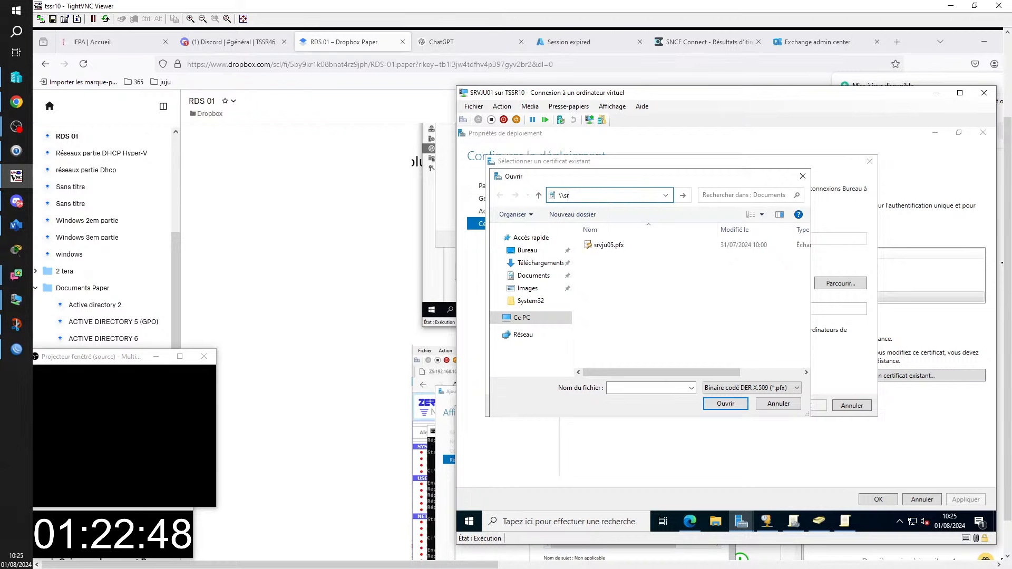
type("vj")
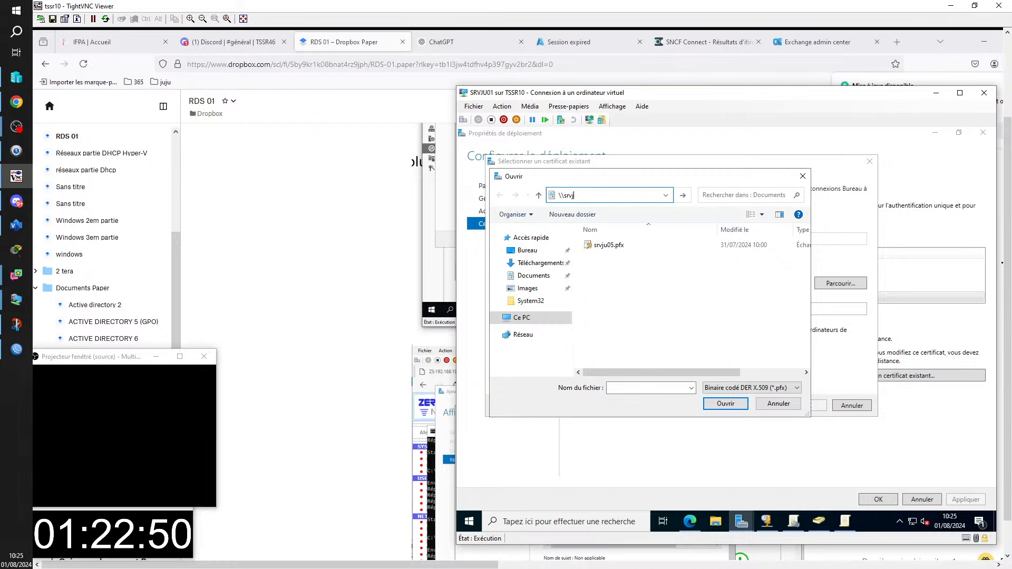
type("u02\\")
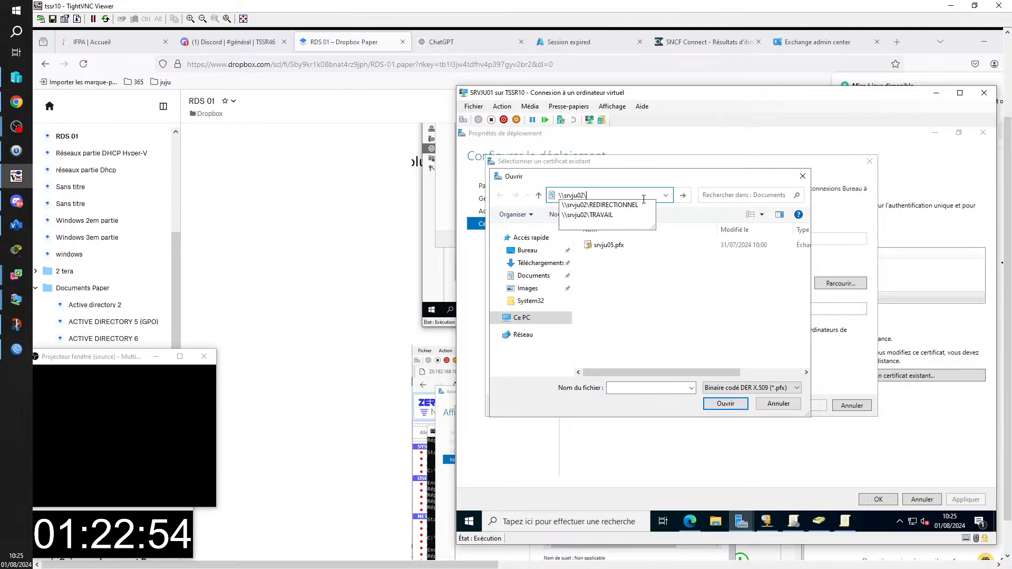
left_click(618, 215)
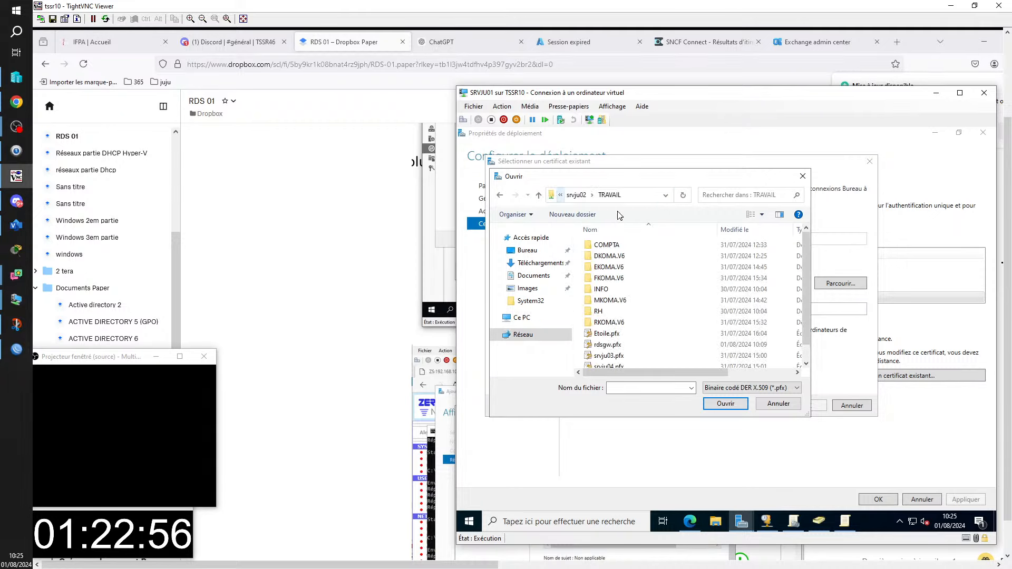
scroll(630, 352, "down", 1)
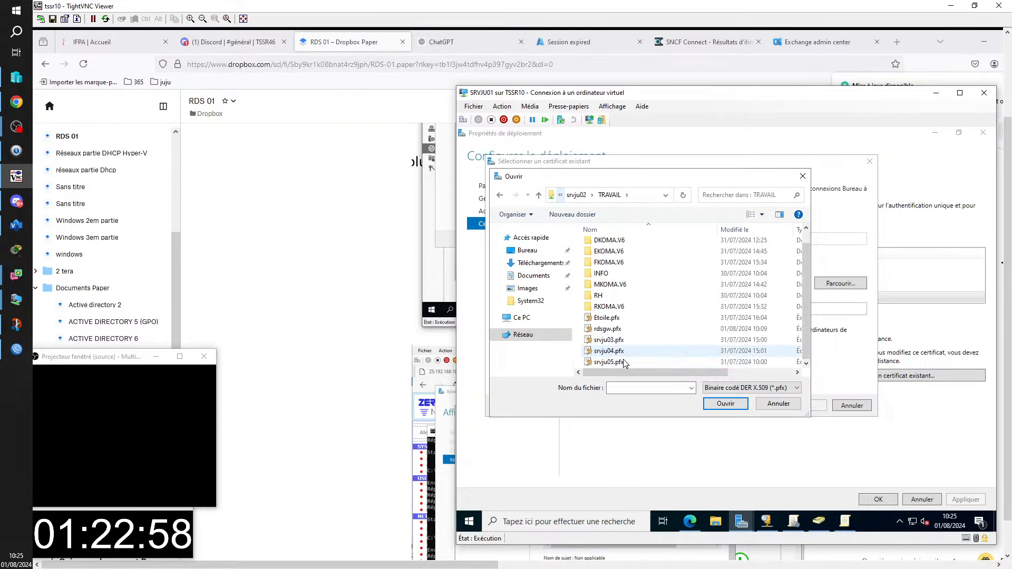
left_click(608, 328)
left_click(728, 404)
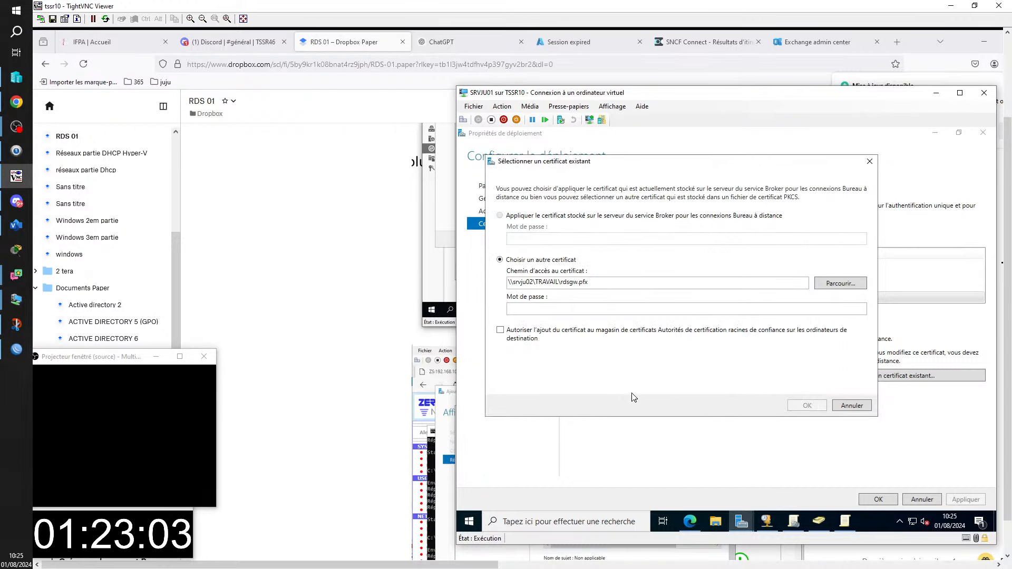
- Enter the rdsgw.pfx password and allow adding it to the trusted root store
left_click(538, 310)
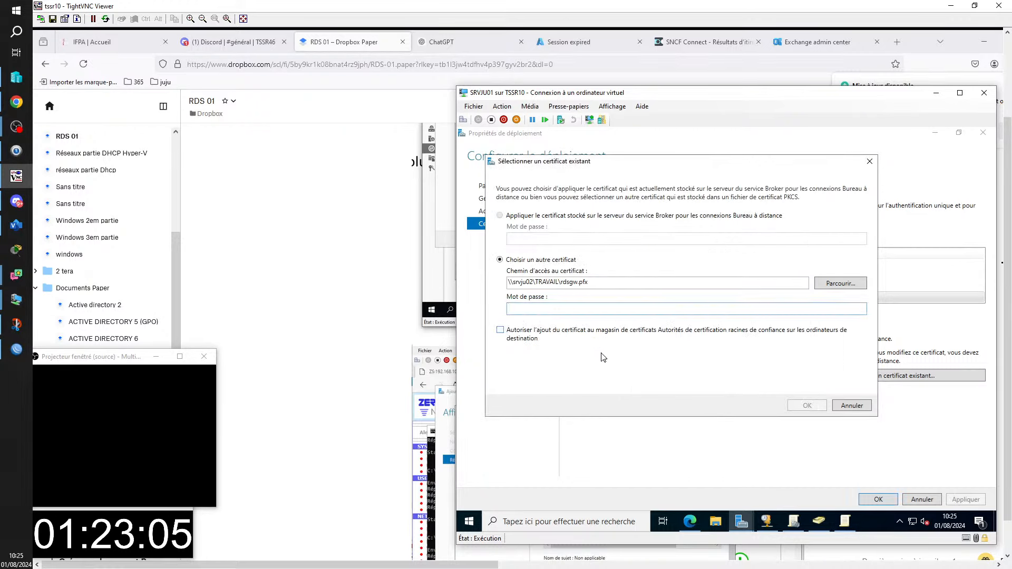
type("********")
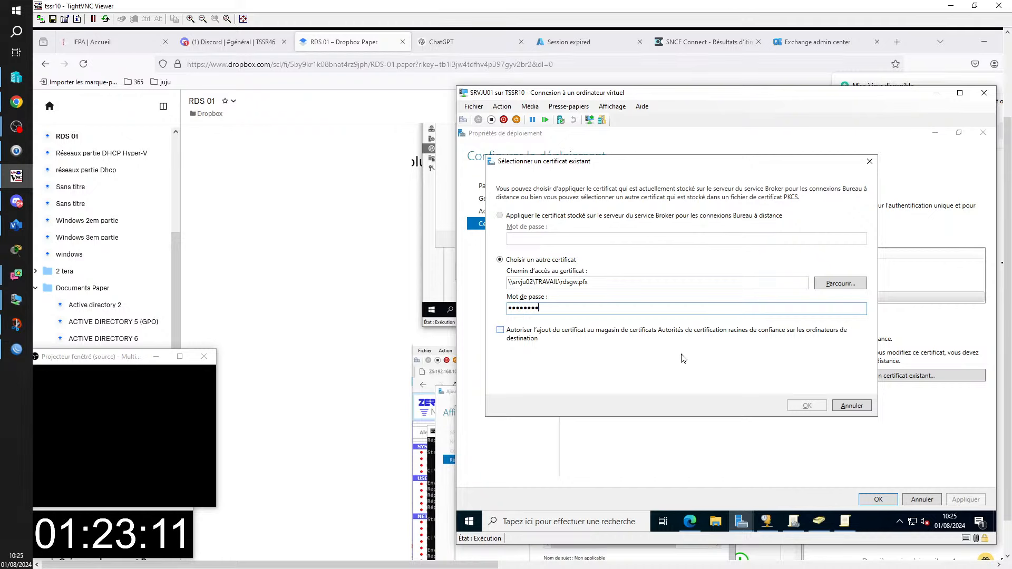
left_click(537, 330)
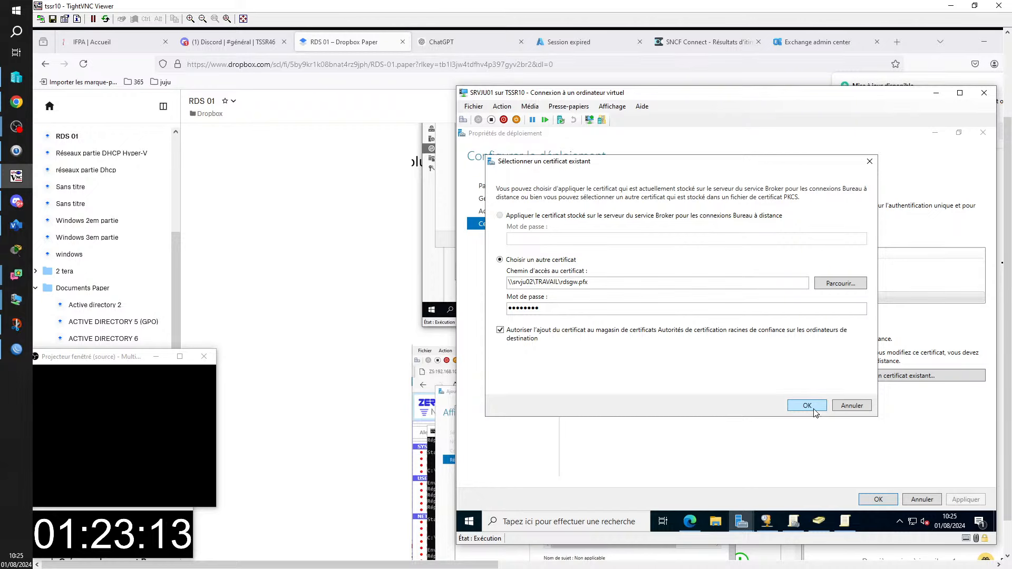
- Confirm the rdsgw.pfx certificate, apply it to SRVJU01's deployment, and minimize TightVNC
left_click(807, 406)
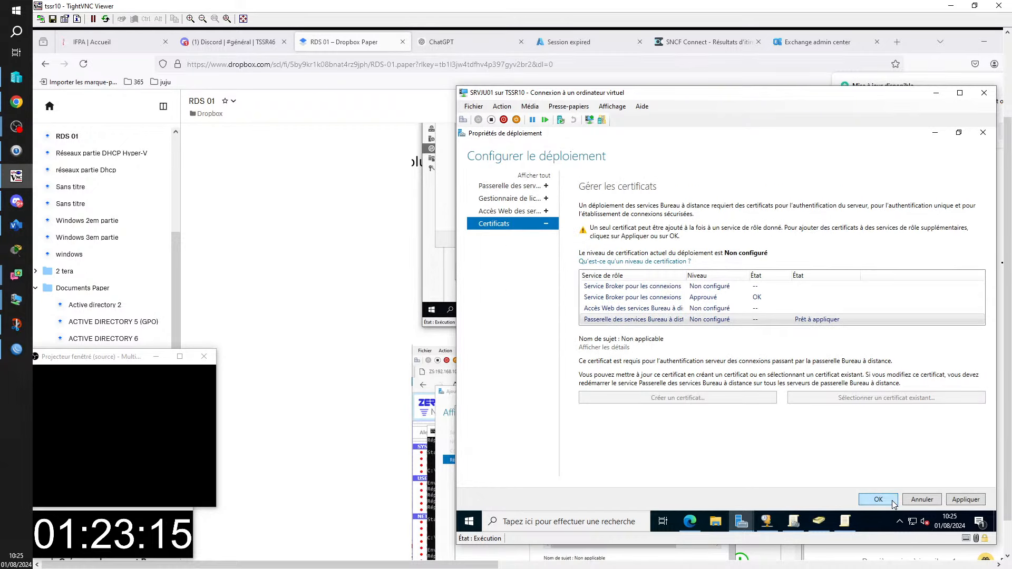
left_click(964, 500)
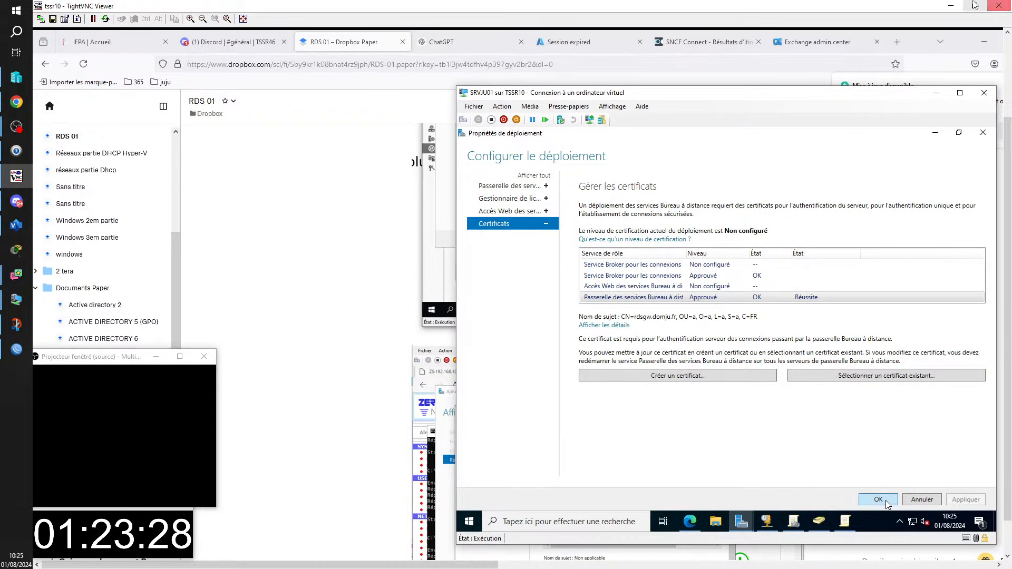
left_click(1000, 6)
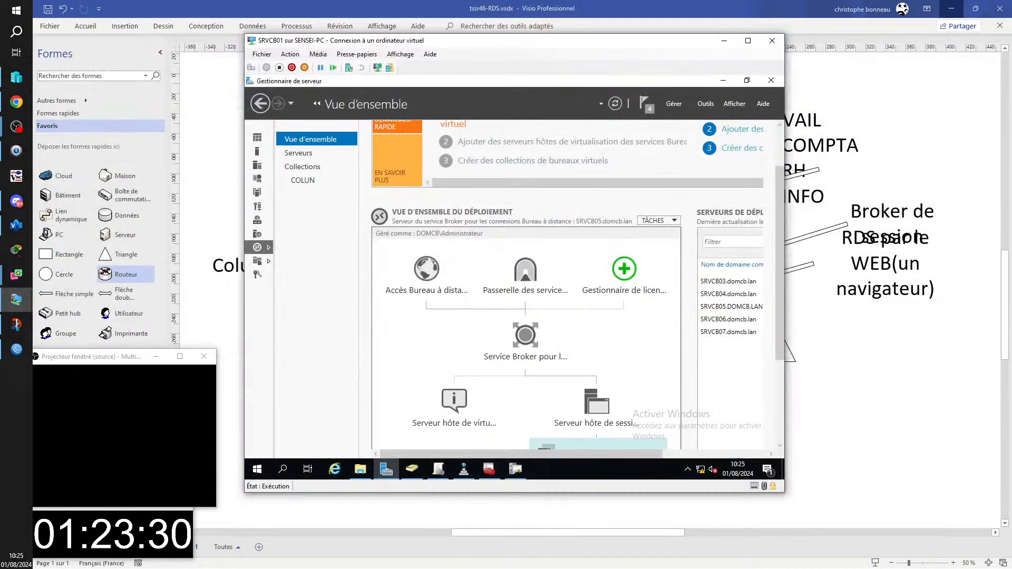
left_click(951, 8)
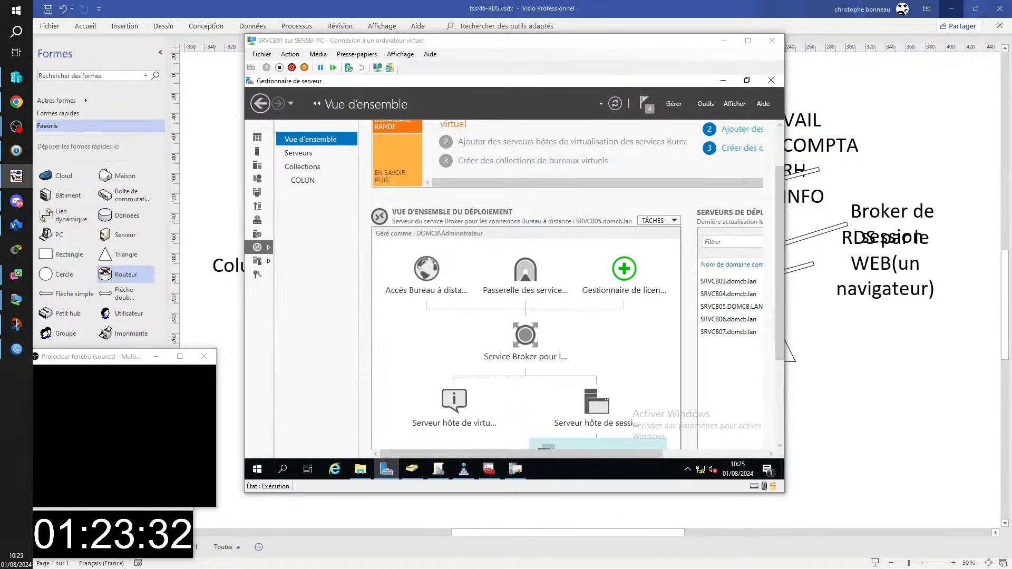
left_click(16, 176)
left_click_drag(343, 236, 341, 518)
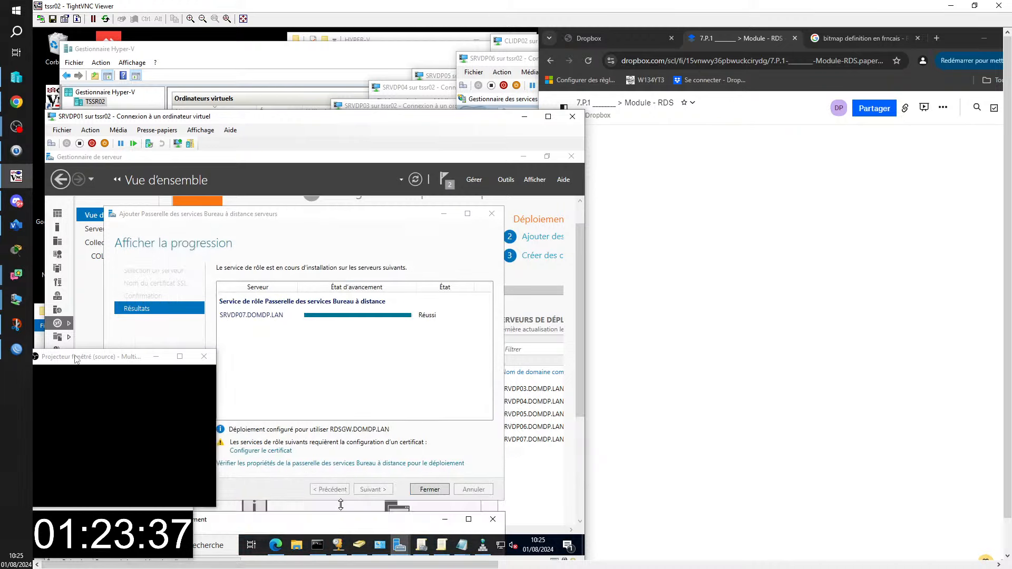
left_click_drag(78, 359, 878, 397)
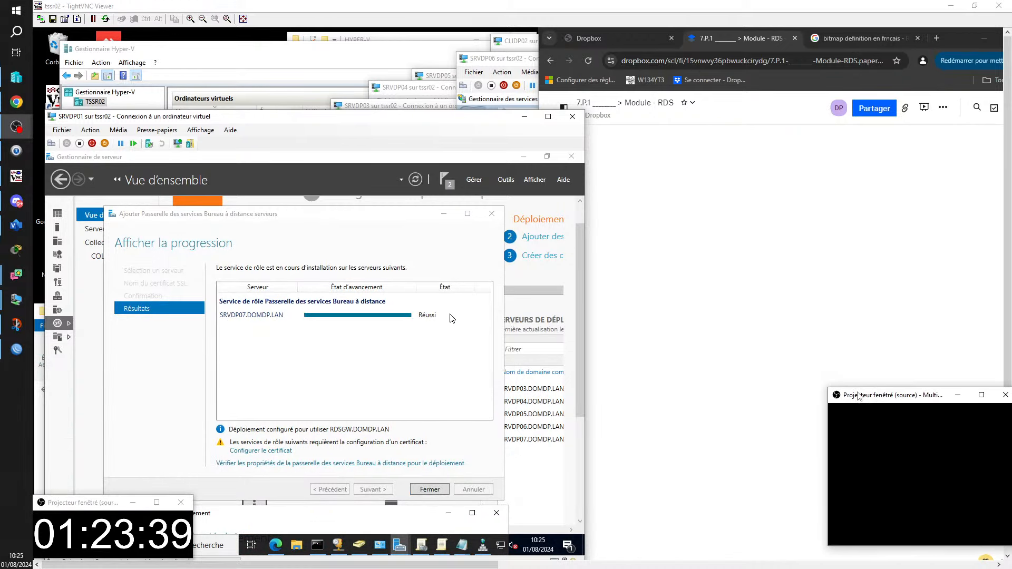
- On SRVDP01, select an existing gateway certificate and browse to SRVDP07_RDSGW.pfx in the shared INFO folder
left_click(260, 450)
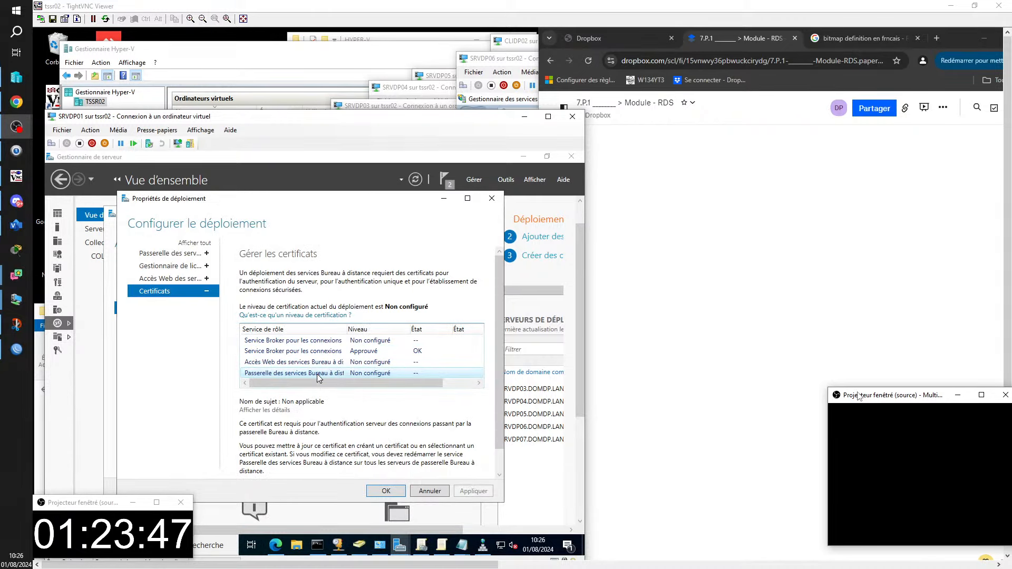
left_click(467, 198)
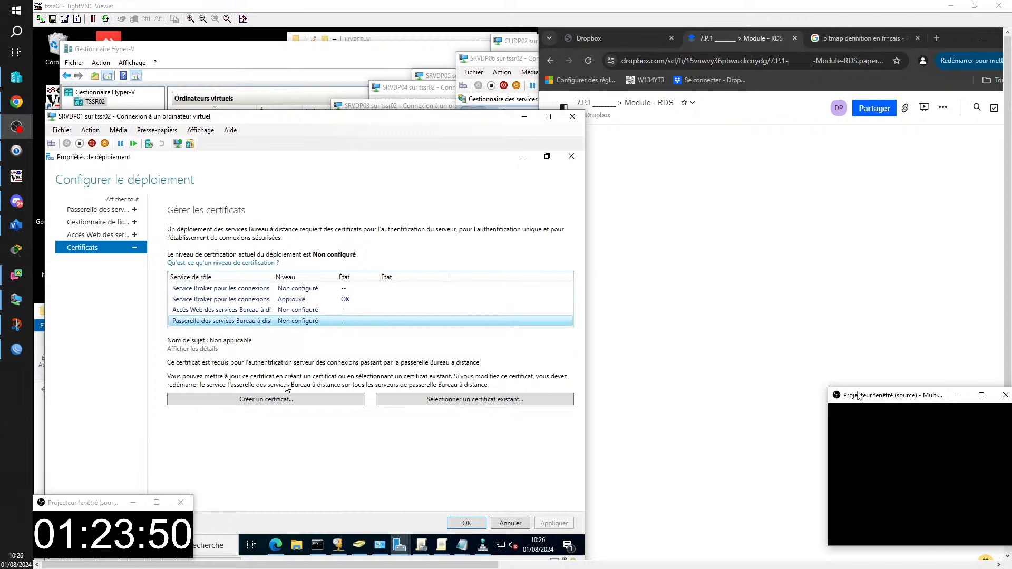
left_click(443, 402)
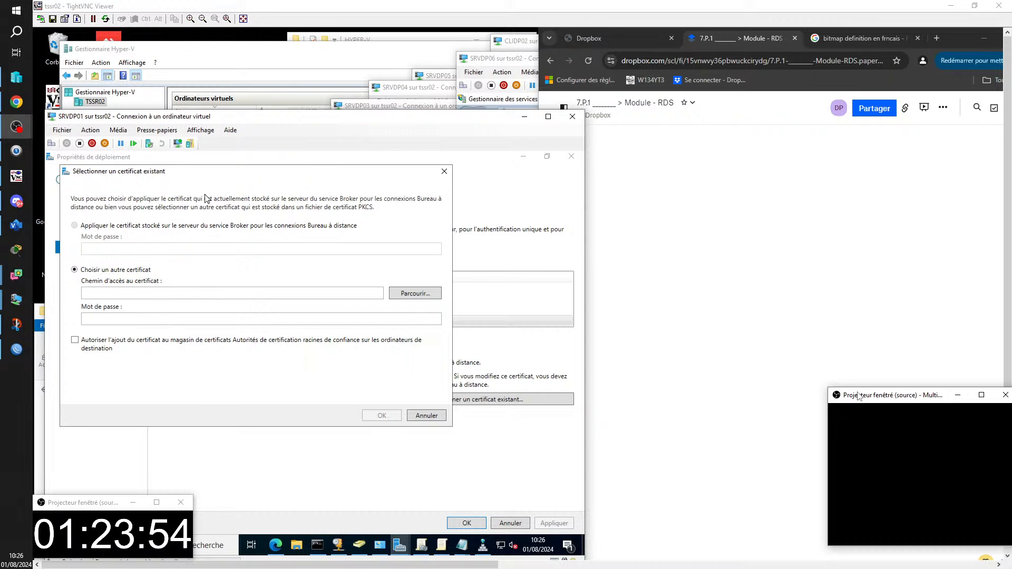
left_click(399, 298)
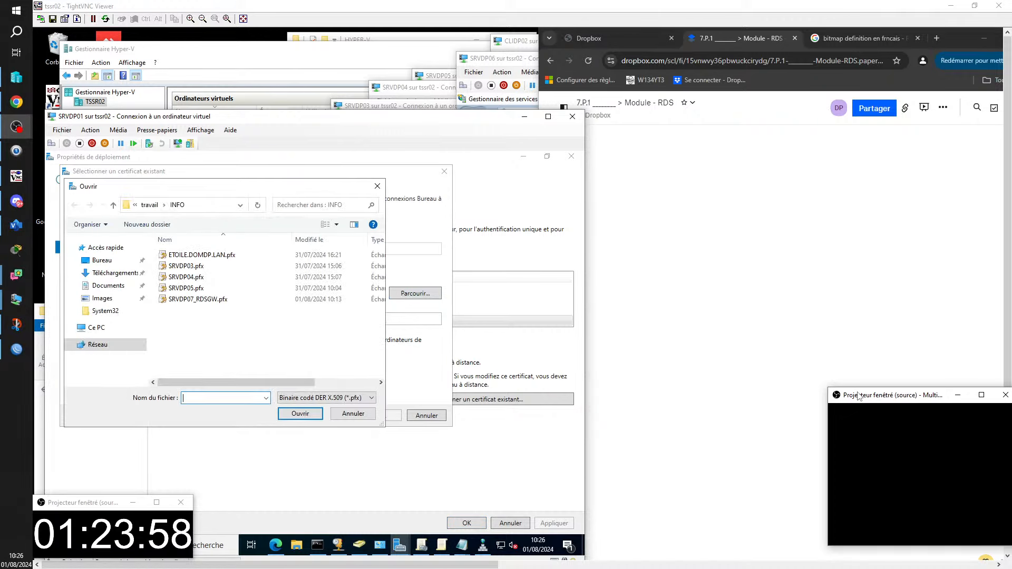
left_click(195, 300)
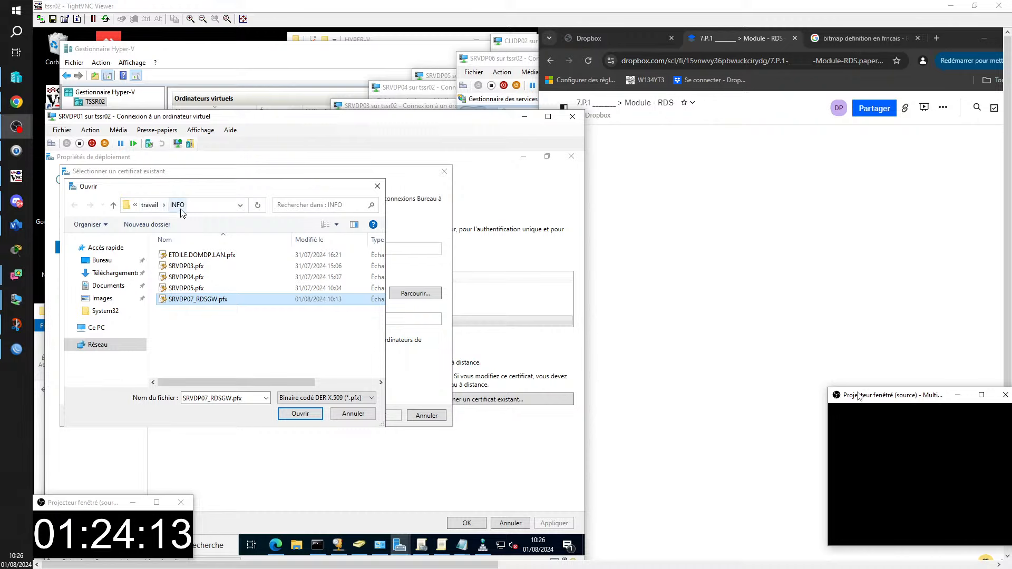
left_click(297, 414)
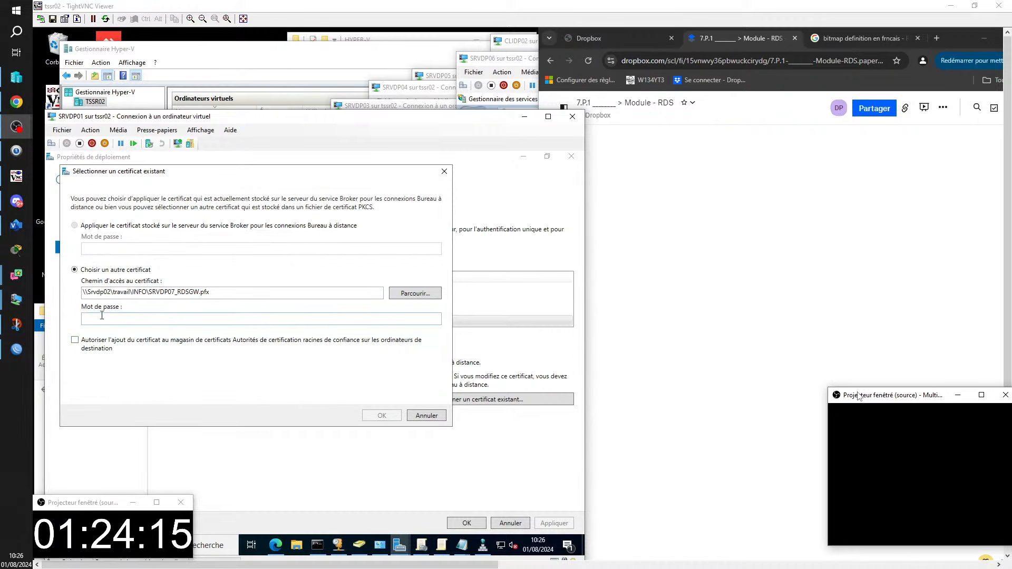
- Enter the SRVDP07_RDSGW.pfx password, allow root-store trust, and confirm with OK
left_click(145, 320)
type("•••••••")
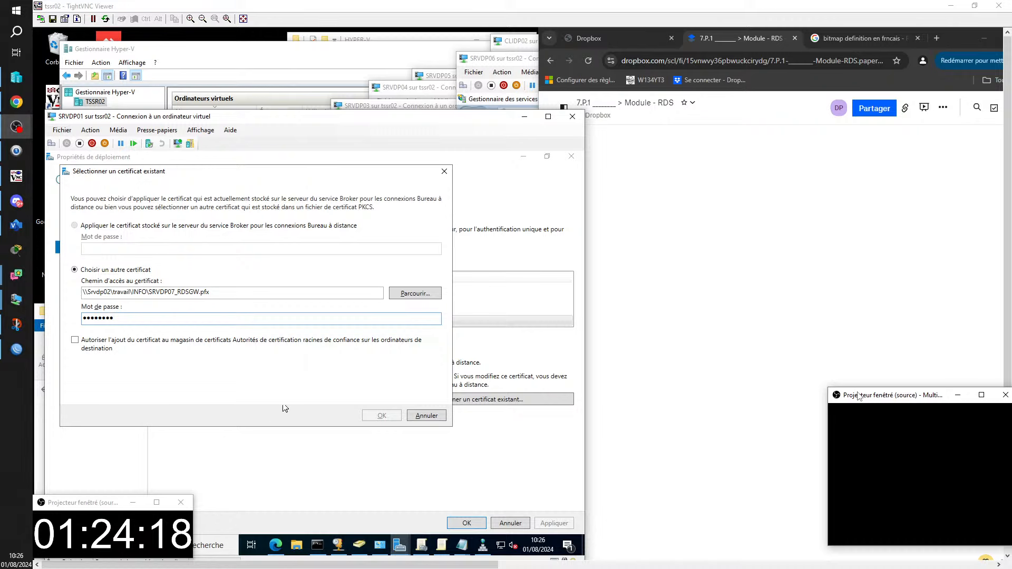
left_click(133, 344)
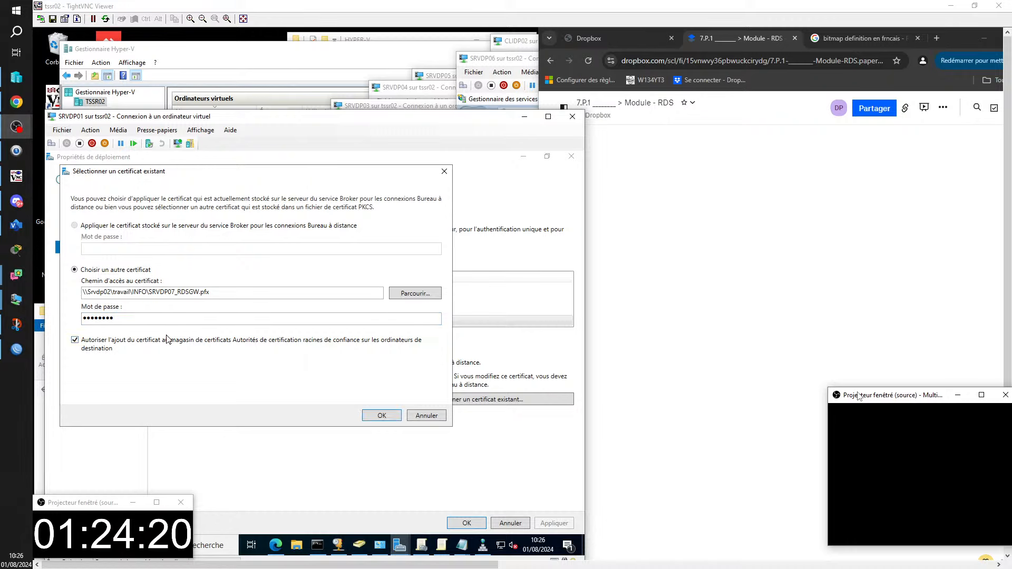
left_click(380, 415)
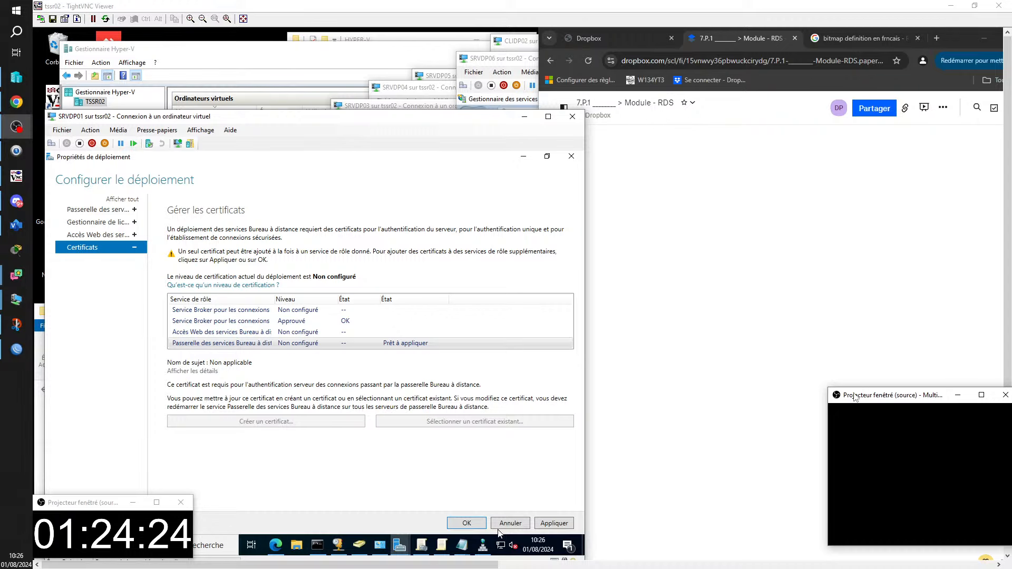
- Apply SRVDP01's gateway certificate, close the viewer, and bring in SRVJB01's TightVNC session
left_click(546, 524)
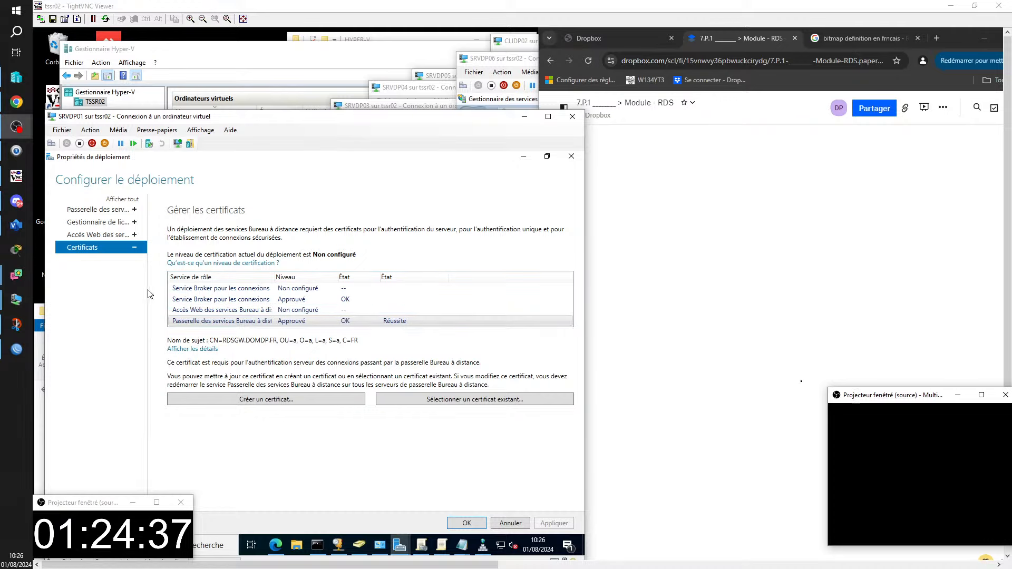
left_click(467, 522)
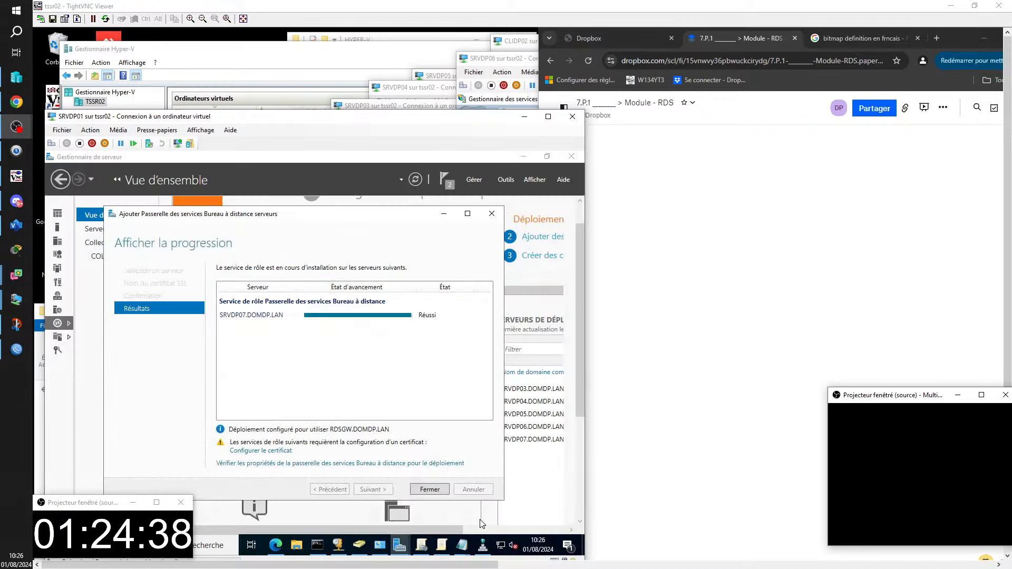
left_click(1000, 5)
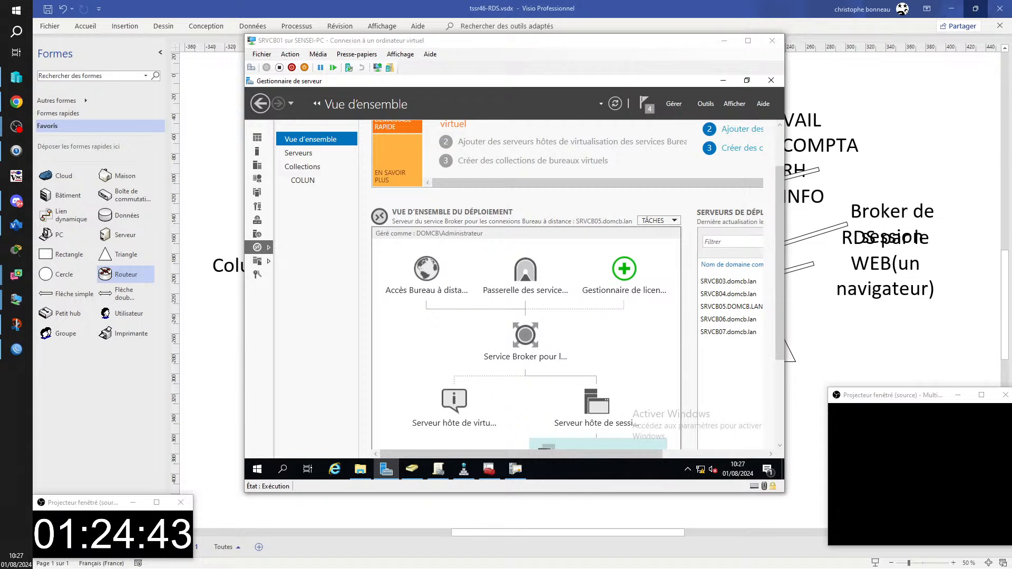
left_click_drag(1011, 211, 464, 1)
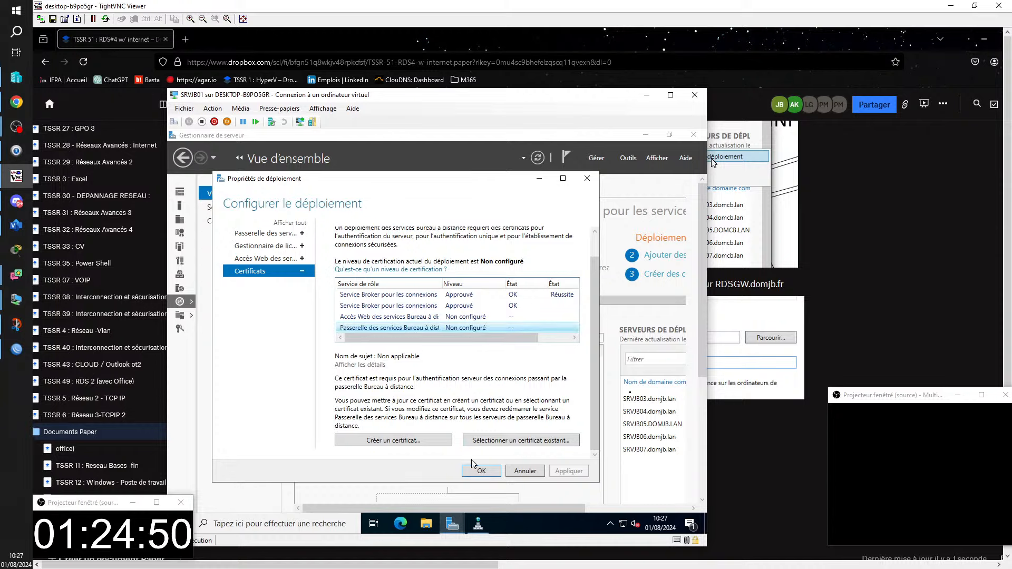
- Select an existing gateway certificate by browsing to RDSGW.pfx in the shared INFO folder
left_click(496, 442)
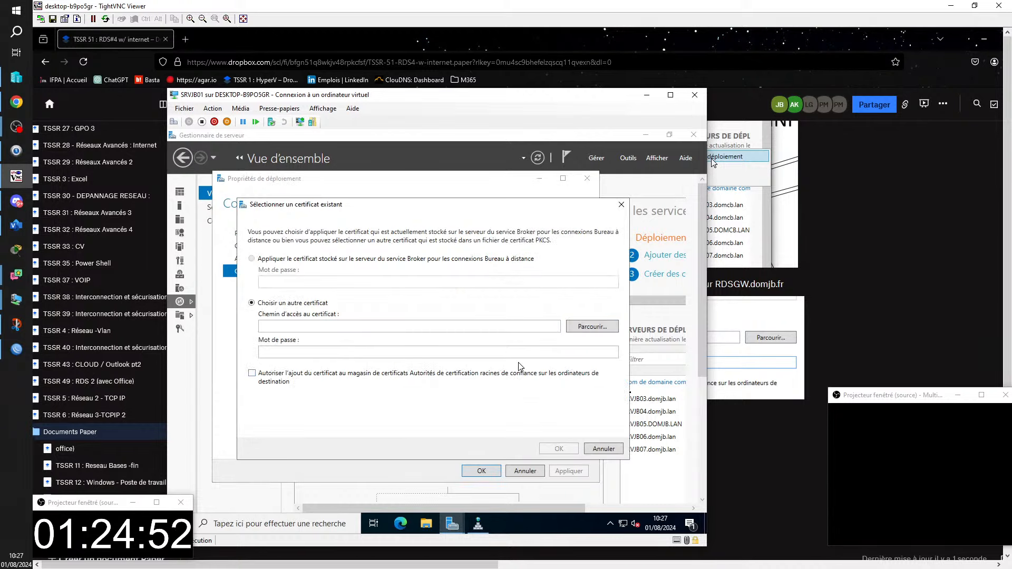
left_click(589, 327)
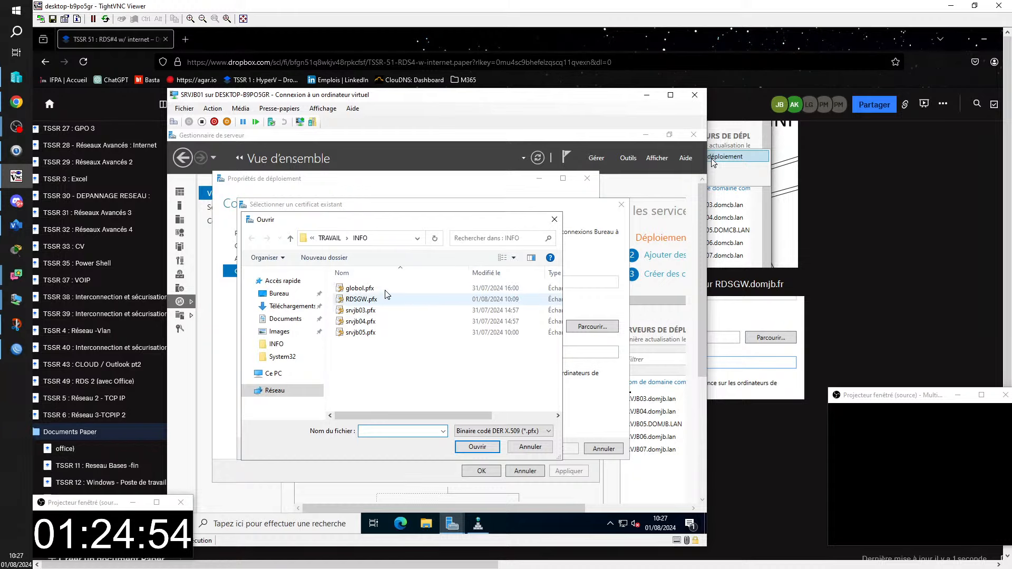
left_click(369, 299)
left_click(475, 446)
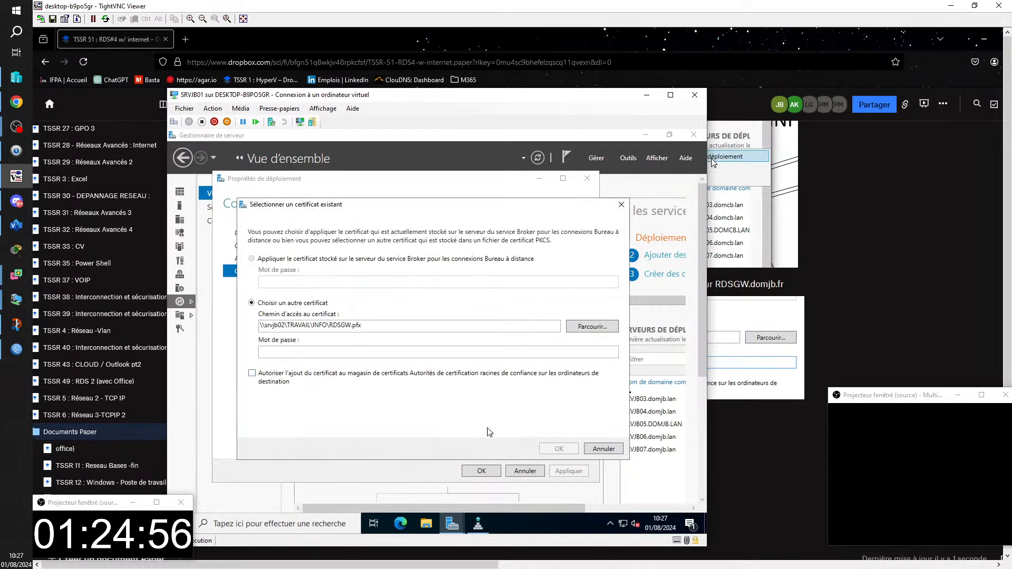
- Enter the RDSGW.pfx password, allow root-store trust, confirm, and apply it to SRVJB01's deployment
left_click(387, 356)
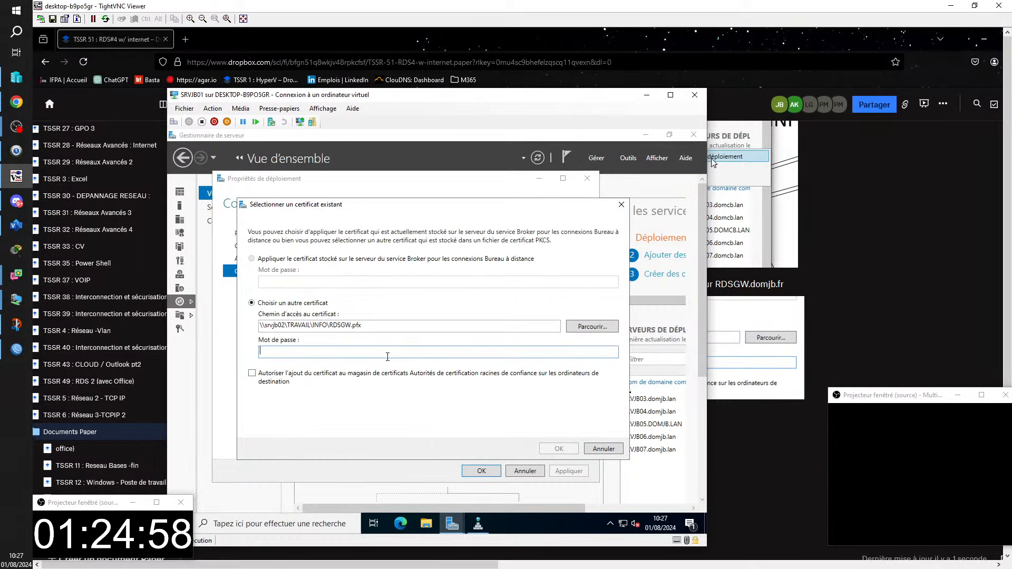
type("•••••")
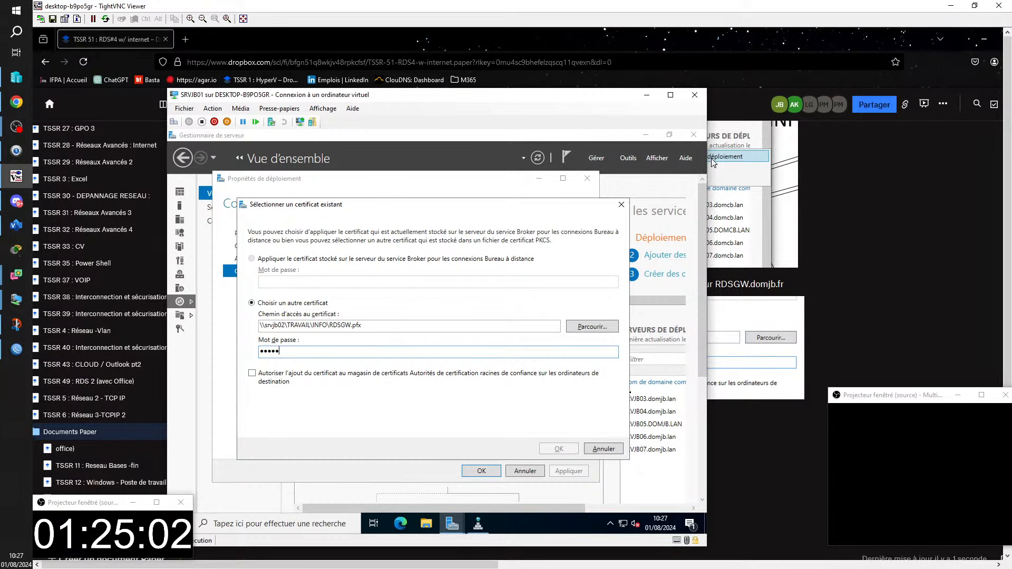
key("BackSpace")
key("BackSpace")
key("BackSpace")
key("BackSpace")
key("BackSpace")
type("********")
left_click(252, 374)
left_click(557, 448)
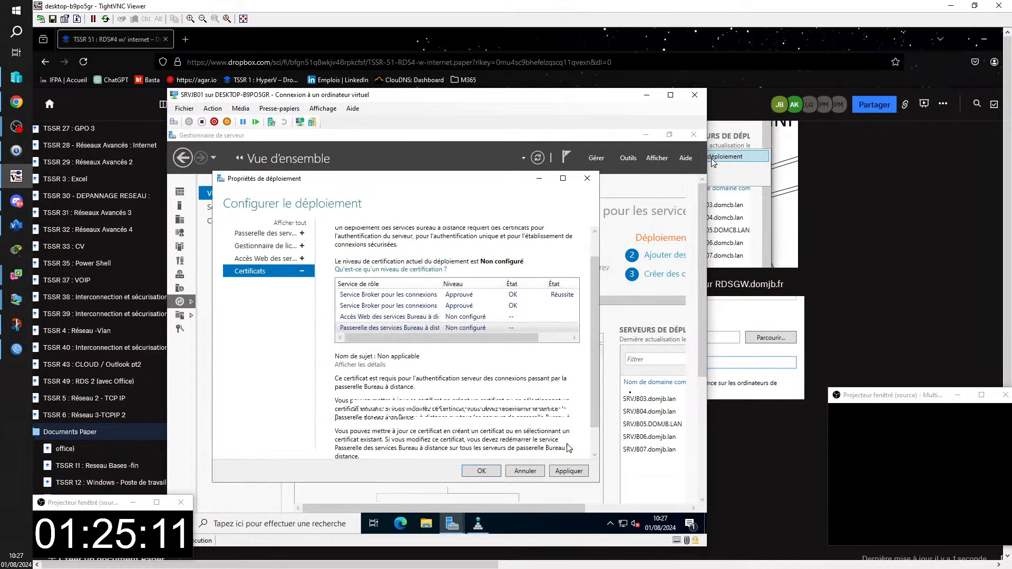
left_click(572, 471)
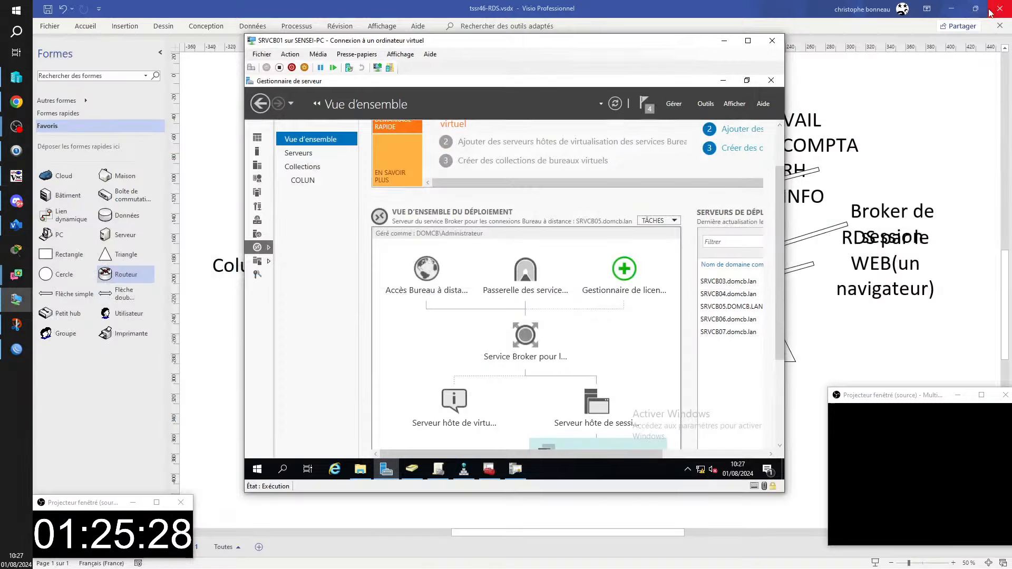
- Close the student's TightVNC remote viewer once the gateway certificate reads Approuvé
left_click(999, 7)
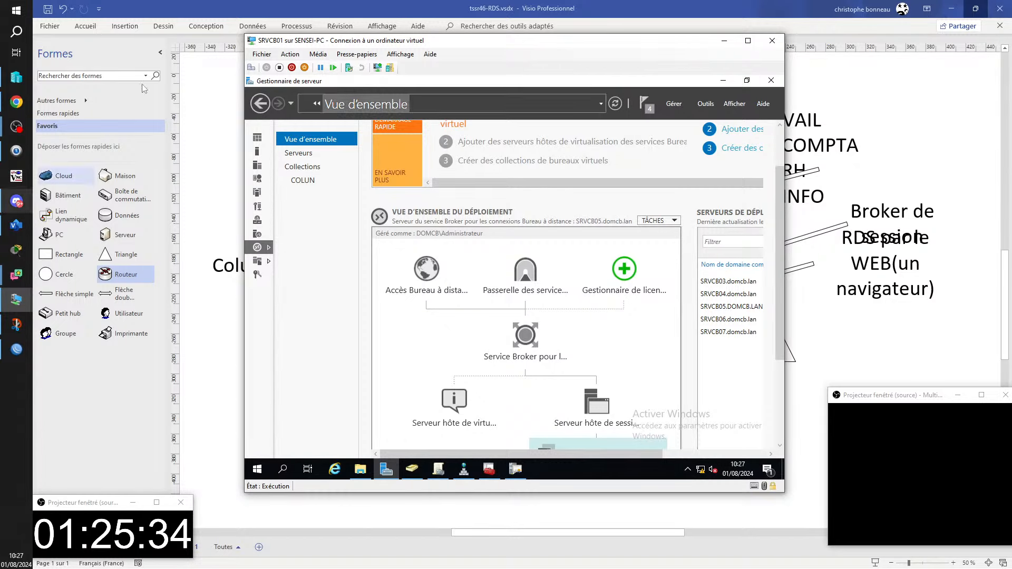
- Close the Hyper-V virtual machine connection window to reveal the Visio RDS diagram
left_click(900, 347)
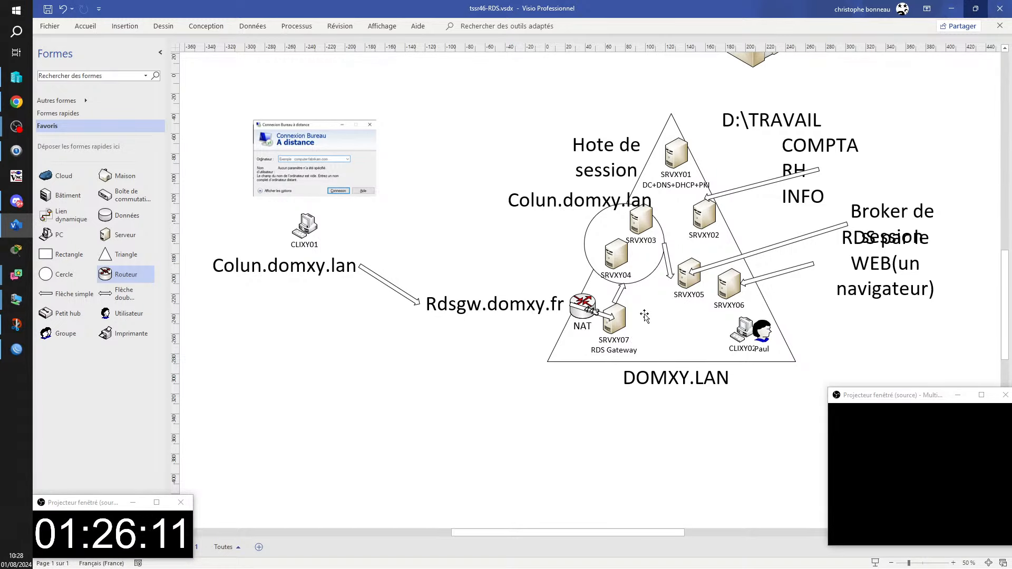
- Widen the 443 arrow from NAT and shift the SRVXY07 RDS Gateway server further right
scroll(589, 338, "up", 2)
scroll(587, 325, "up", 3)
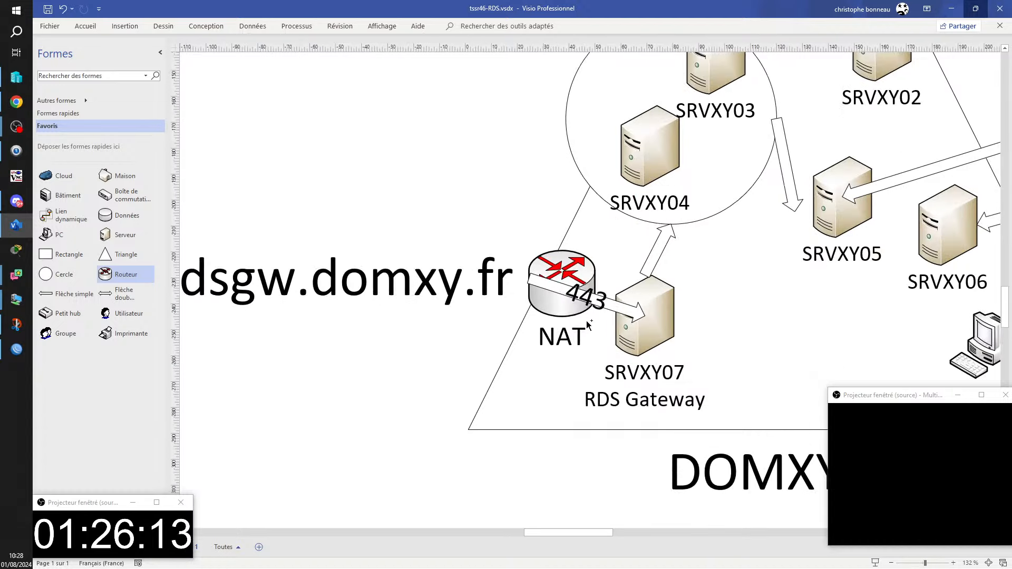
left_click(562, 293)
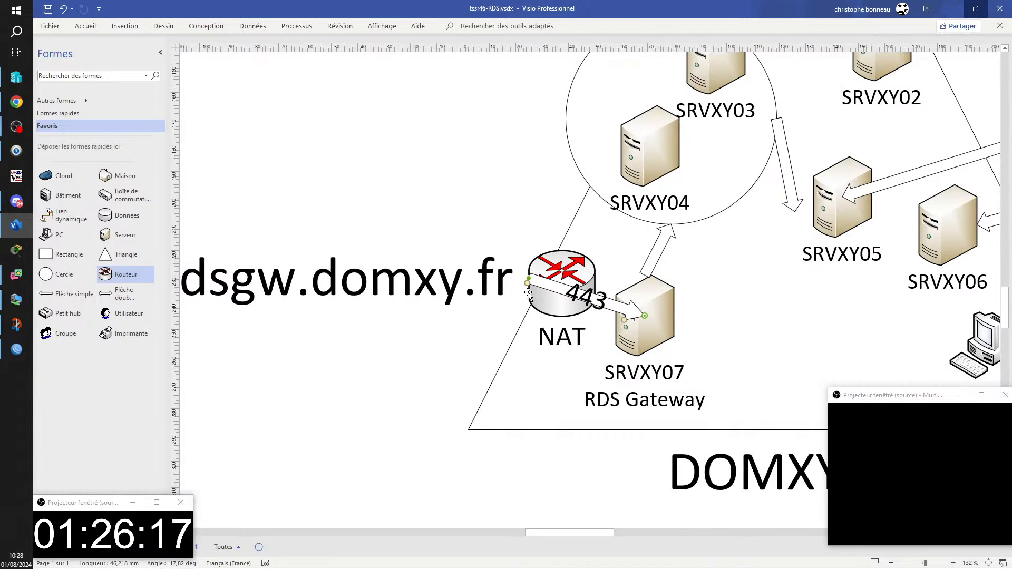
left_click_drag(527, 286, 524, 292)
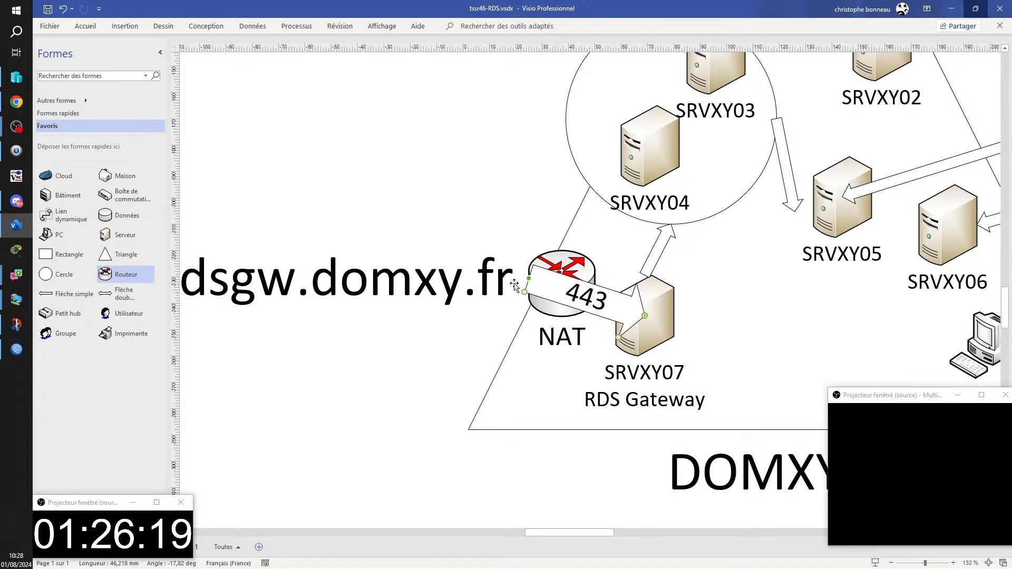
left_click_drag(656, 323, 719, 321)
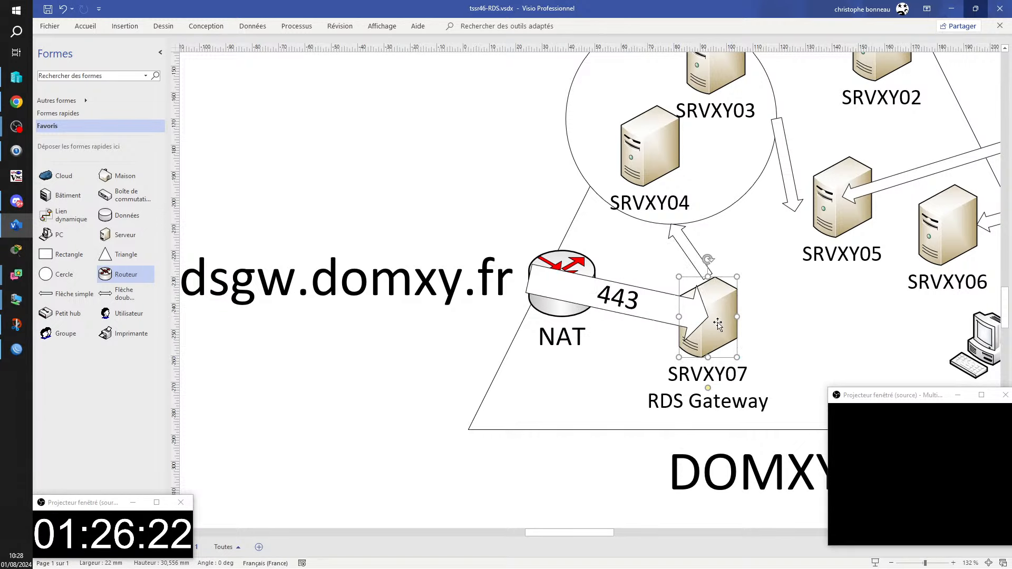
left_click(801, 325)
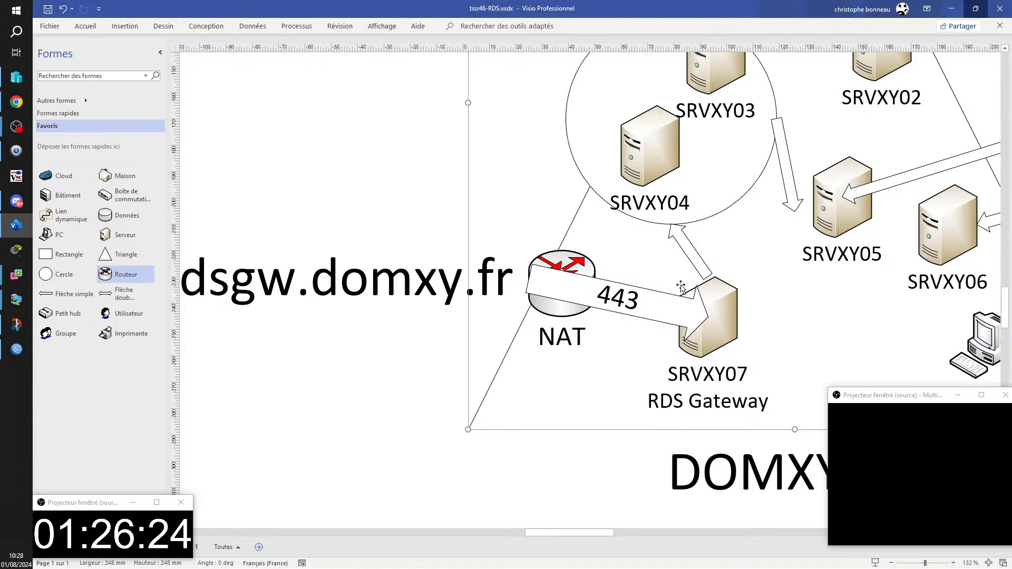